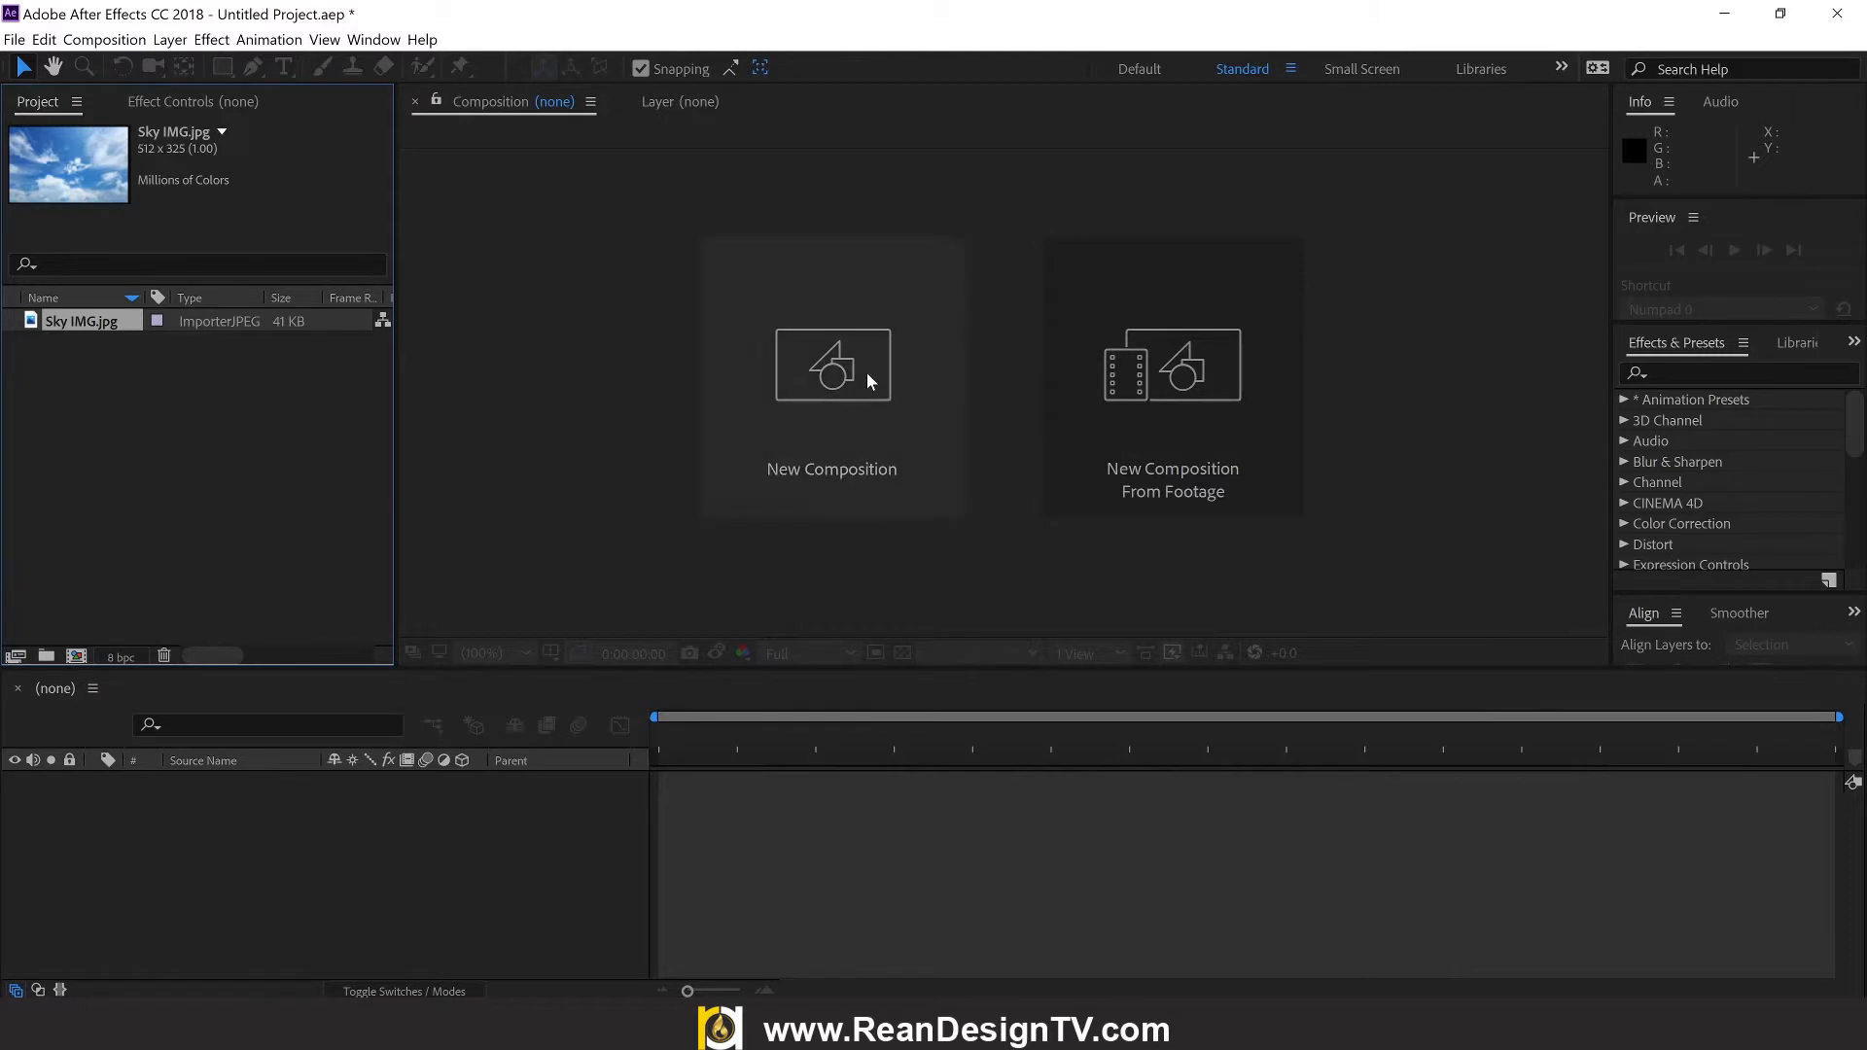
Step: Start a new composition and name it Underwater Light Ray, keeping the 1920 × 1080 px frame size
click(867, 371)
drag(677, 74, 810, 257)
click(1038, 248)
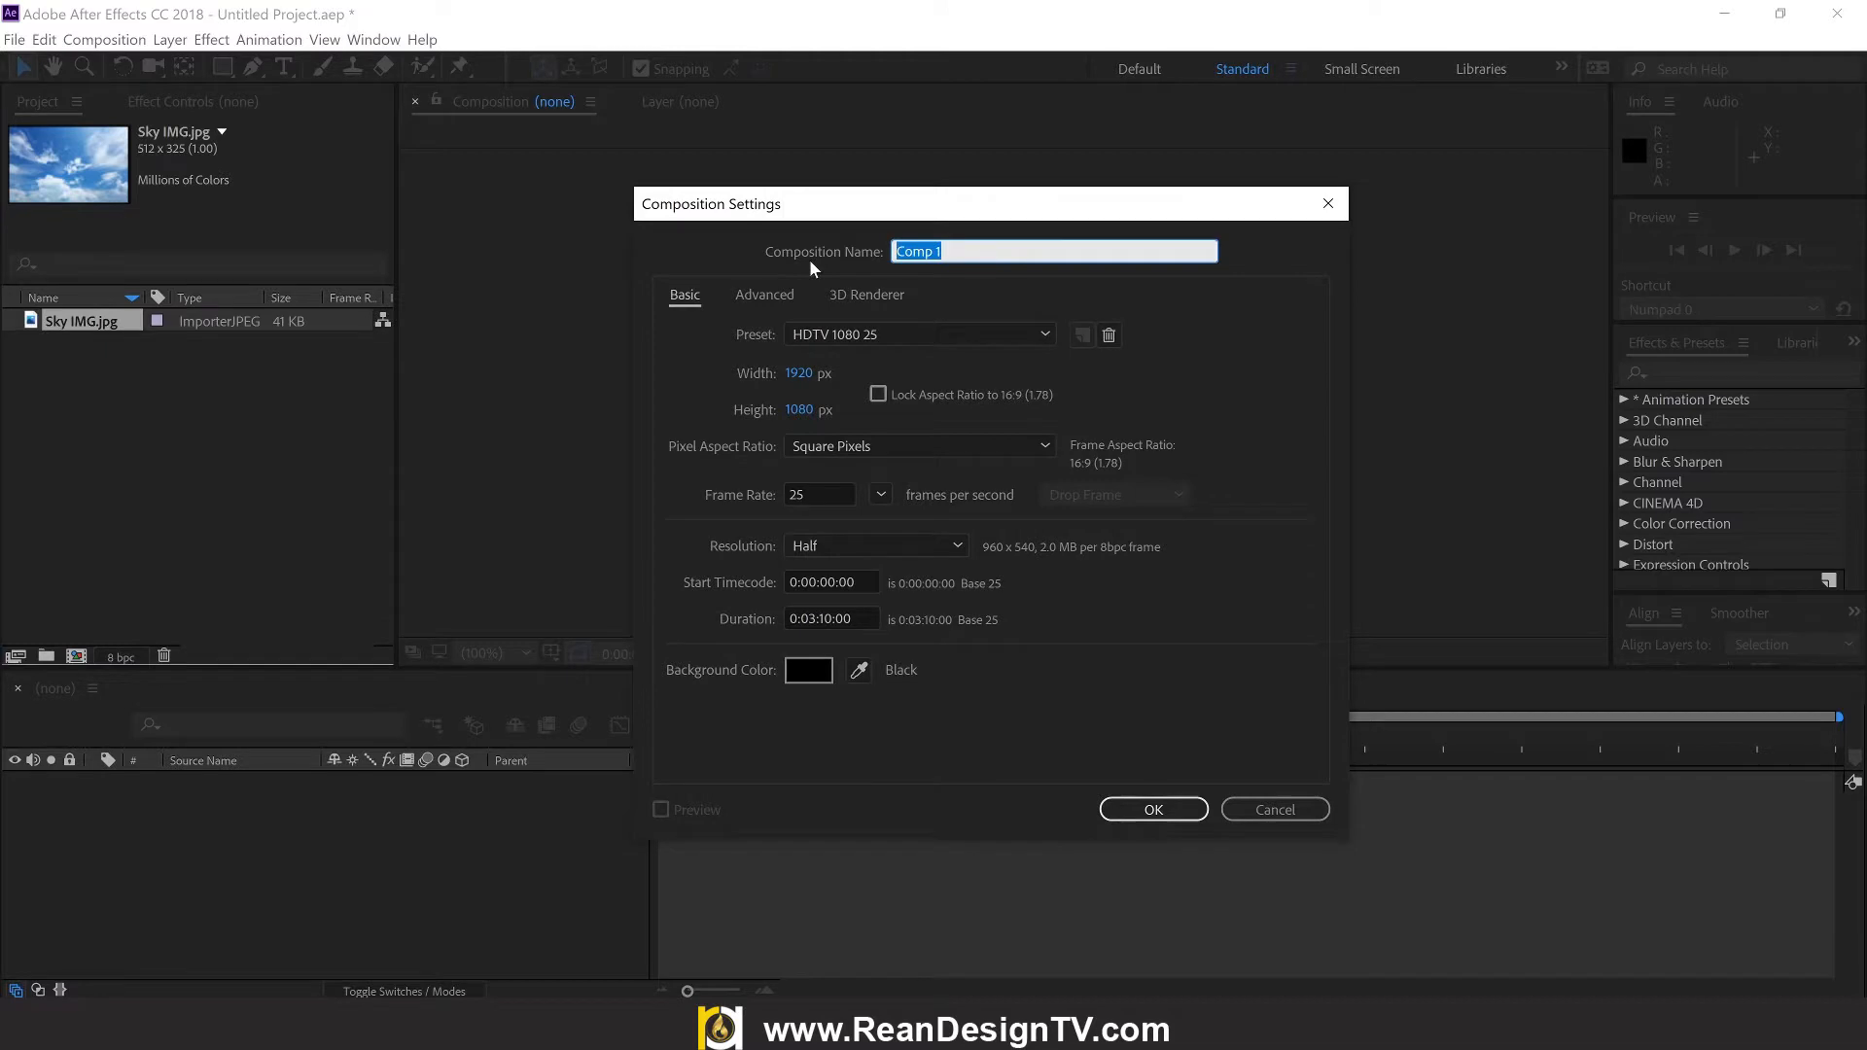
text(Underwater)
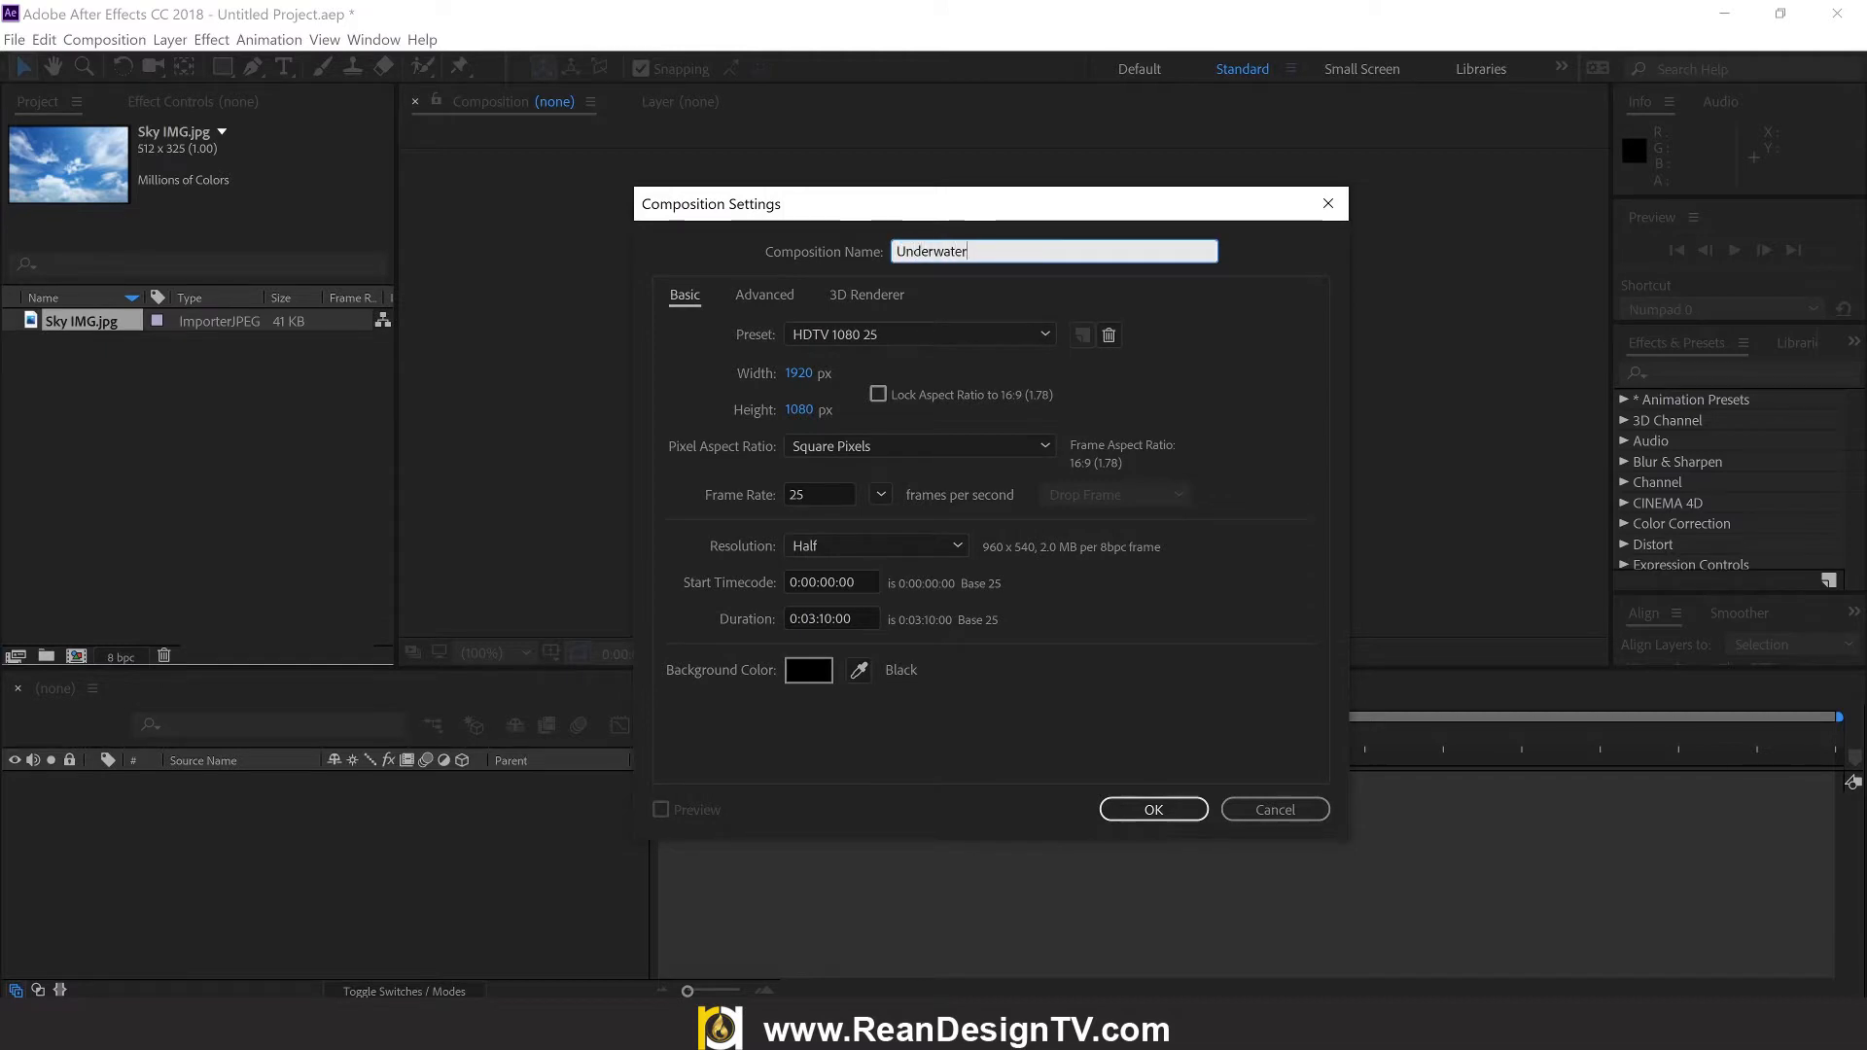
text( Light Ray)
click(803, 385)
click(801, 412)
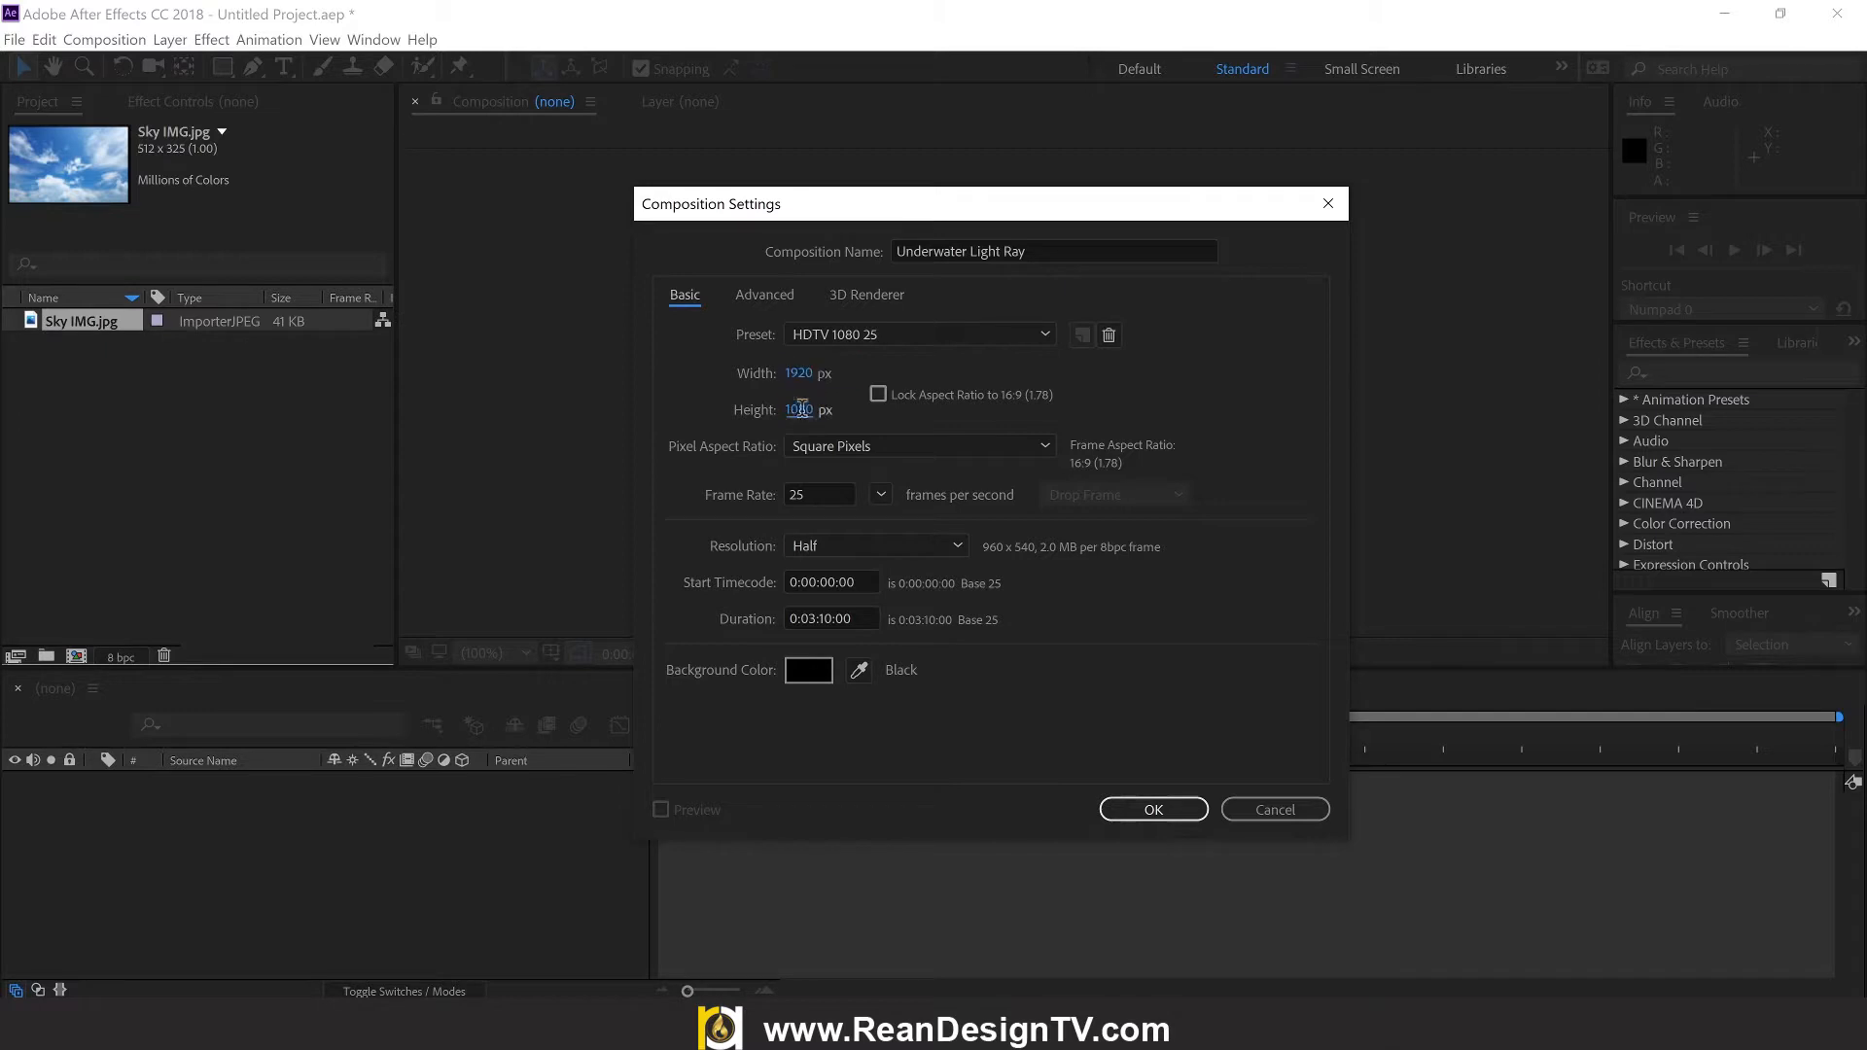
Step: Set the composition's duration to 0:00:05:00 with a black background and create it
click(816, 619)
key(BackSpace)
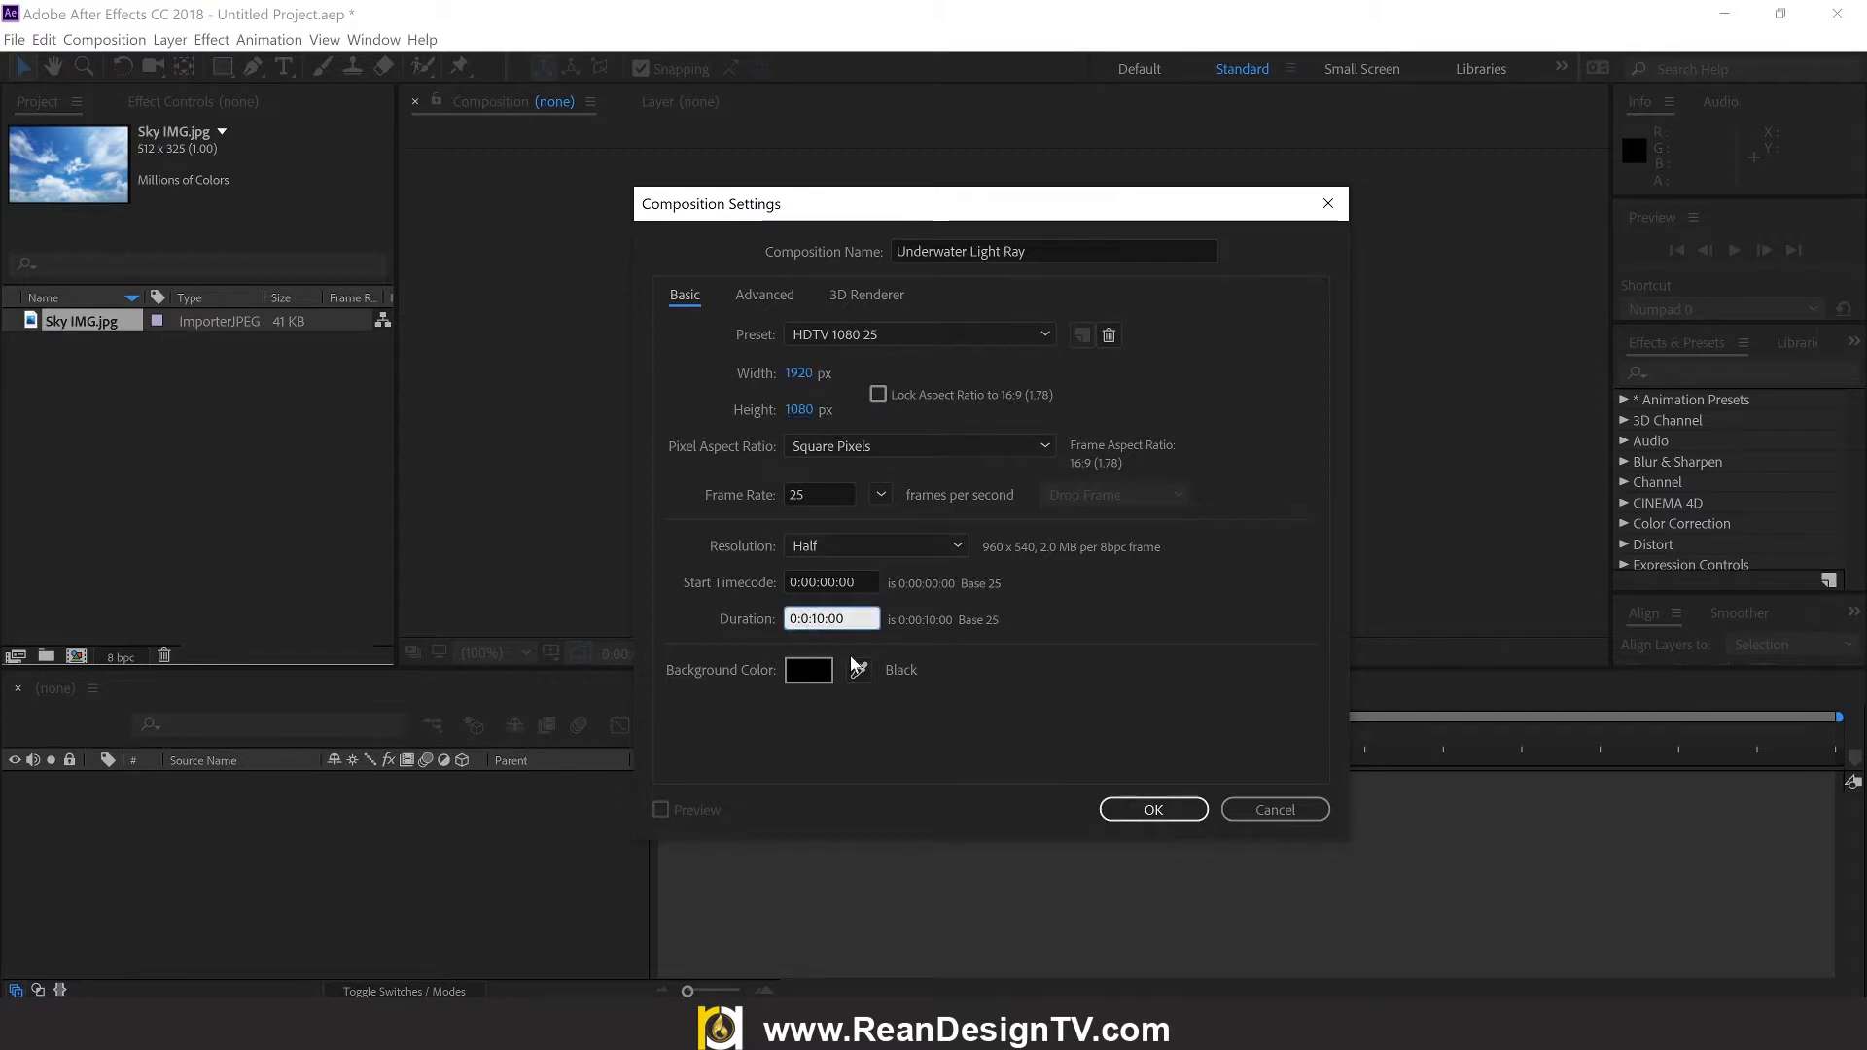
text(0)
key(BackSpace)
text(5)
click(797, 679)
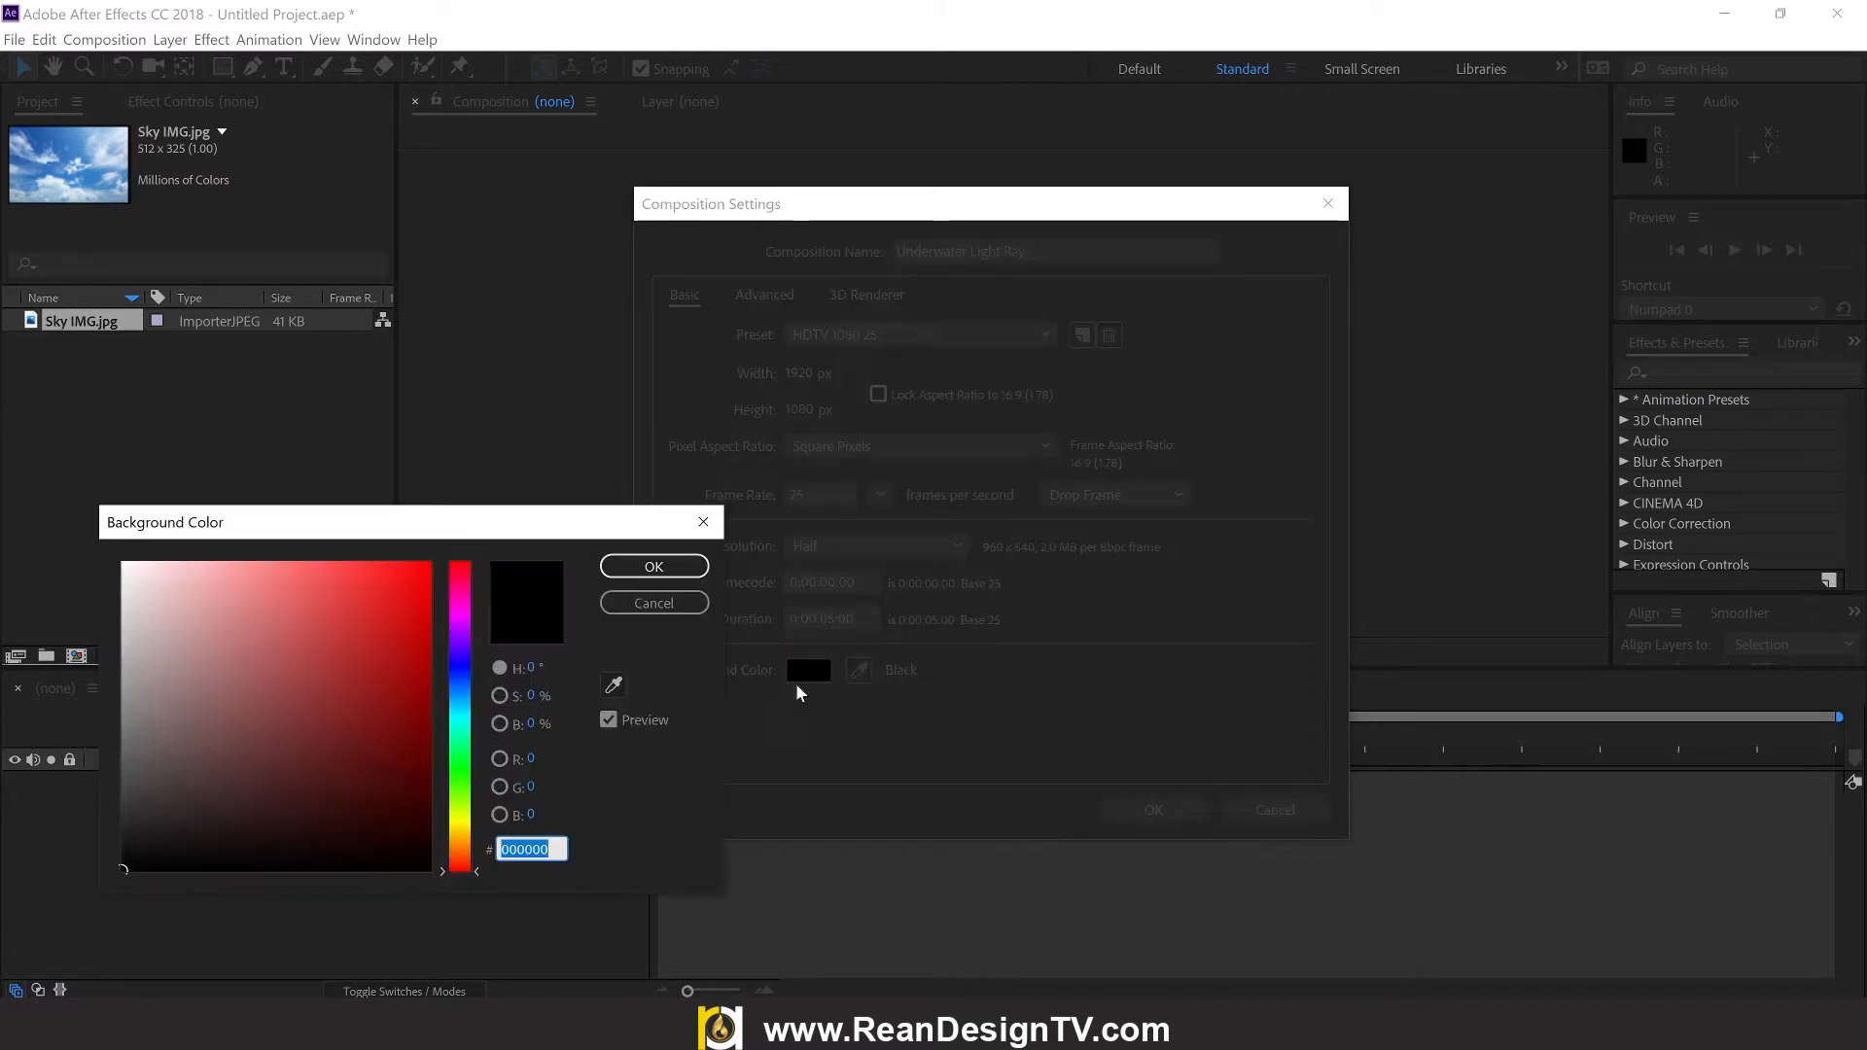
drag(185, 863, 50, 893)
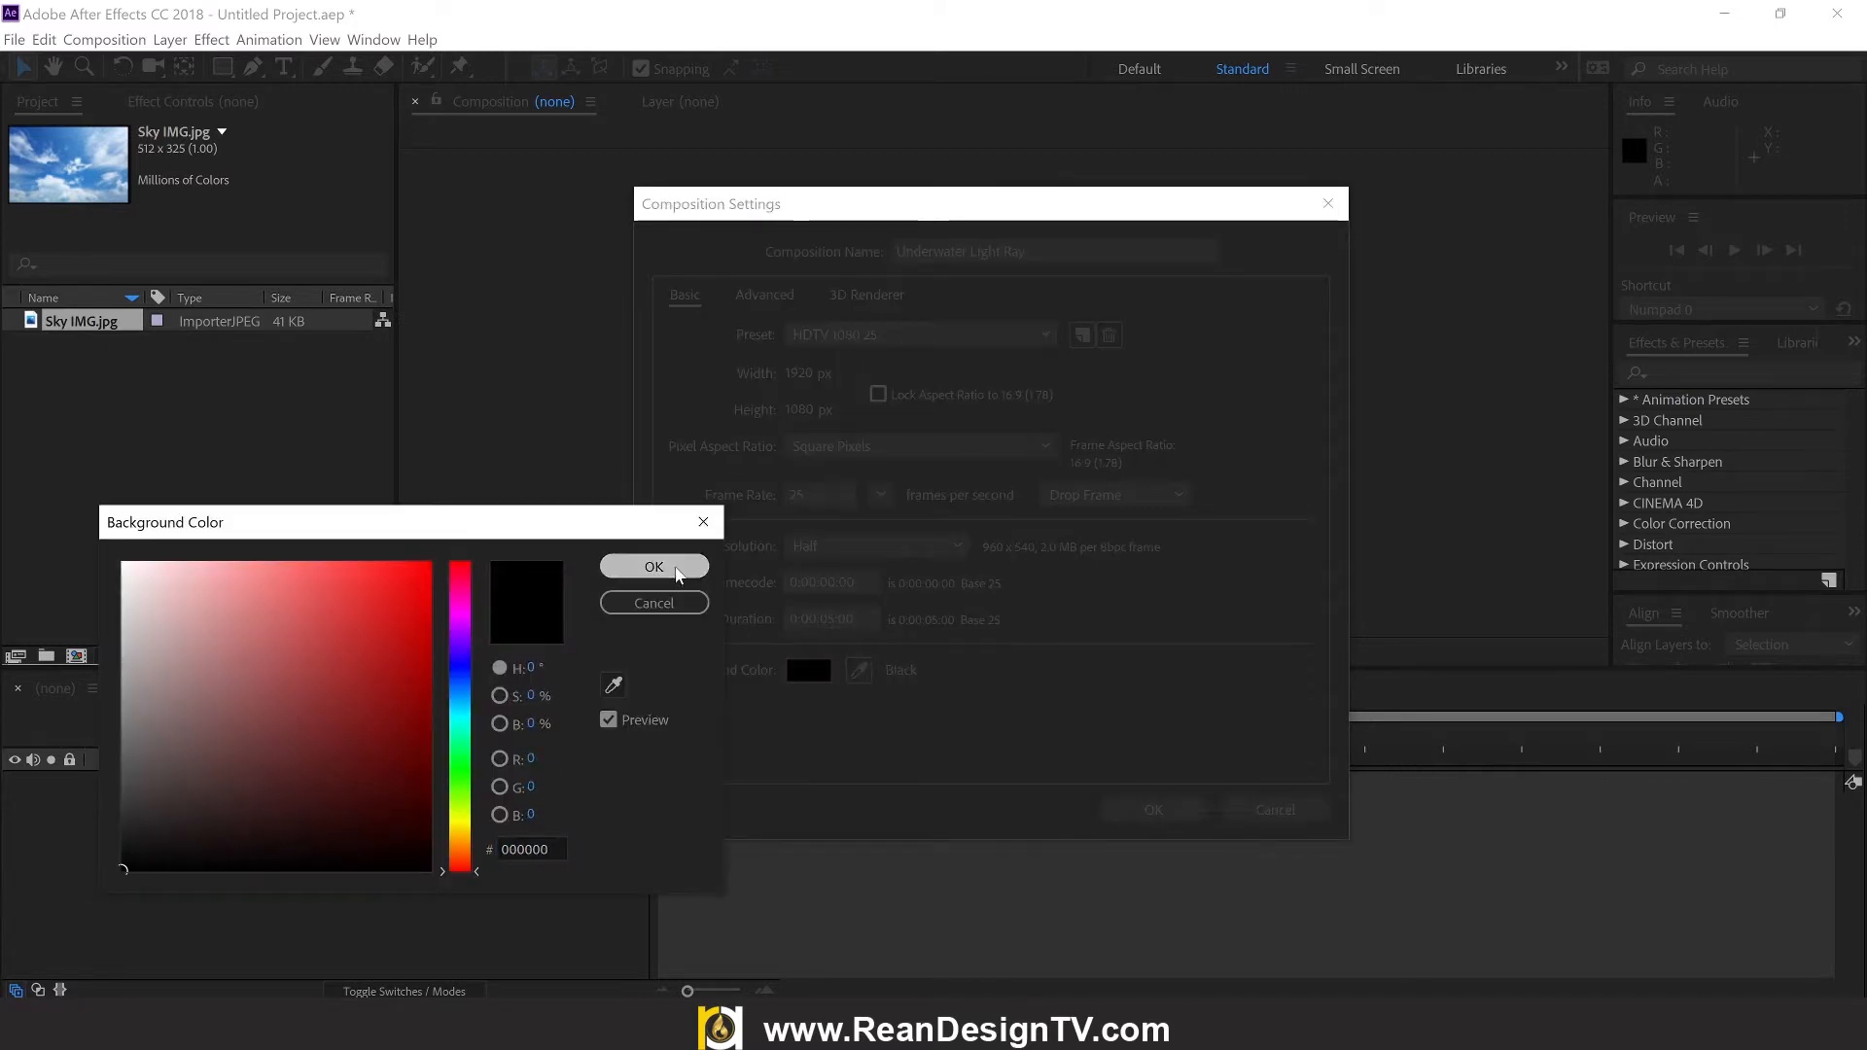
click(678, 574)
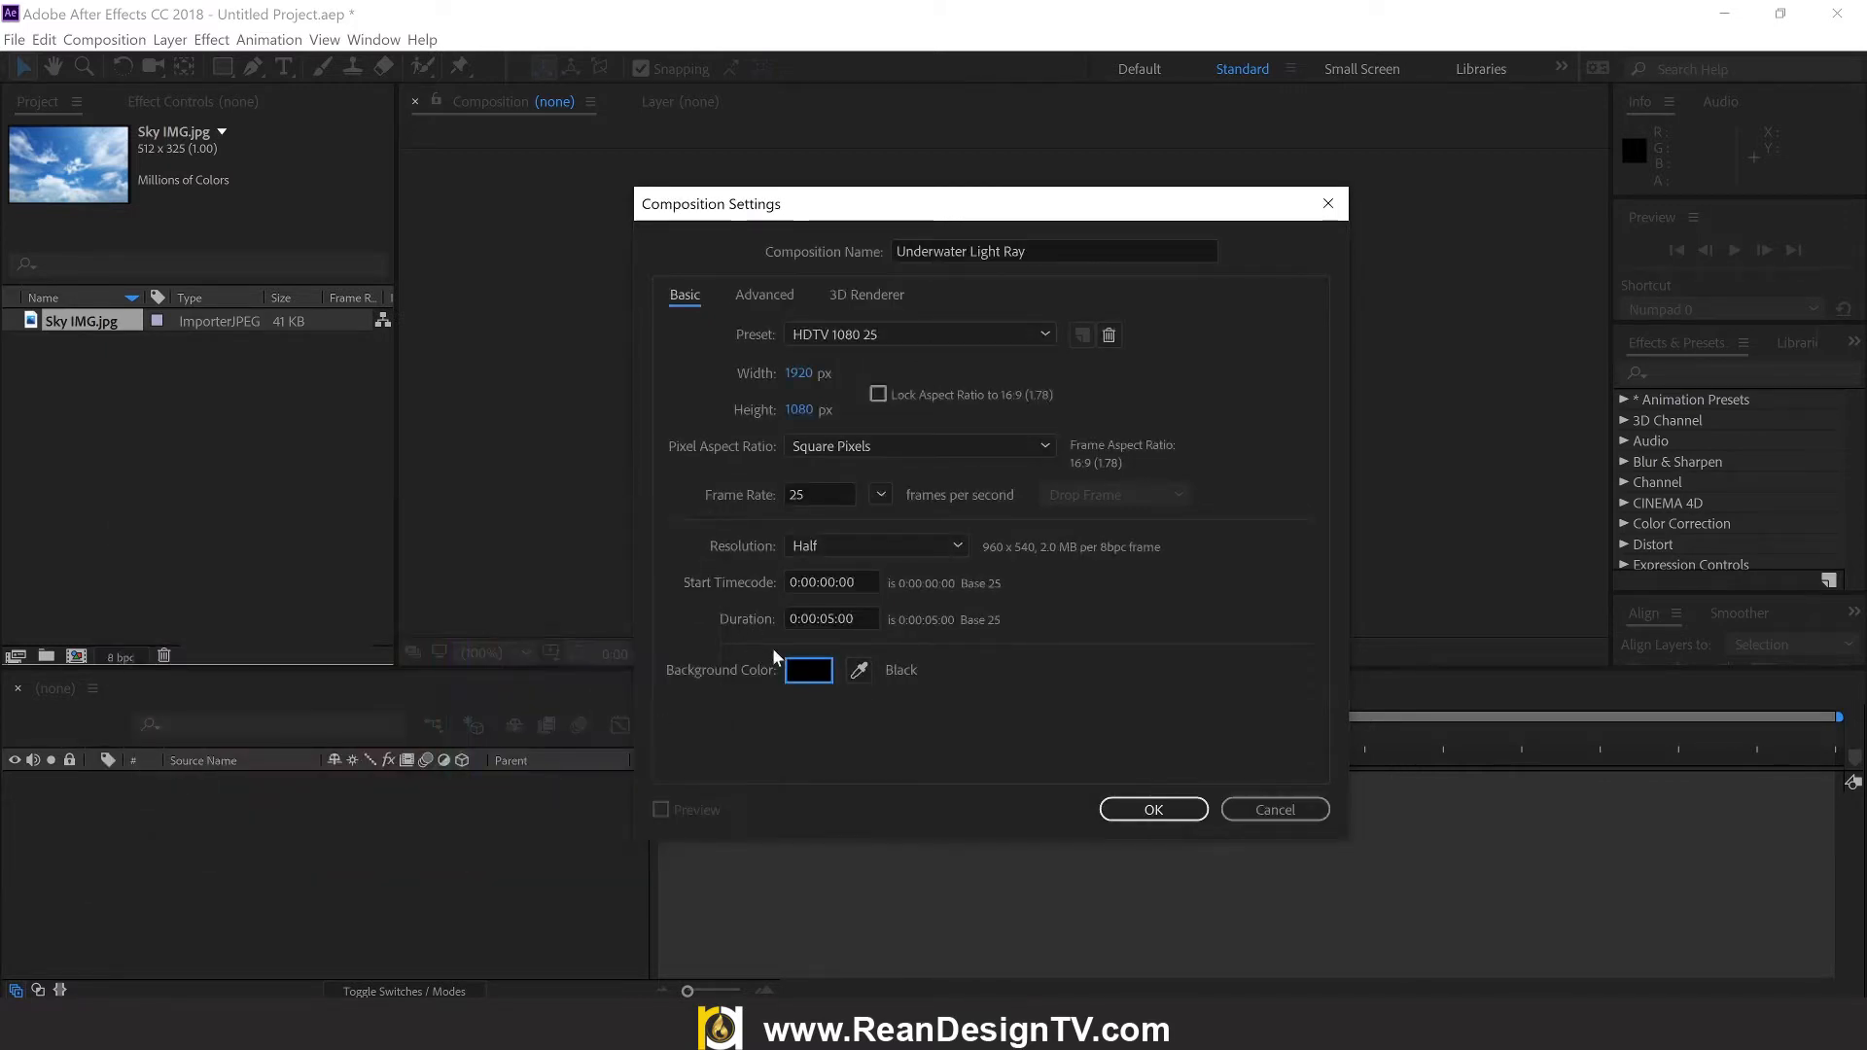
click(1188, 811)
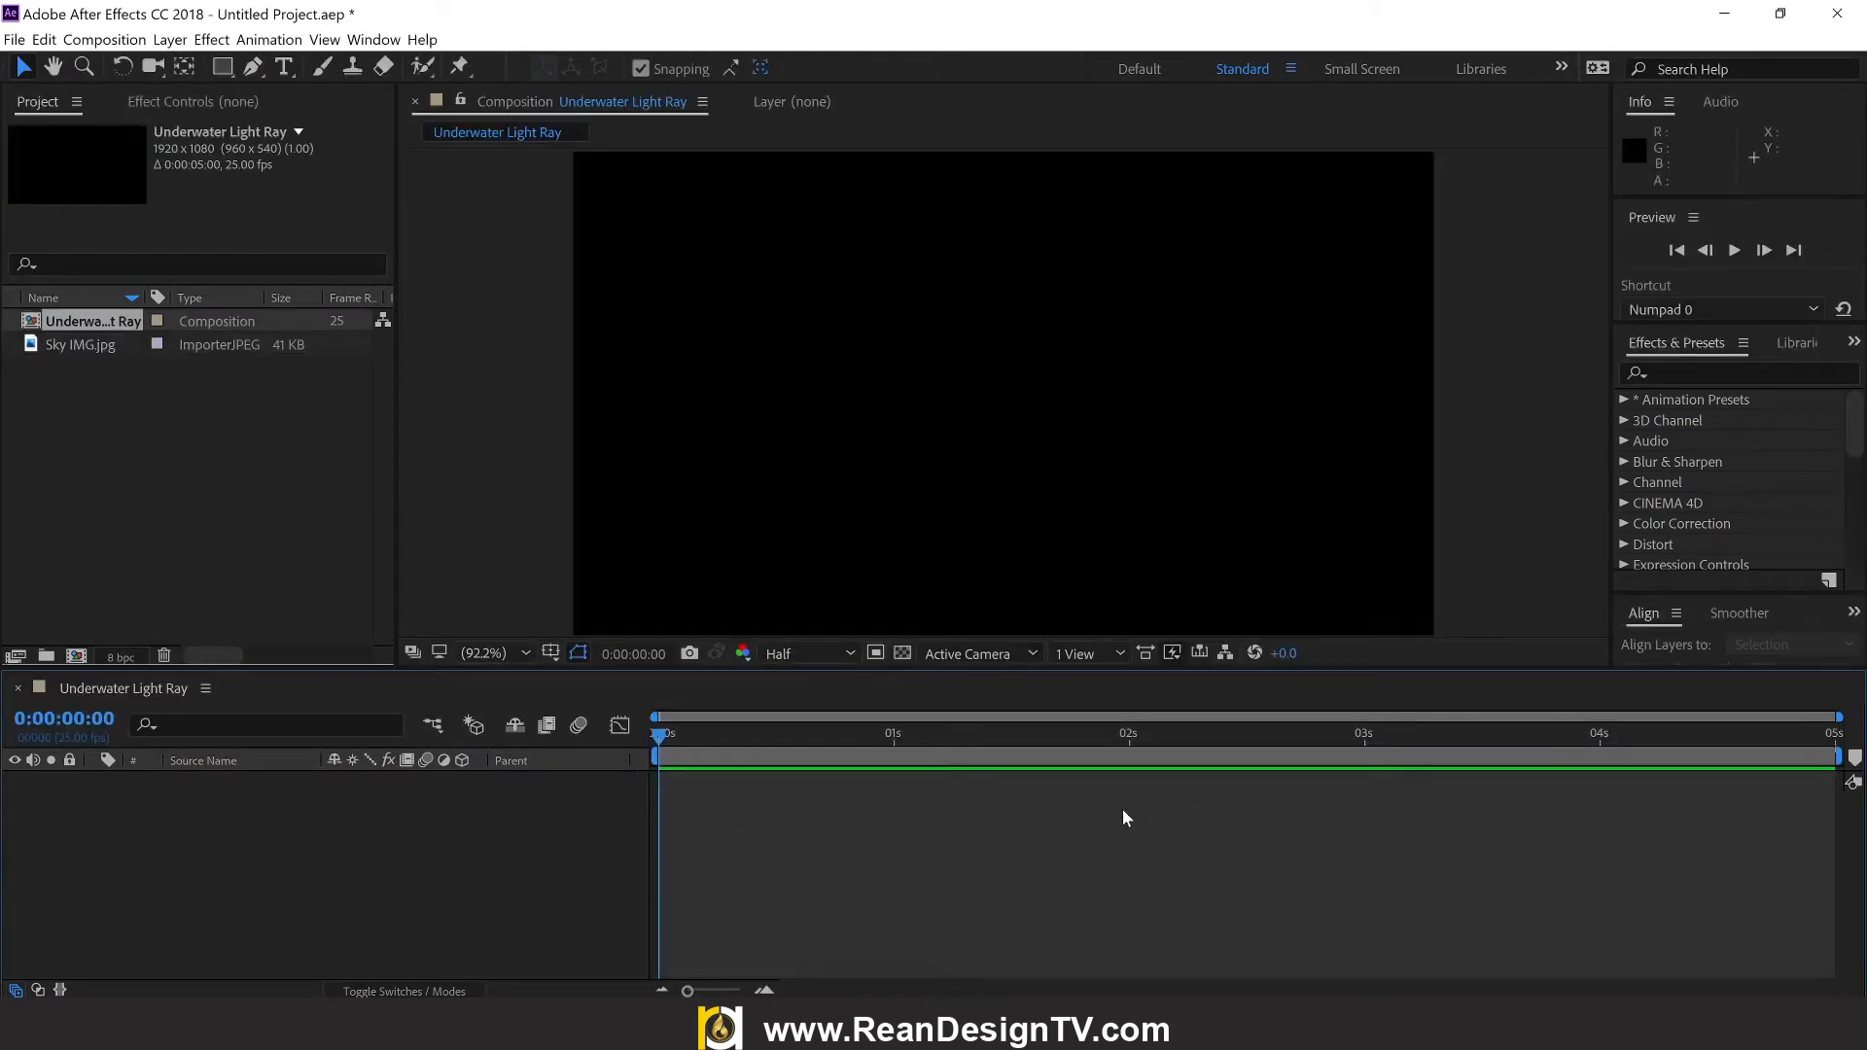
Step: Start a new solid layer in the Underwater Light Ray composition, 2000 px wide and 2000 px high
right_click(368, 892)
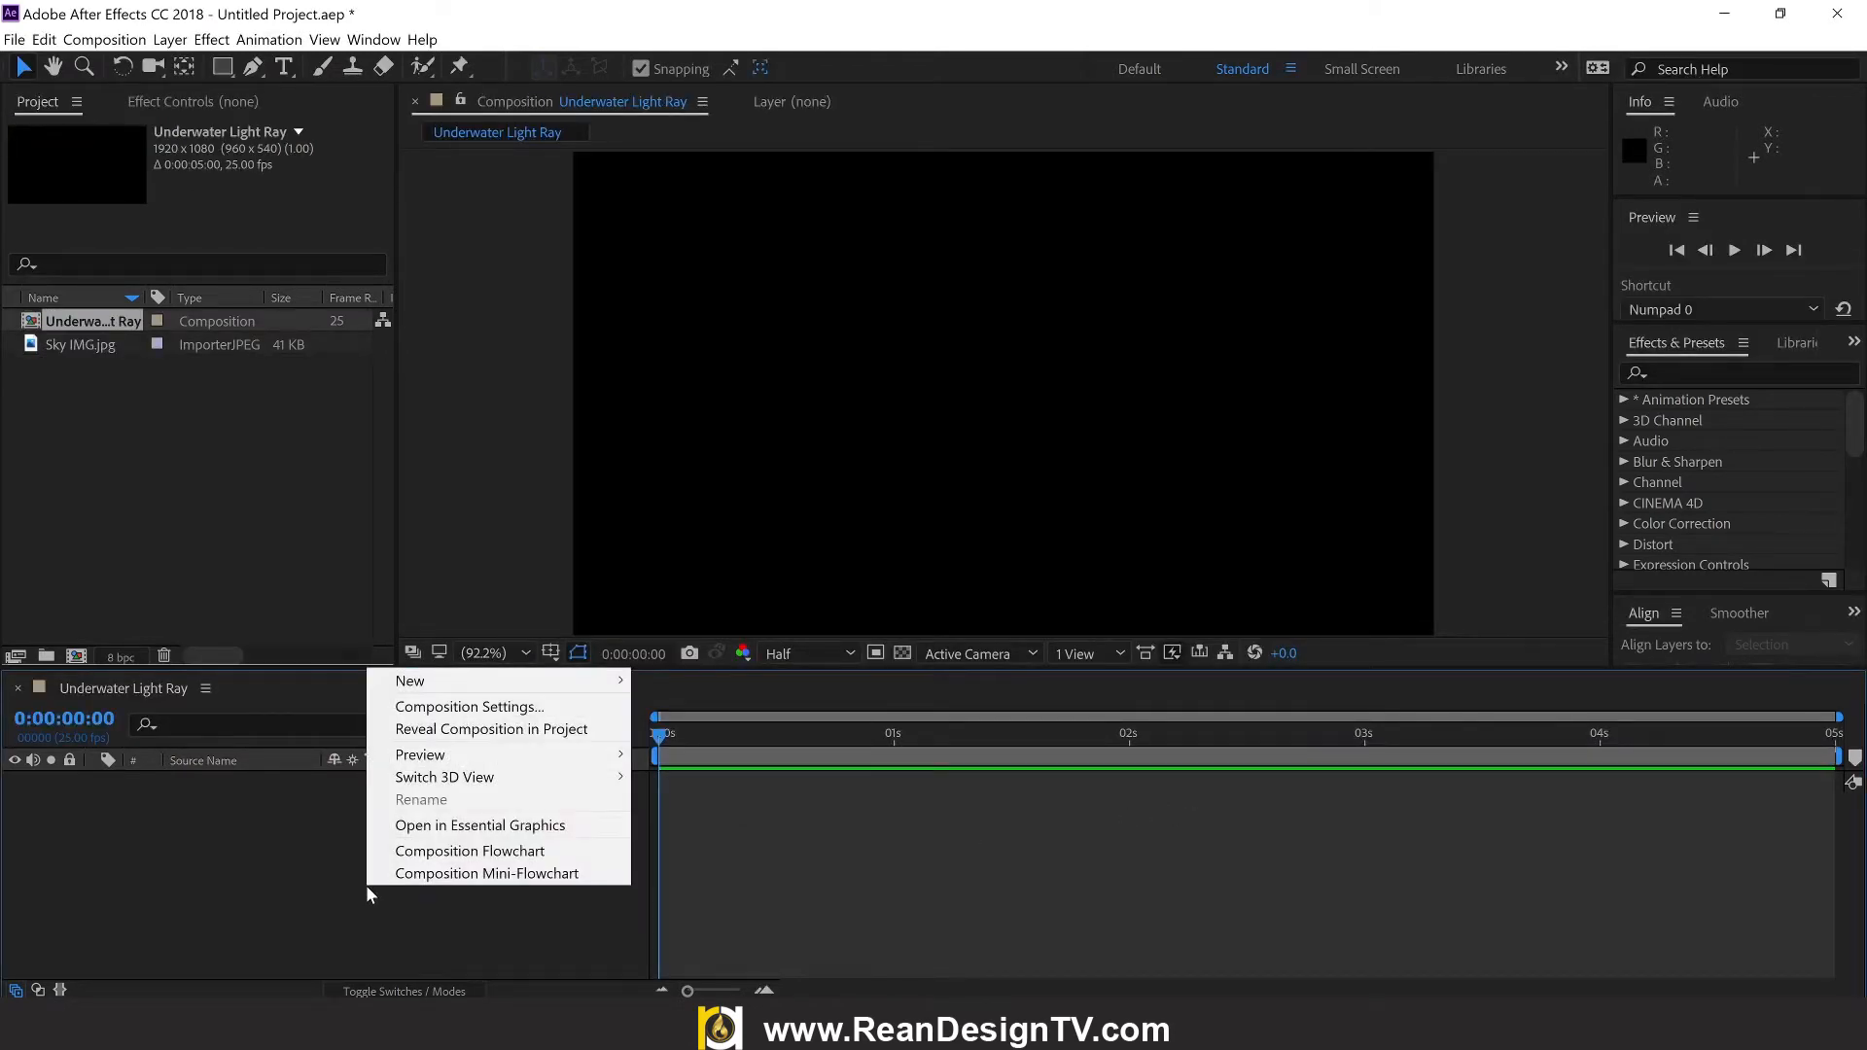
mouse_move(531, 690)
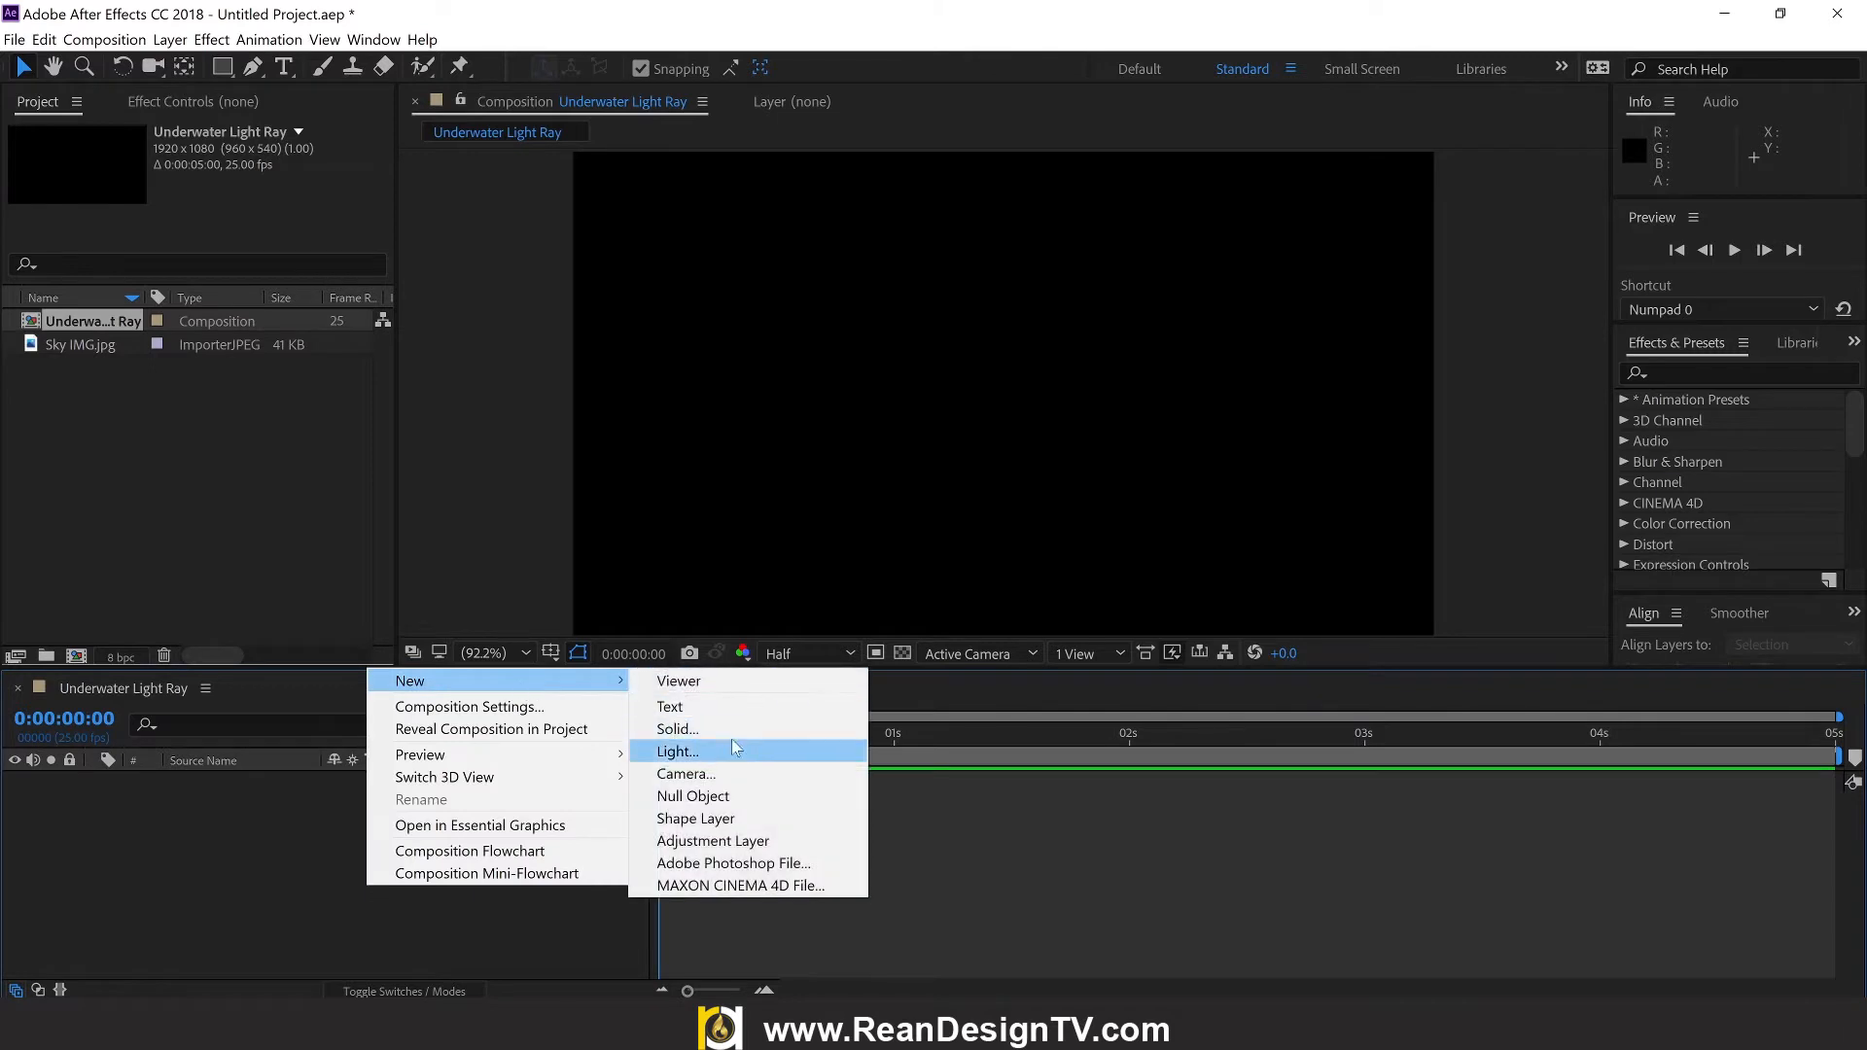
click(697, 731)
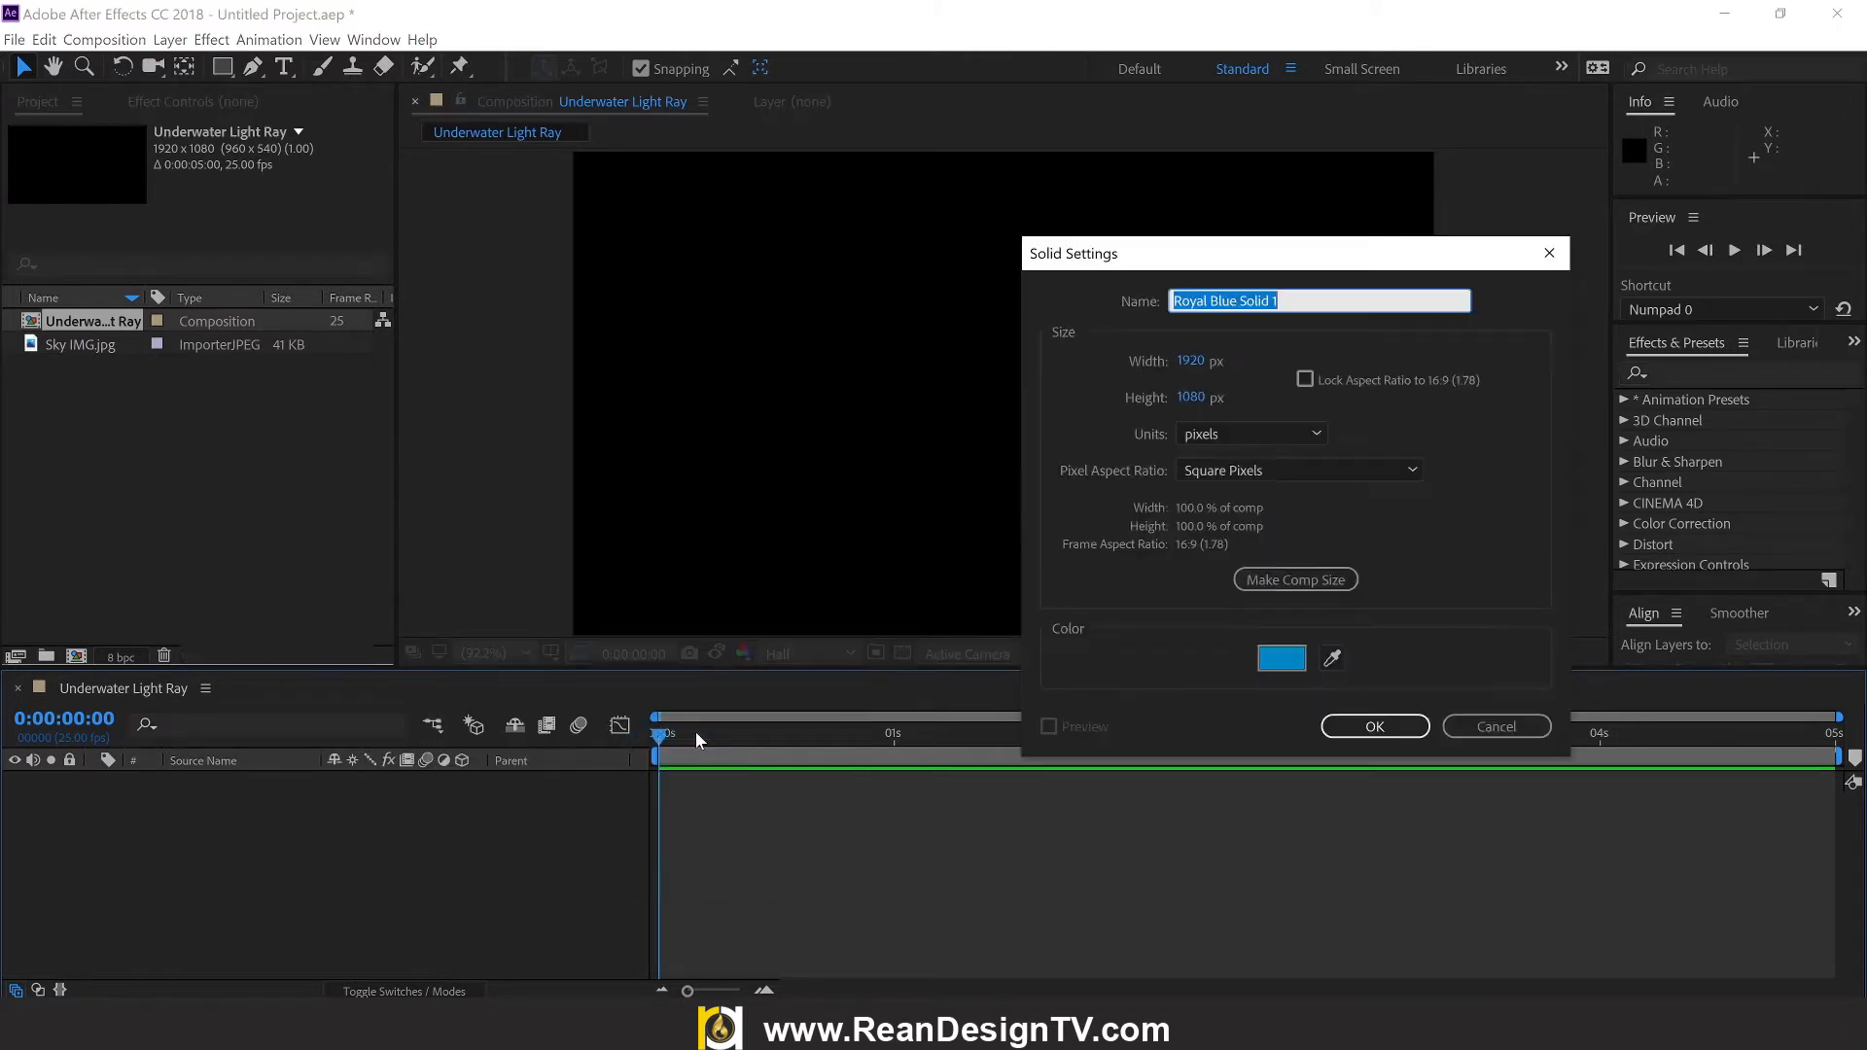
drag(1229, 263, 893, 276)
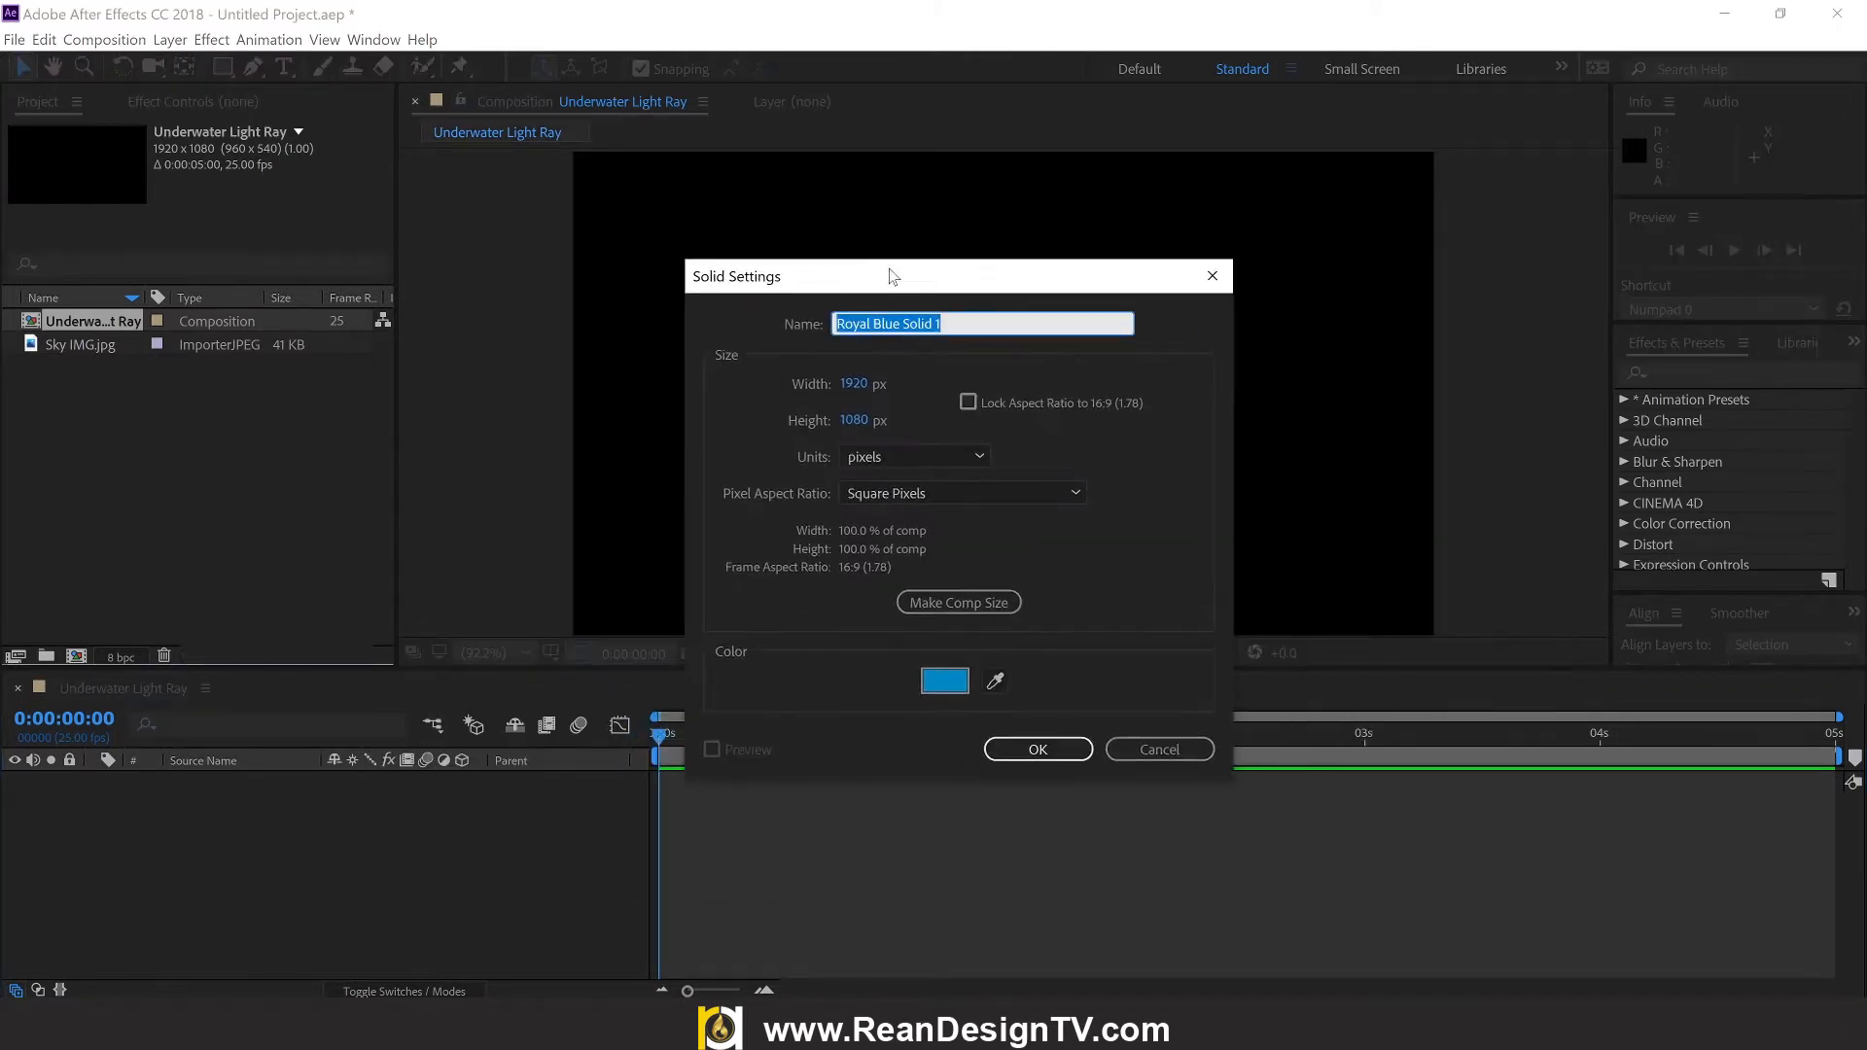
click(852, 385)
text(299)
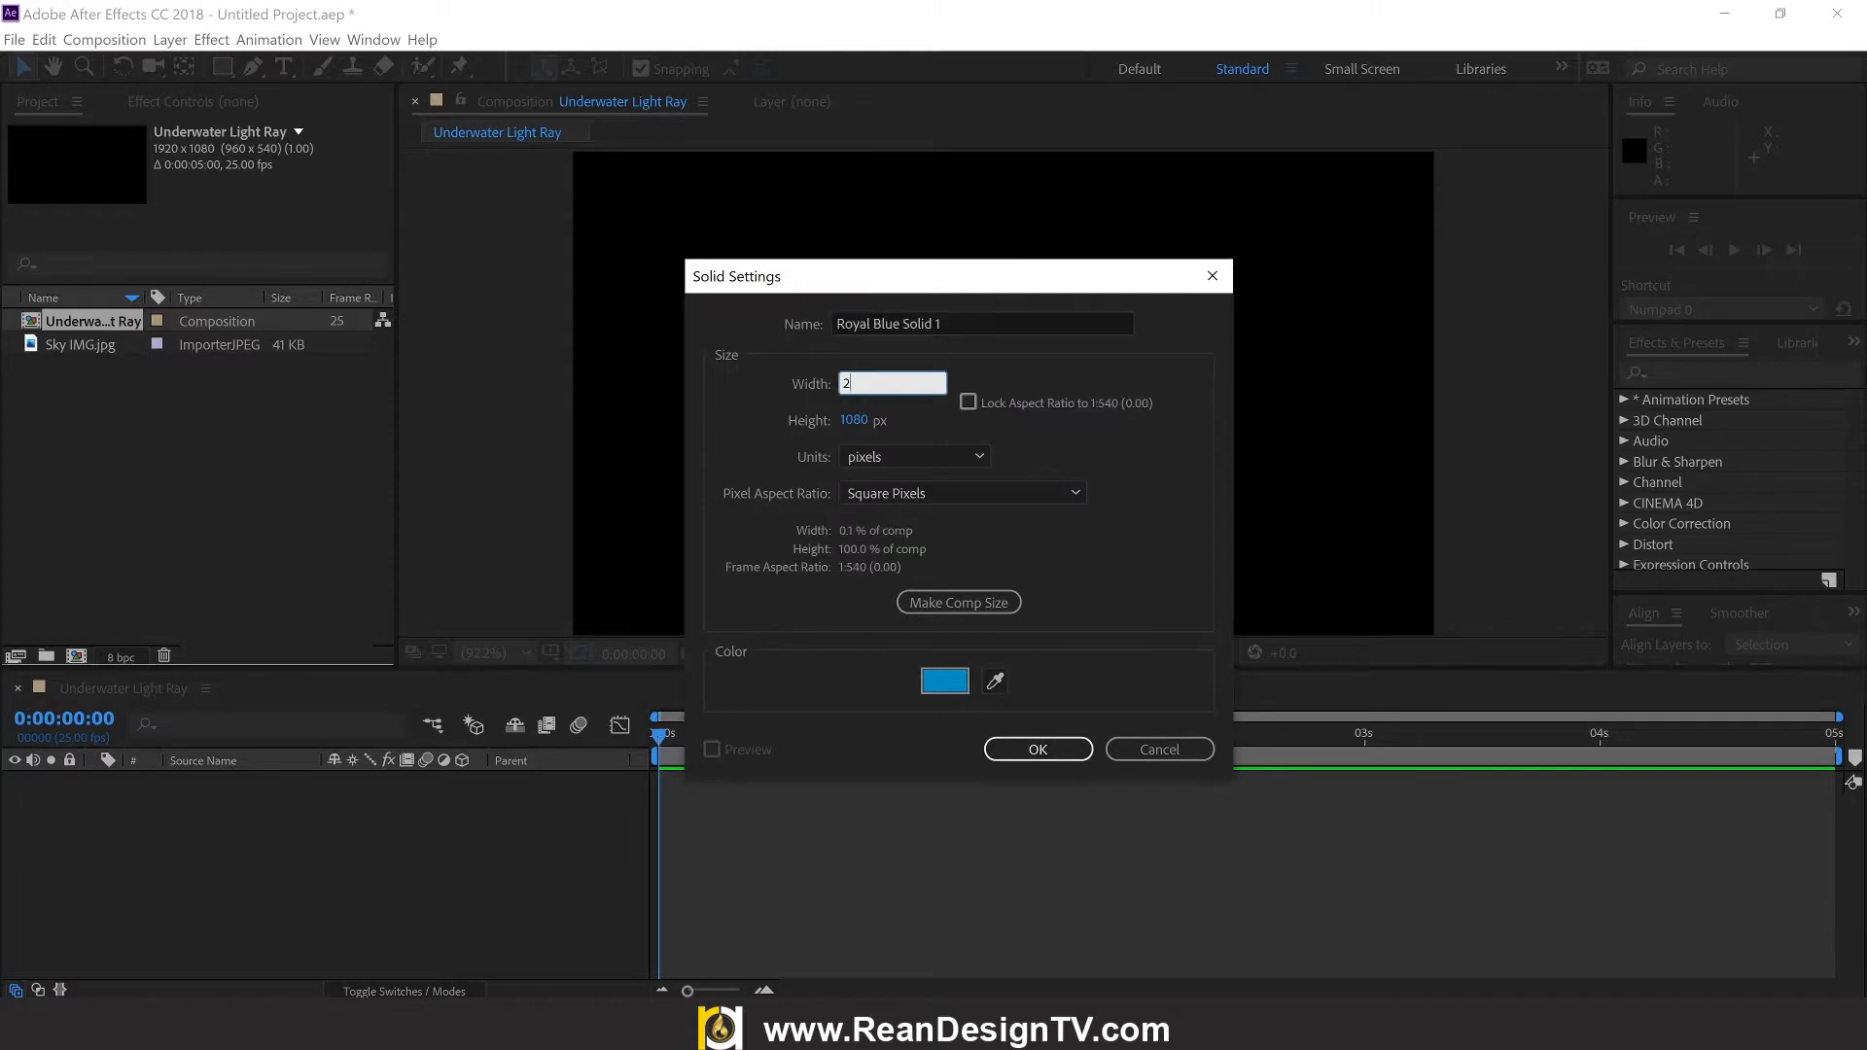
key(BackSpace)
key(BackSpace)
text(000)
click(863, 421)
text(2000)
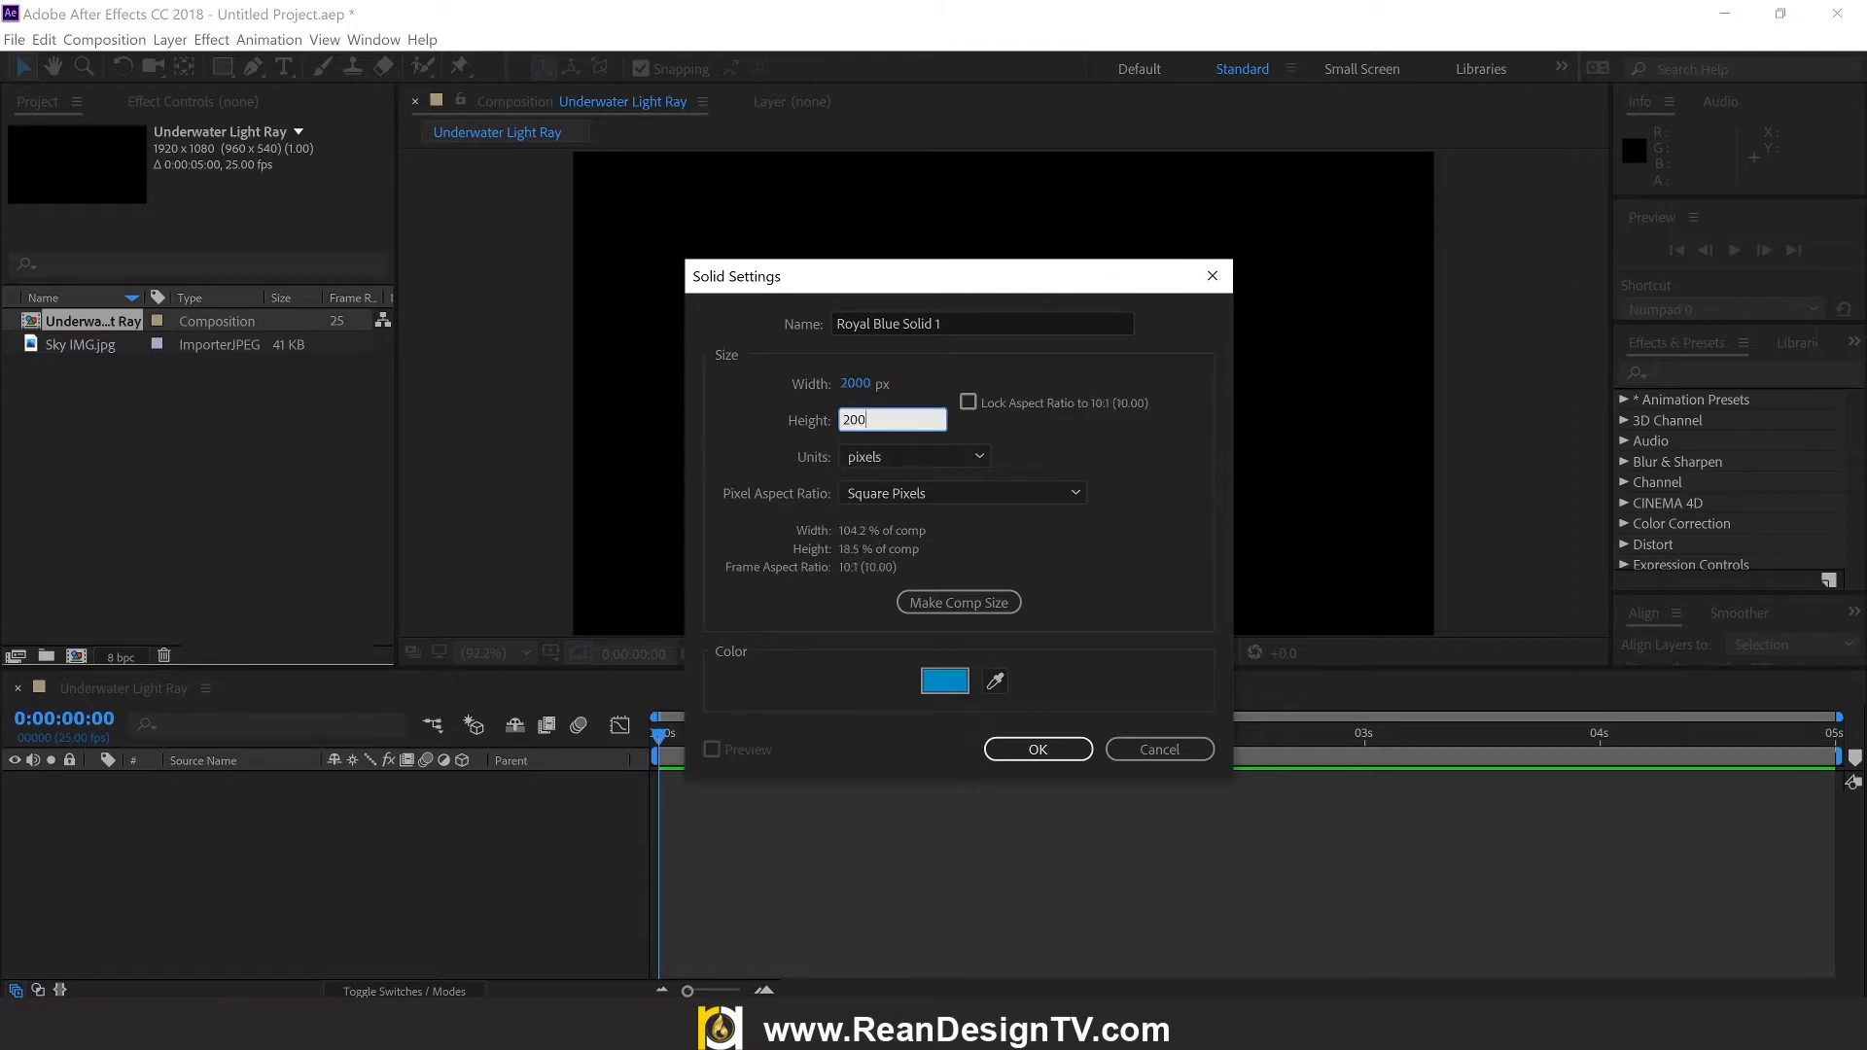
click(922, 383)
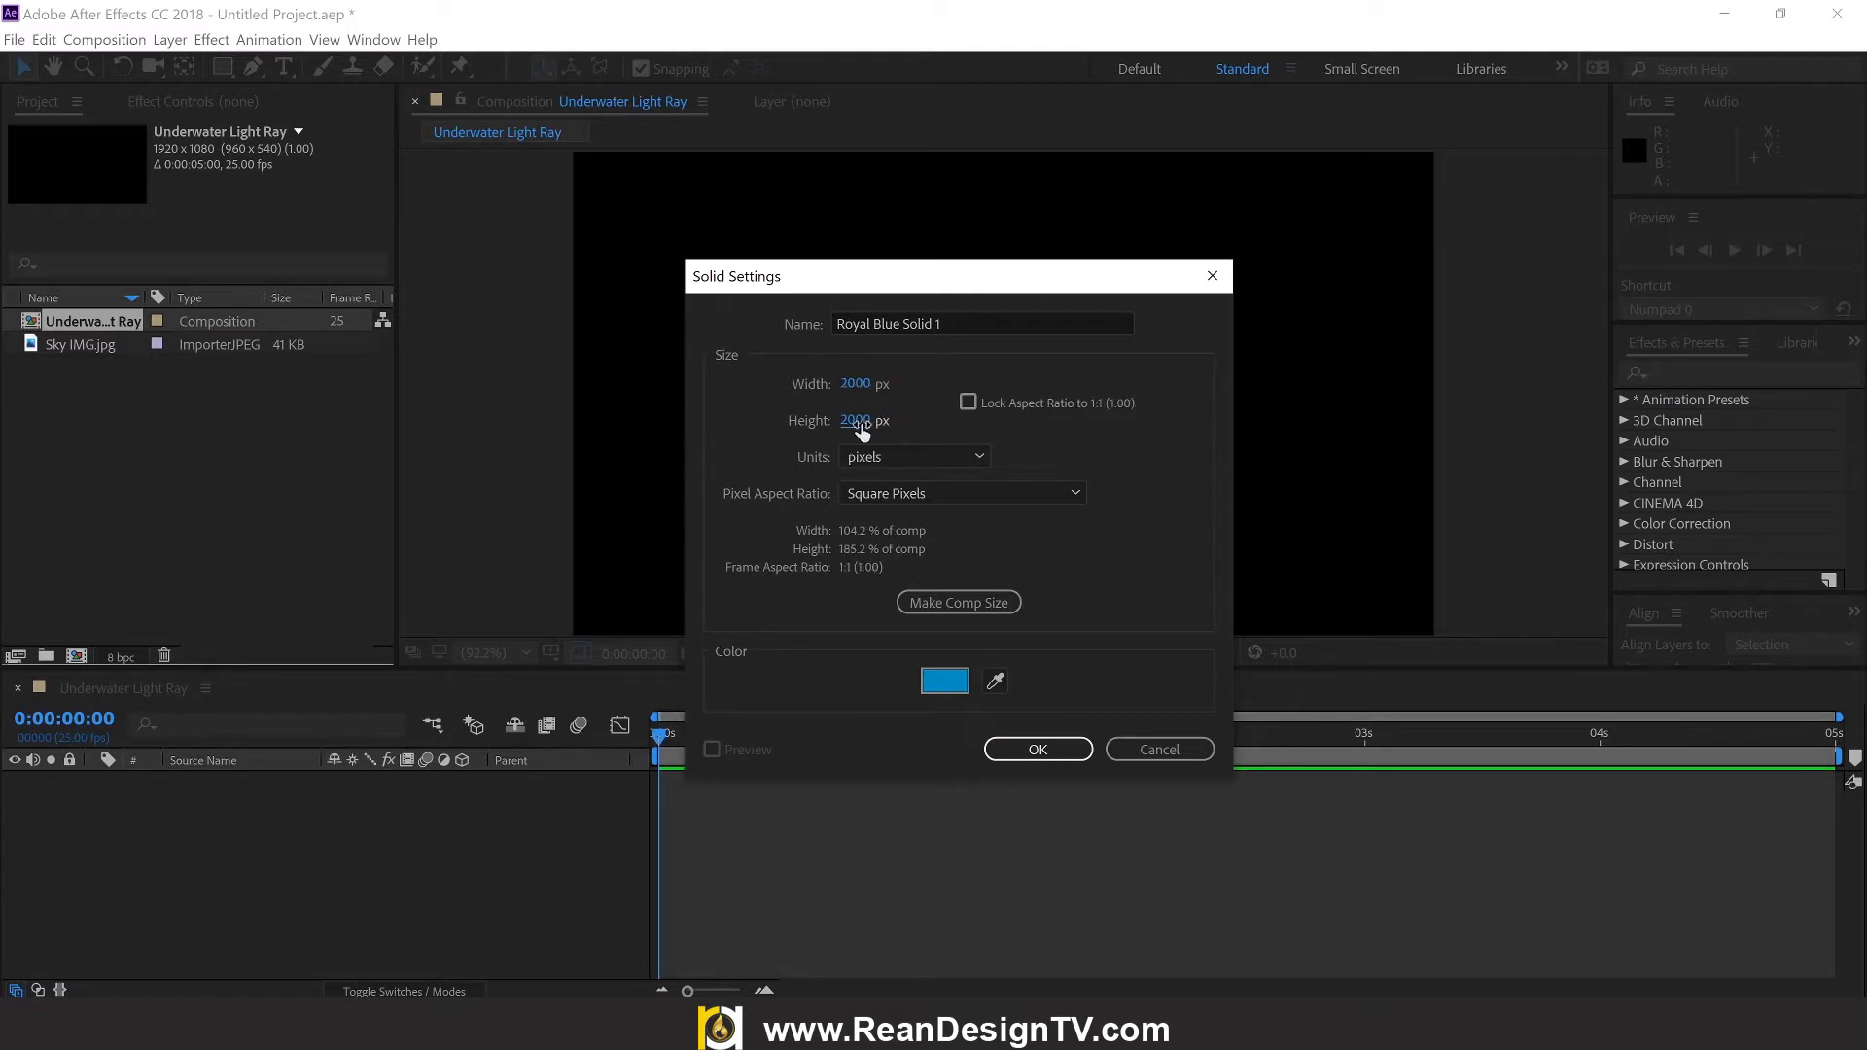
Step: Set the solid's color to black (000000) and create the layer
click(949, 687)
mouse_move(344, 700)
mouse_down()
mouse_move(412, 881)
mouse_move(8, 937)
mouse_up()
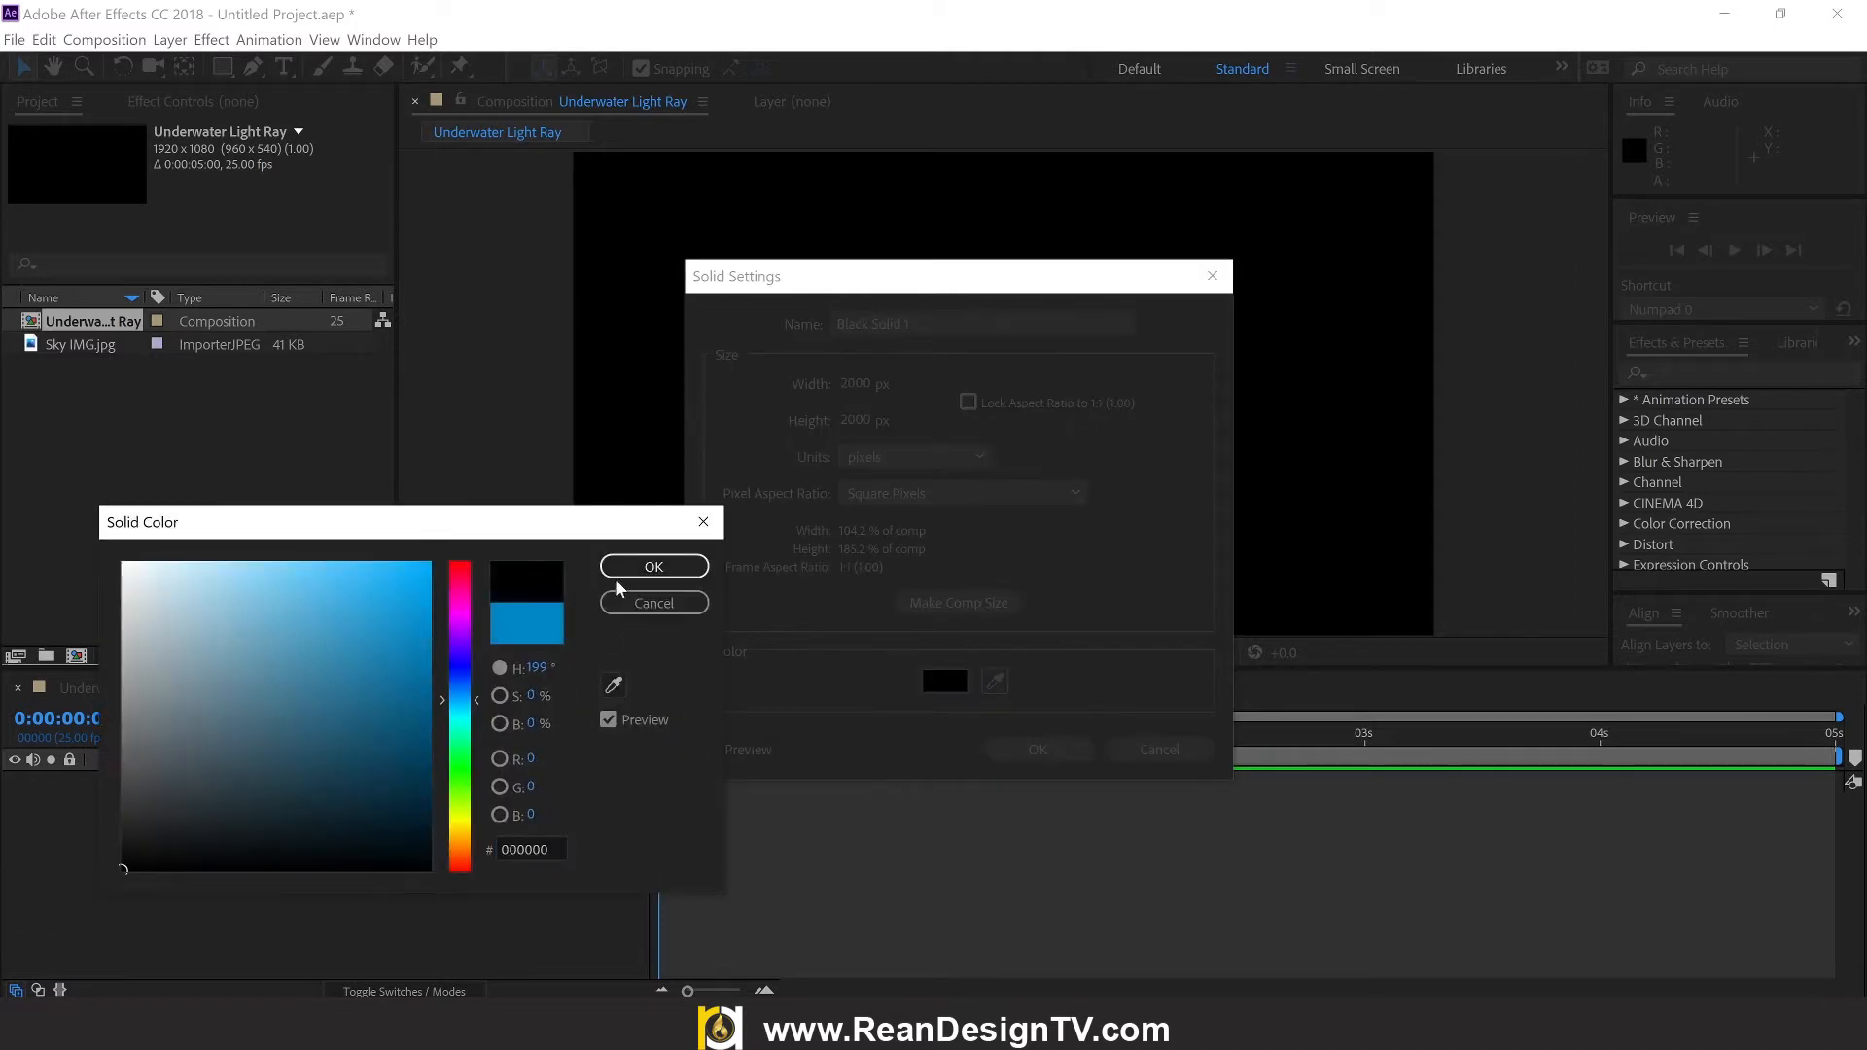
key(Return)
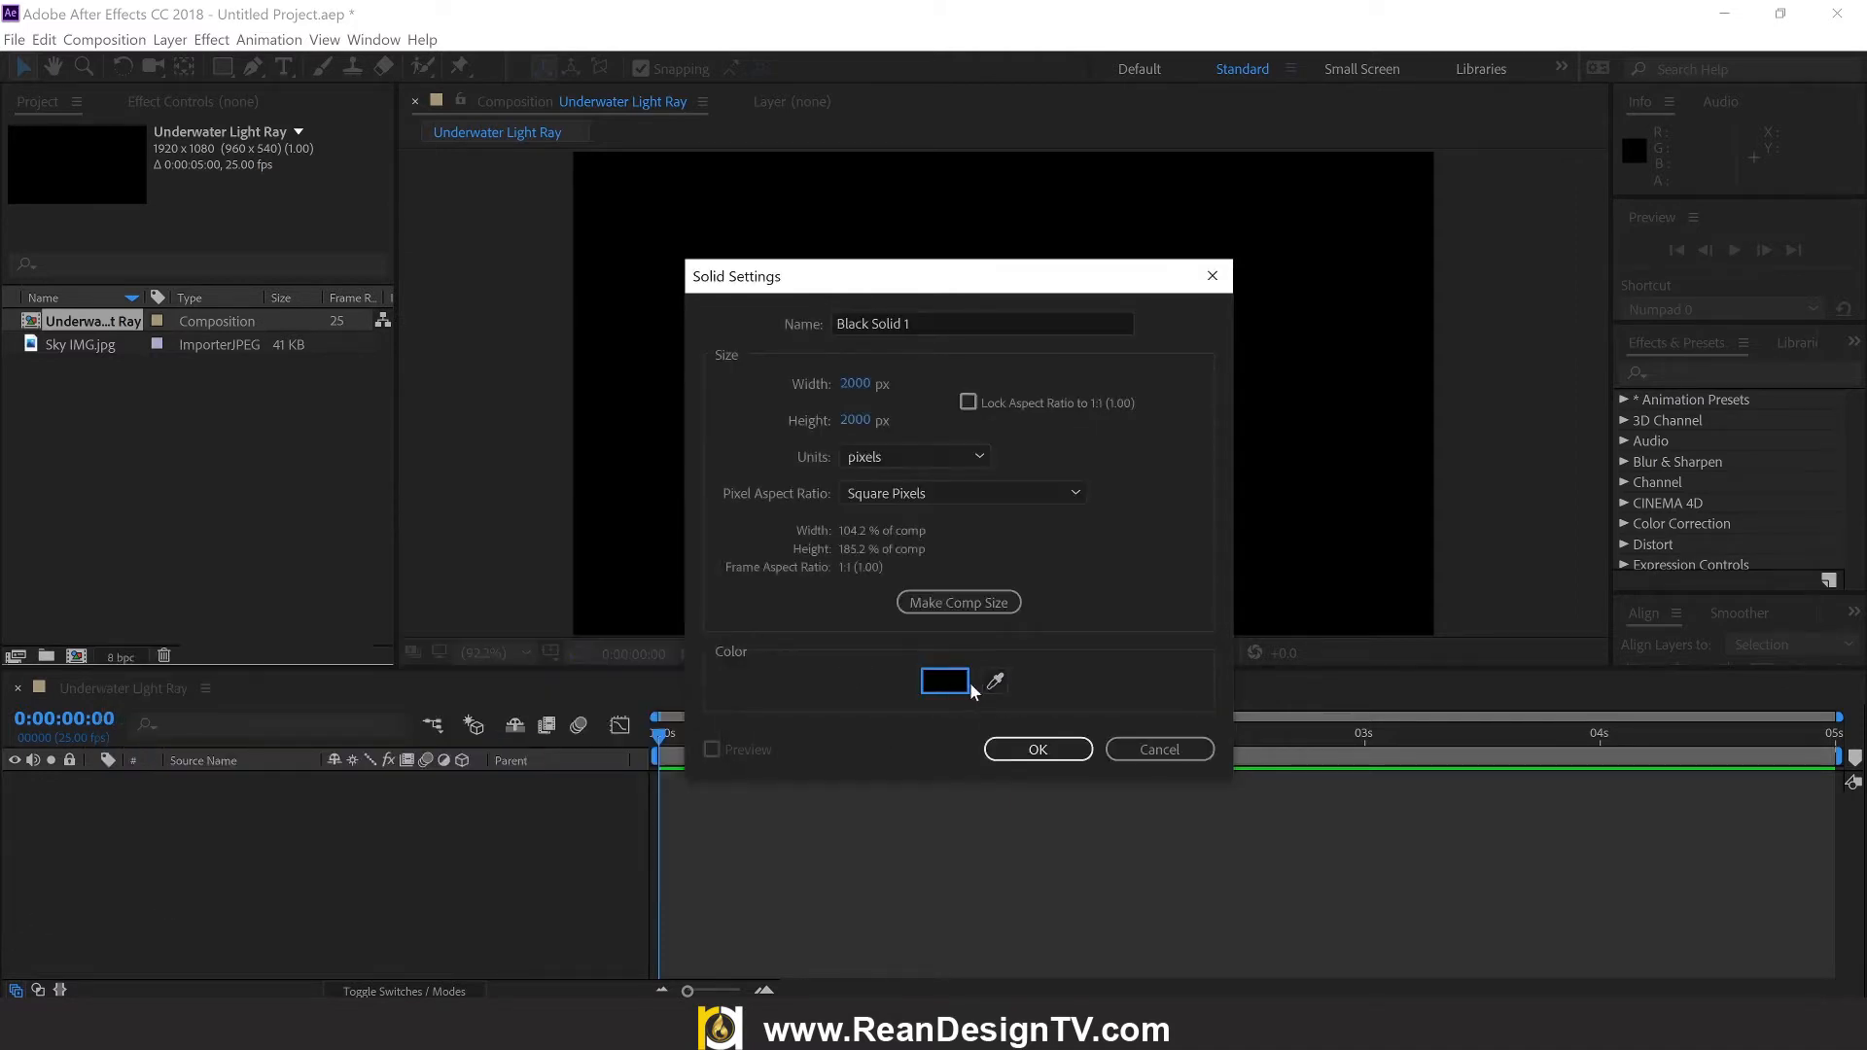
click(1036, 750)
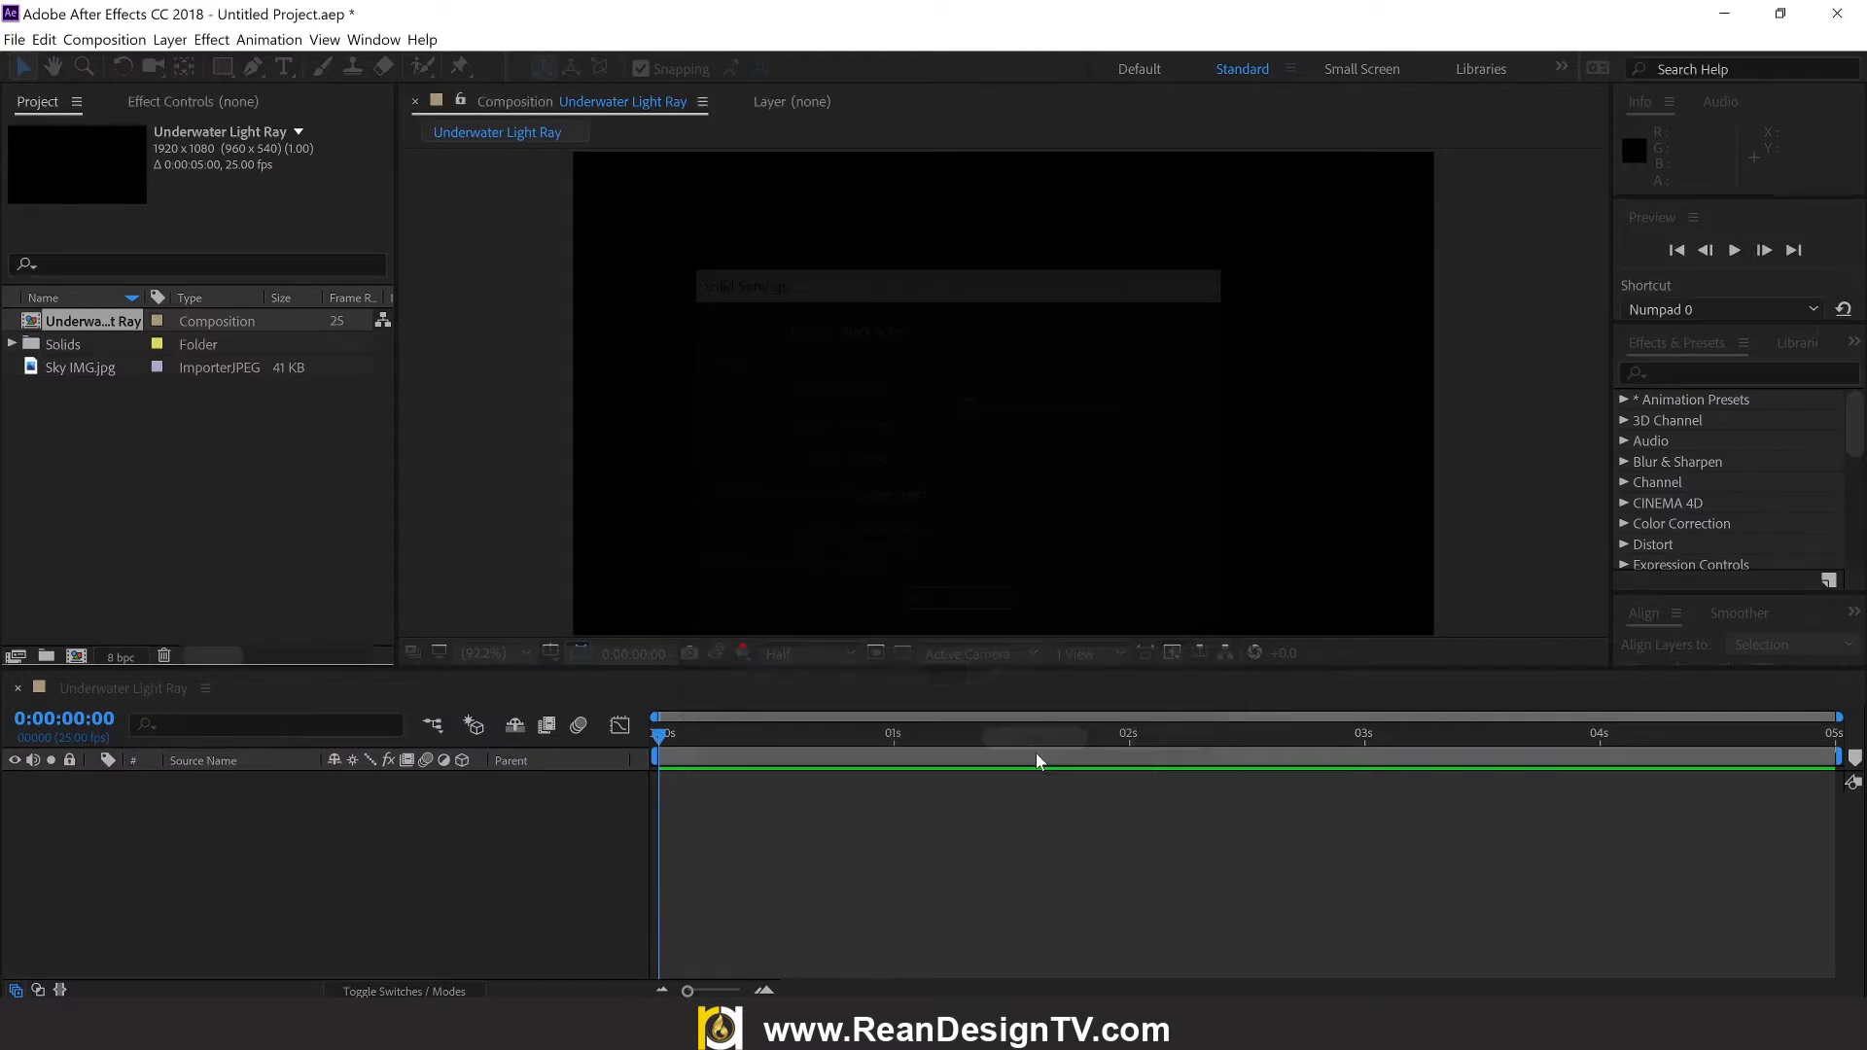
click(270, 883)
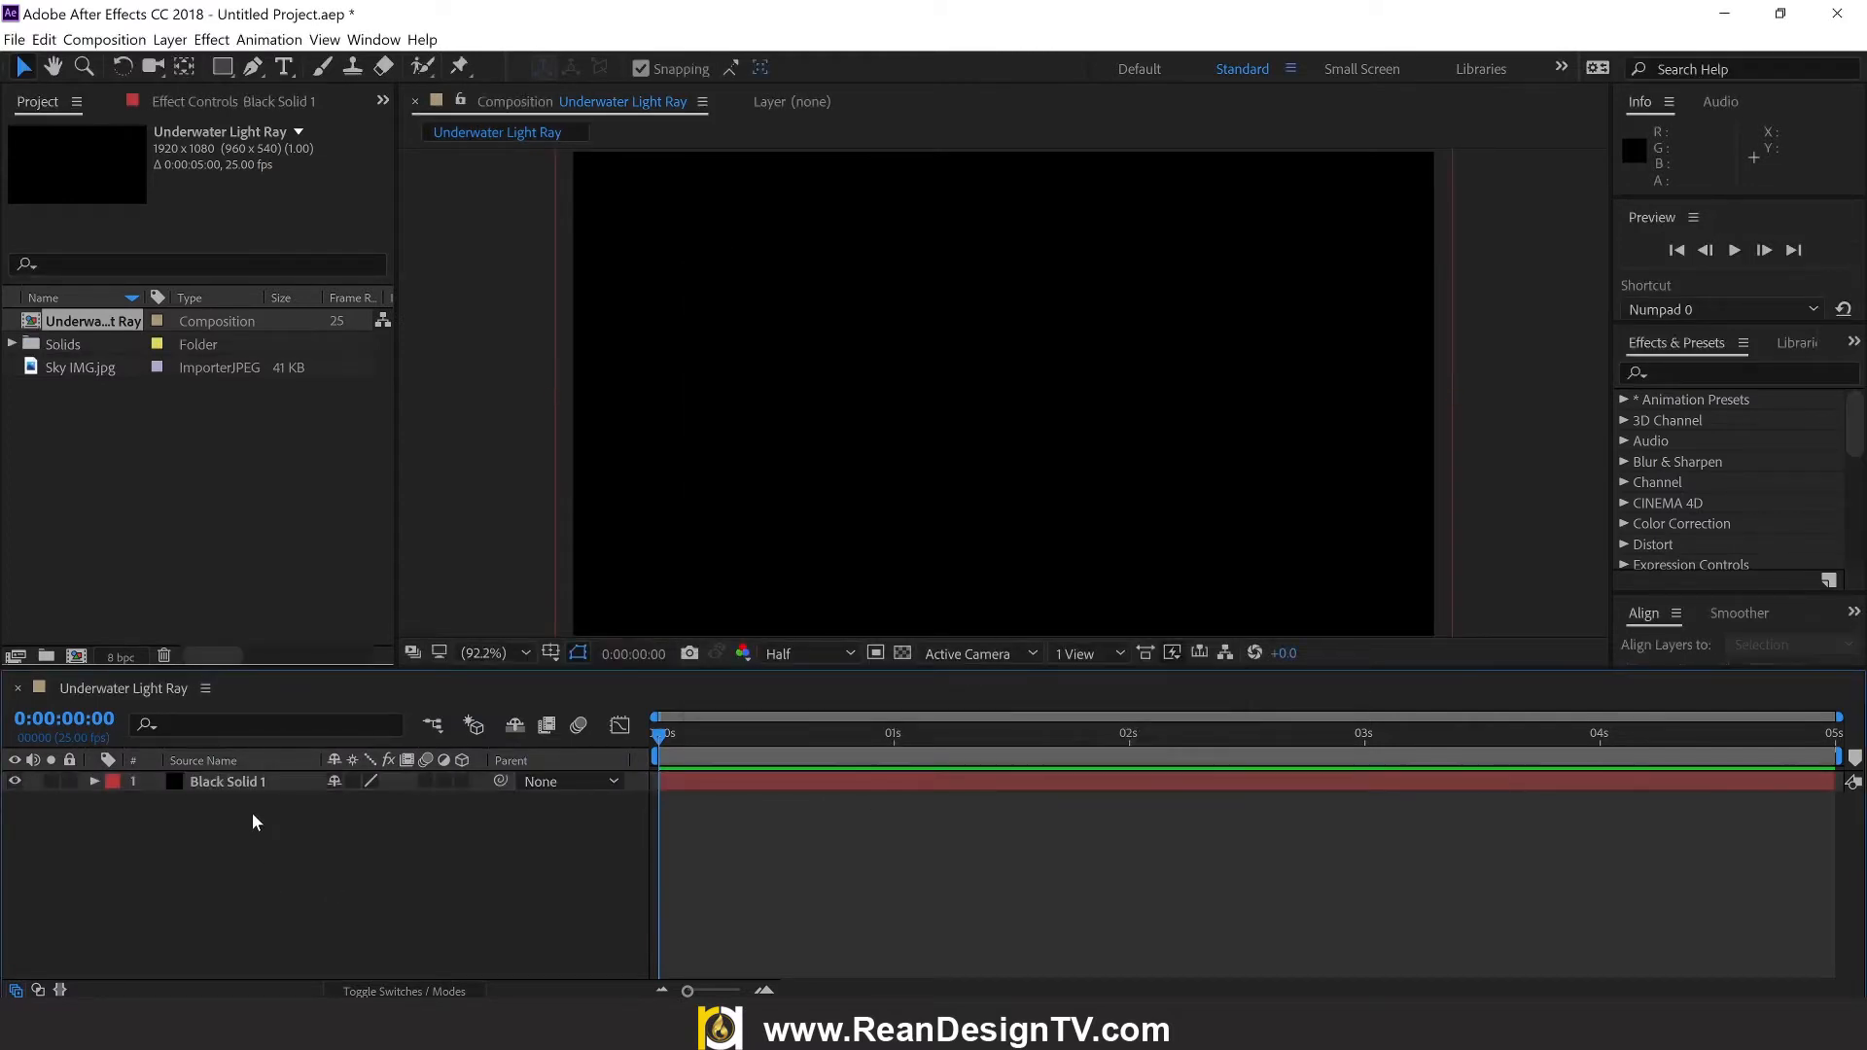
Step: Pre-compose the black solid layer as Reflection, leaving all attributes in Underwater Light Ray
click(242, 780)
key(comma)
key(comma)
key(comma)
key(comma)
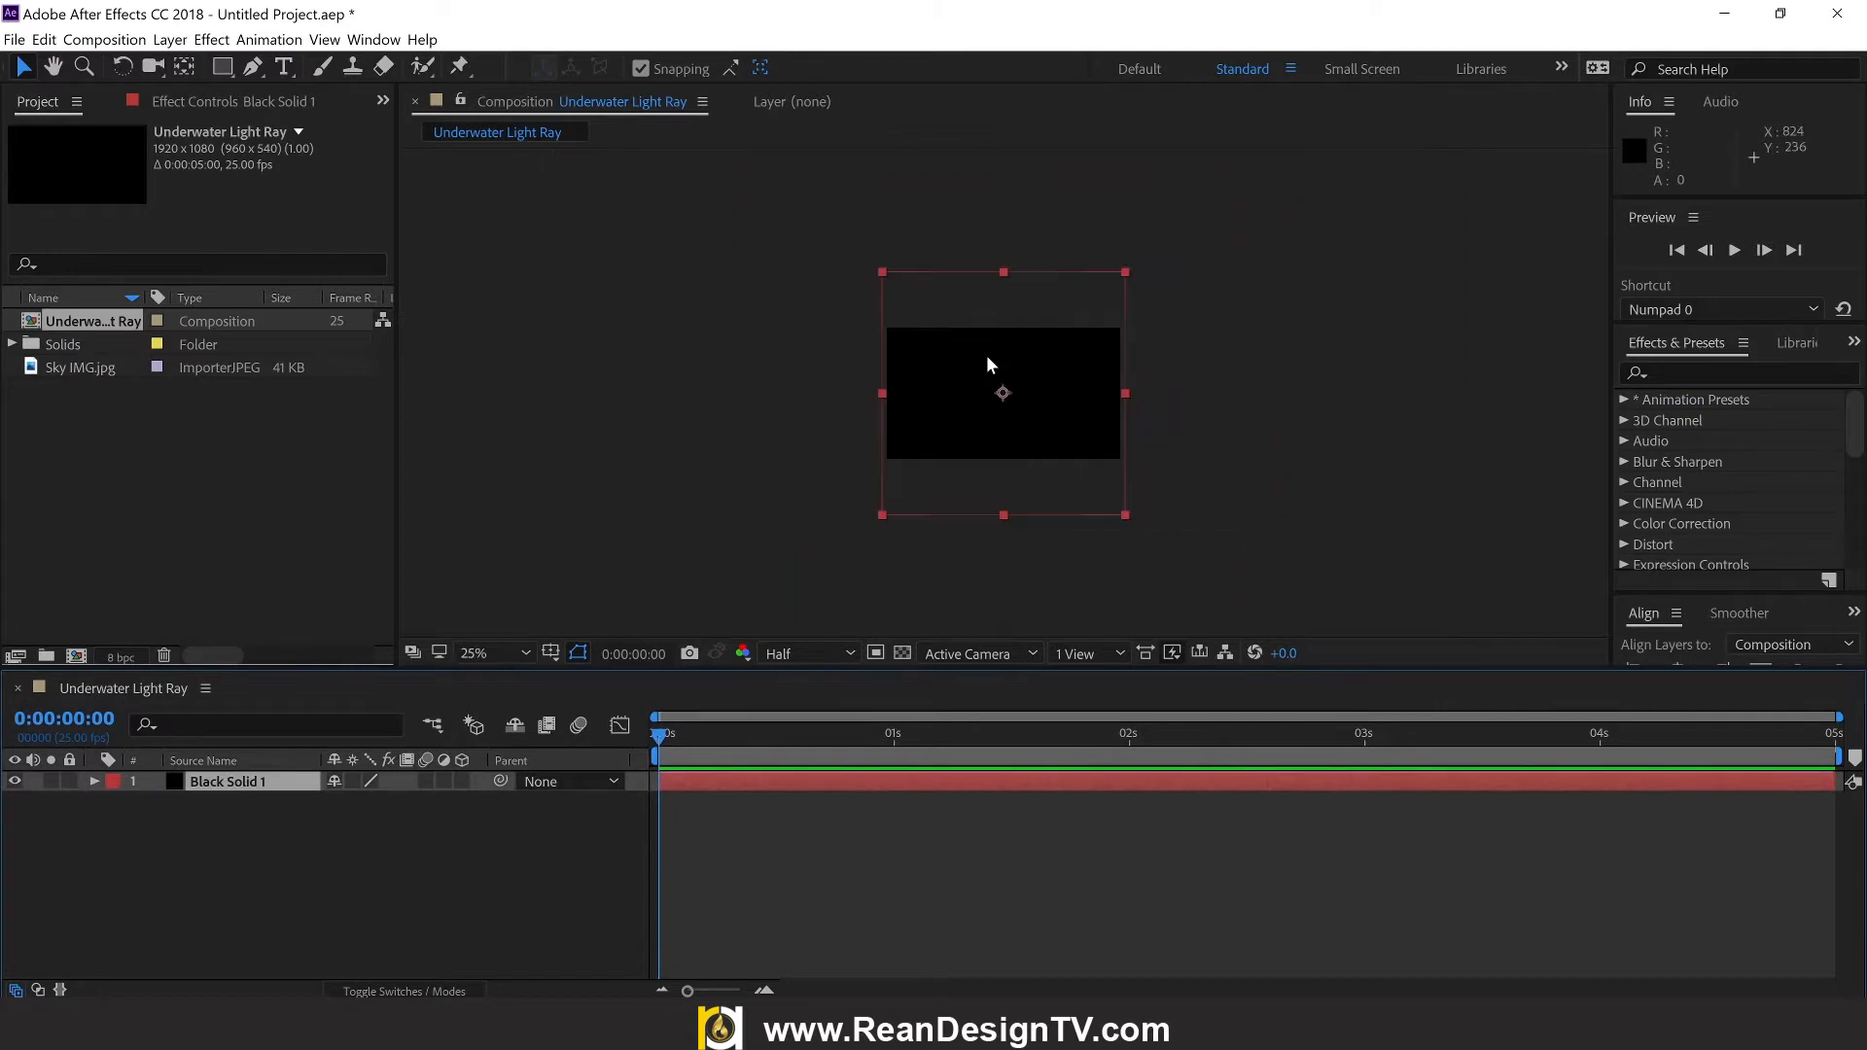
key(period)
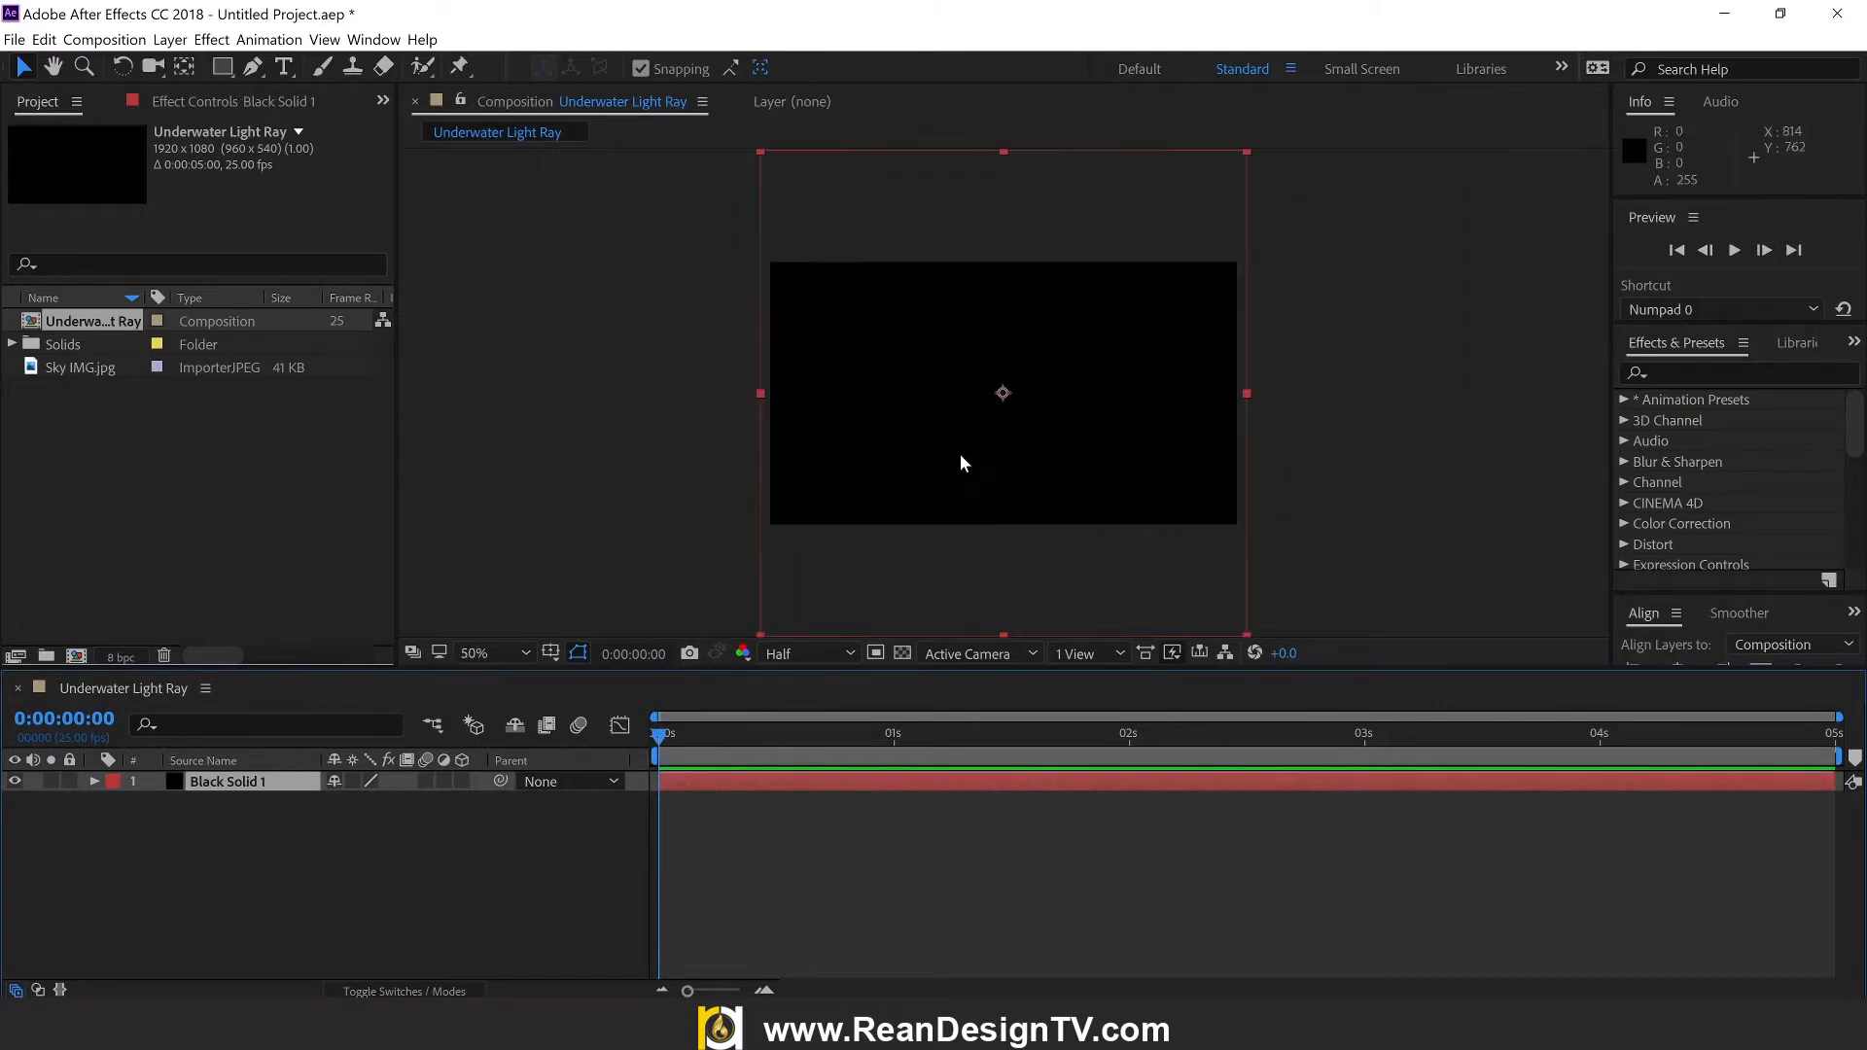
right_click(215, 791)
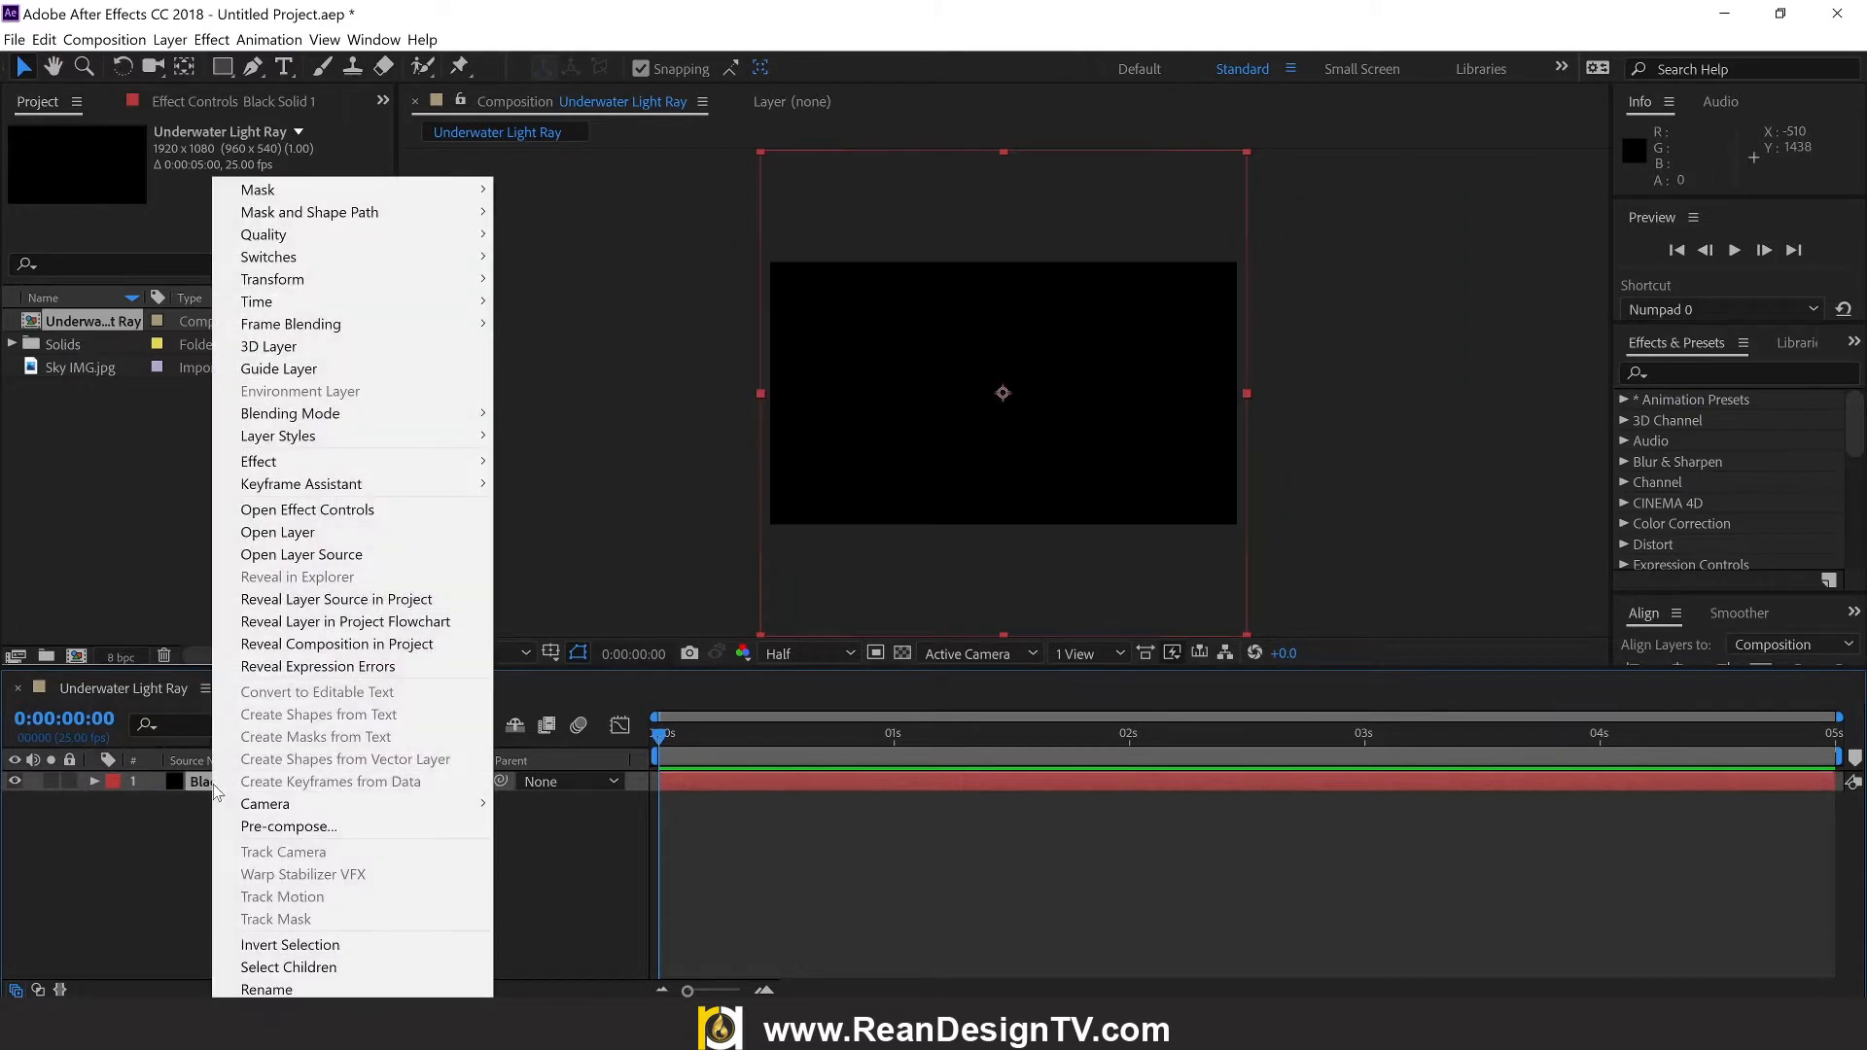
click(295, 826)
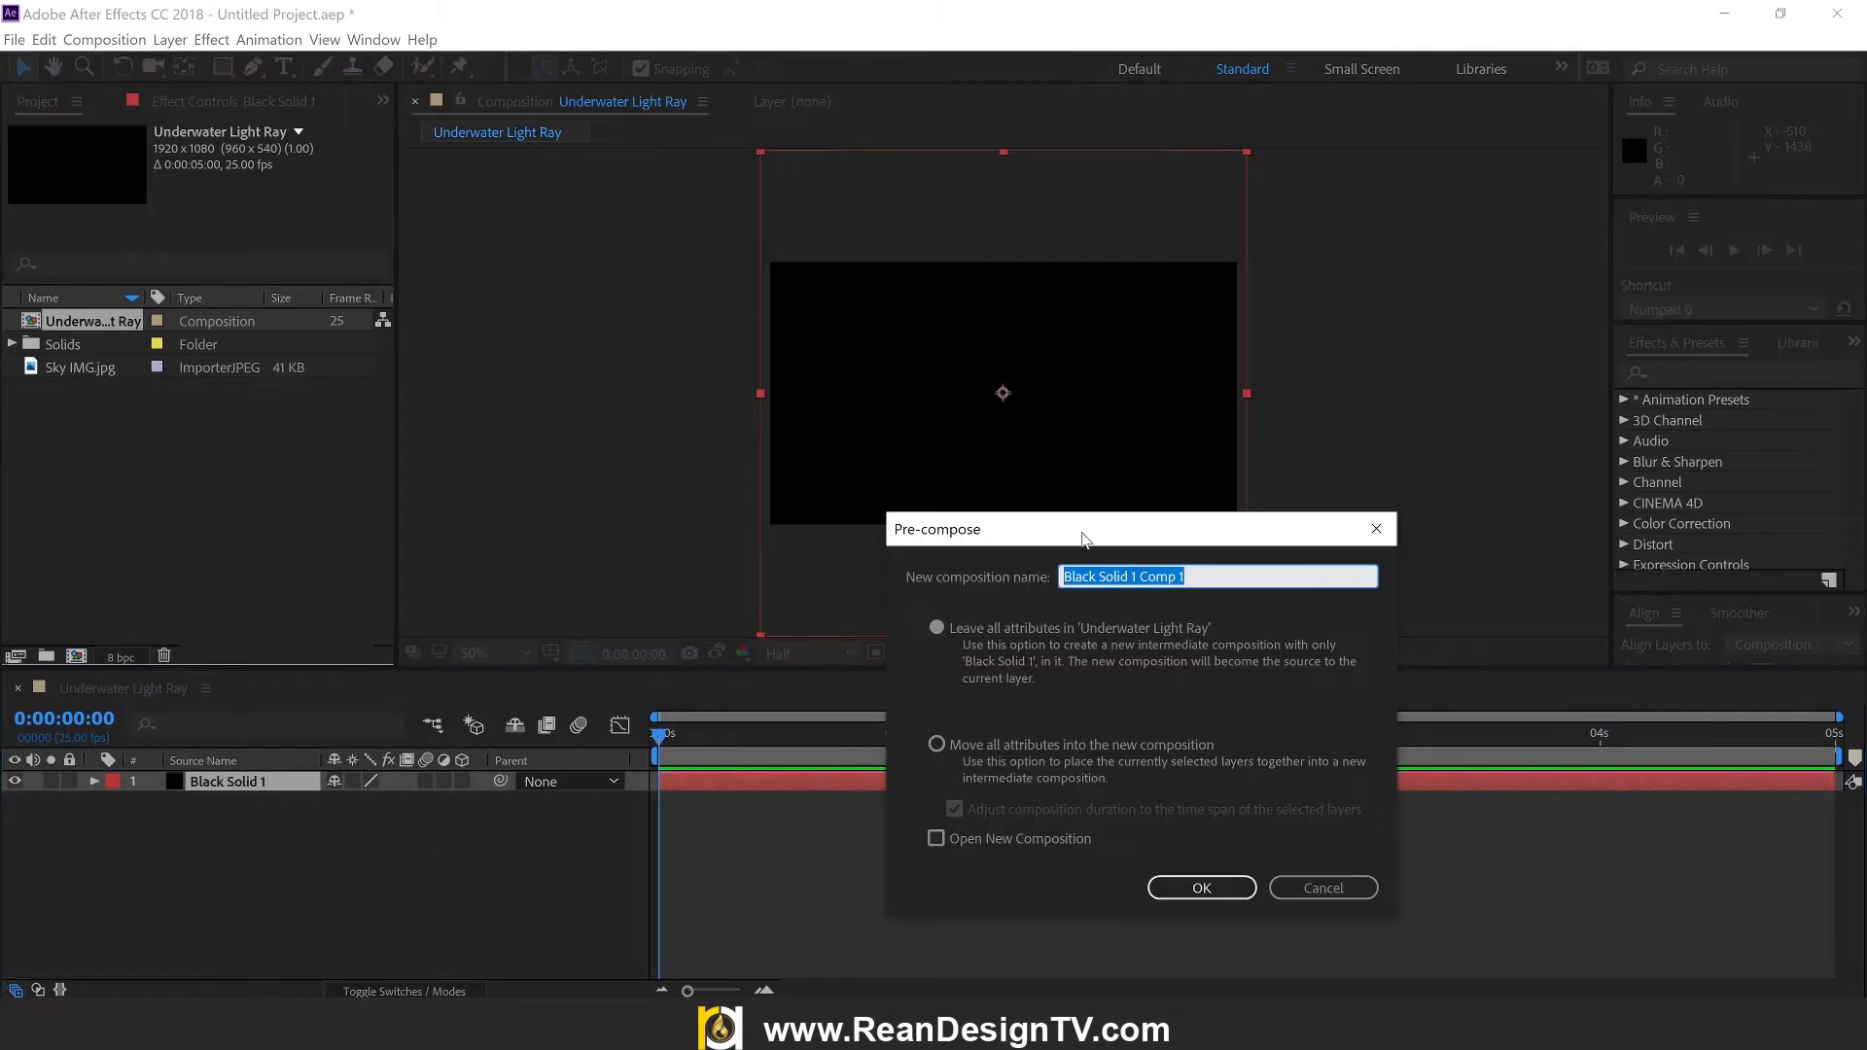
drag(1086, 531, 954, 497)
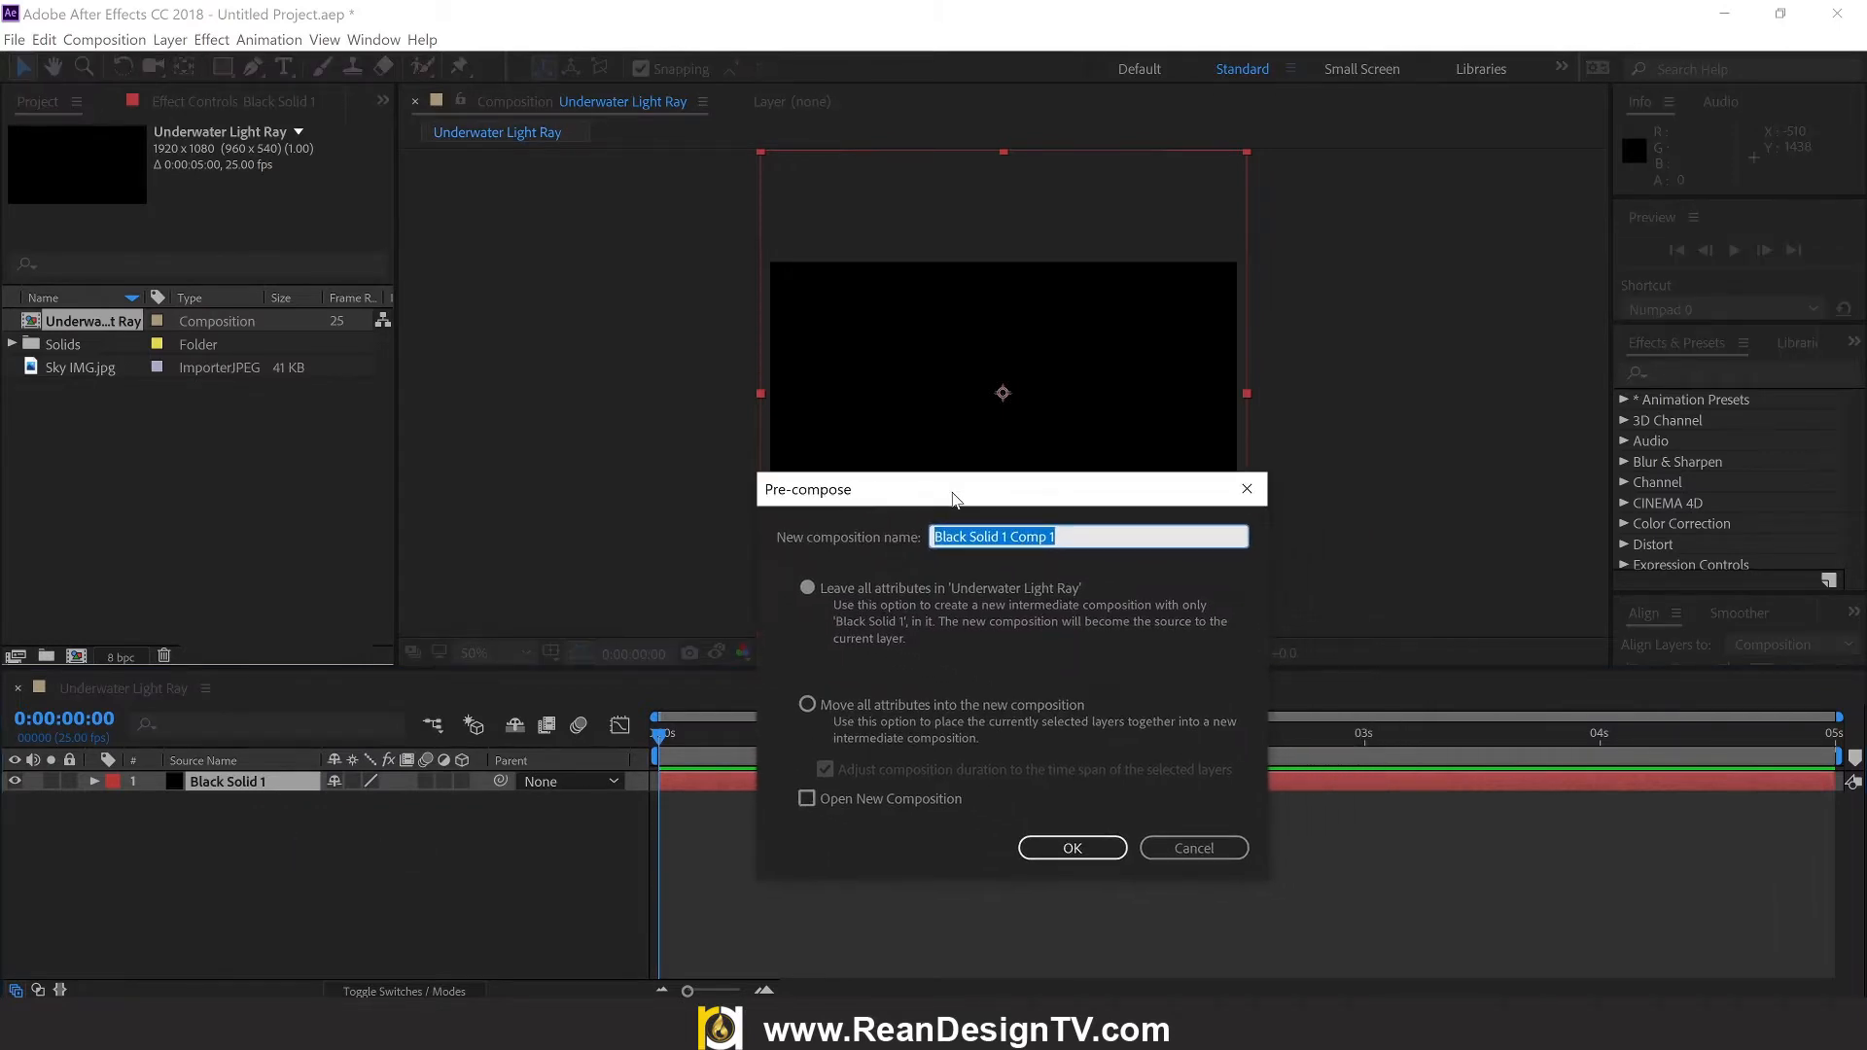
click(1087, 534)
drag(1087, 533, 872, 551)
text(Reflection)
click(806, 587)
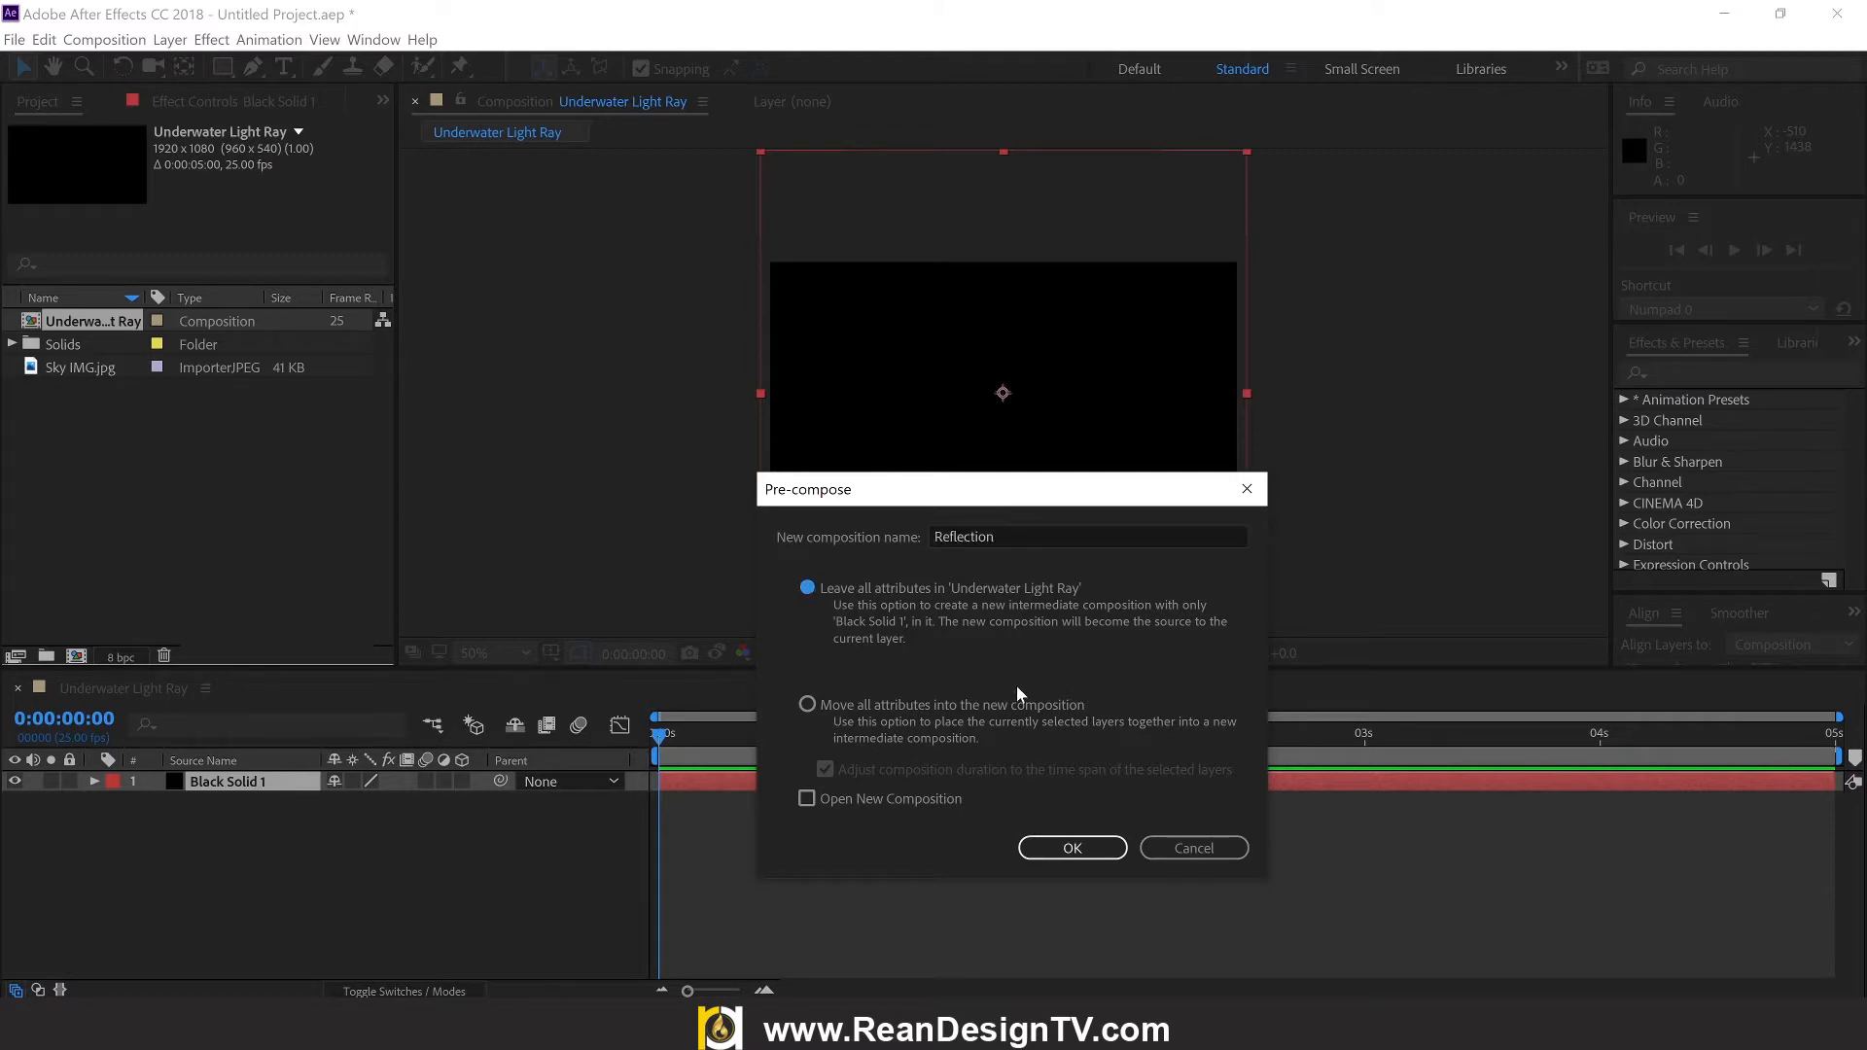
click(1072, 848)
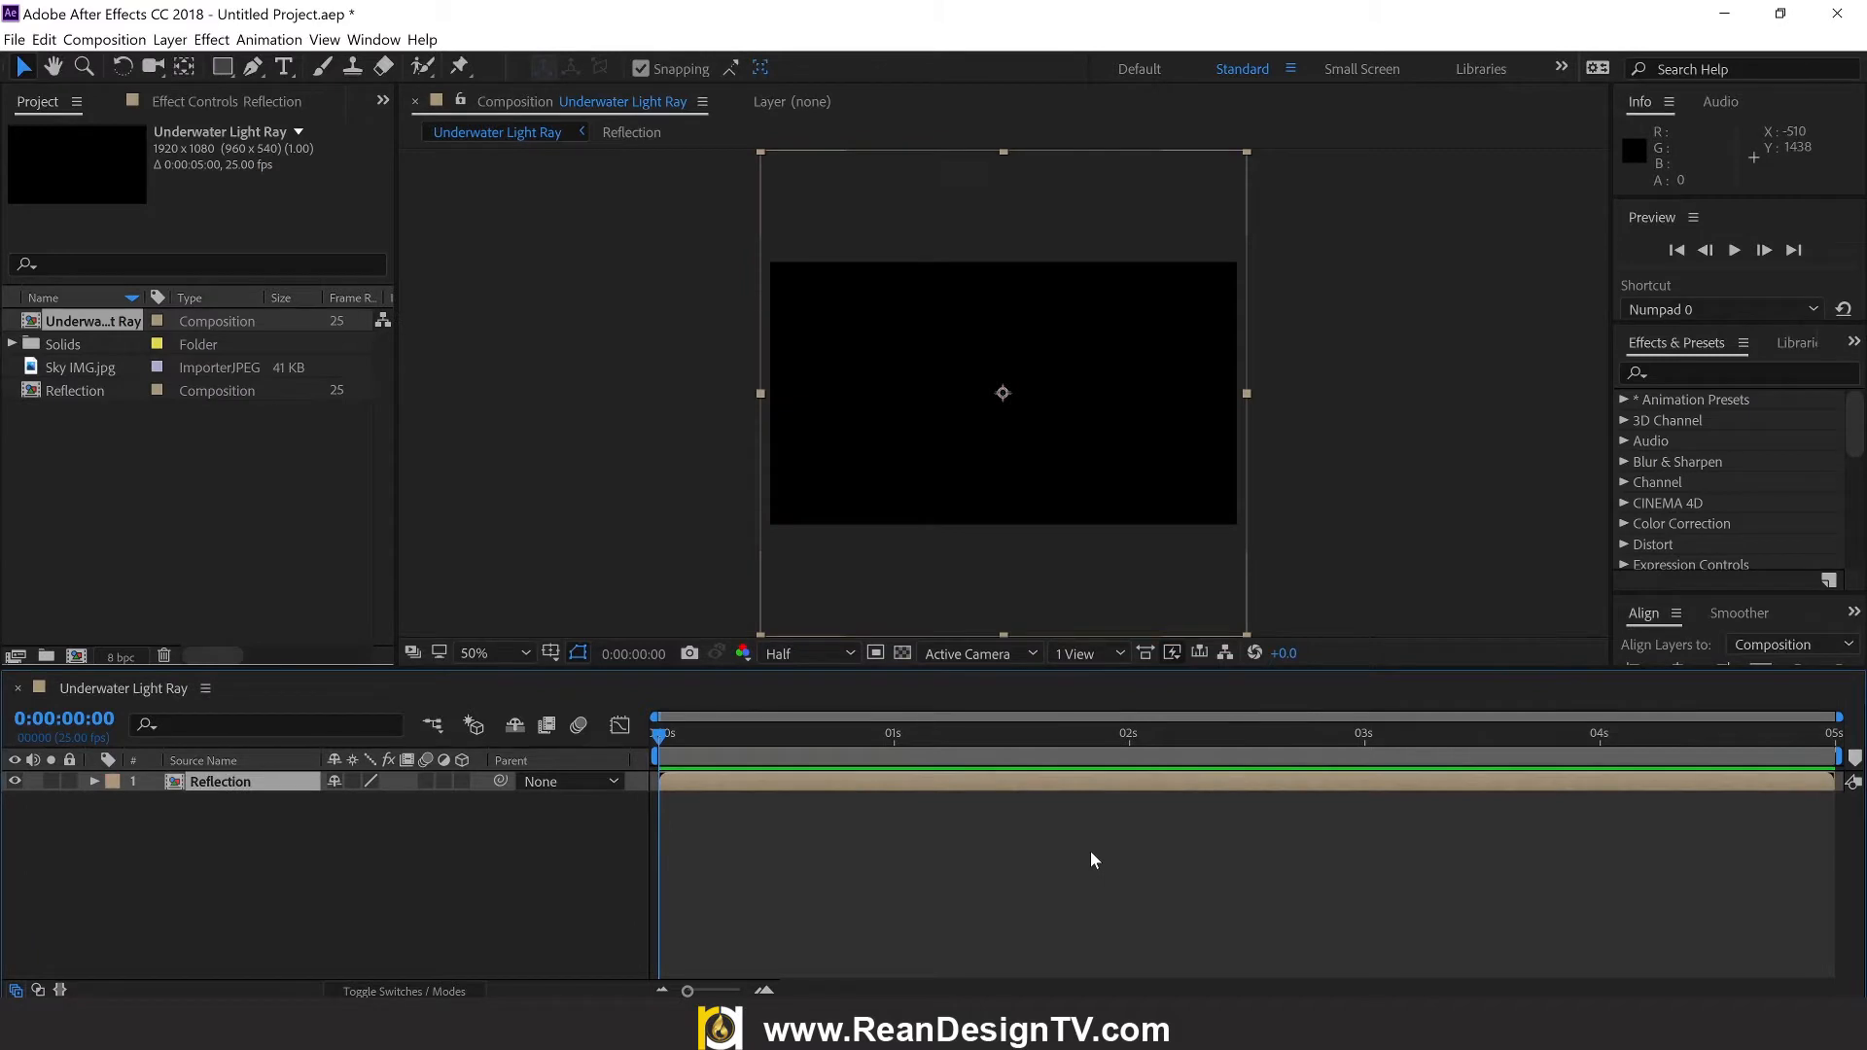
Step: Open the nested Reflection composition in the timeline
click(242, 819)
click(211, 790)
double_click(227, 786)
click(153, 690)
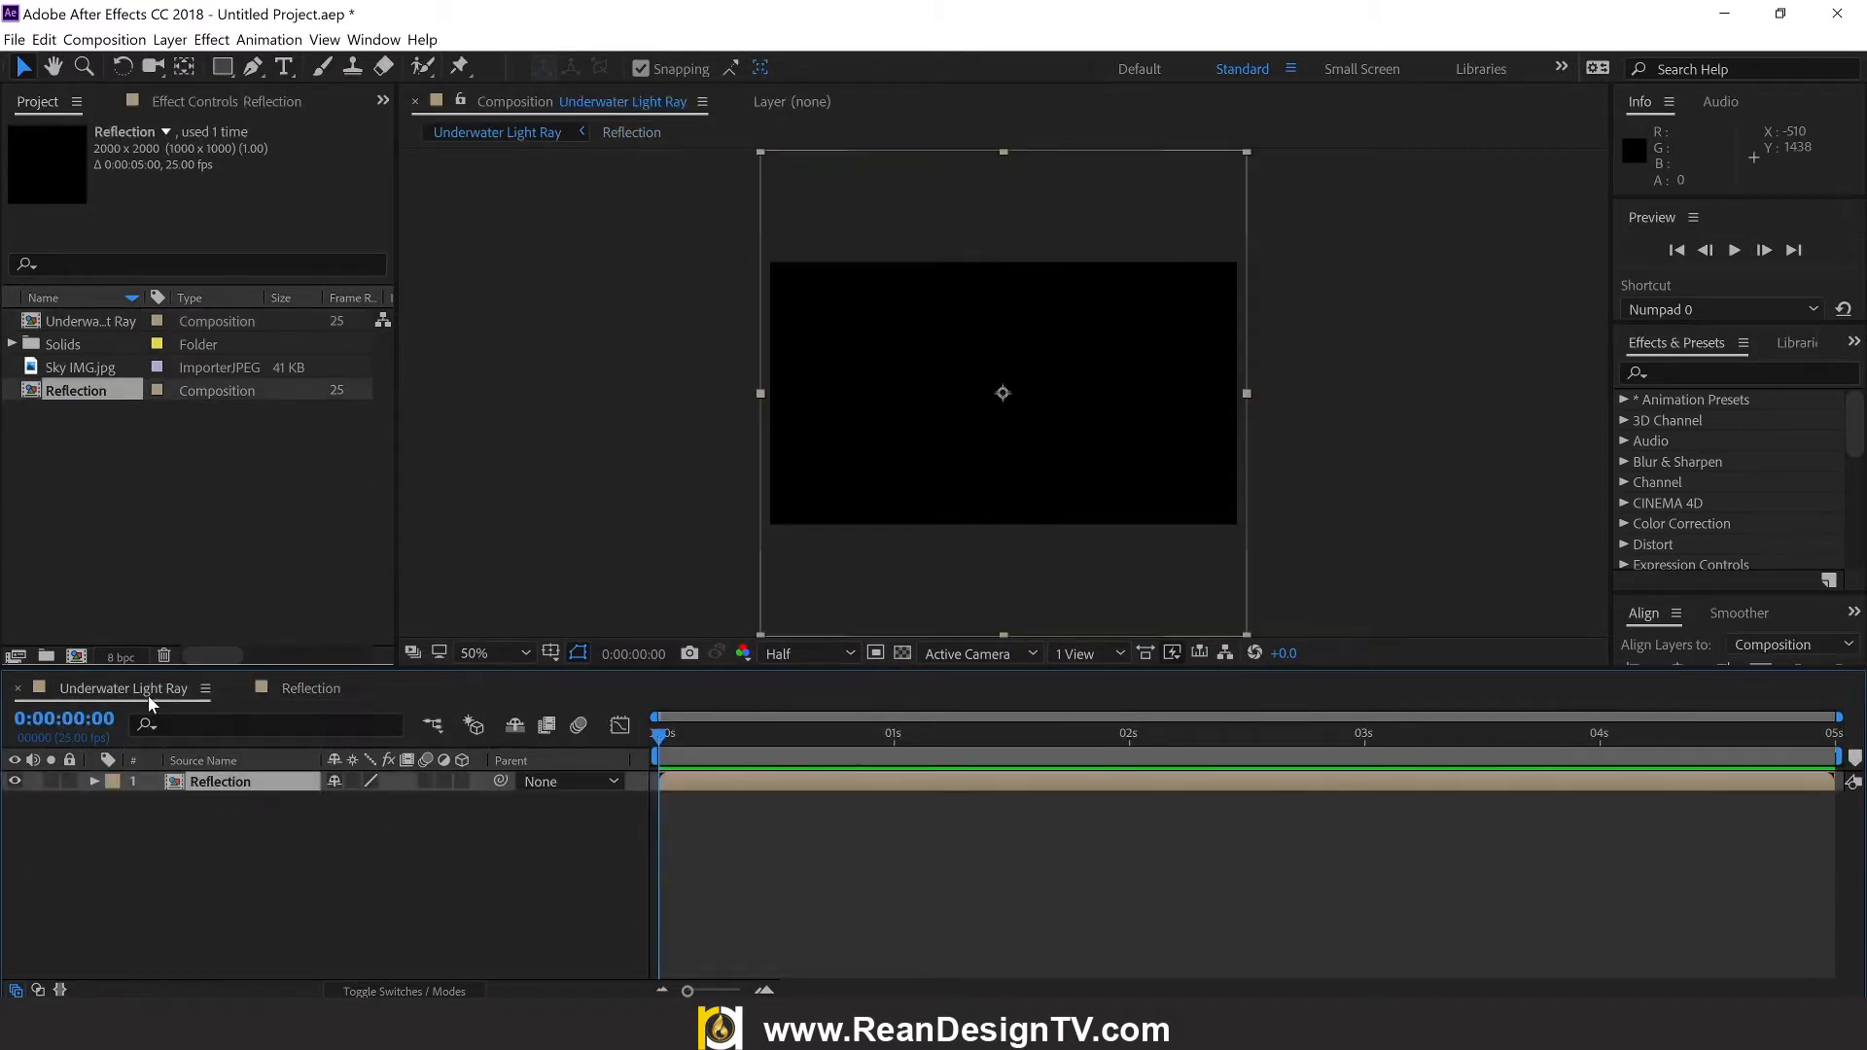
click(292, 696)
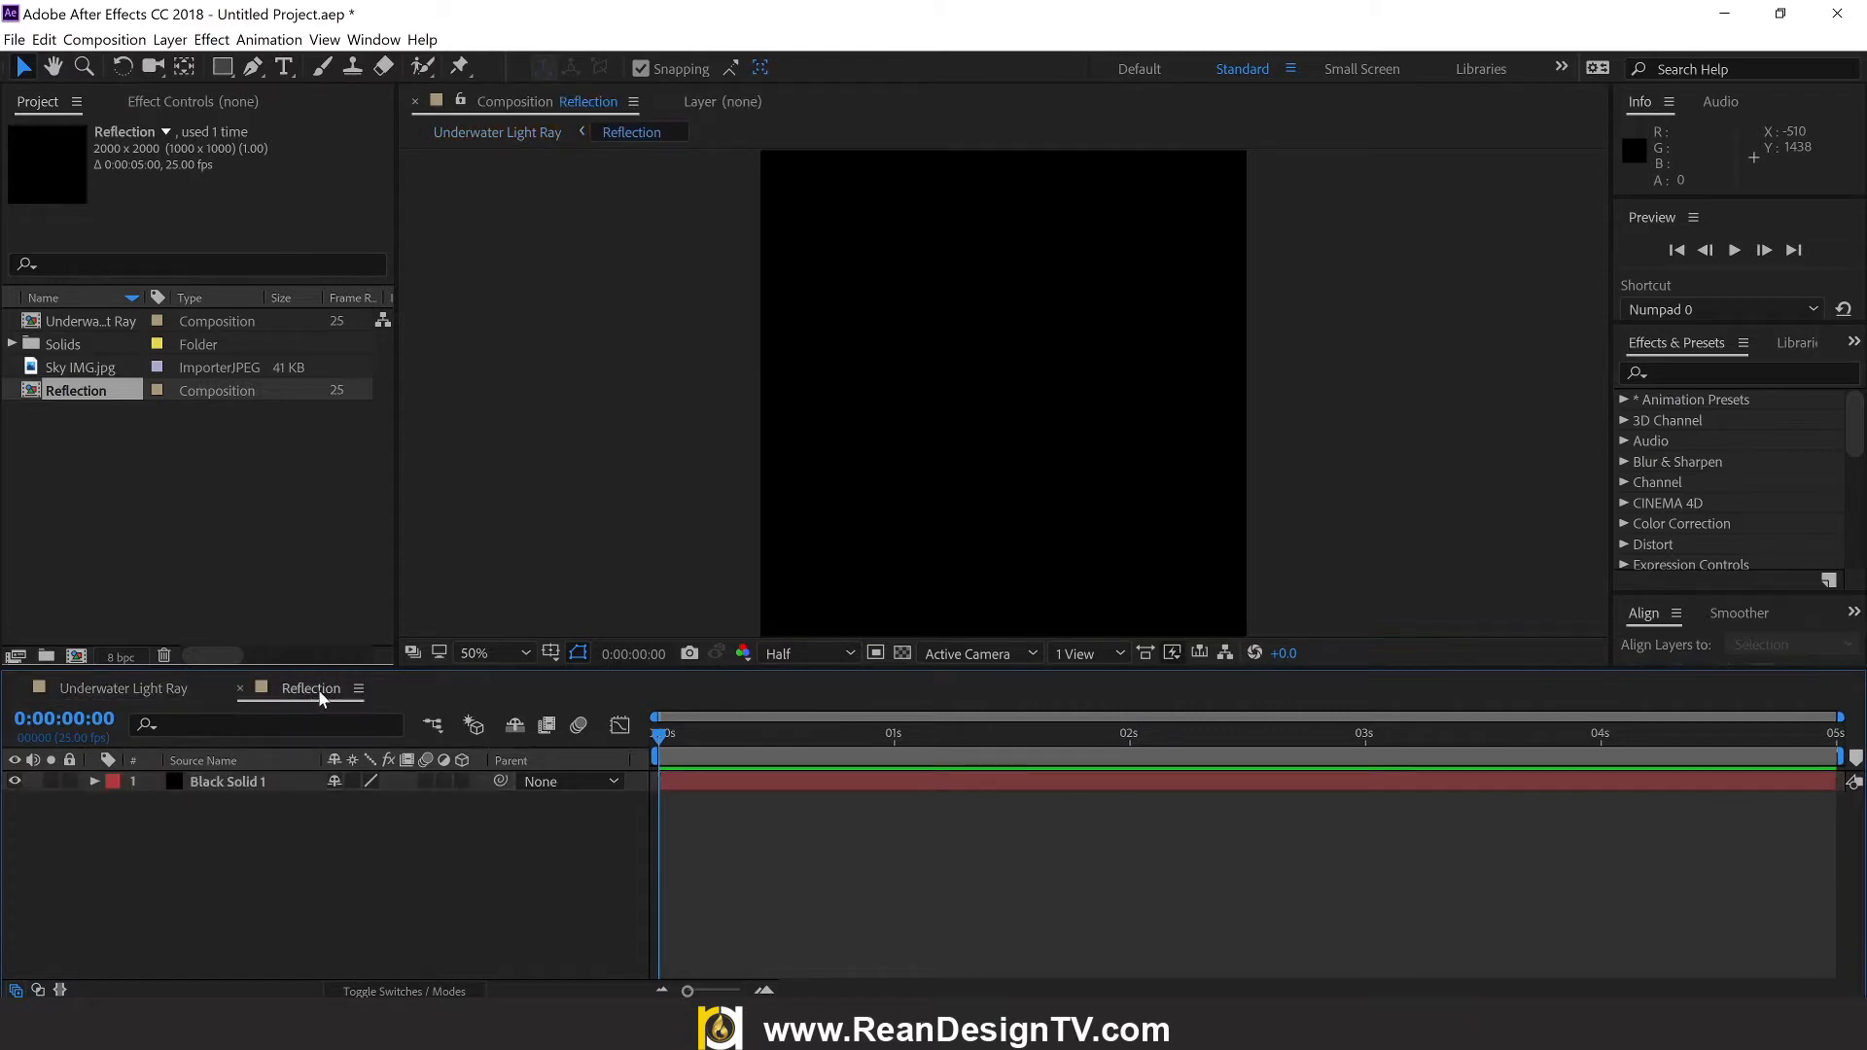
Step: Find the Fractal Noise effect and apply it to the black solid in the Reflection composition
click(1015, 512)
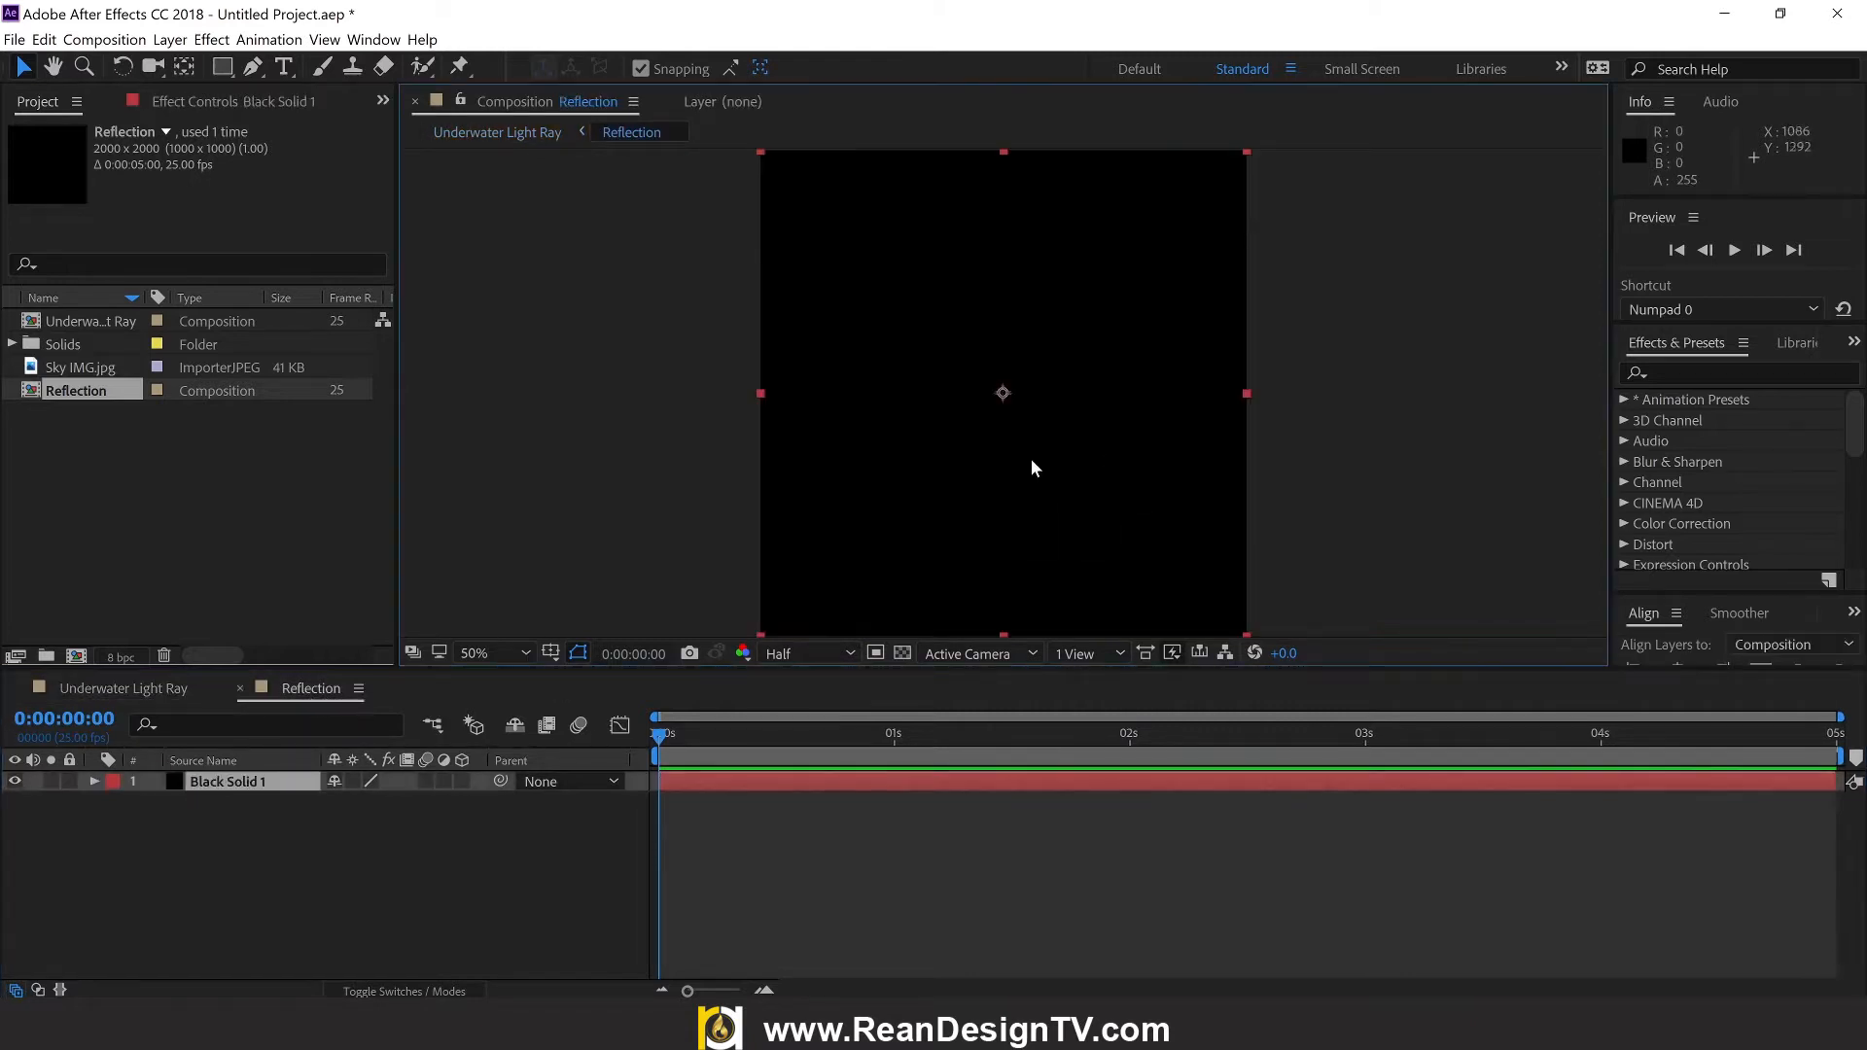
click(1740, 372)
text(fra)
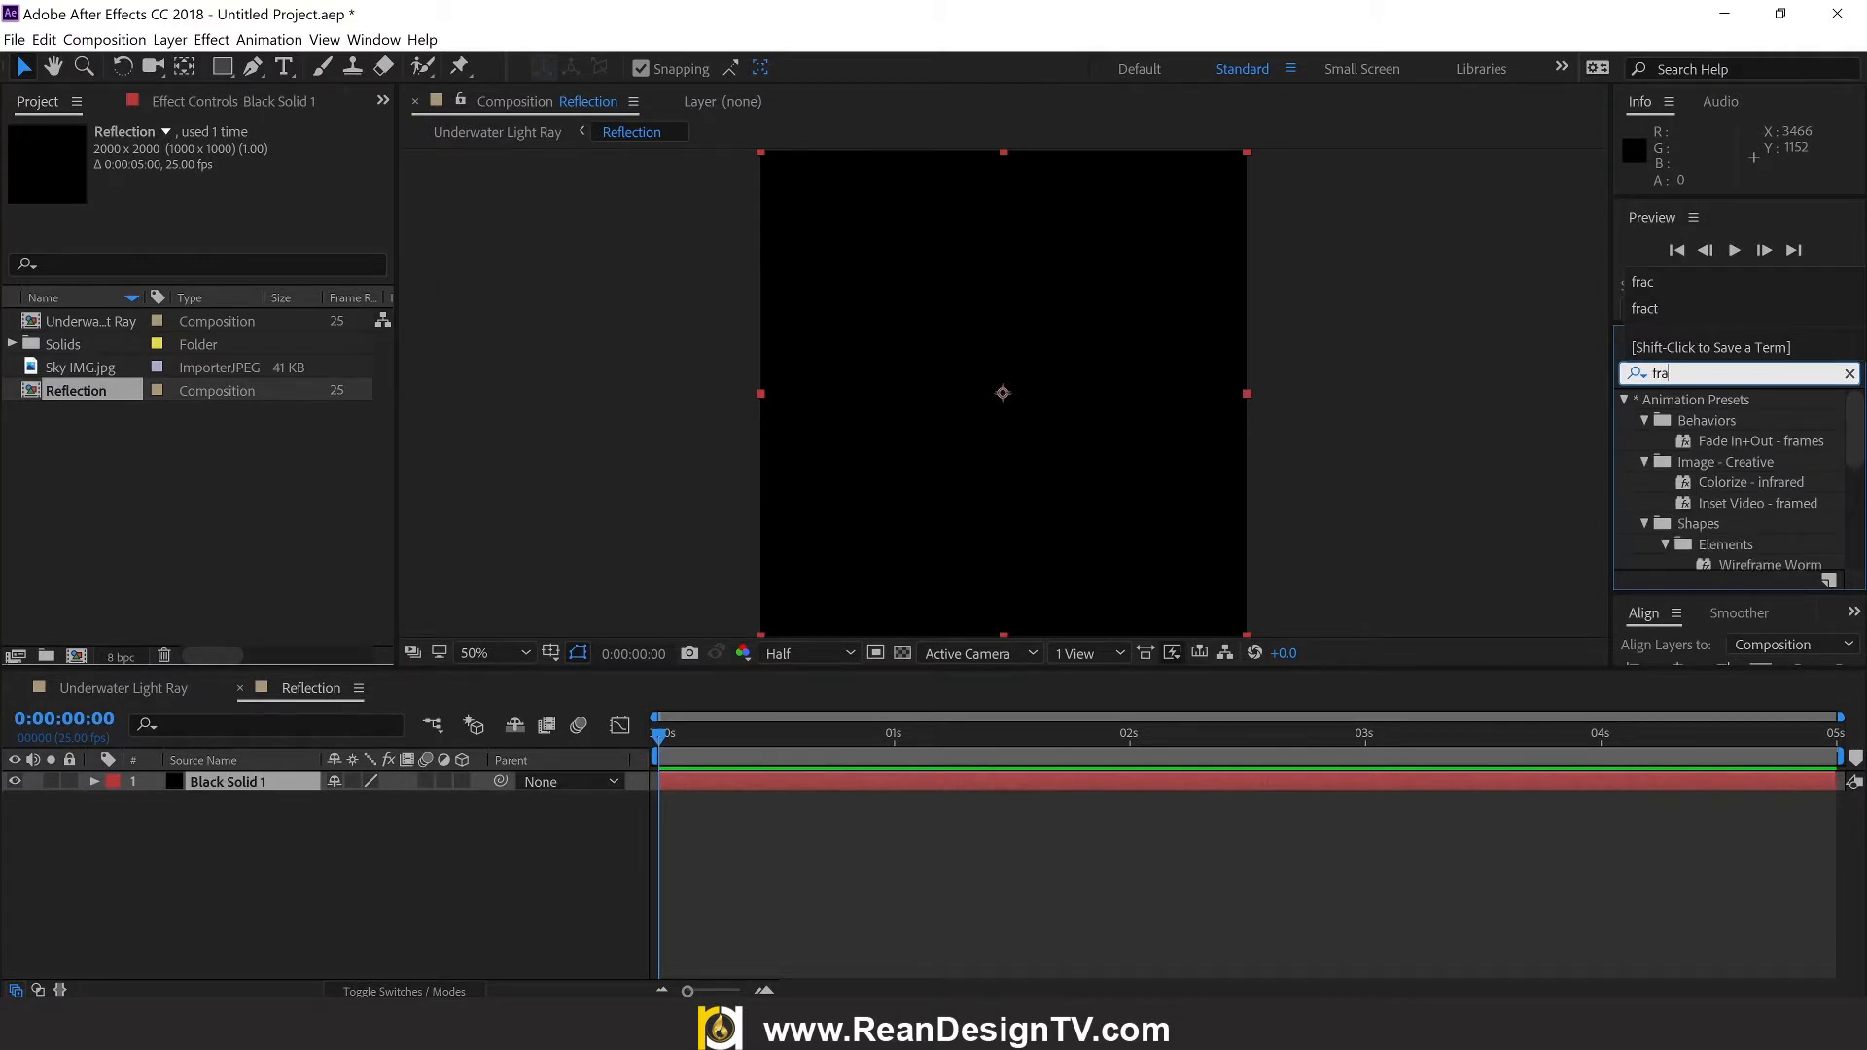
text(c)
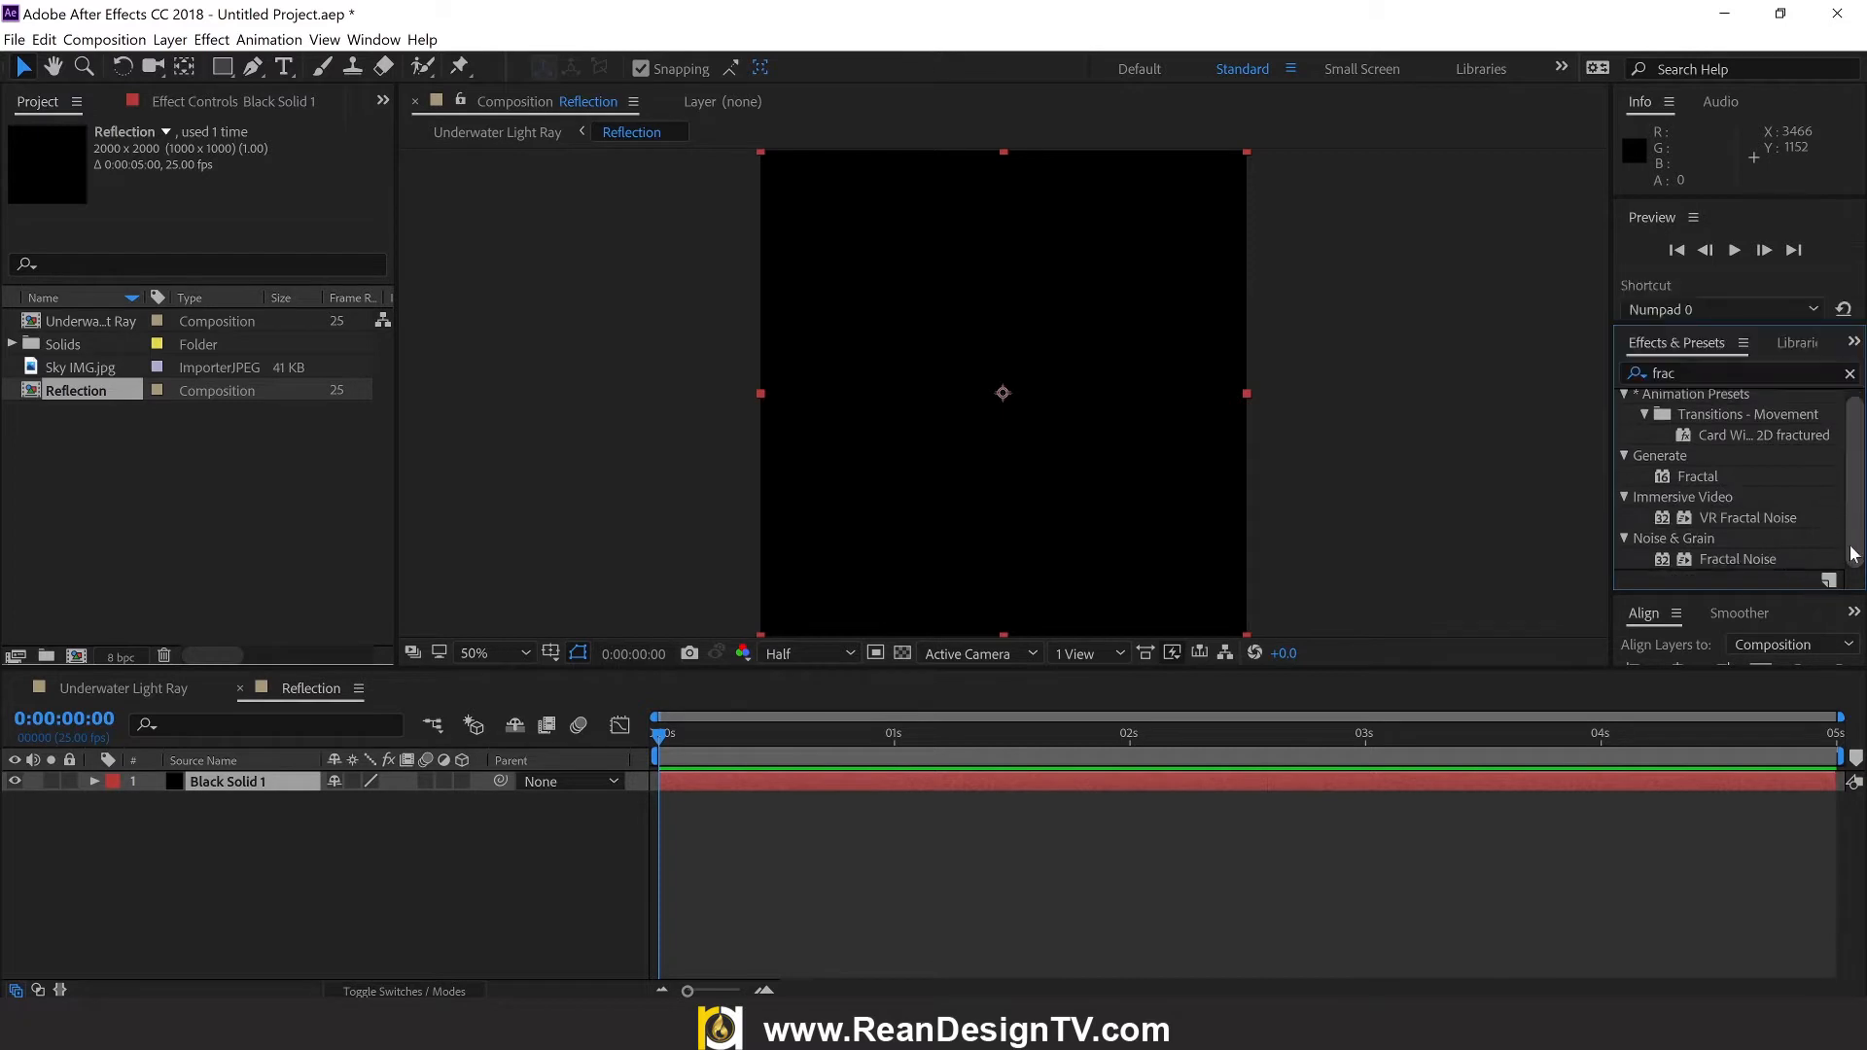
click(1745, 558)
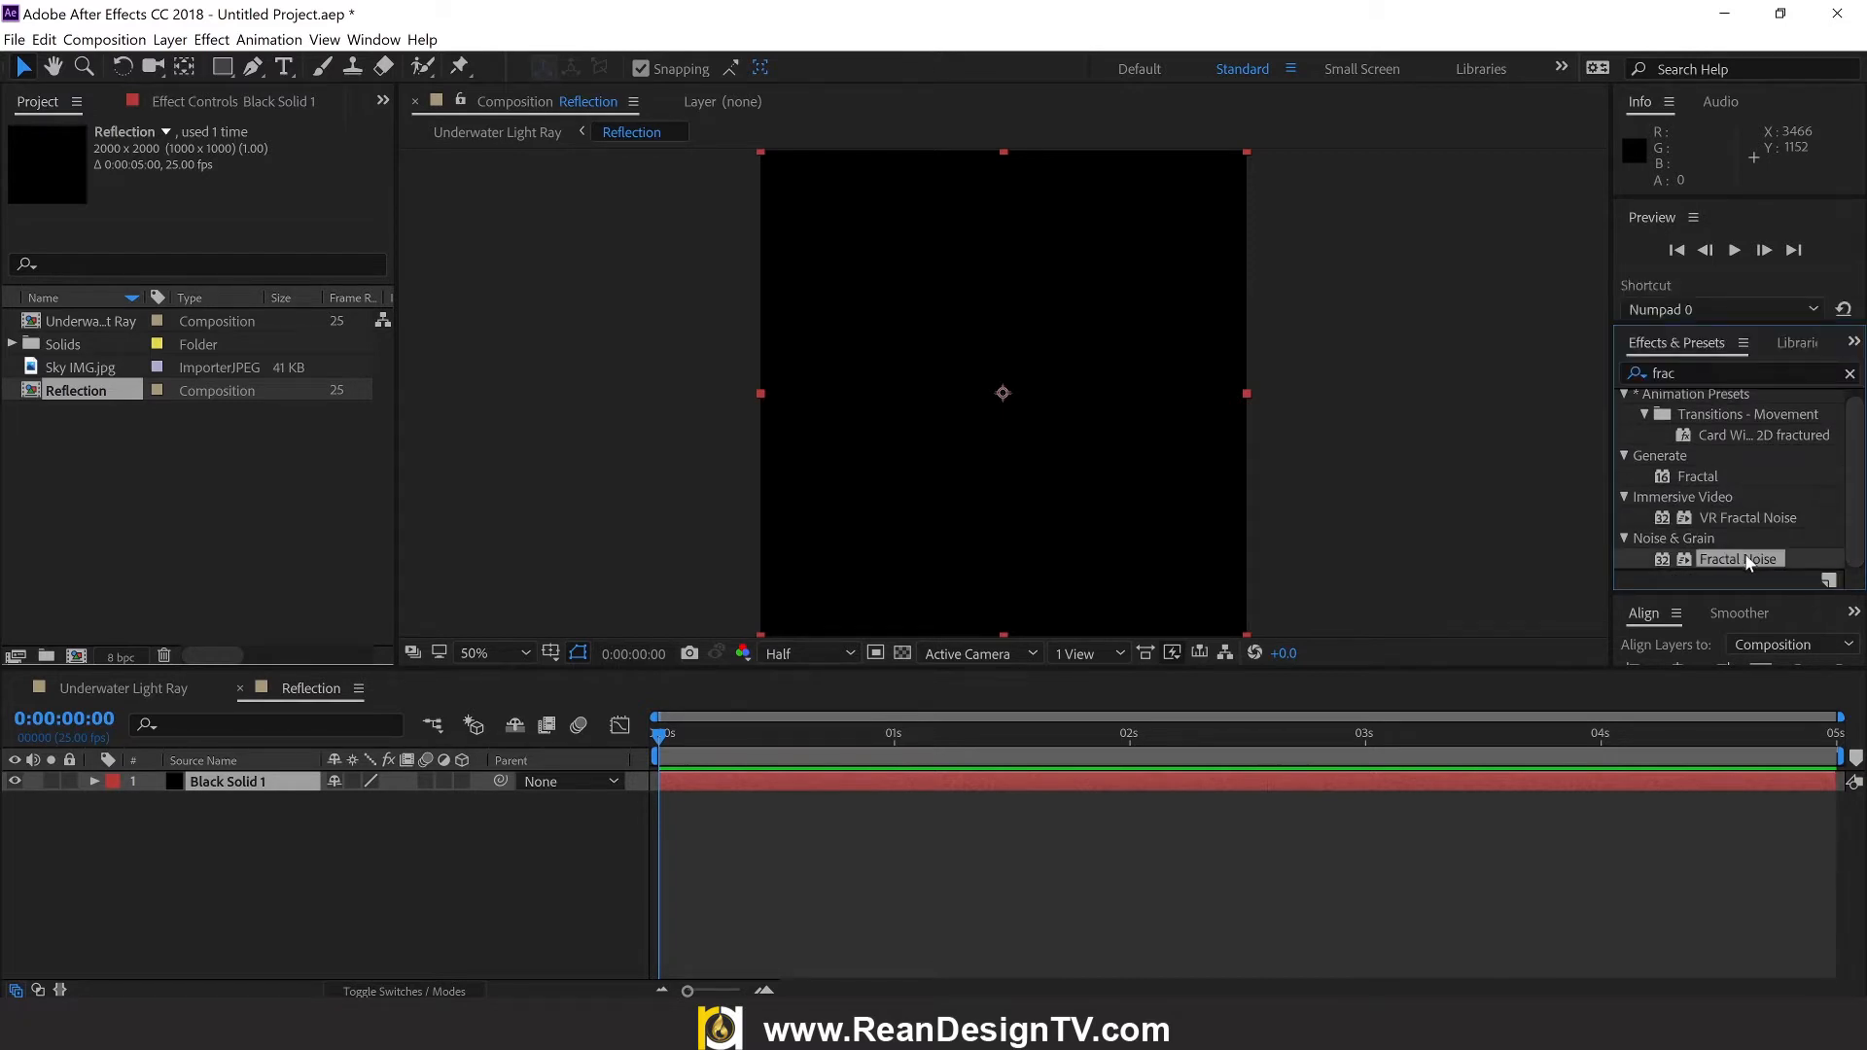
drag(1744, 558, 1083, 474)
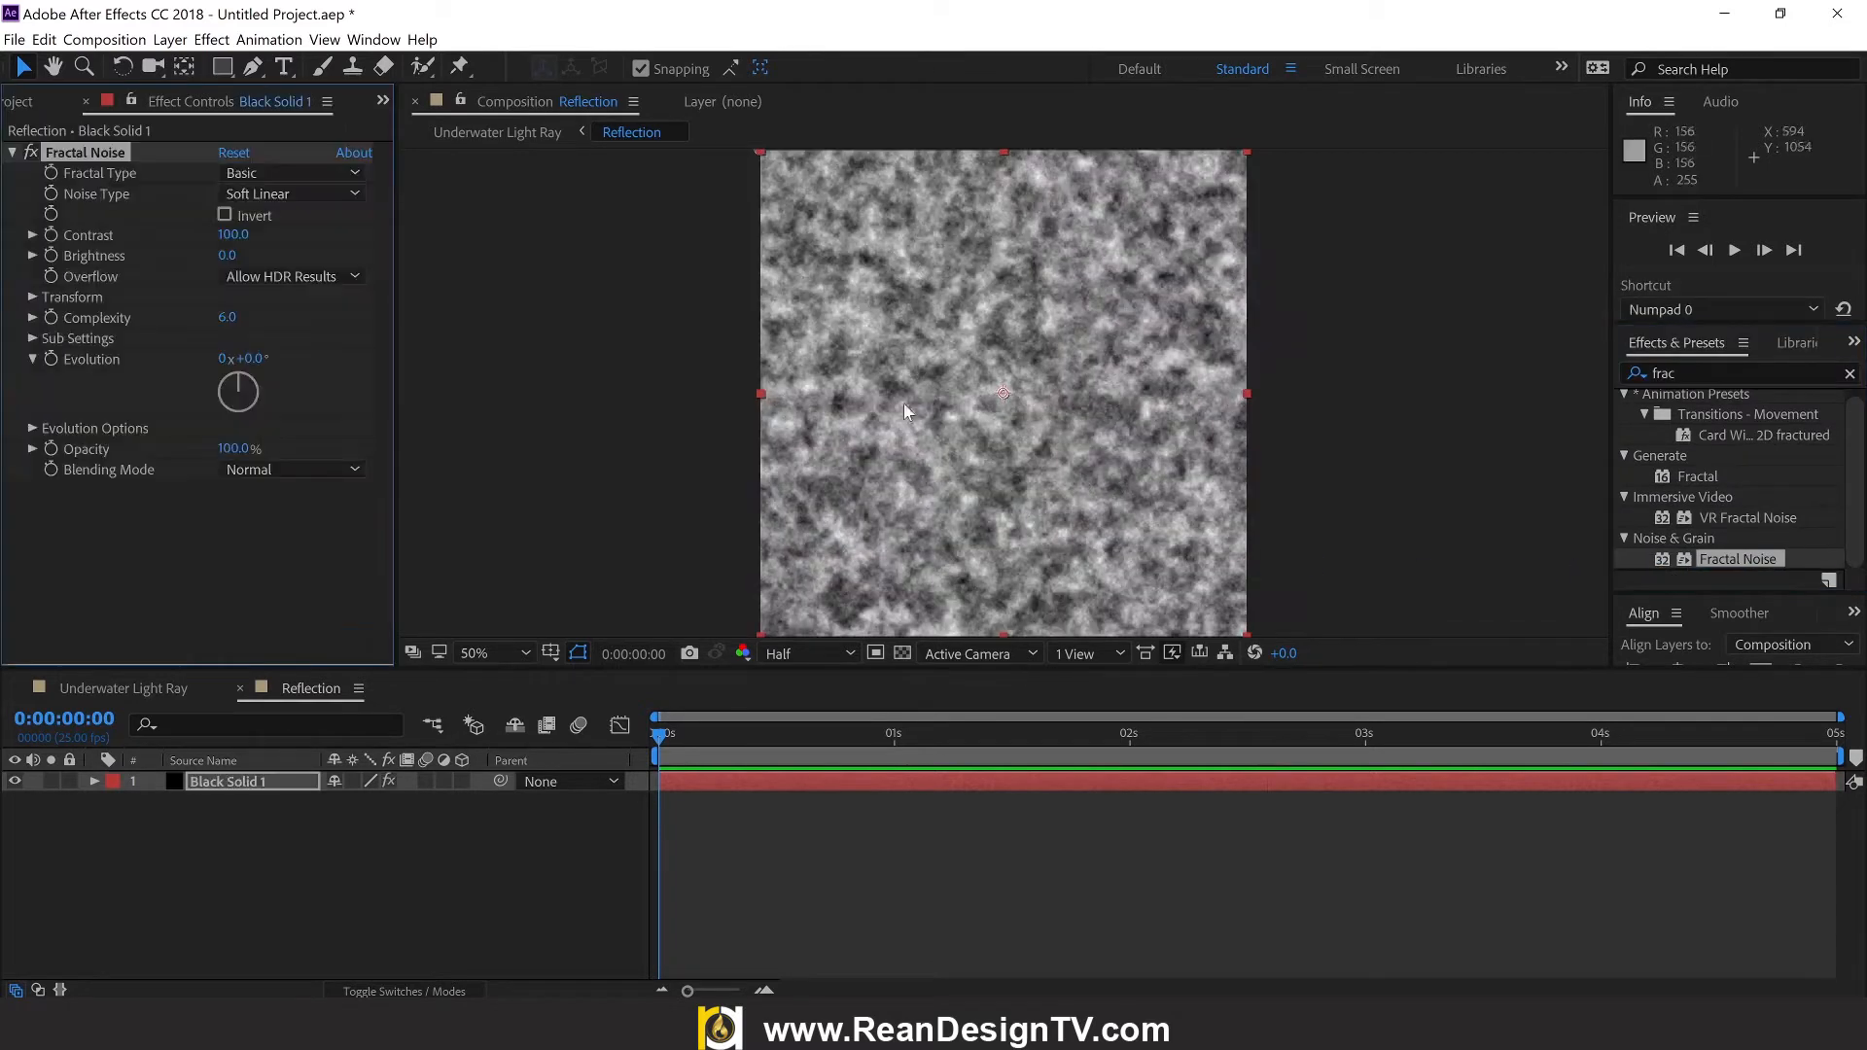
Step: Set the Fractal Noise effect's fractal type to Dynamic Progressive
click(313, 191)
click(314, 175)
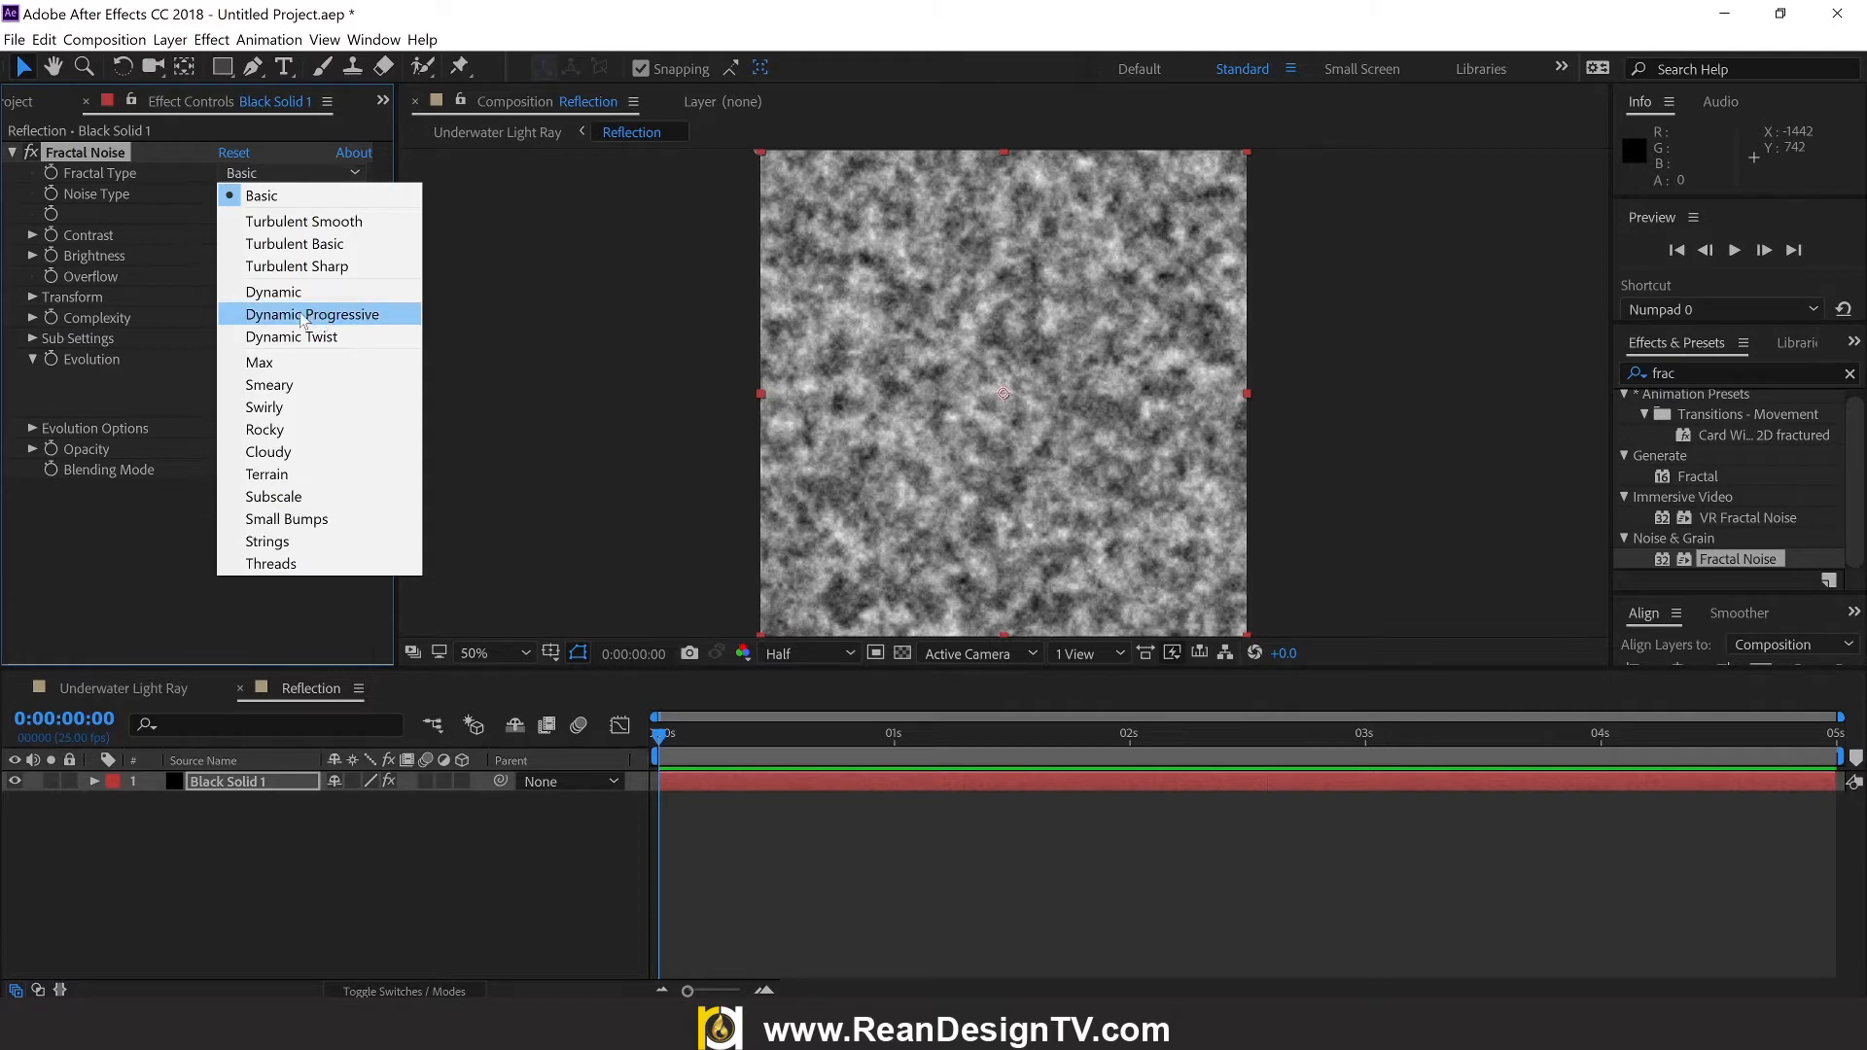
click(350, 315)
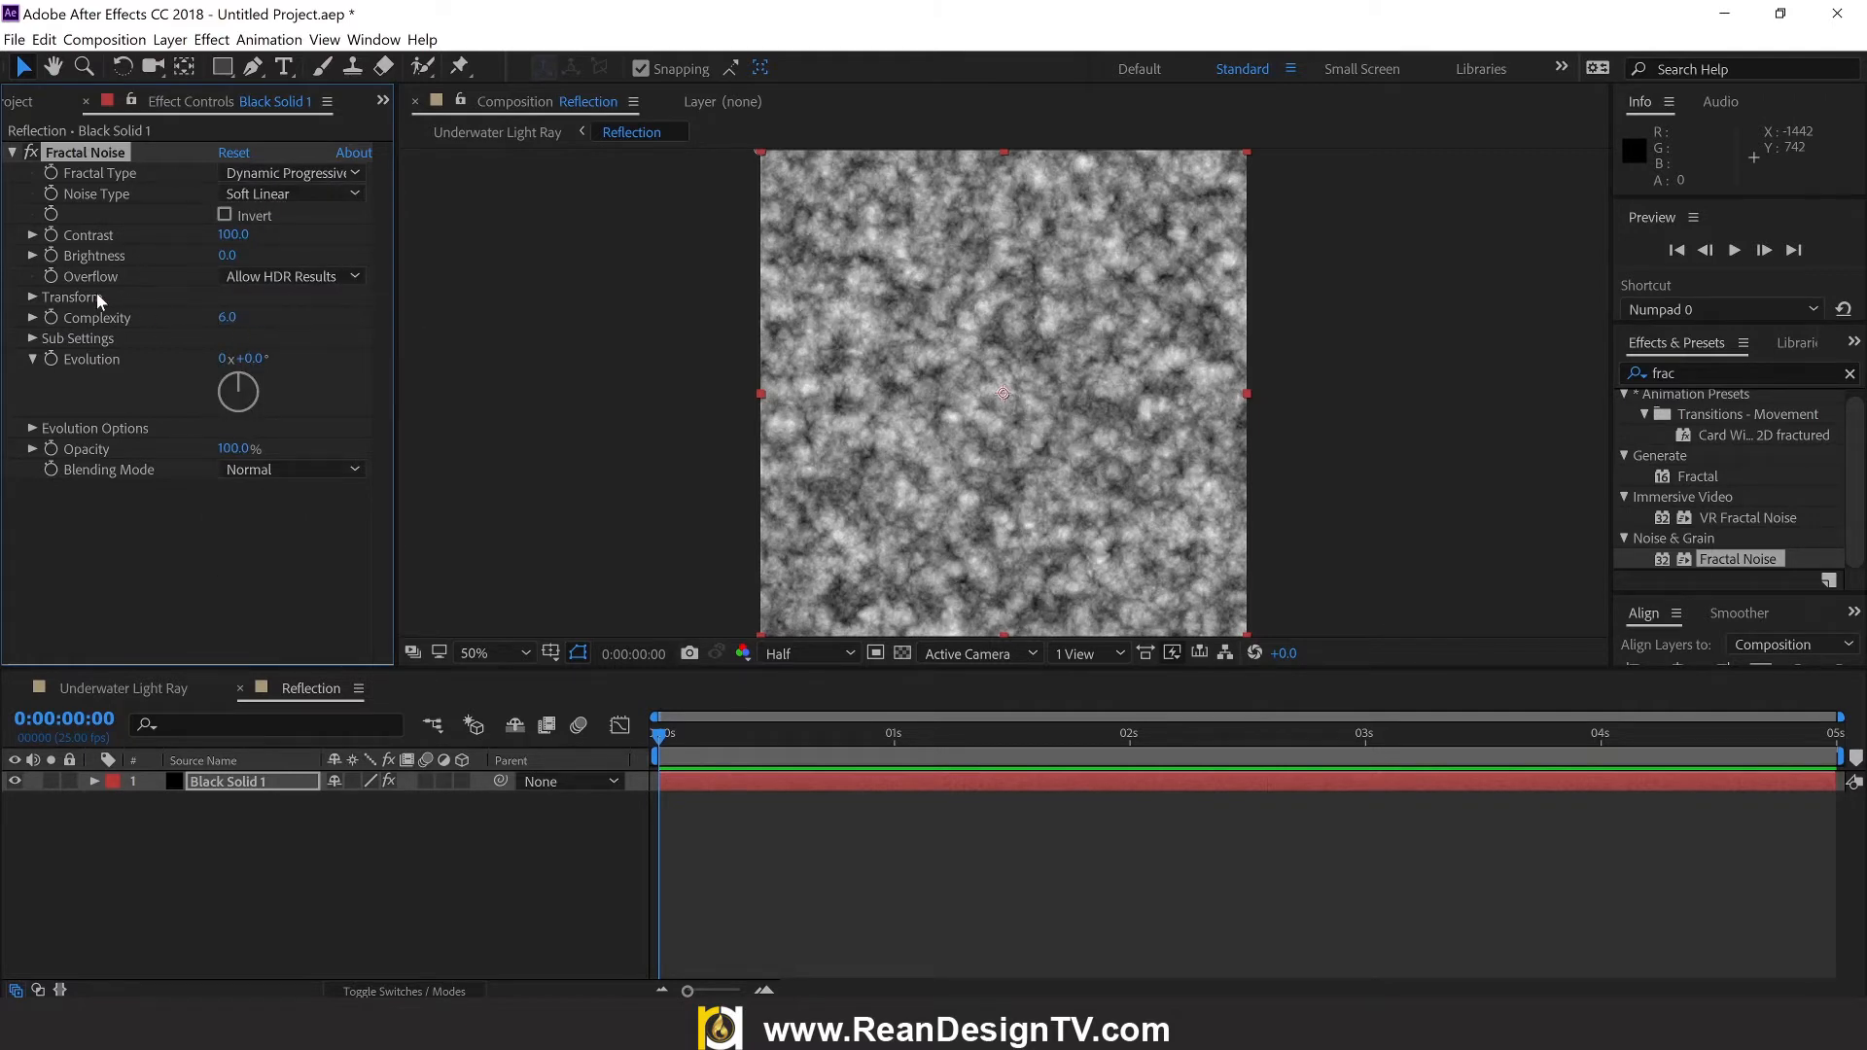
Step: Set the uniform Scale in the Fractal Noise effect's Transform properties to 80
click(30, 298)
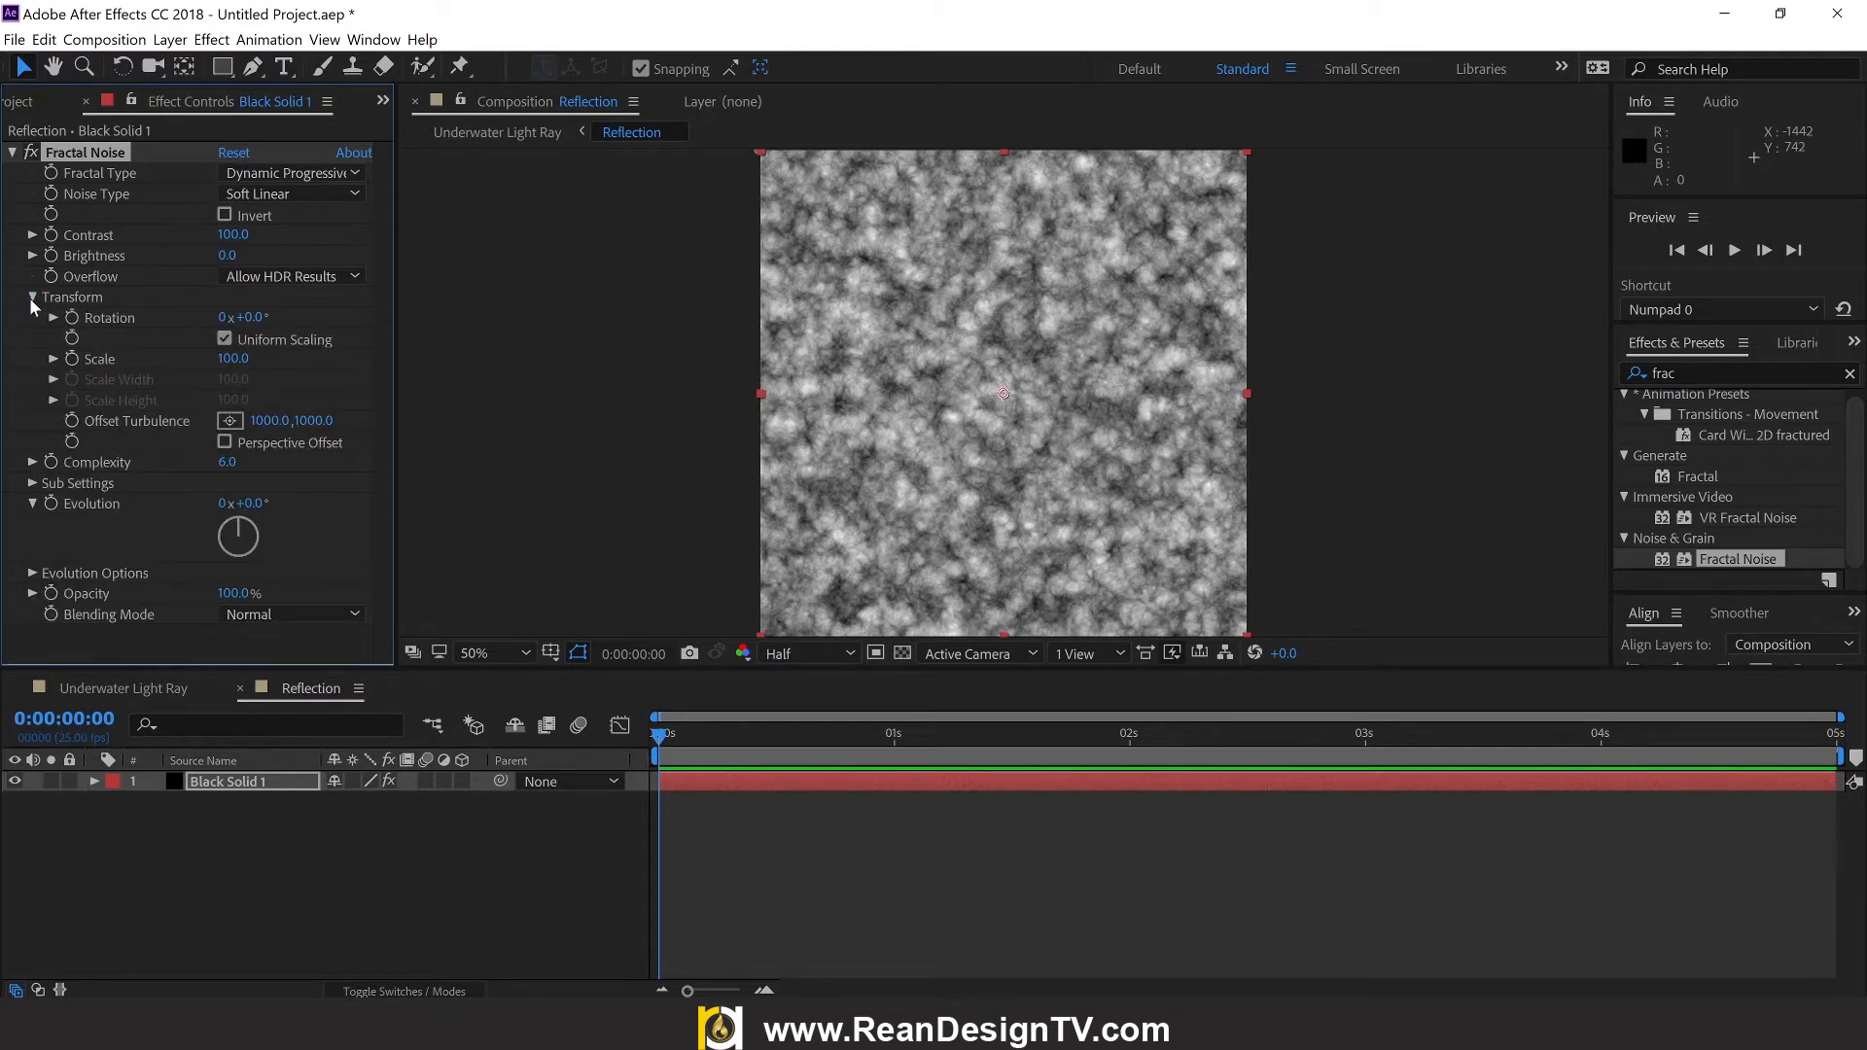
drag(235, 361, 179, 361)
click(234, 361)
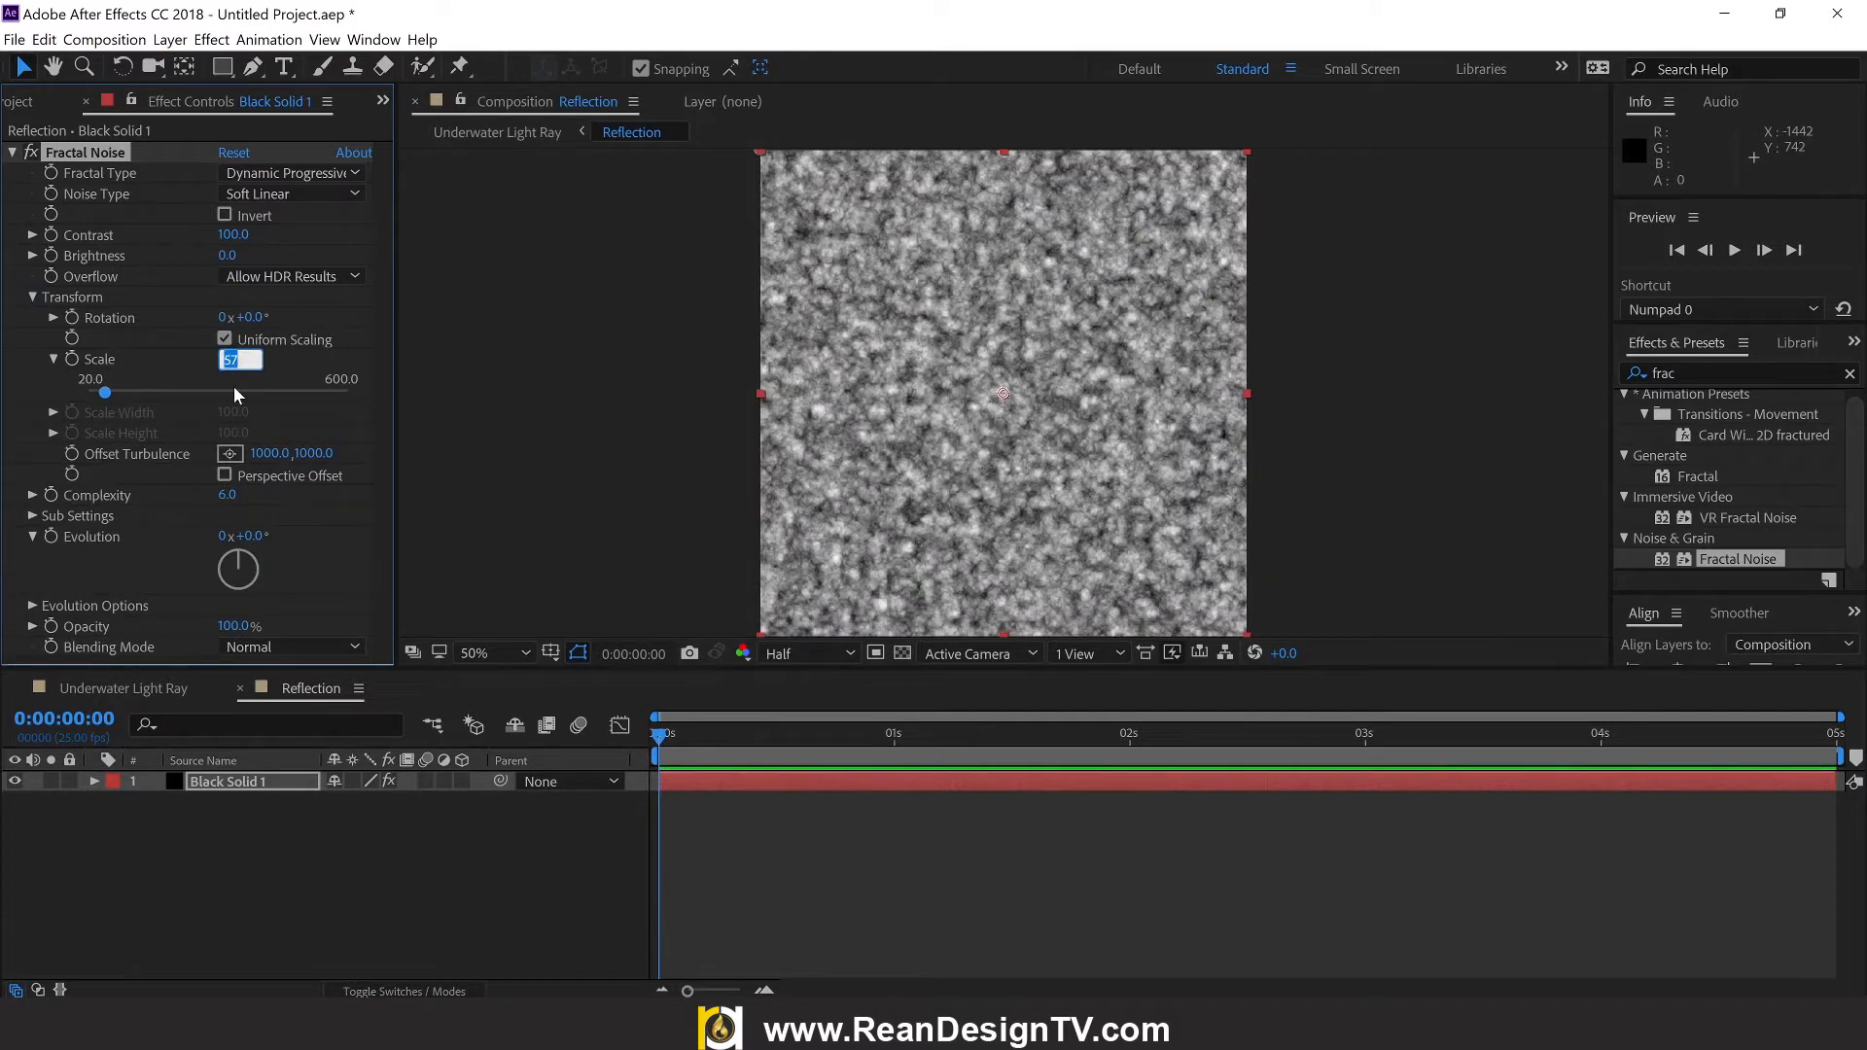
text(80)
key(Return)
Step: Disable Uniform Scaling for the Fractal Noise effect and set the Scale Width to 80
click(342, 340)
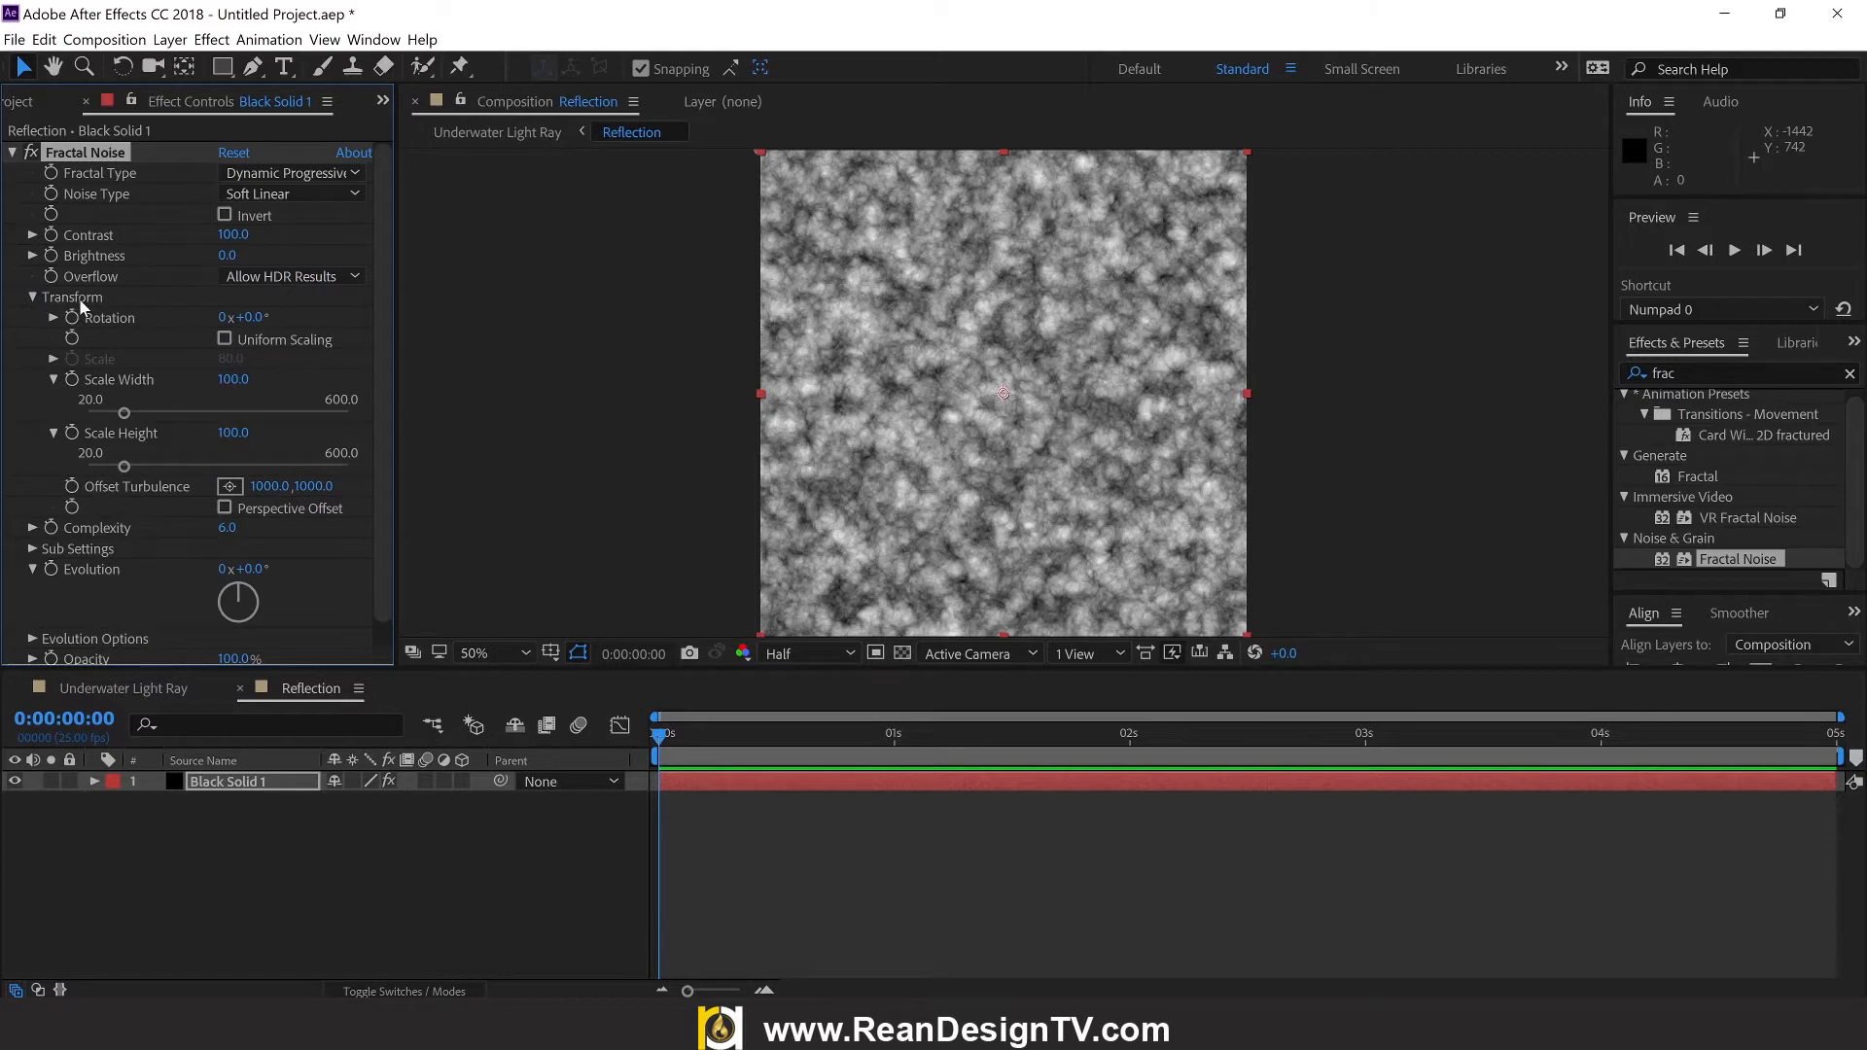
click(235, 380)
text(80)
key(Return)
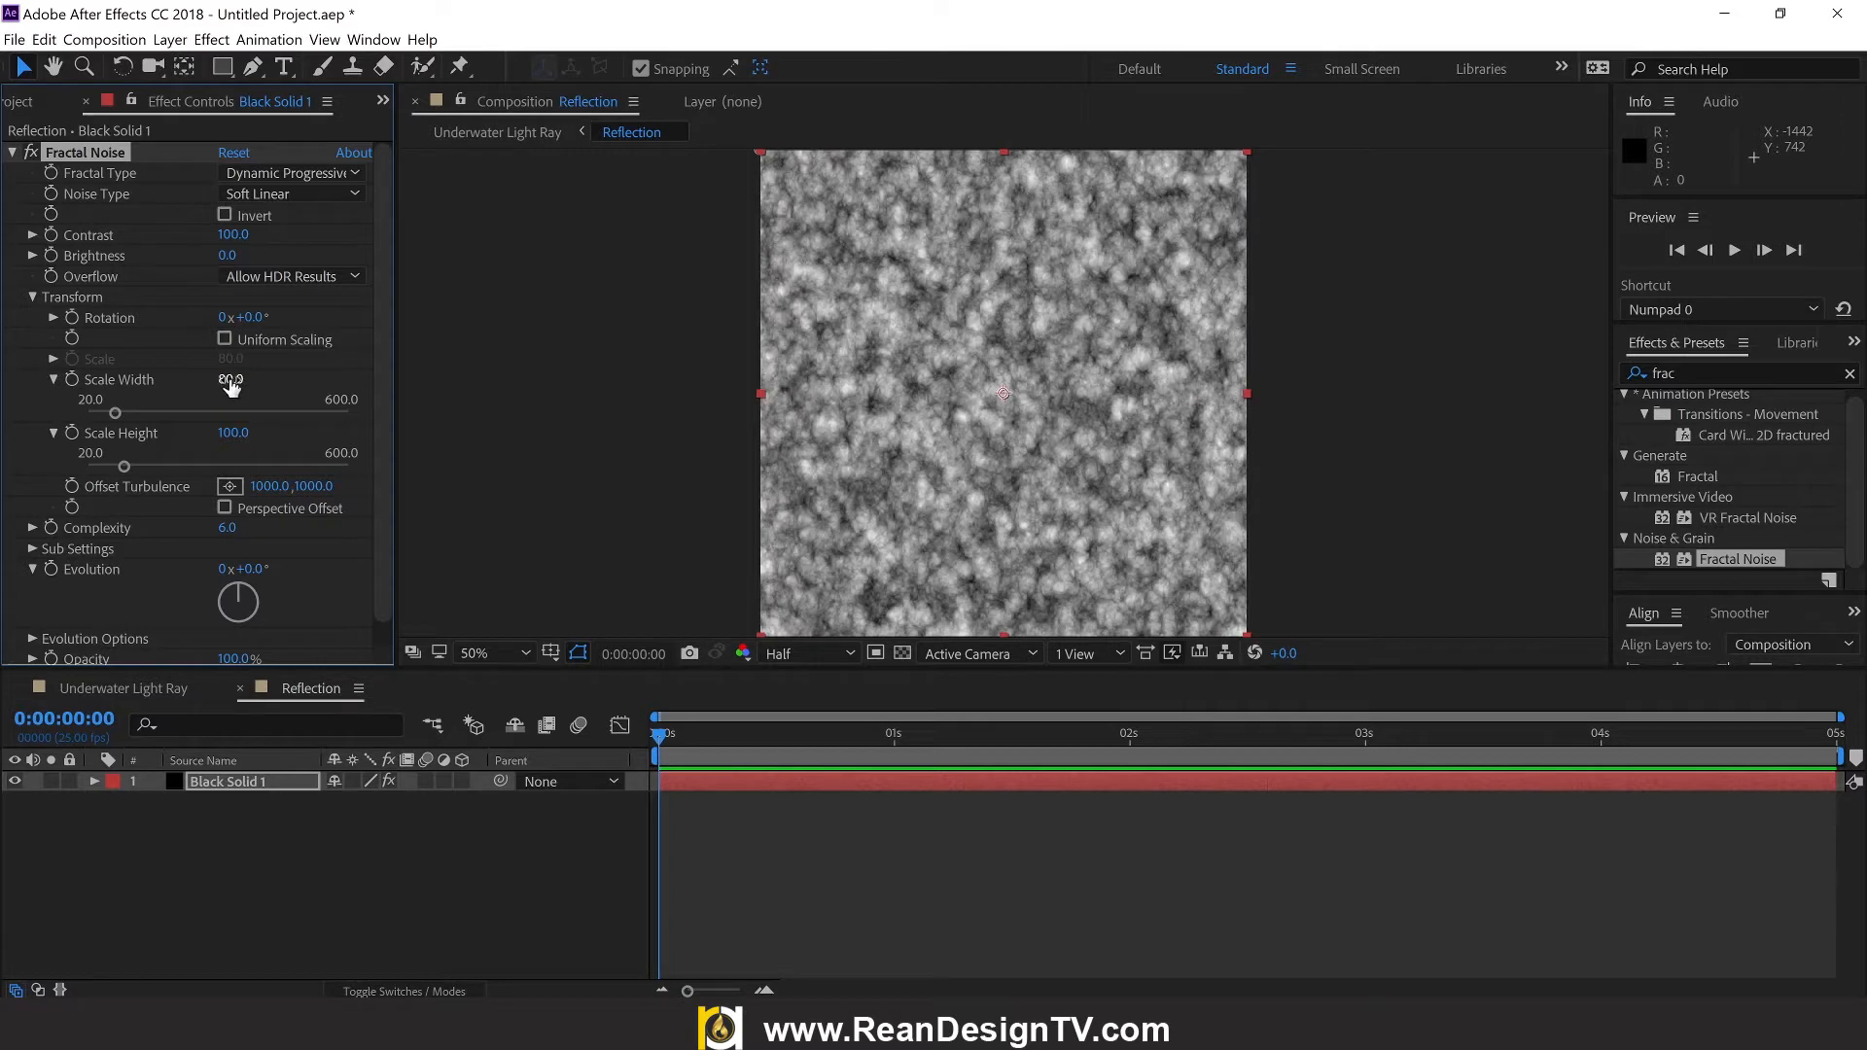
Step: Set Sub Scaling to 80 in the Fractal Noise effect's Sub Settings, collapsing the Transform properties
click(33, 548)
scroll(35, 550, down, 1)
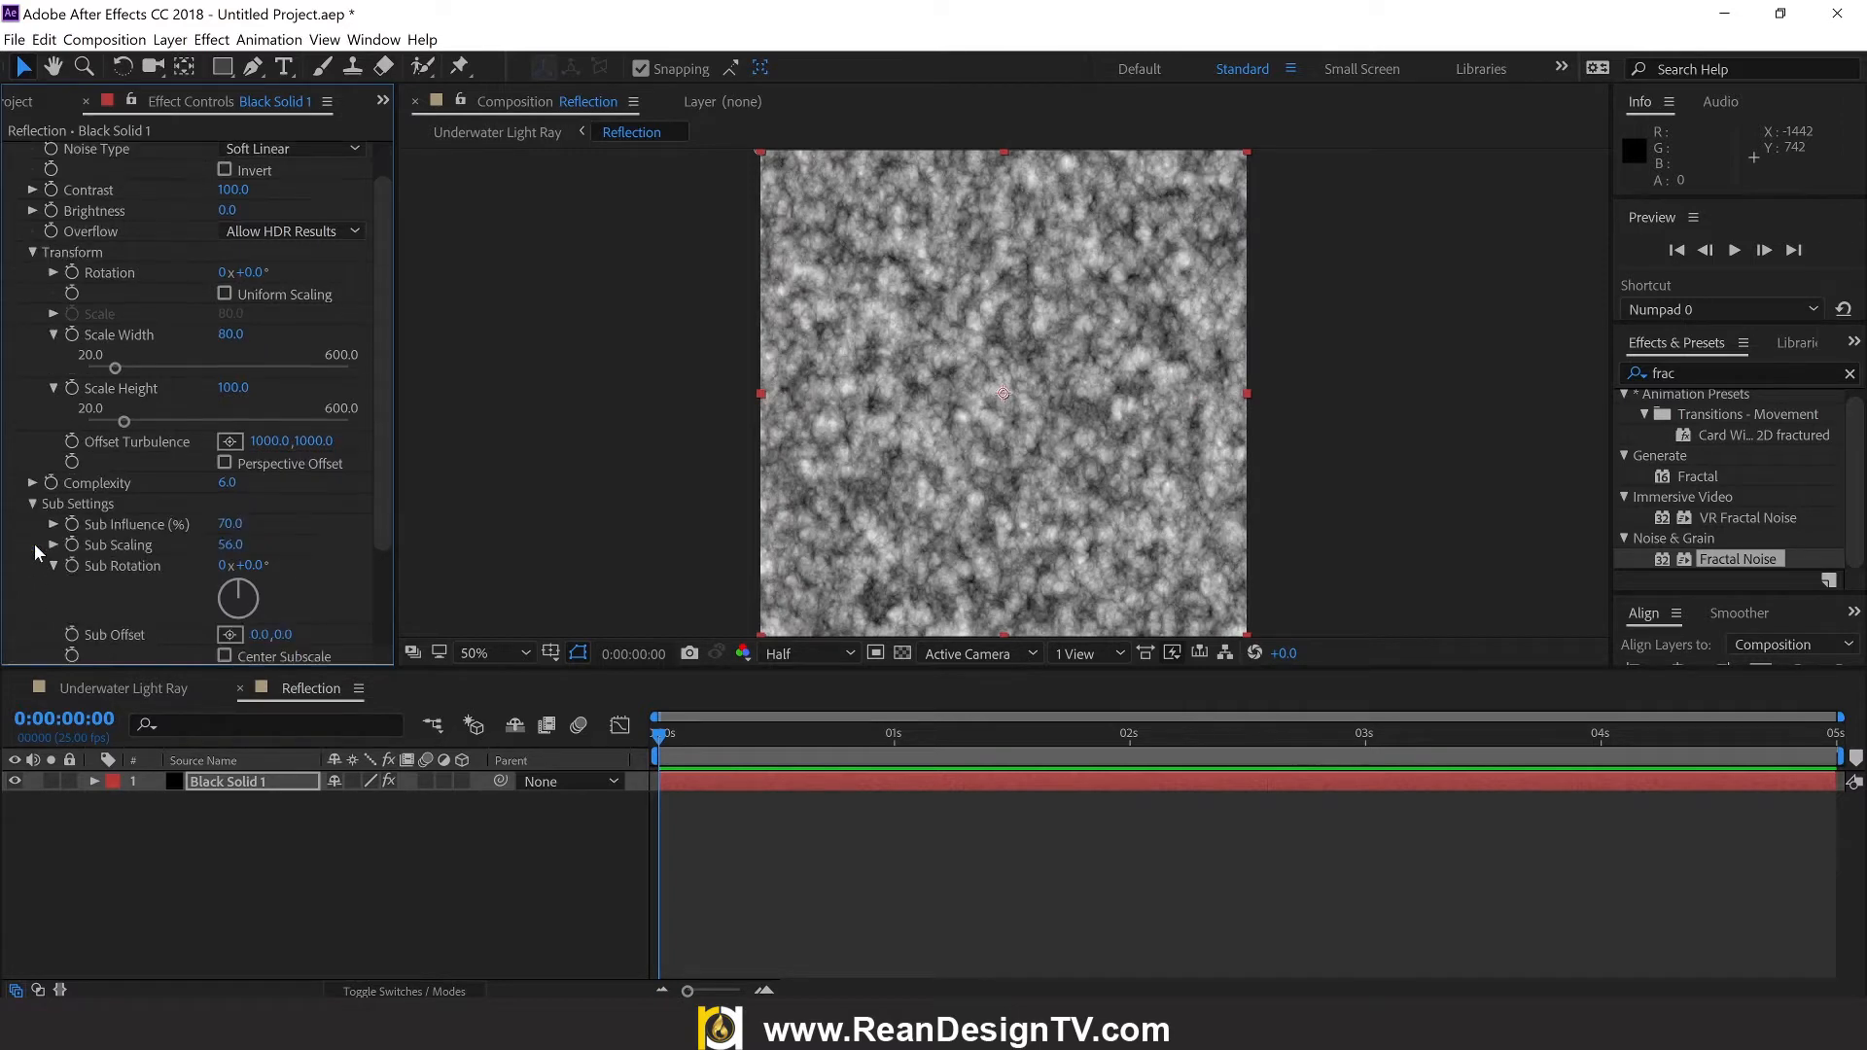
click(34, 255)
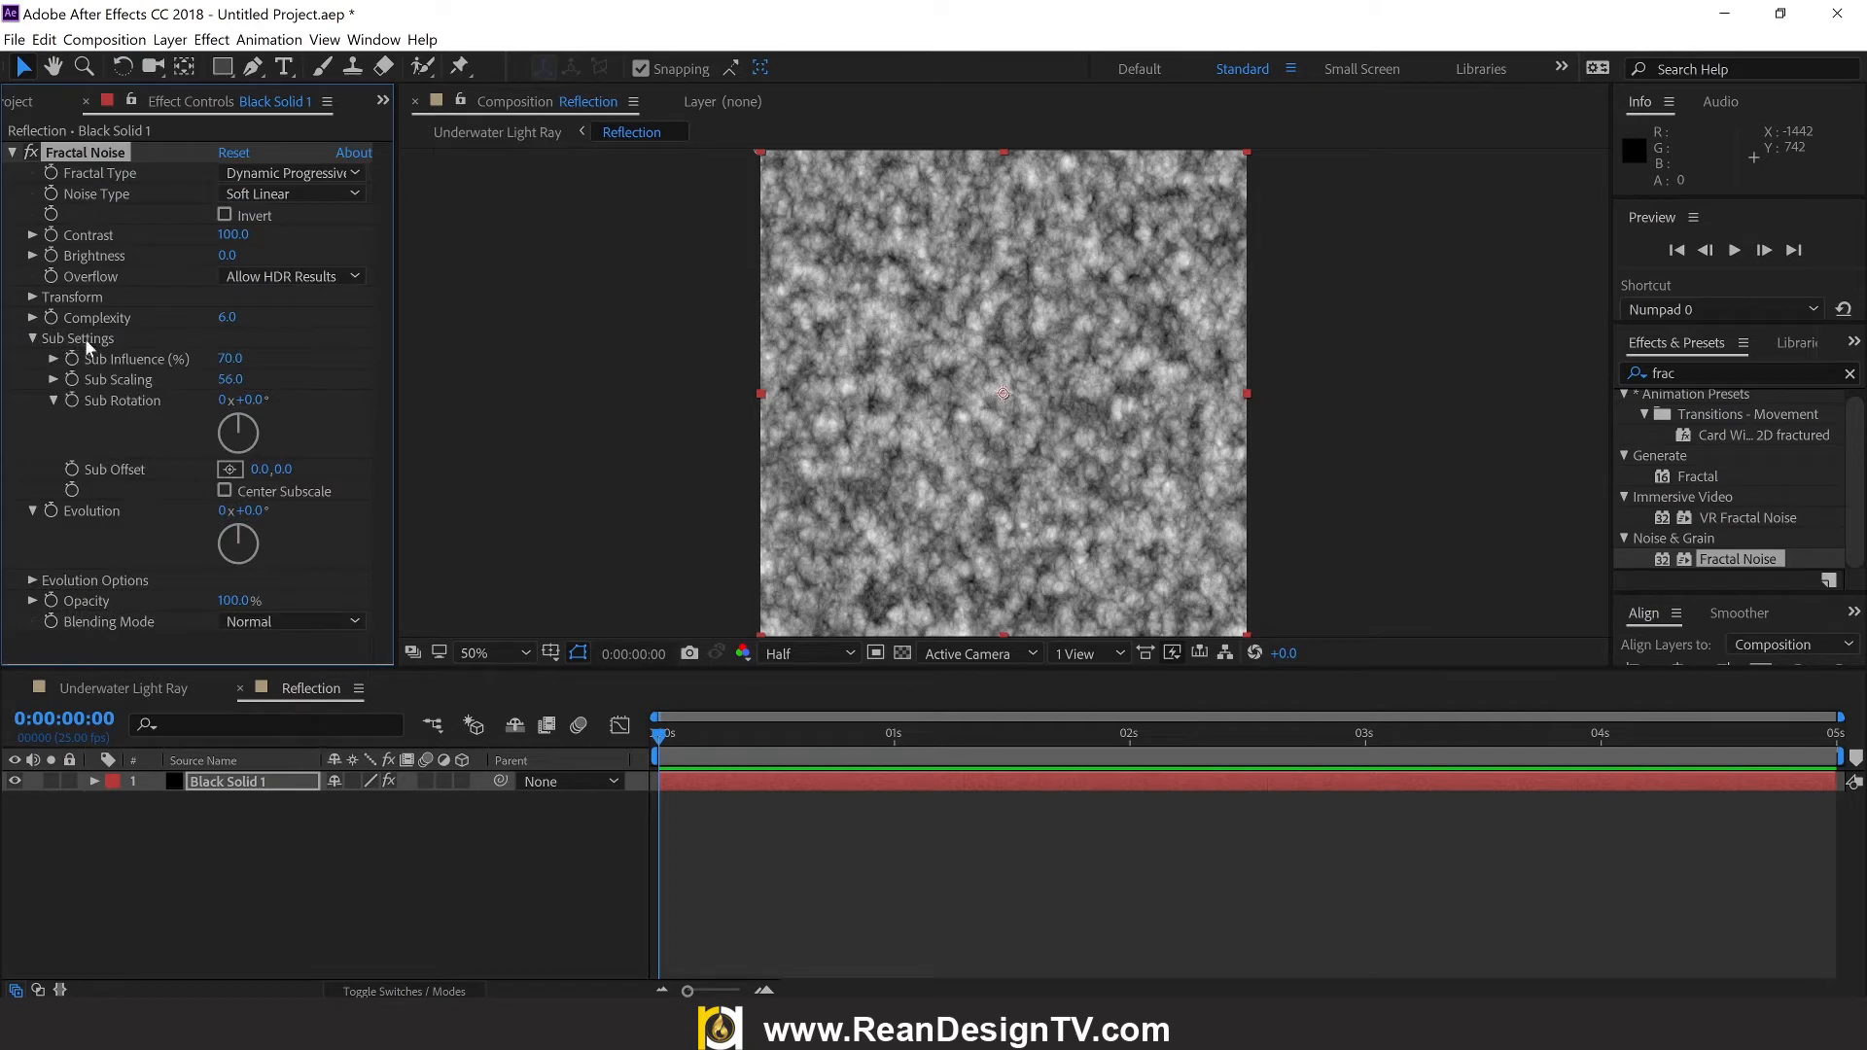
click(231, 379)
text(80)
key(Return)
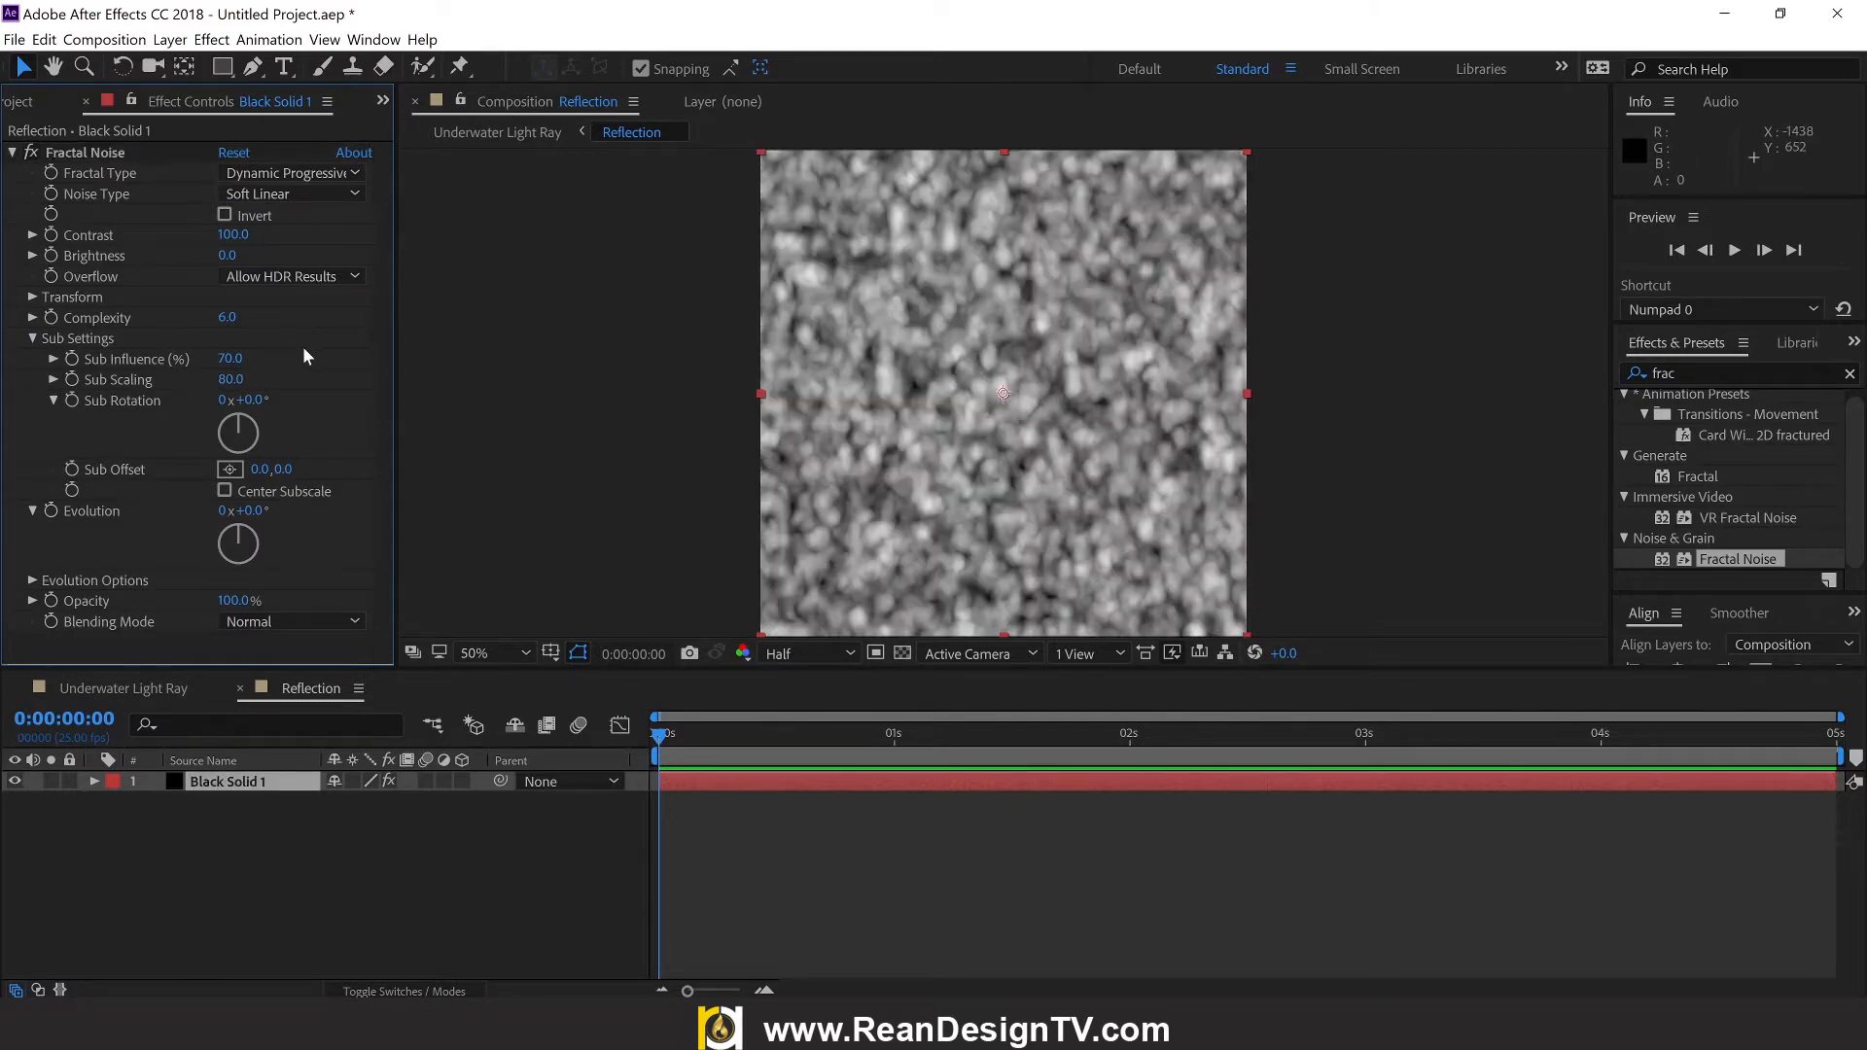
Step: Invert the Fractal Noise pattern and collapse the Sub Settings
click(223, 214)
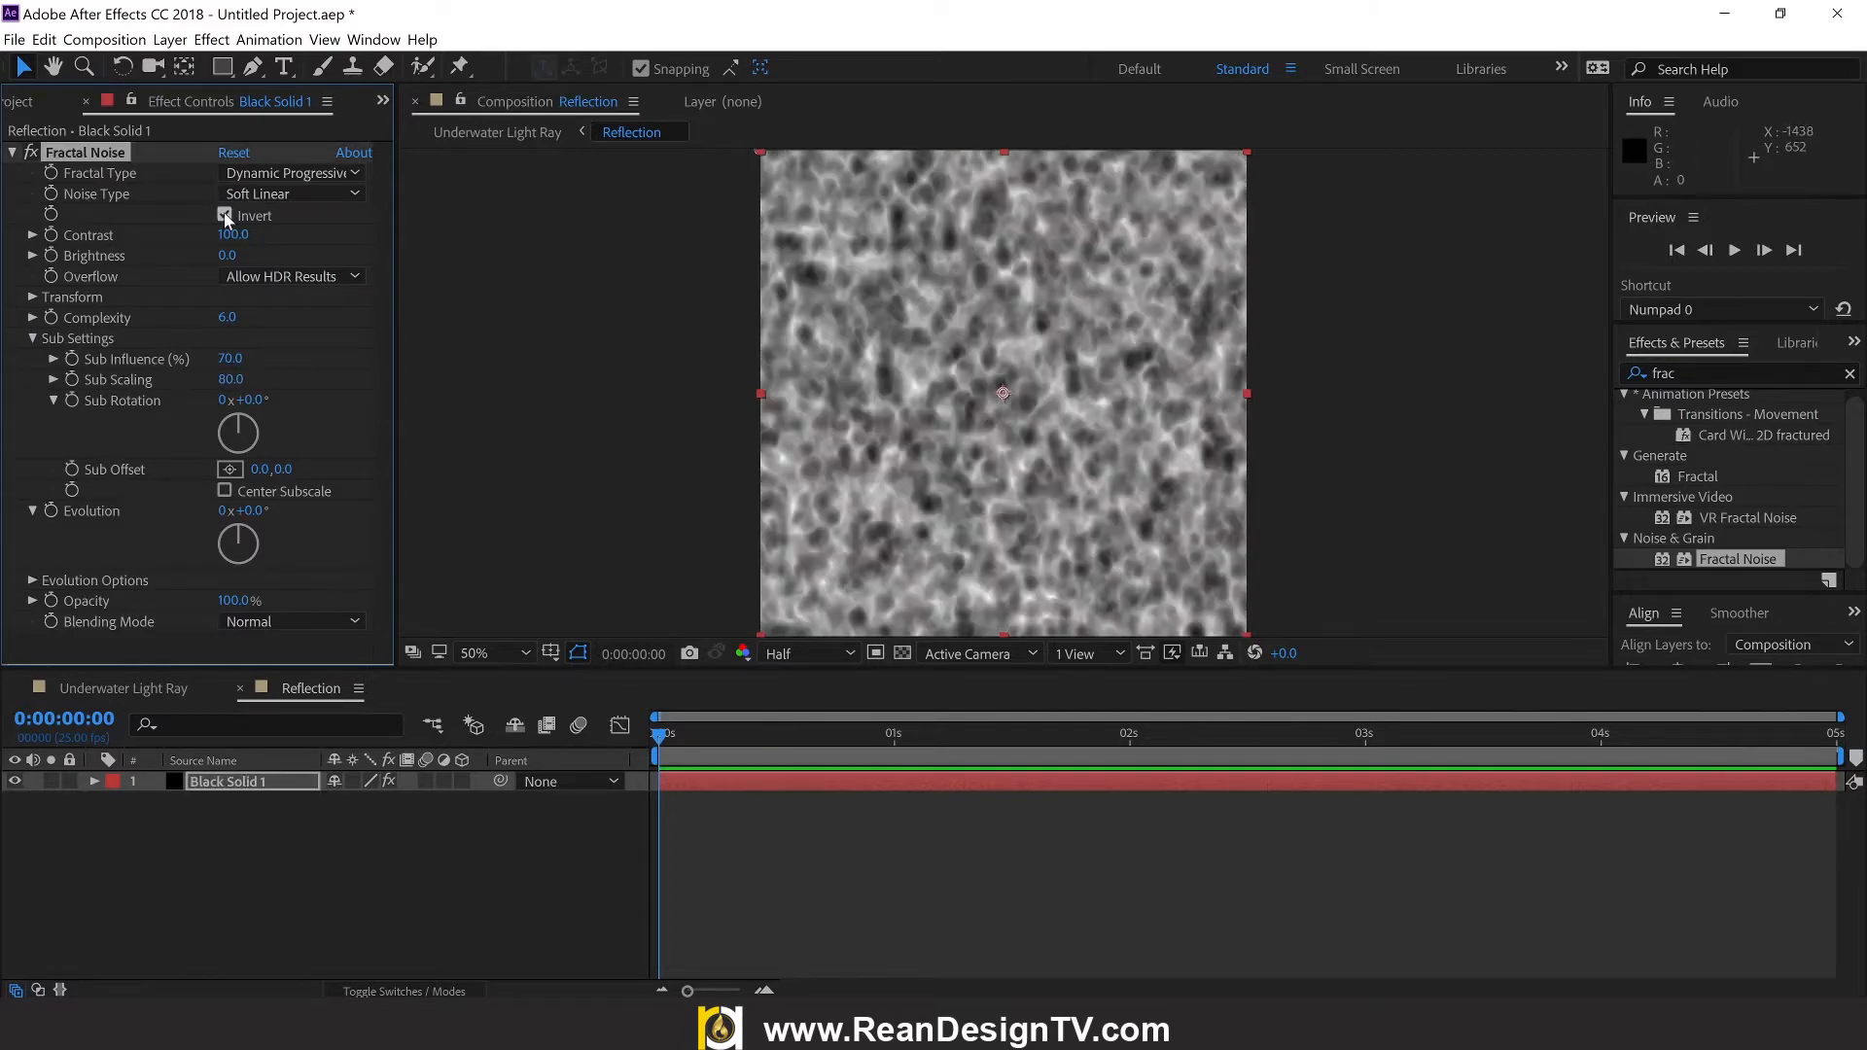
click(225, 215)
click(229, 216)
click(745, 779)
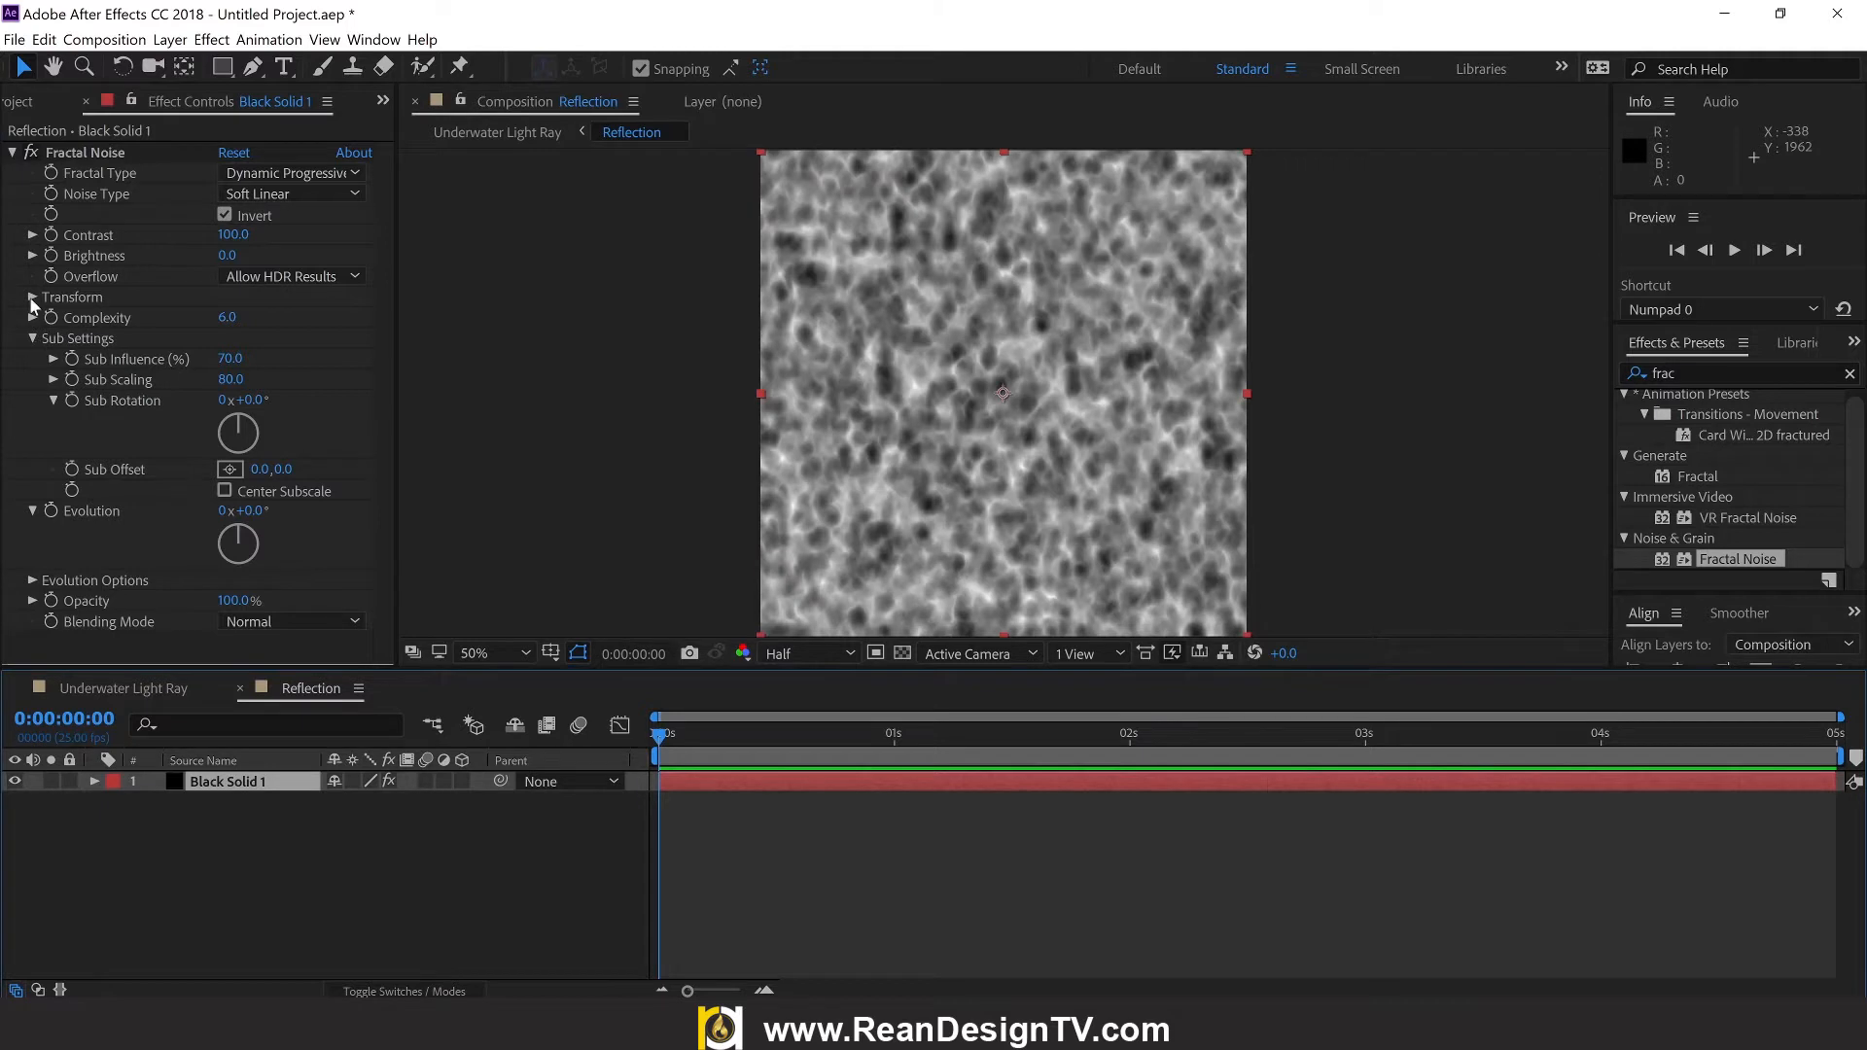
click(32, 339)
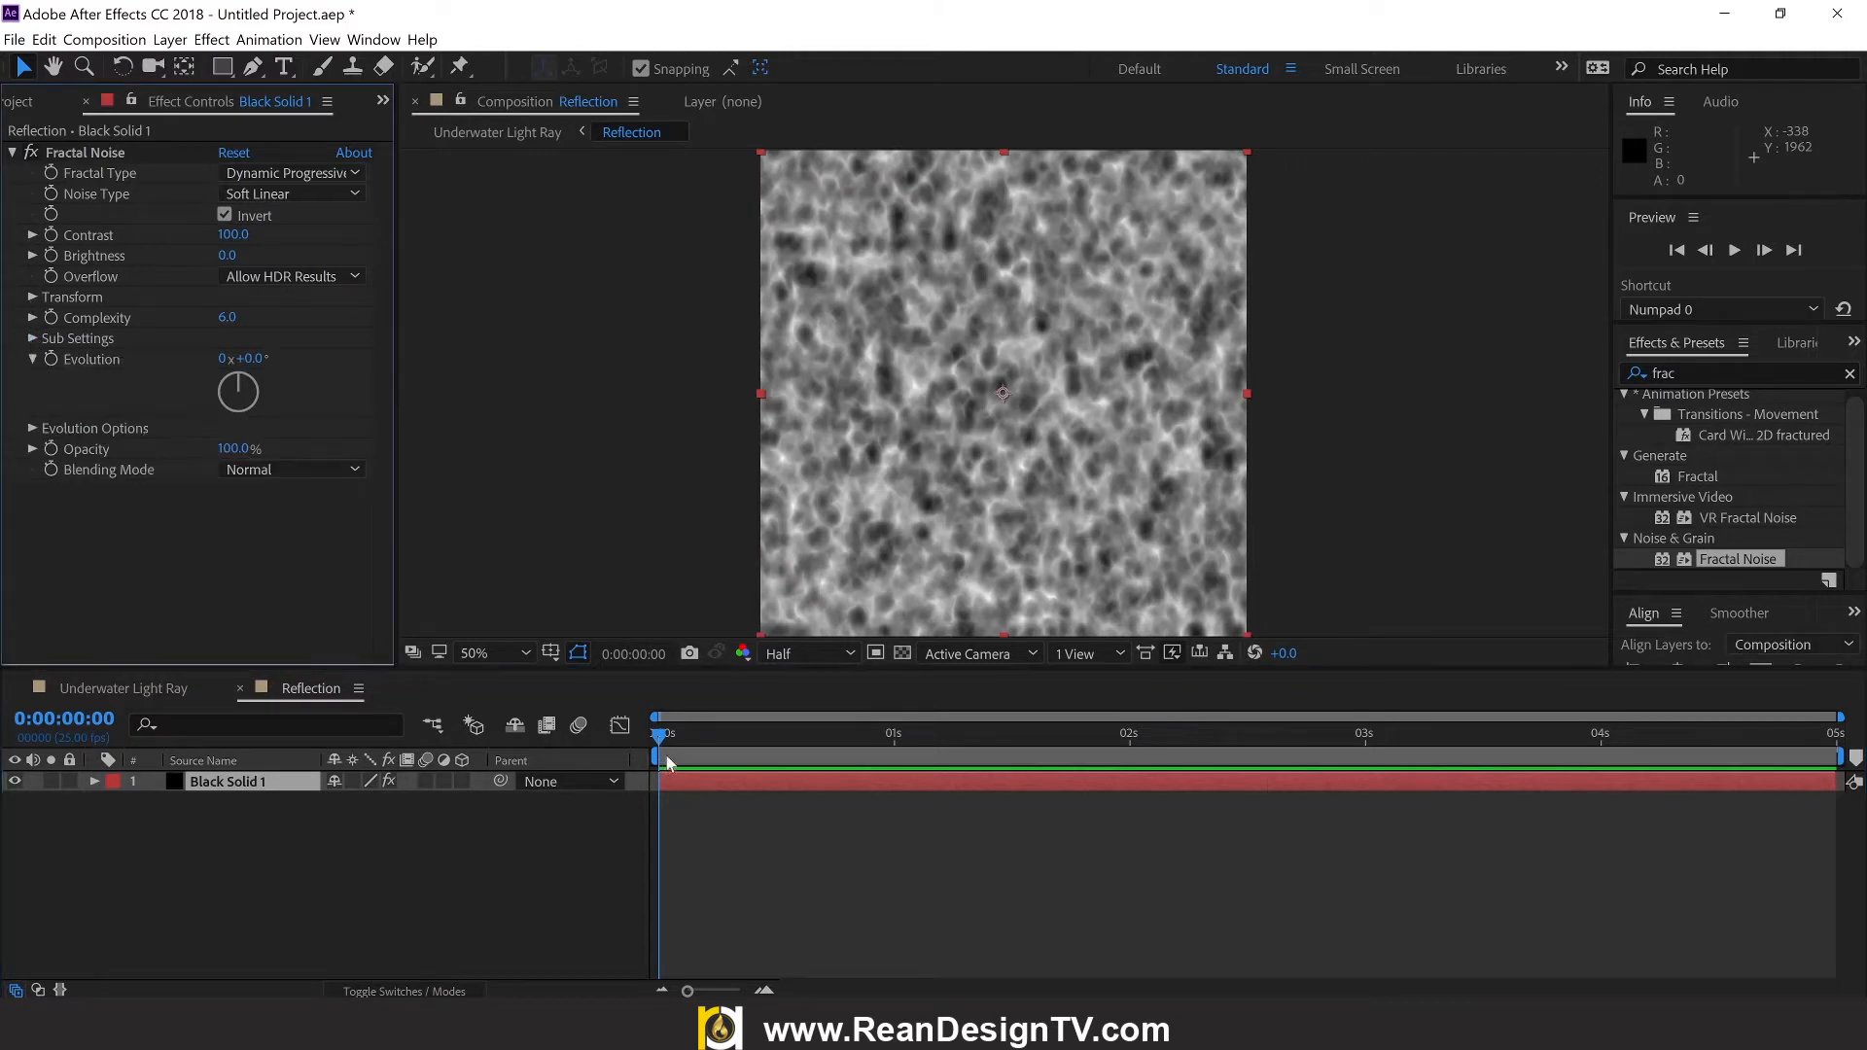
Step: Preview the noise and try out its Evolution by turning the value to -45°
key(space)
key(space)
drag(264, 362, 196, 359)
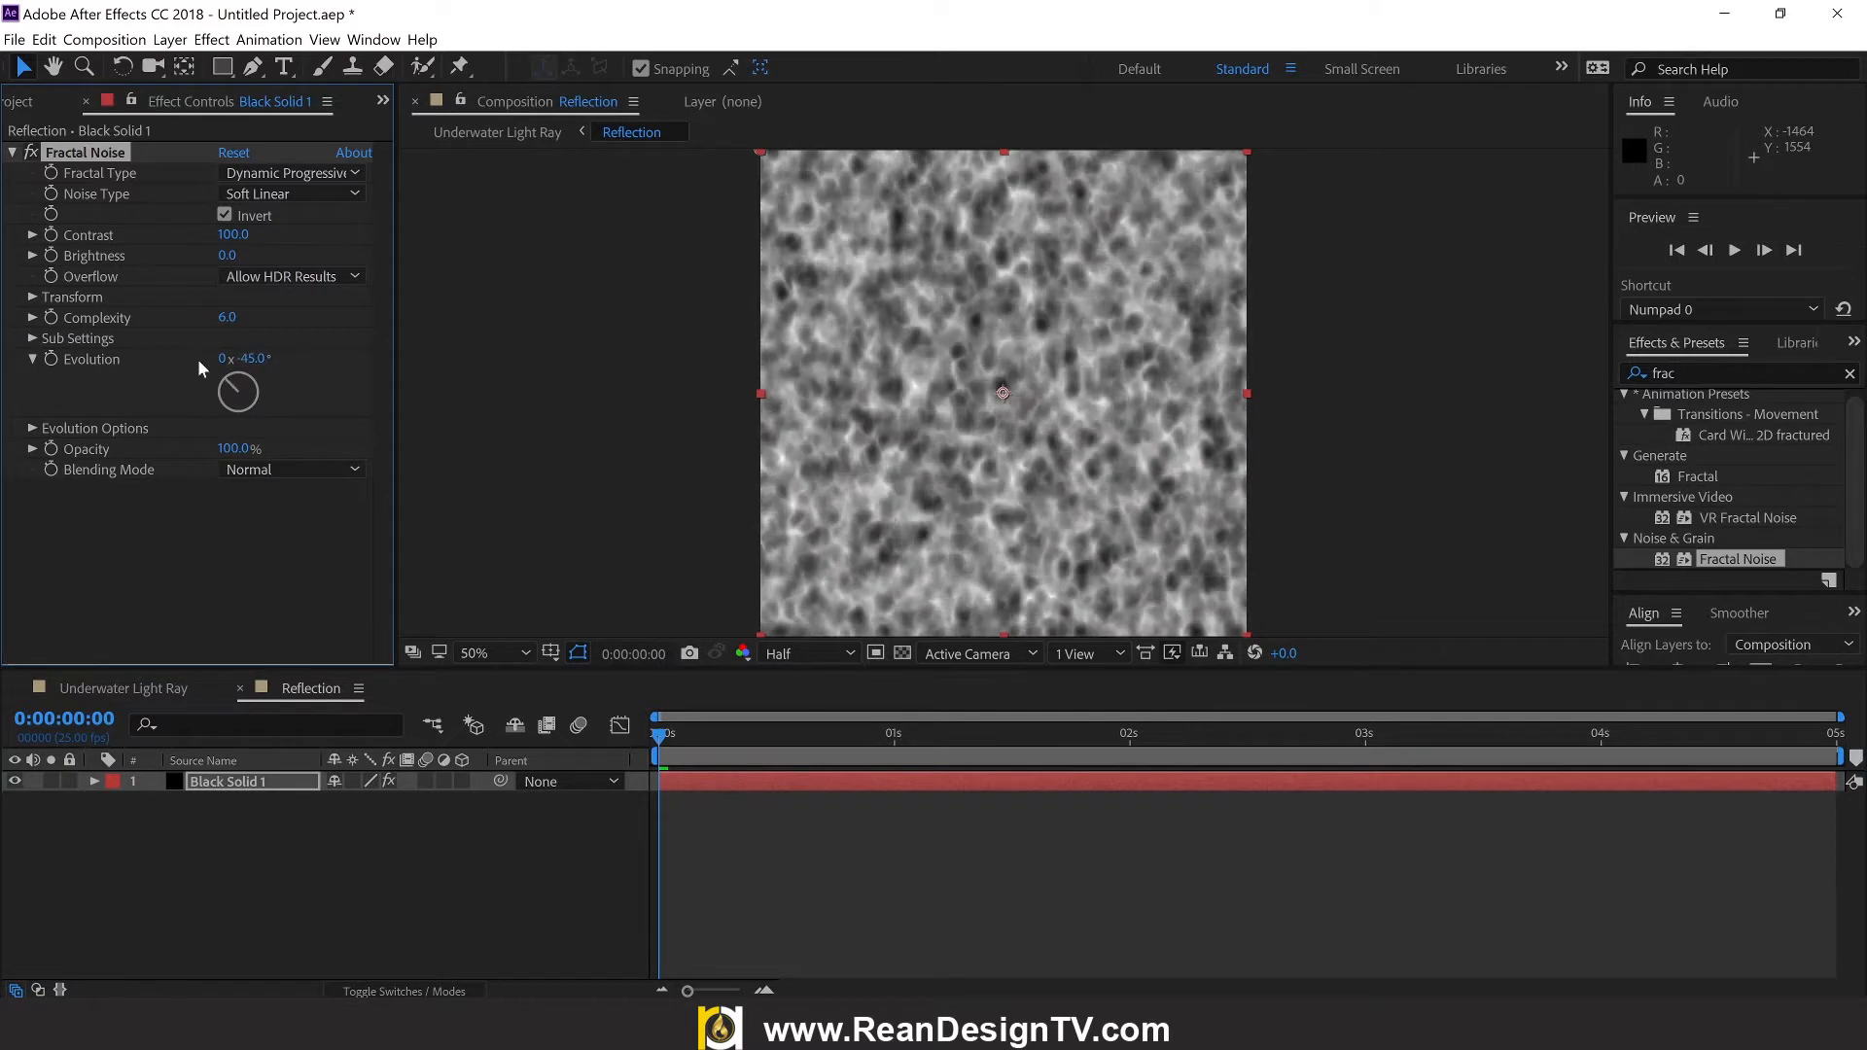
Step: Add the expression time*200 to the Fractal Noise effect's Evolution property
alt+click(49, 358)
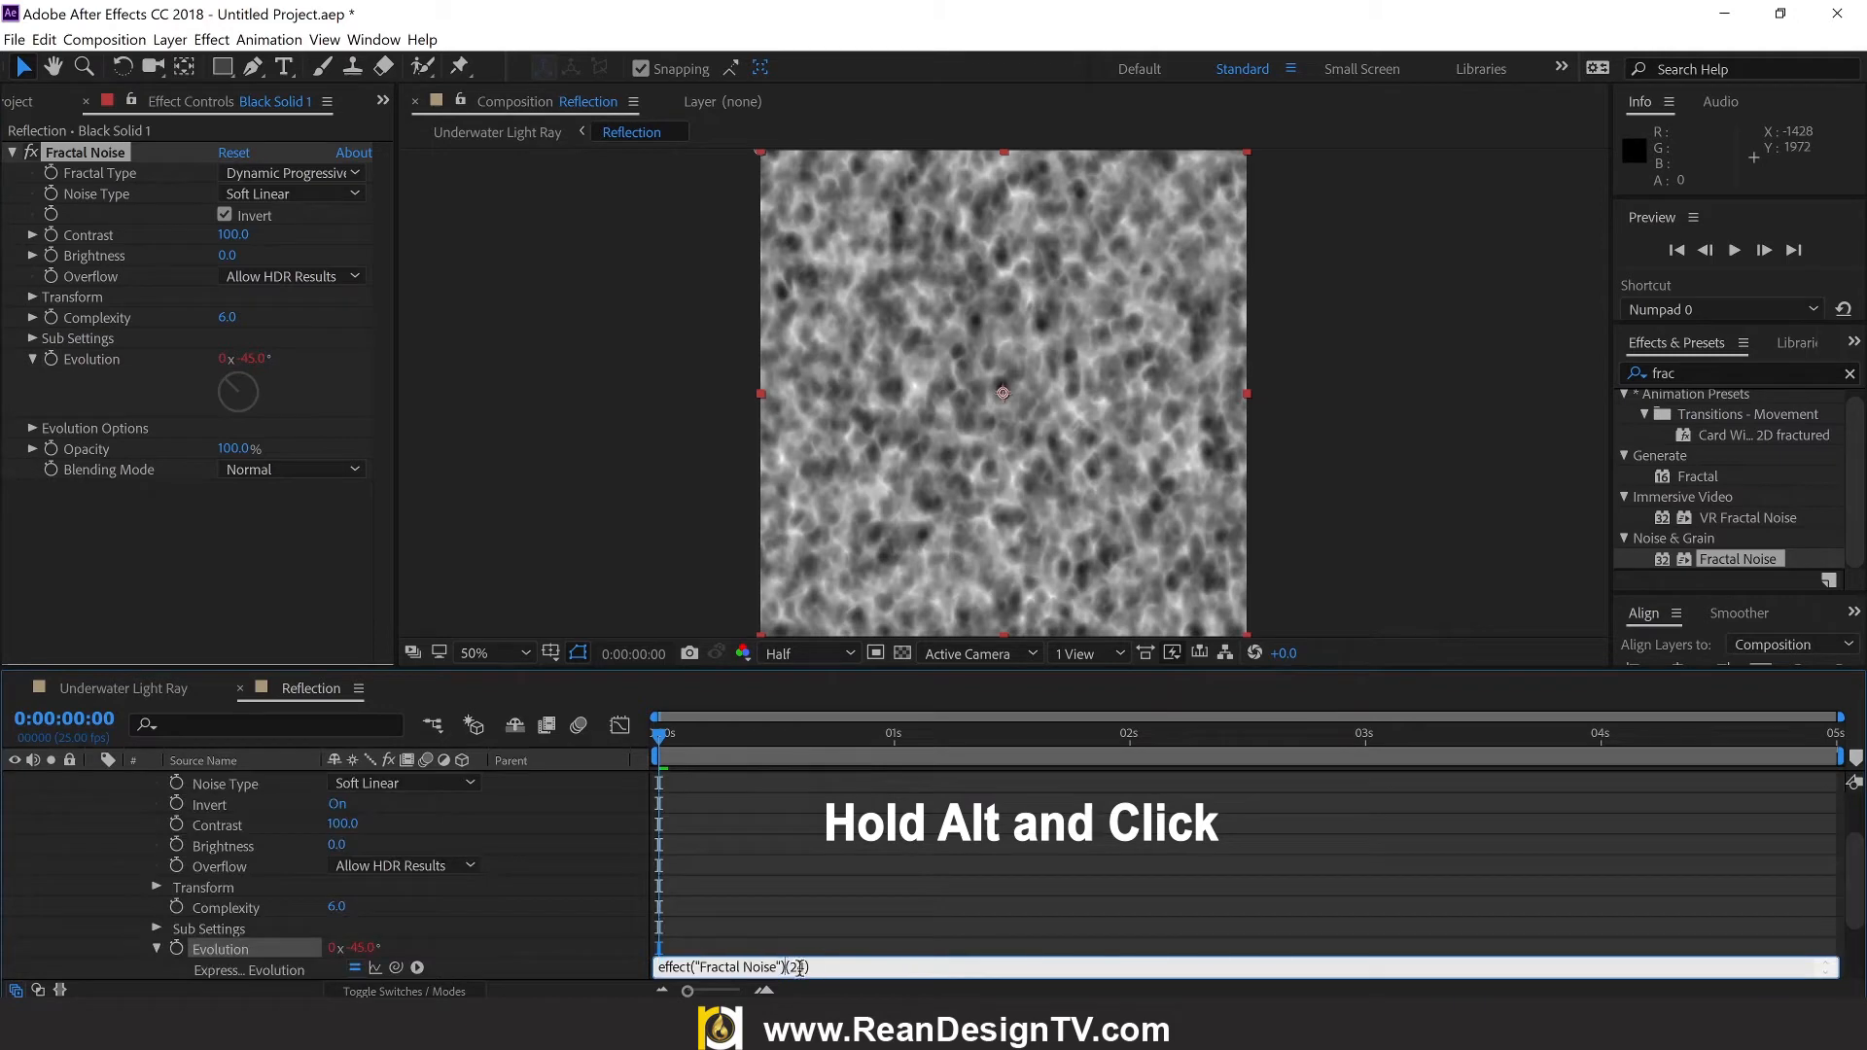
text(time*)
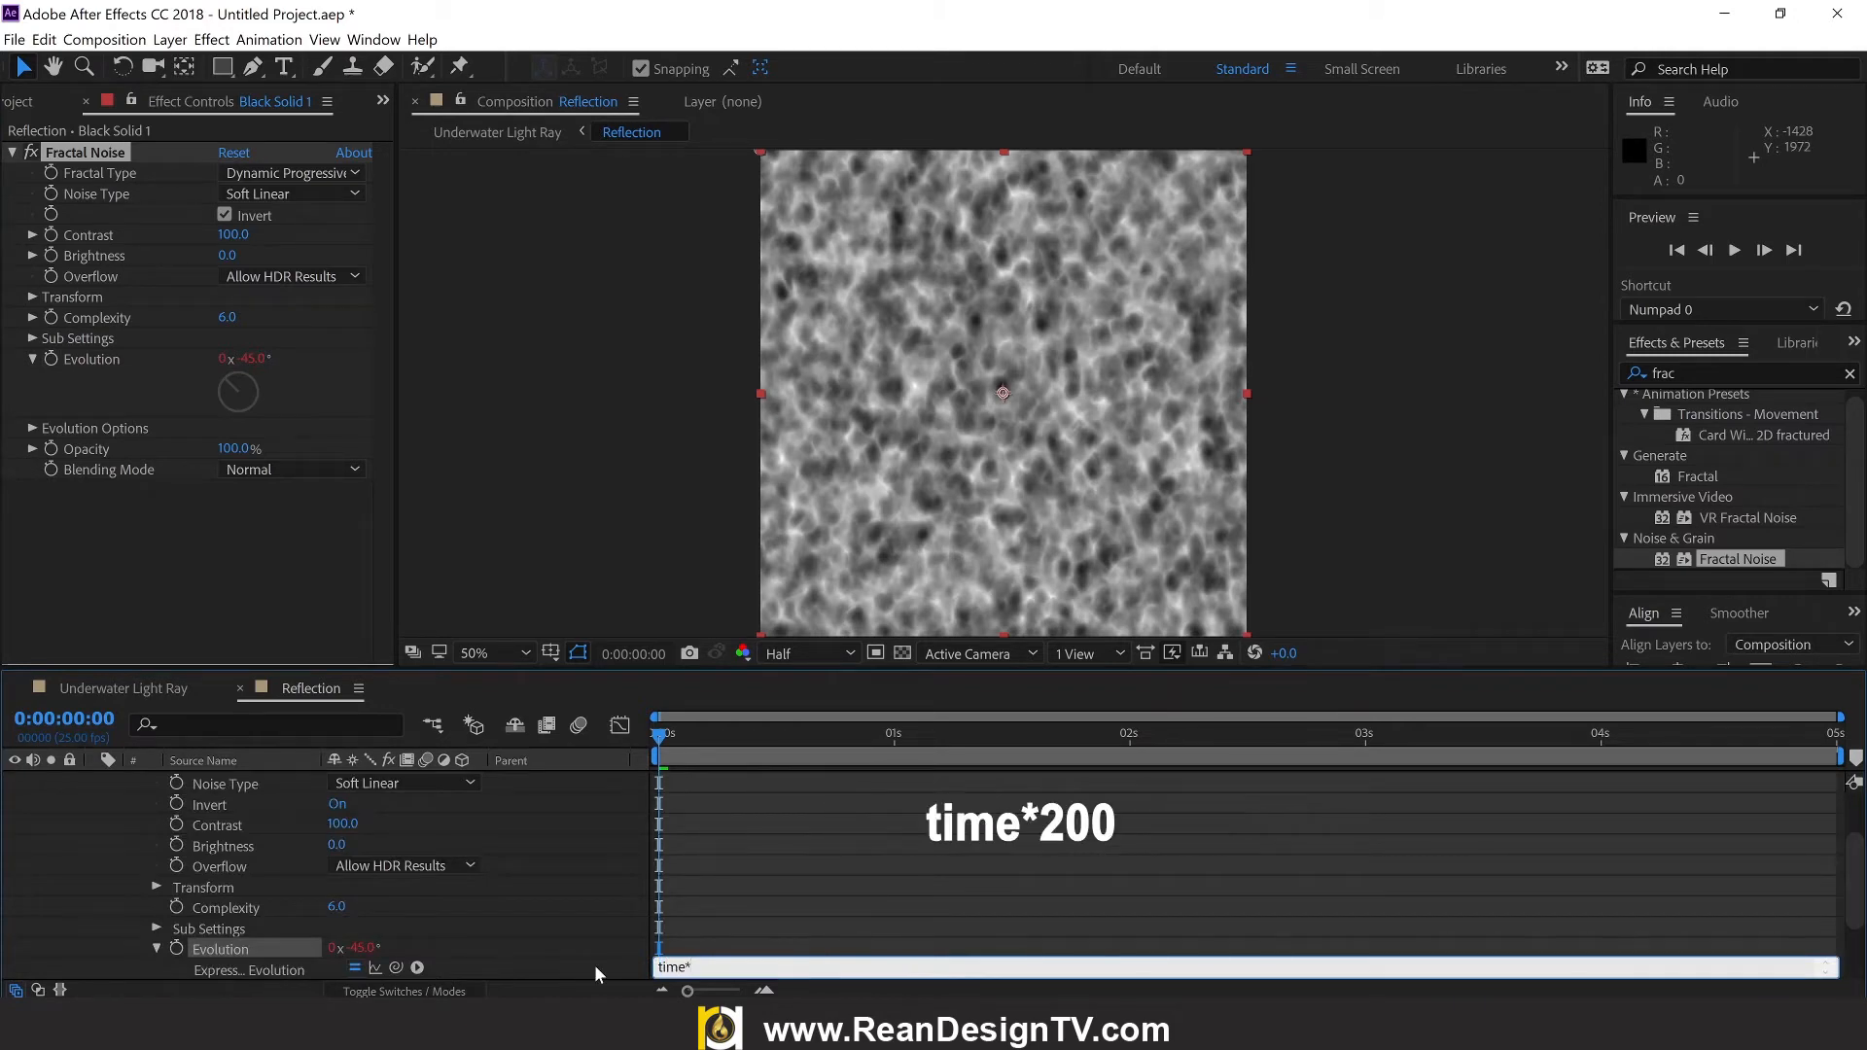
text(200)
click(714, 866)
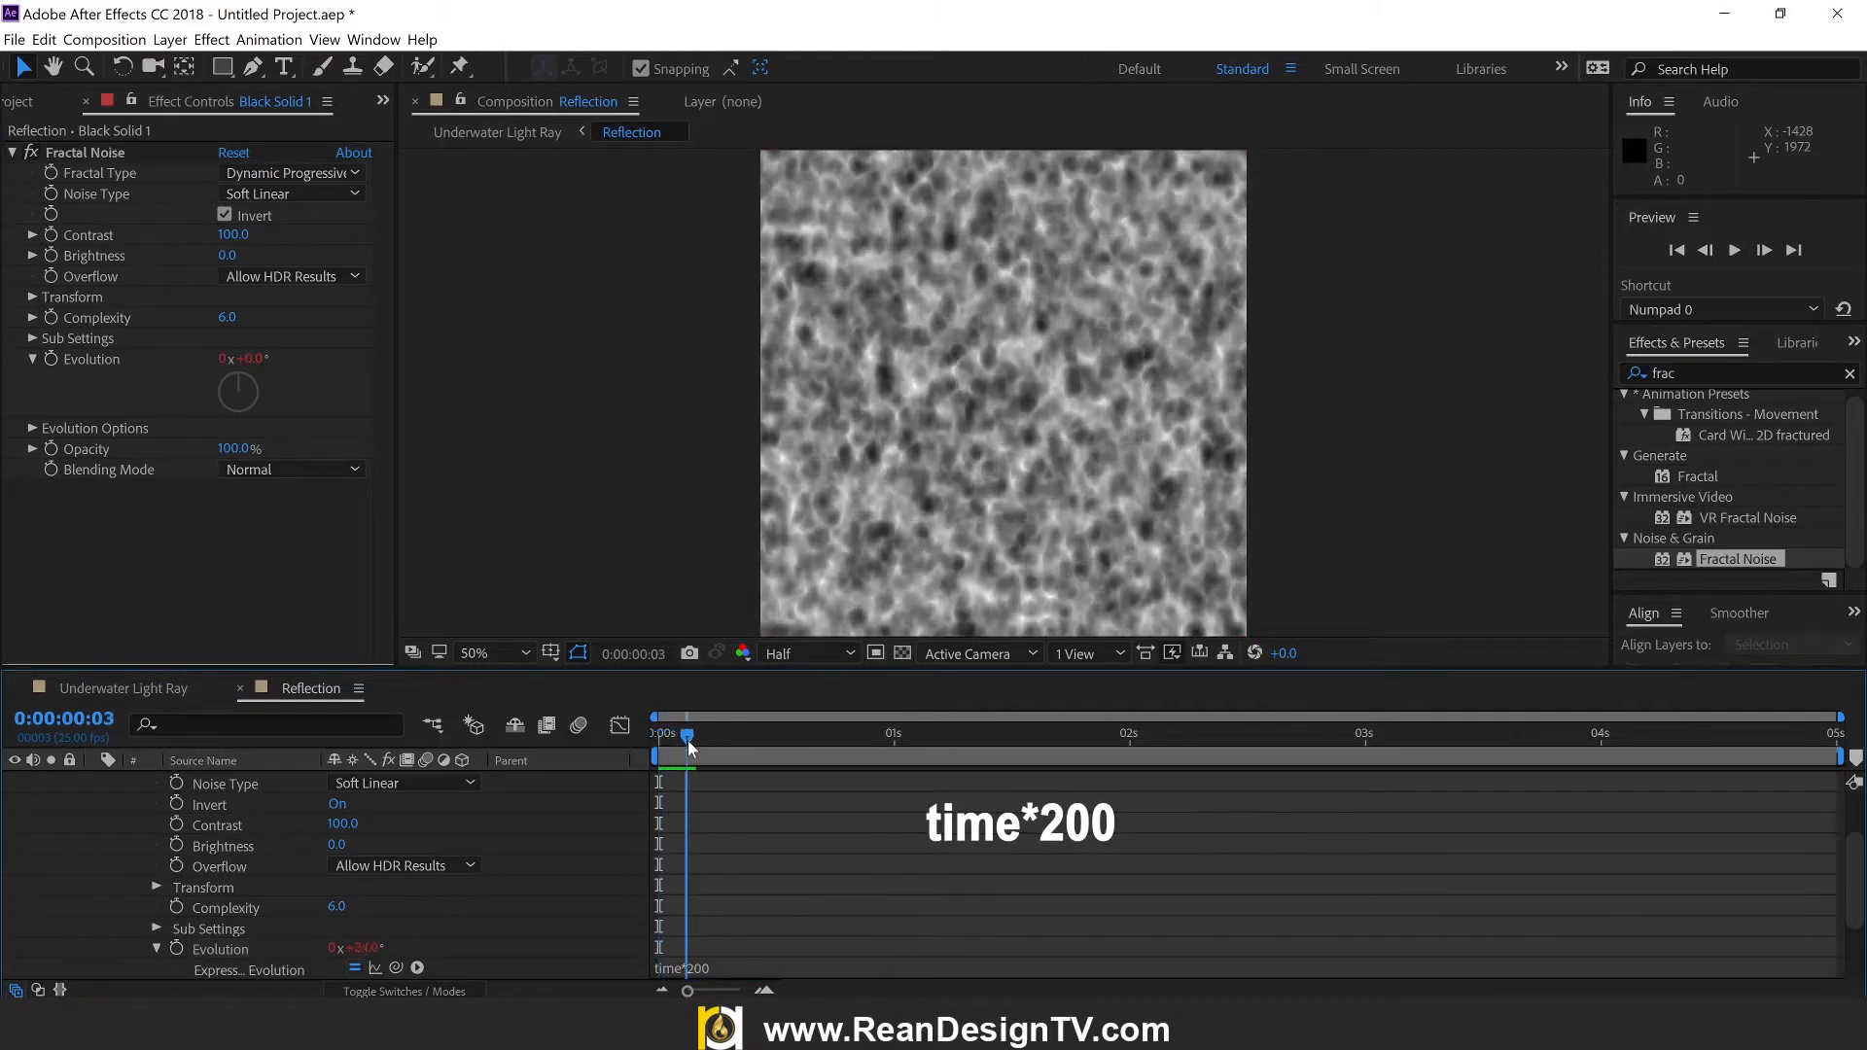
Step: Play back the evolving noise, collapse the black solid's properties and return the current time to 0 s
key(space)
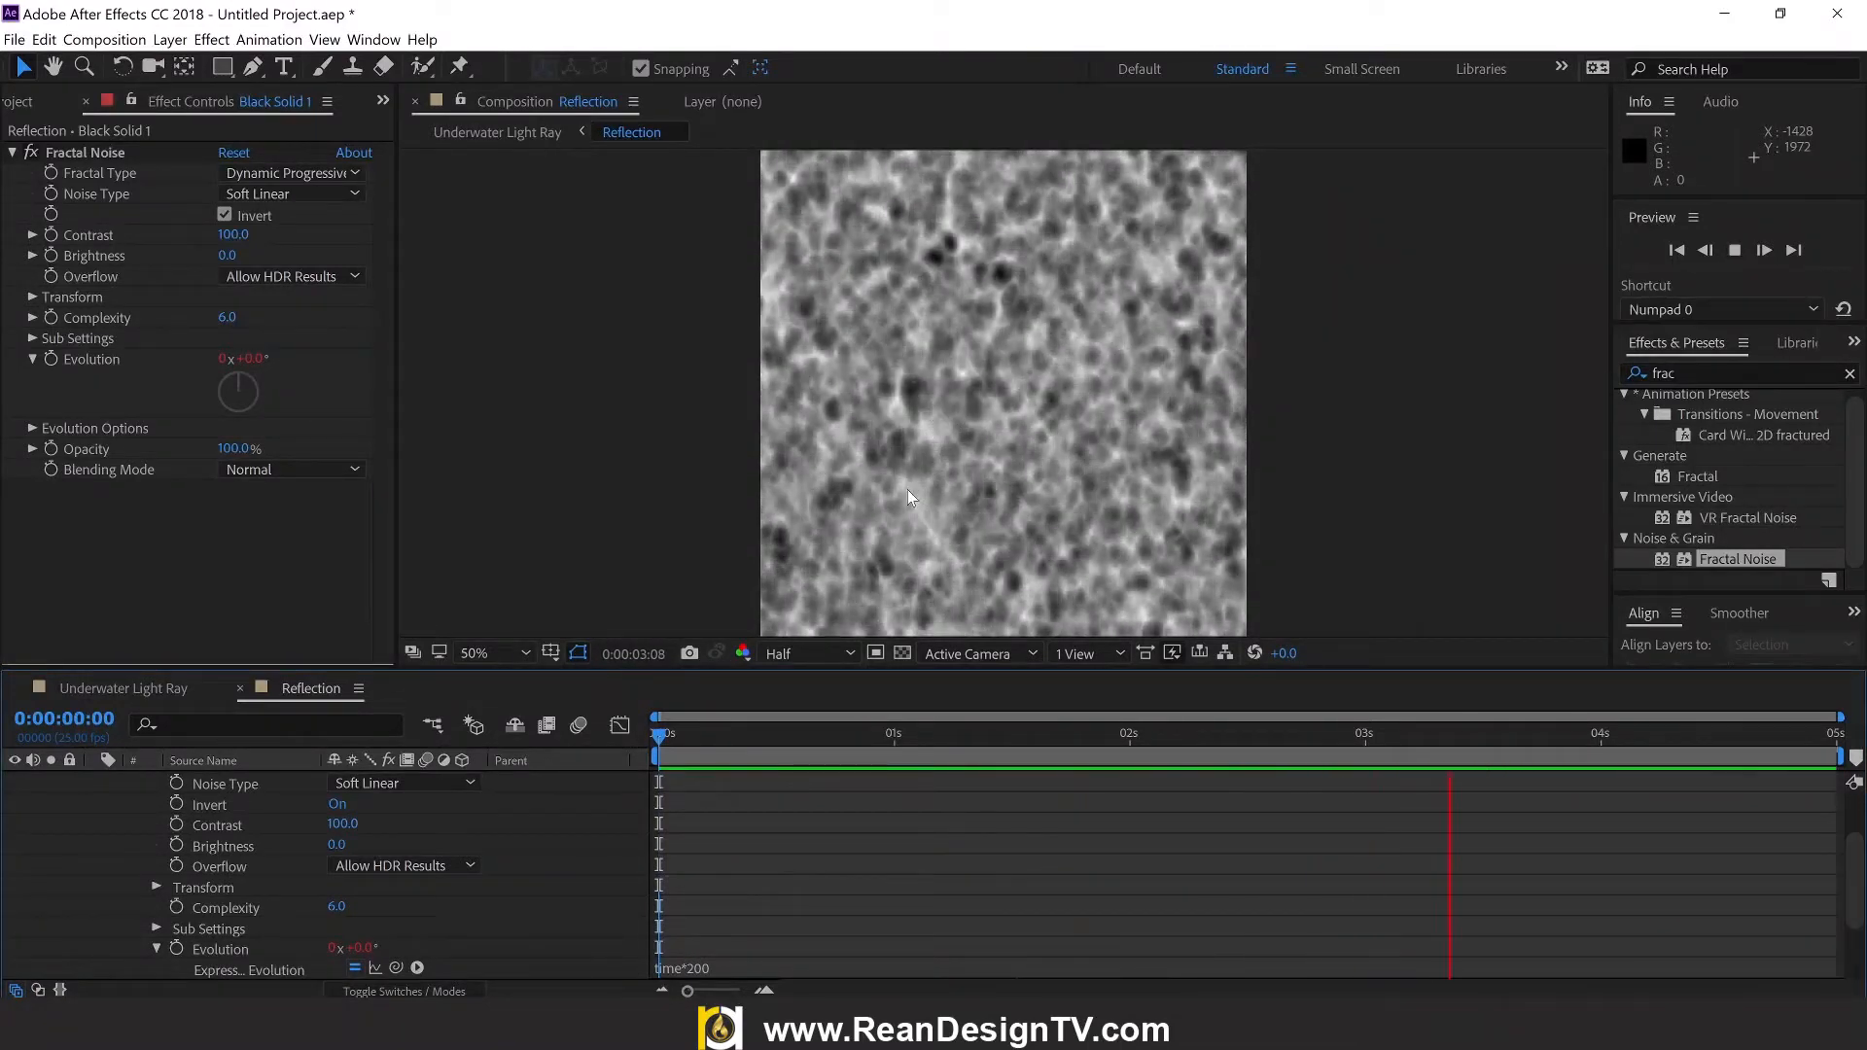
key(space)
scroll(729, 840, up, 2)
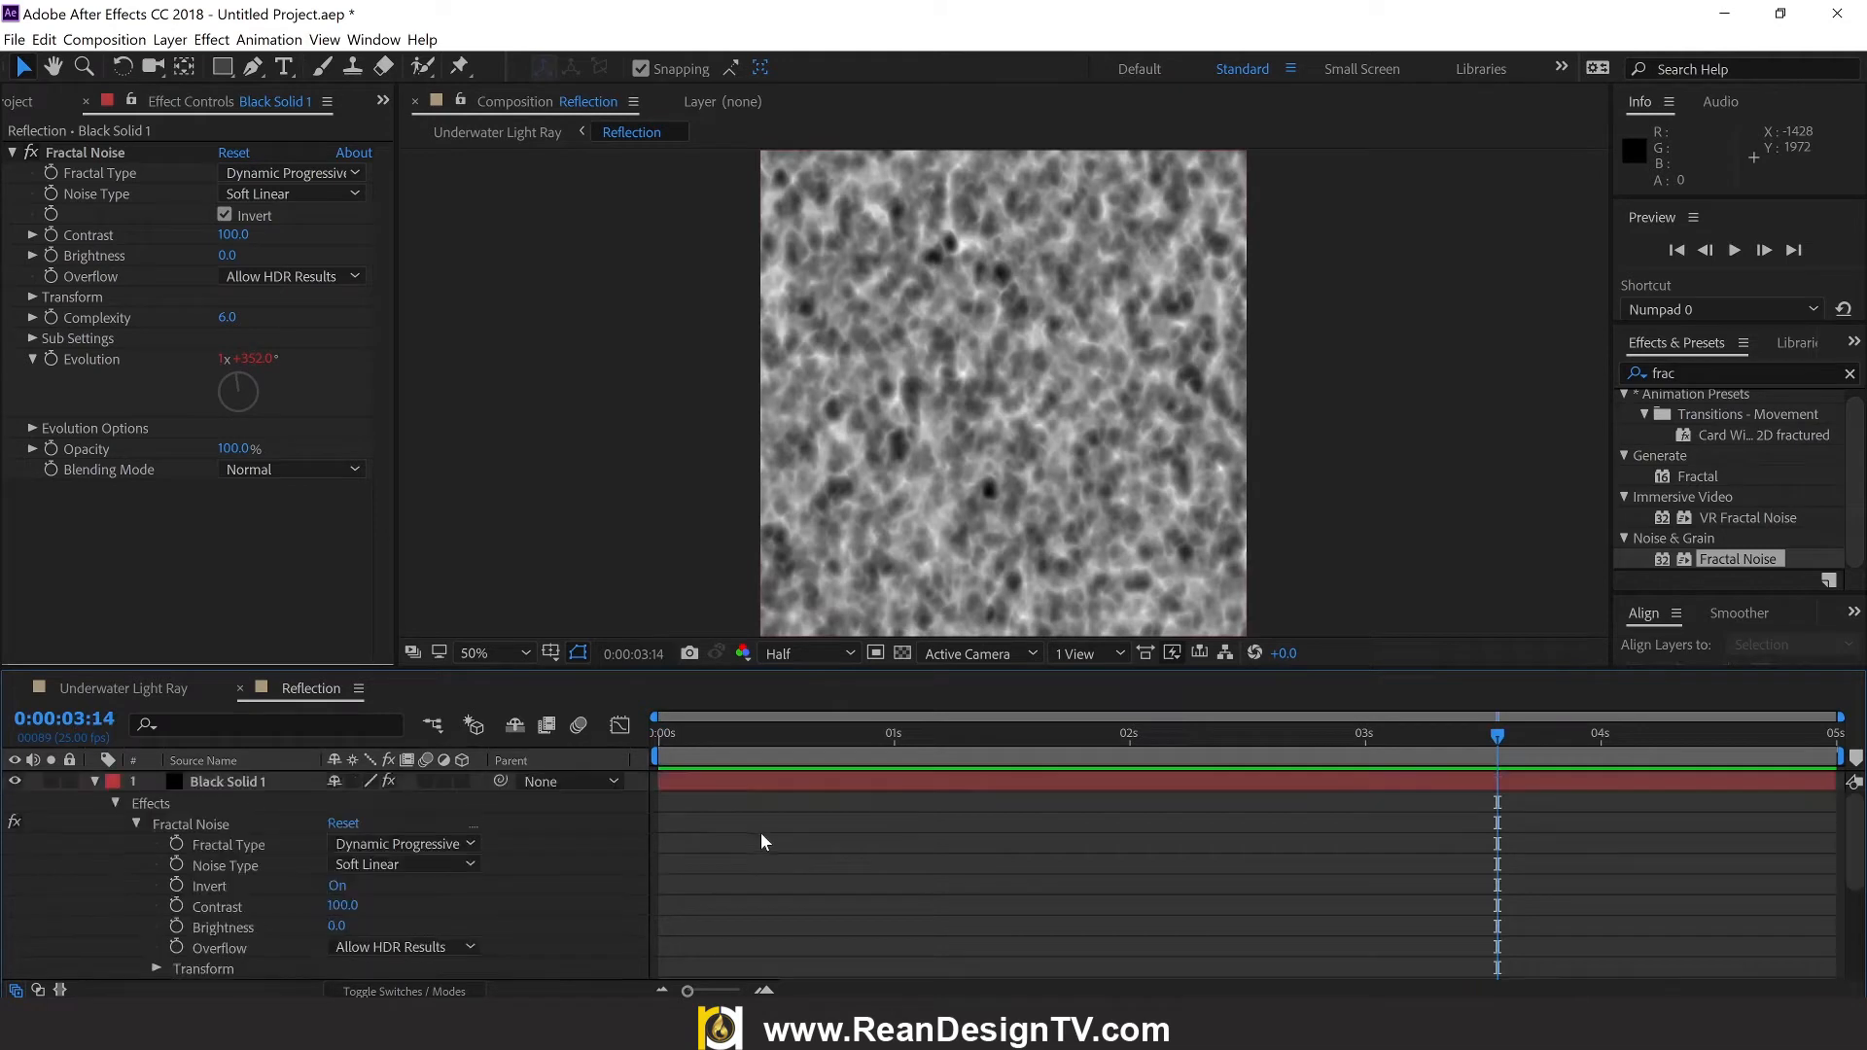
click(94, 781)
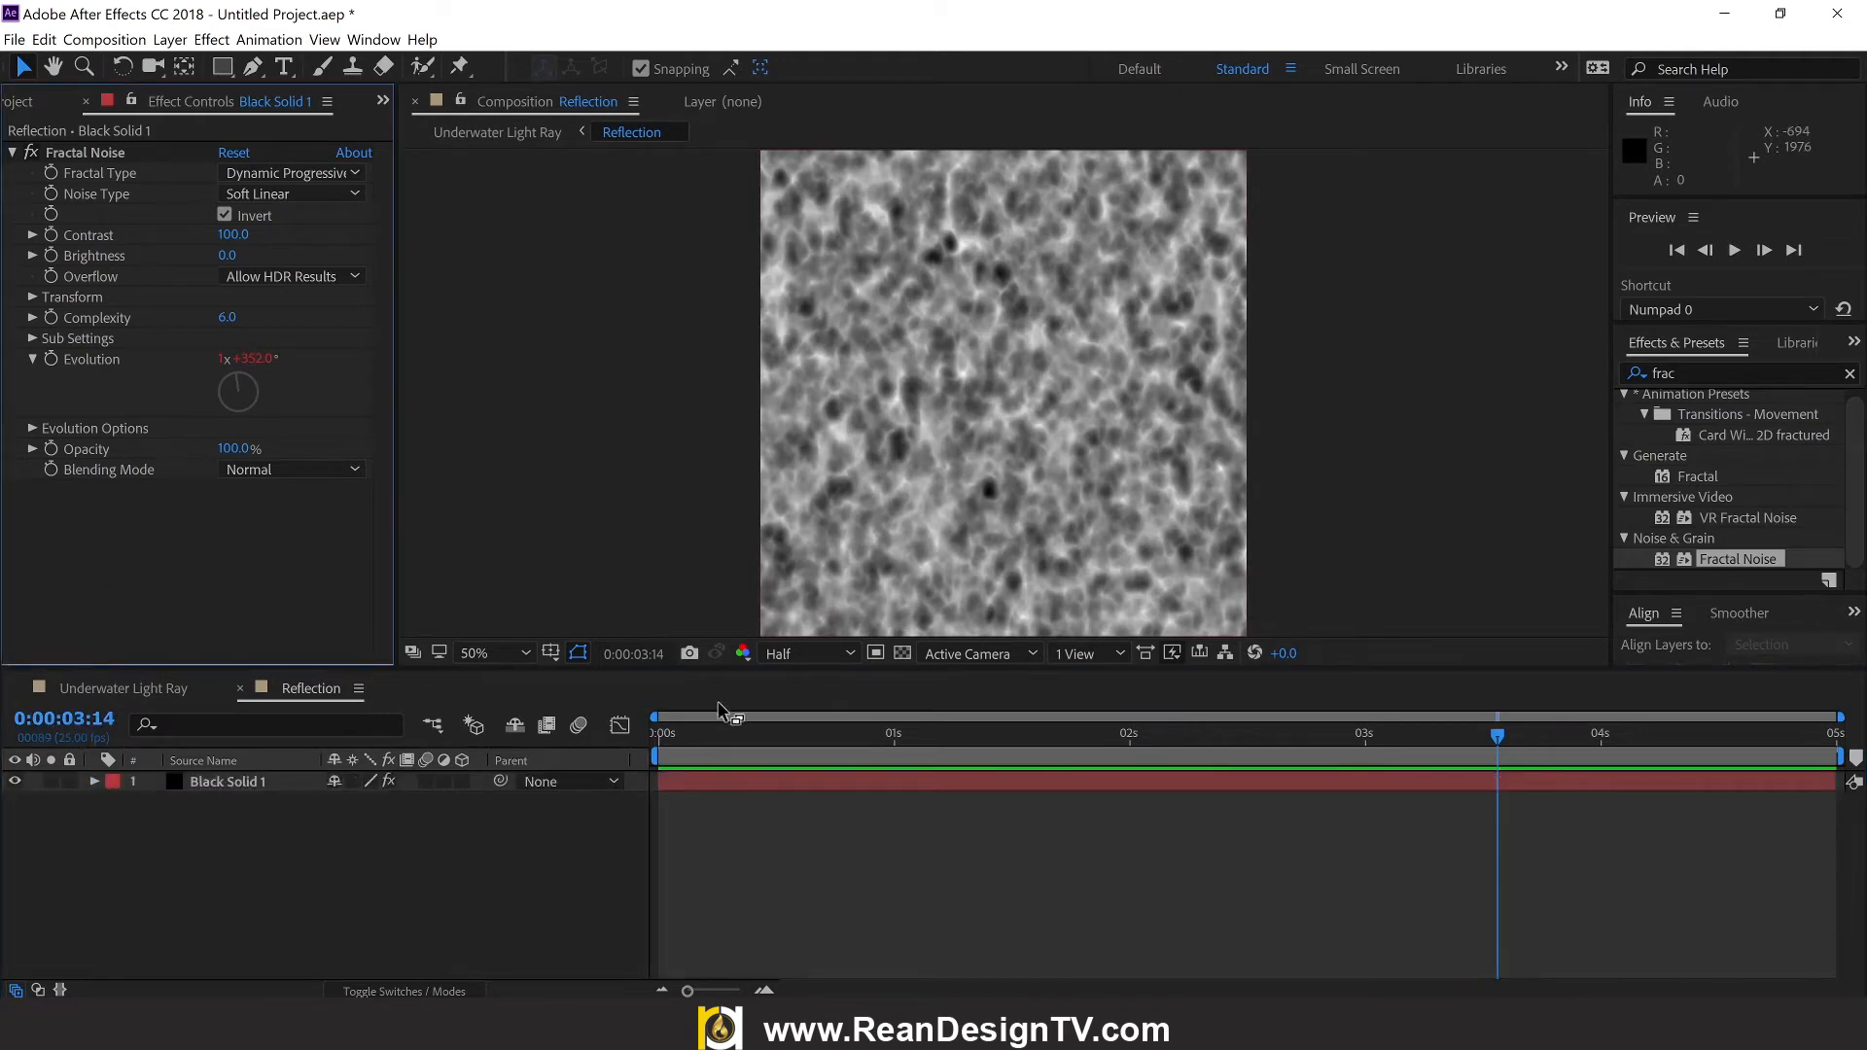
drag(721, 736, 619, 737)
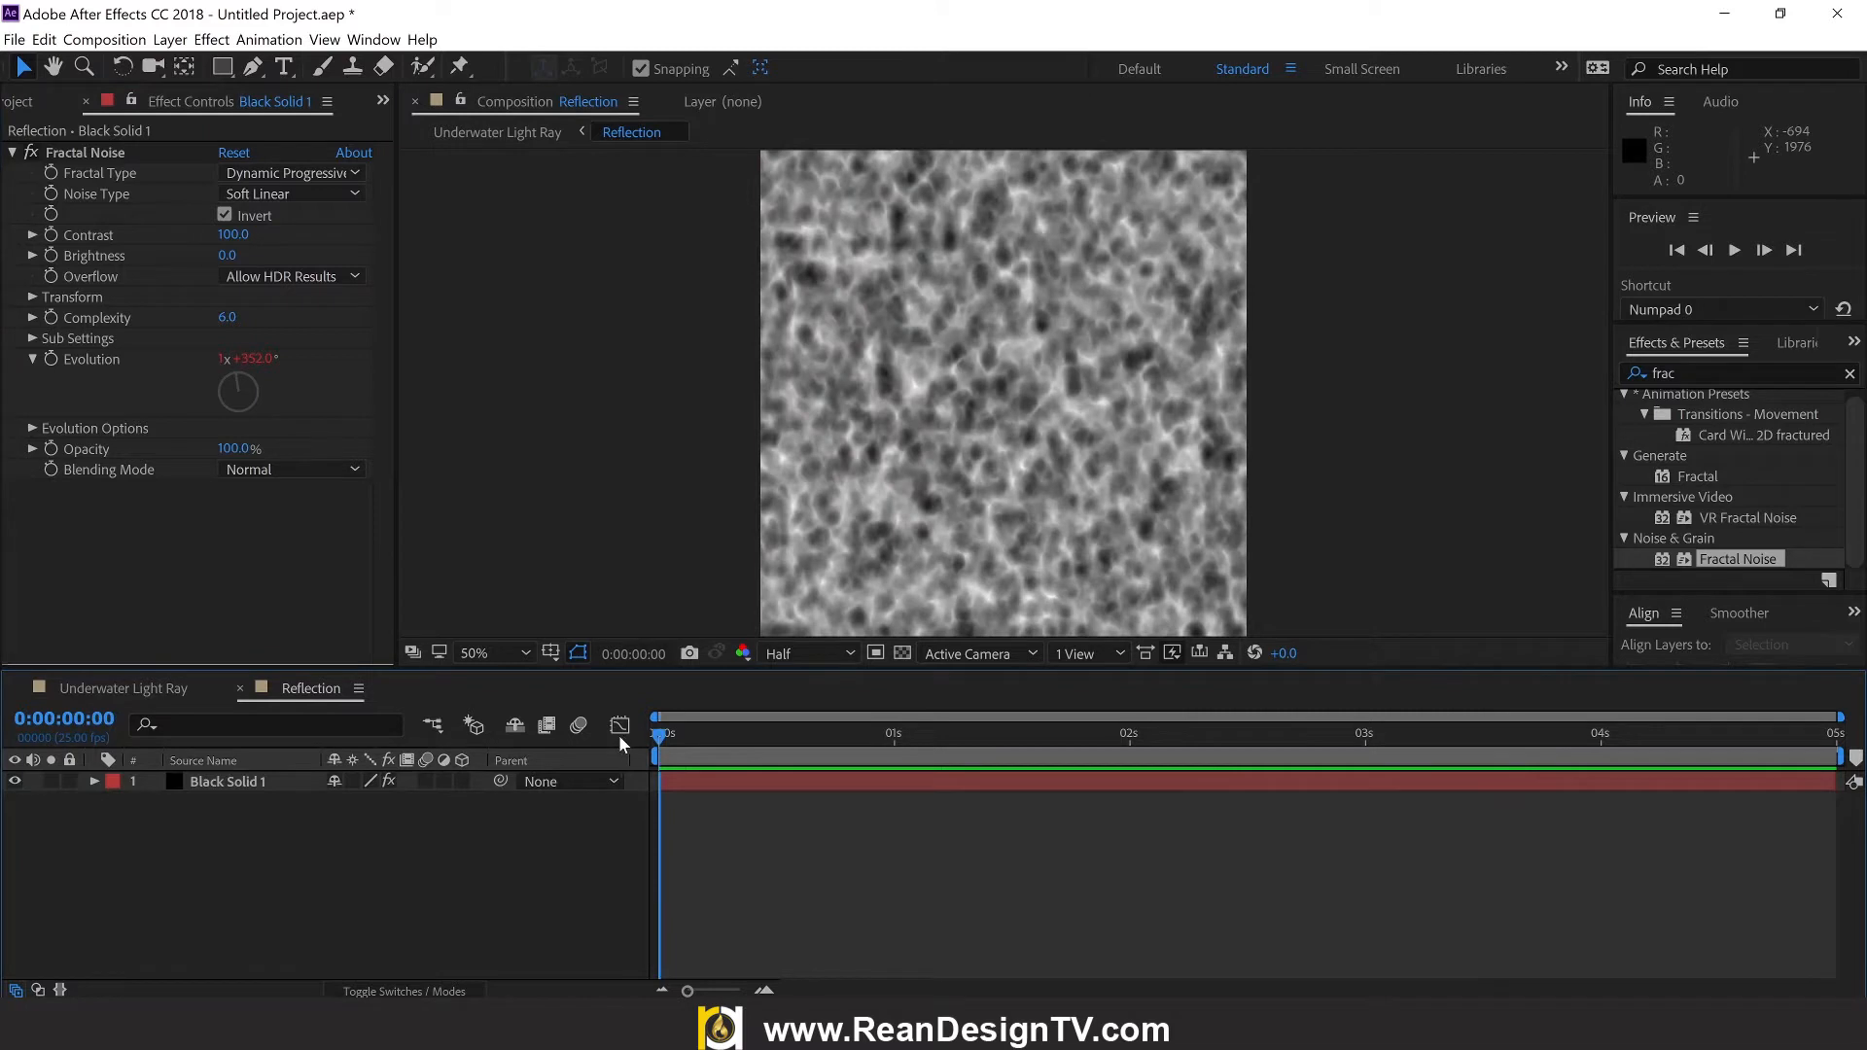
Step: Collapse the Evolution property and expand the Fractal Noise effect's Transform properties, keeping the current time at 0 s
click(33, 360)
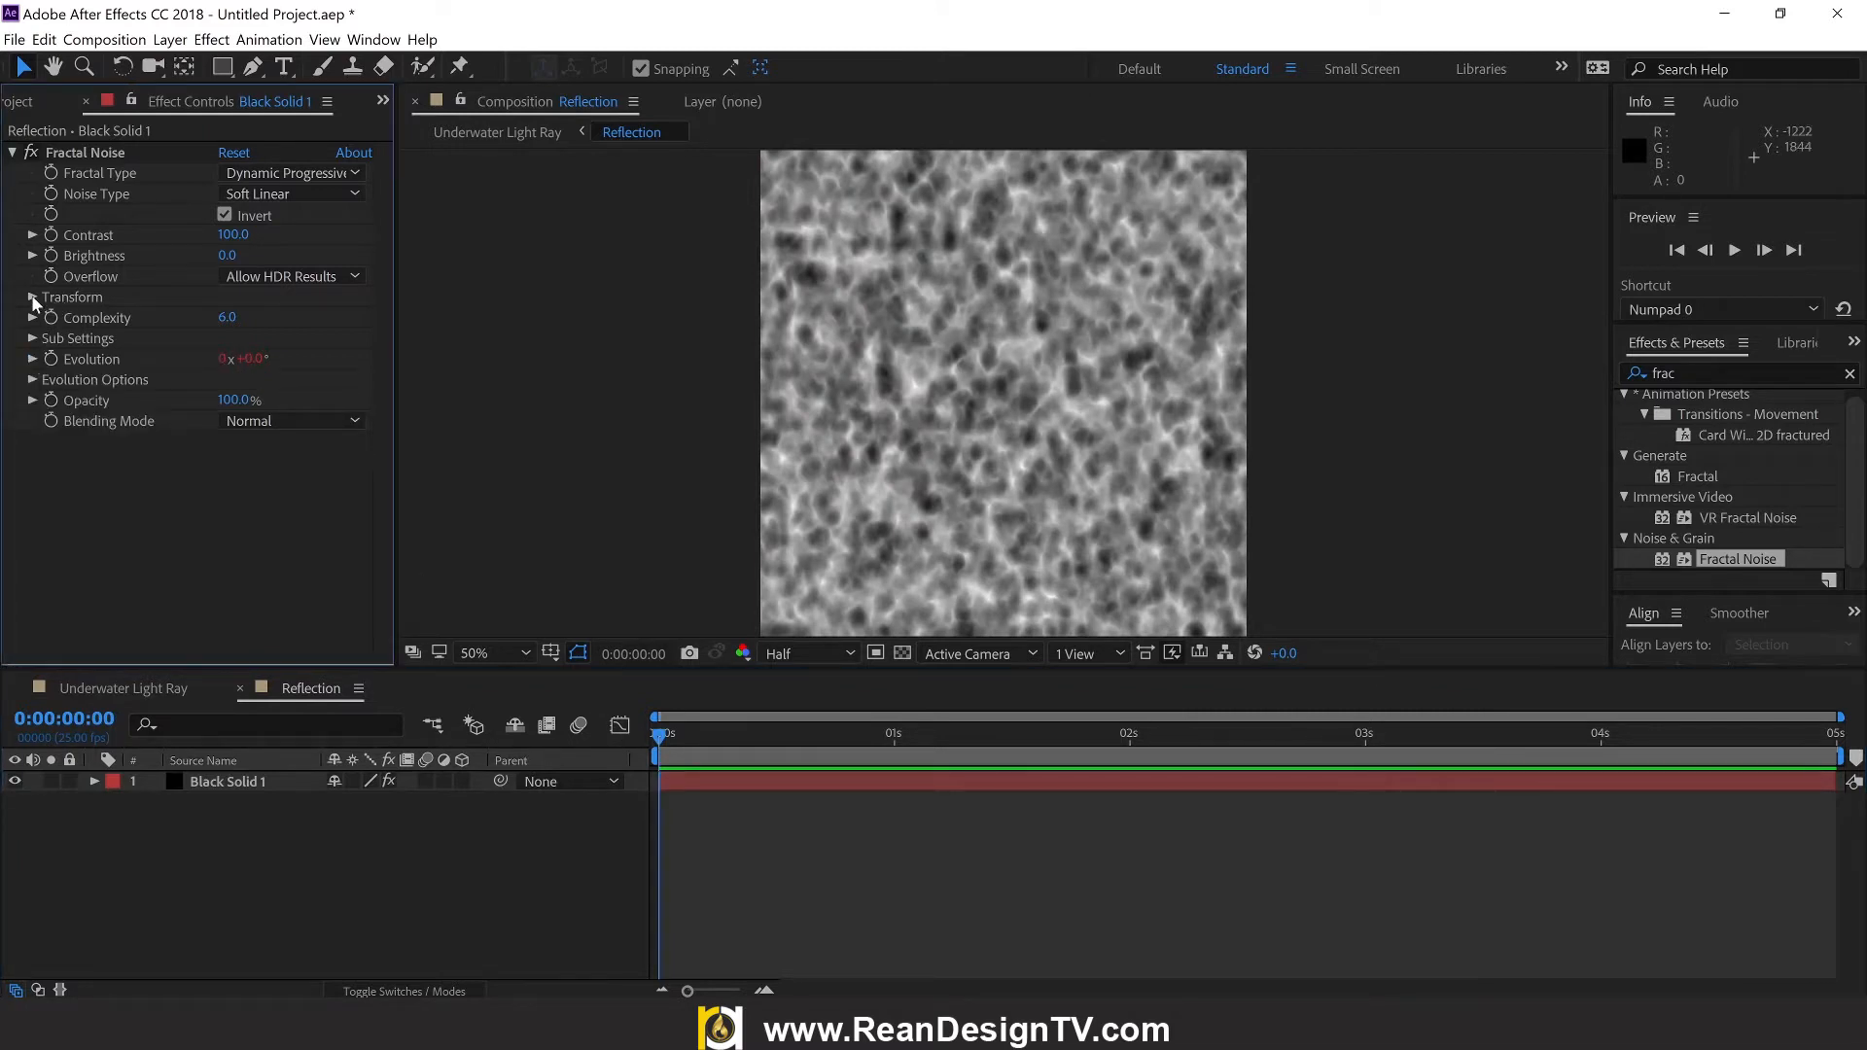
click(32, 296)
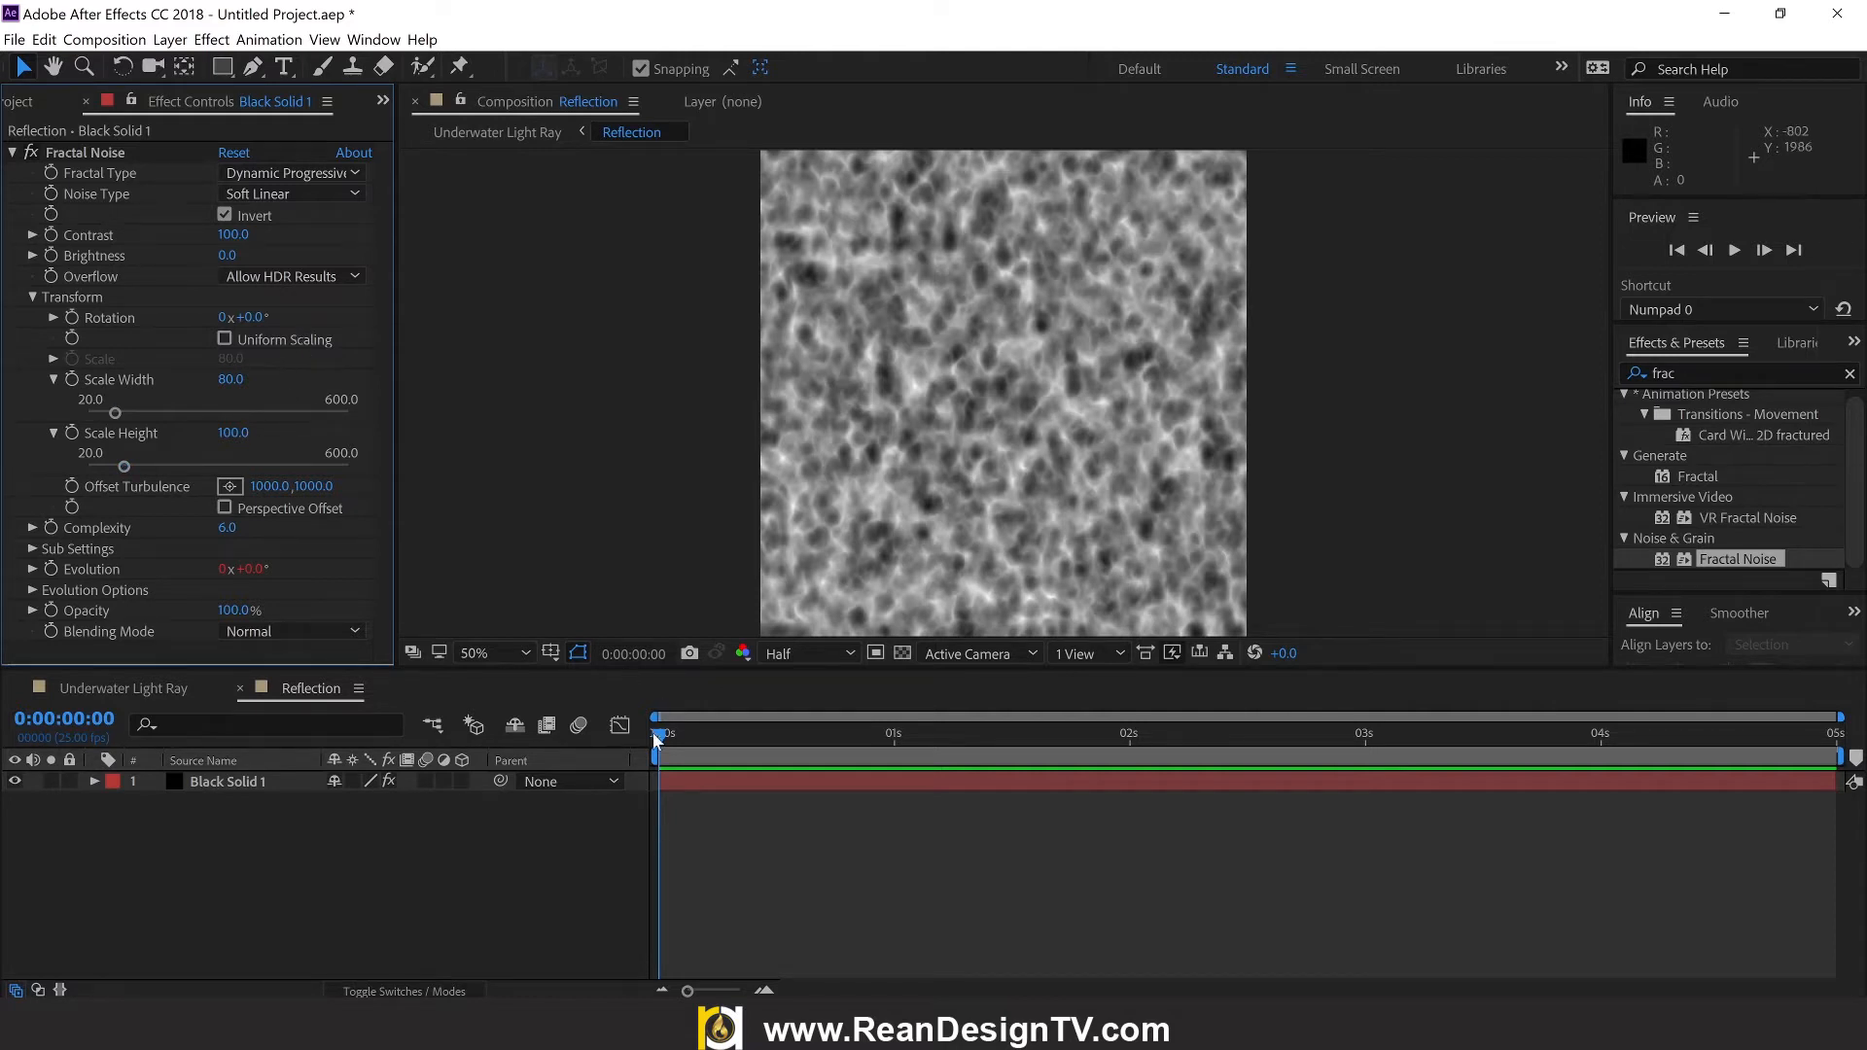
mouse_move(661, 742)
mouse_down()
mouse_move(677, 746)
mouse_move(658, 747)
mouse_up()
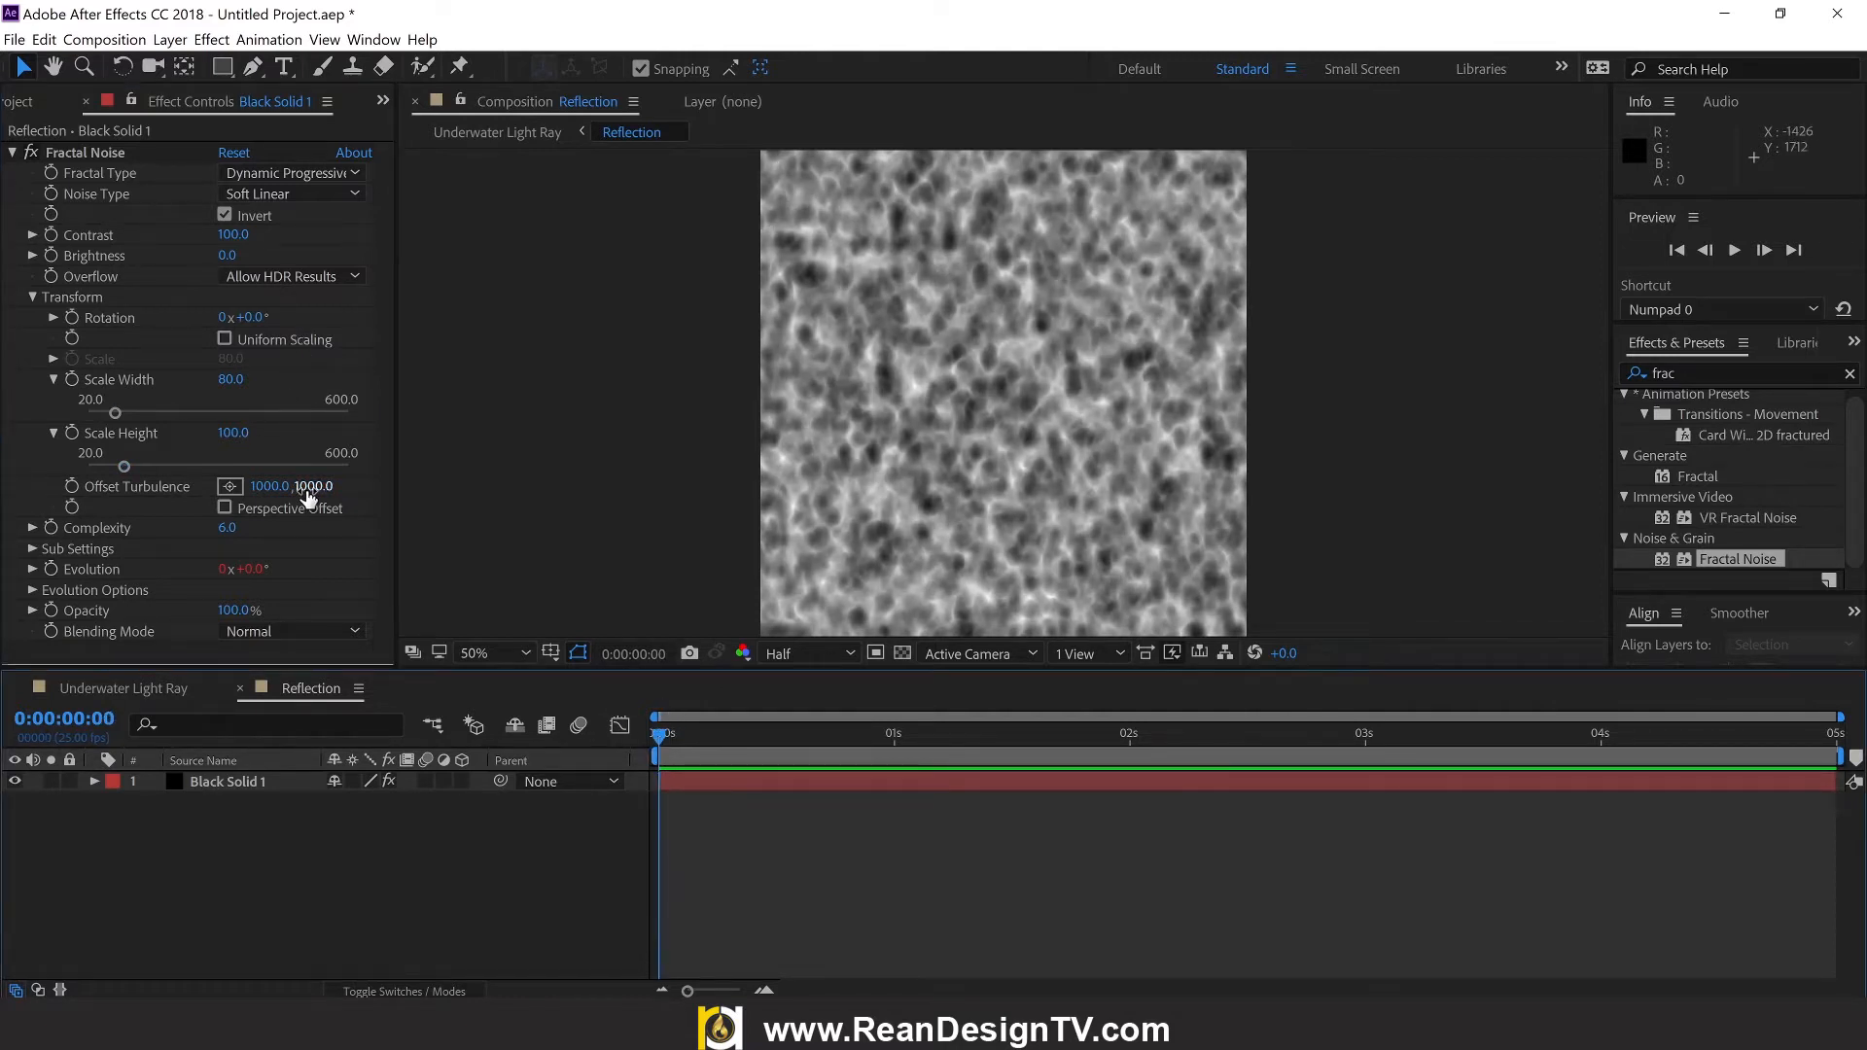
Step: Try shifting the vertical Offset Turbulence to 884 and restore it to 1000
drag(310, 489, 225, 432)
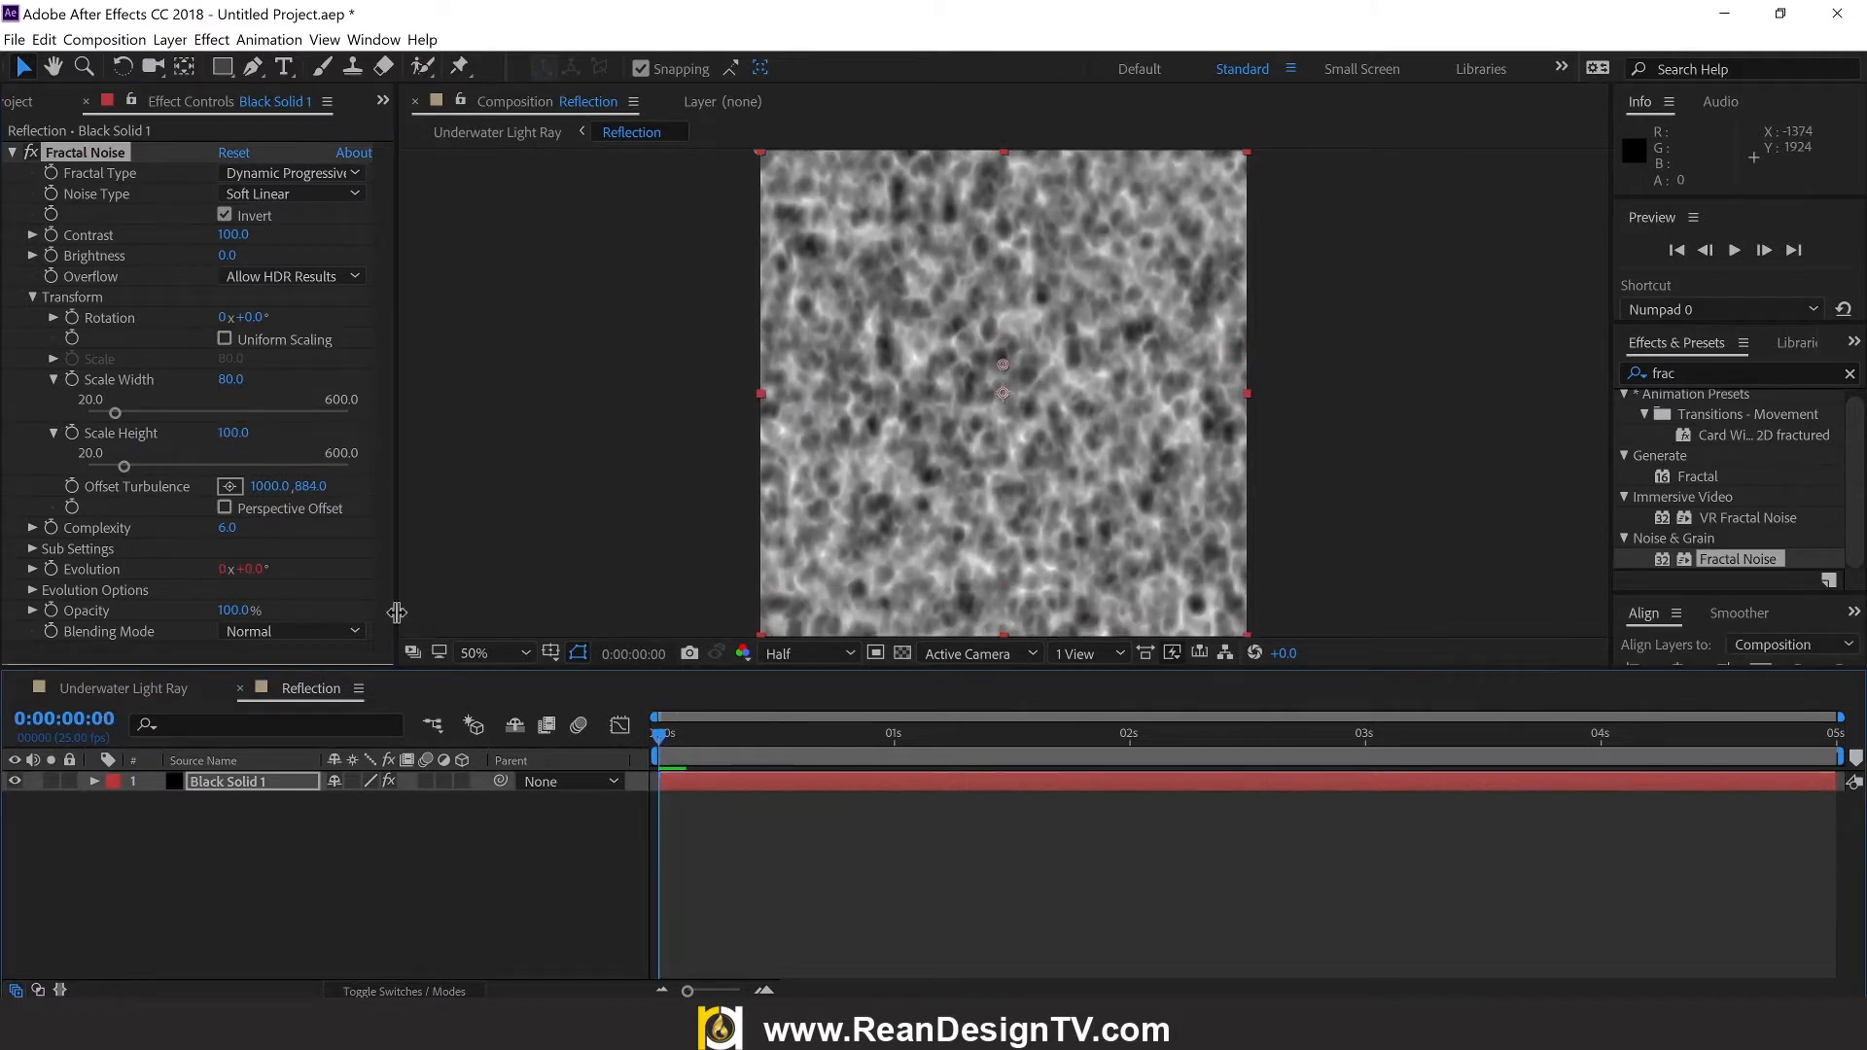
click(309, 486)
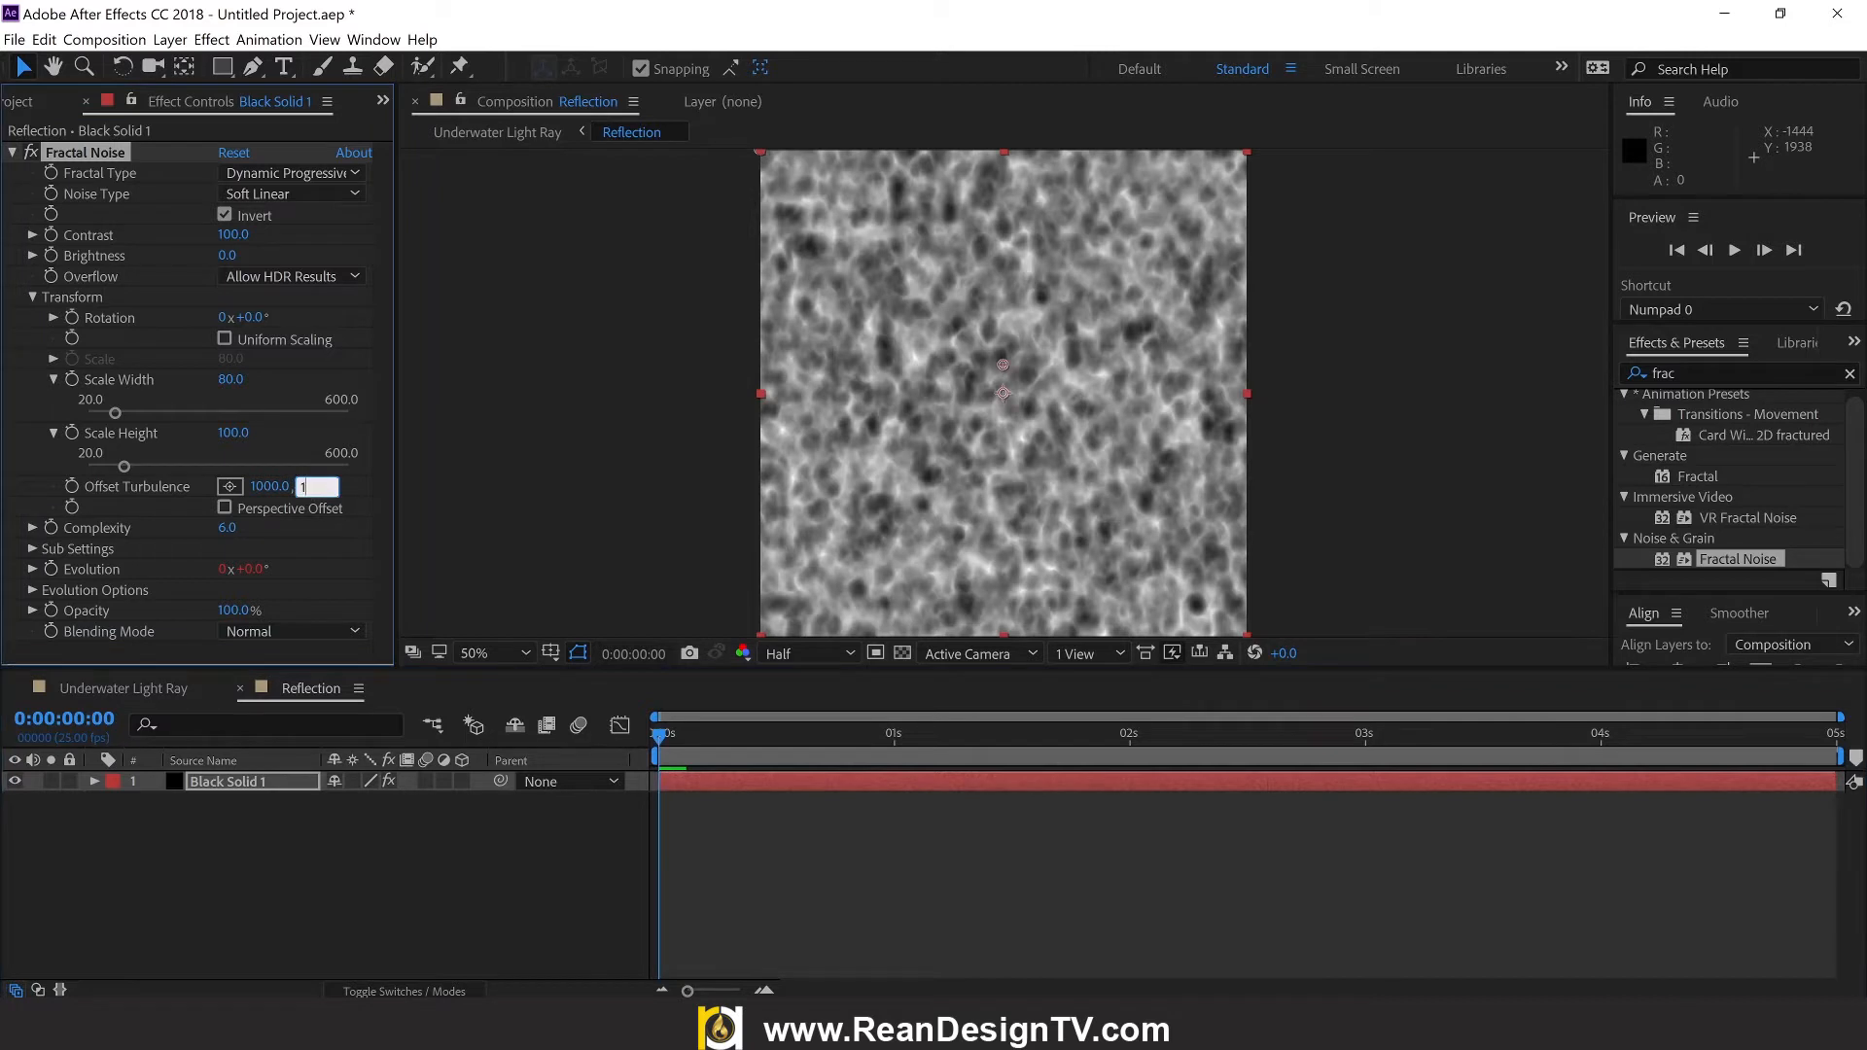
text(1000)
click(465, 516)
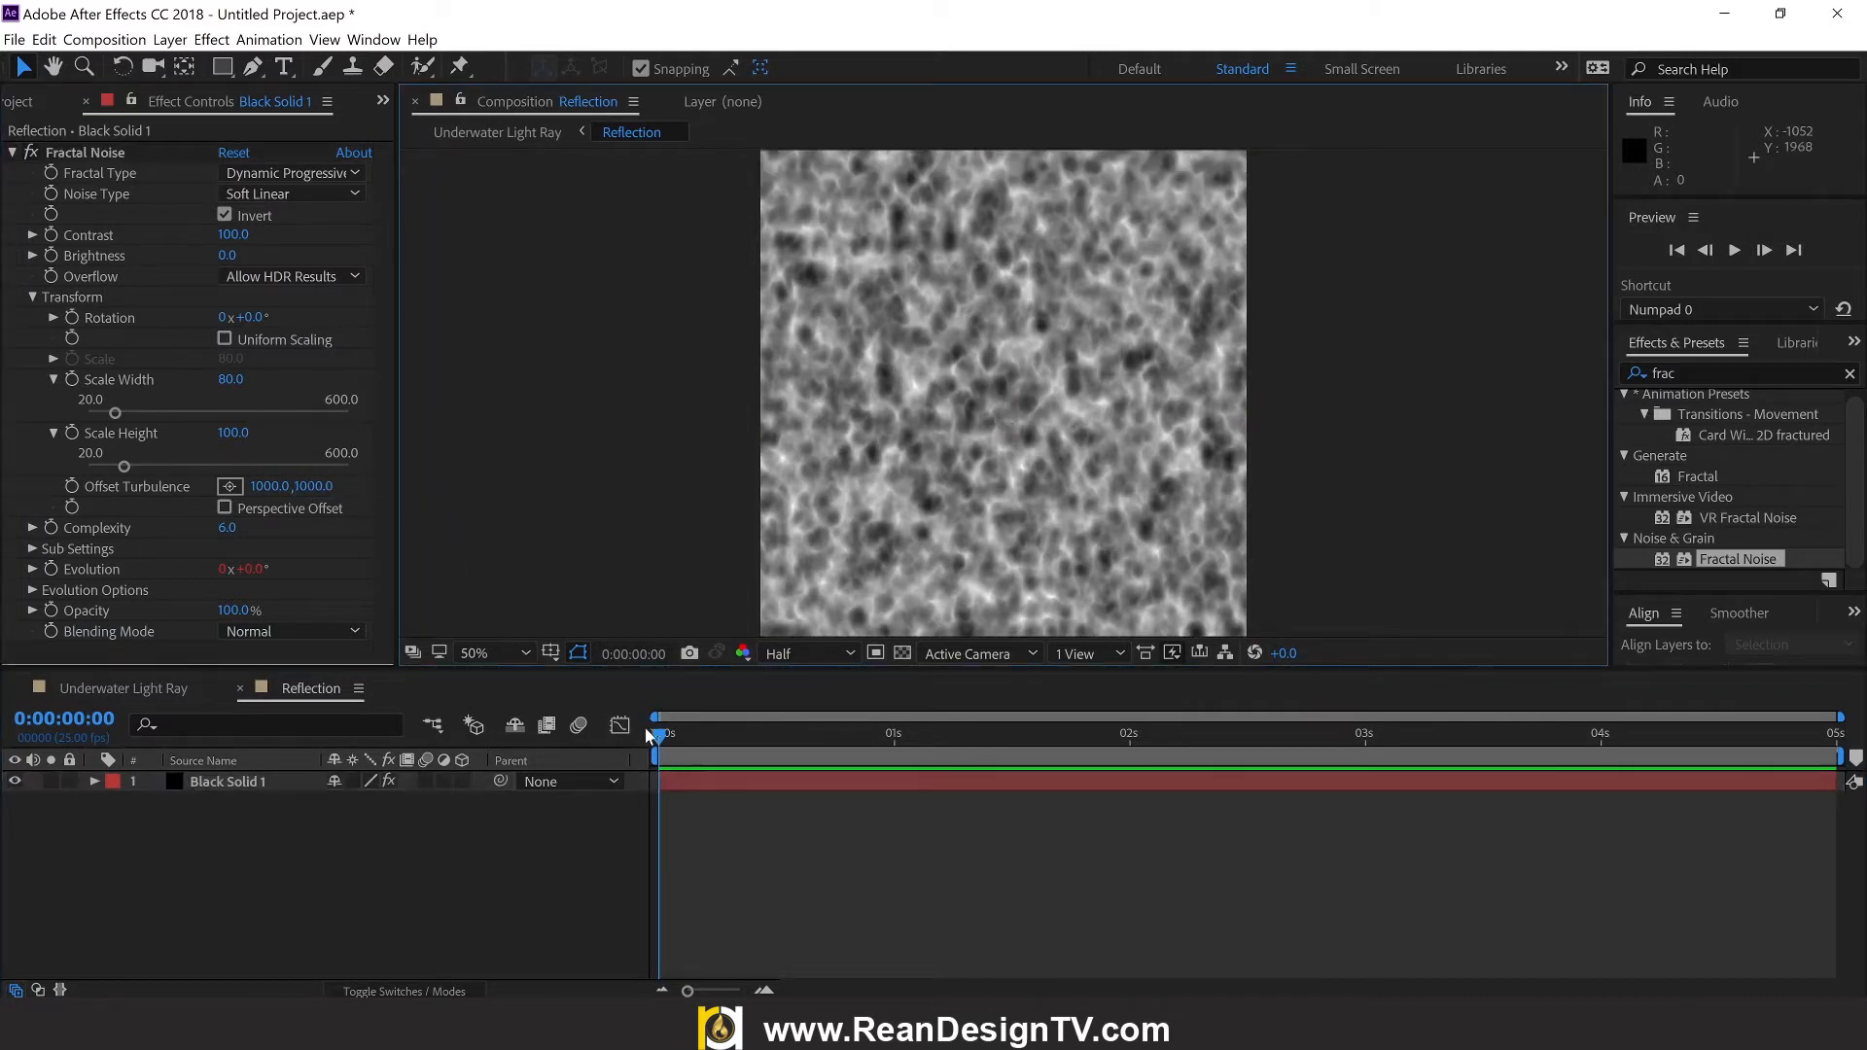
Step: Keyframe Offset Turbulence at 0 s, and set its vertical value to 1500 at 1 s
click(72, 486)
drag(659, 744, 895, 748)
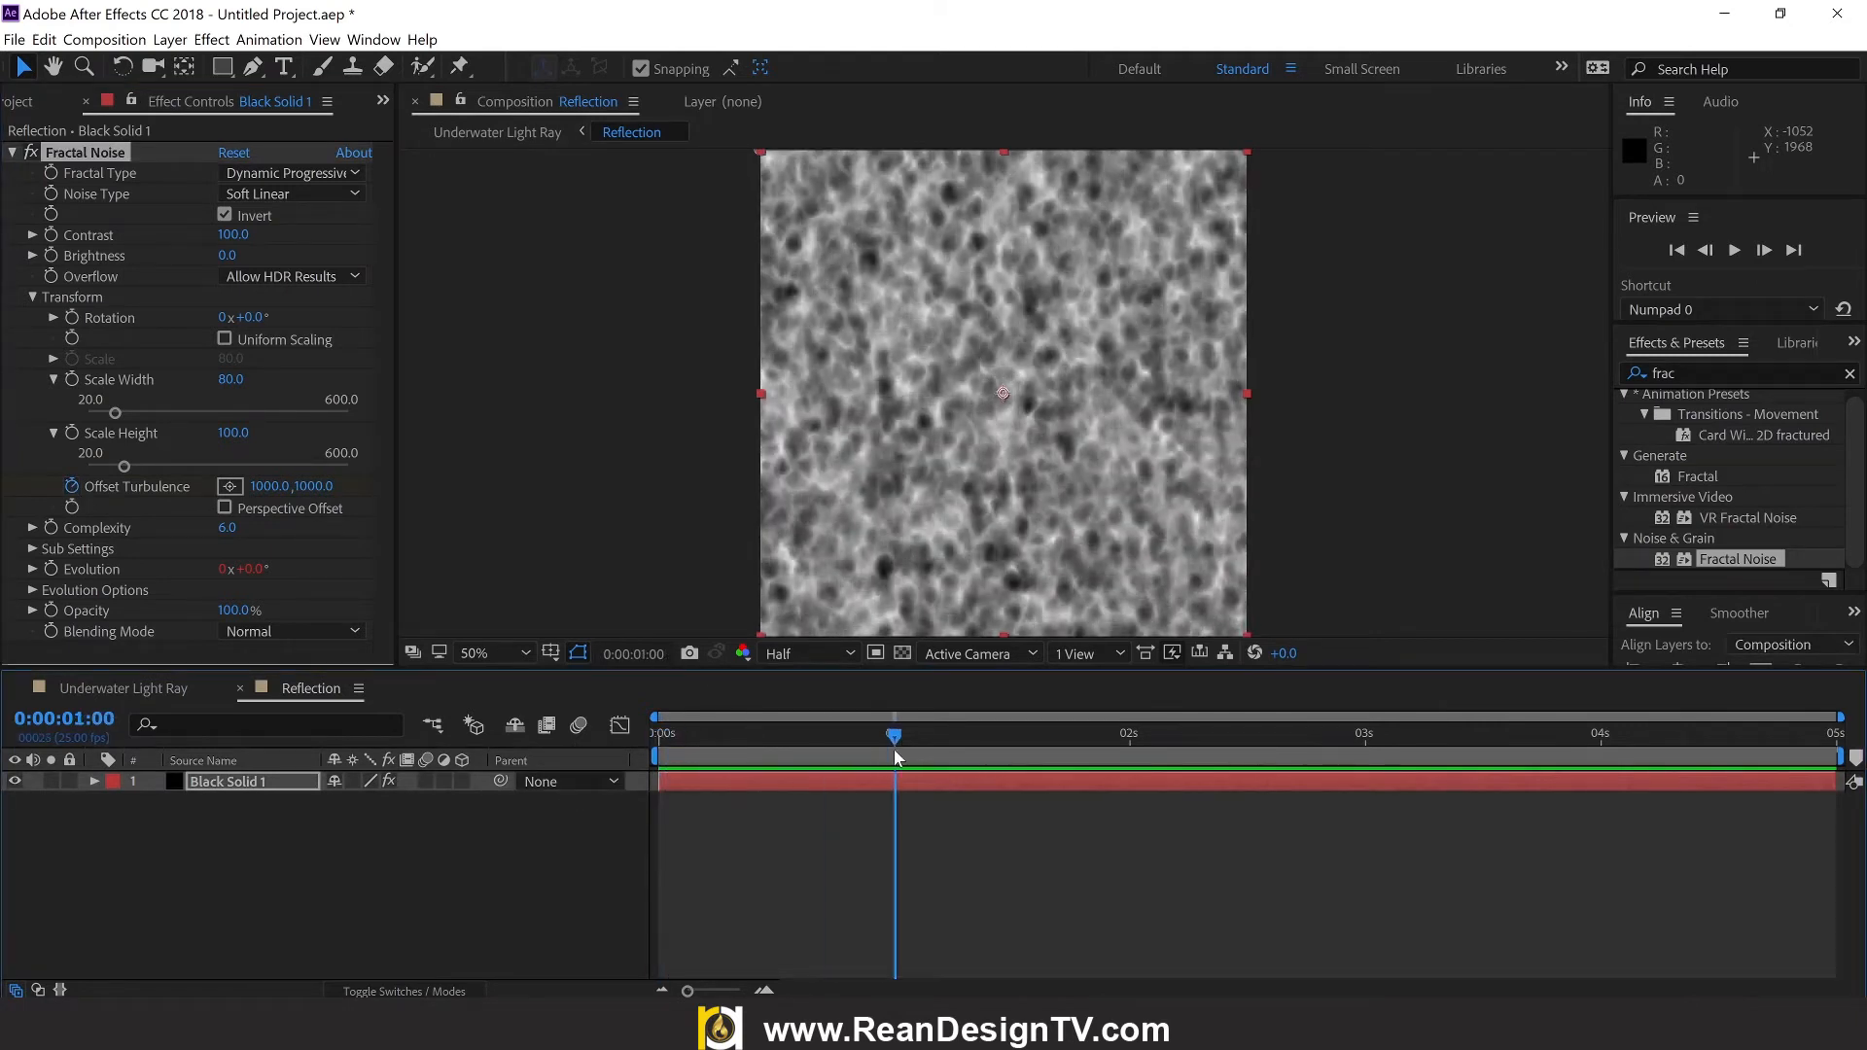
click(317, 485)
text(1)
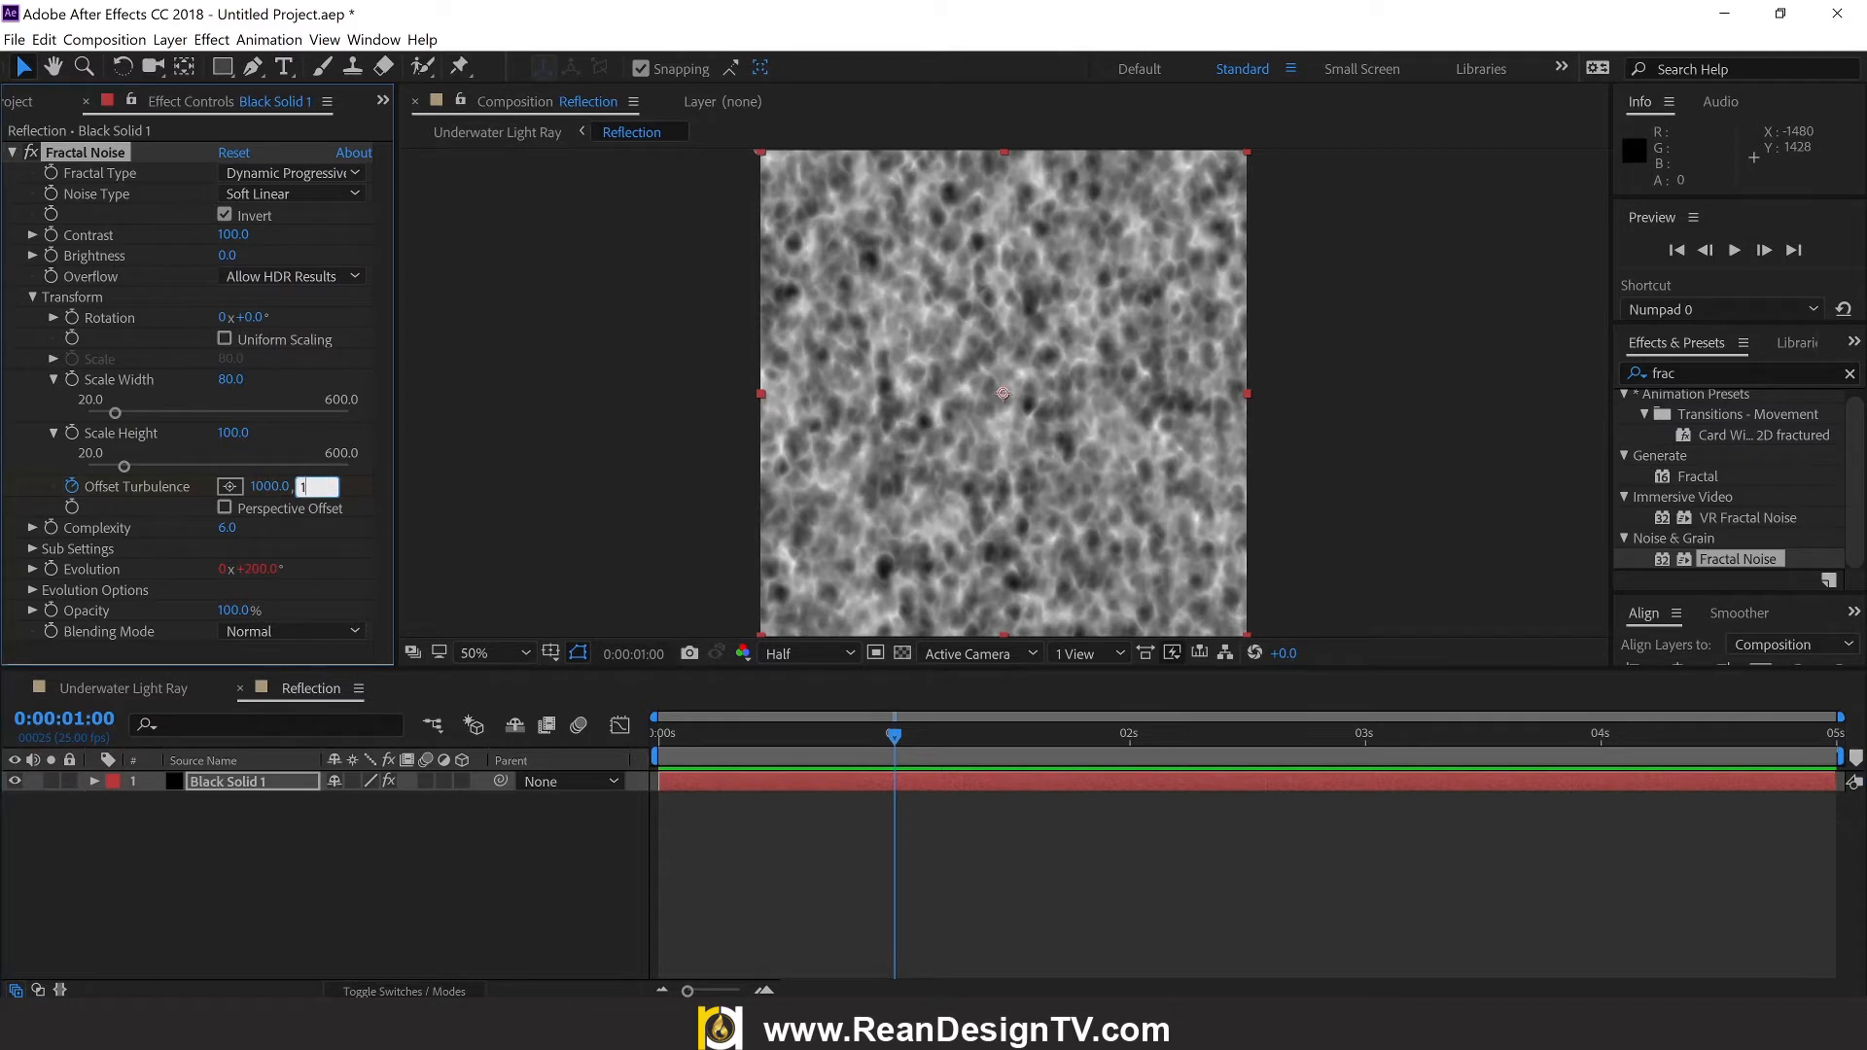
text(500)
click(528, 469)
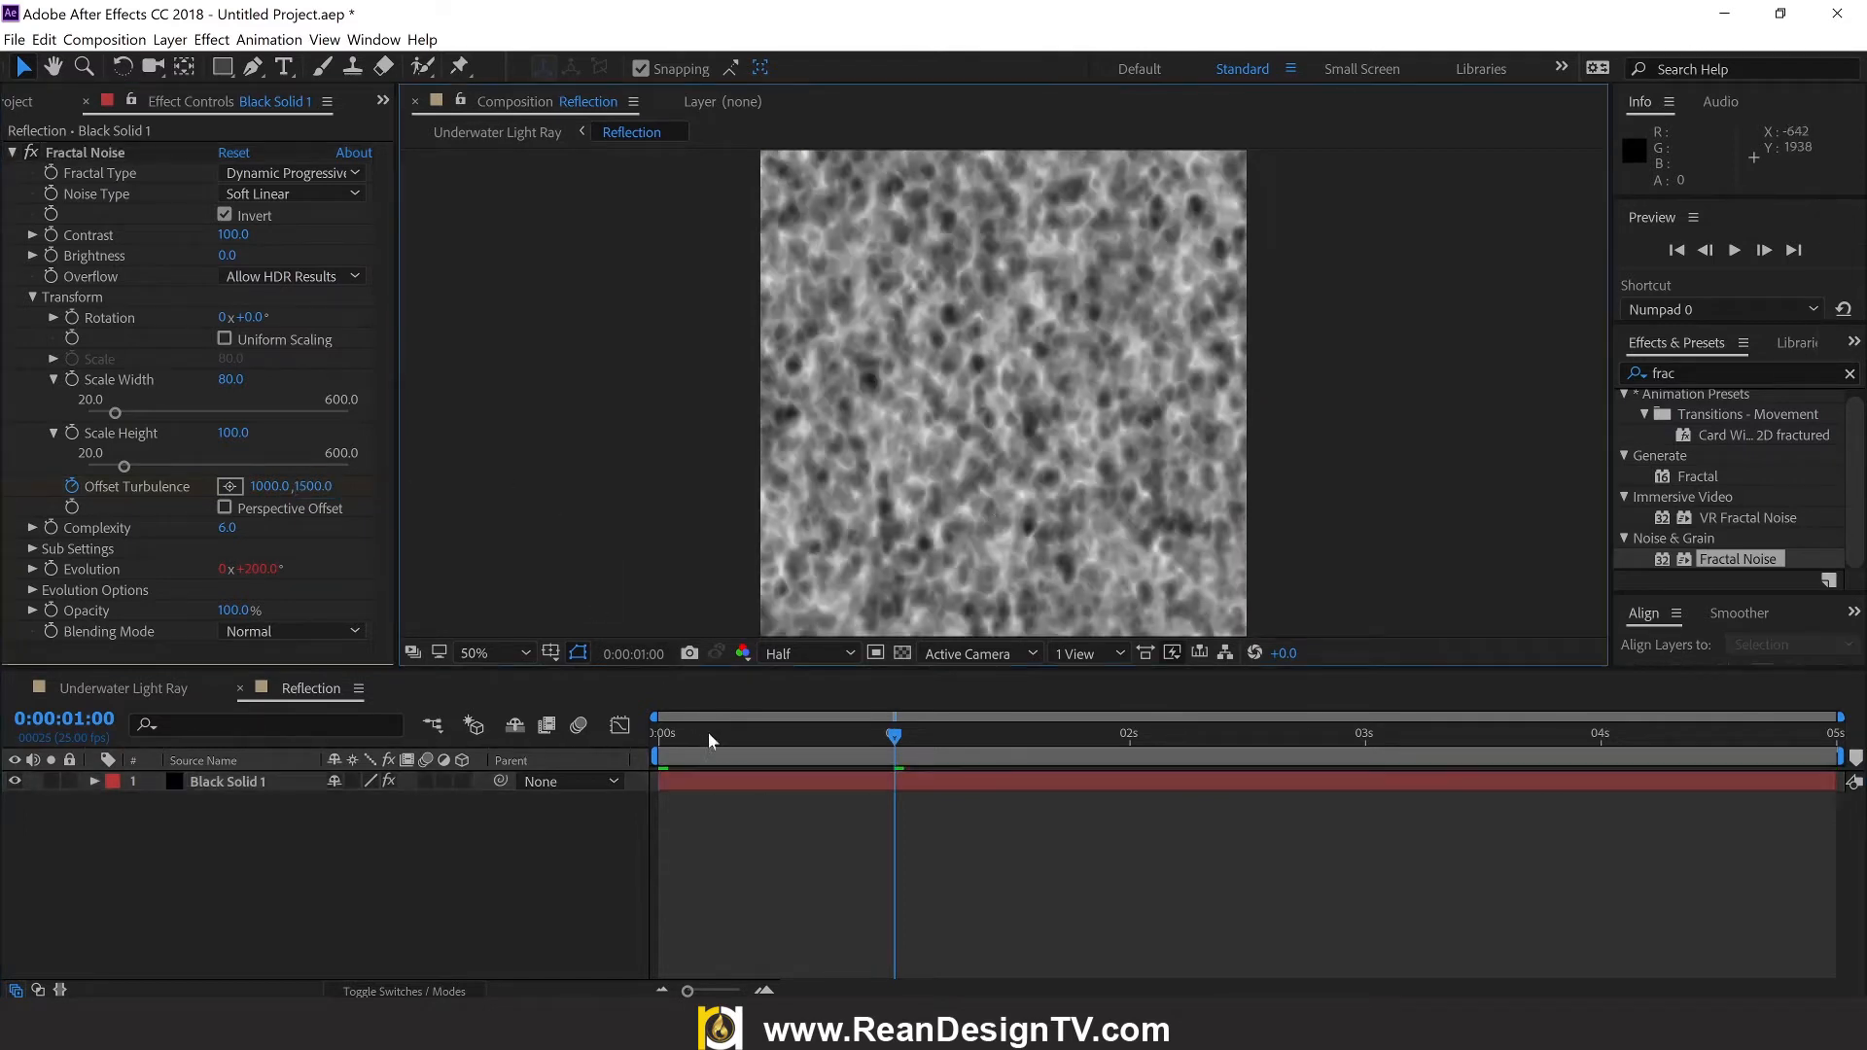
Step: Reveal the black solid's keyframes in the timeline and play the Offset Turbulence animation from the start
drag(739, 739, 591, 727)
click(764, 781)
key(u)
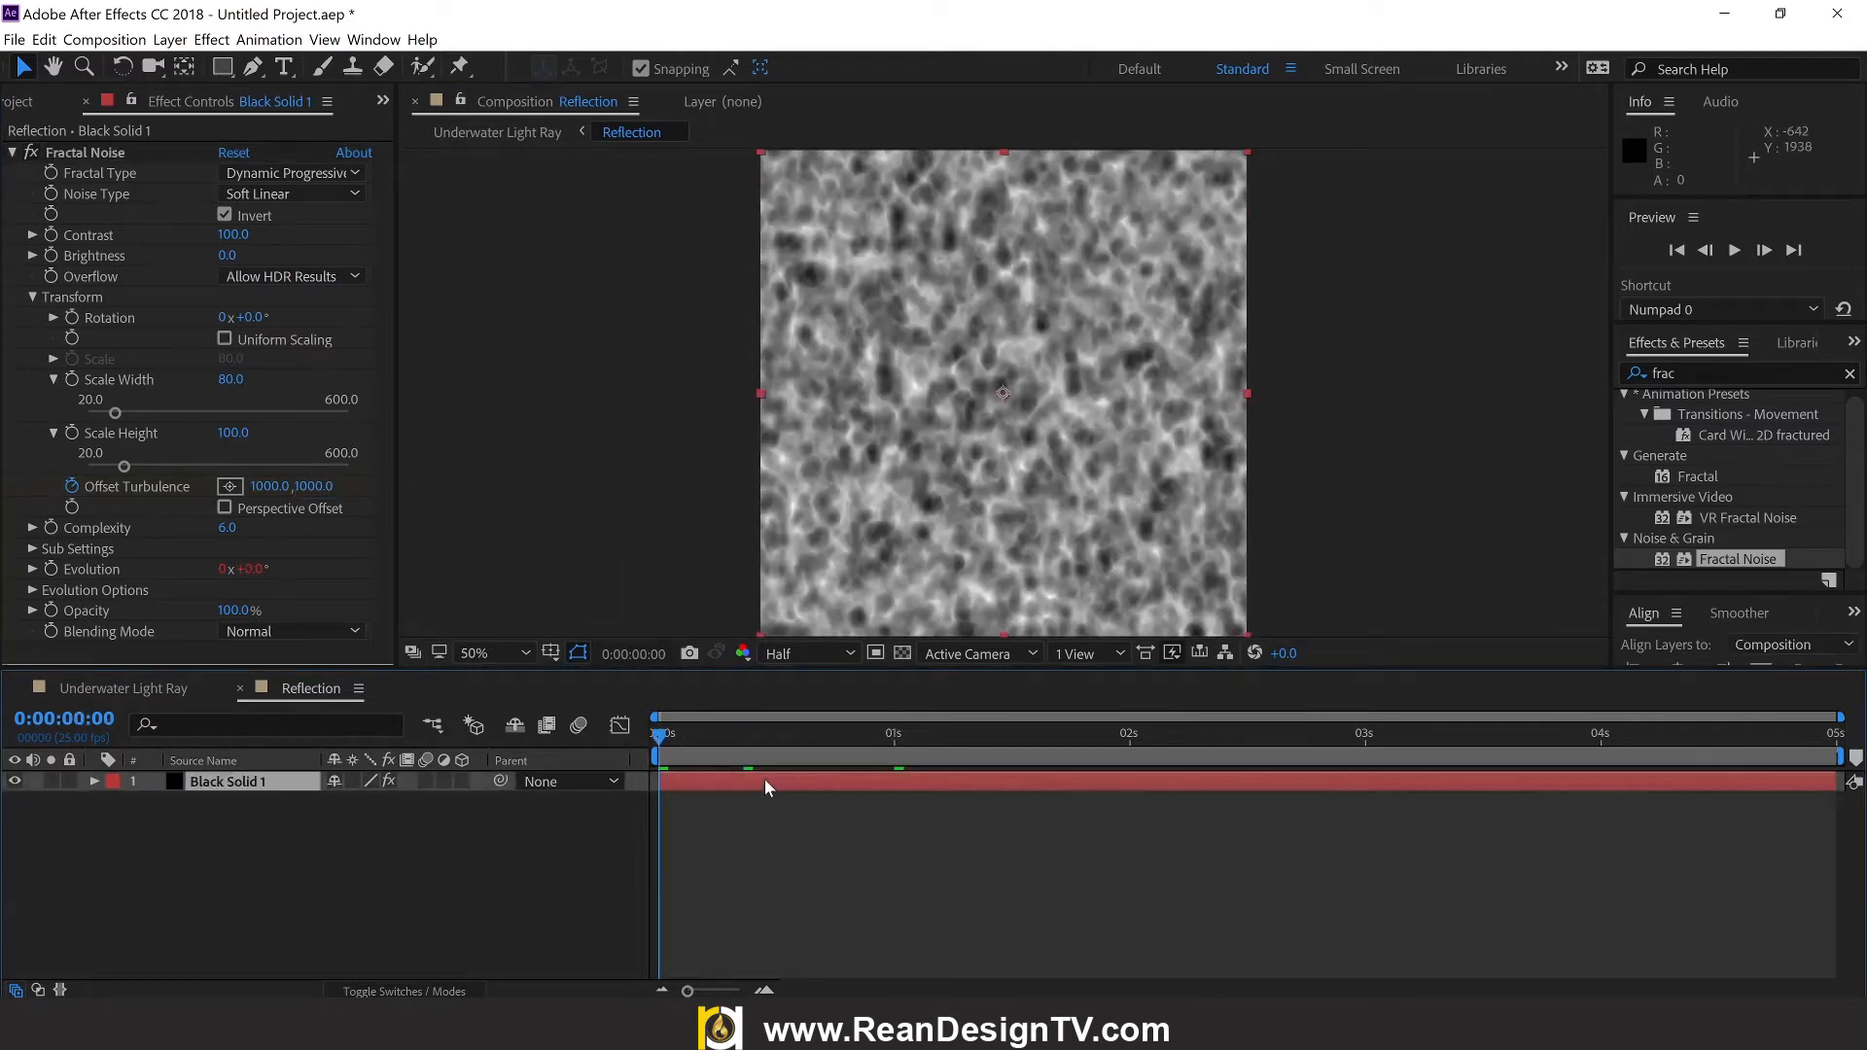
key(space)
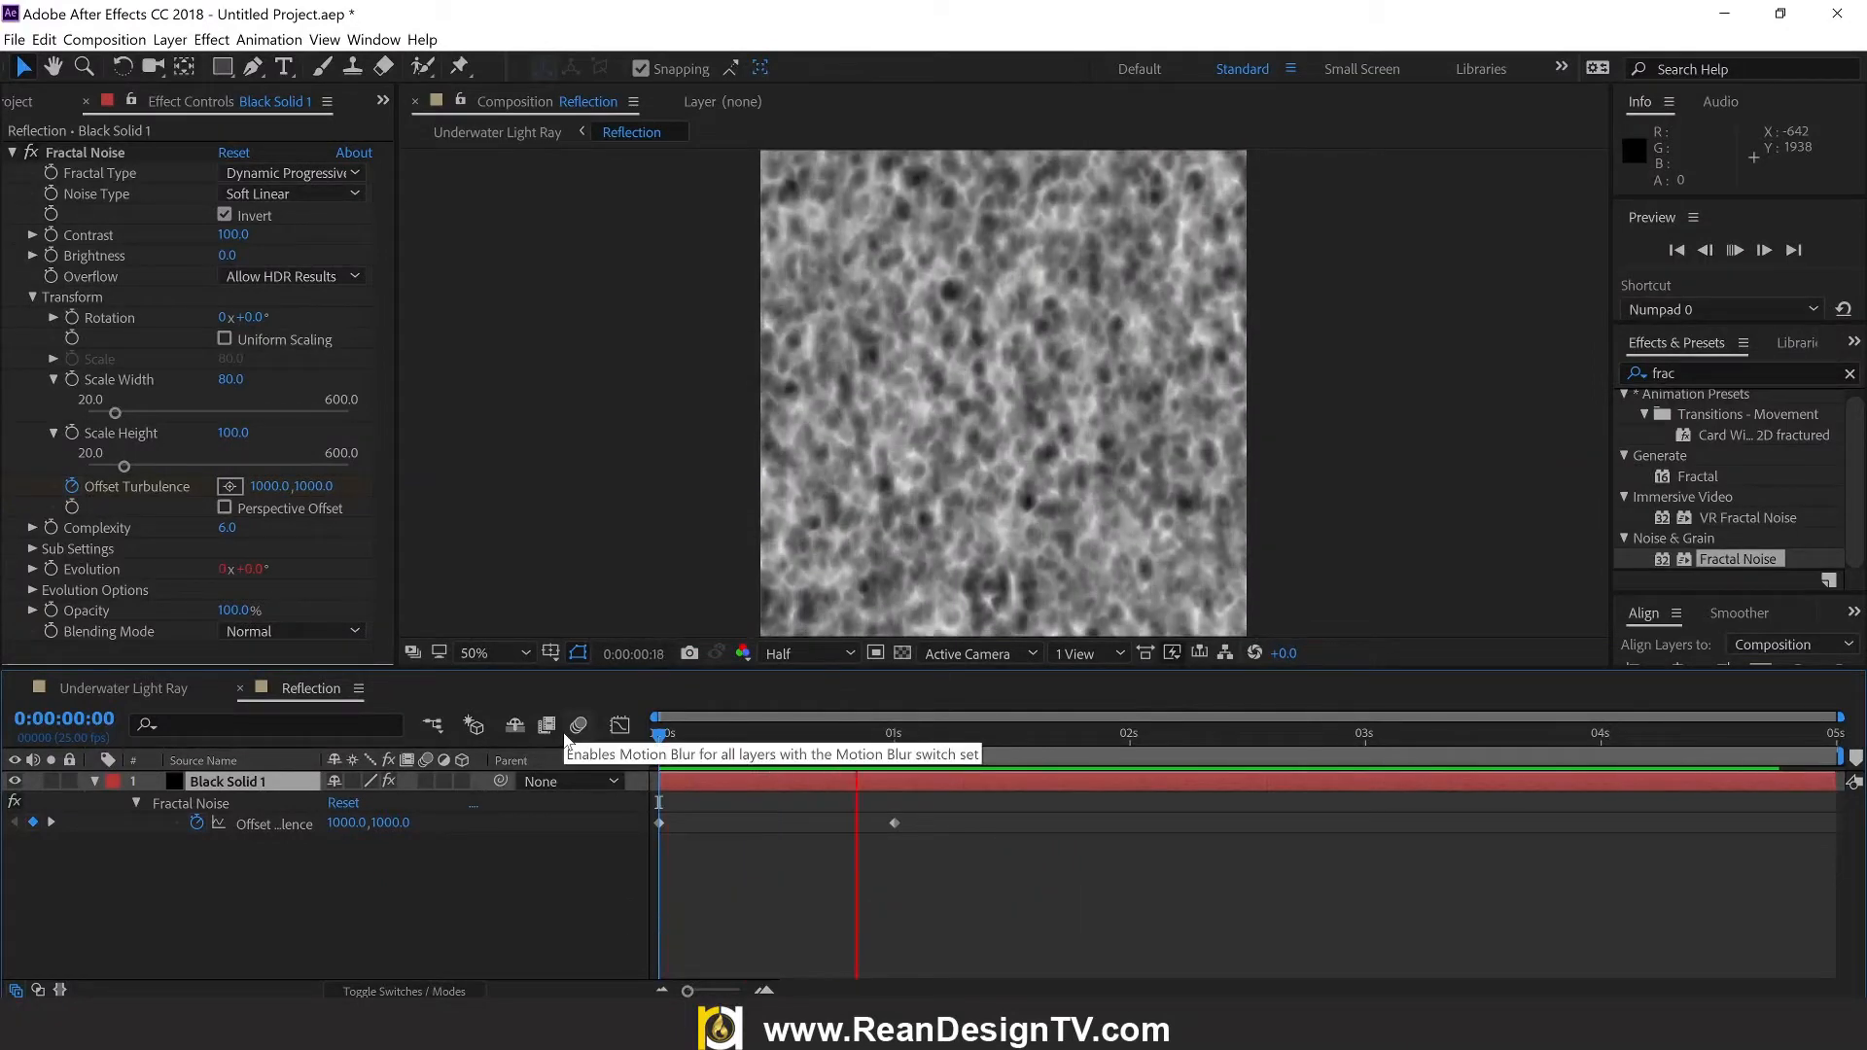
drag(714, 750, 607, 735)
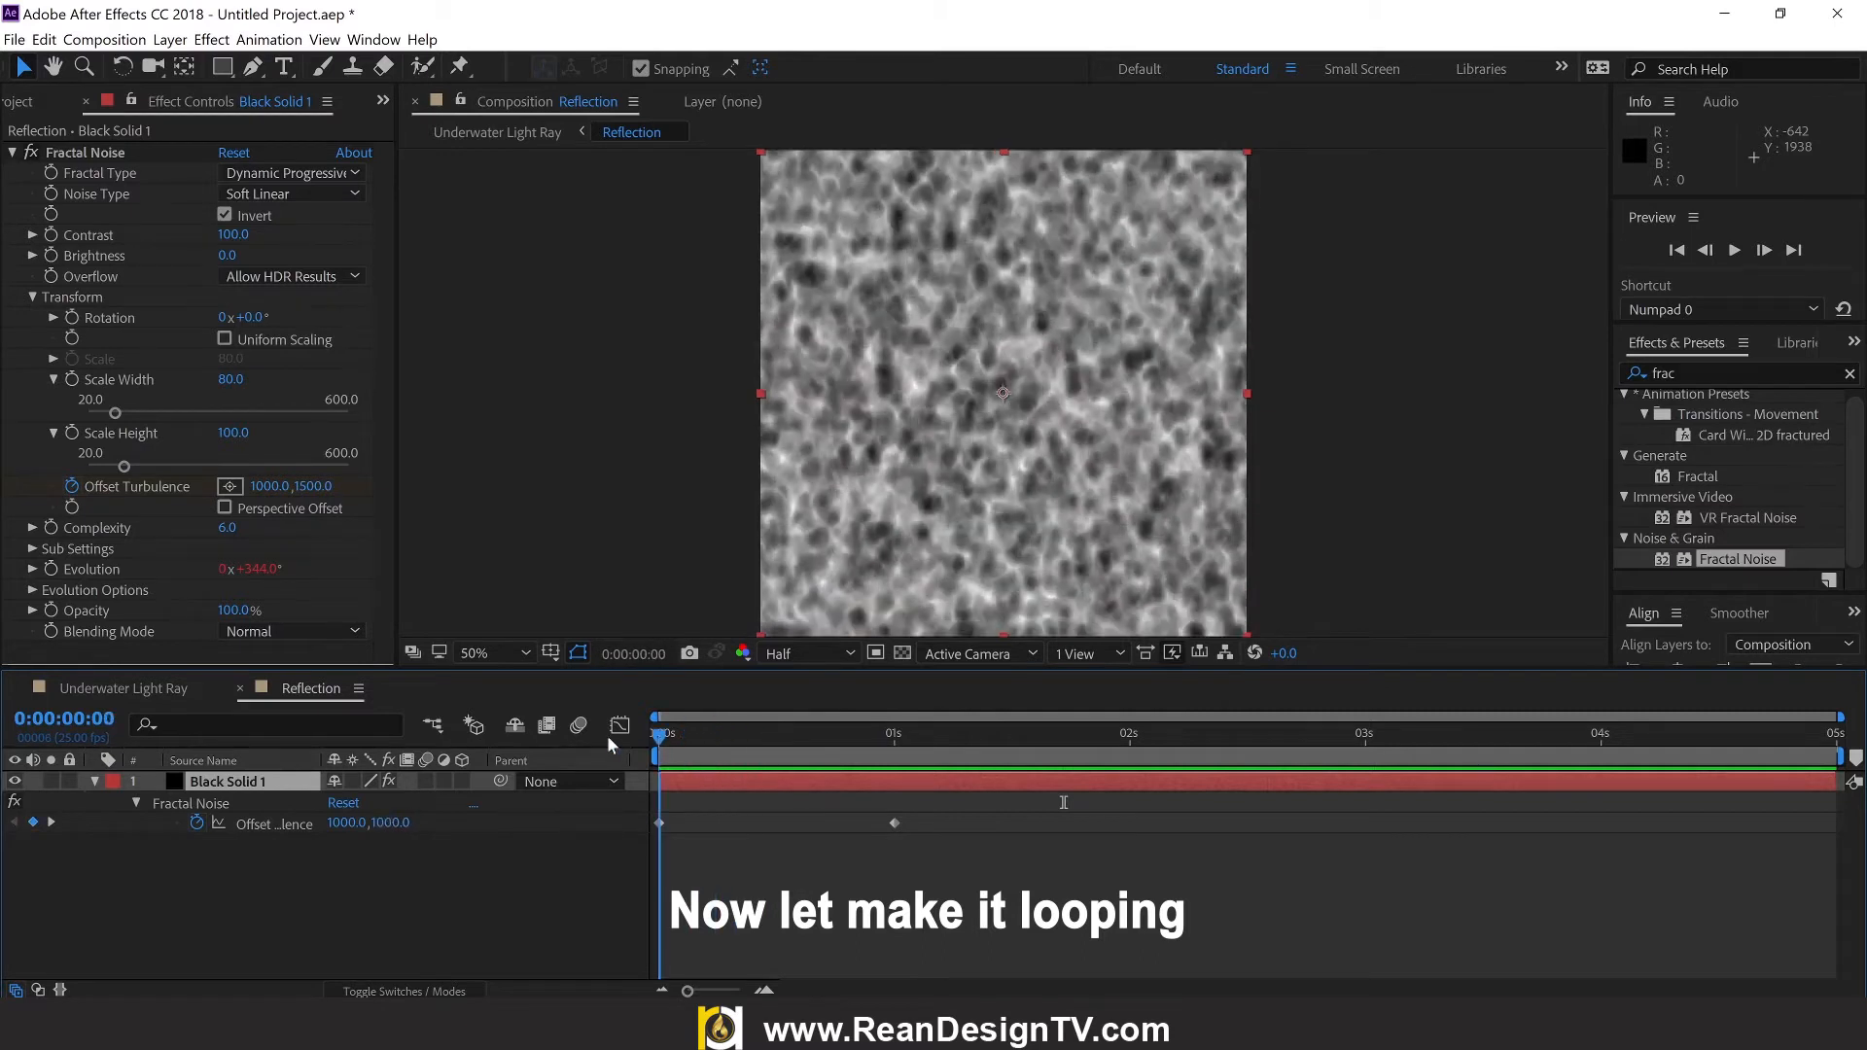
key(space)
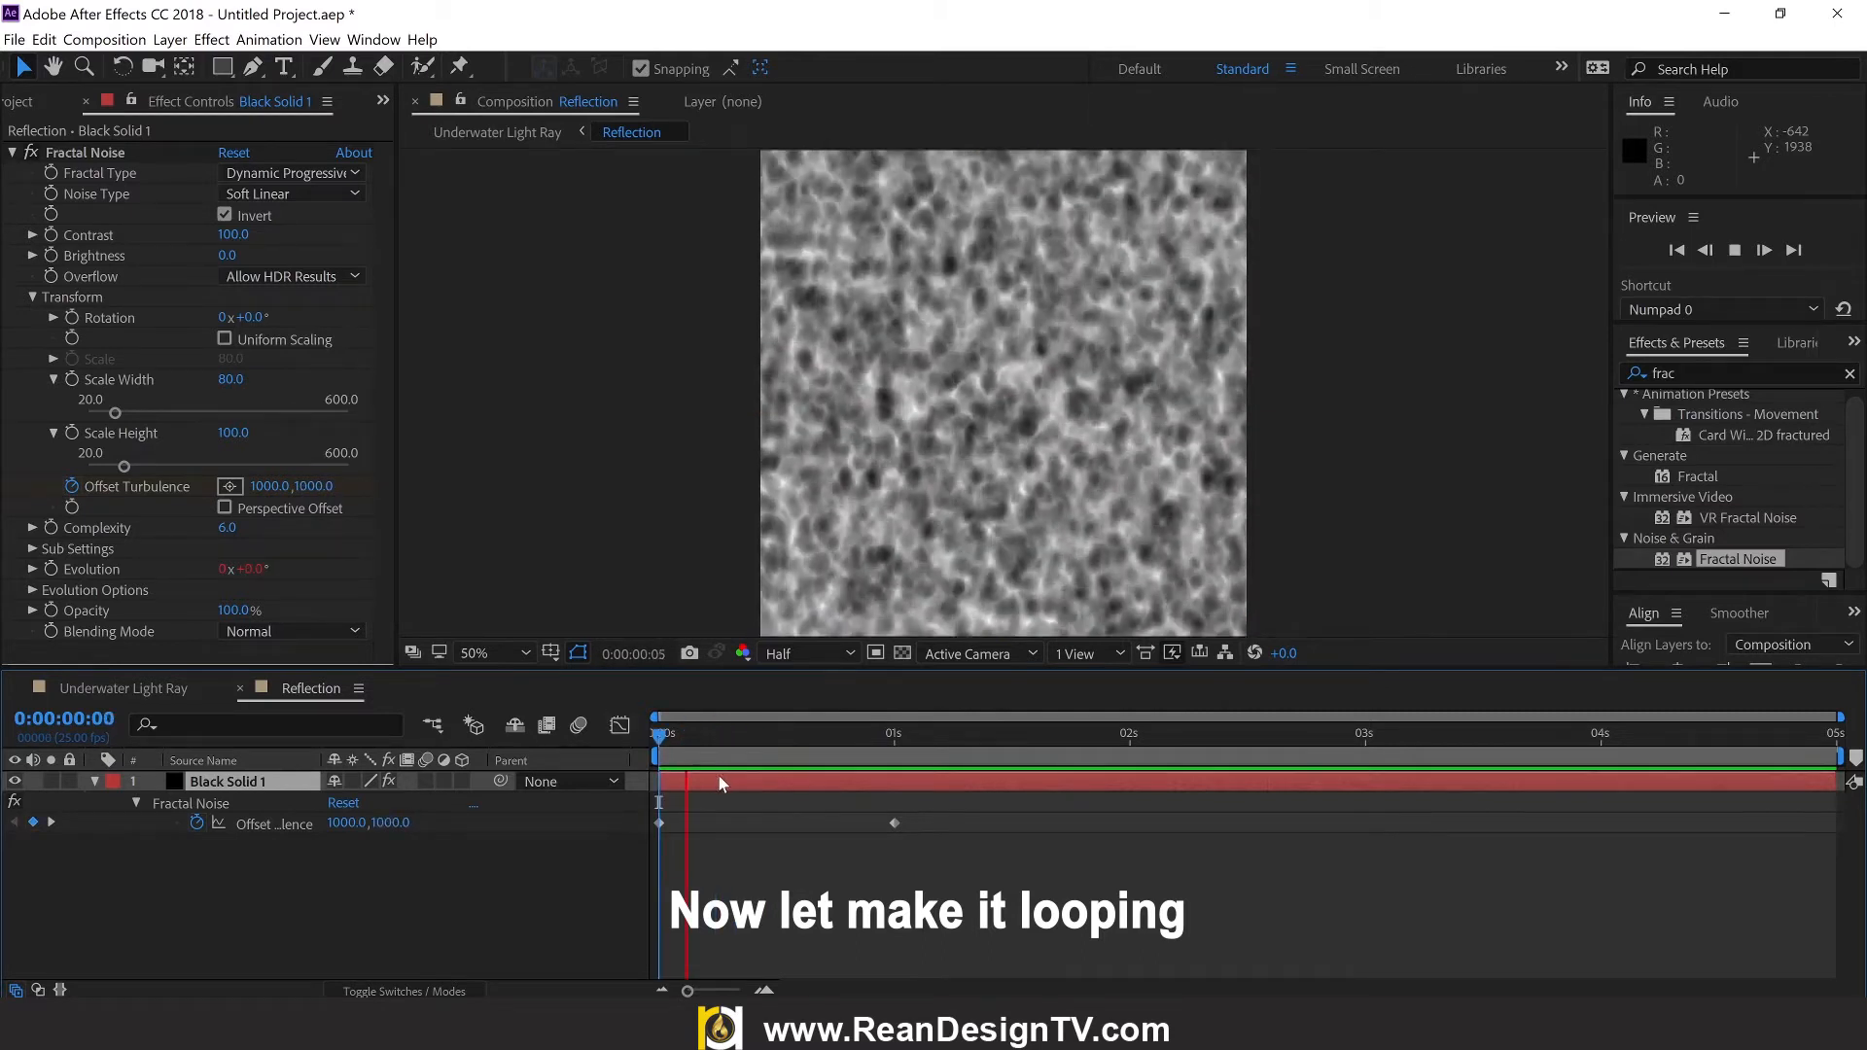
key(space)
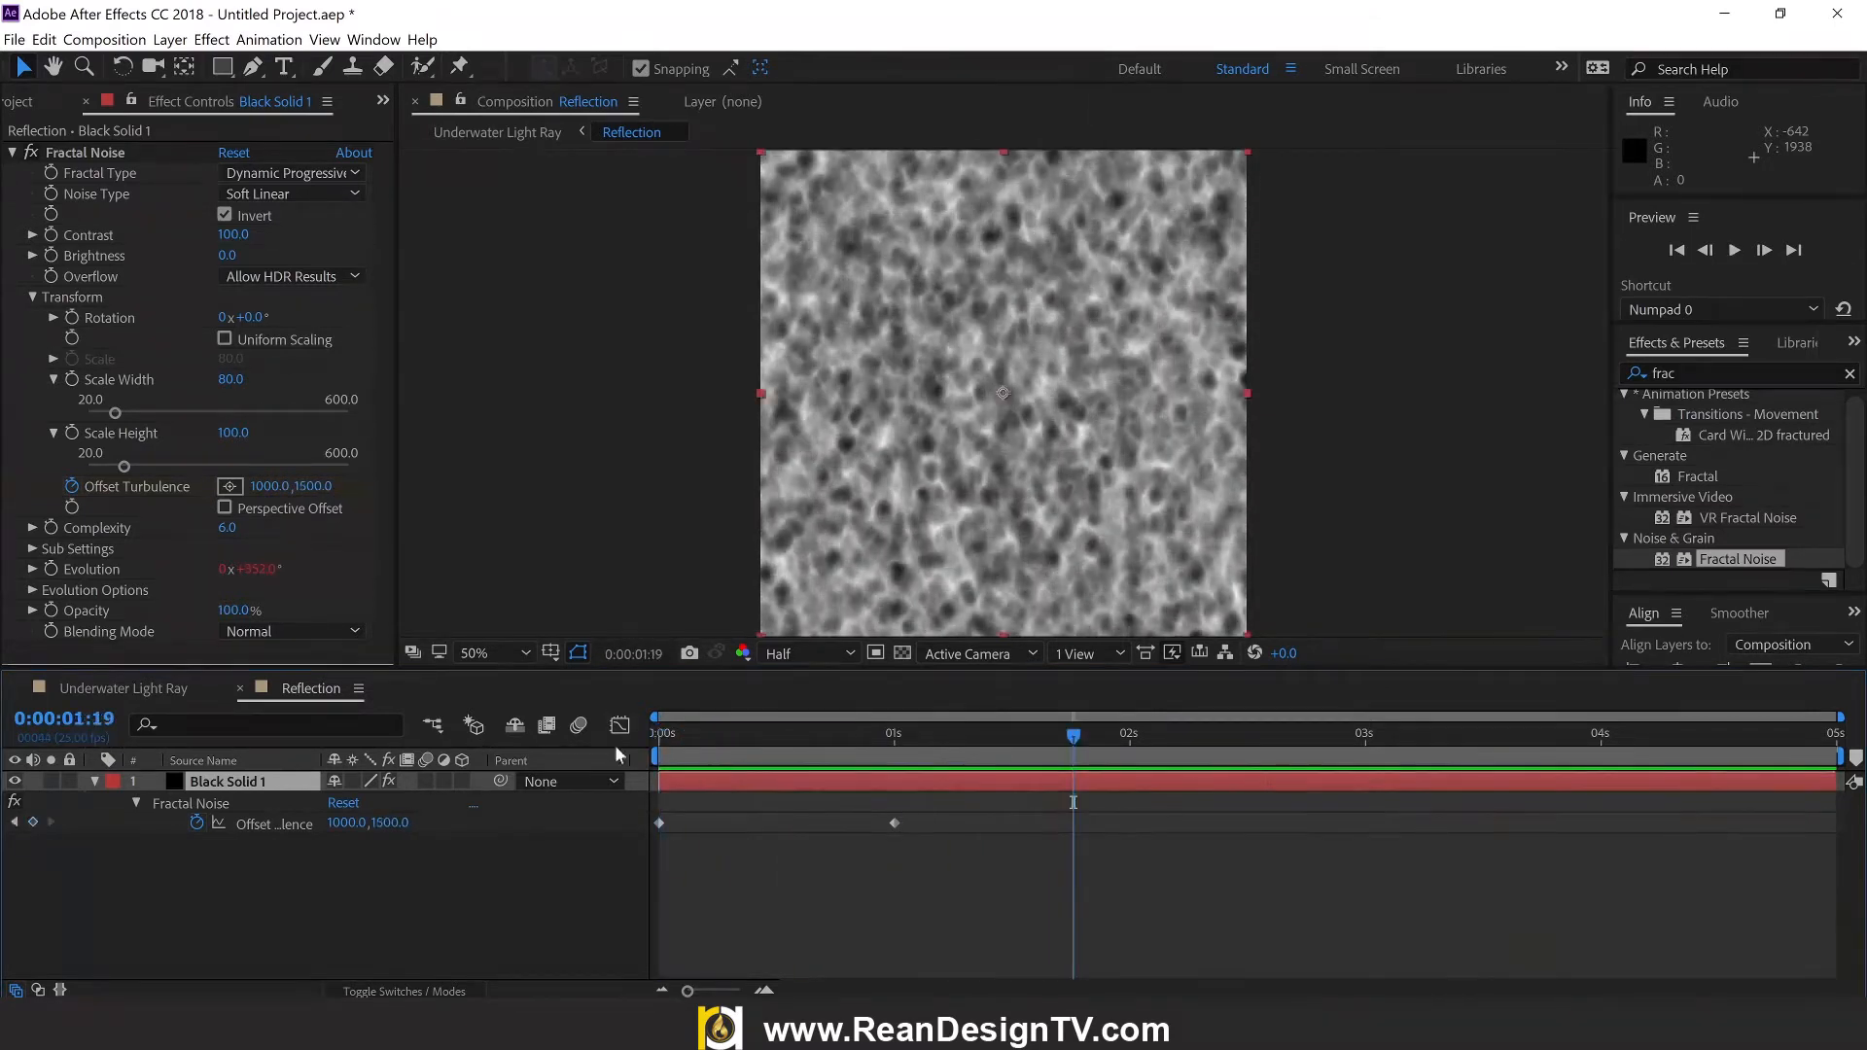
Step: Add the expression loopOut("offset") to the Offset Turbulence property so its motion continues past the last keyframe
alt+click(70, 486)
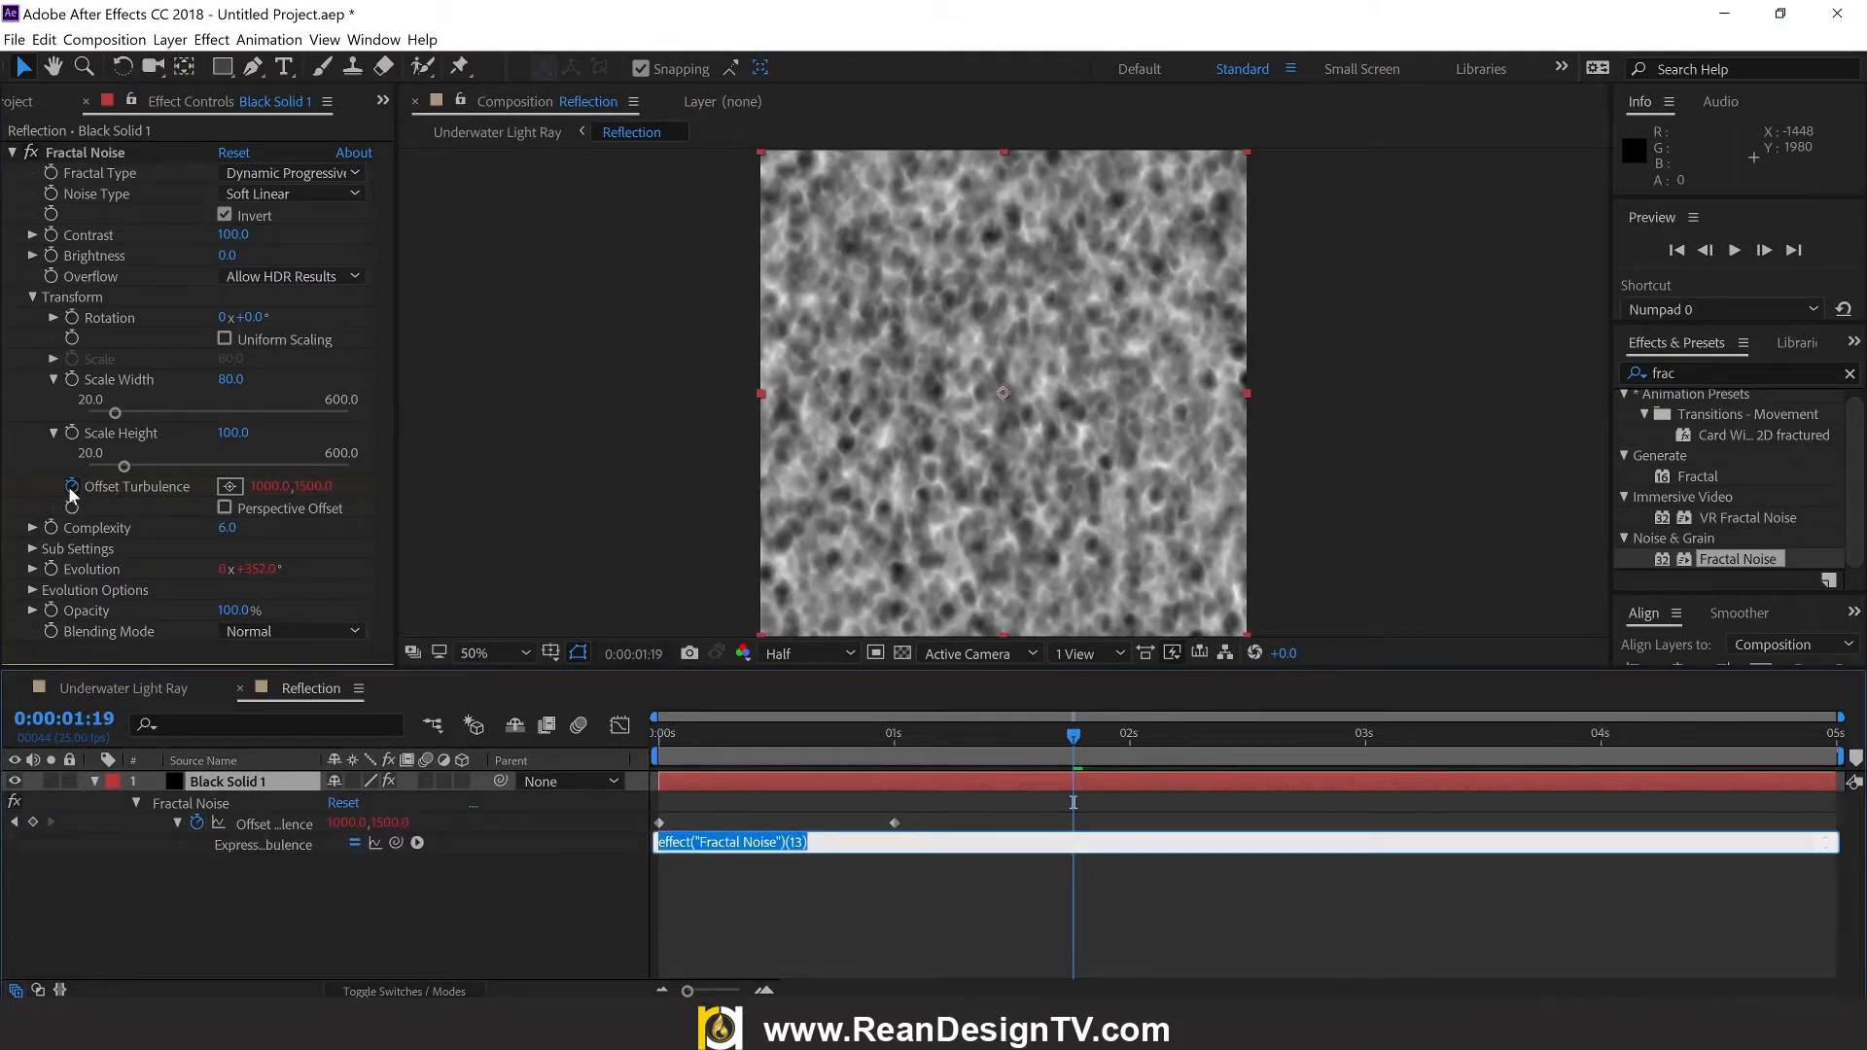
key(BackSpace)
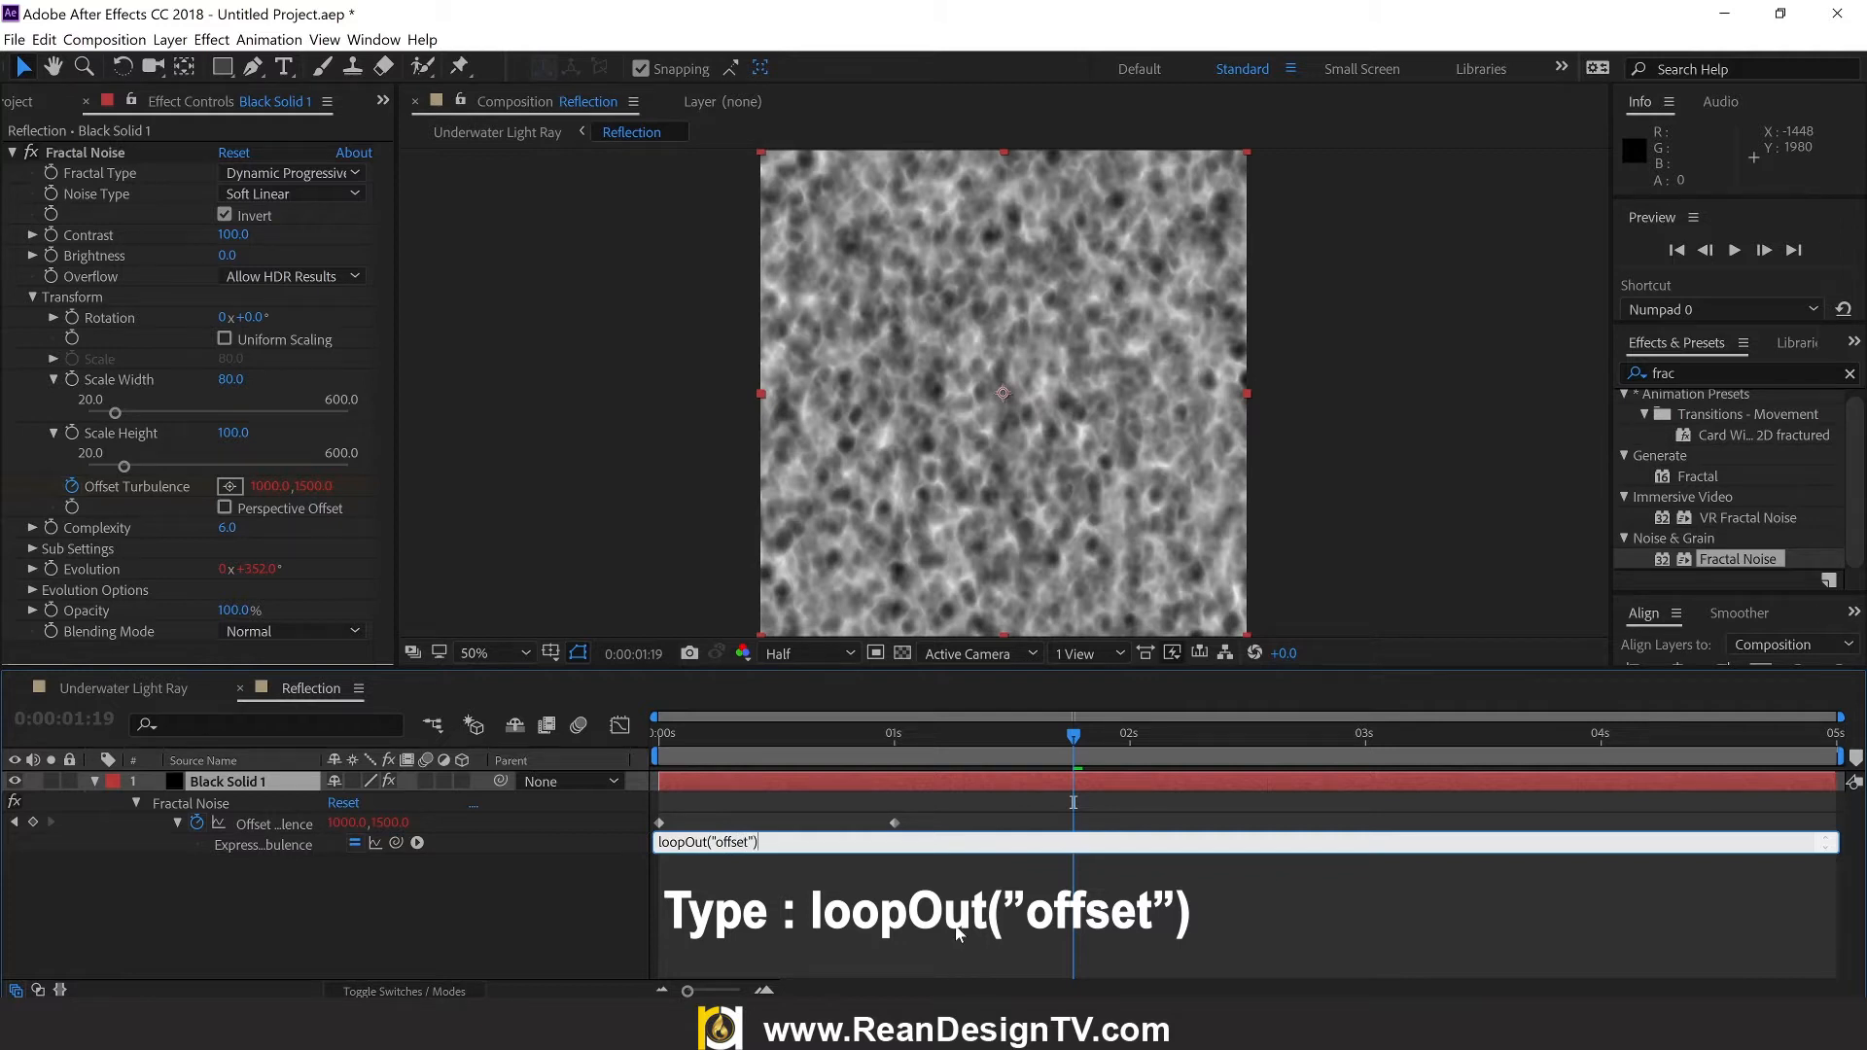
drag(851, 849, 616, 846)
click(750, 882)
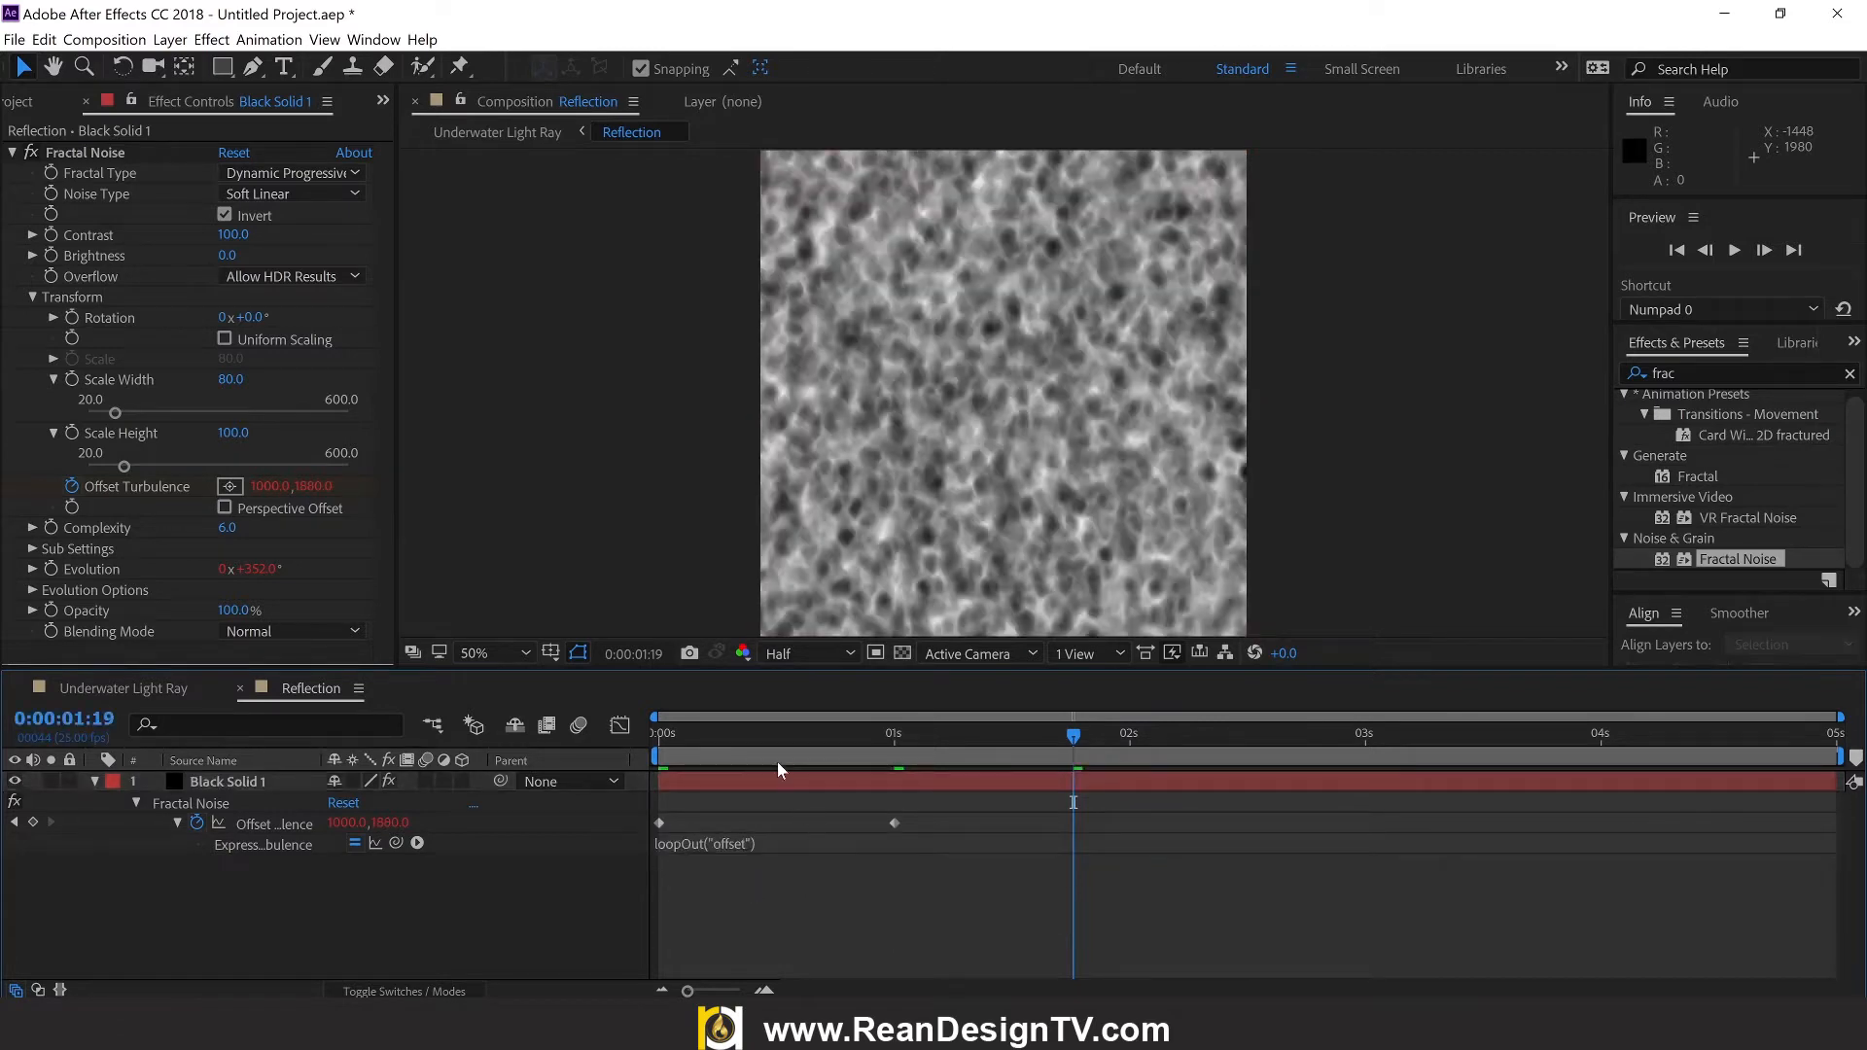
Step: Play the looped Offset Turbulence animation from the start and collapse the black solid's properties
drag(770, 736, 545, 754)
key(space)
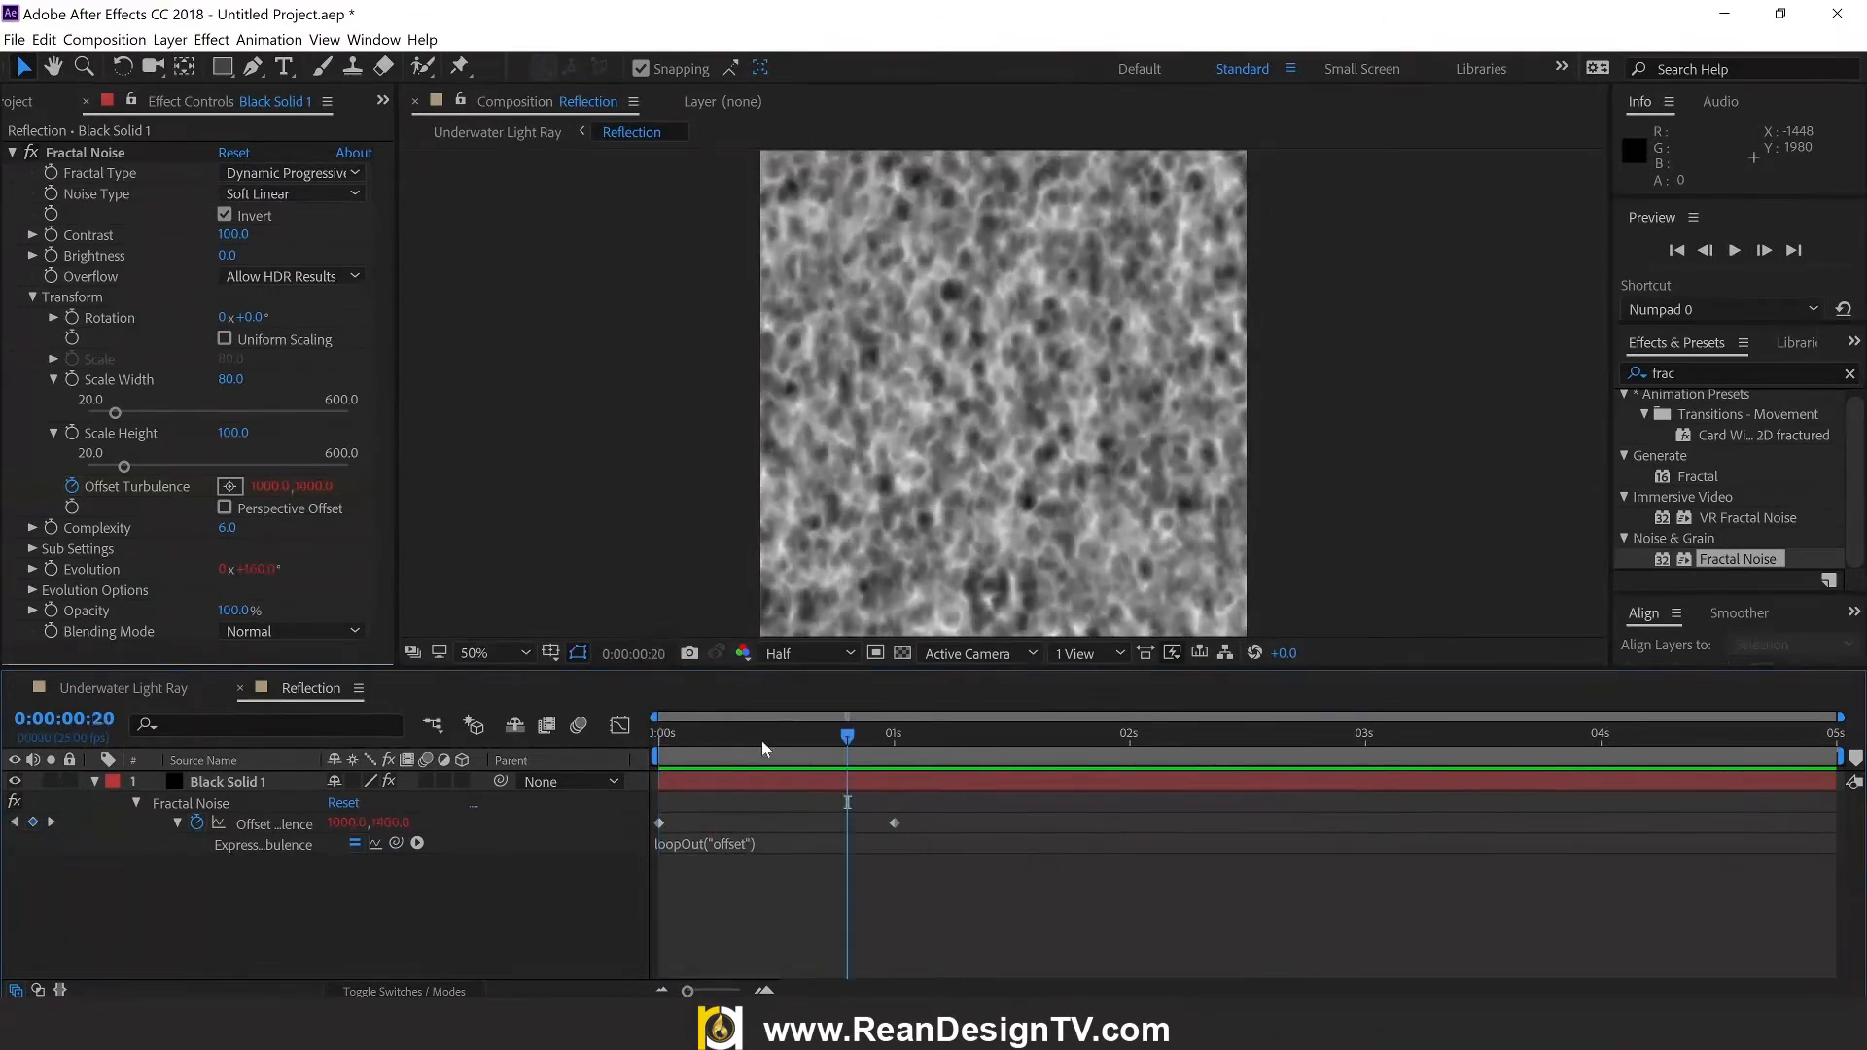
key(space)
click(94, 781)
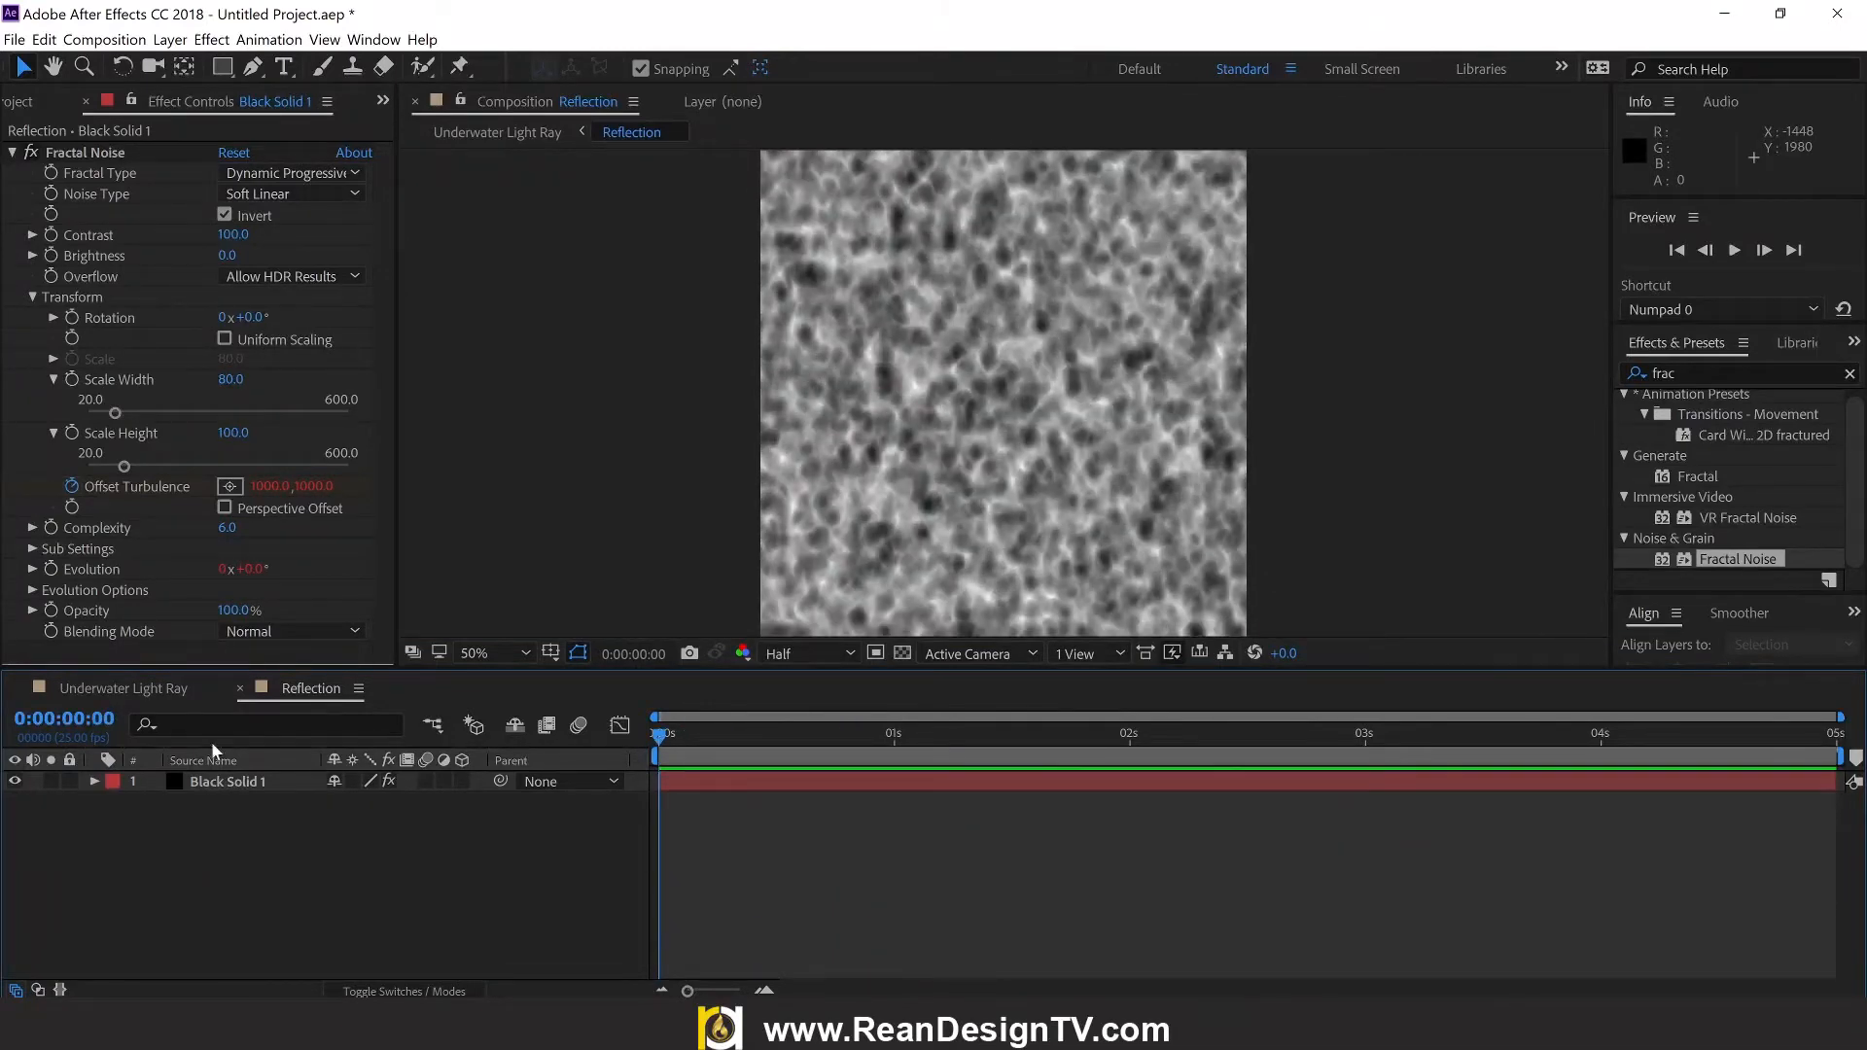
Step: Preview the animation in the Underwater Light Ray composition, with the view magnification set to Fit up to 100%
click(141, 691)
key(space)
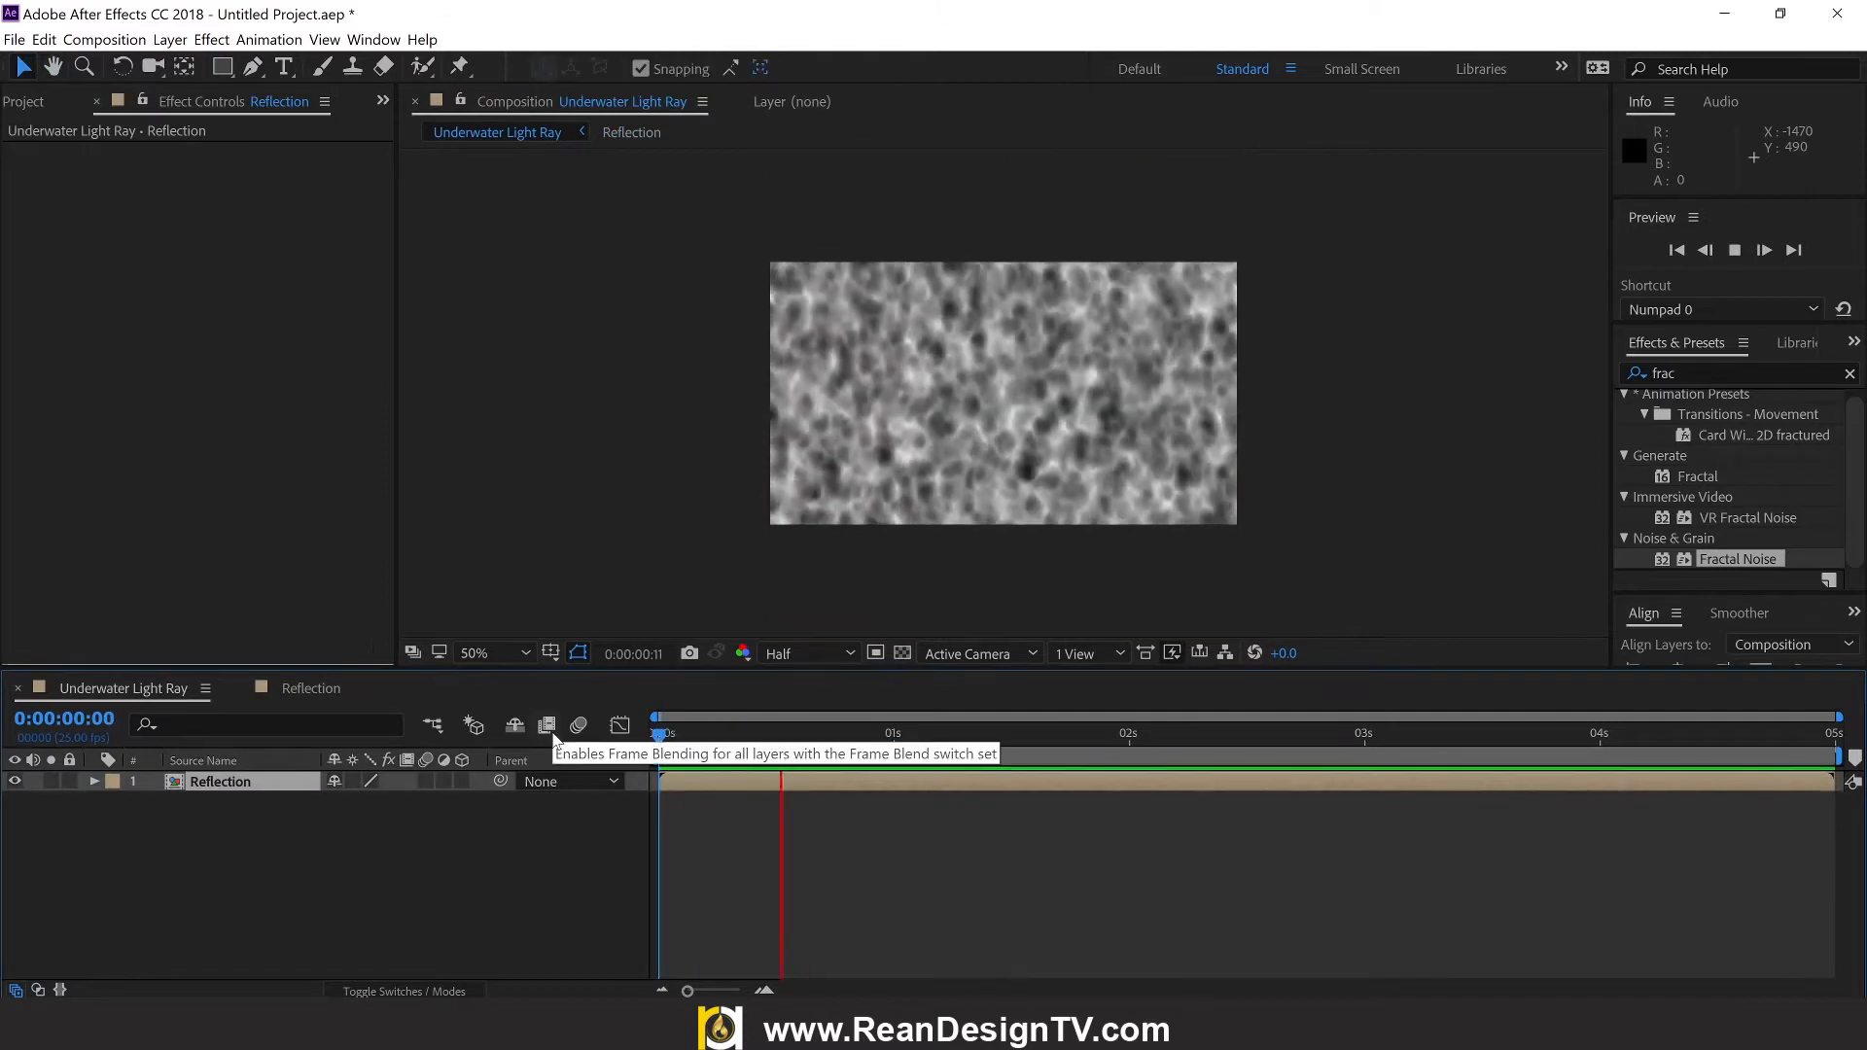
click(521, 653)
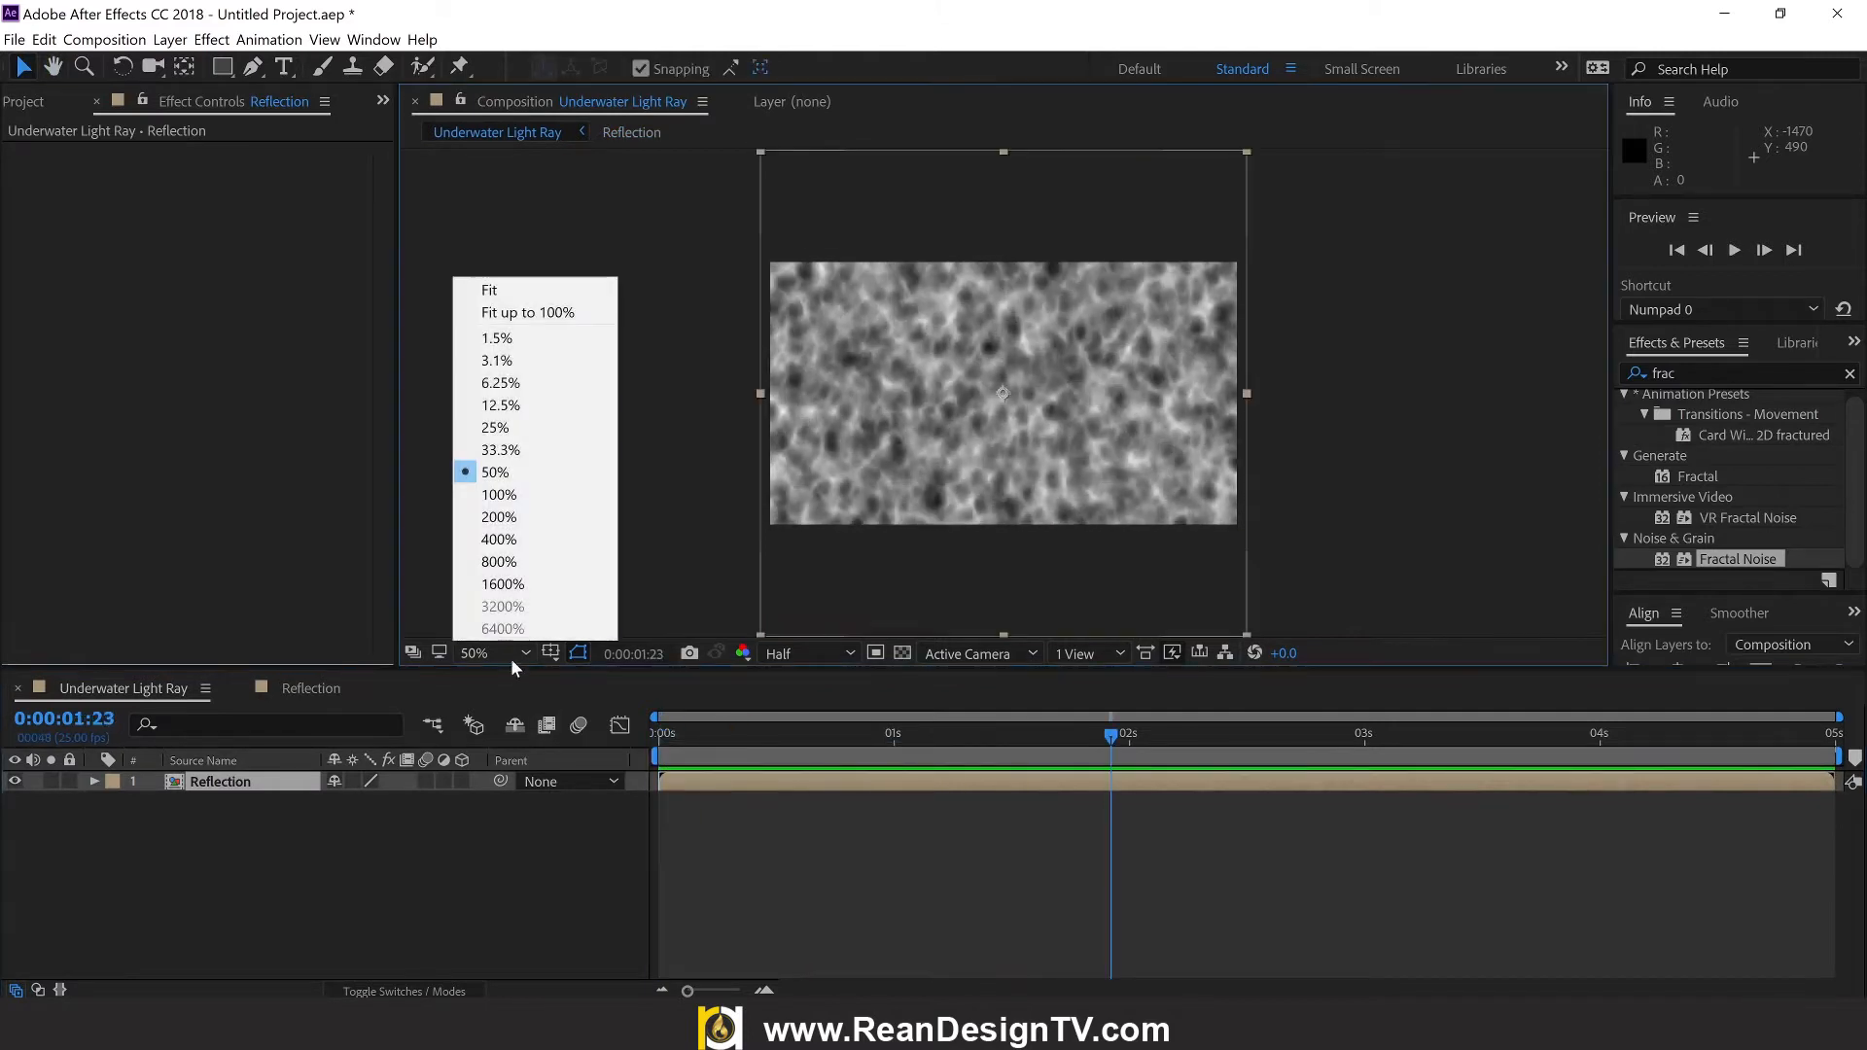
click(515, 313)
key(space)
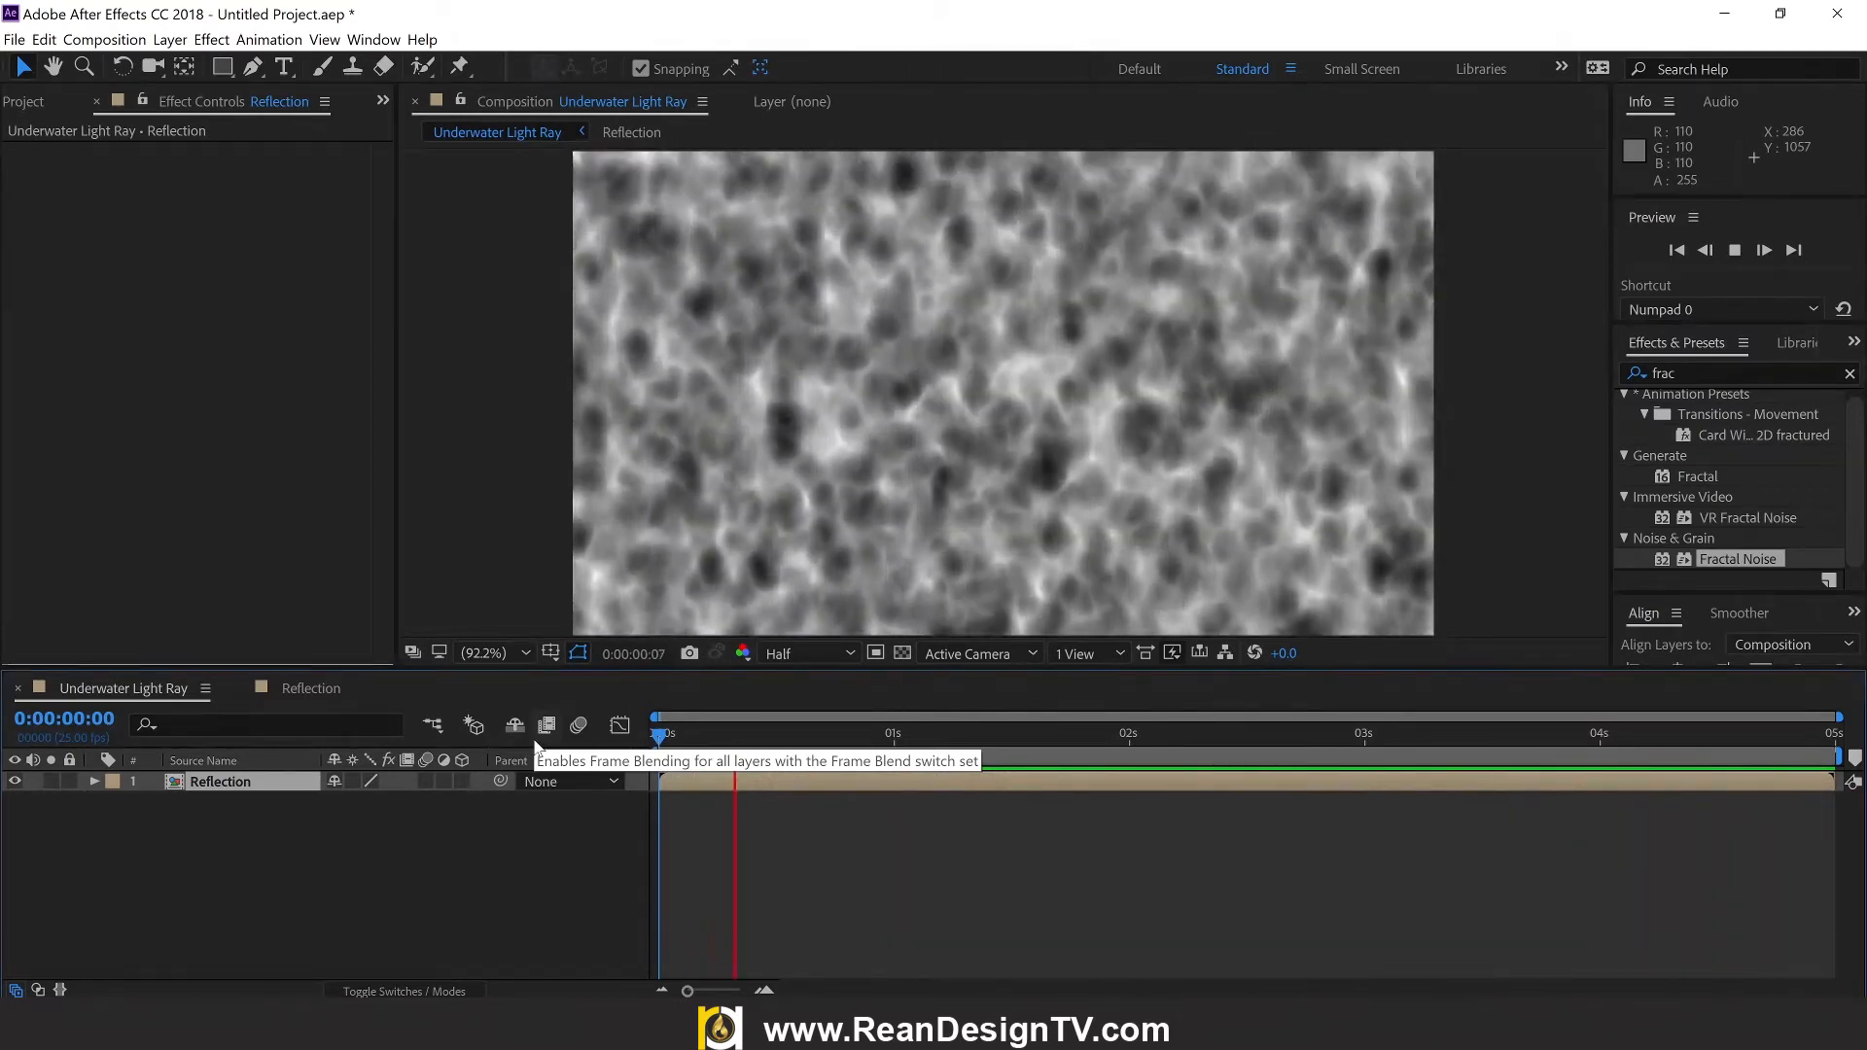
key(space)
Step: Add an elliptical mask with the Ellipse tool that fills the Reflection layer's full extent
click(274, 848)
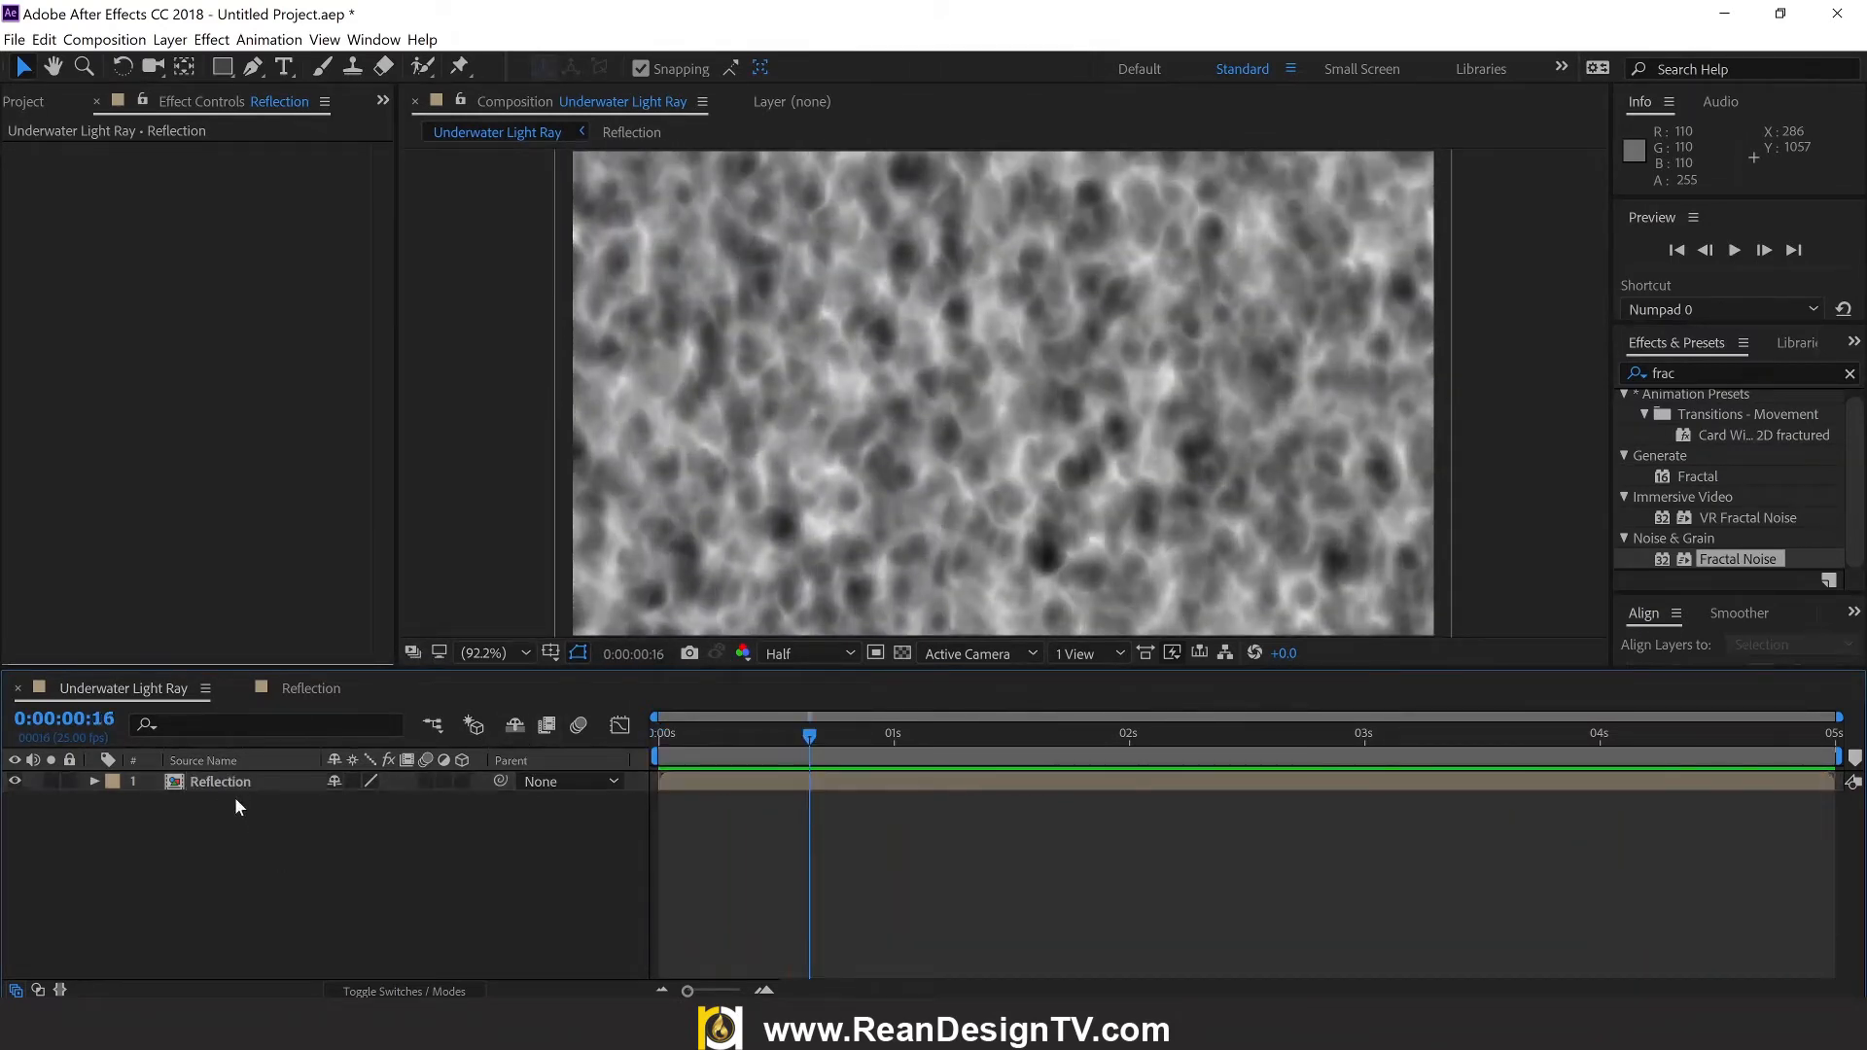
click(250, 784)
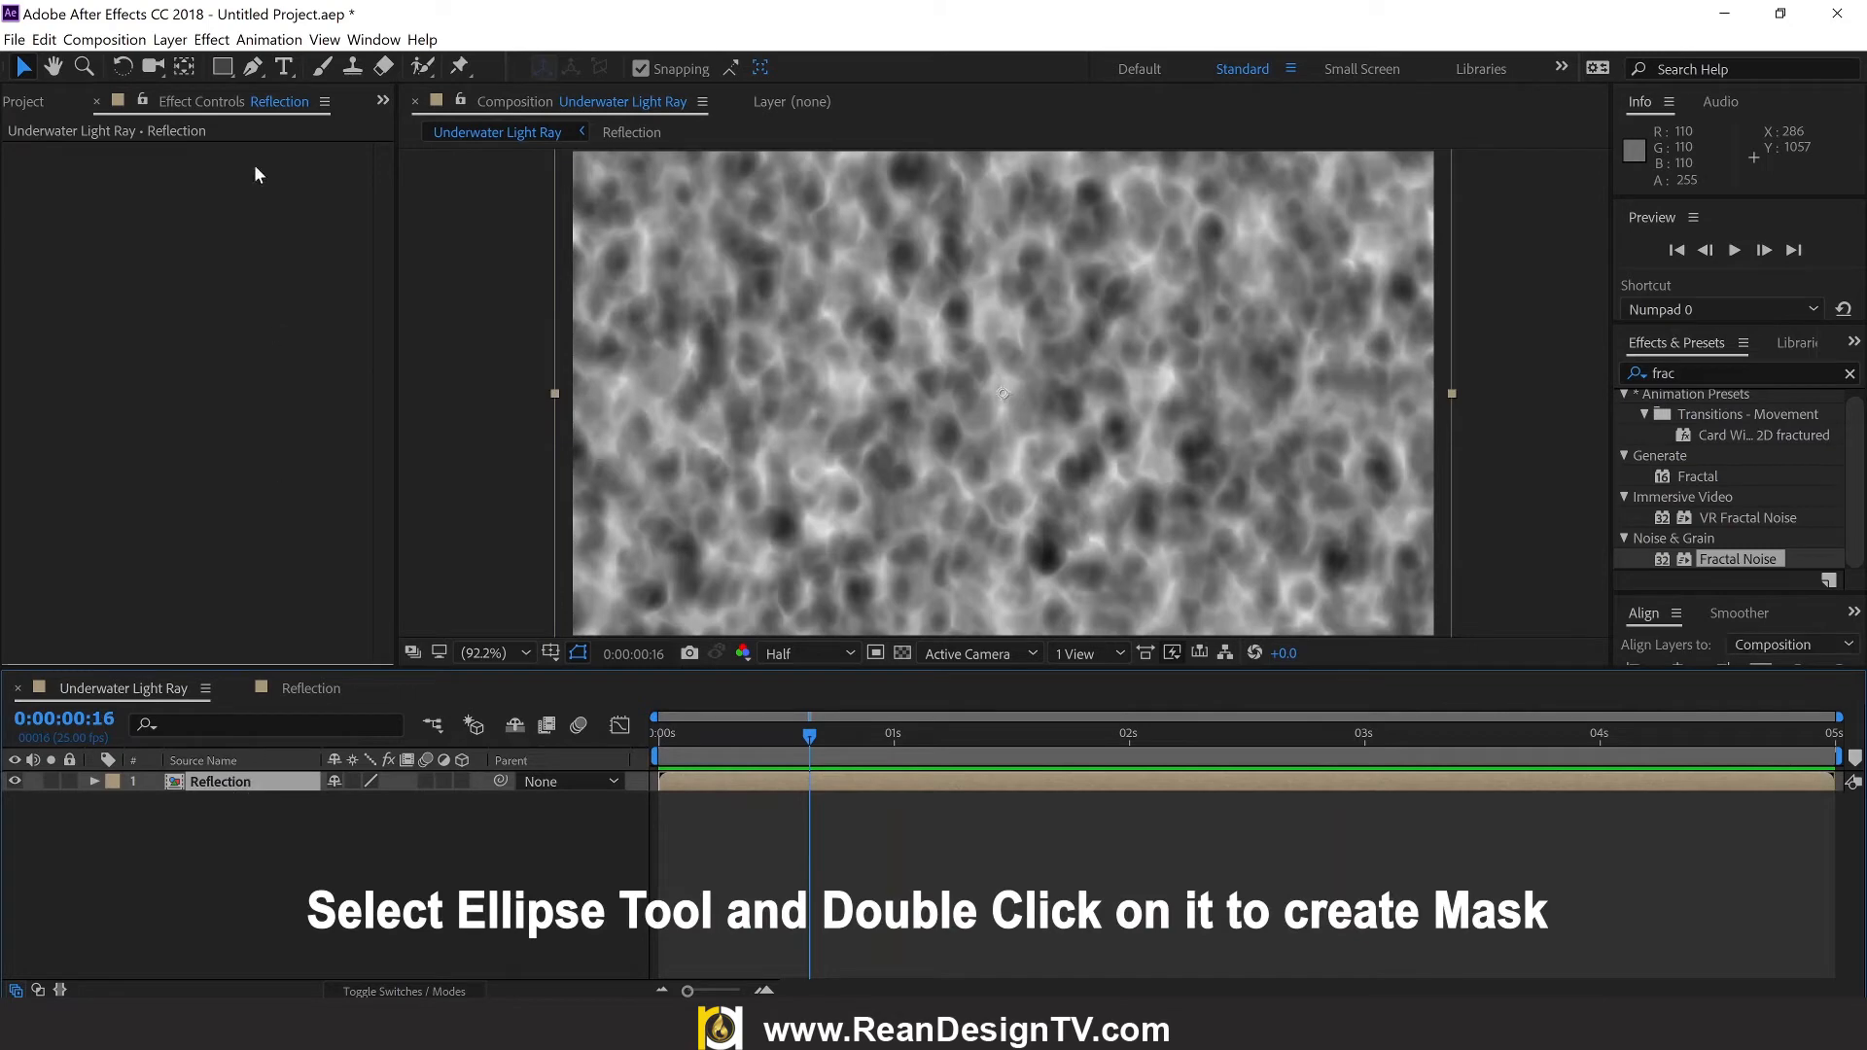
drag(231, 70, 335, 115)
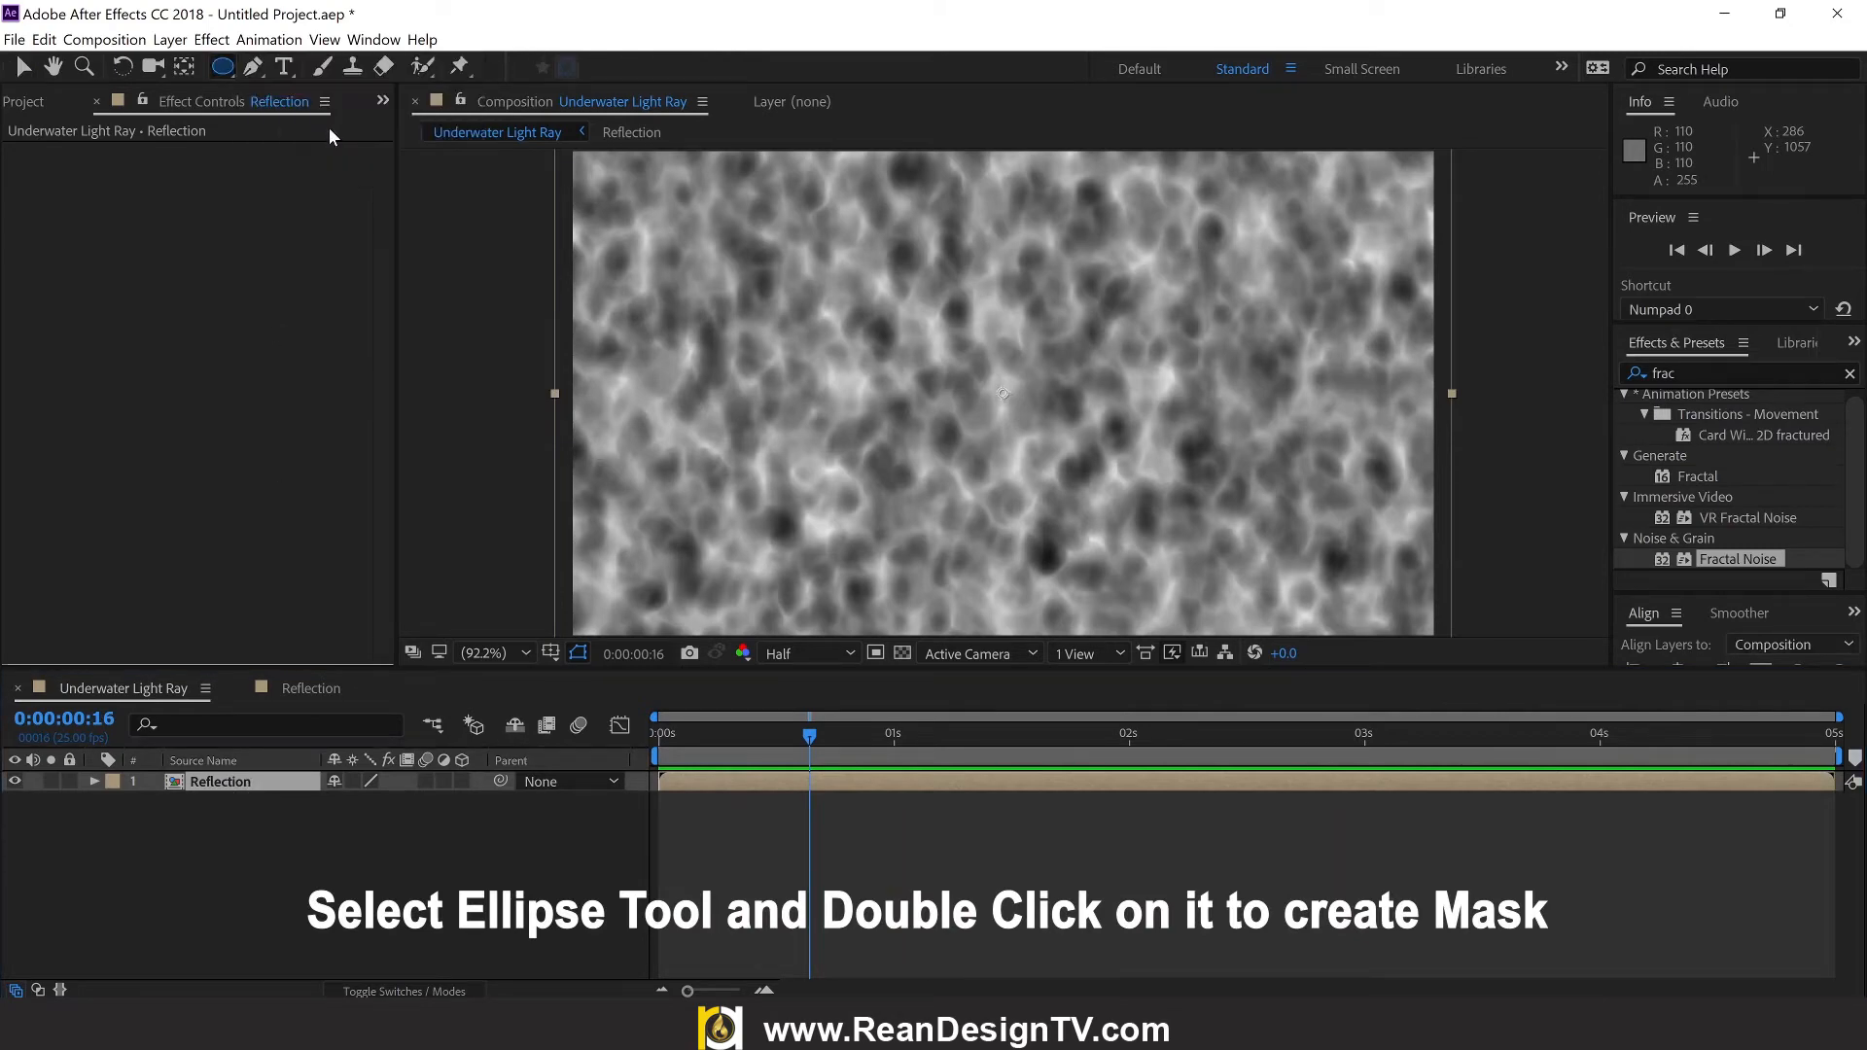
double_click(225, 67)
key(v)
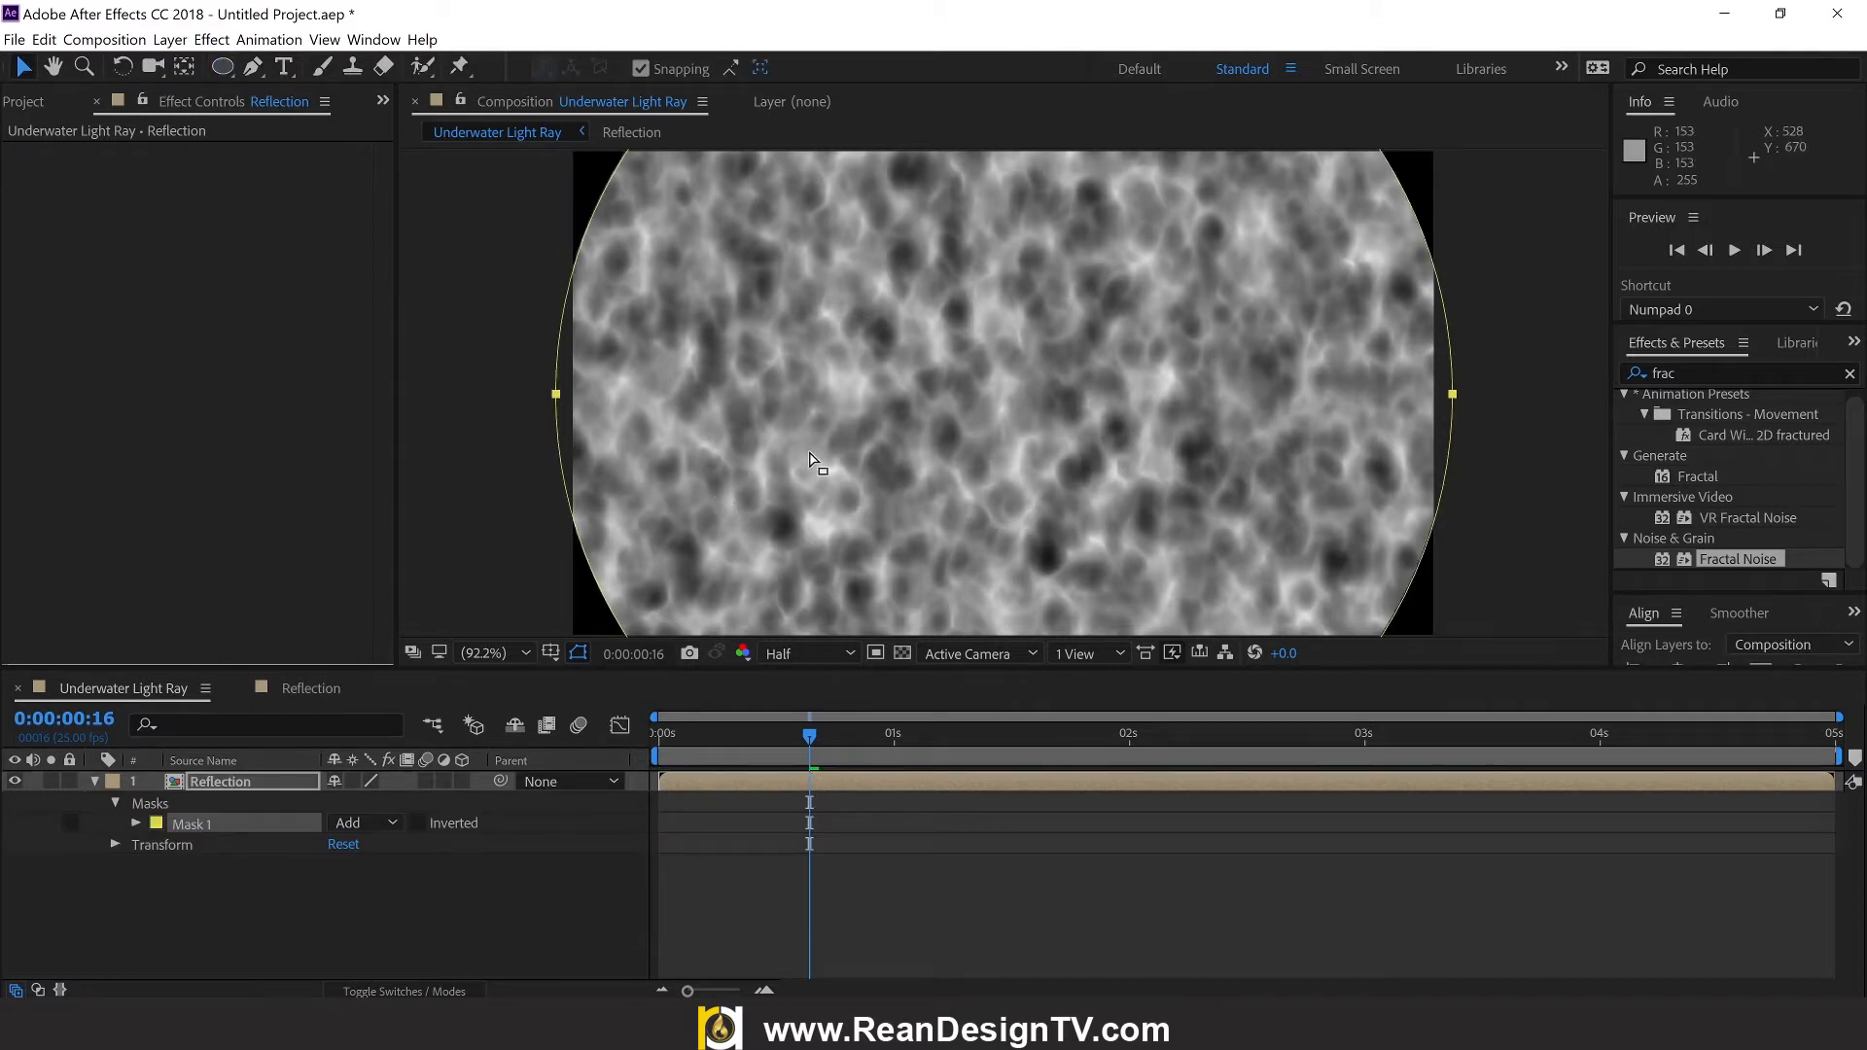
Step: Make the Reflection layer 3D and tilt it to an X orientation of 282°
click(95, 780)
click(213, 779)
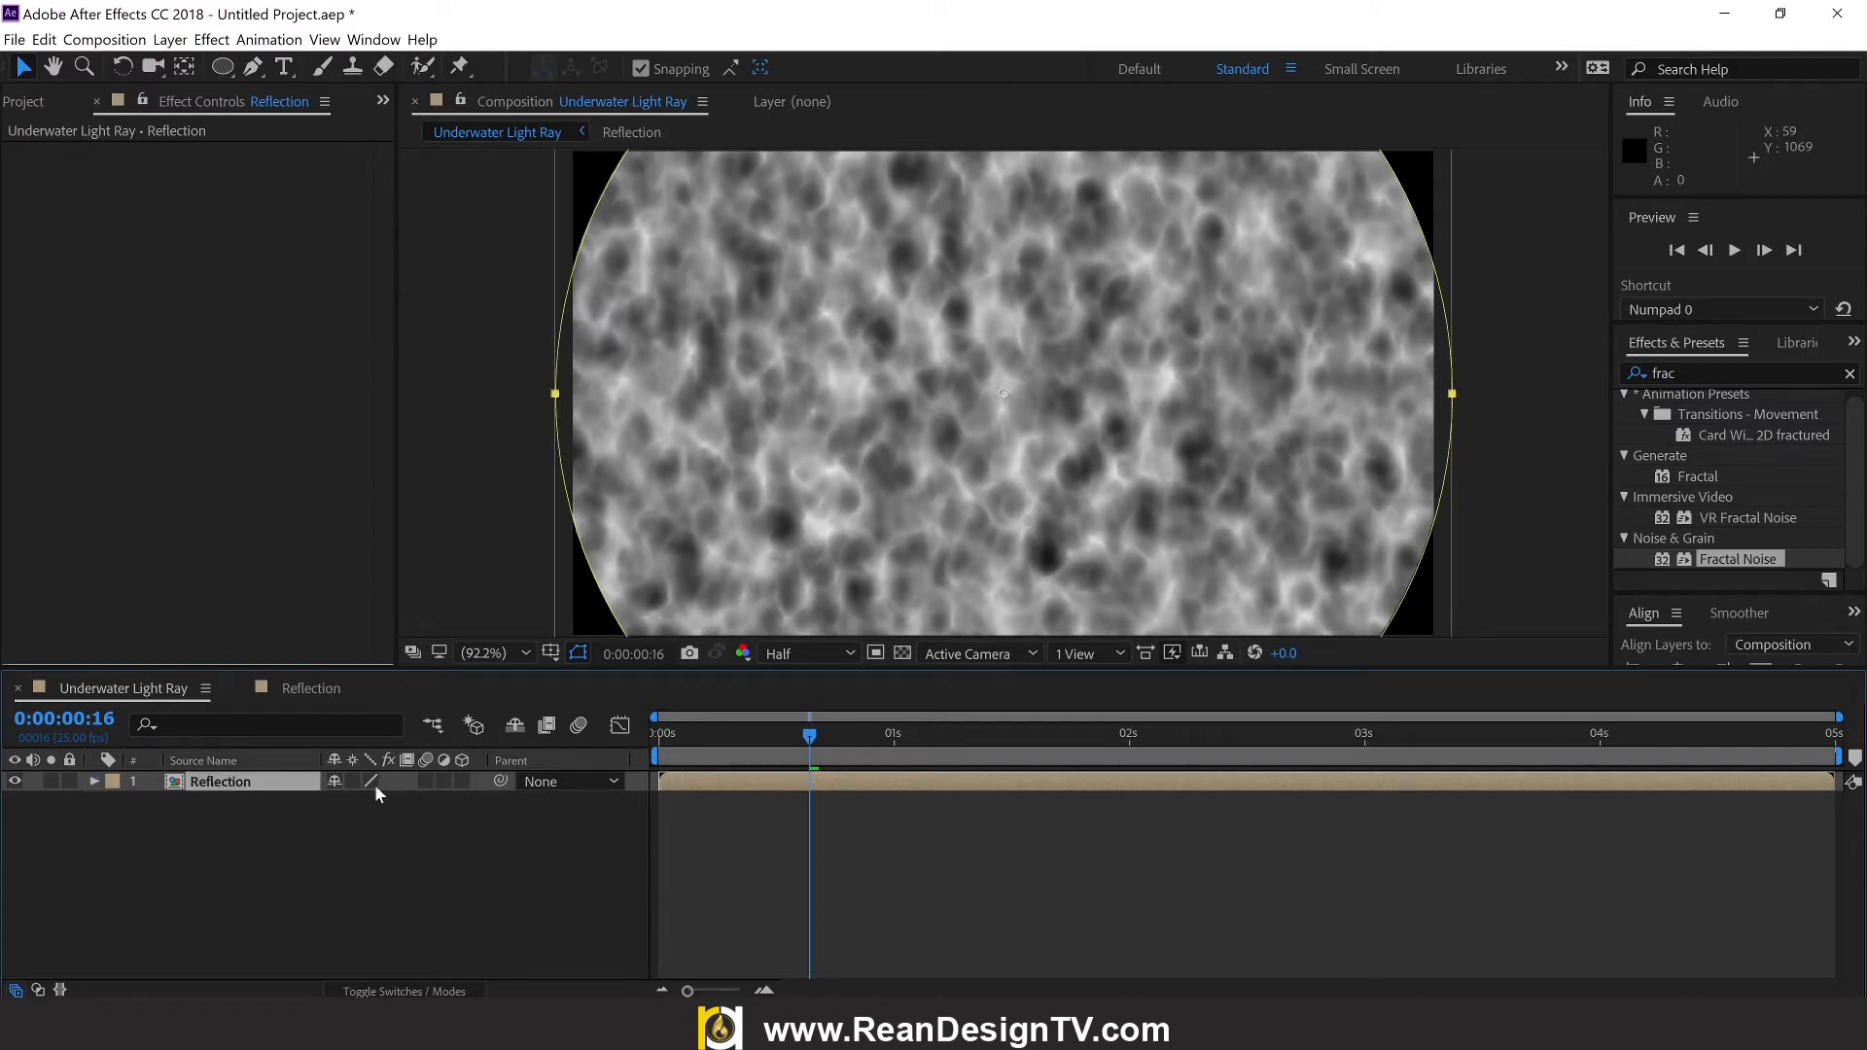
click(462, 780)
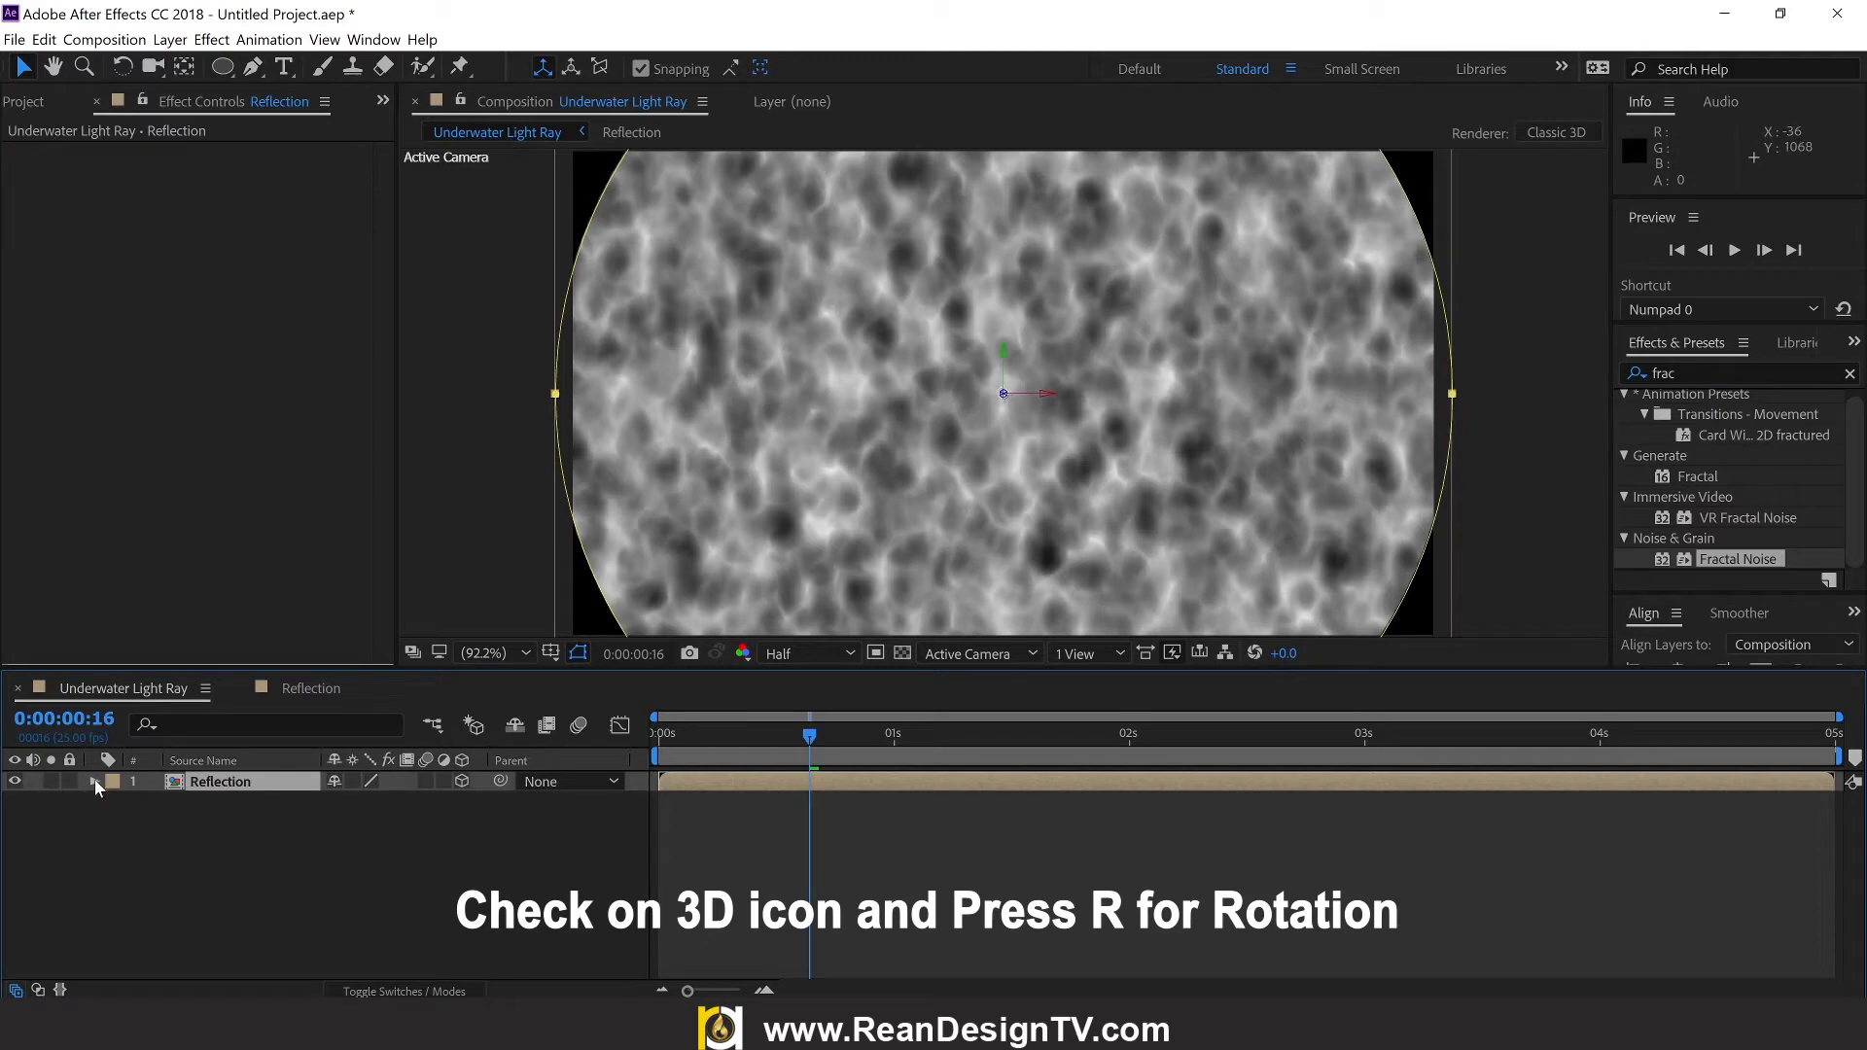
key(r)
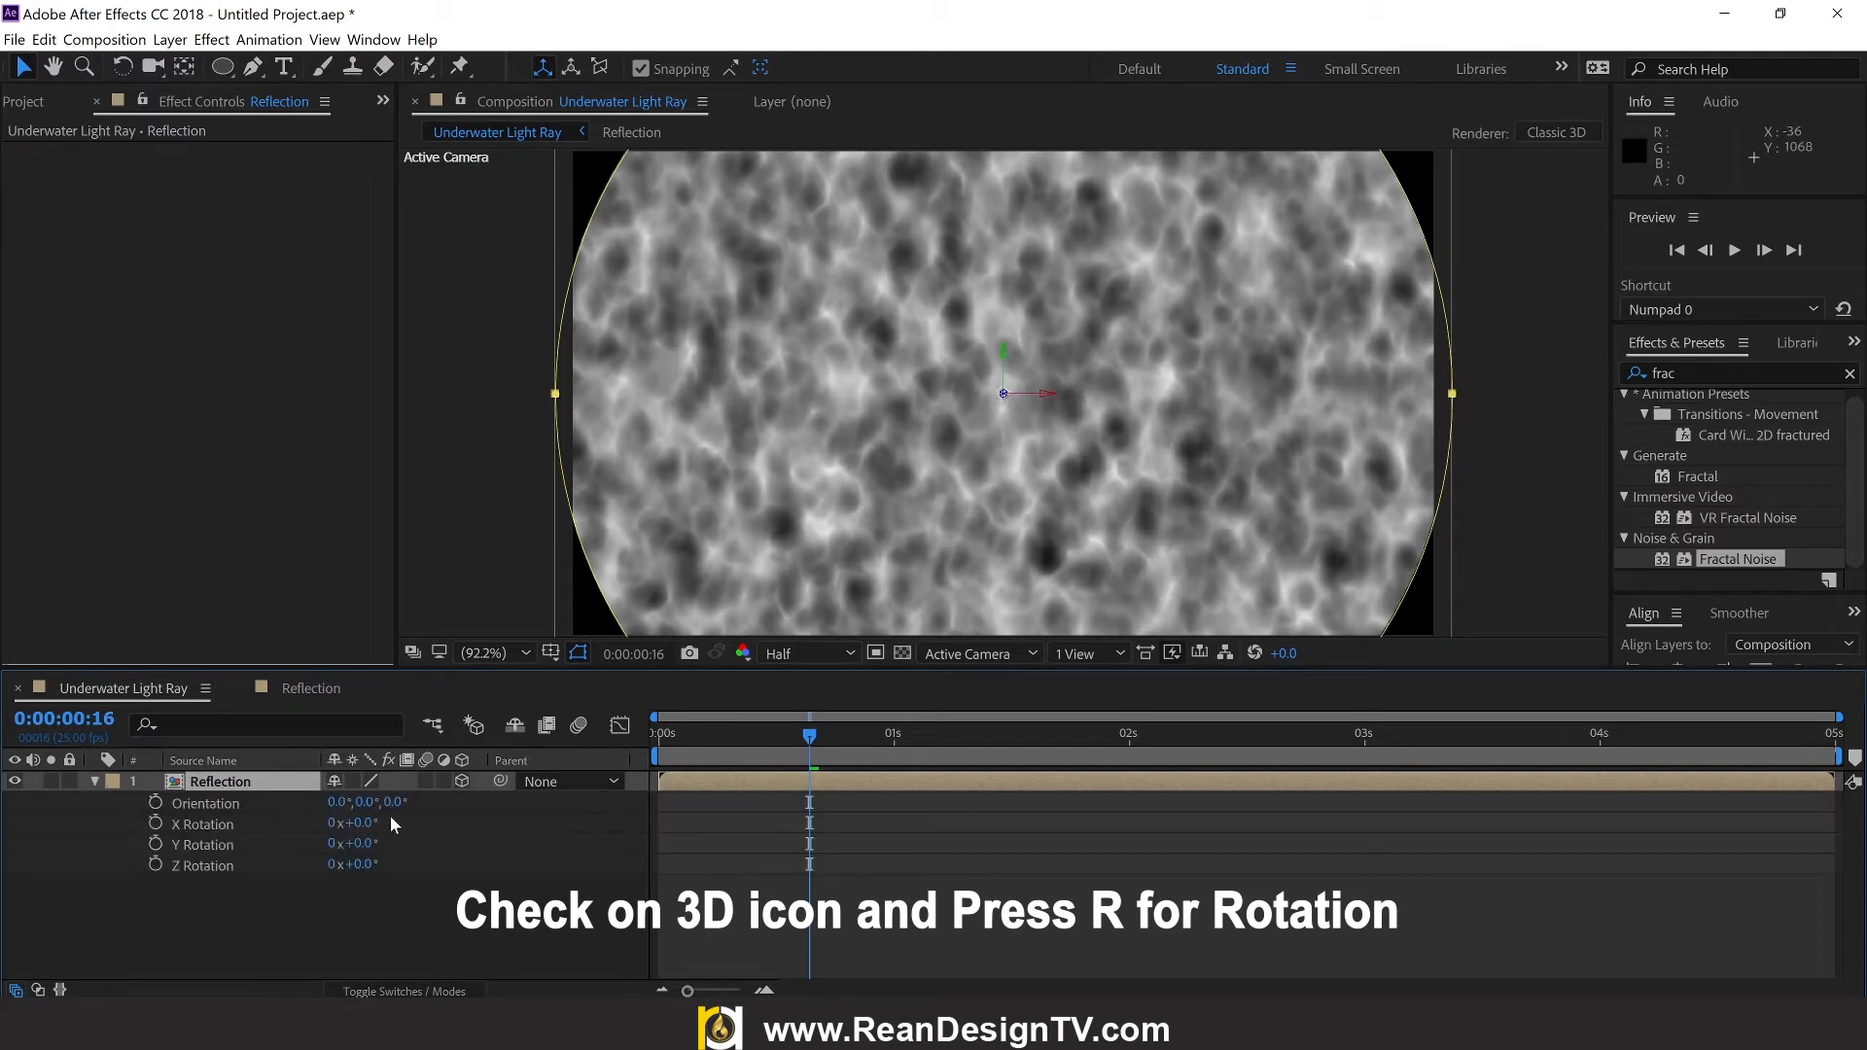
drag(397, 803, 251, 816)
key(ctrl+z)
key(ctrl+z)
Step: Move the tilted Reflection layer down so it sits in the lower part of the frame
scroll(999, 434, down, 2)
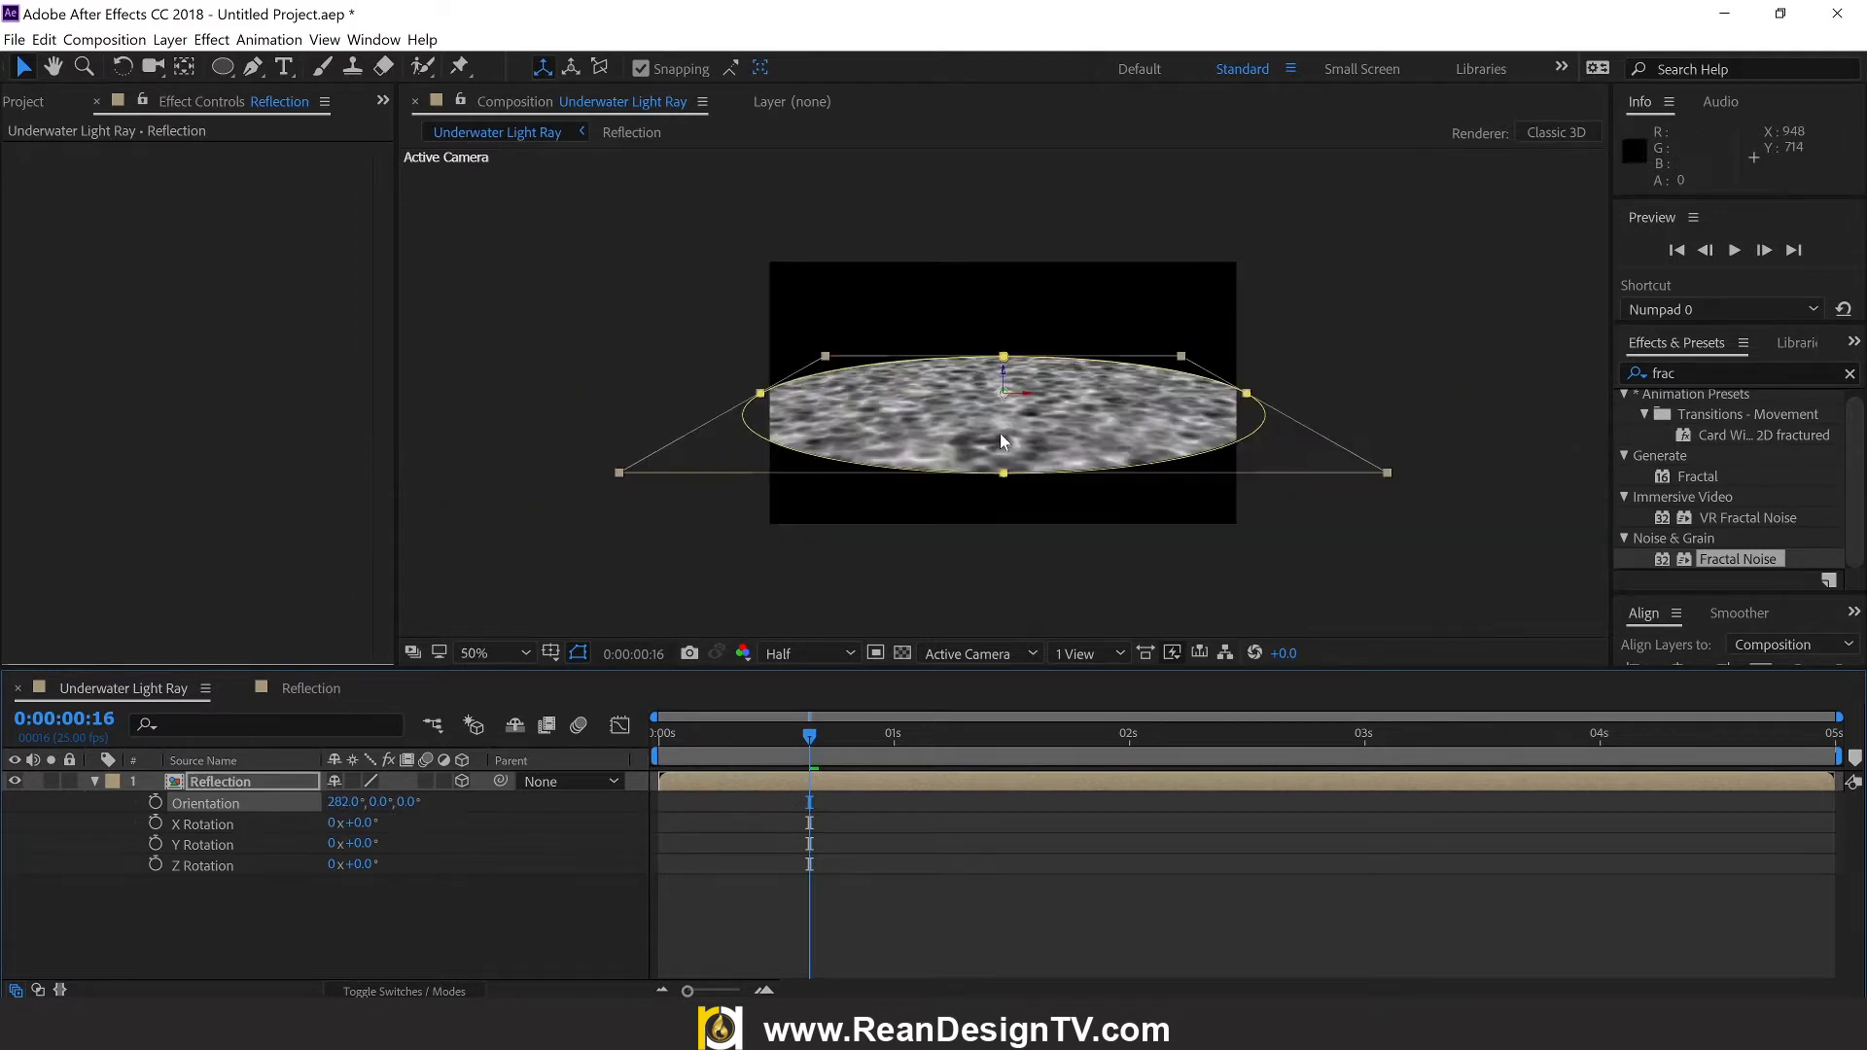
scroll(1009, 406, up, 2)
scroll(1009, 394, down, 2)
drag(1005, 389, 1009, 395)
scroll(1007, 394, up, 2)
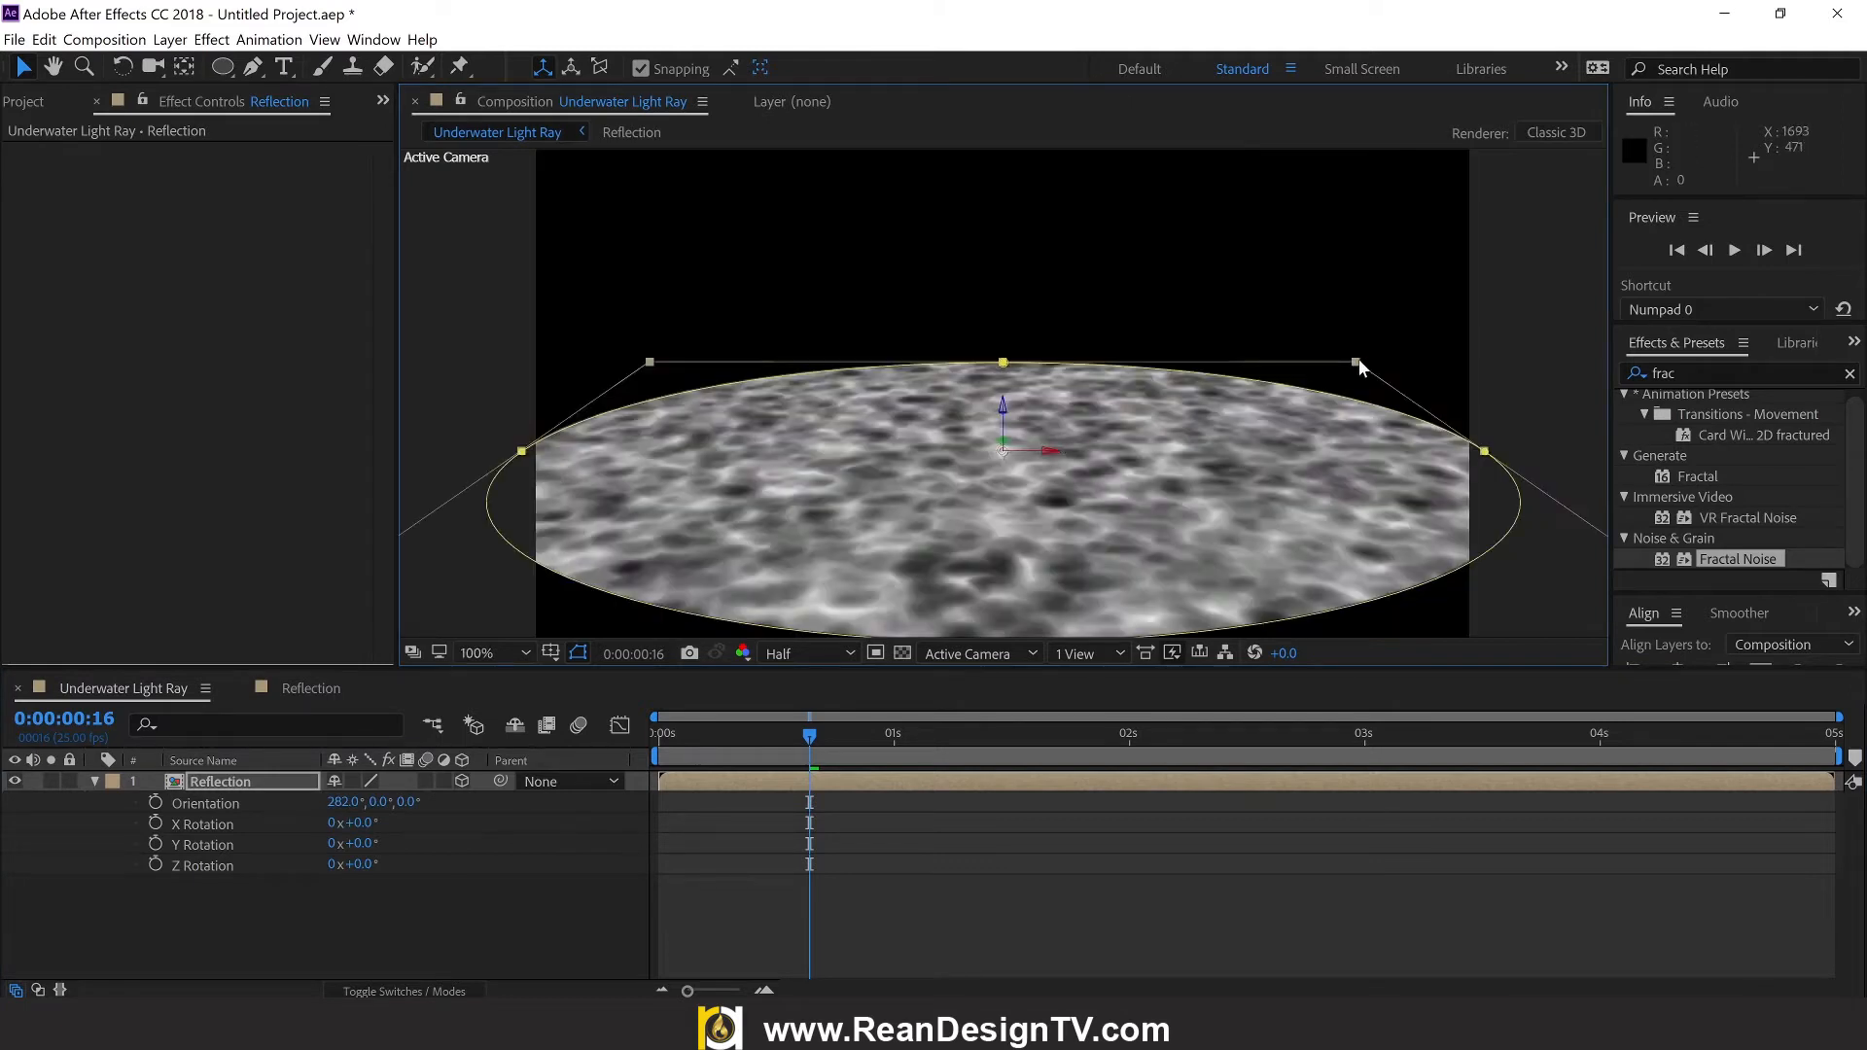
Step: Enlarge the Reflection layer so its surface extends past both sides of the frame, and nudge it up to about Y 642.6
drag(1357, 361, 1342, 318)
drag(1561, 451, 1578, 451)
key(ctrl+z)
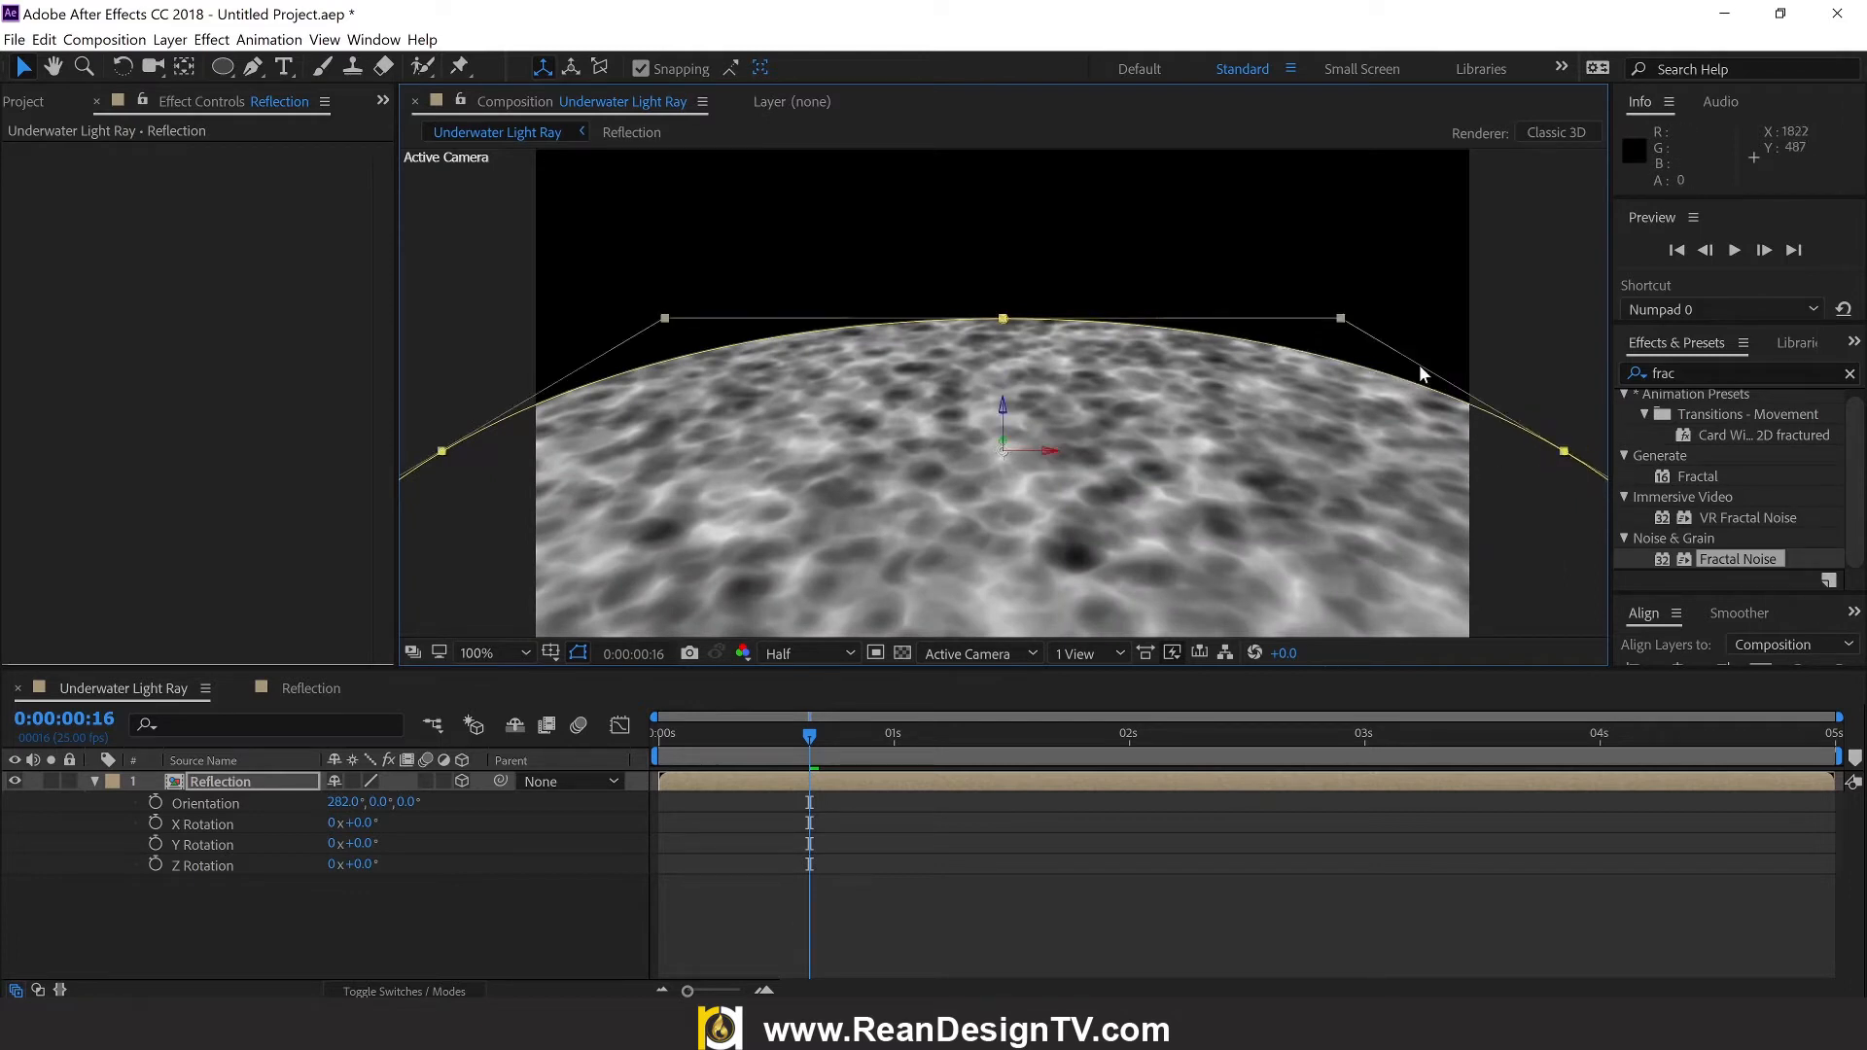
drag(1342, 321, 1415, 315)
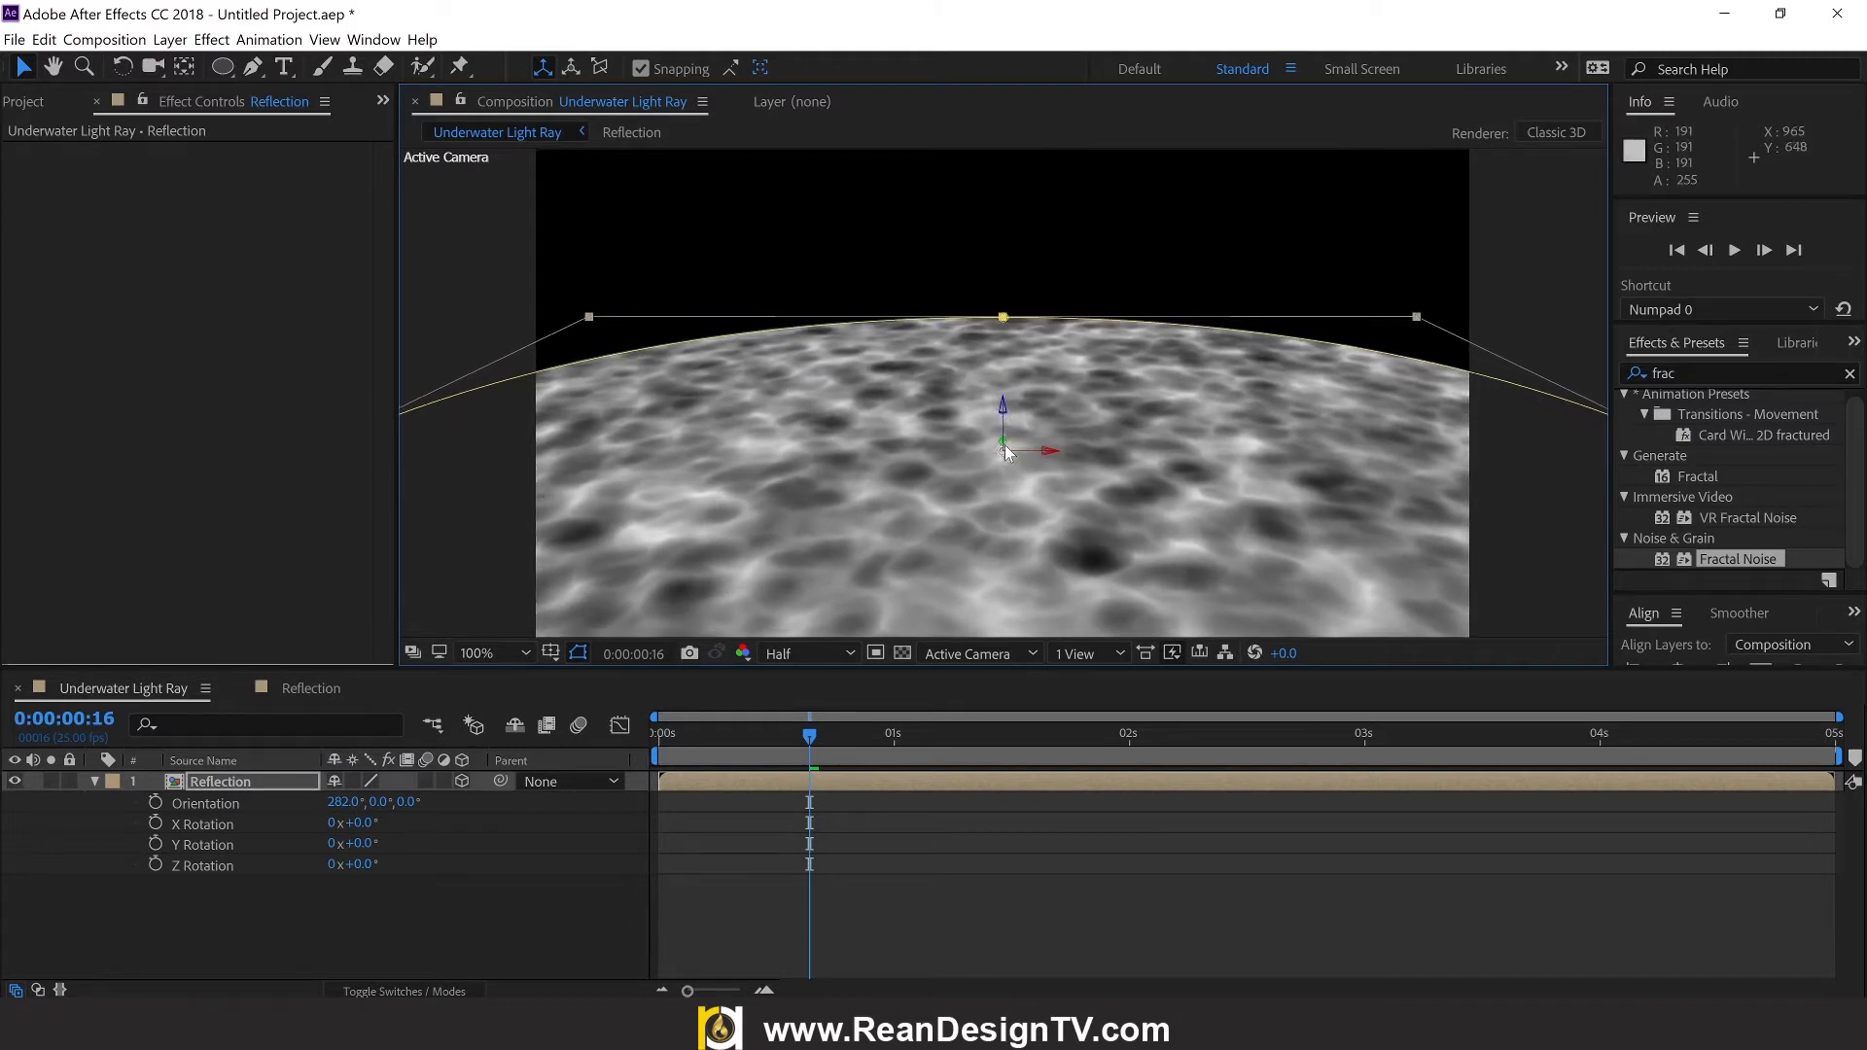
drag(1006, 440, 1006, 433)
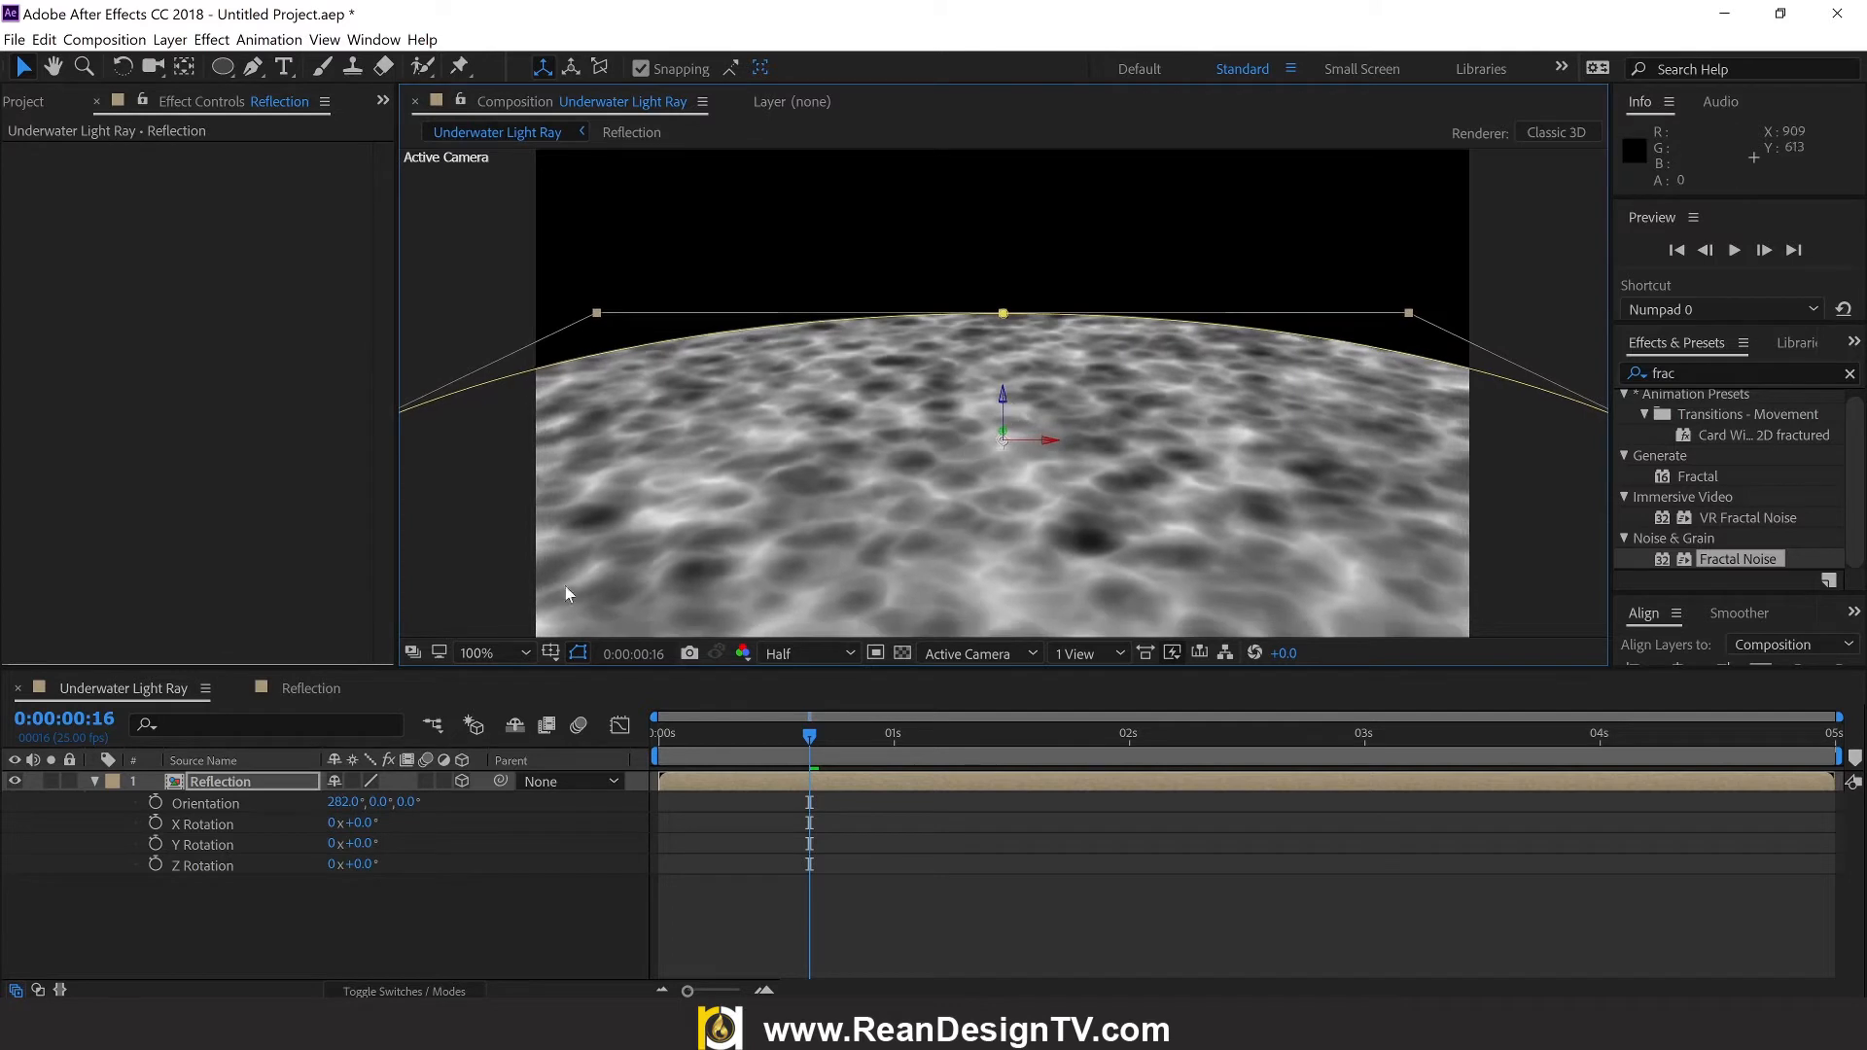
Step: Set the Reflection layer's X orientation to 278° and reduce its scale to about 133.8 by 151.6%
mouse_move(332, 804)
mouse_down()
mouse_move(380, 803)
mouse_move(329, 801)
mouse_up()
scroll(665, 576, down, 1)
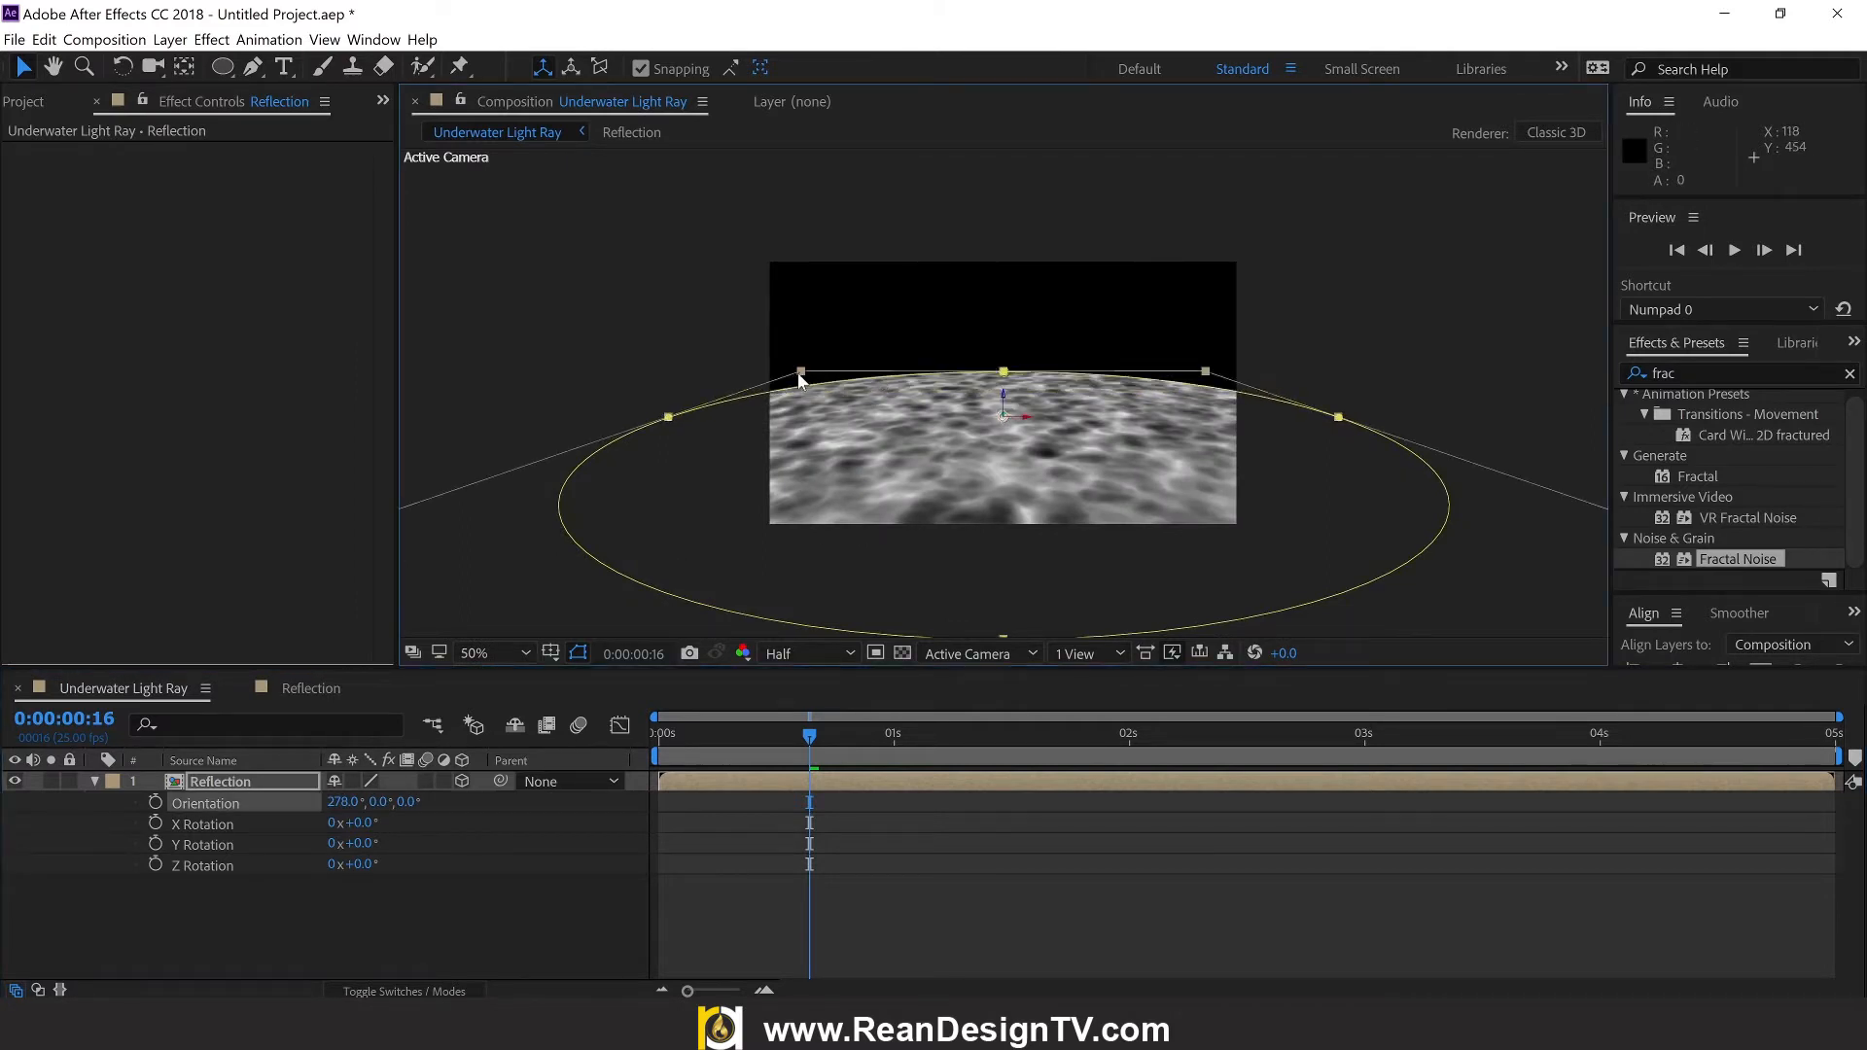
drag(799, 379, 799, 383)
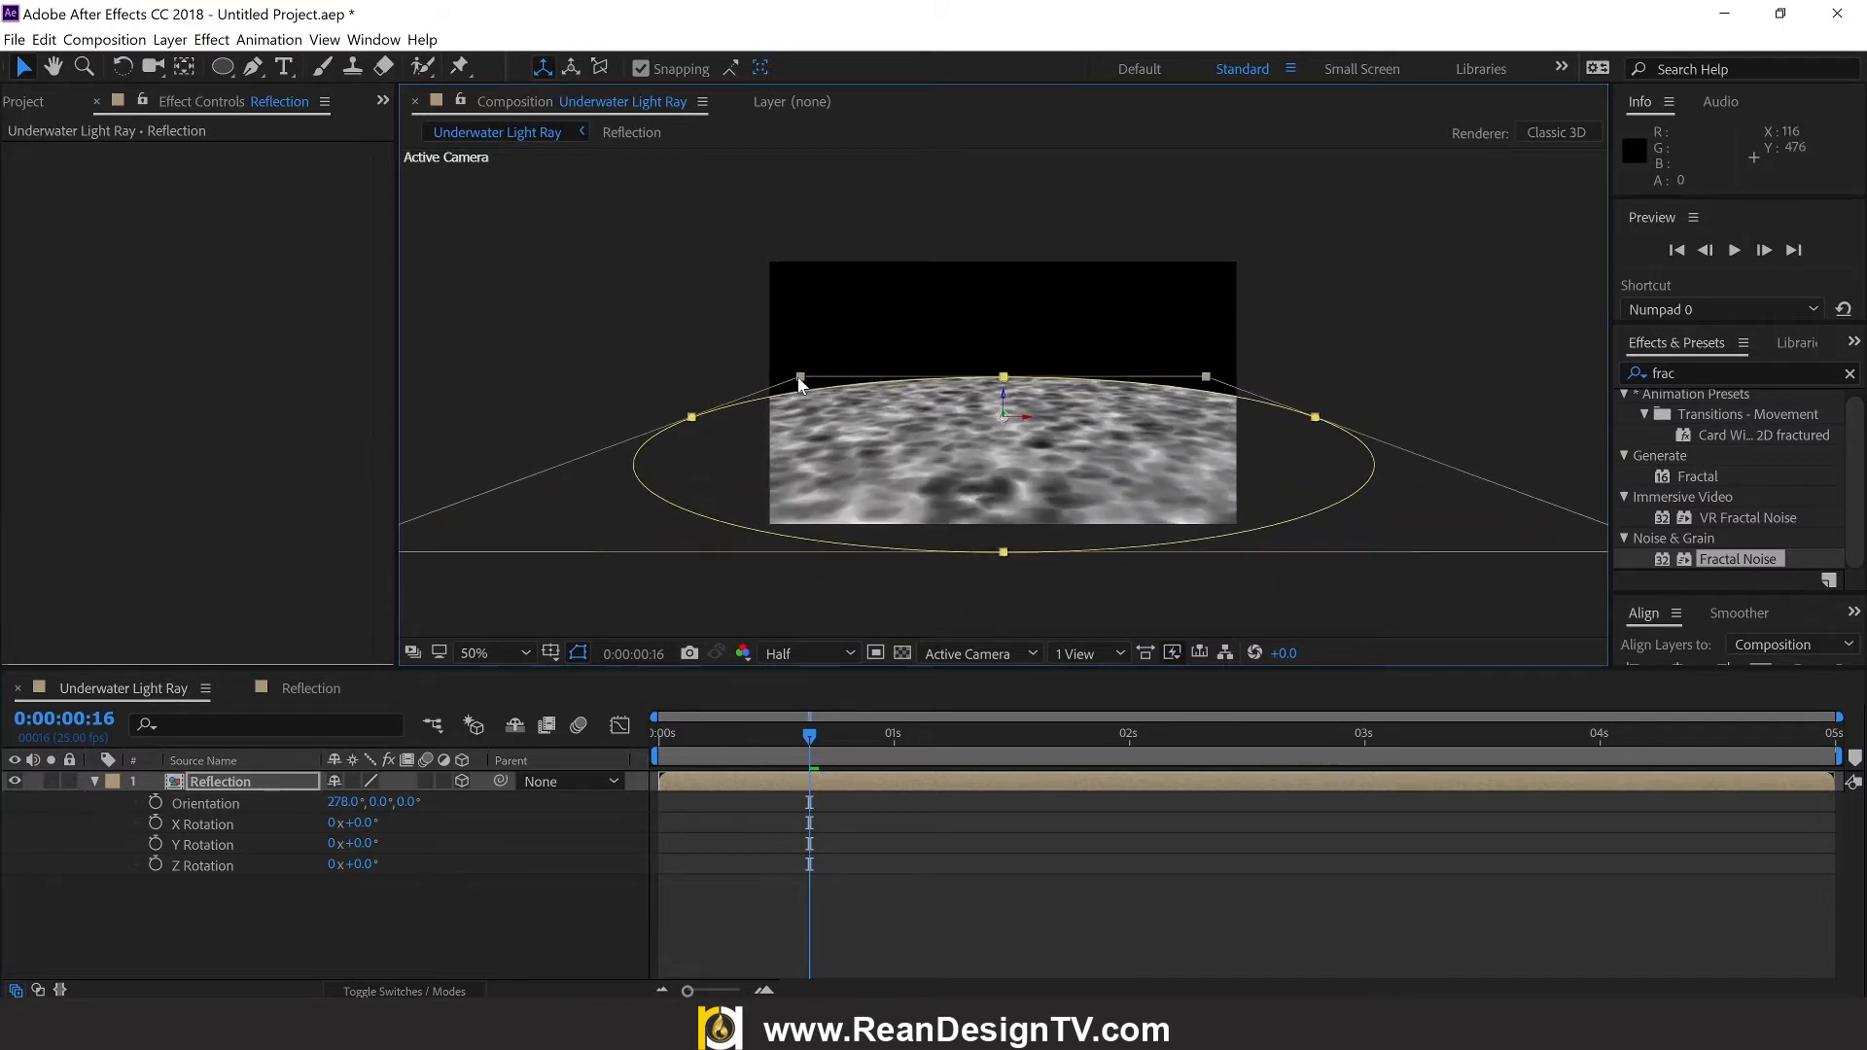
key(slash)
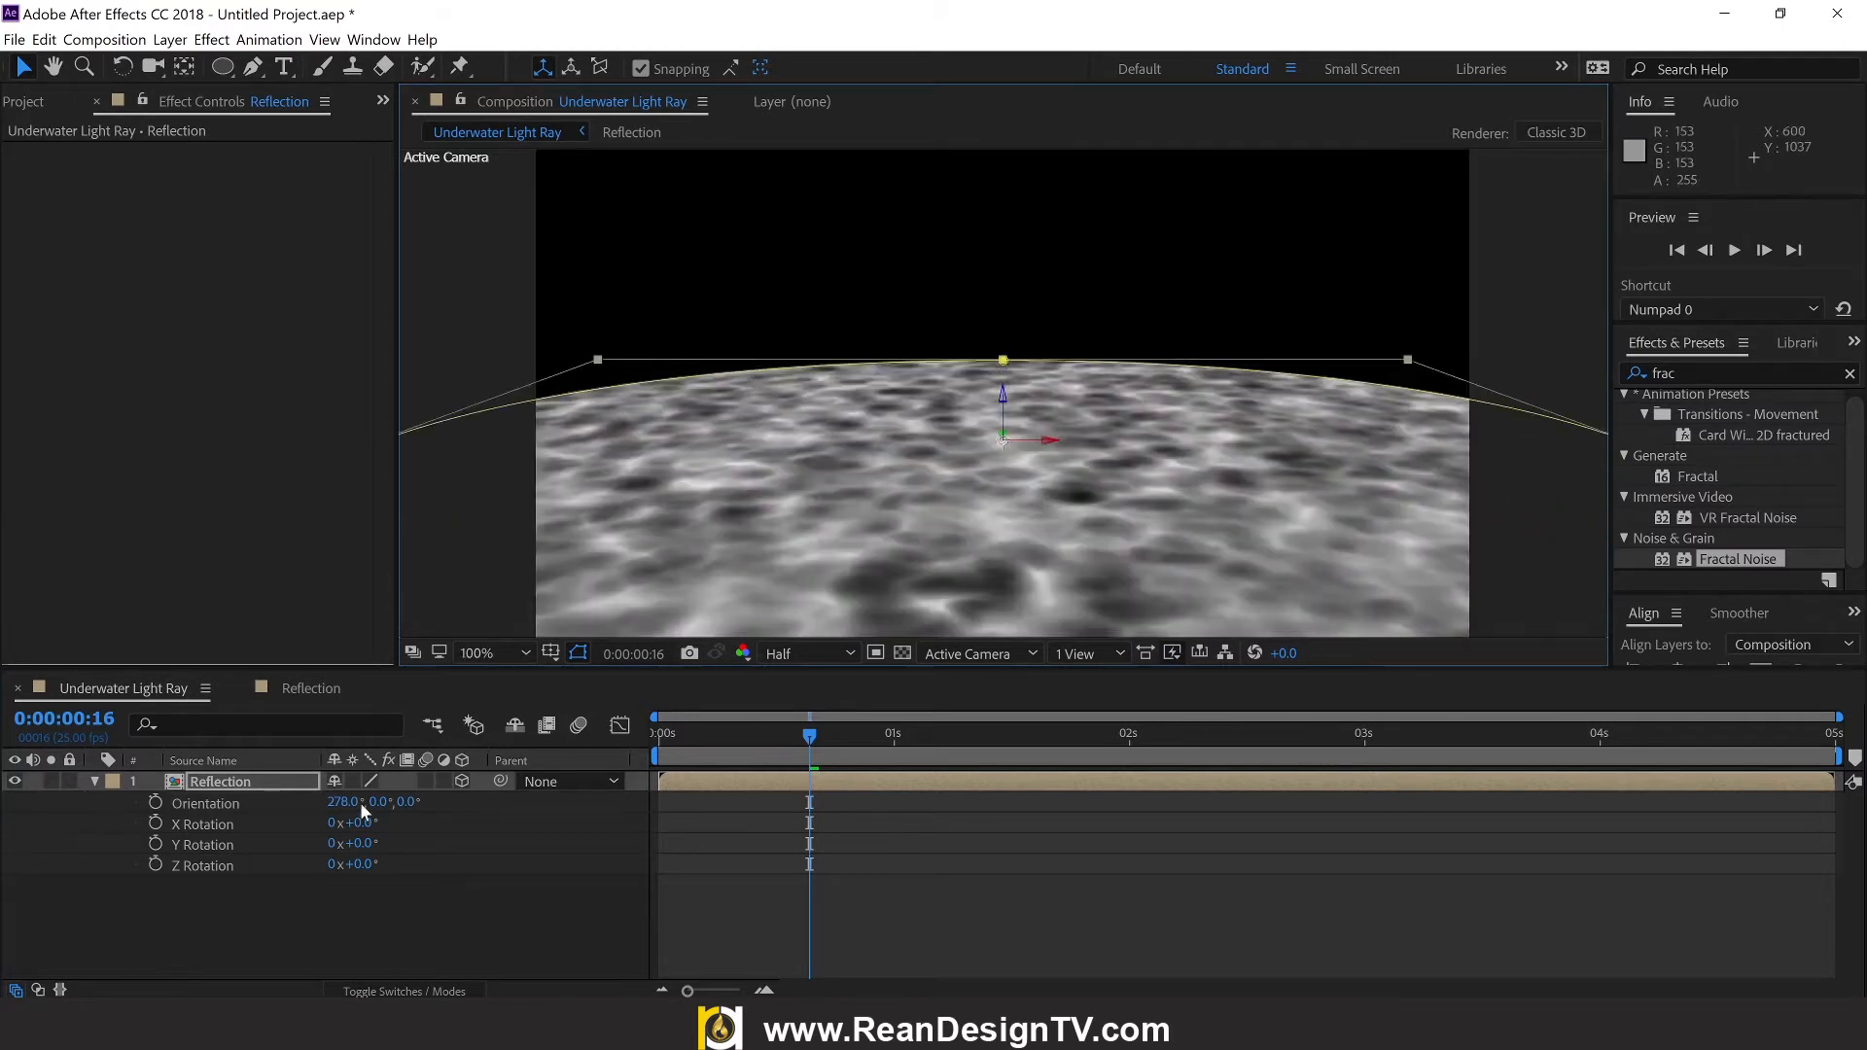
Step: Set the Mask Feather of the Reflection layer's elliptical mask to 184 pixels
click(234, 785)
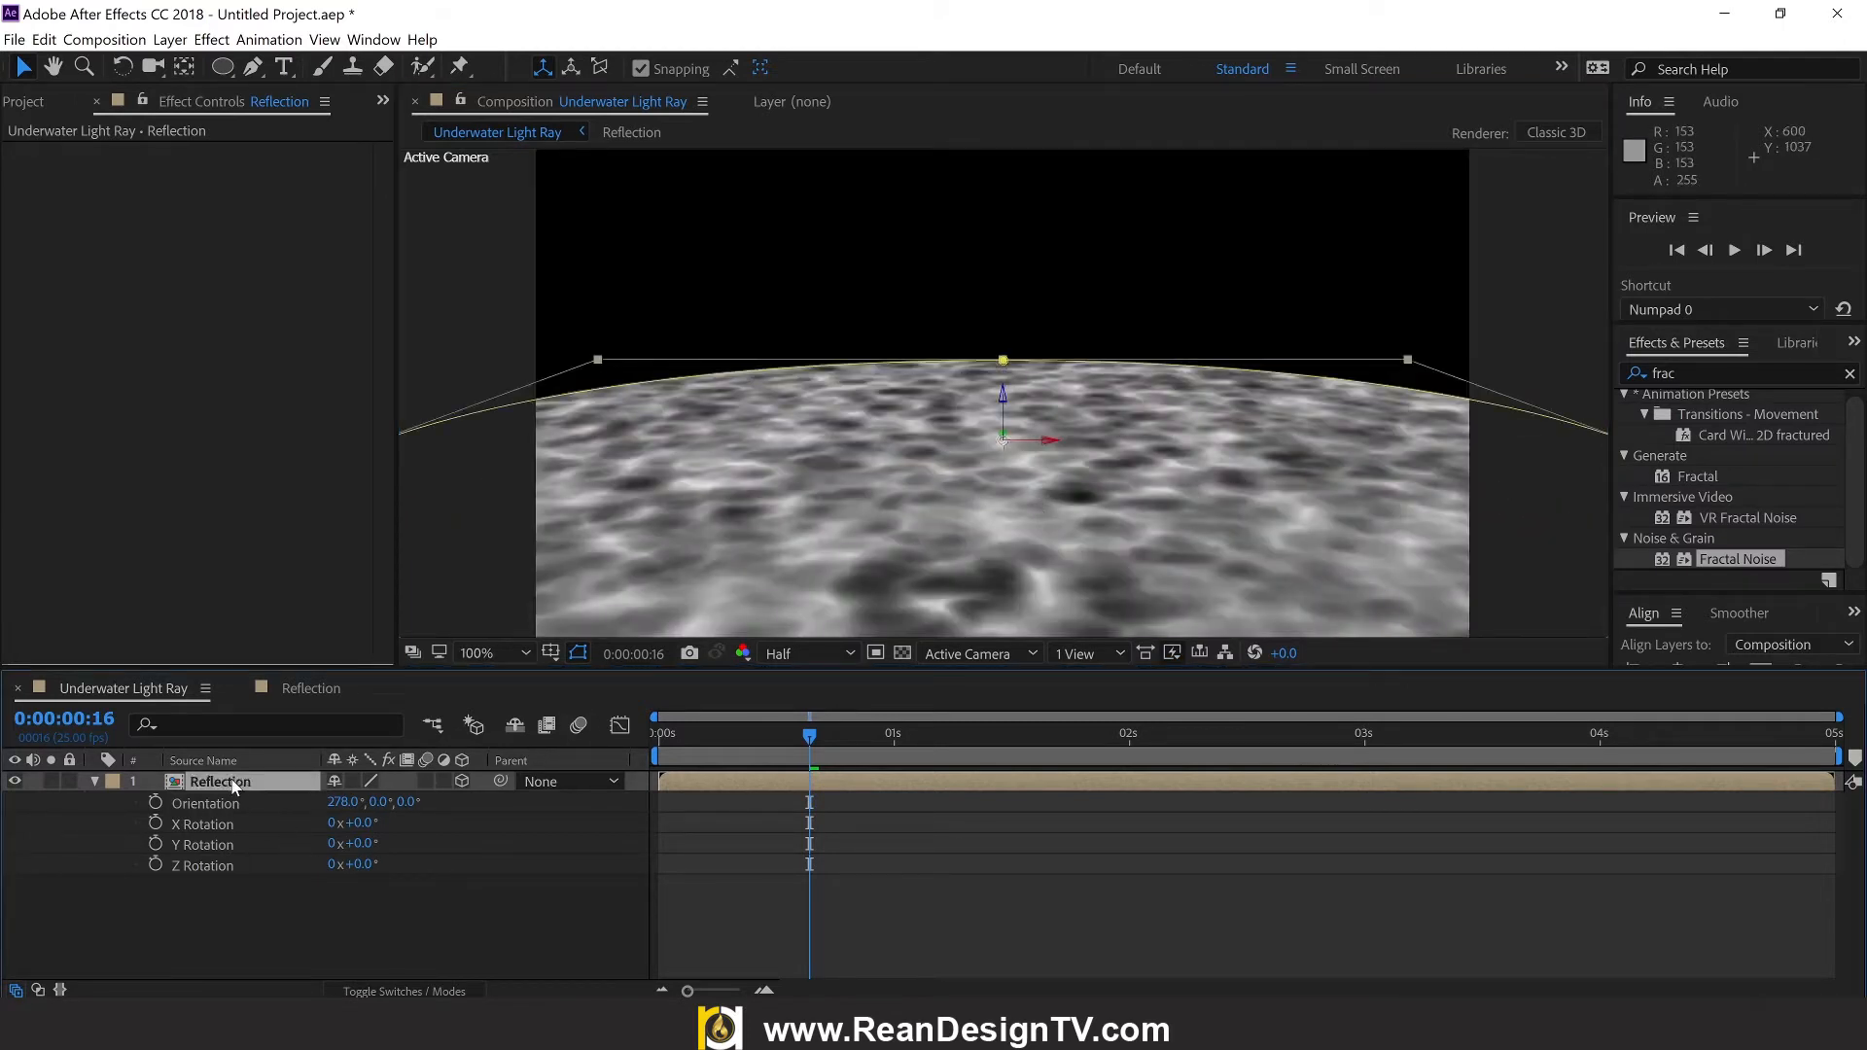
click(95, 780)
click(96, 781)
click(144, 804)
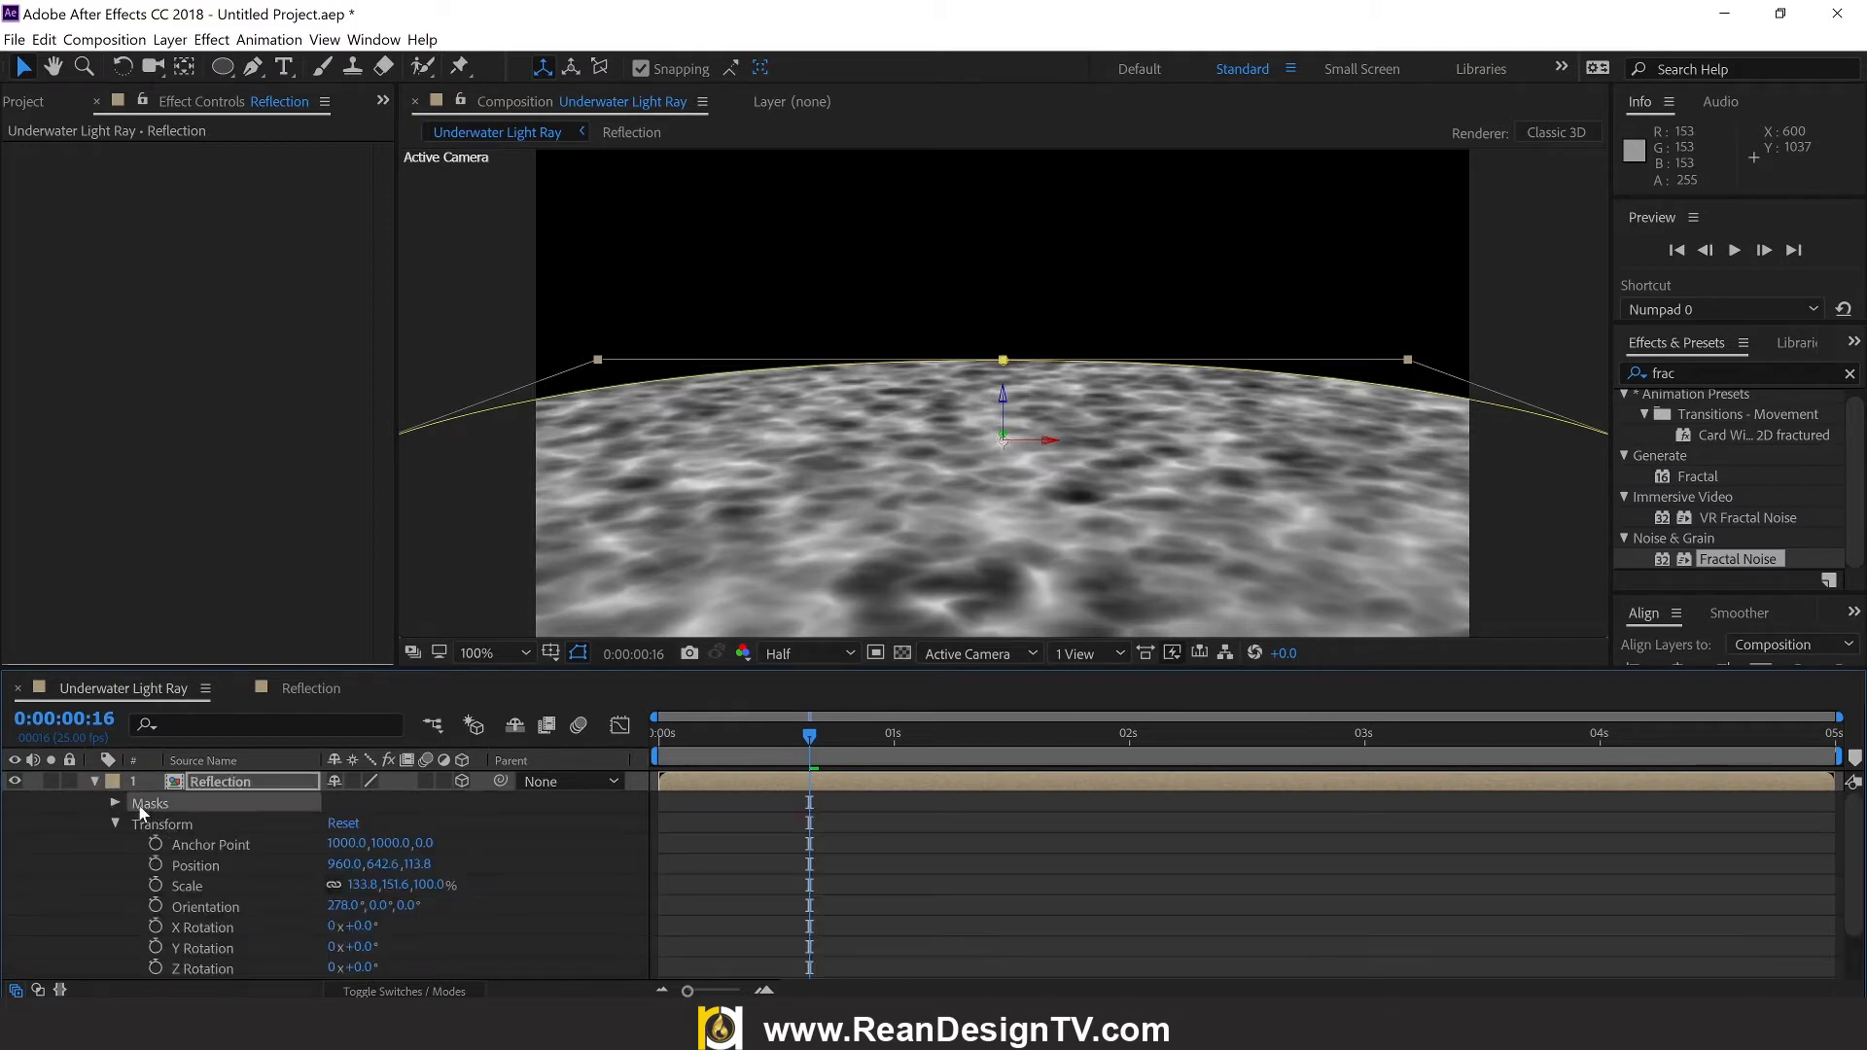
click(116, 803)
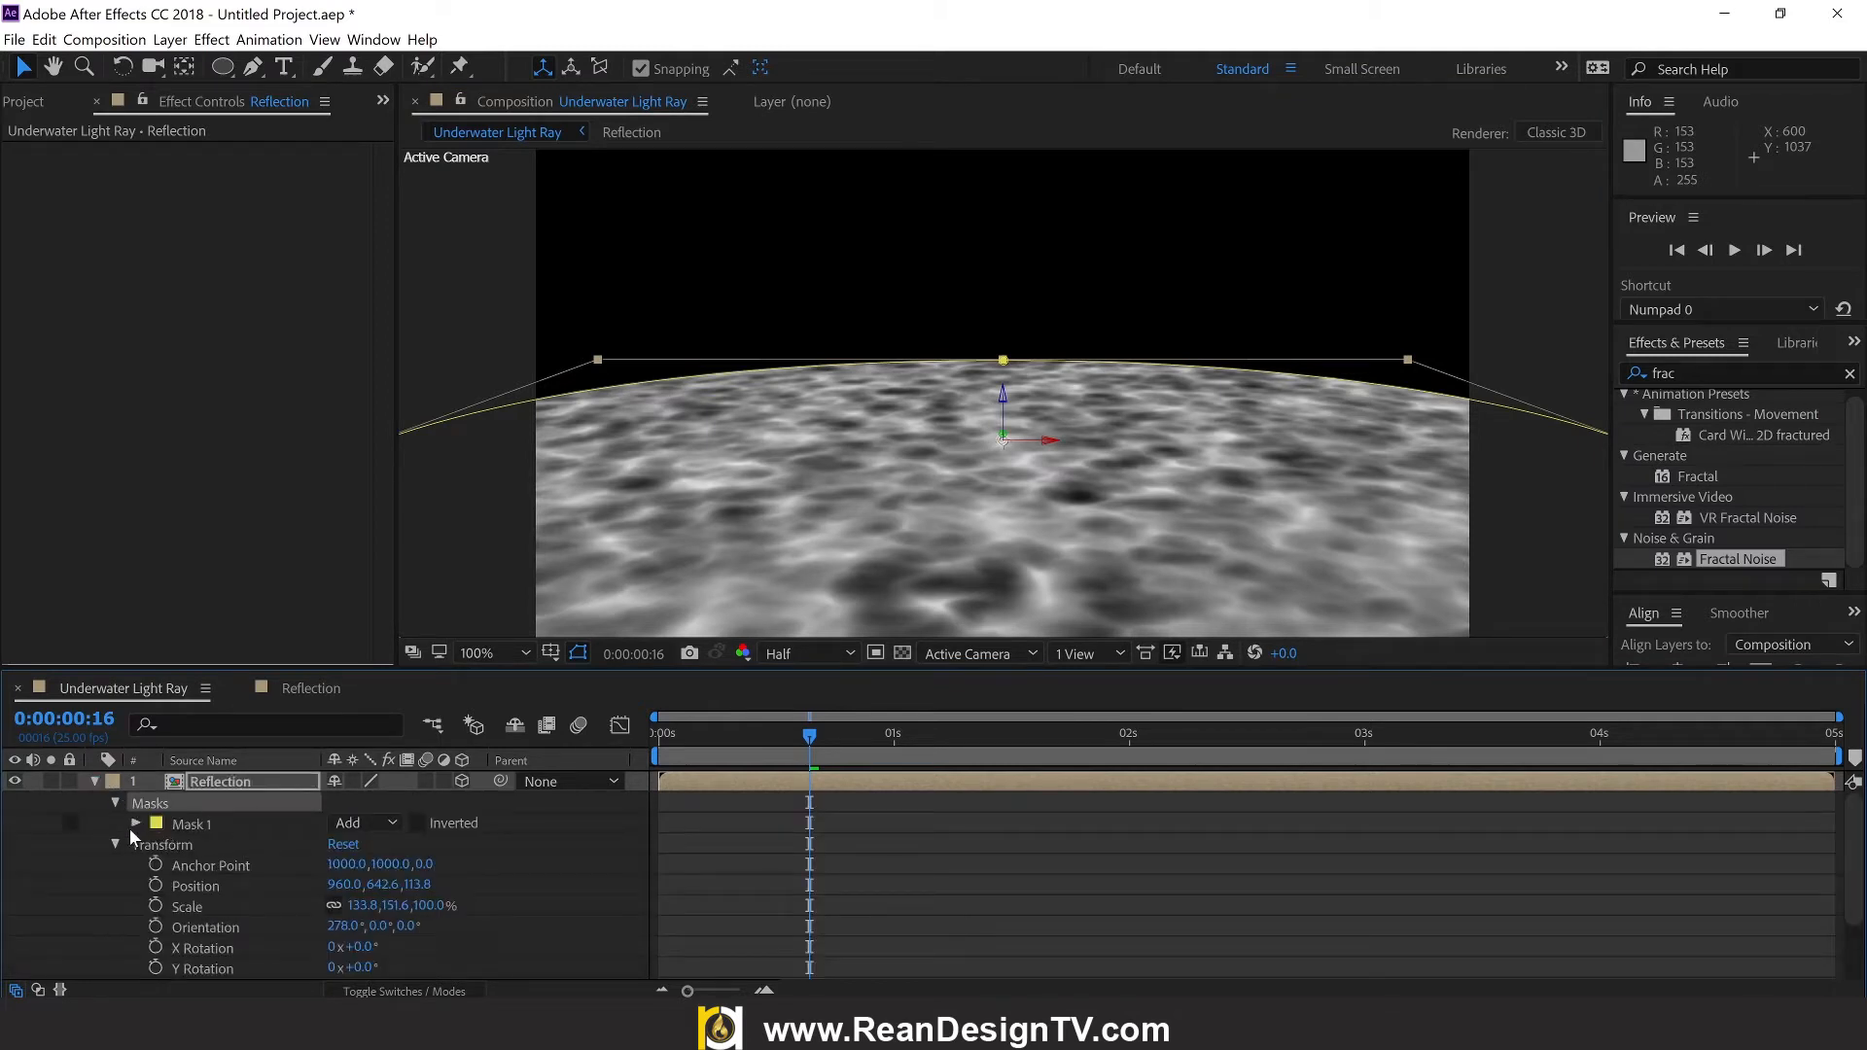
click(137, 823)
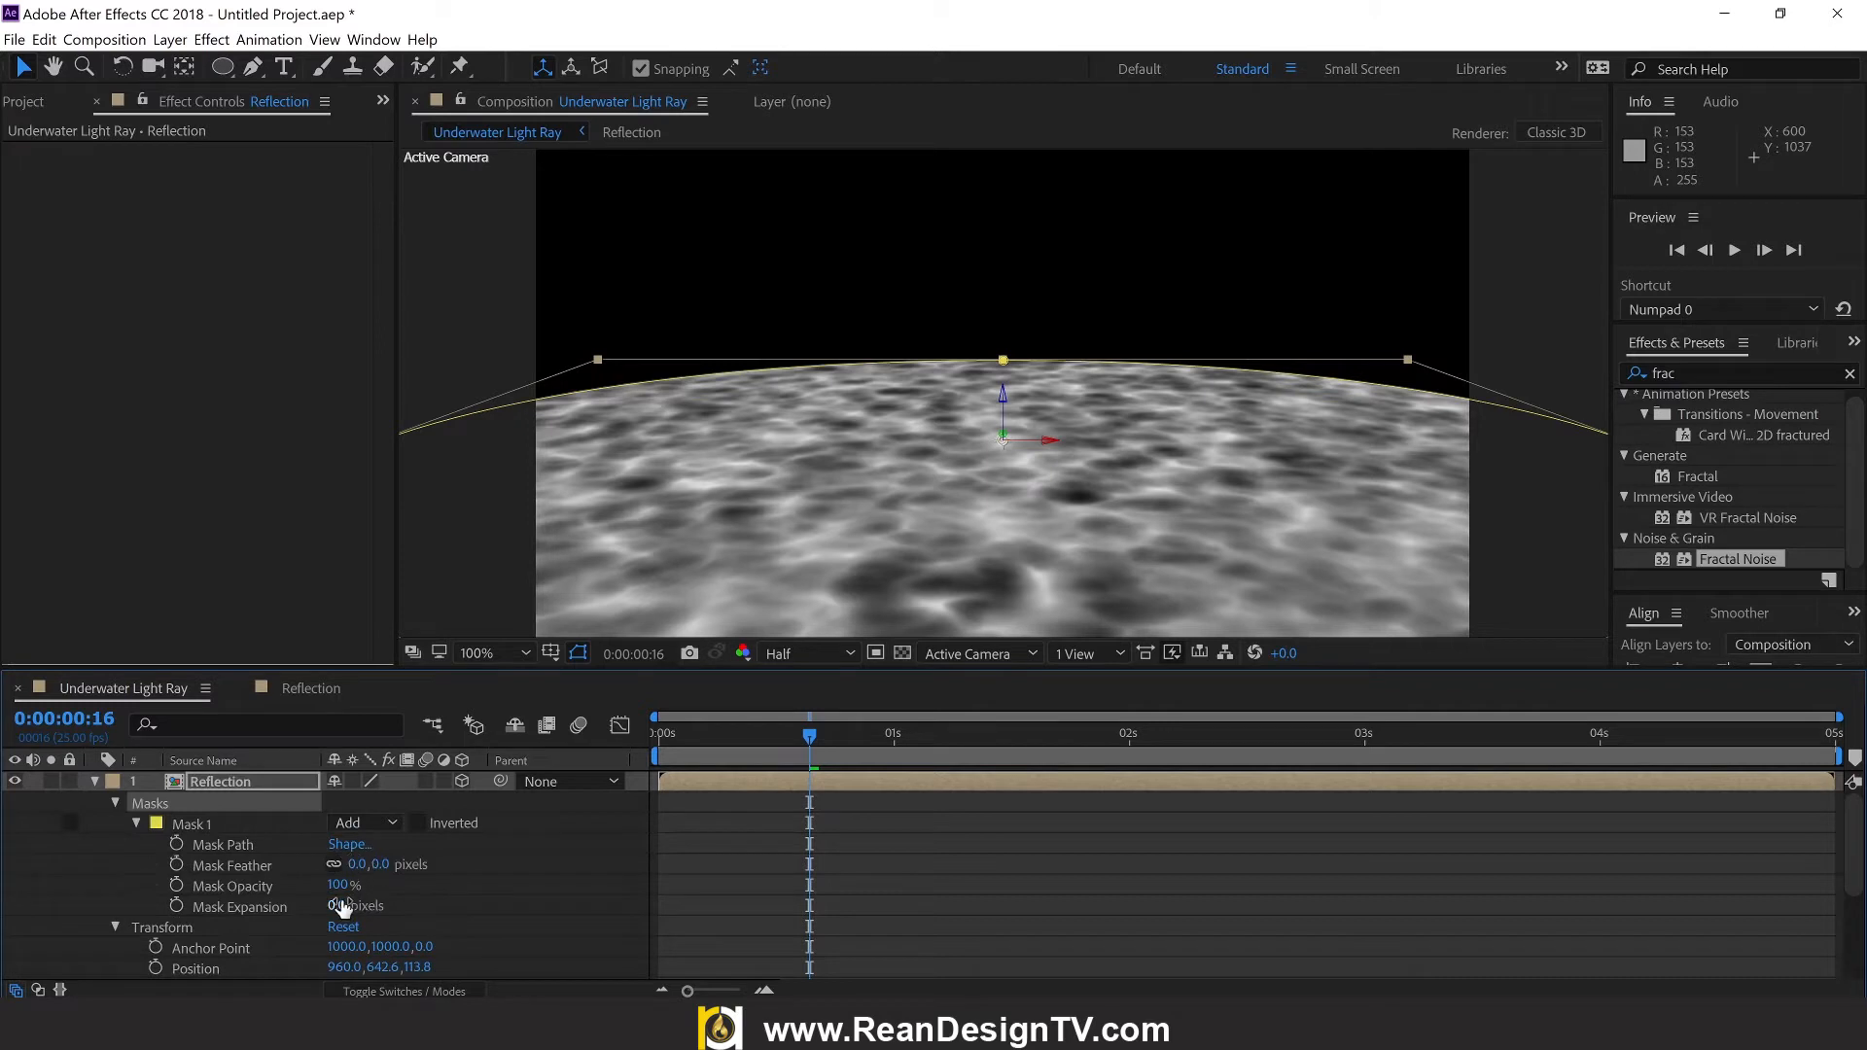
drag(357, 865, 575, 842)
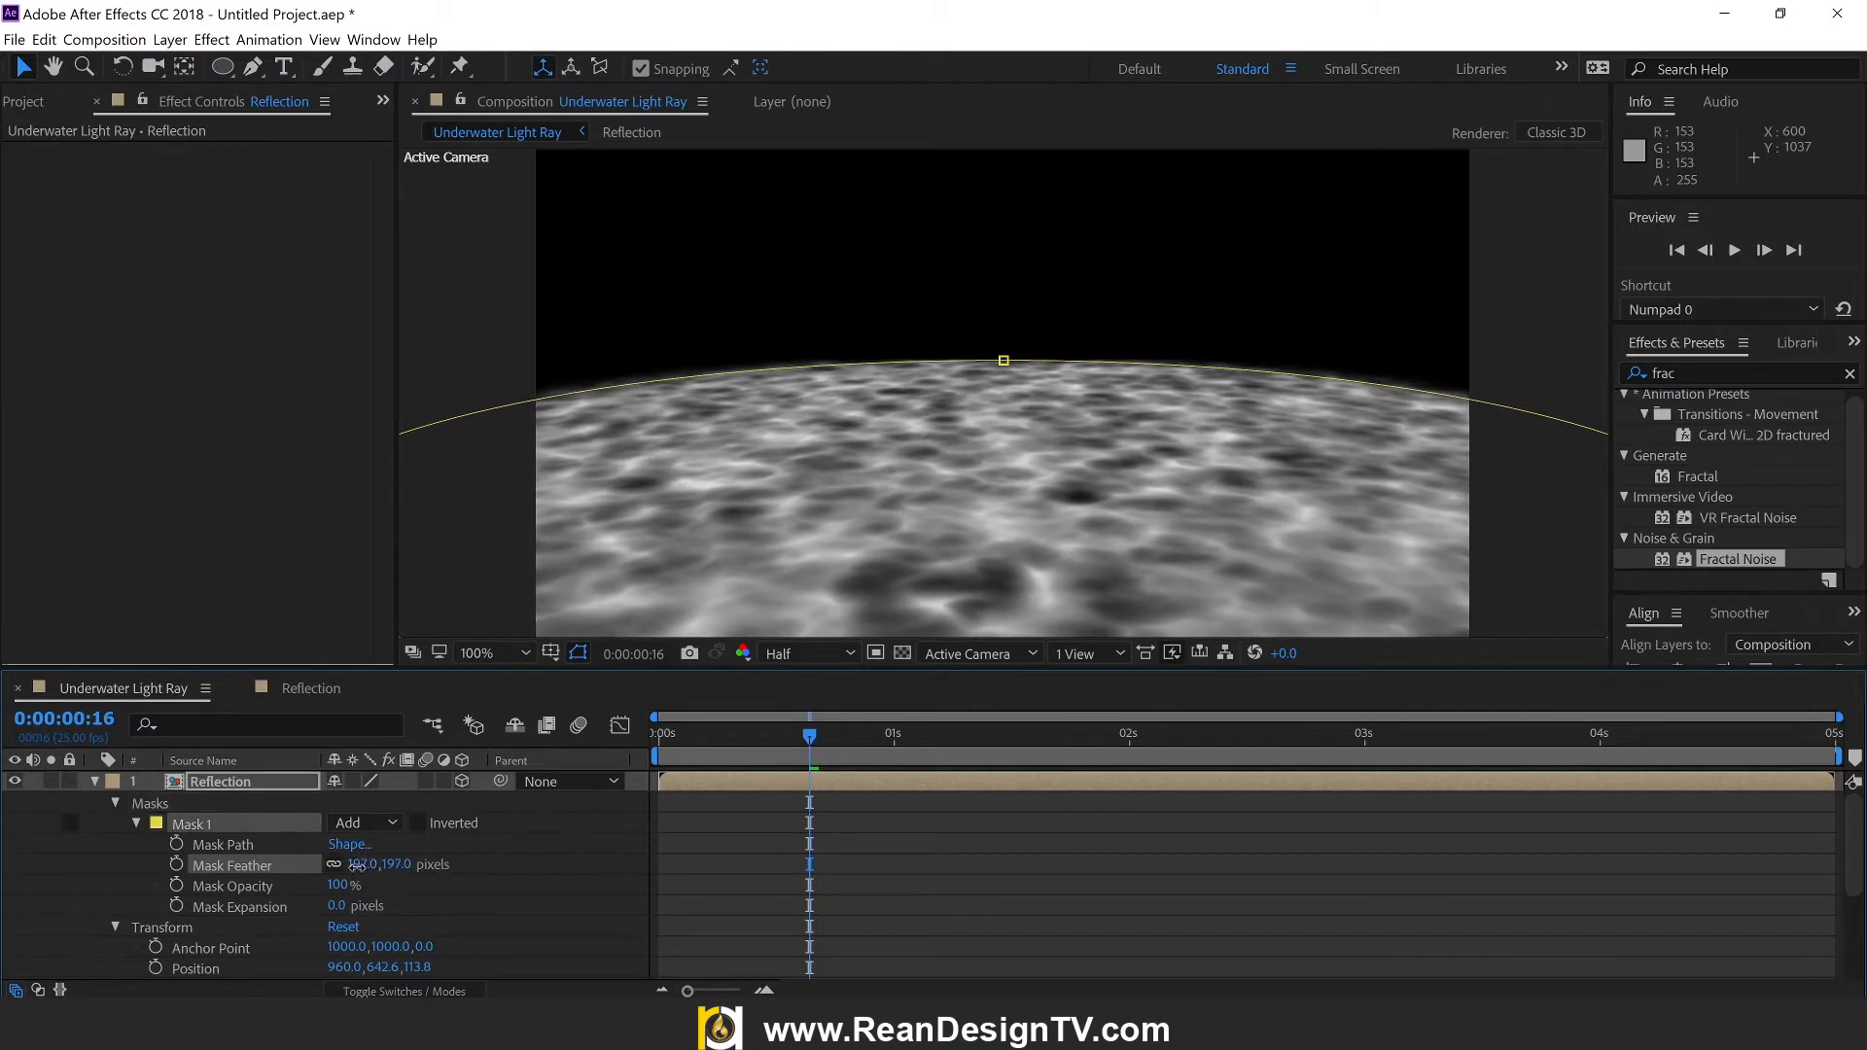
mouse_move(356, 867)
mouse_down()
mouse_move(331, 868)
mouse_move(822, 811)
mouse_move(355, 864)
mouse_up()
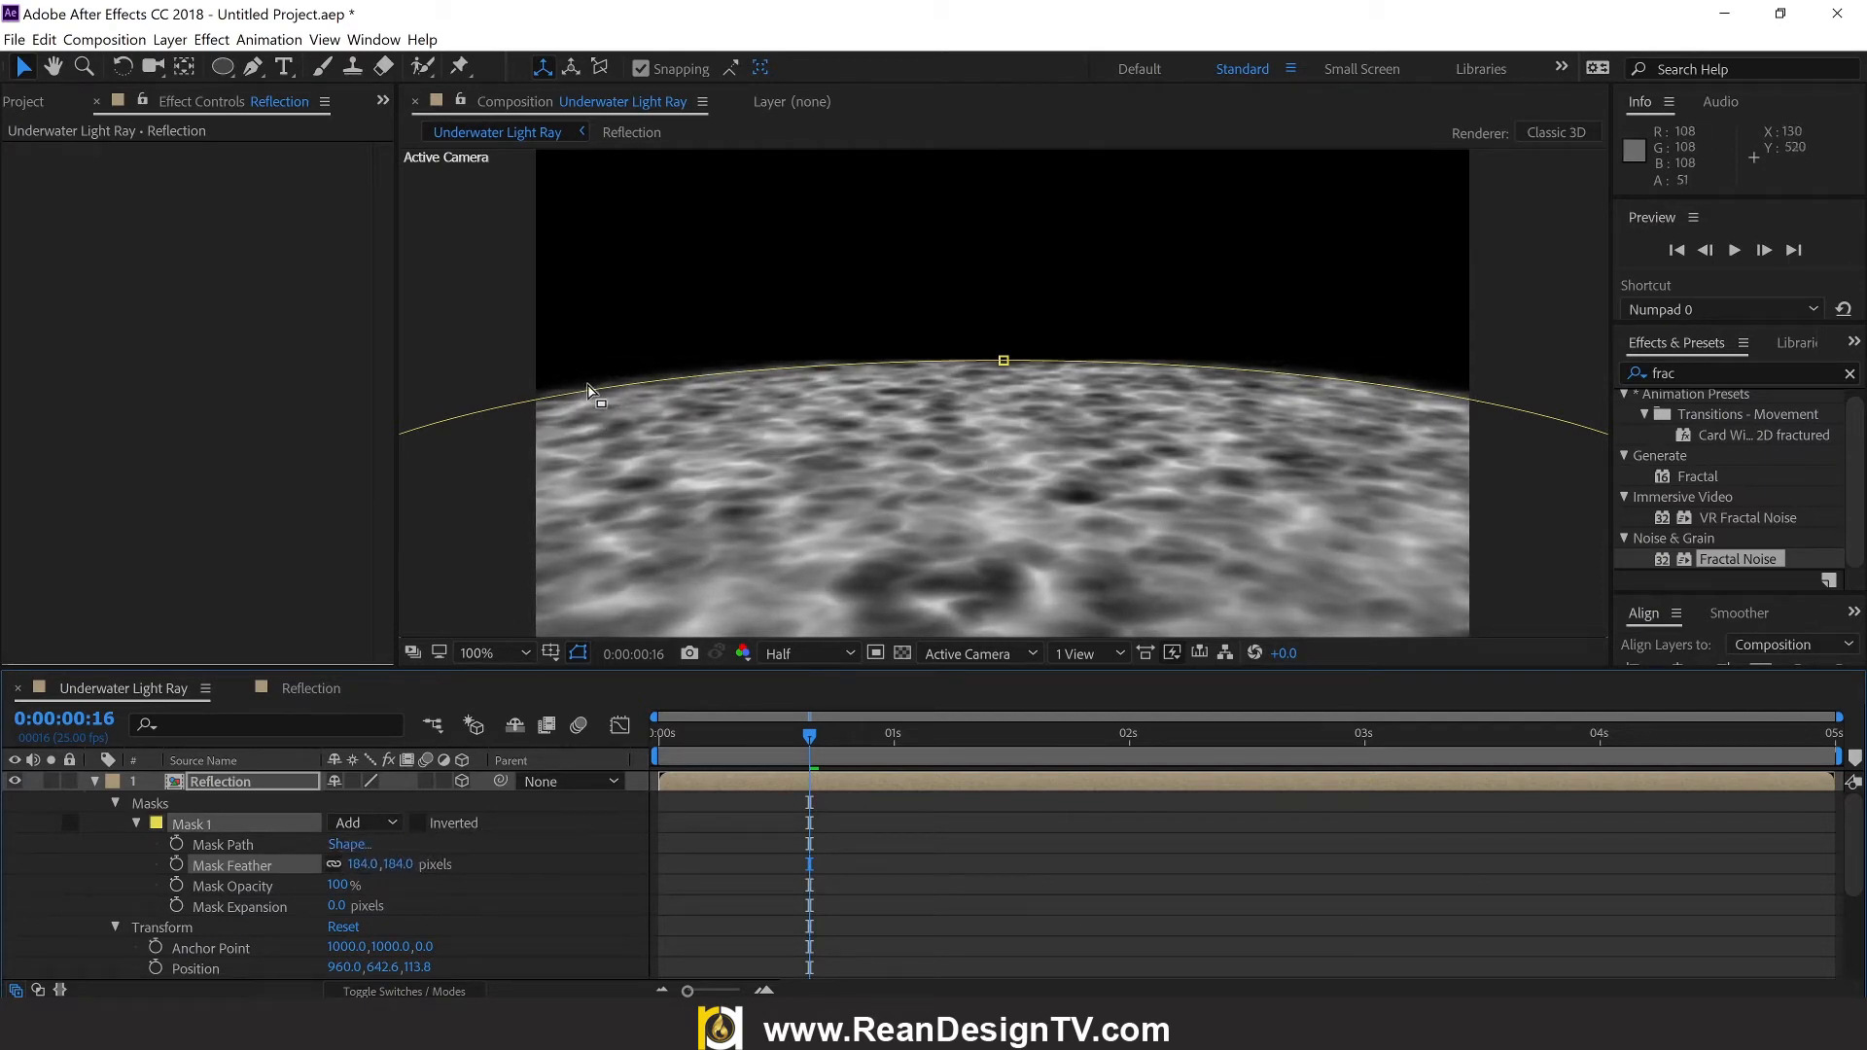
Step: Set the elliptical mask's Mask Expansion to -146 pixels and deselect the layer
drag(341, 907, 130, 869)
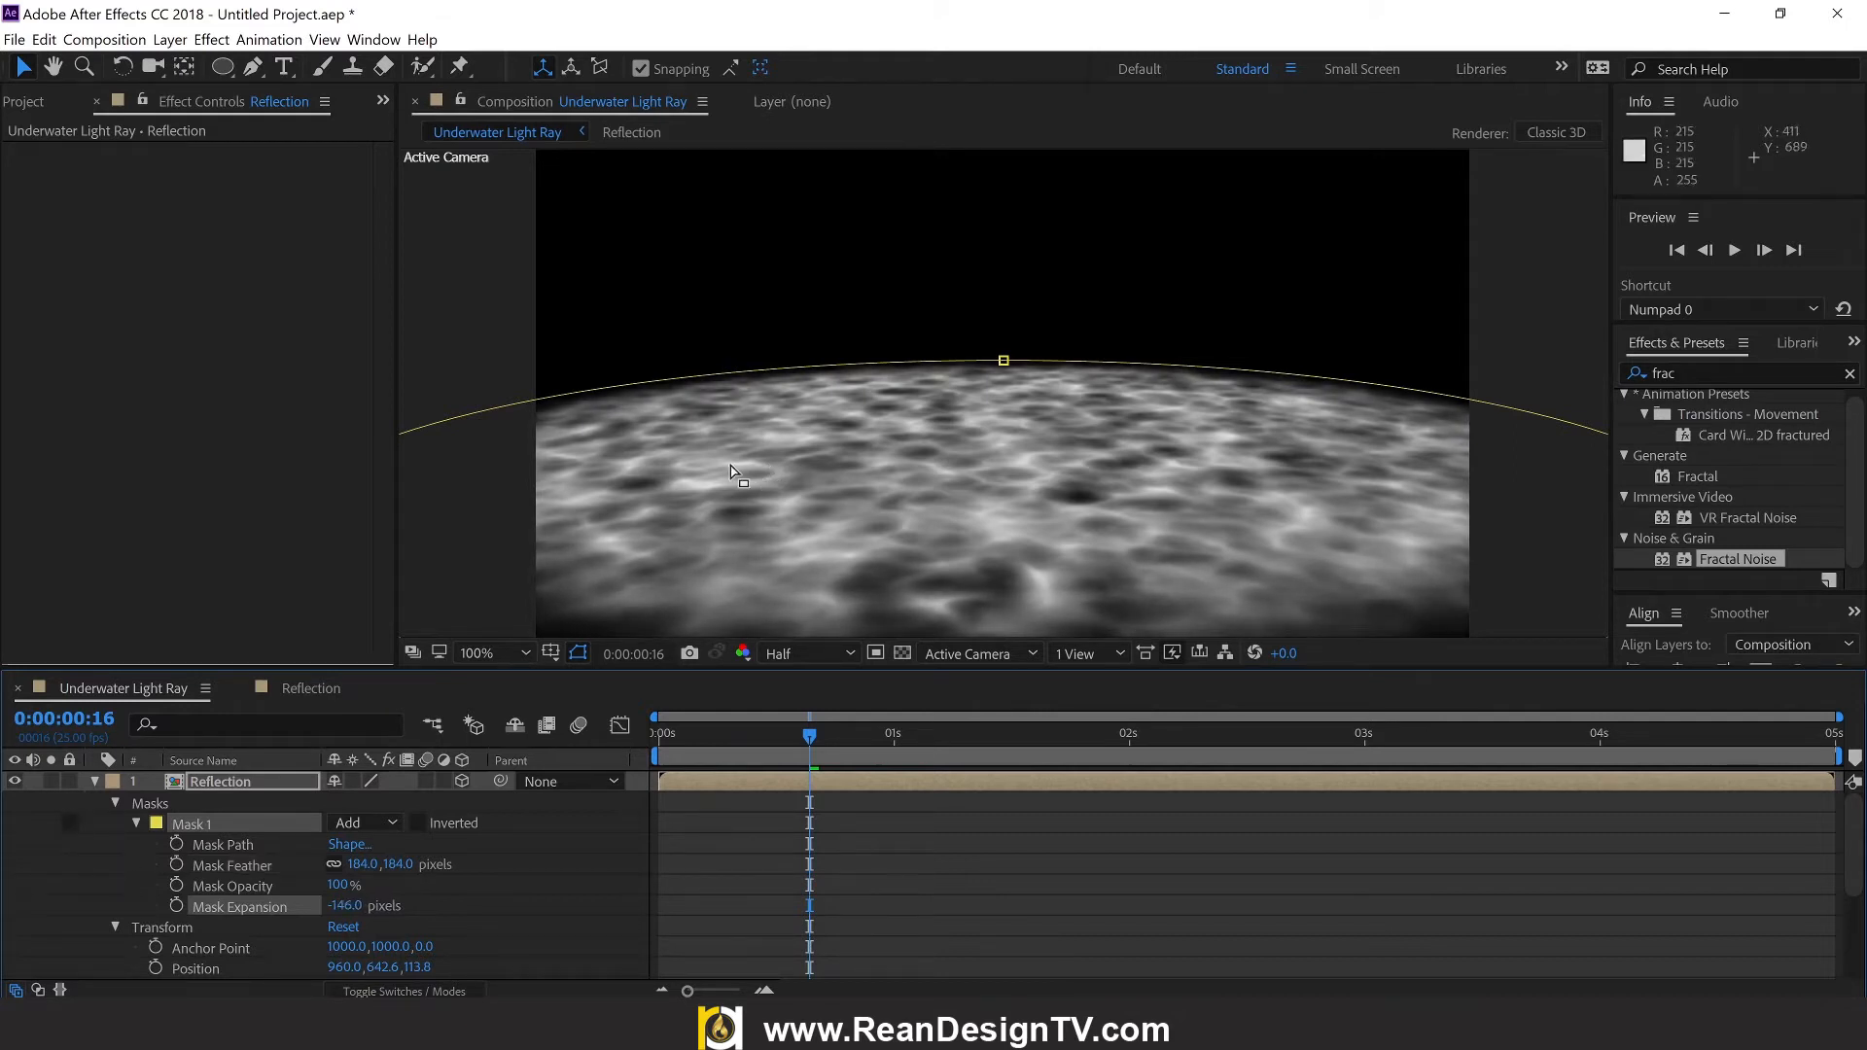
click(497, 280)
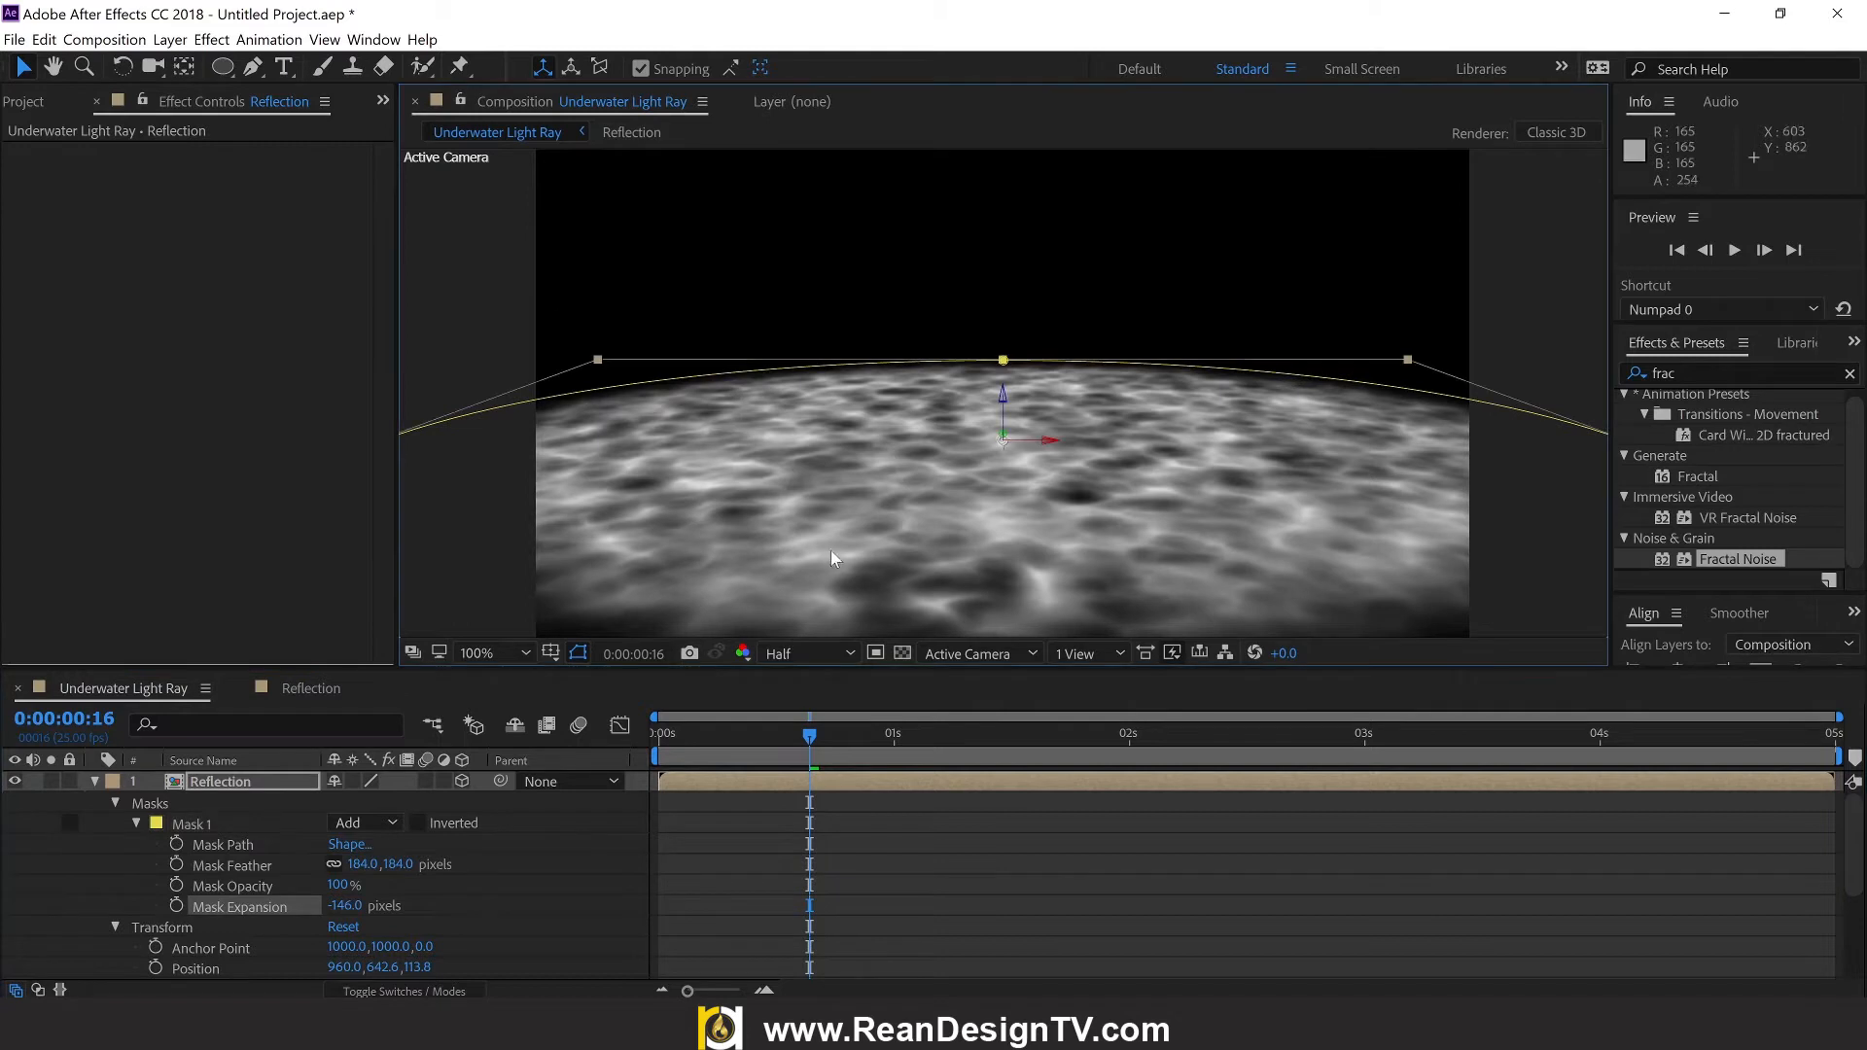
click(499, 321)
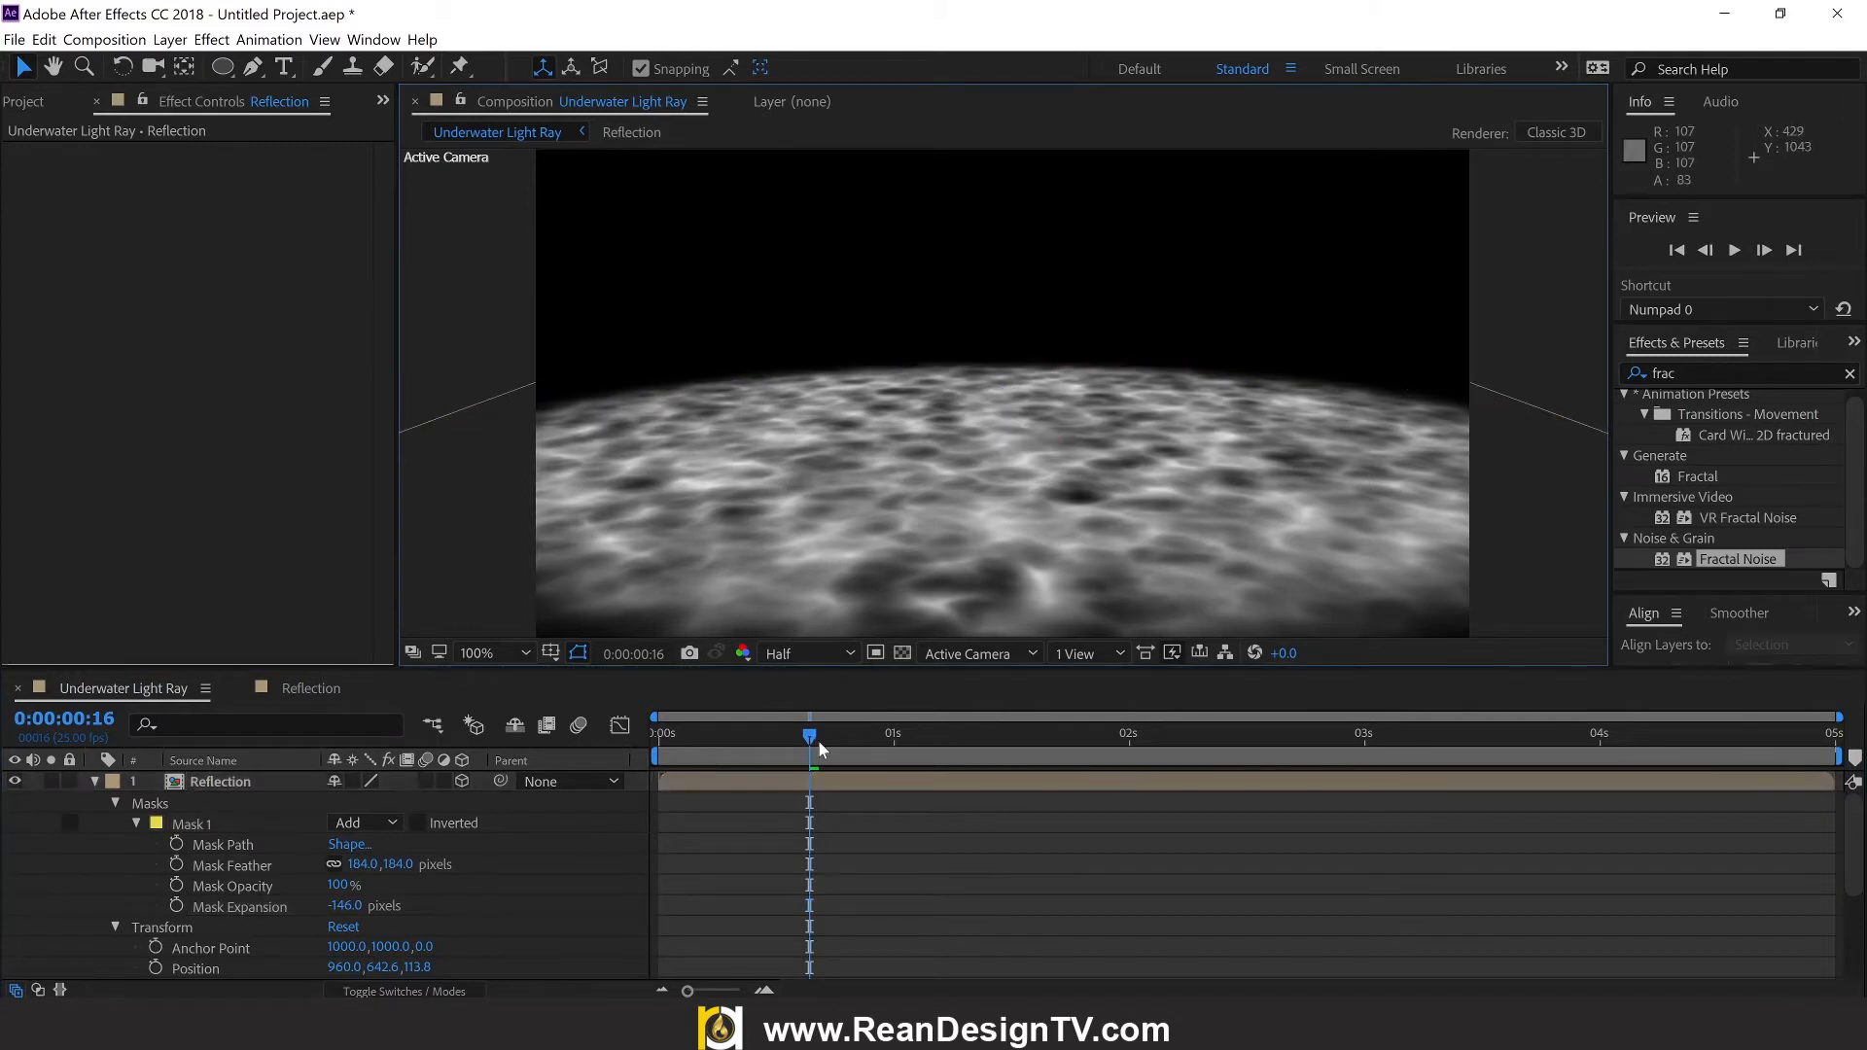
Step: Play the feathered, tilted water surface from the start and collapse the Reflection layer's properties
key(Home)
key(space)
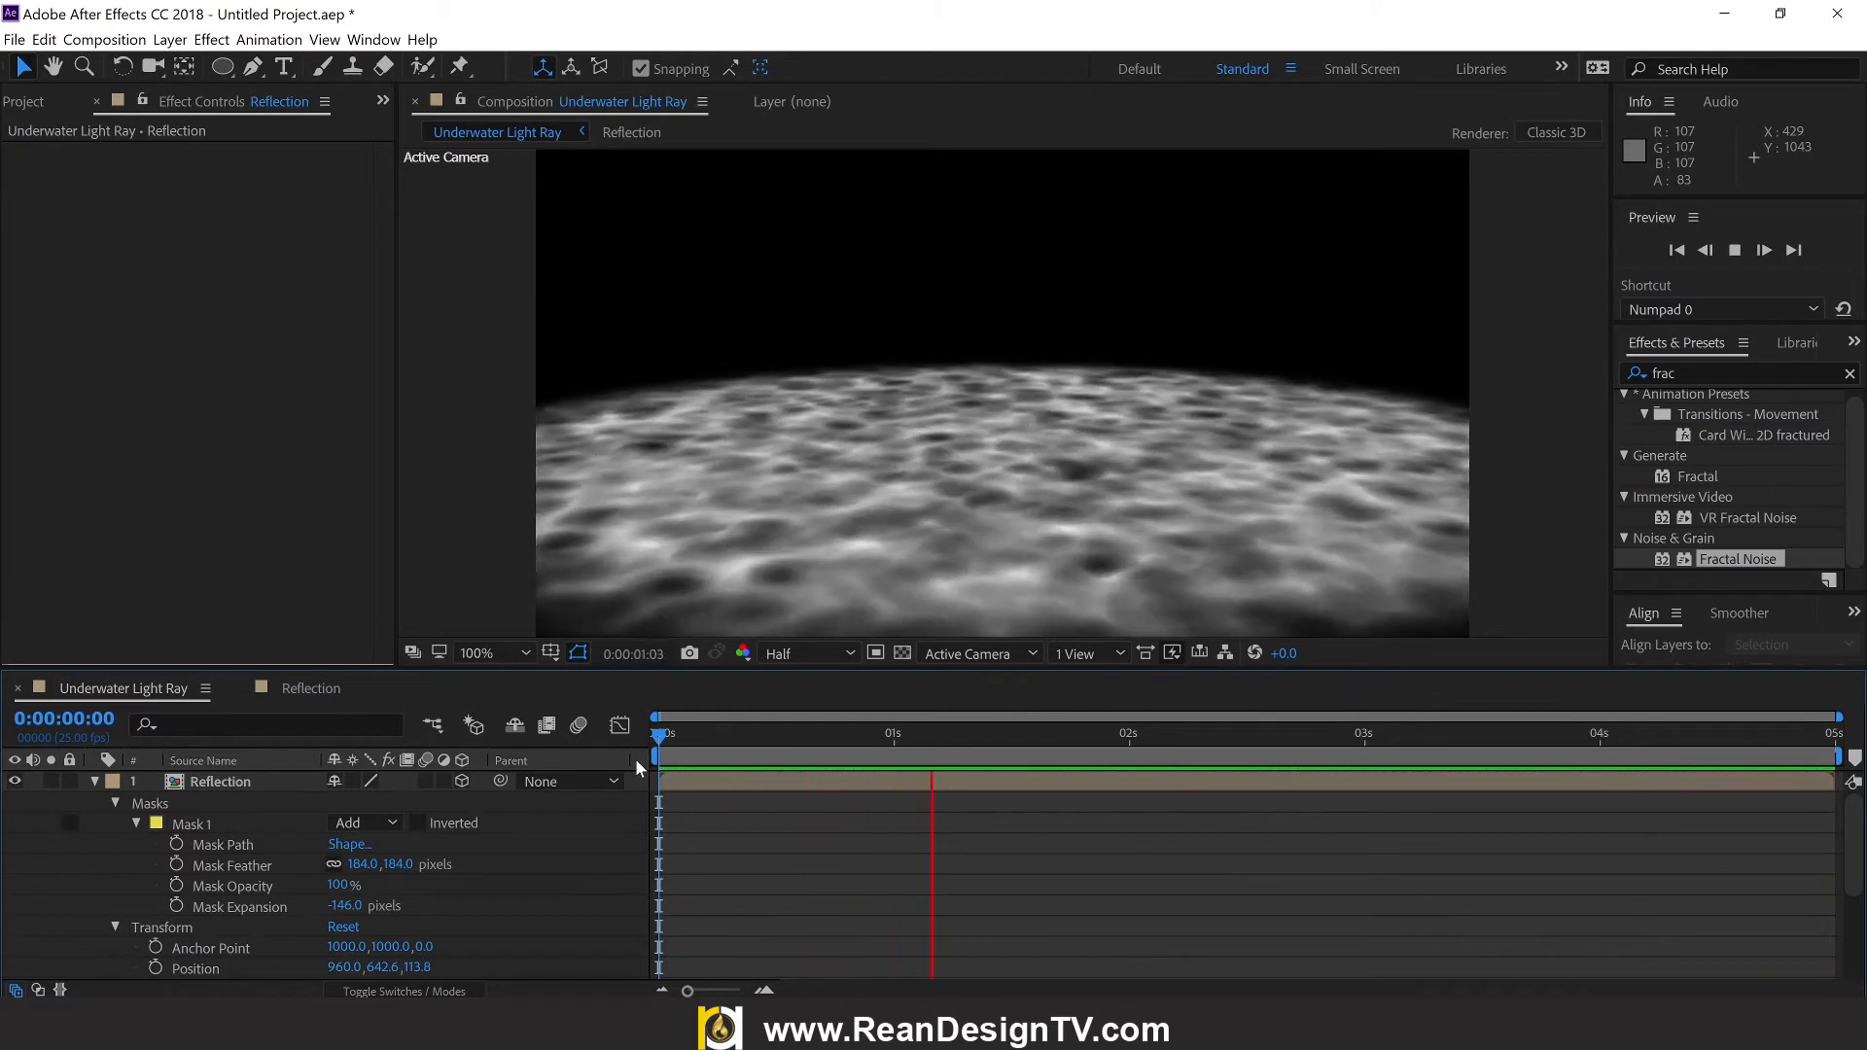
key(space)
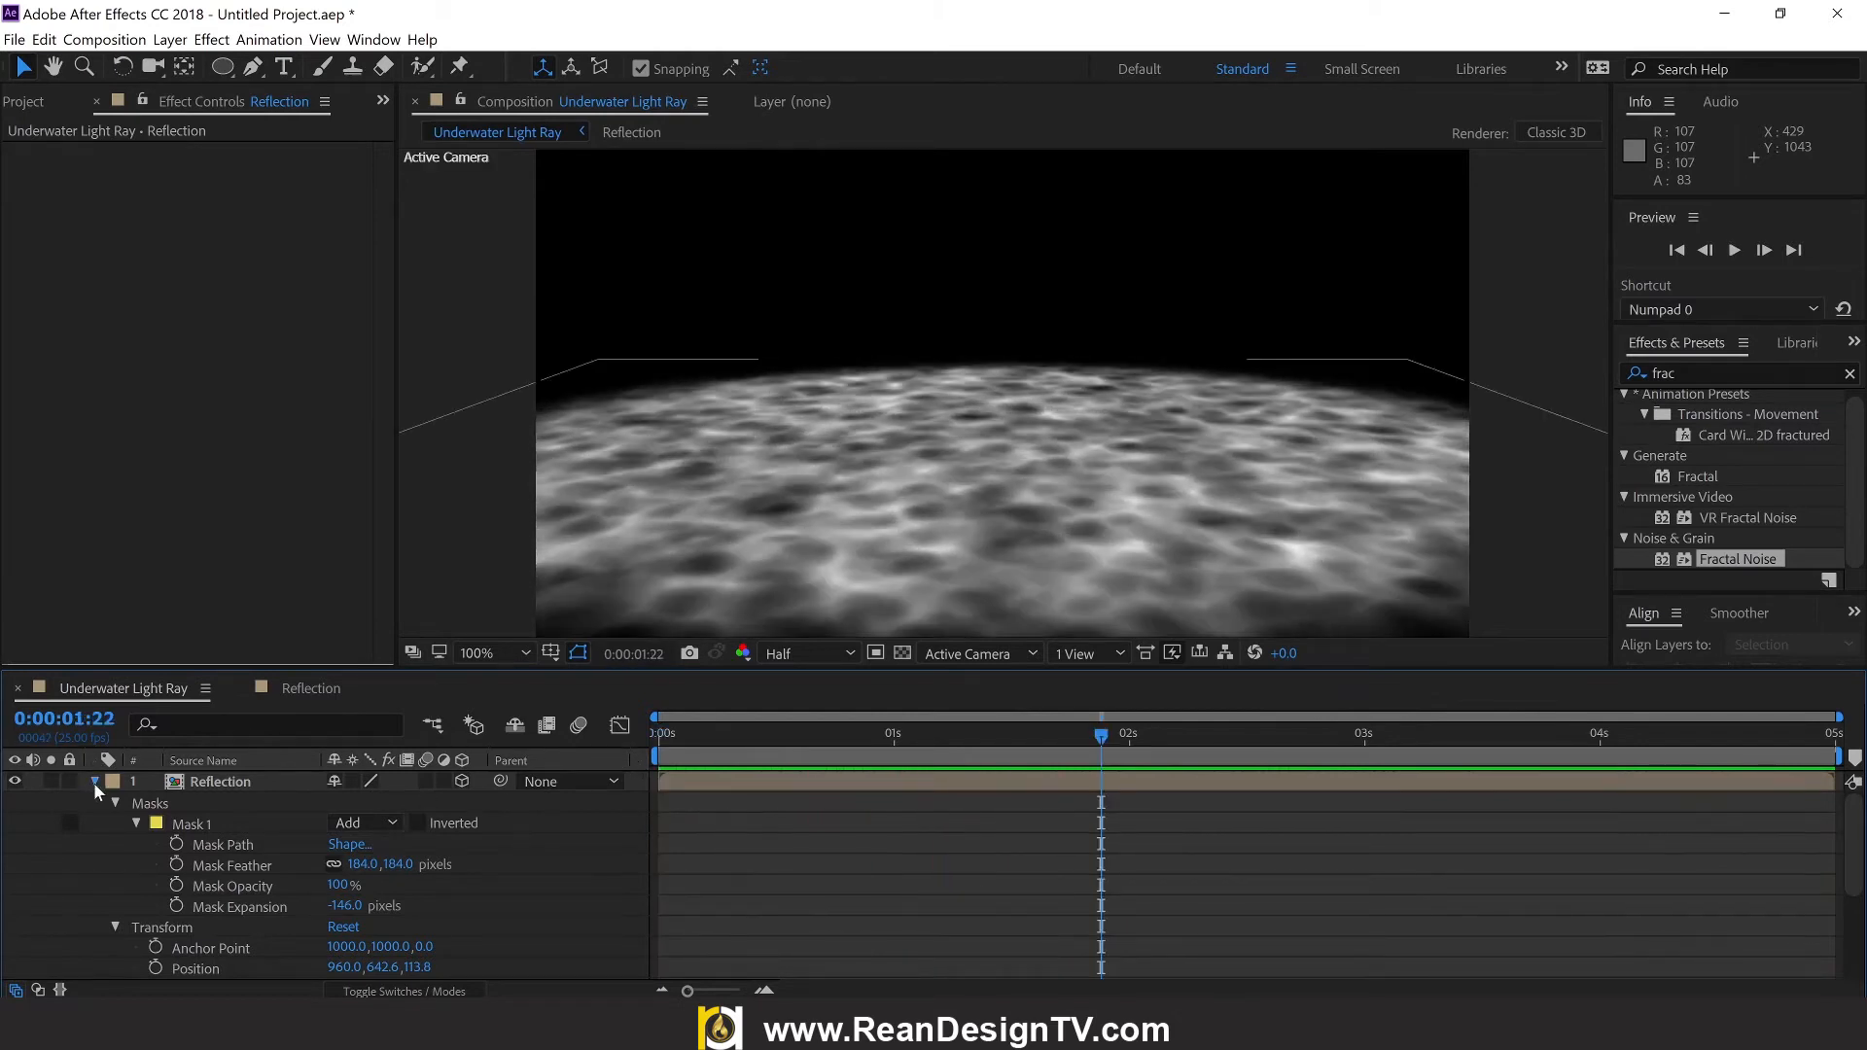
click(94, 781)
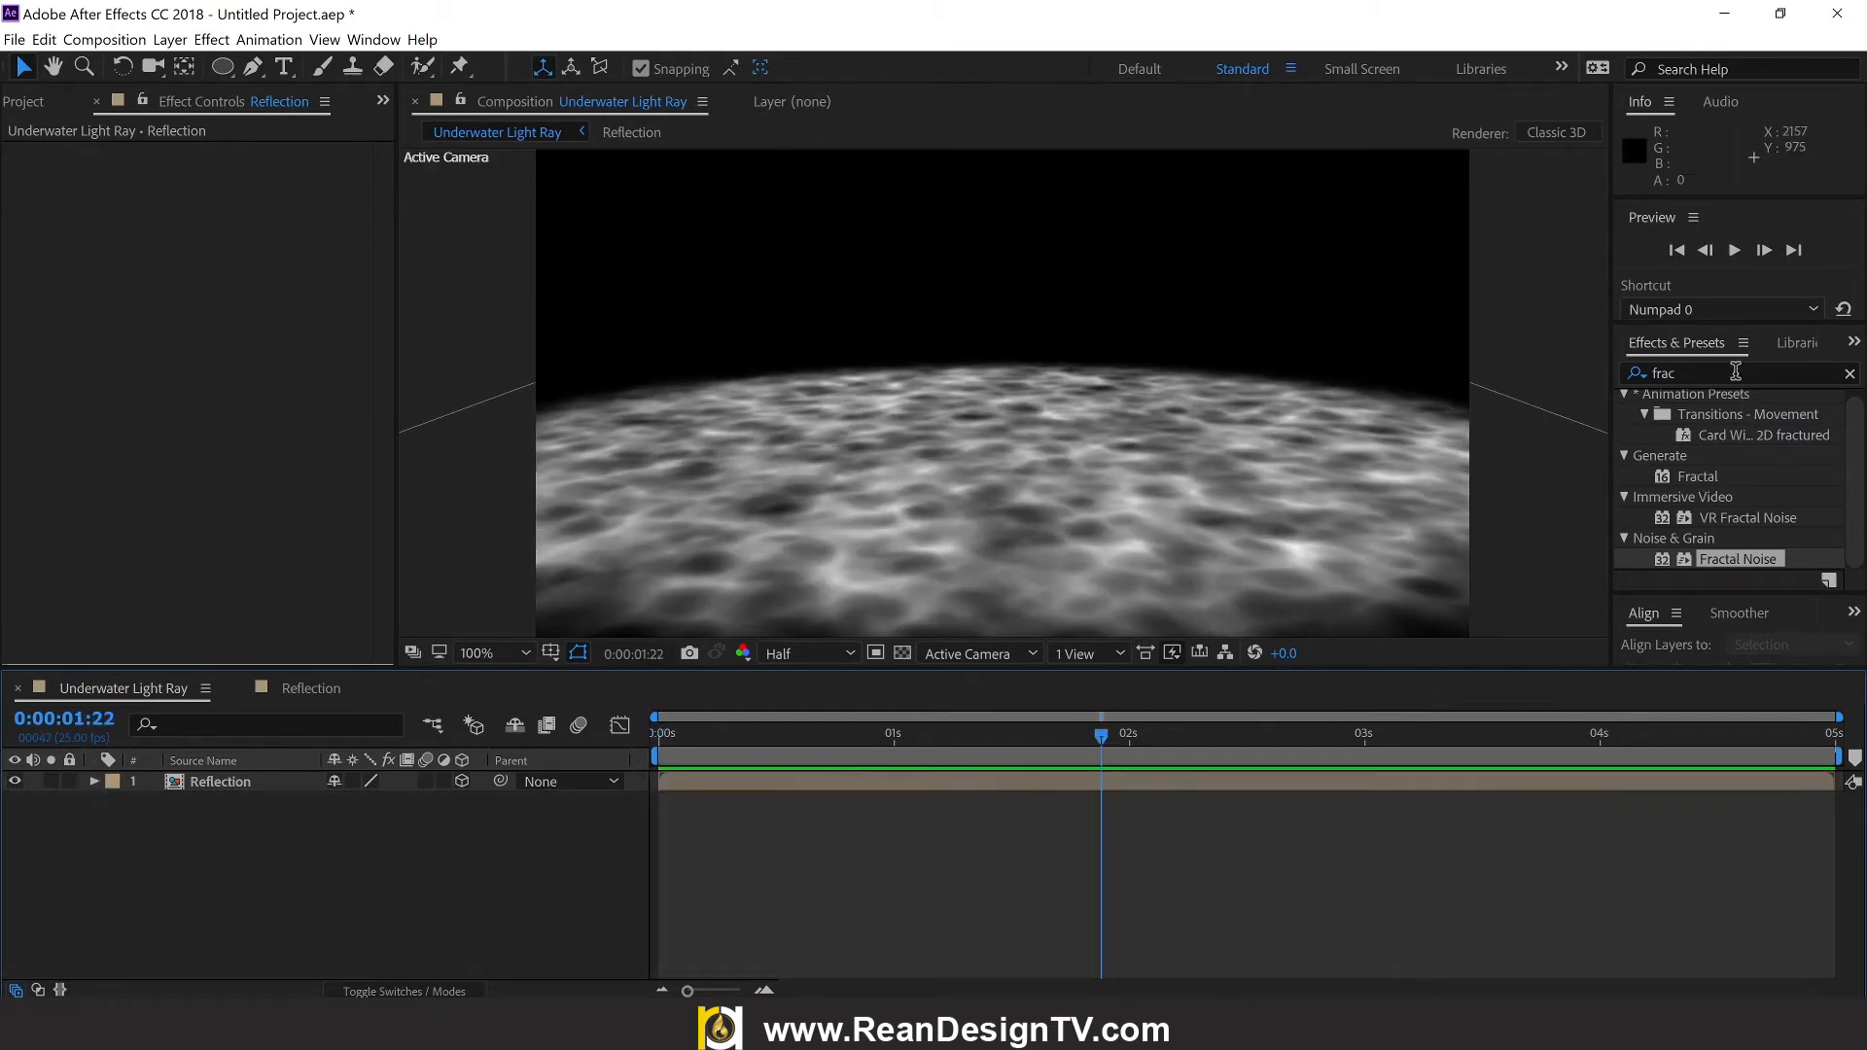
Step: Apply the CC Vector Blur effect to the Reflection layer and set its Amount to 20
click(1844, 372)
click(1778, 373)
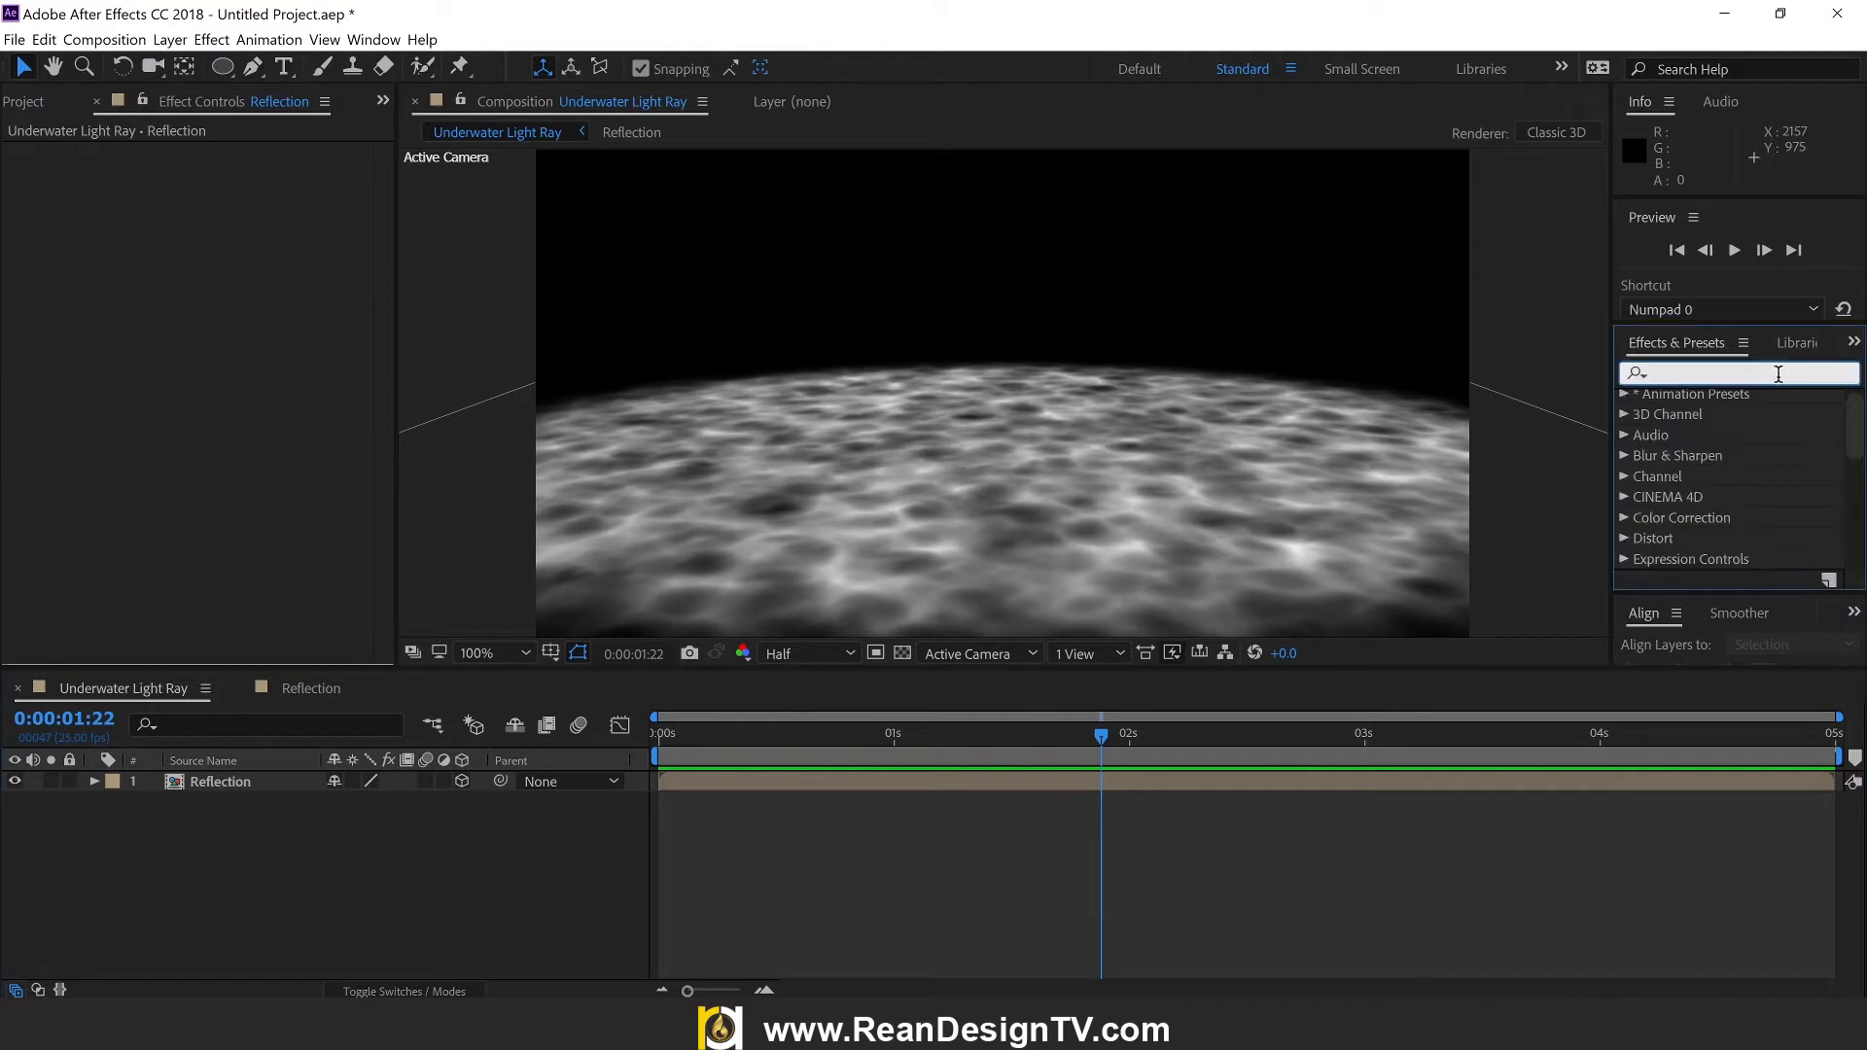
text(vec)
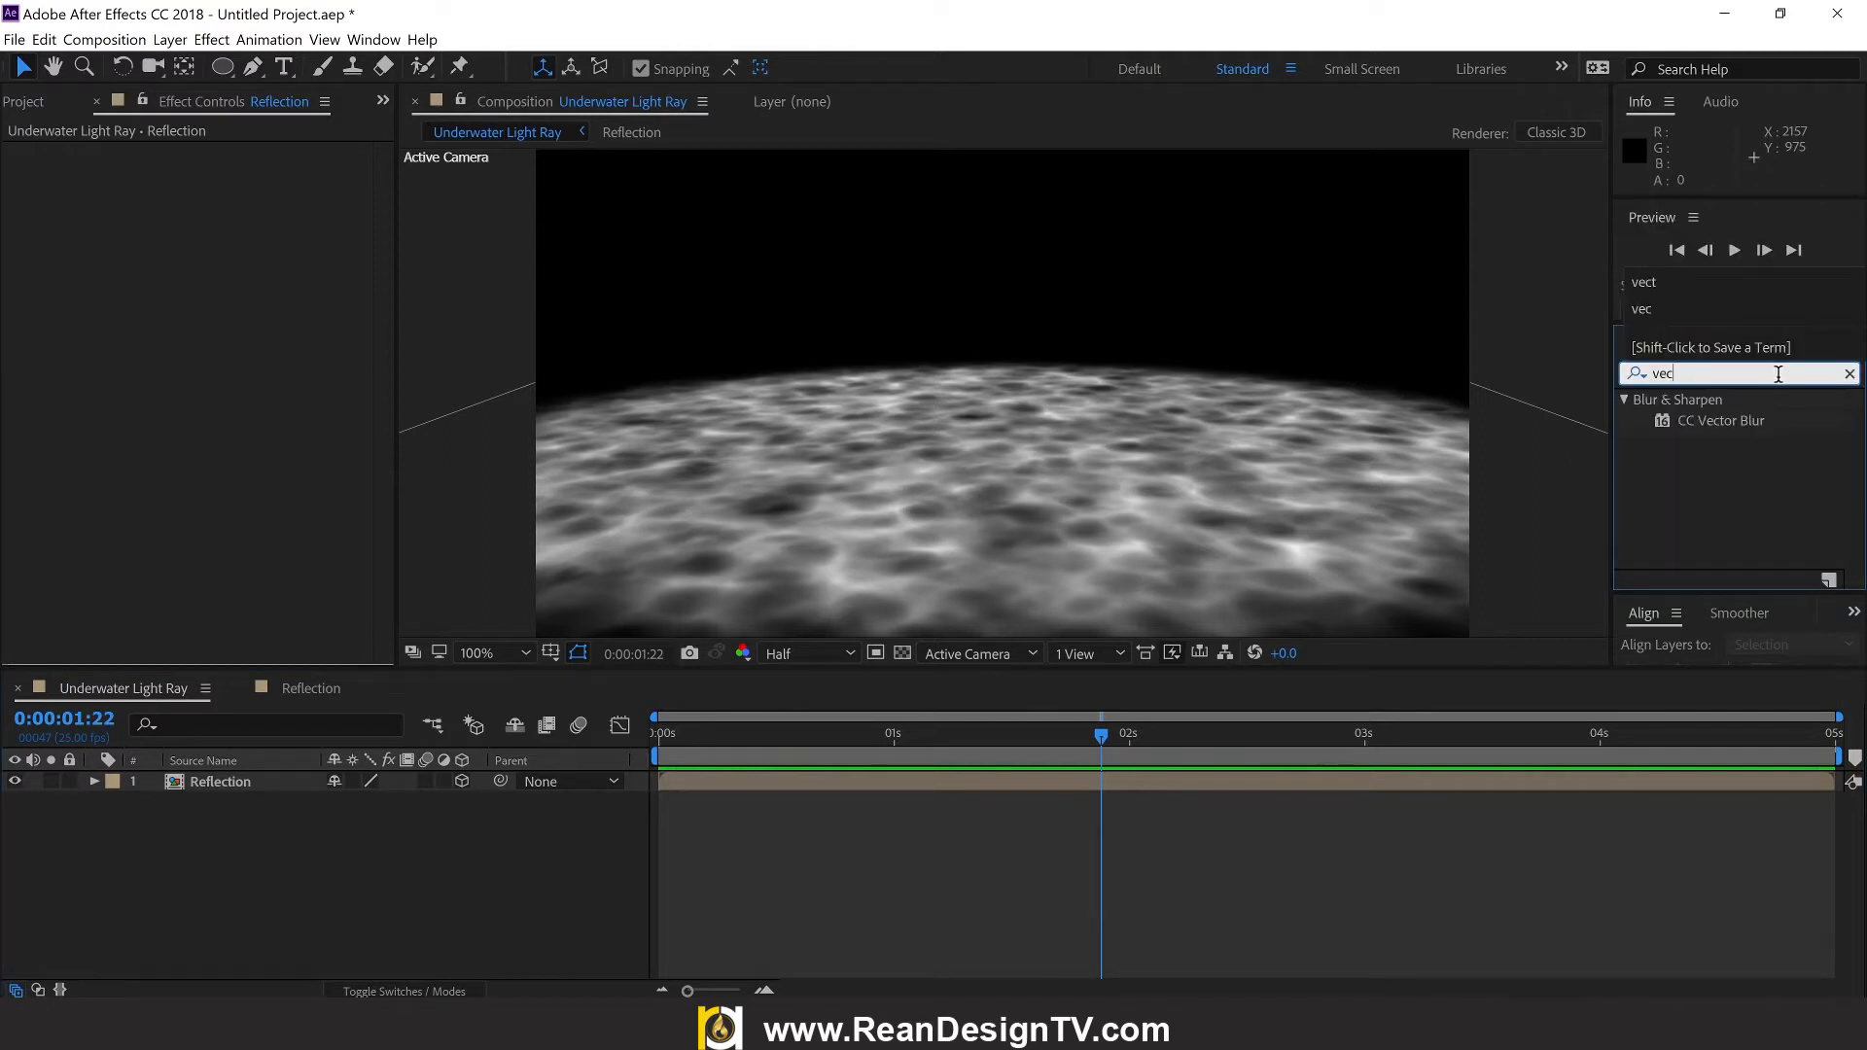
click(1730, 424)
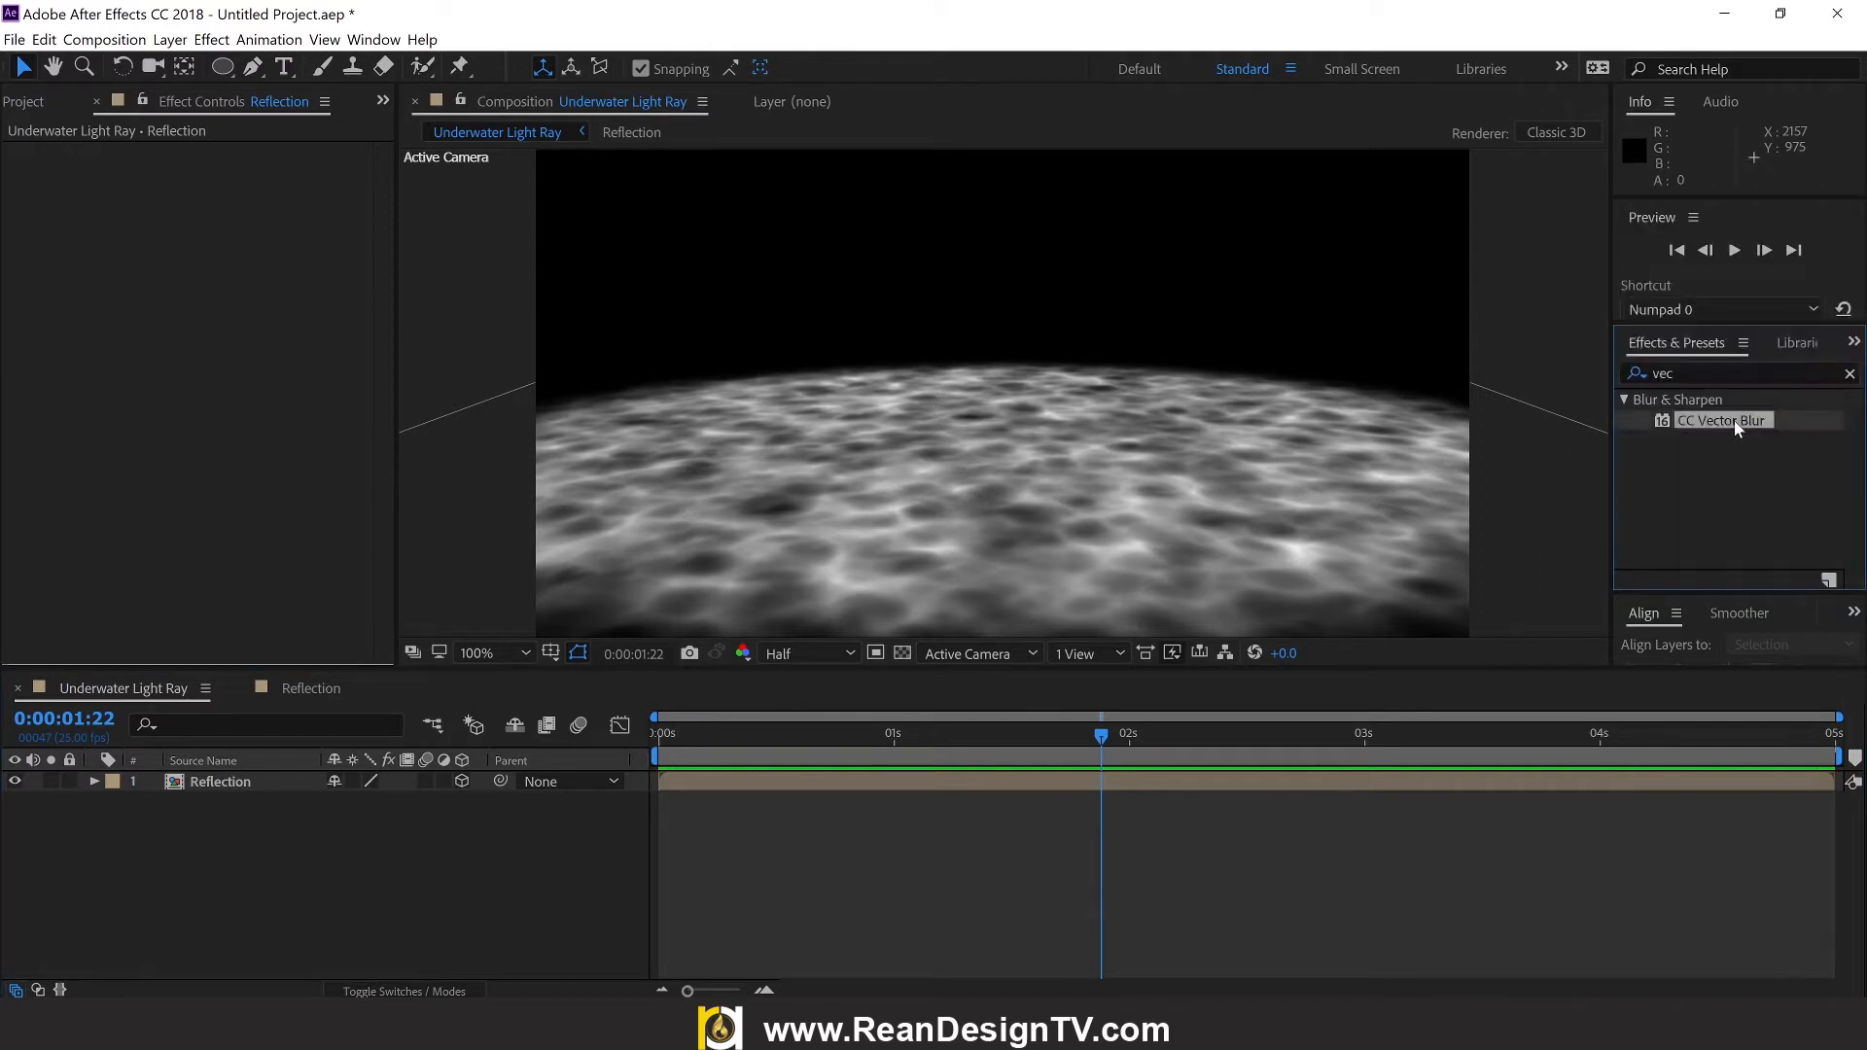
drag(1666, 421, 1167, 480)
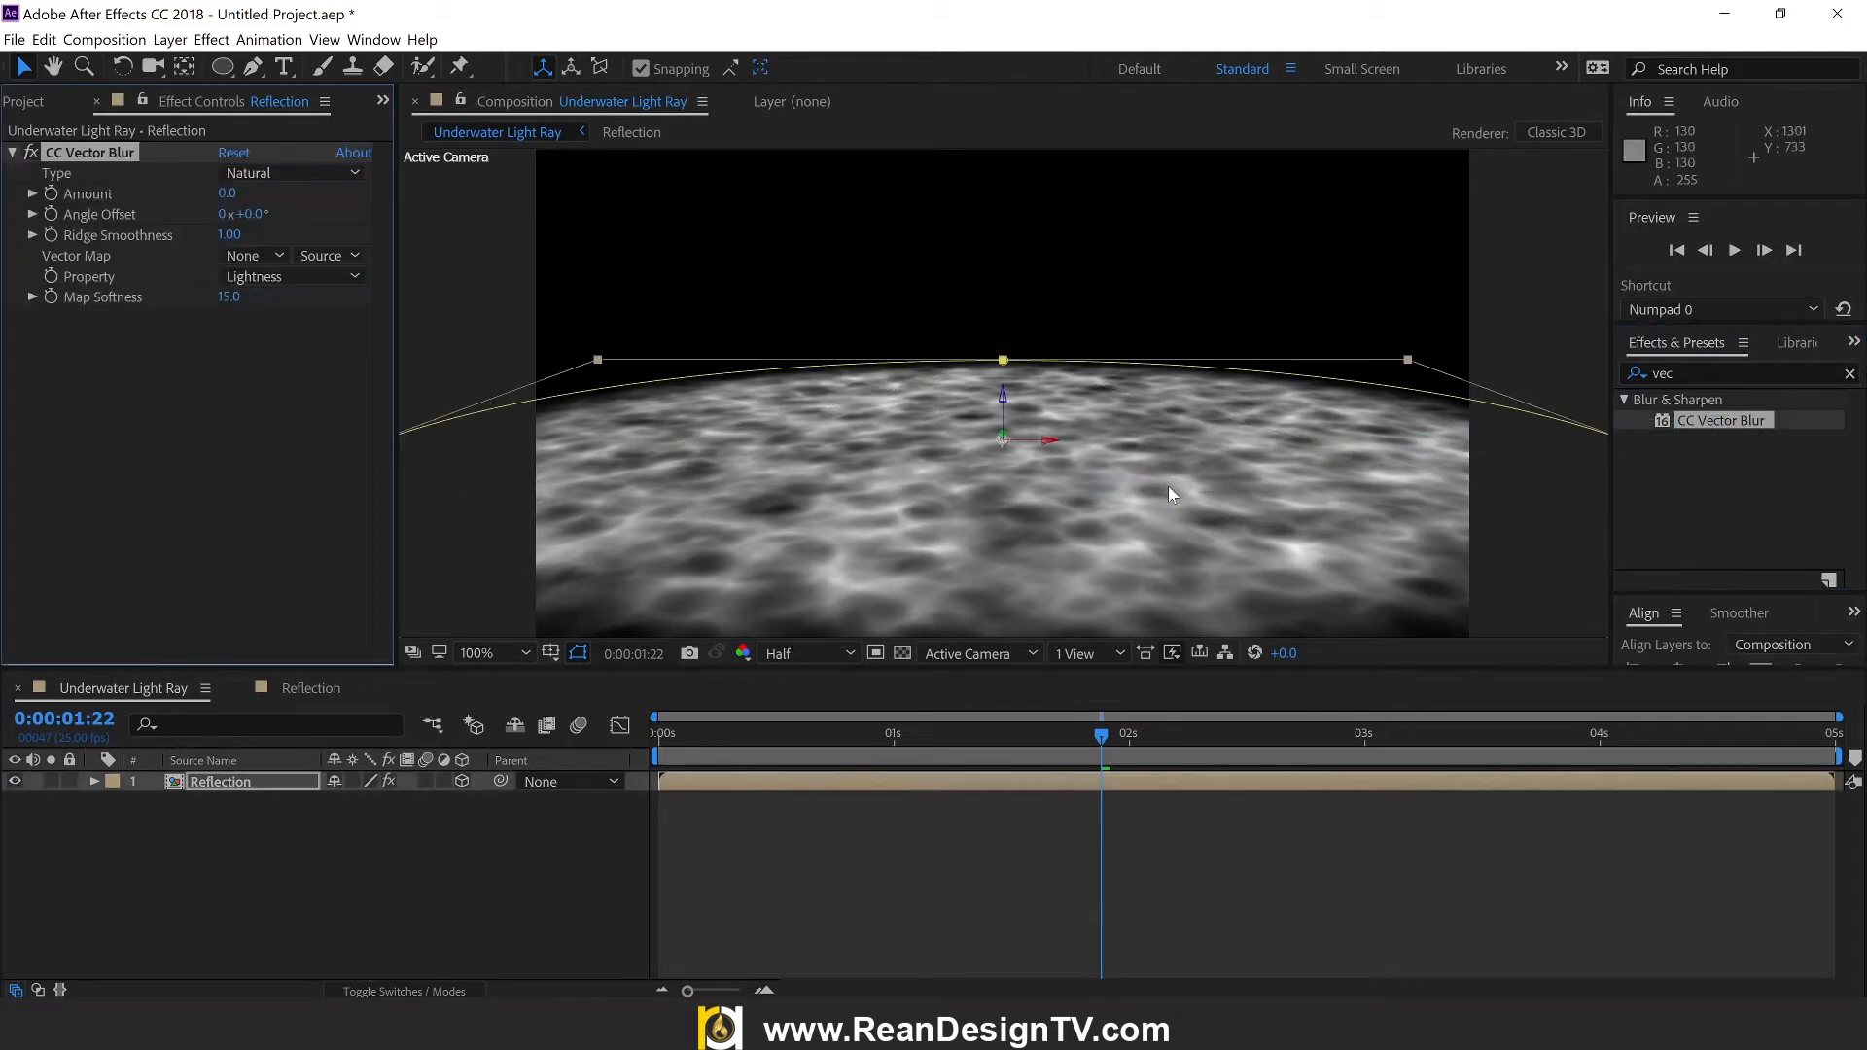
mouse_move(227, 204)
mouse_down()
mouse_move(307, 190)
mouse_move(243, 190)
mouse_up()
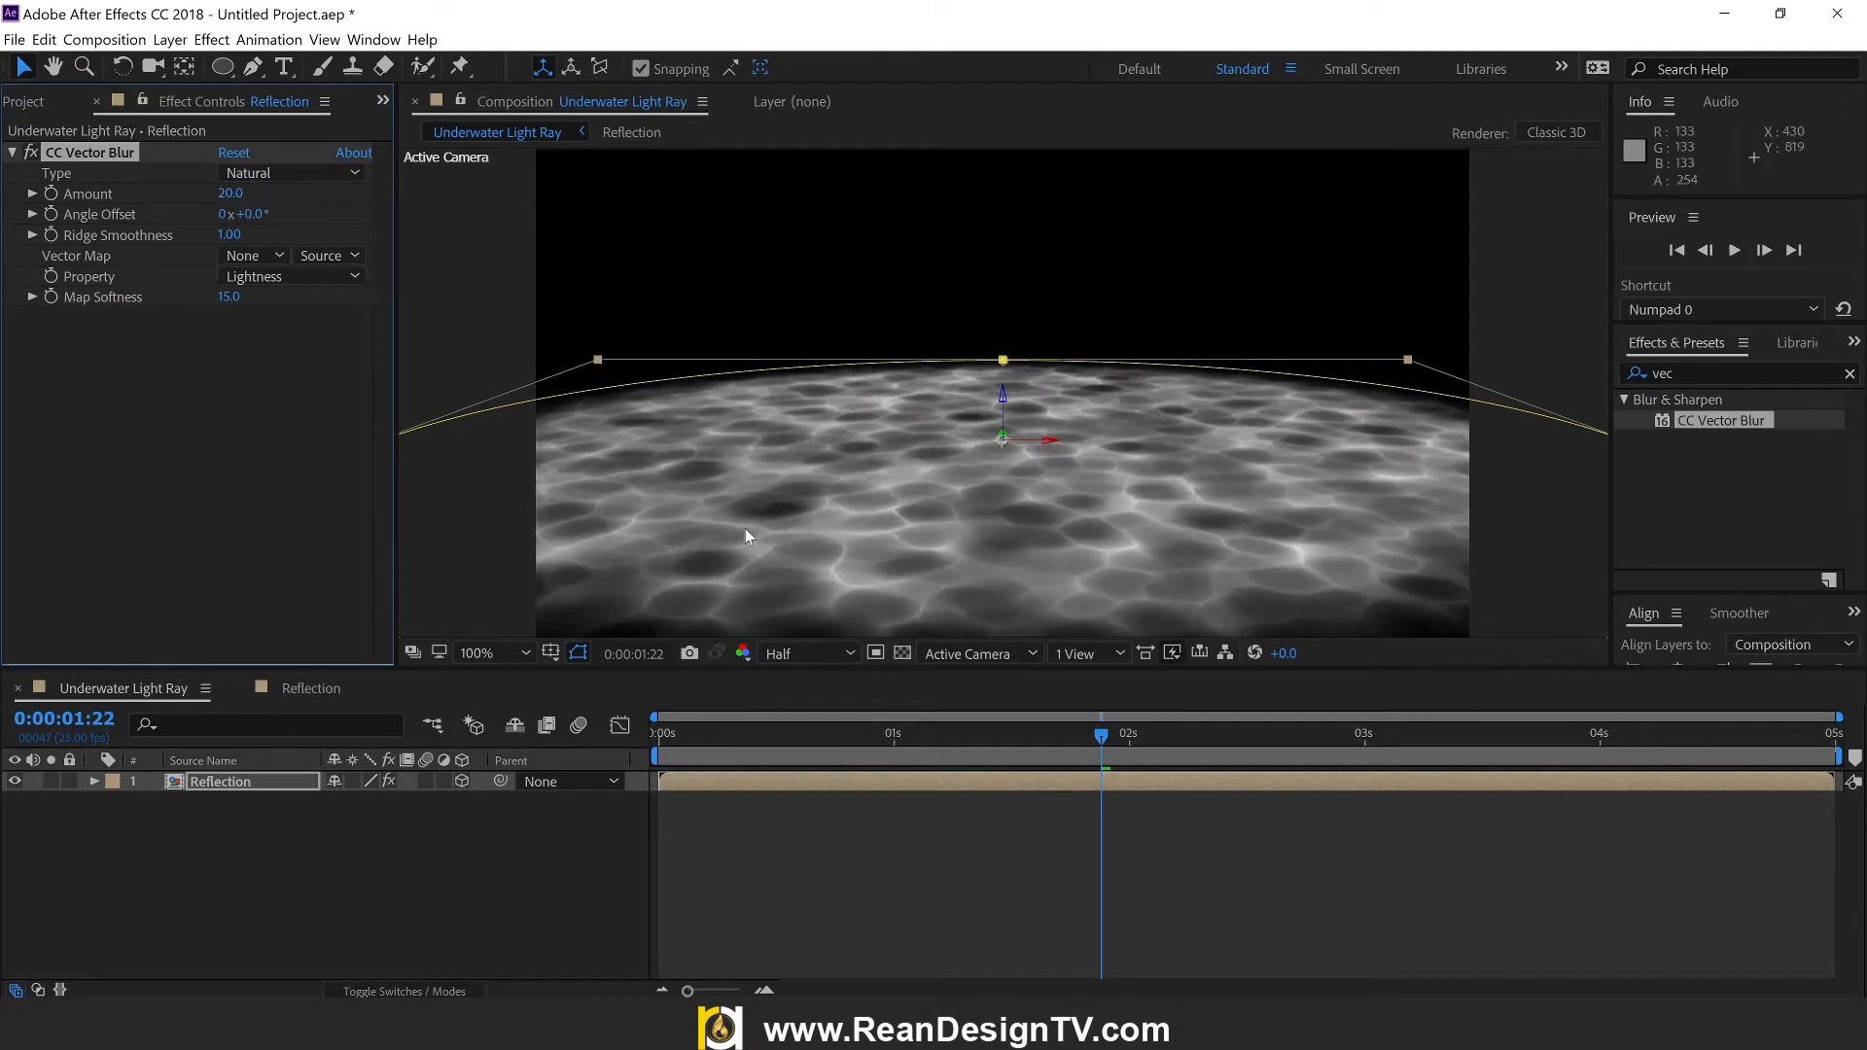
Step: Play the vector-blurred water surface to check its motion and deselect the layer
key(space)
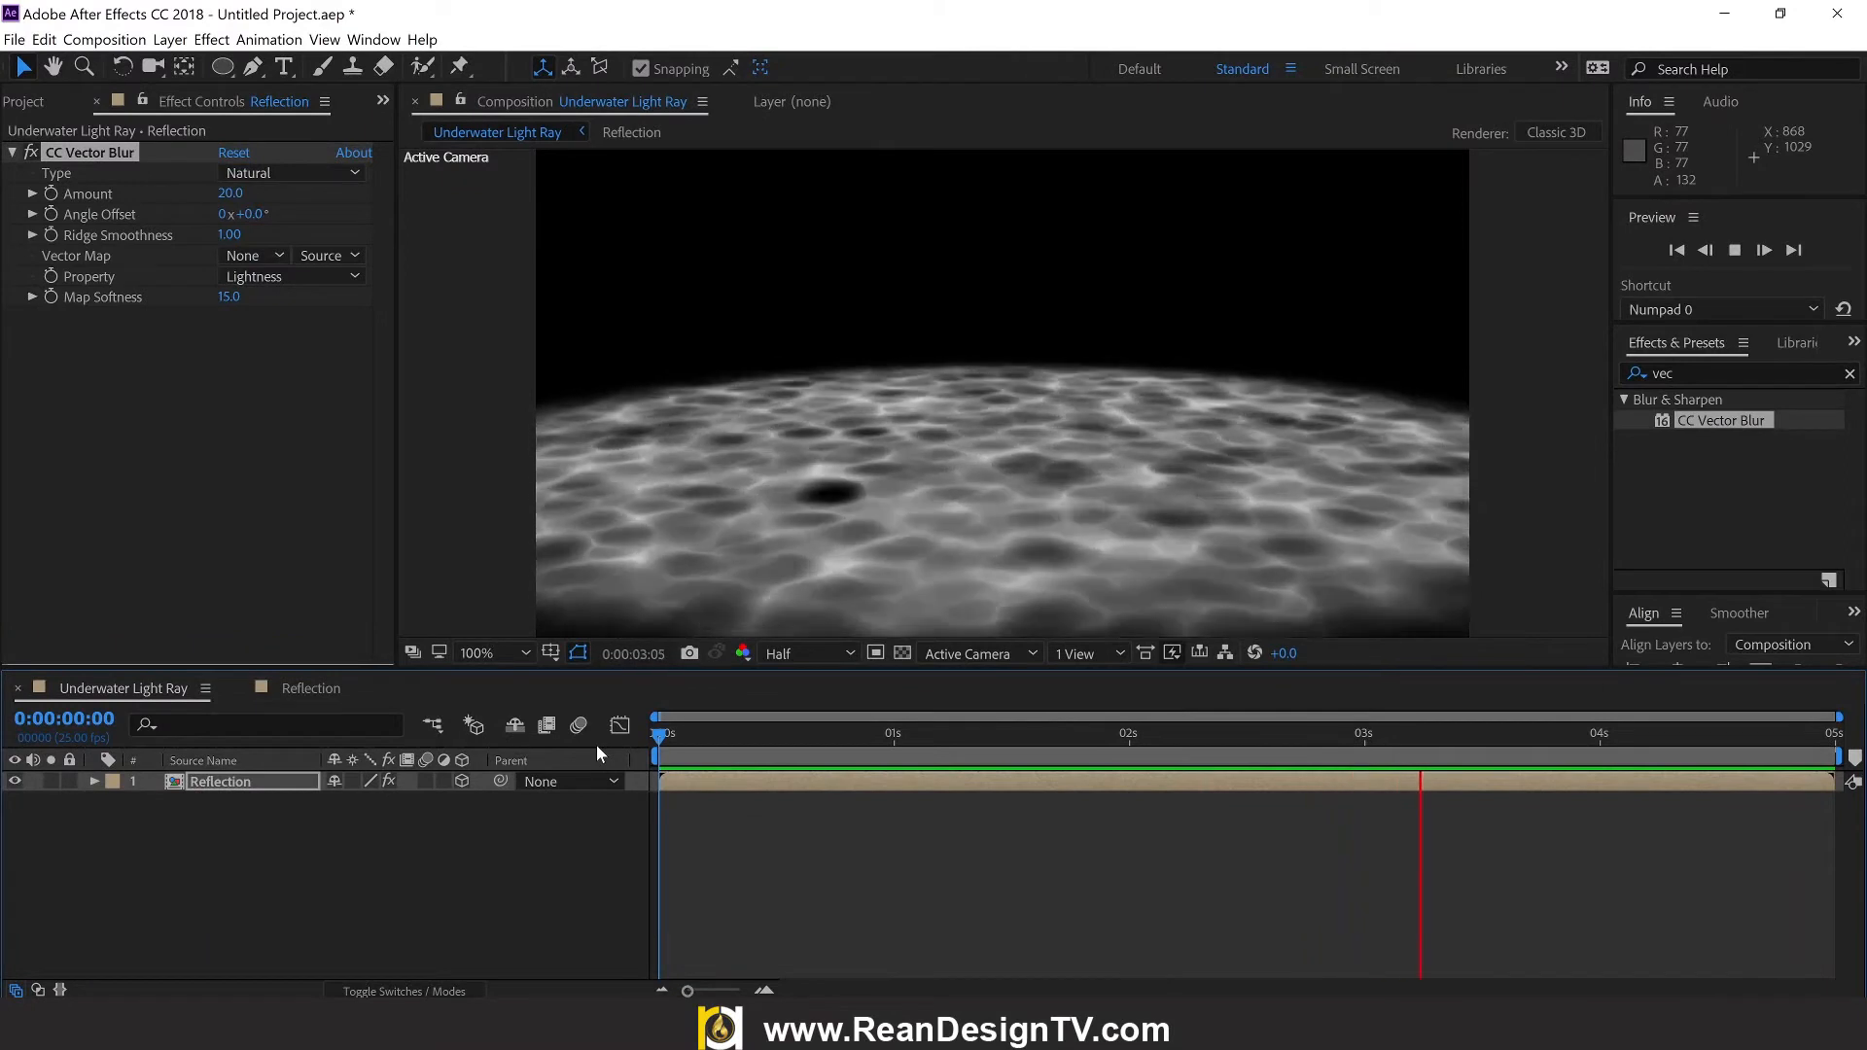
key(space)
click(260, 864)
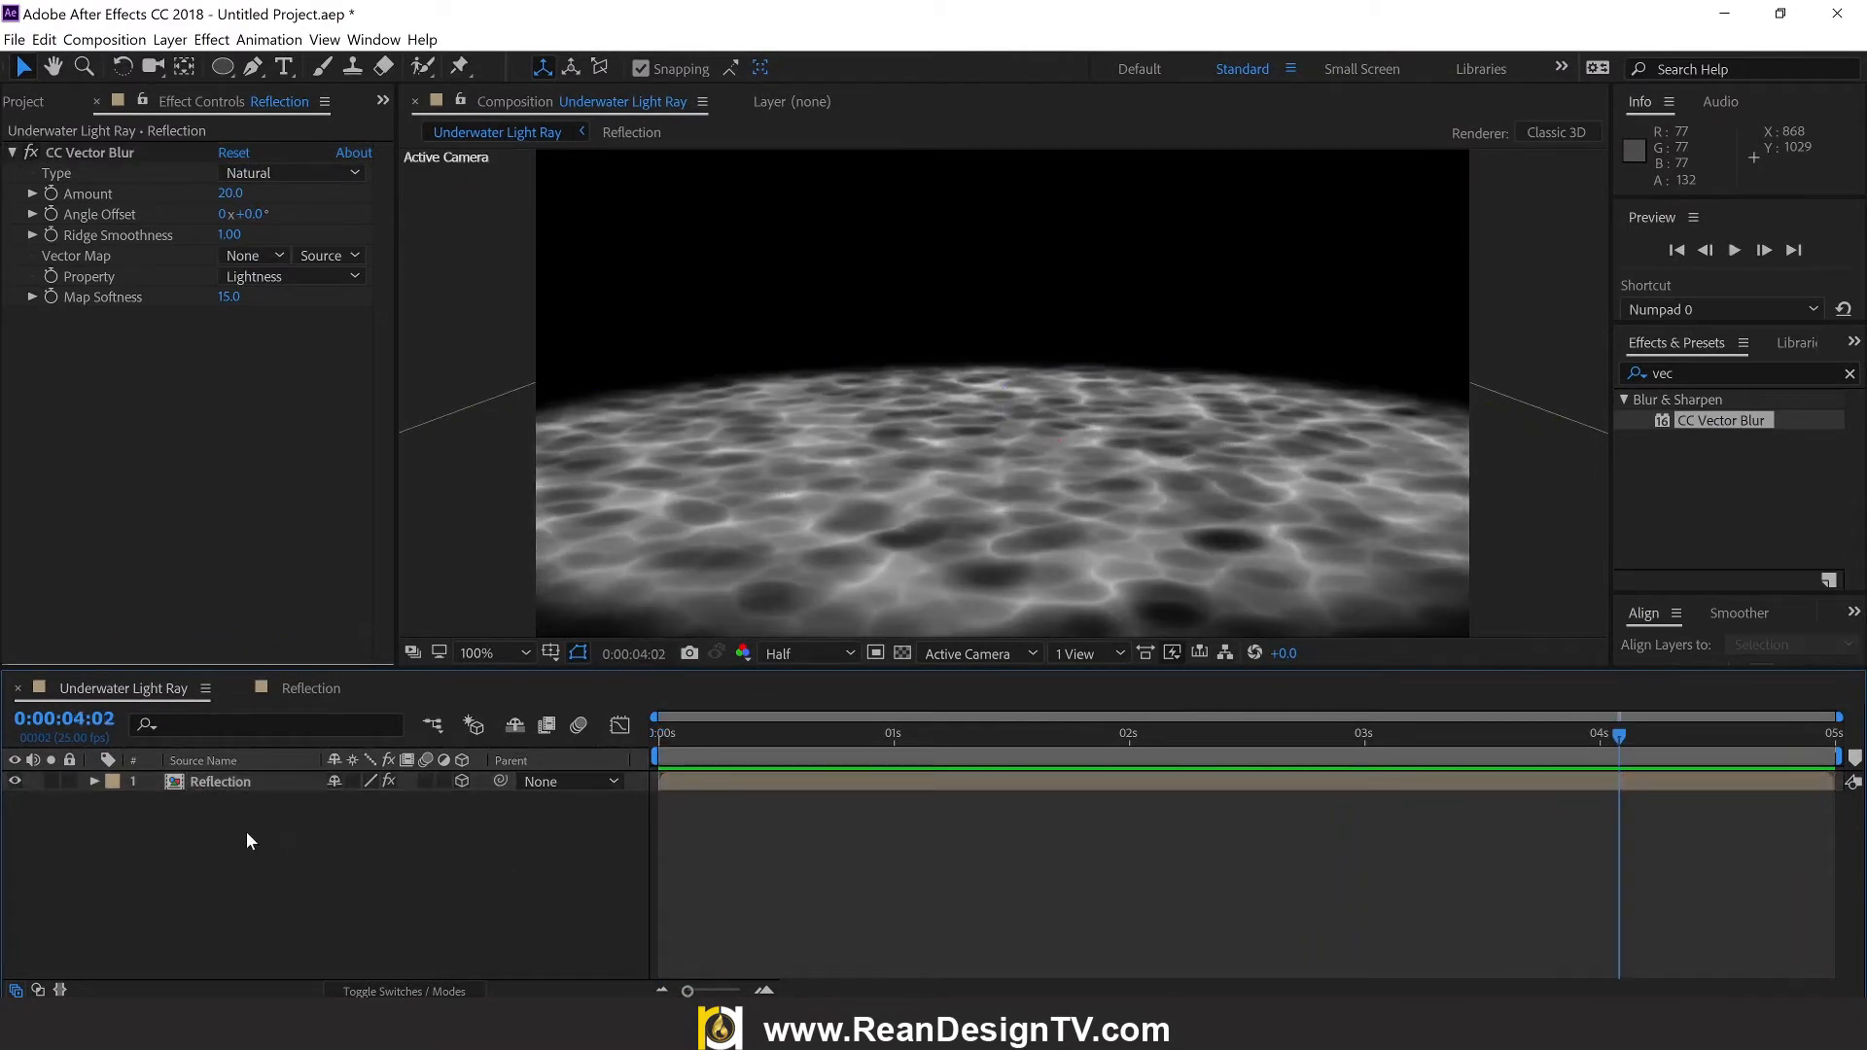
Step: Set the Reflection layer's X orientation to 275°, move the layer slightly lower in the frame, and return to the start of the timeline
click(218, 784)
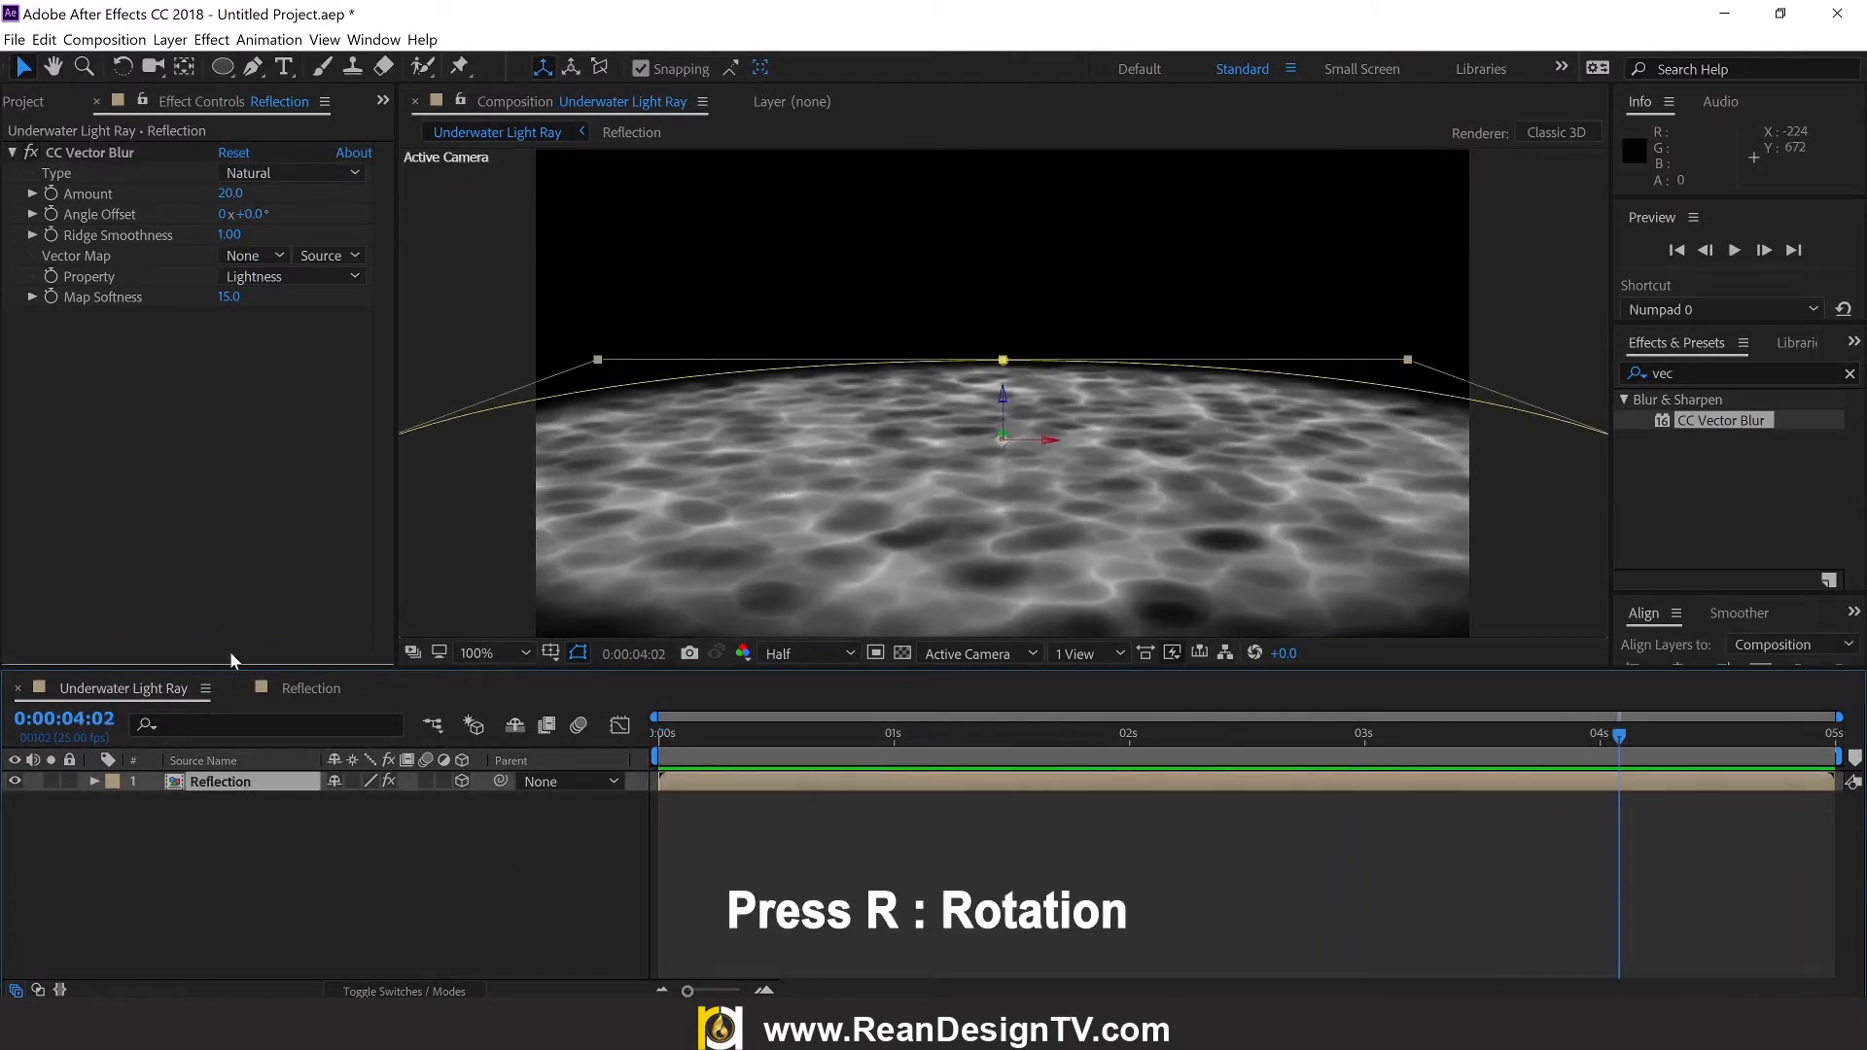
key(r)
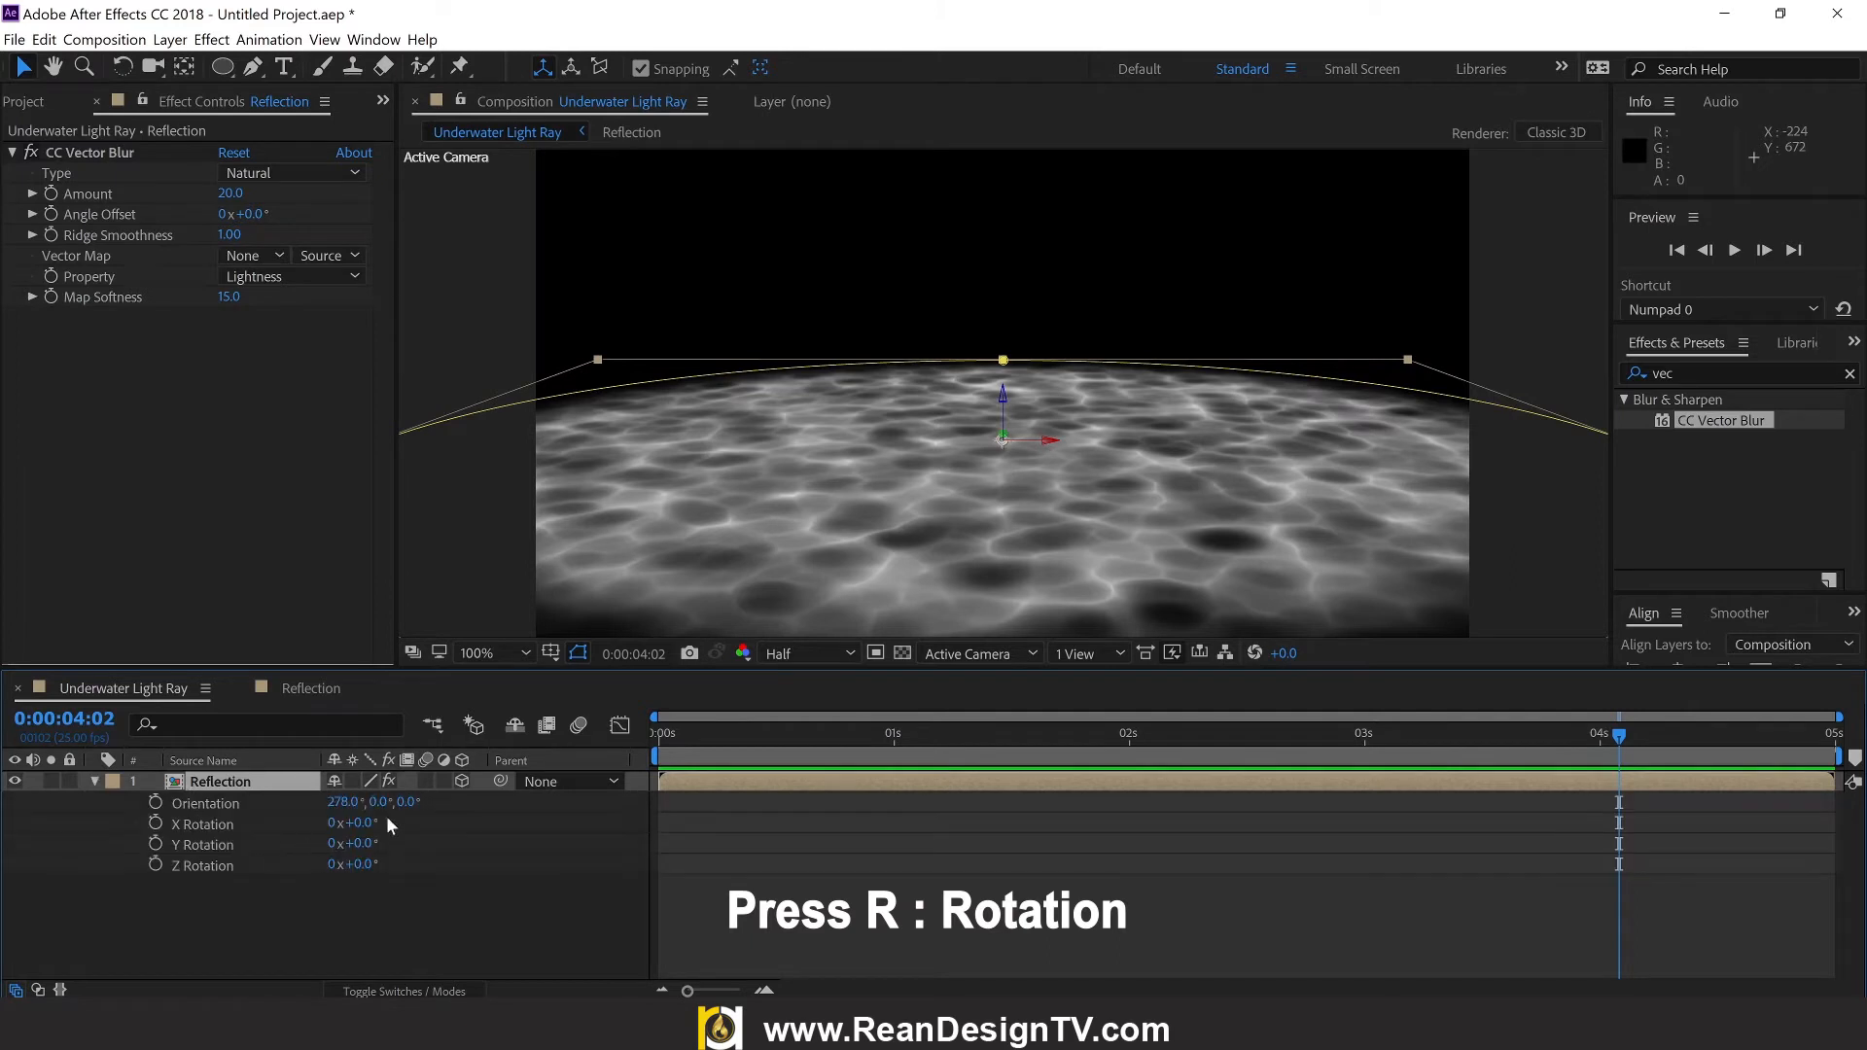
drag(340, 805, 337, 803)
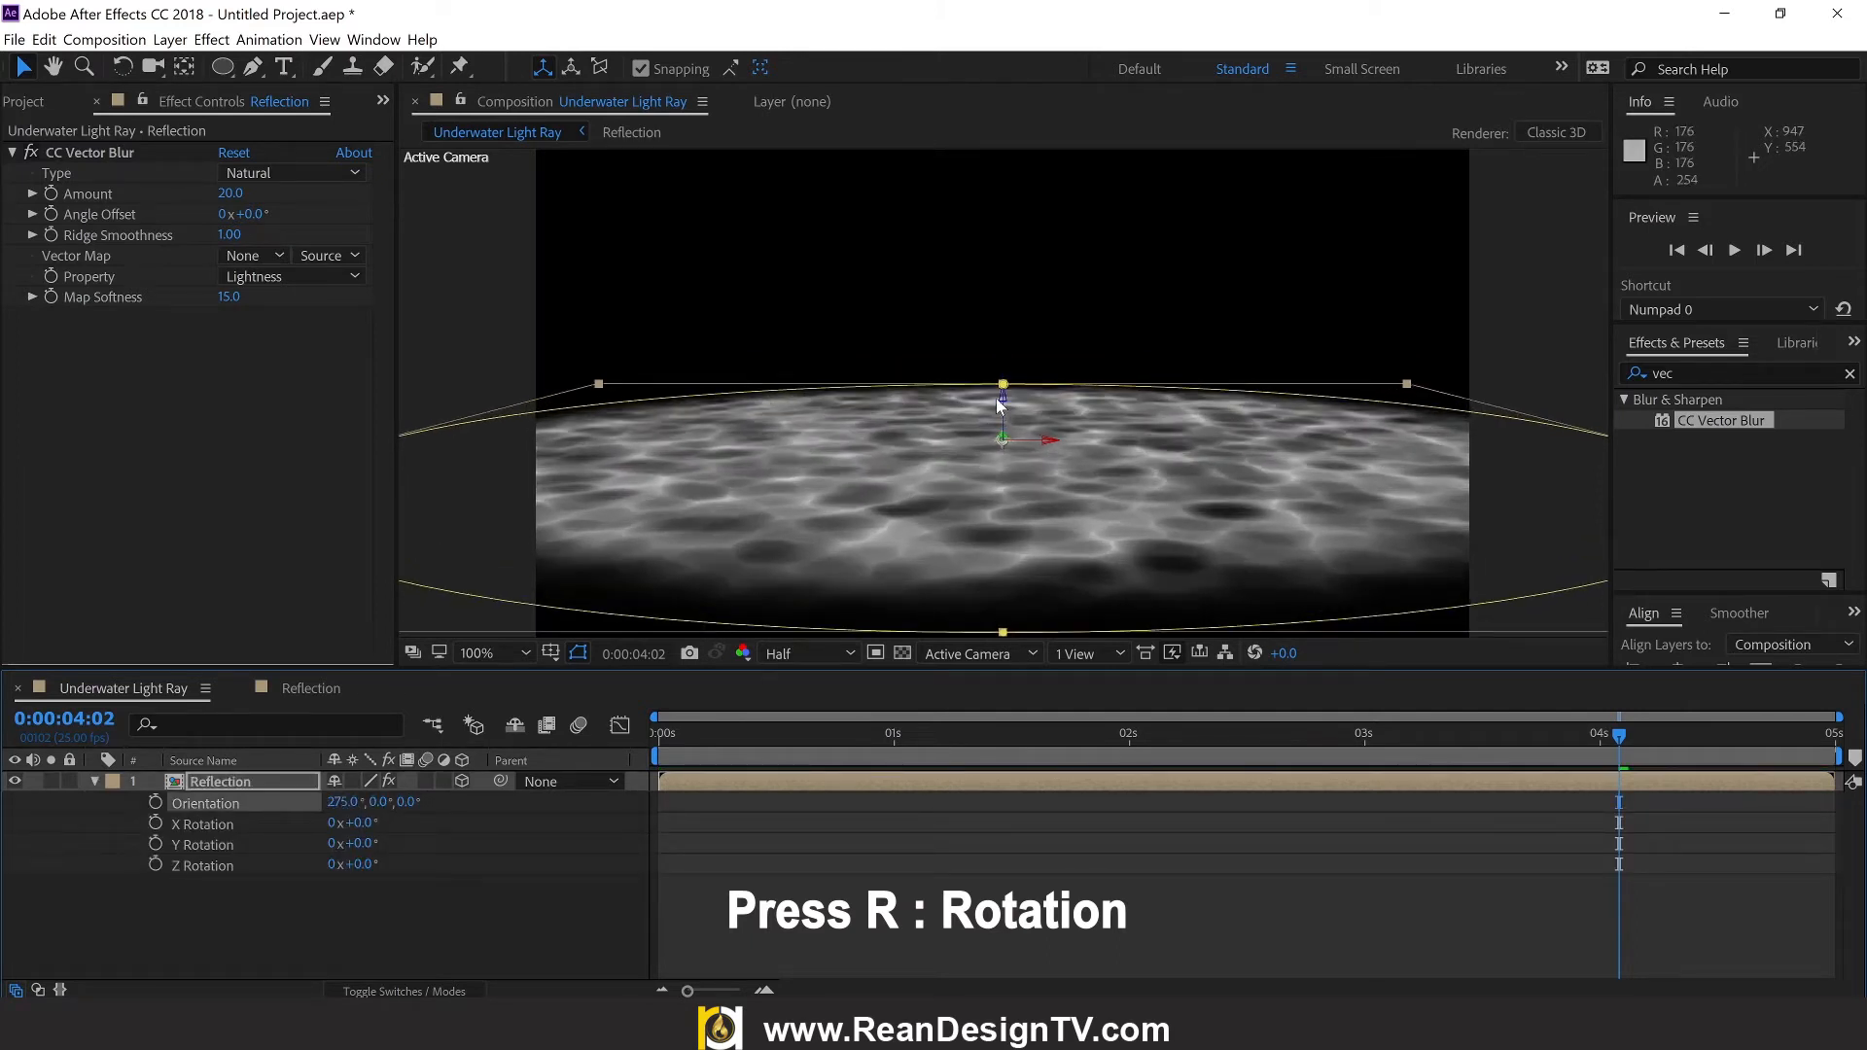
drag(1001, 406, 1004, 475)
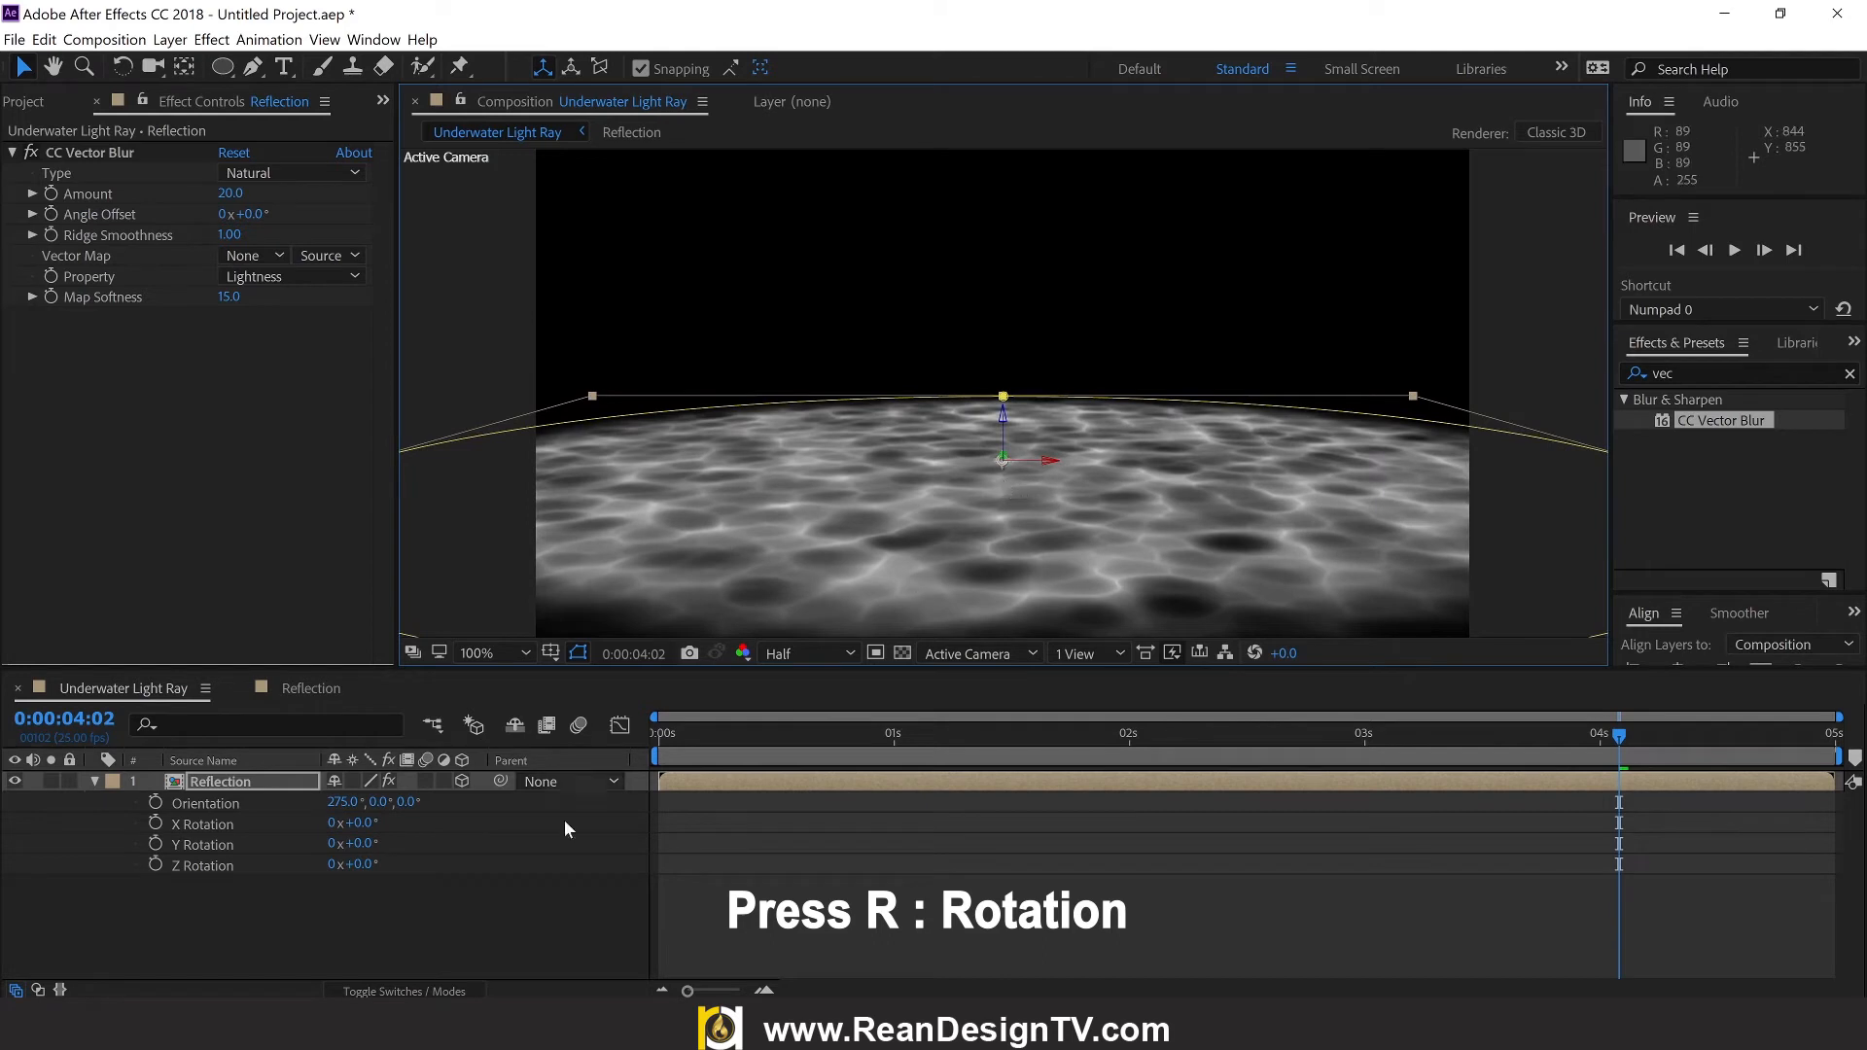
click(414, 936)
drag(719, 731, 638, 745)
click(94, 781)
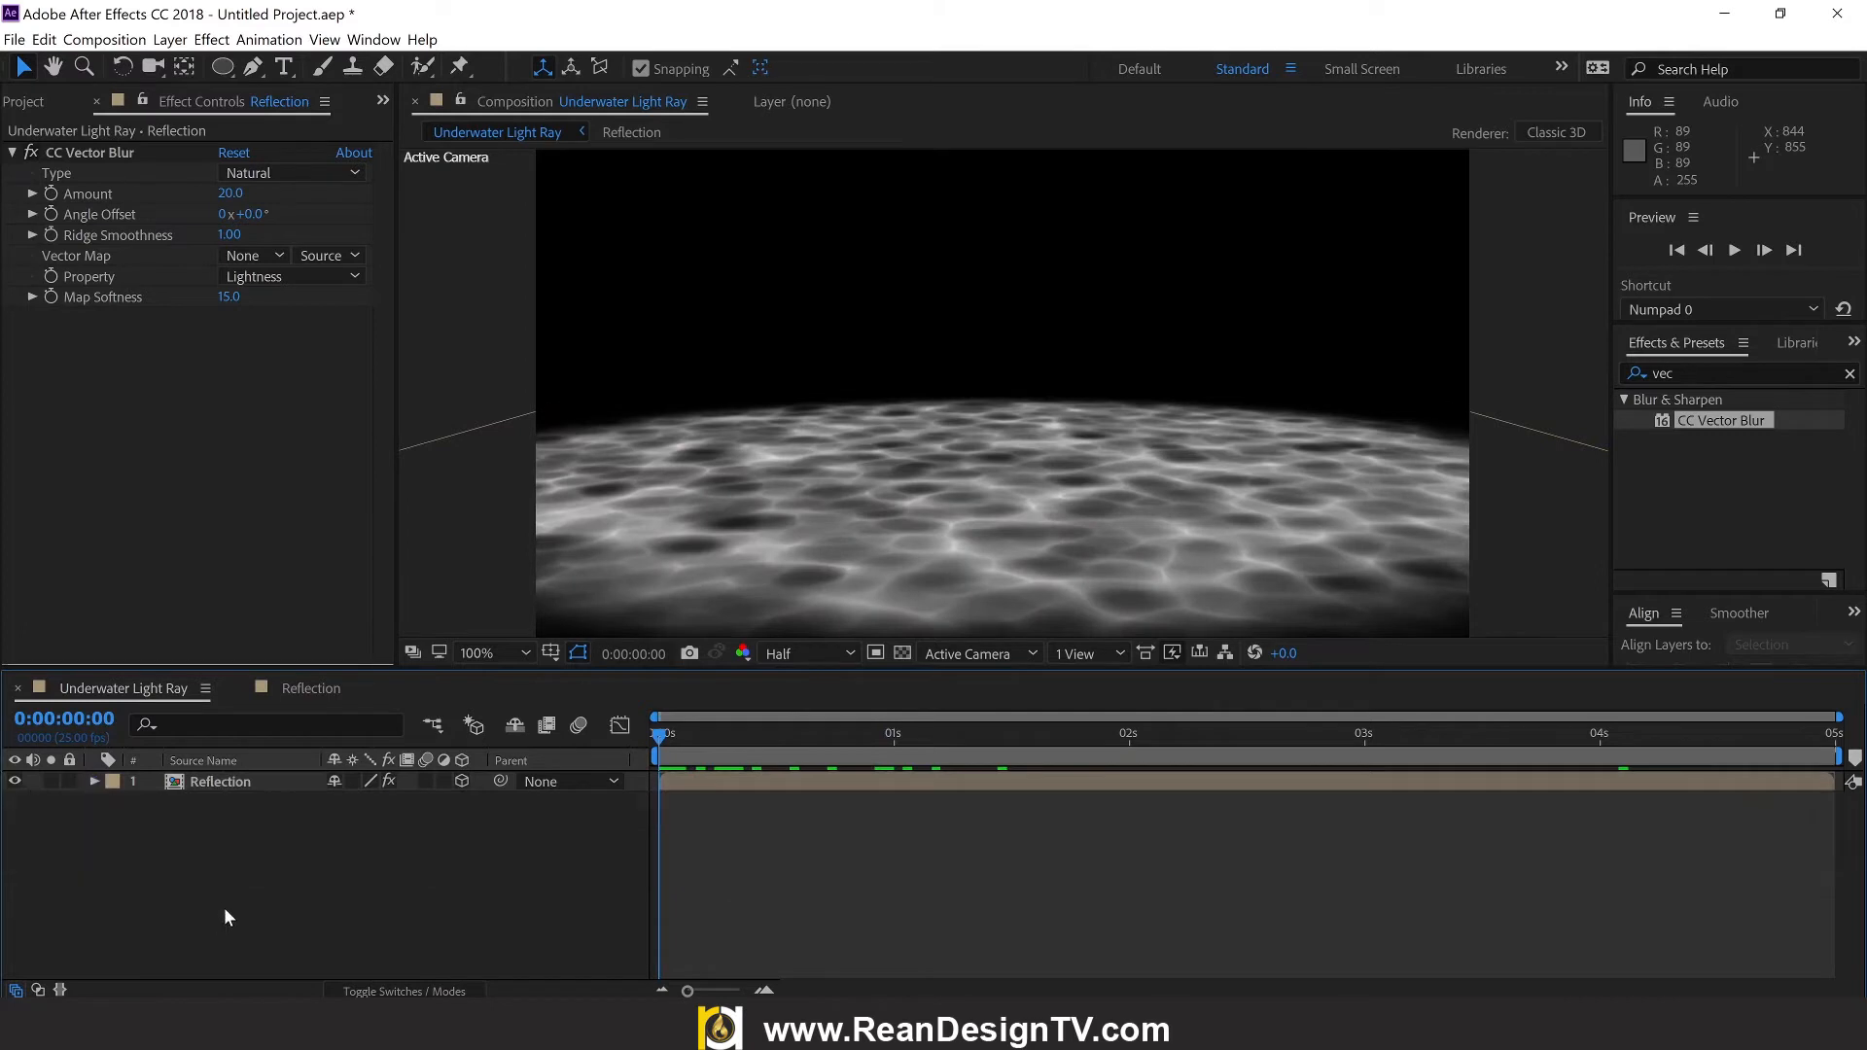
Step: View the Reflection composition's noise layer and return to the Underwater Light Ray composition
click(208, 784)
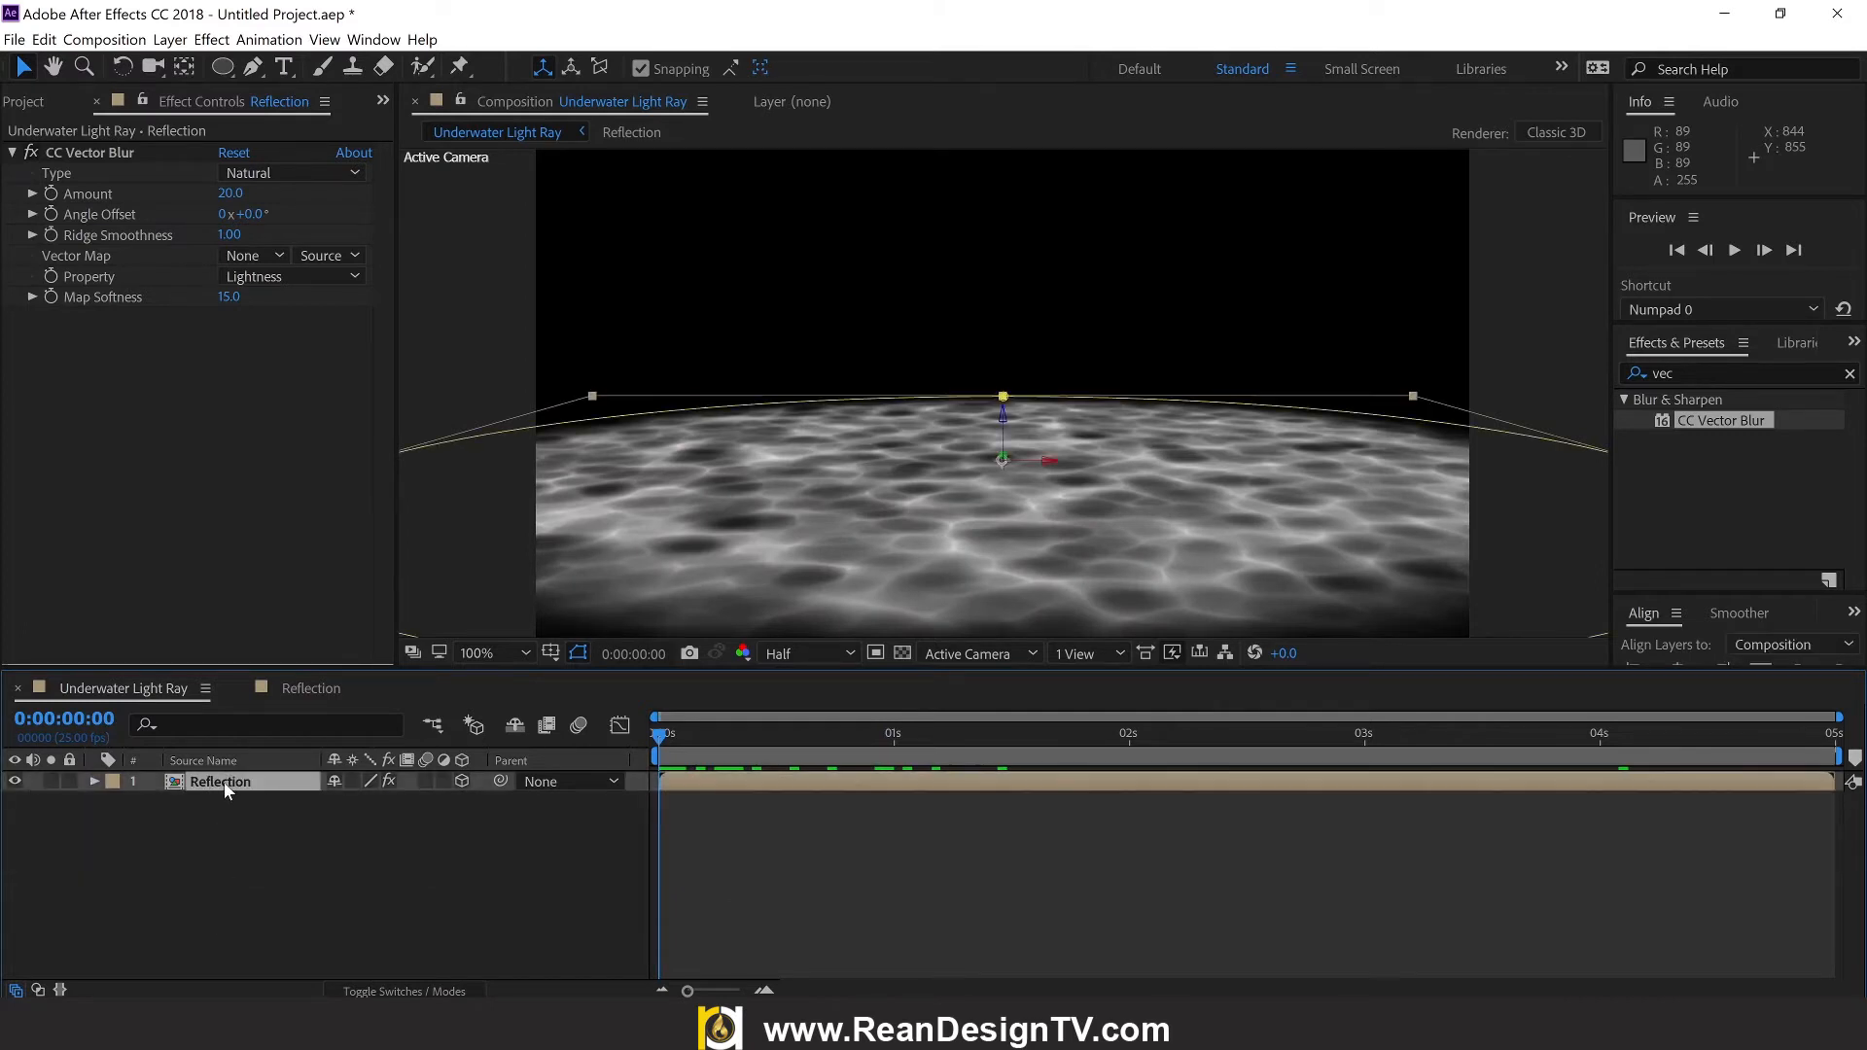
click(234, 819)
click(287, 692)
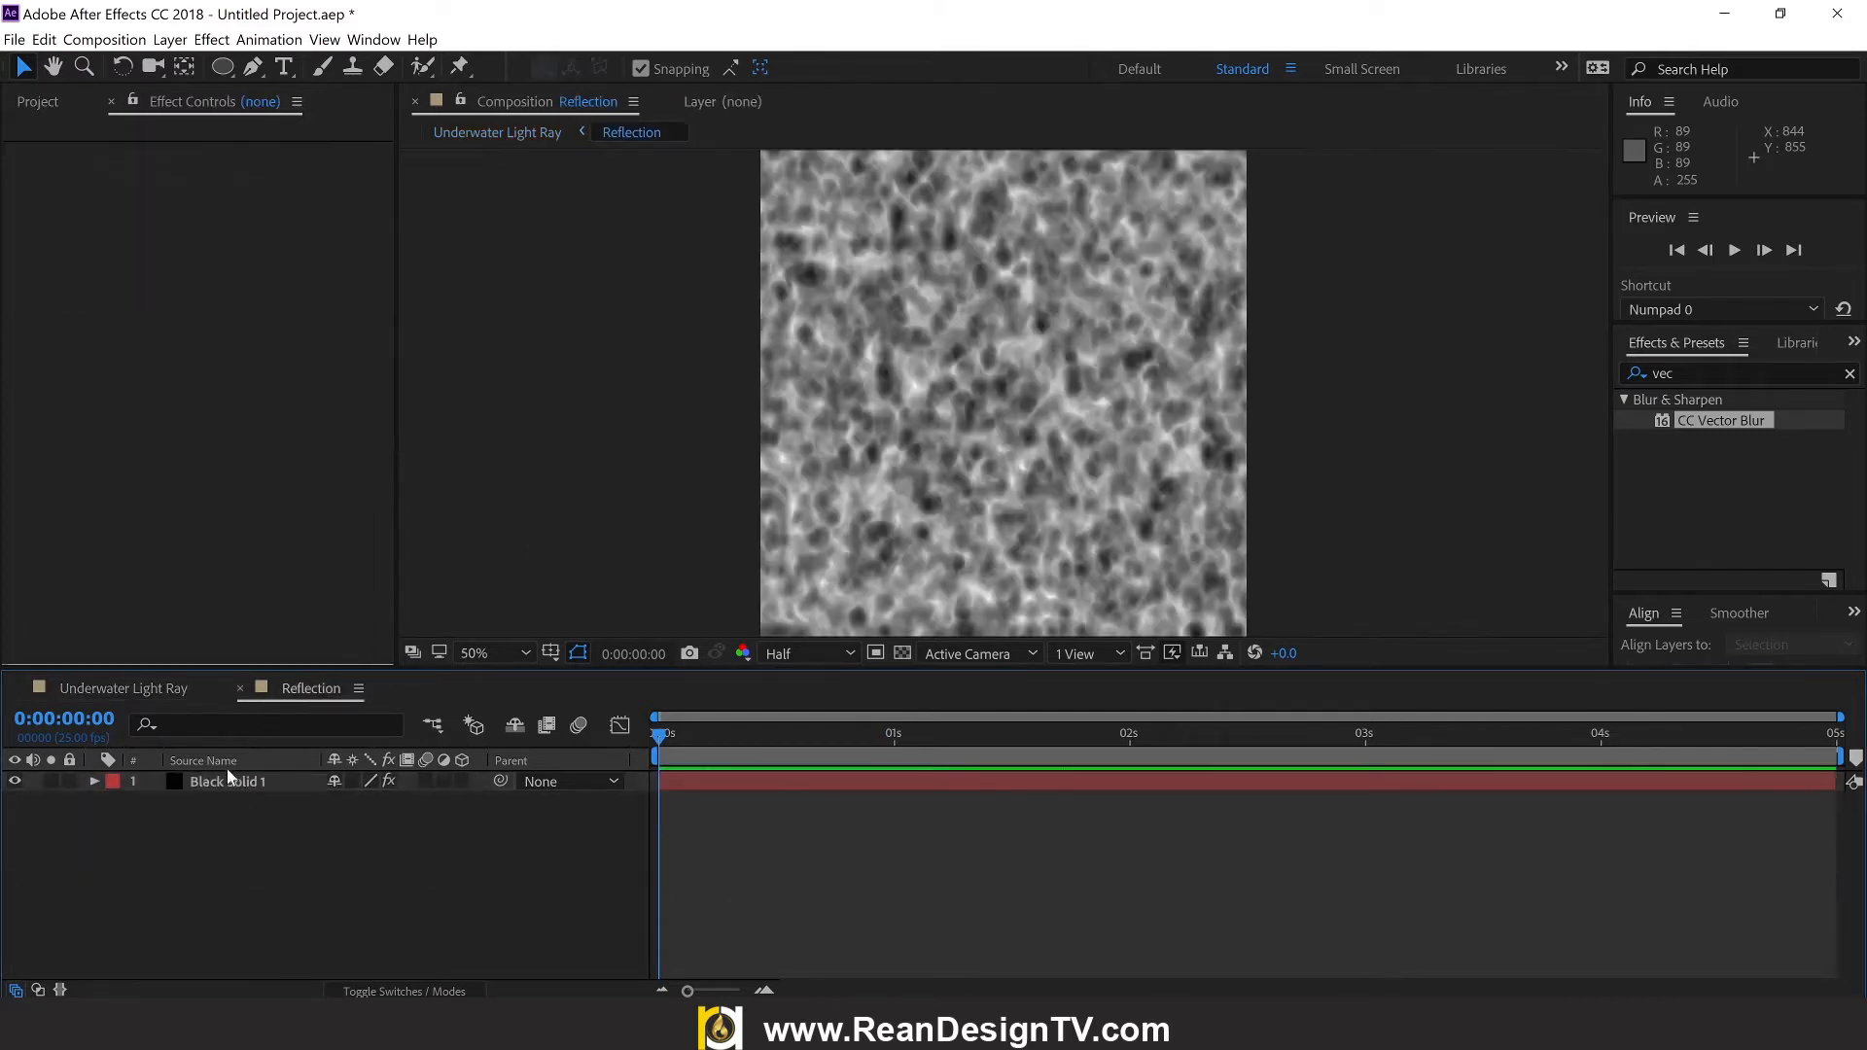
click(224, 783)
click(157, 691)
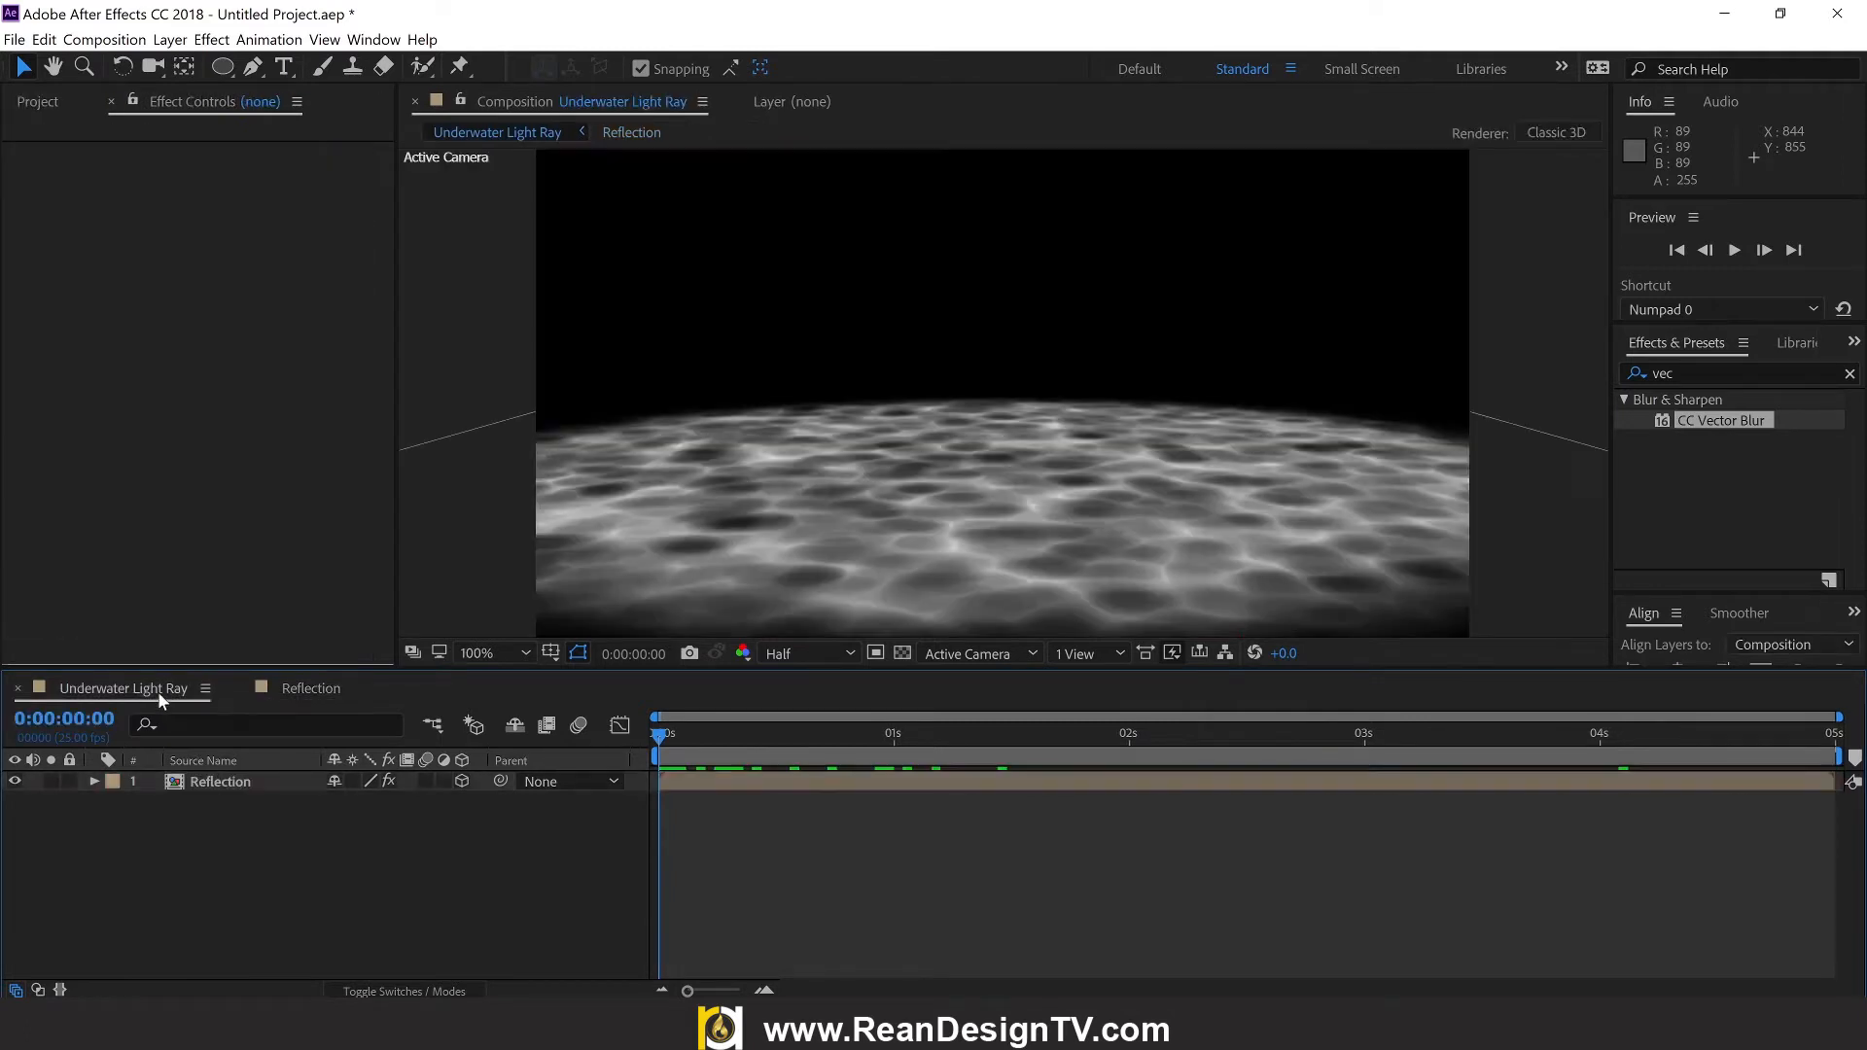
click(222, 784)
click(253, 818)
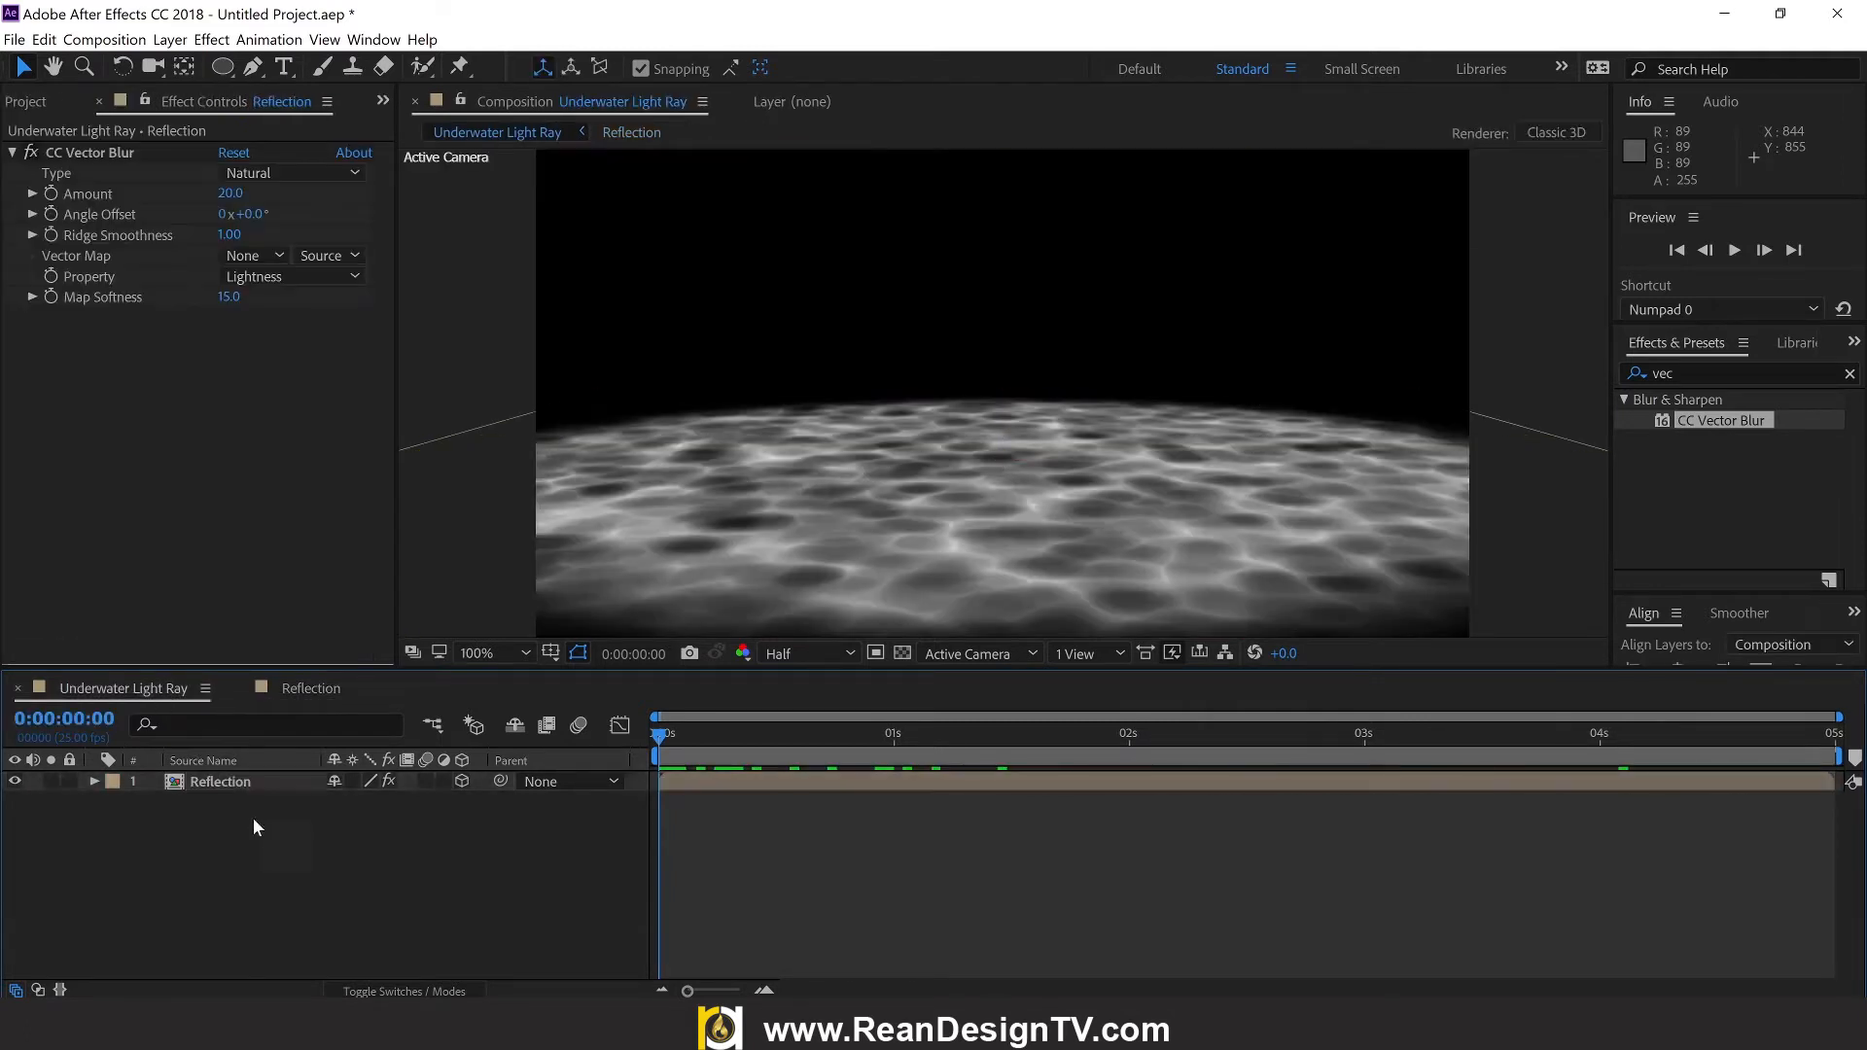
Step: Duplicate the Reflection layer and move the copy to the top of the frame, at about 953.3, 147.2, 317.1
click(257, 785)
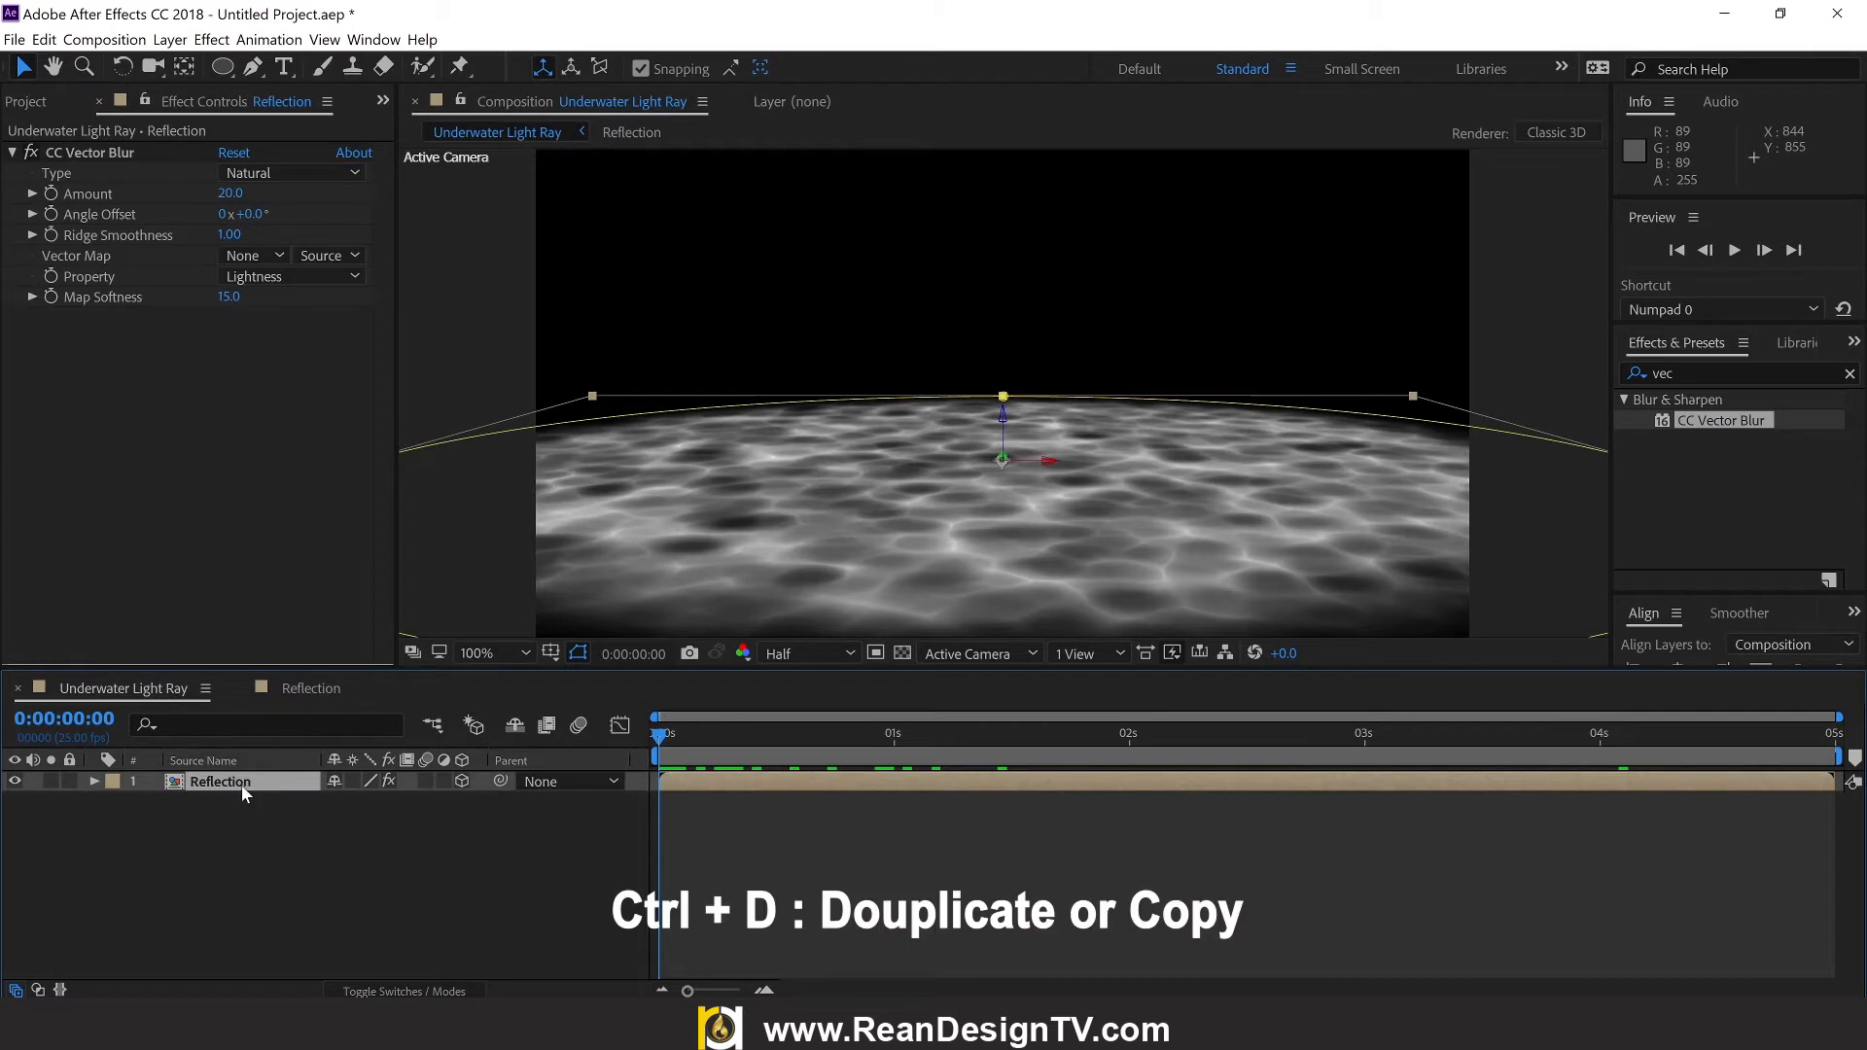
key(ctrl+d)
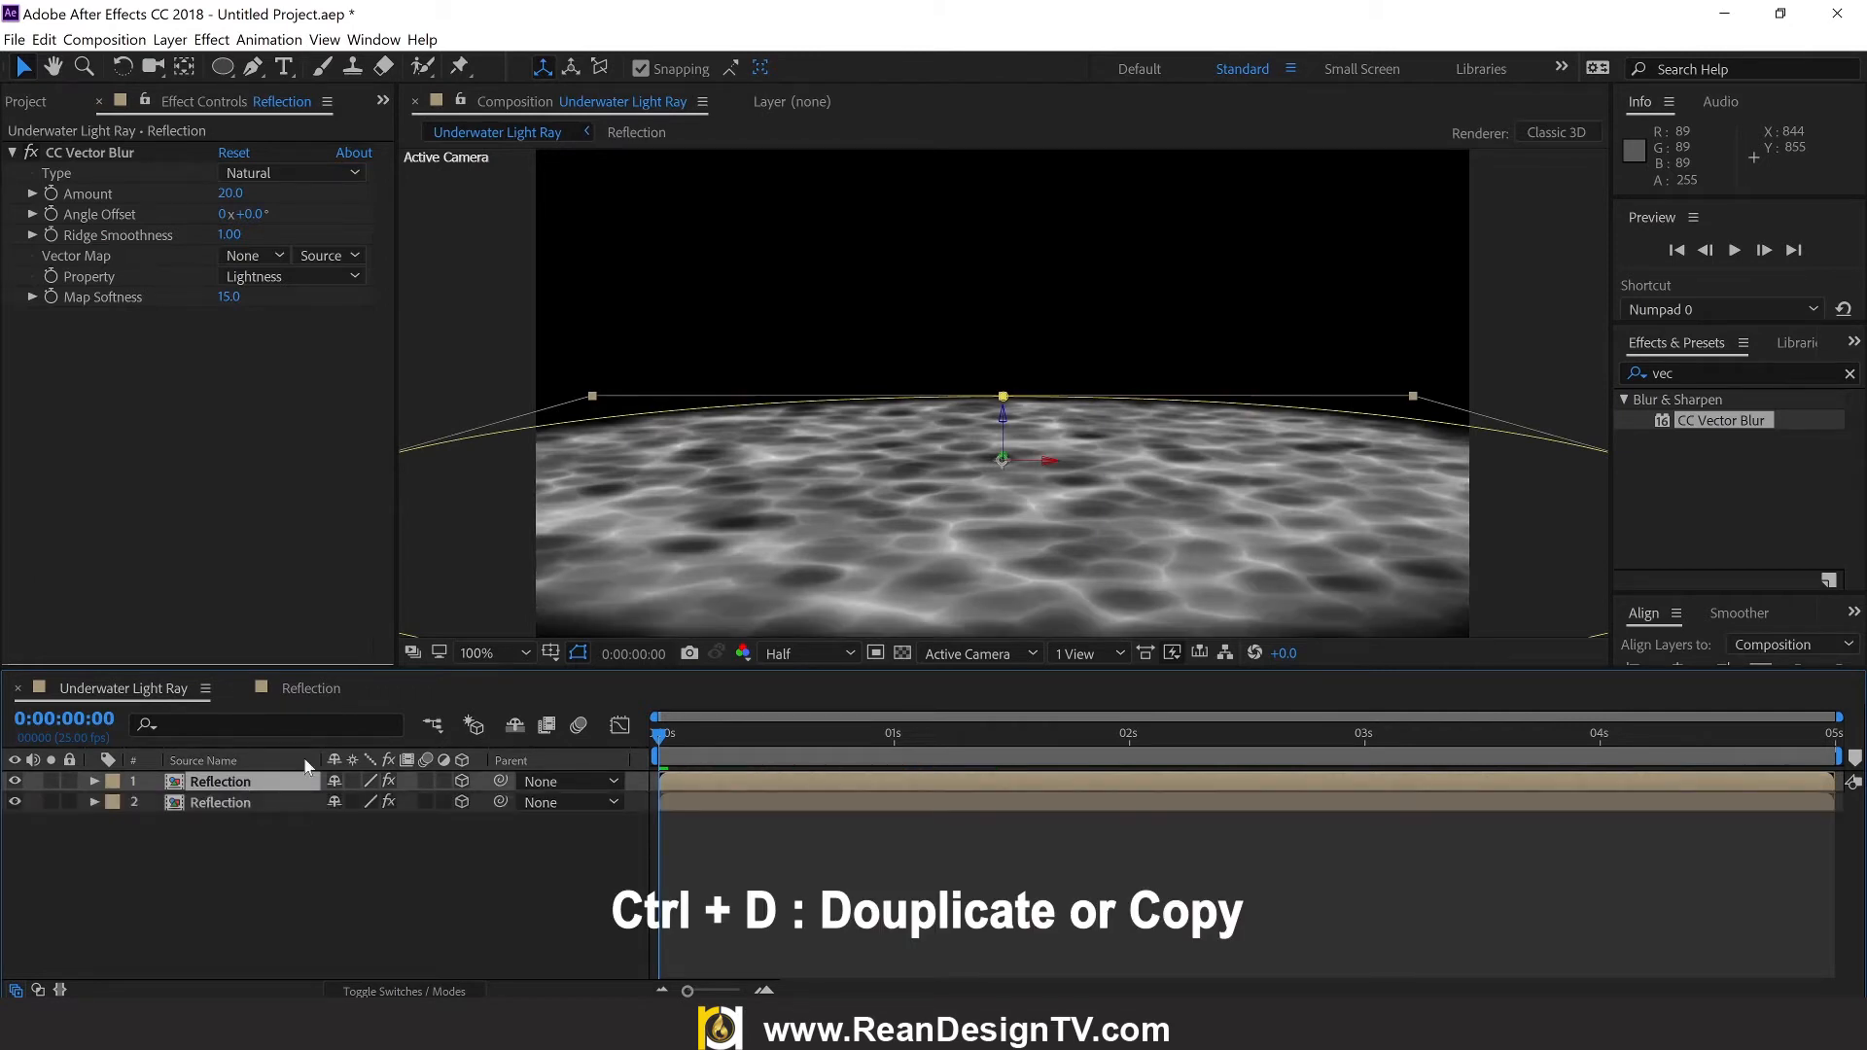
drag(1007, 418, 1001, 232)
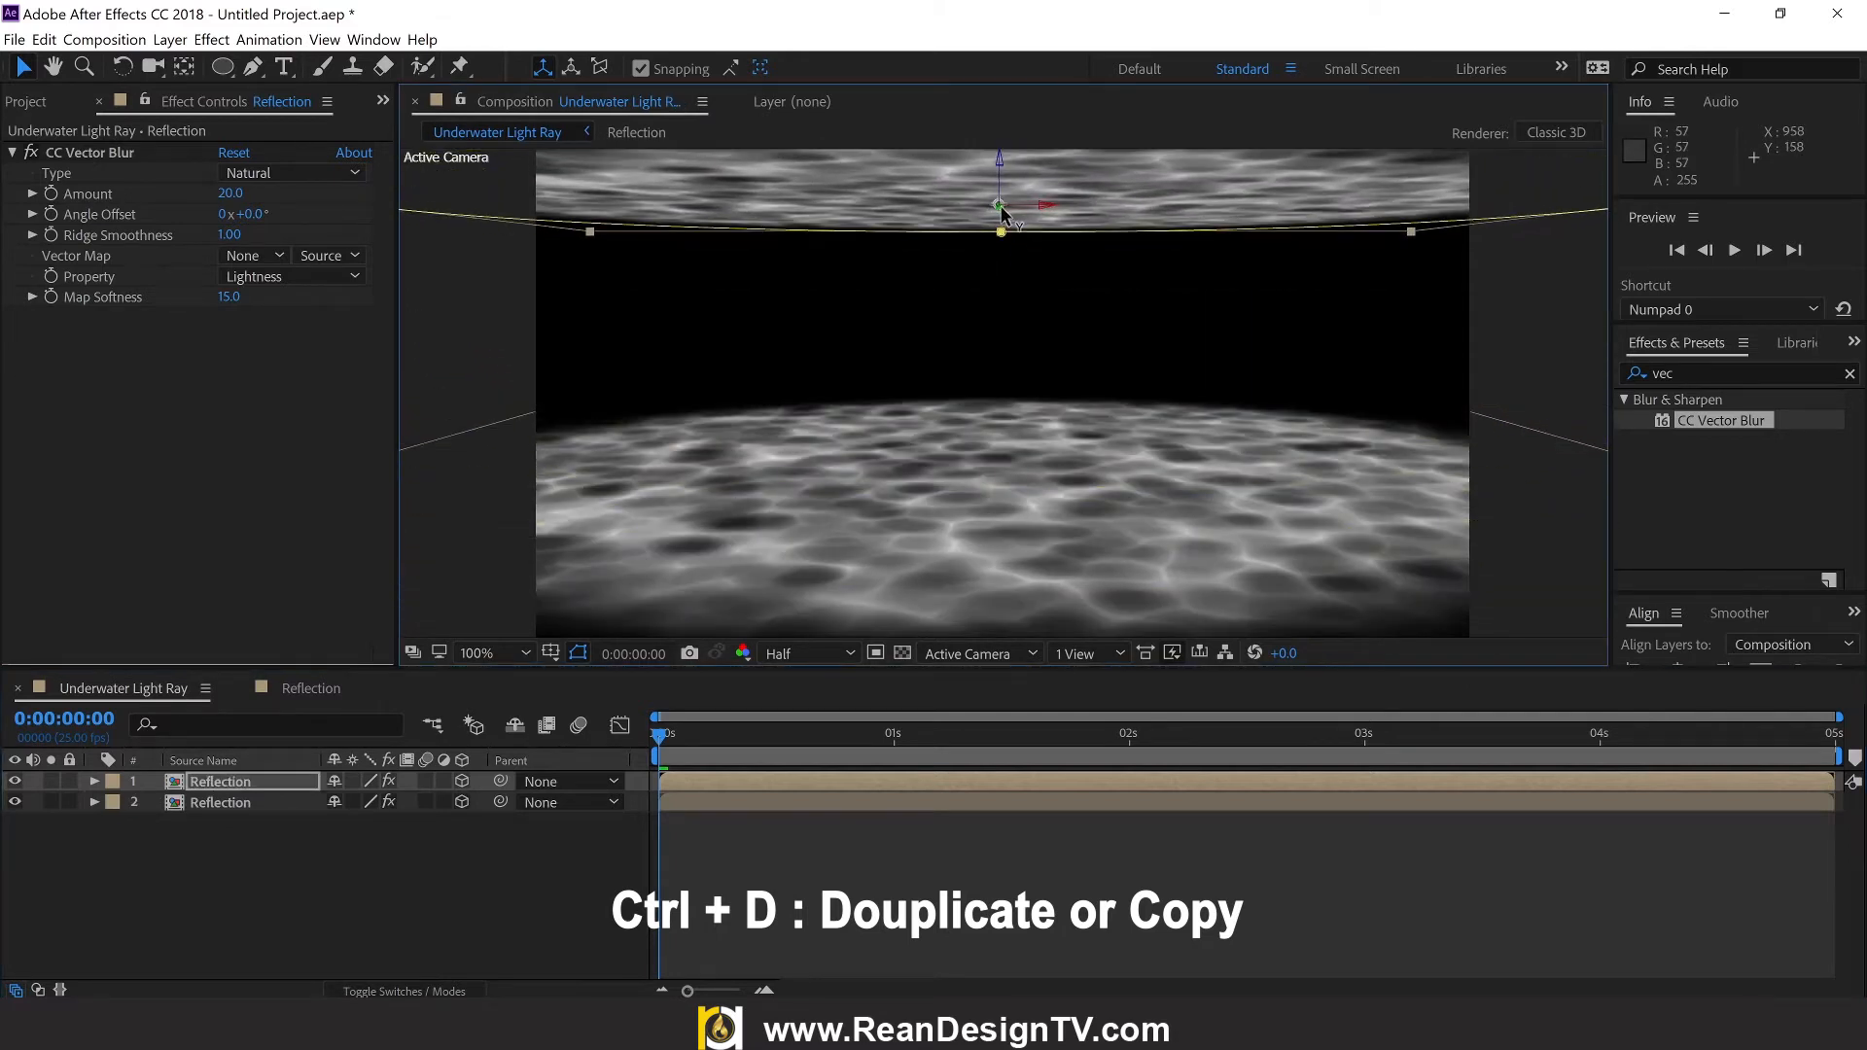
key(p)
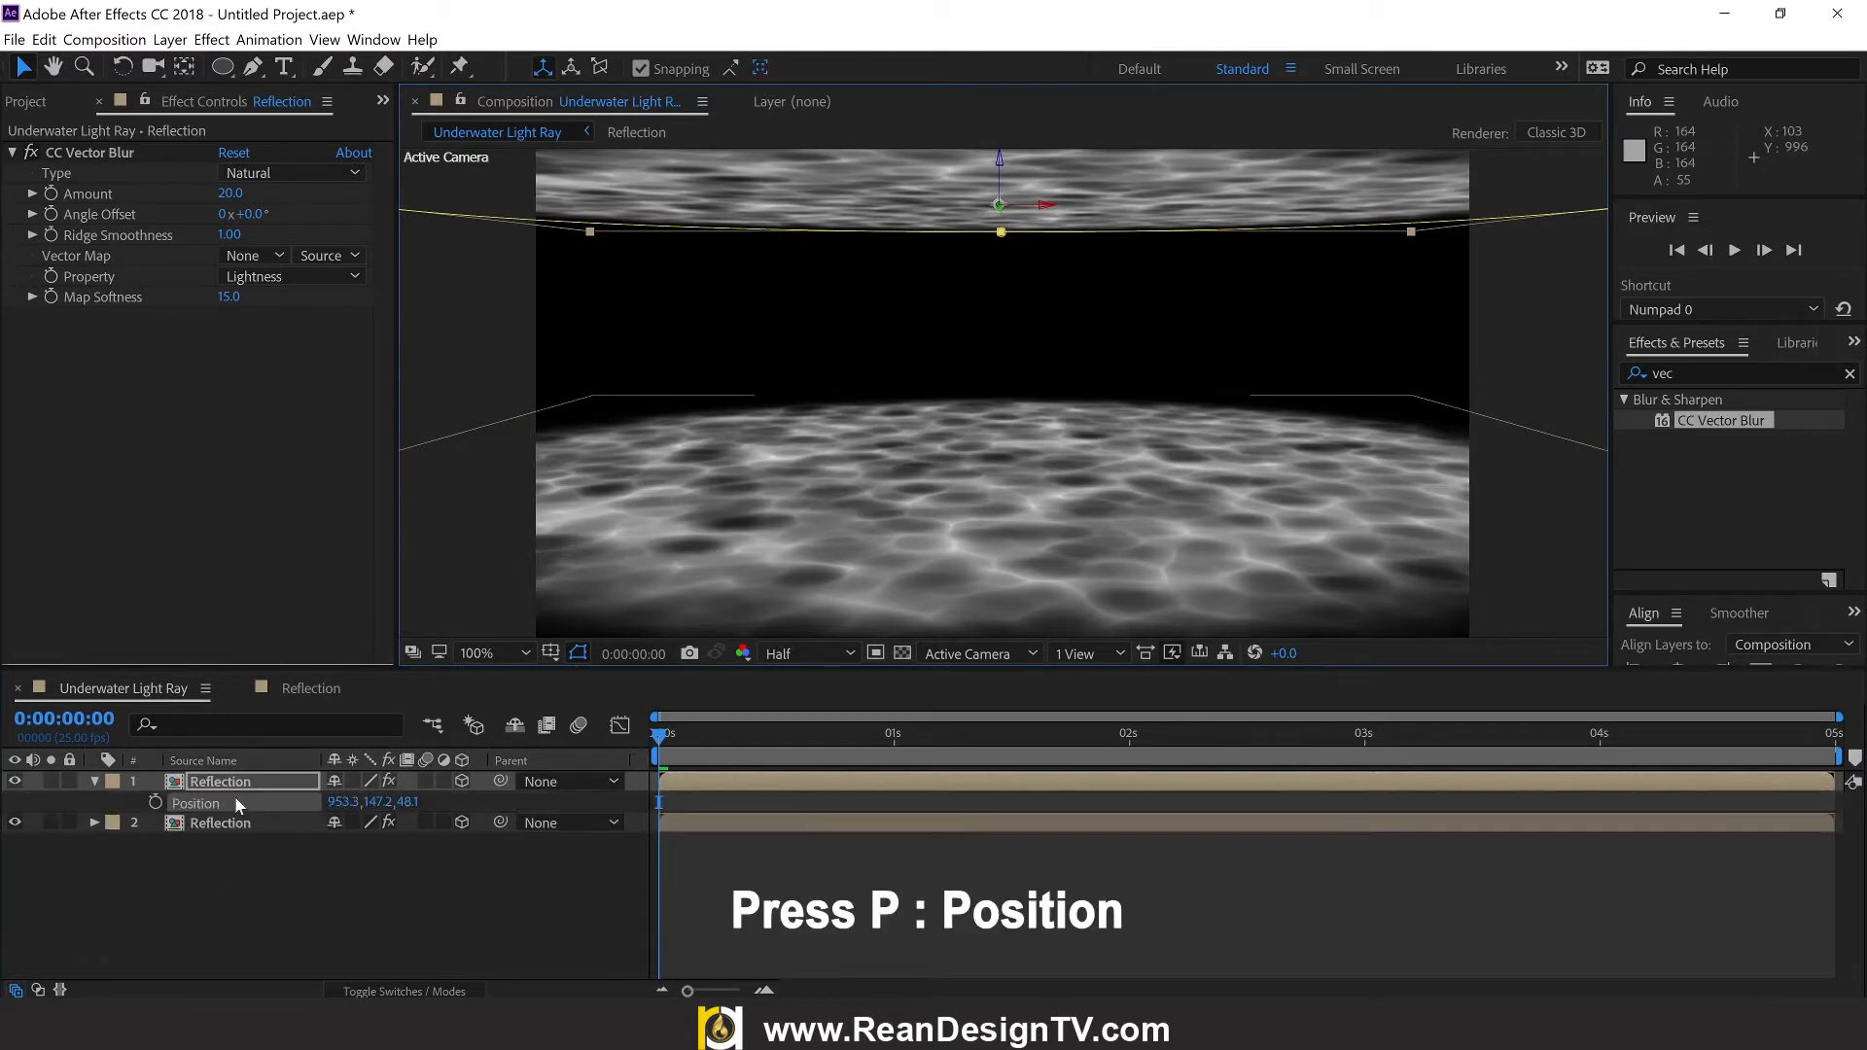
drag(408, 800, 783, 795)
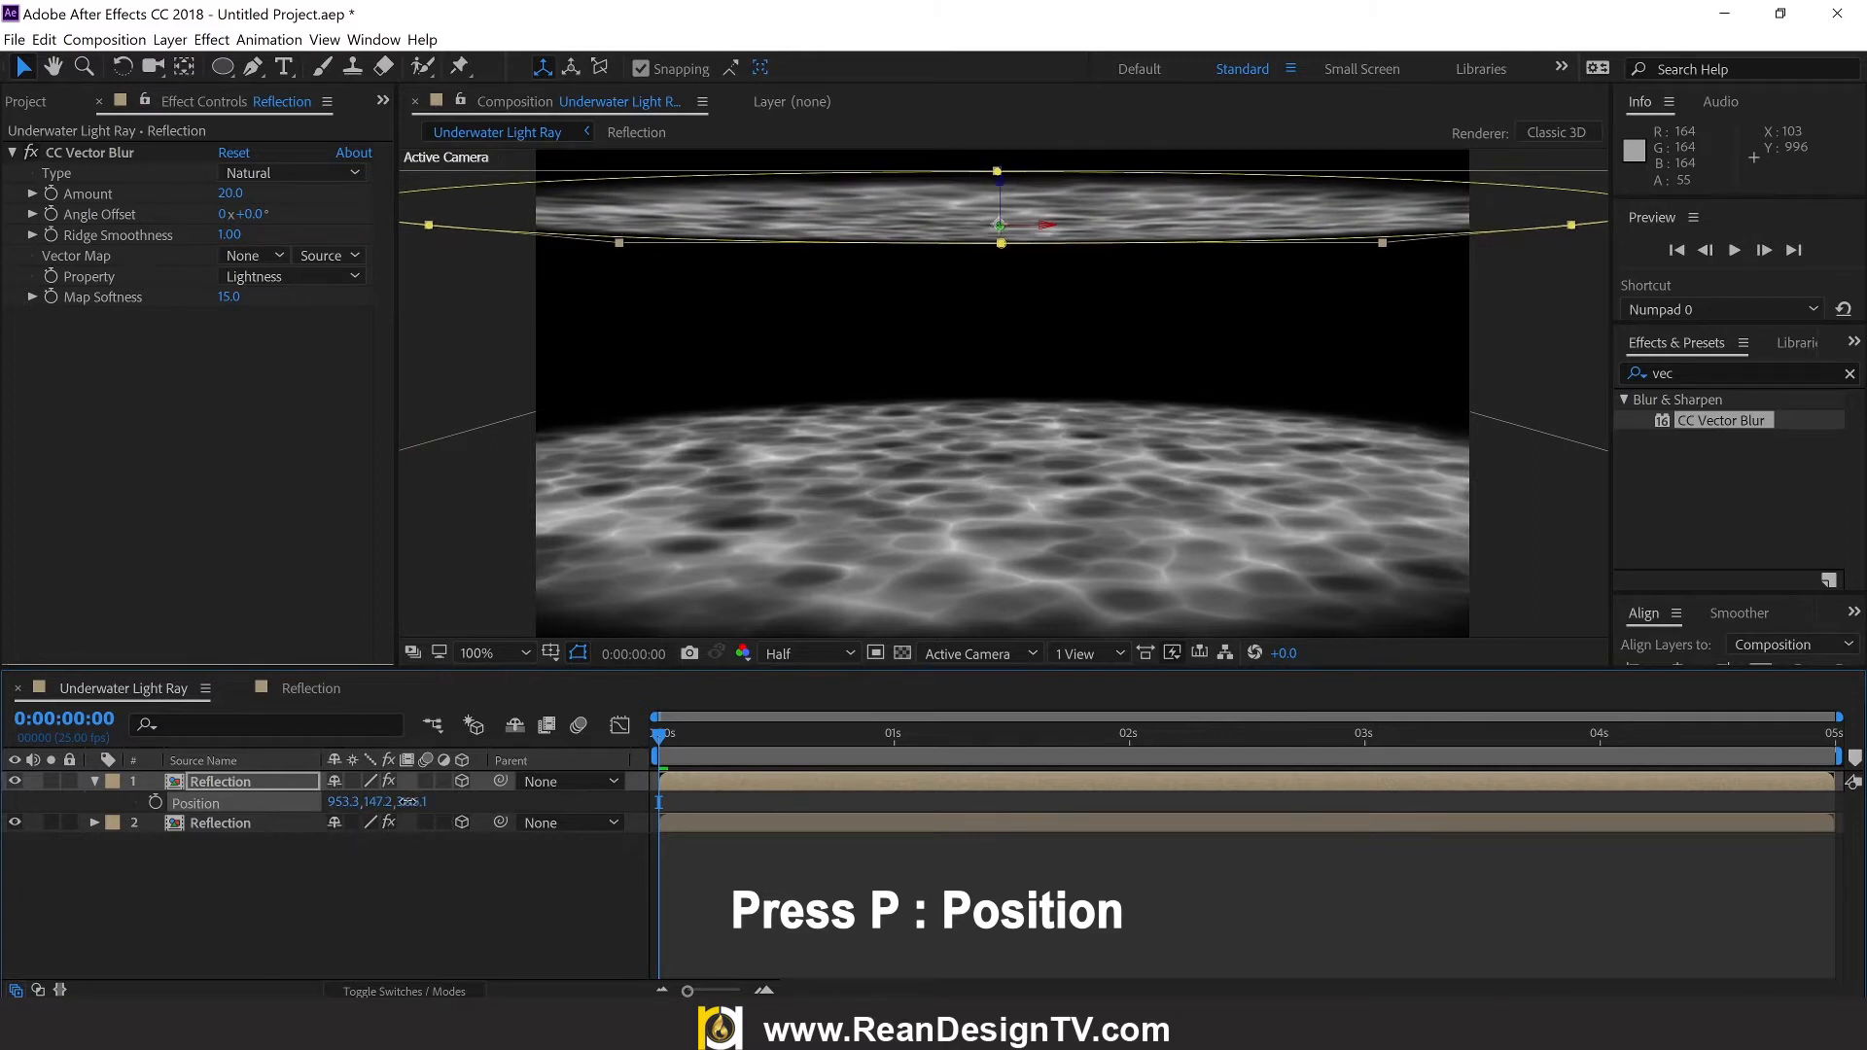
drag(408, 801, 366, 819)
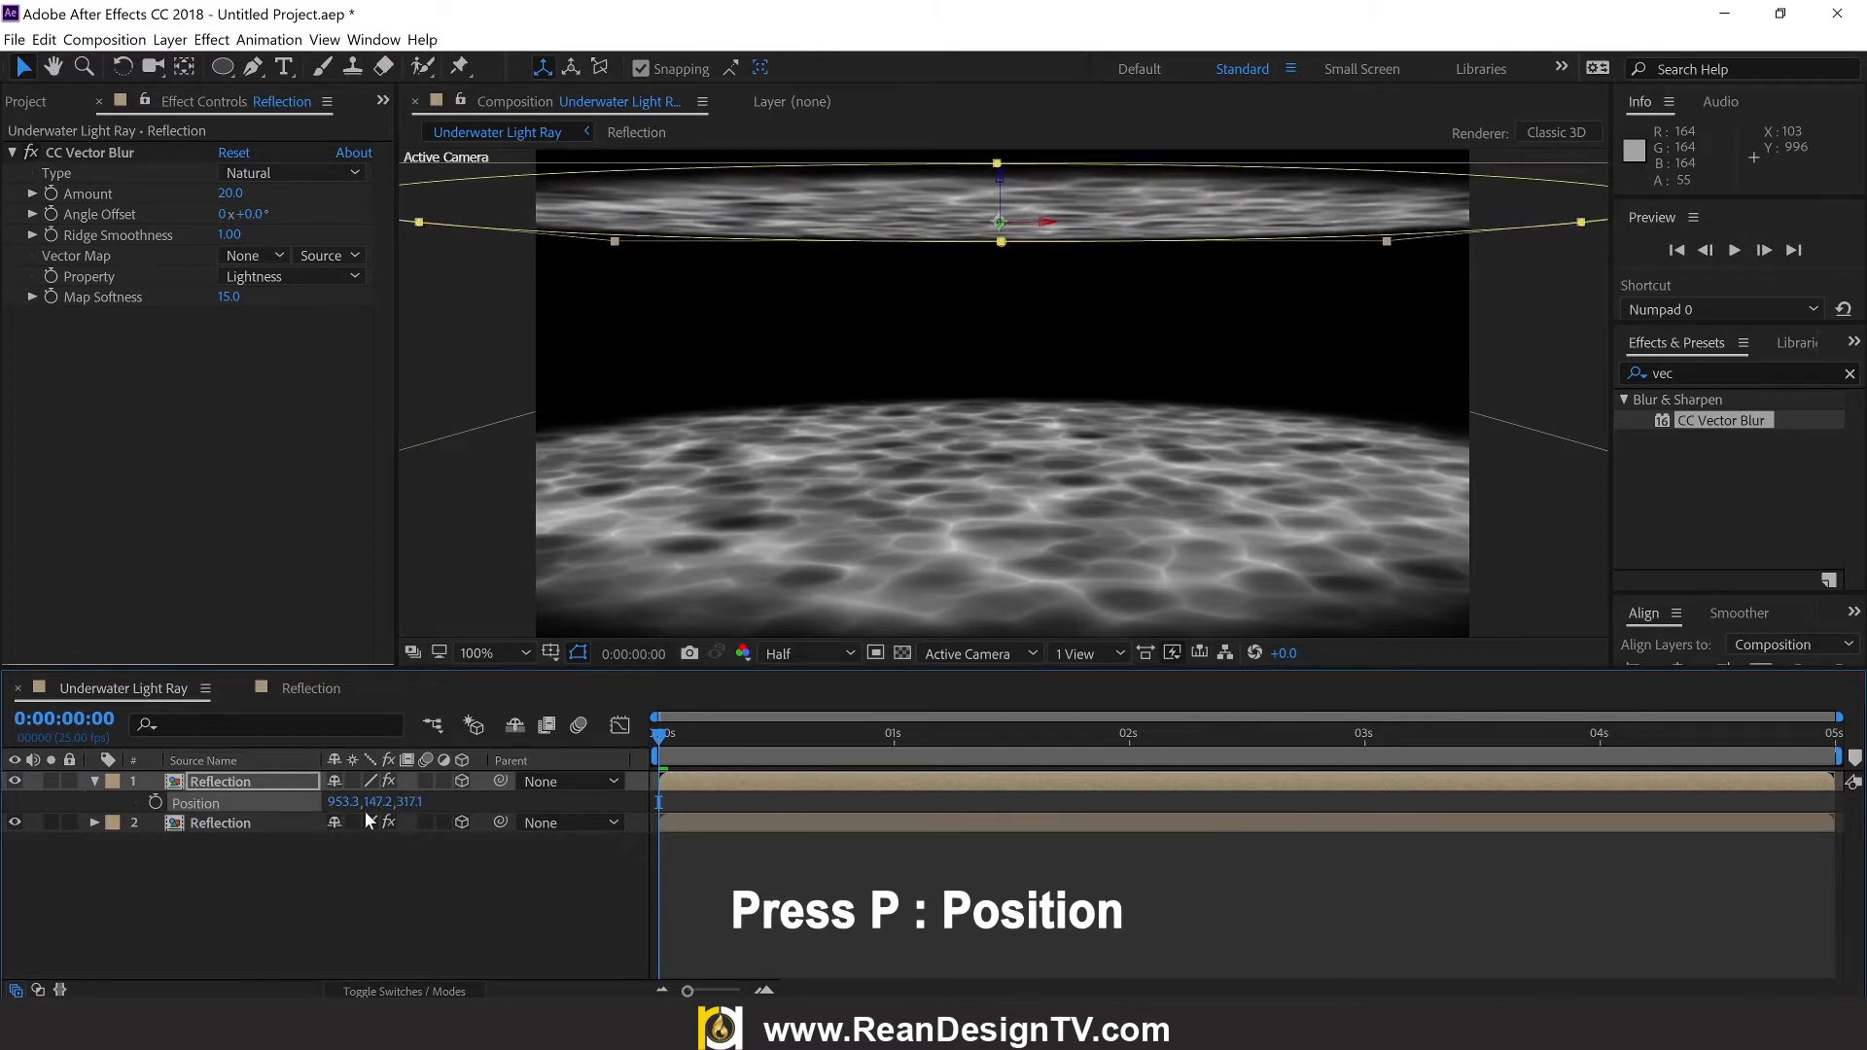
Step: Set the duplicated Reflection layer's X orientation to 274° and collapse its rotation properties
key(r)
mouse_move(357, 809)
mouse_down()
mouse_move(384, 804)
mouse_move(347, 802)
mouse_up()
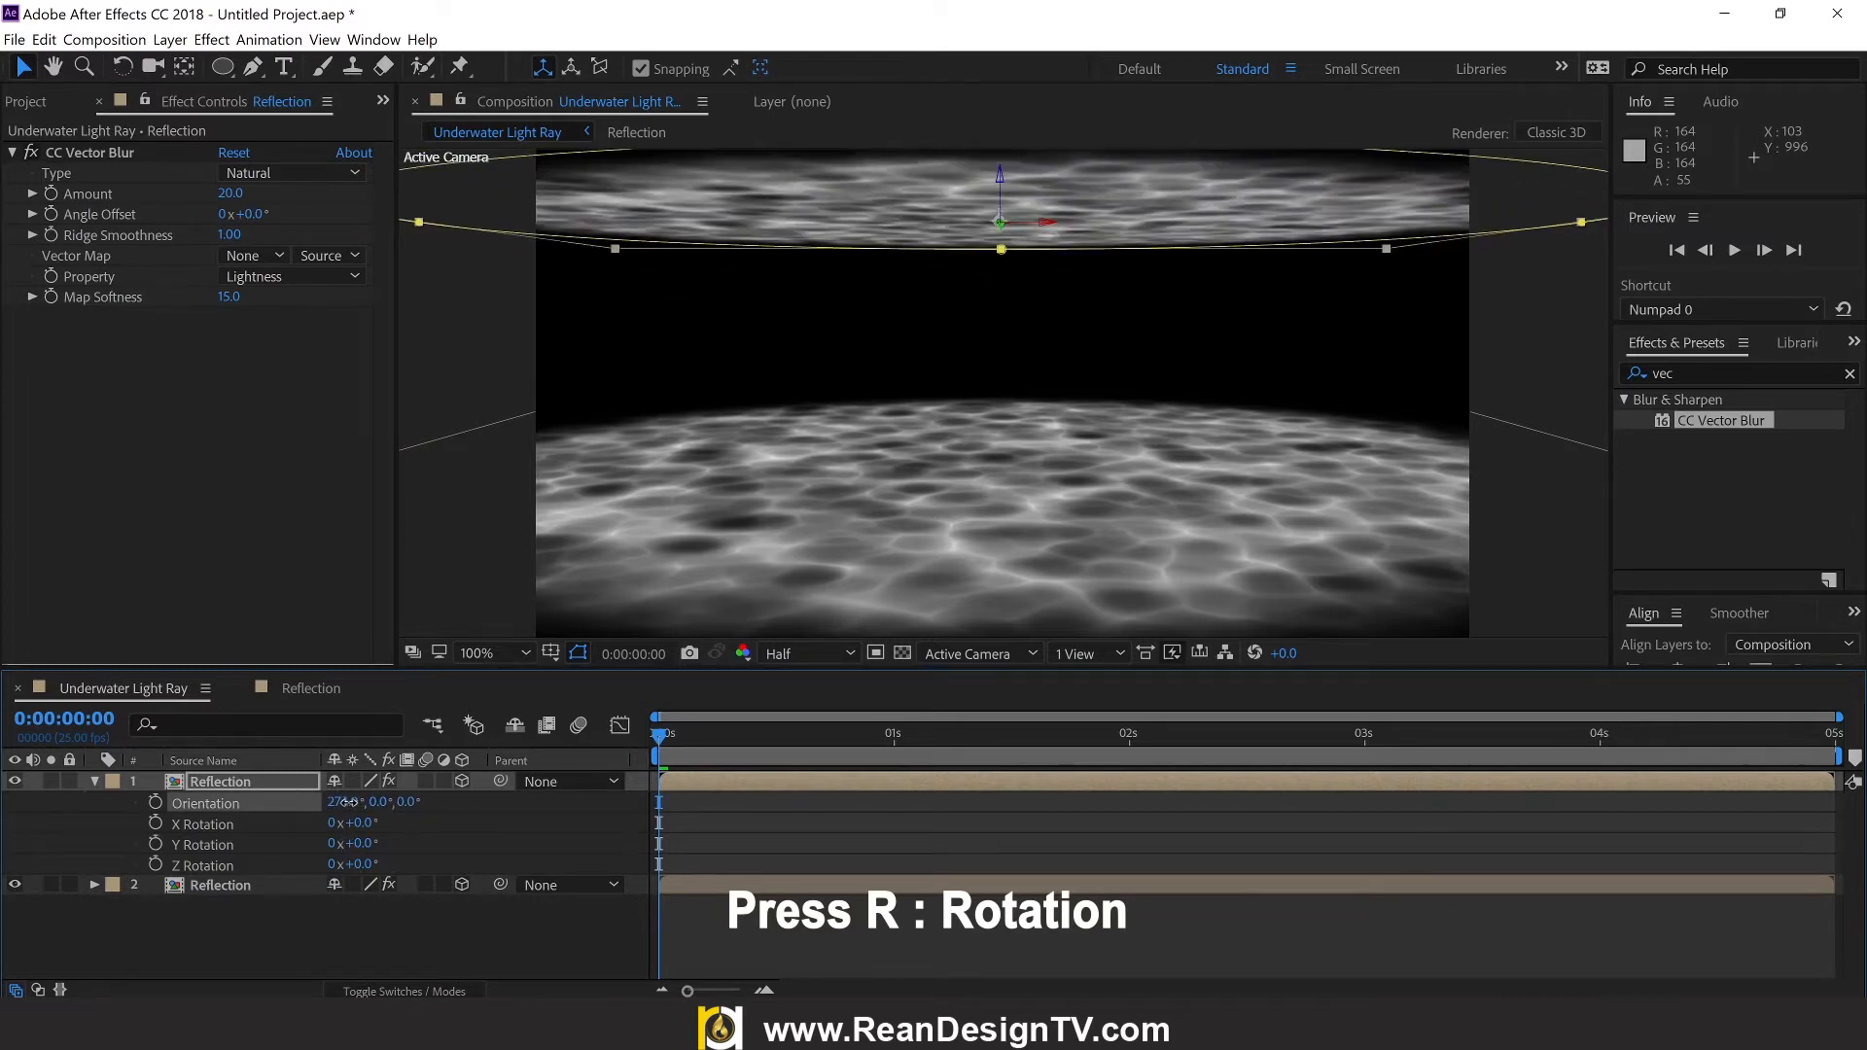
click(302, 943)
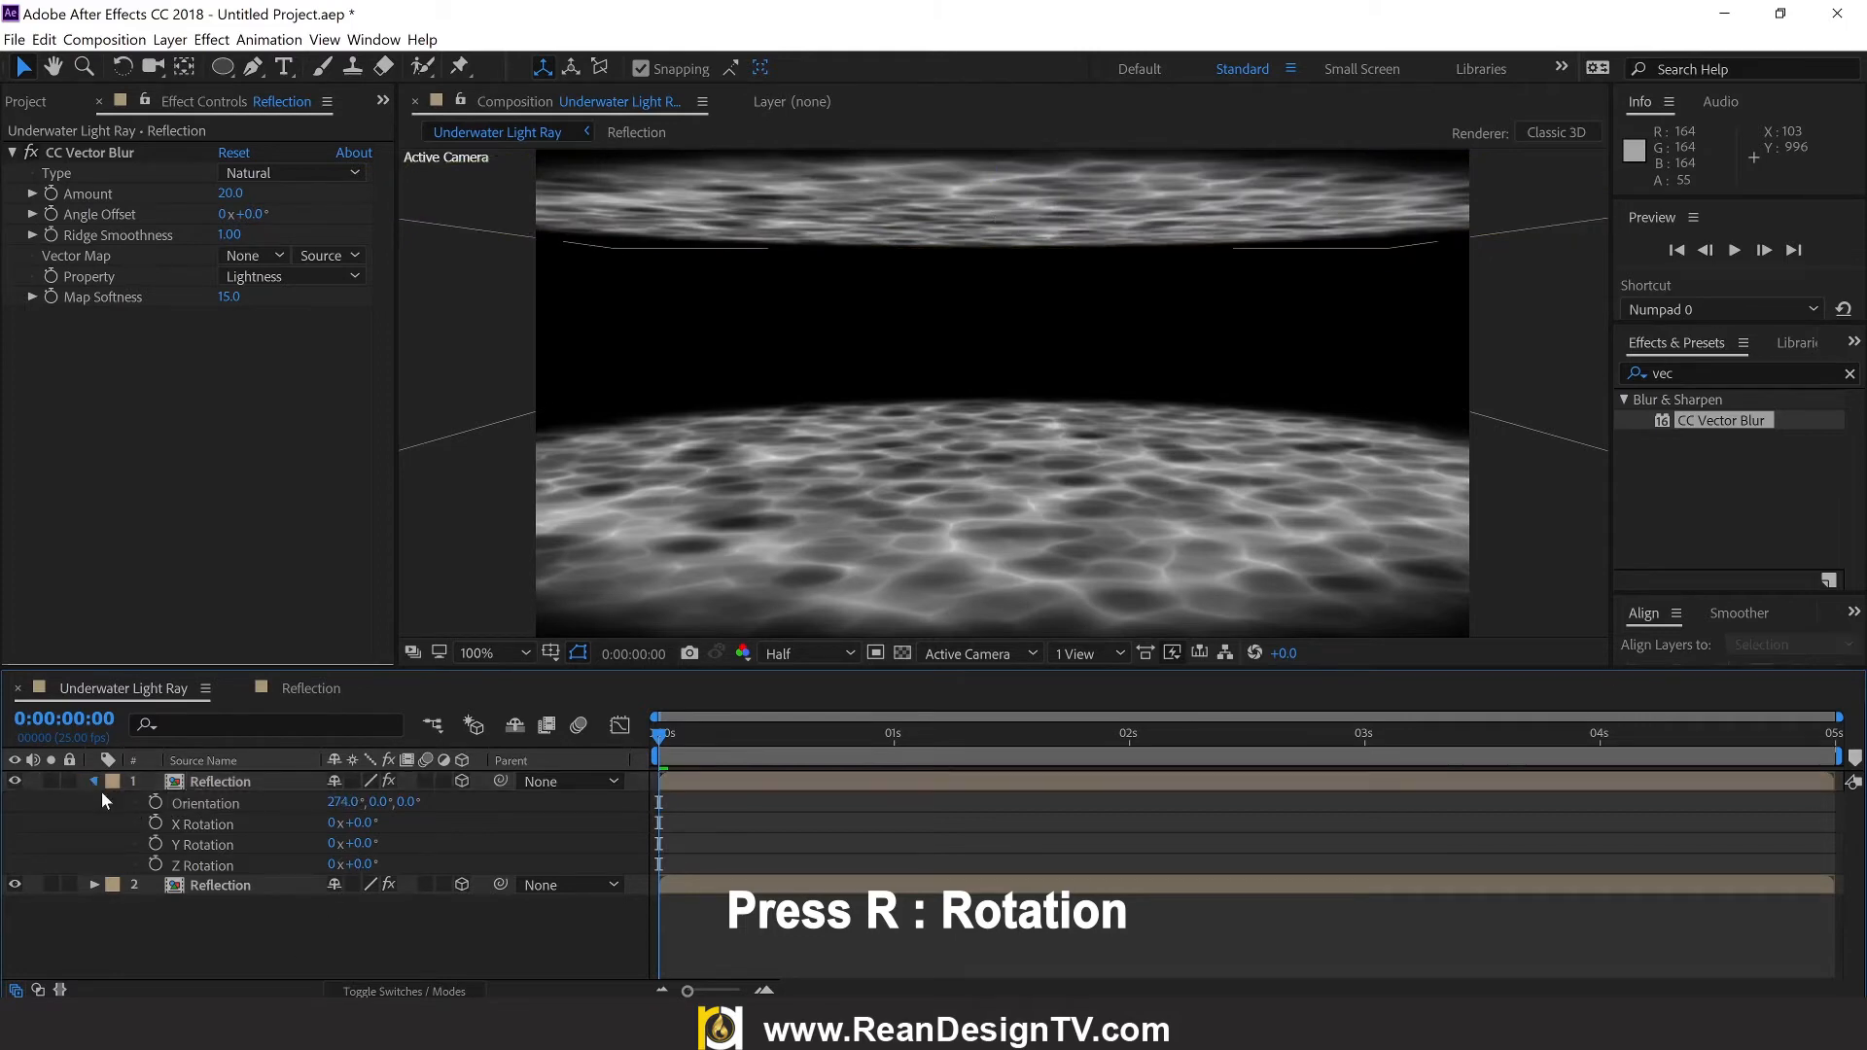
click(94, 780)
click(207, 807)
Step: Rename the upper Reflection layer as Sky
click(224, 781)
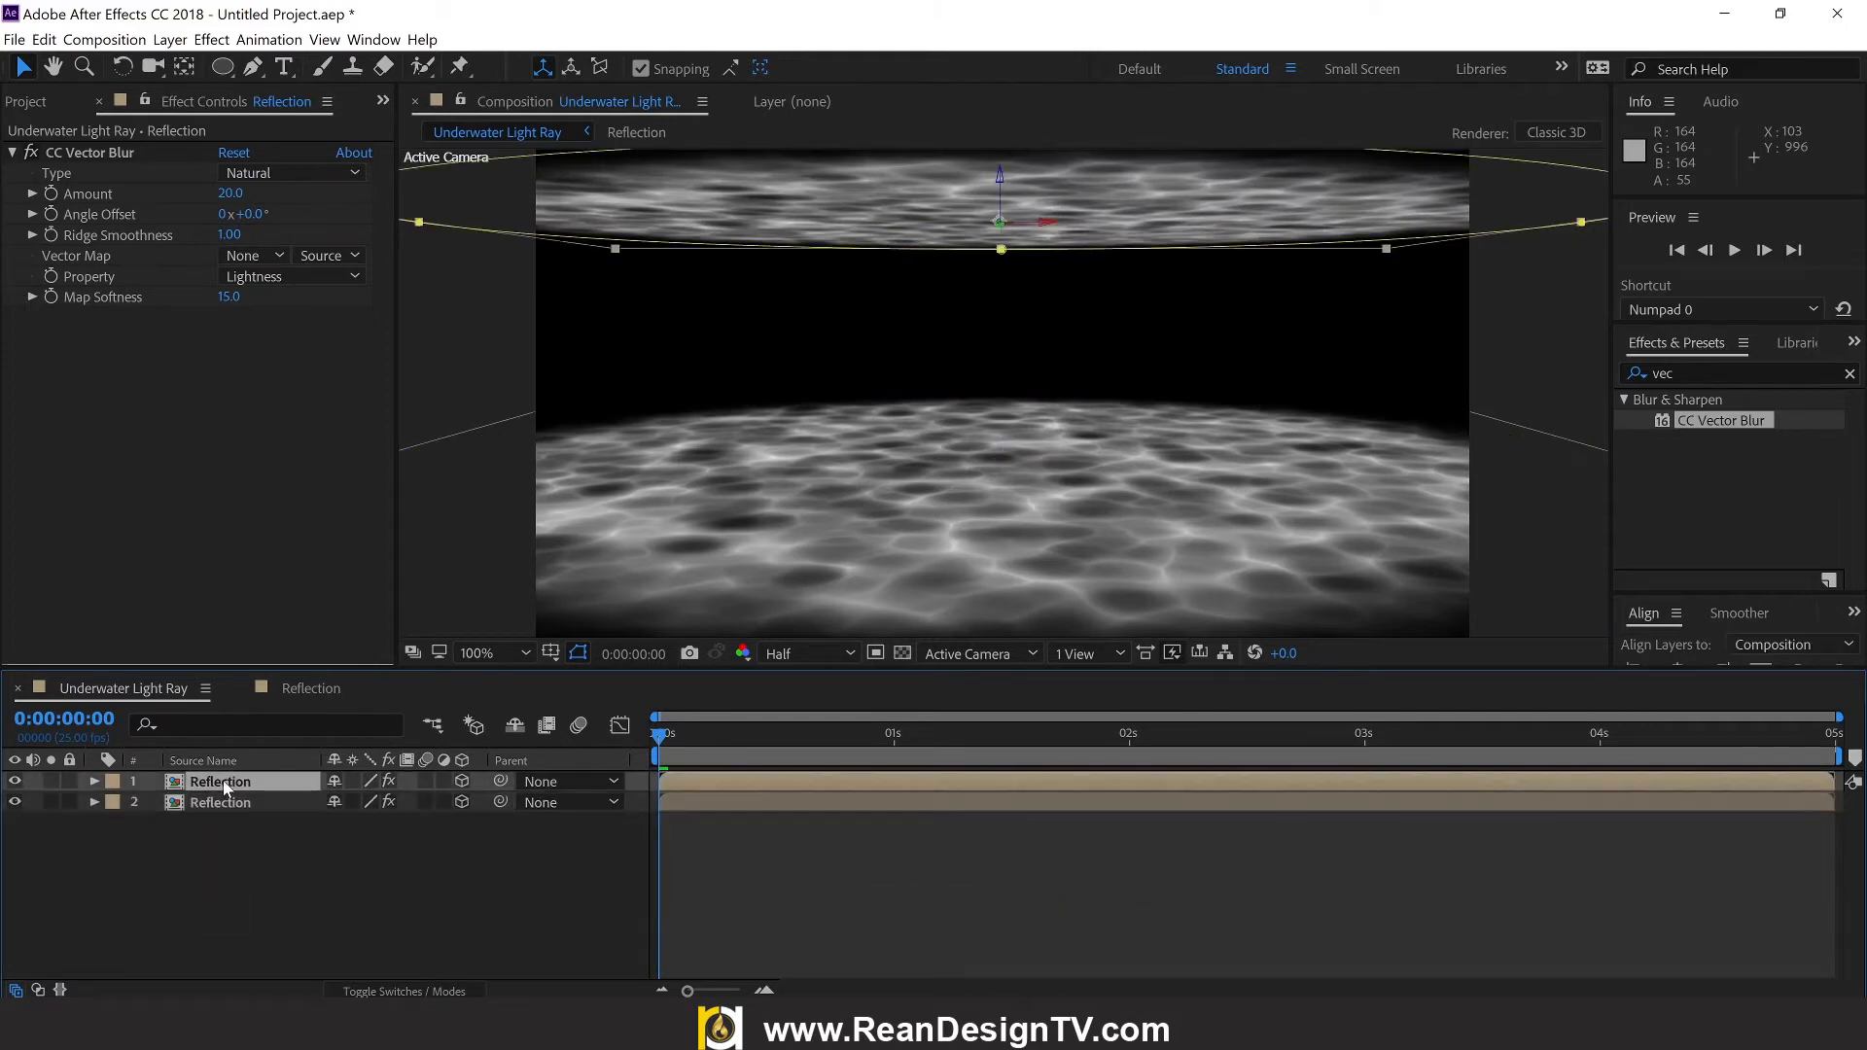
right_click(234, 783)
click(291, 987)
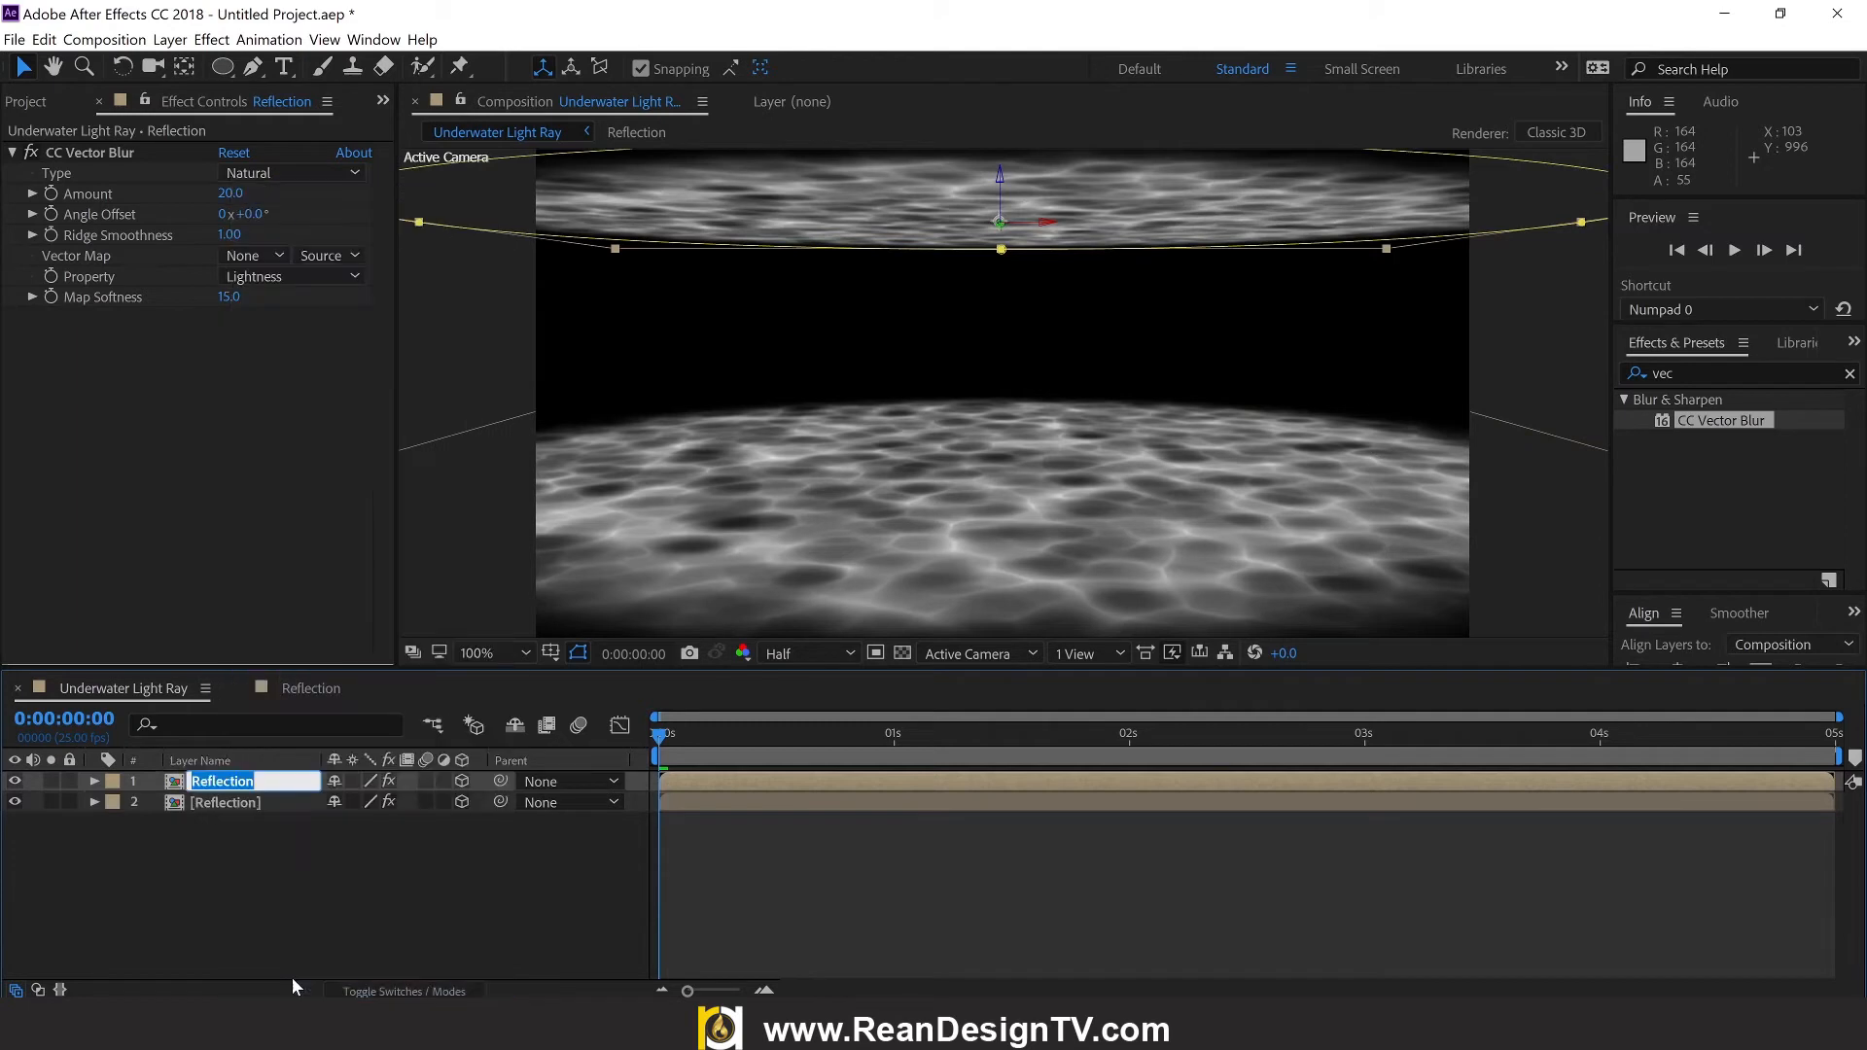
text(Sky)
key(Return)
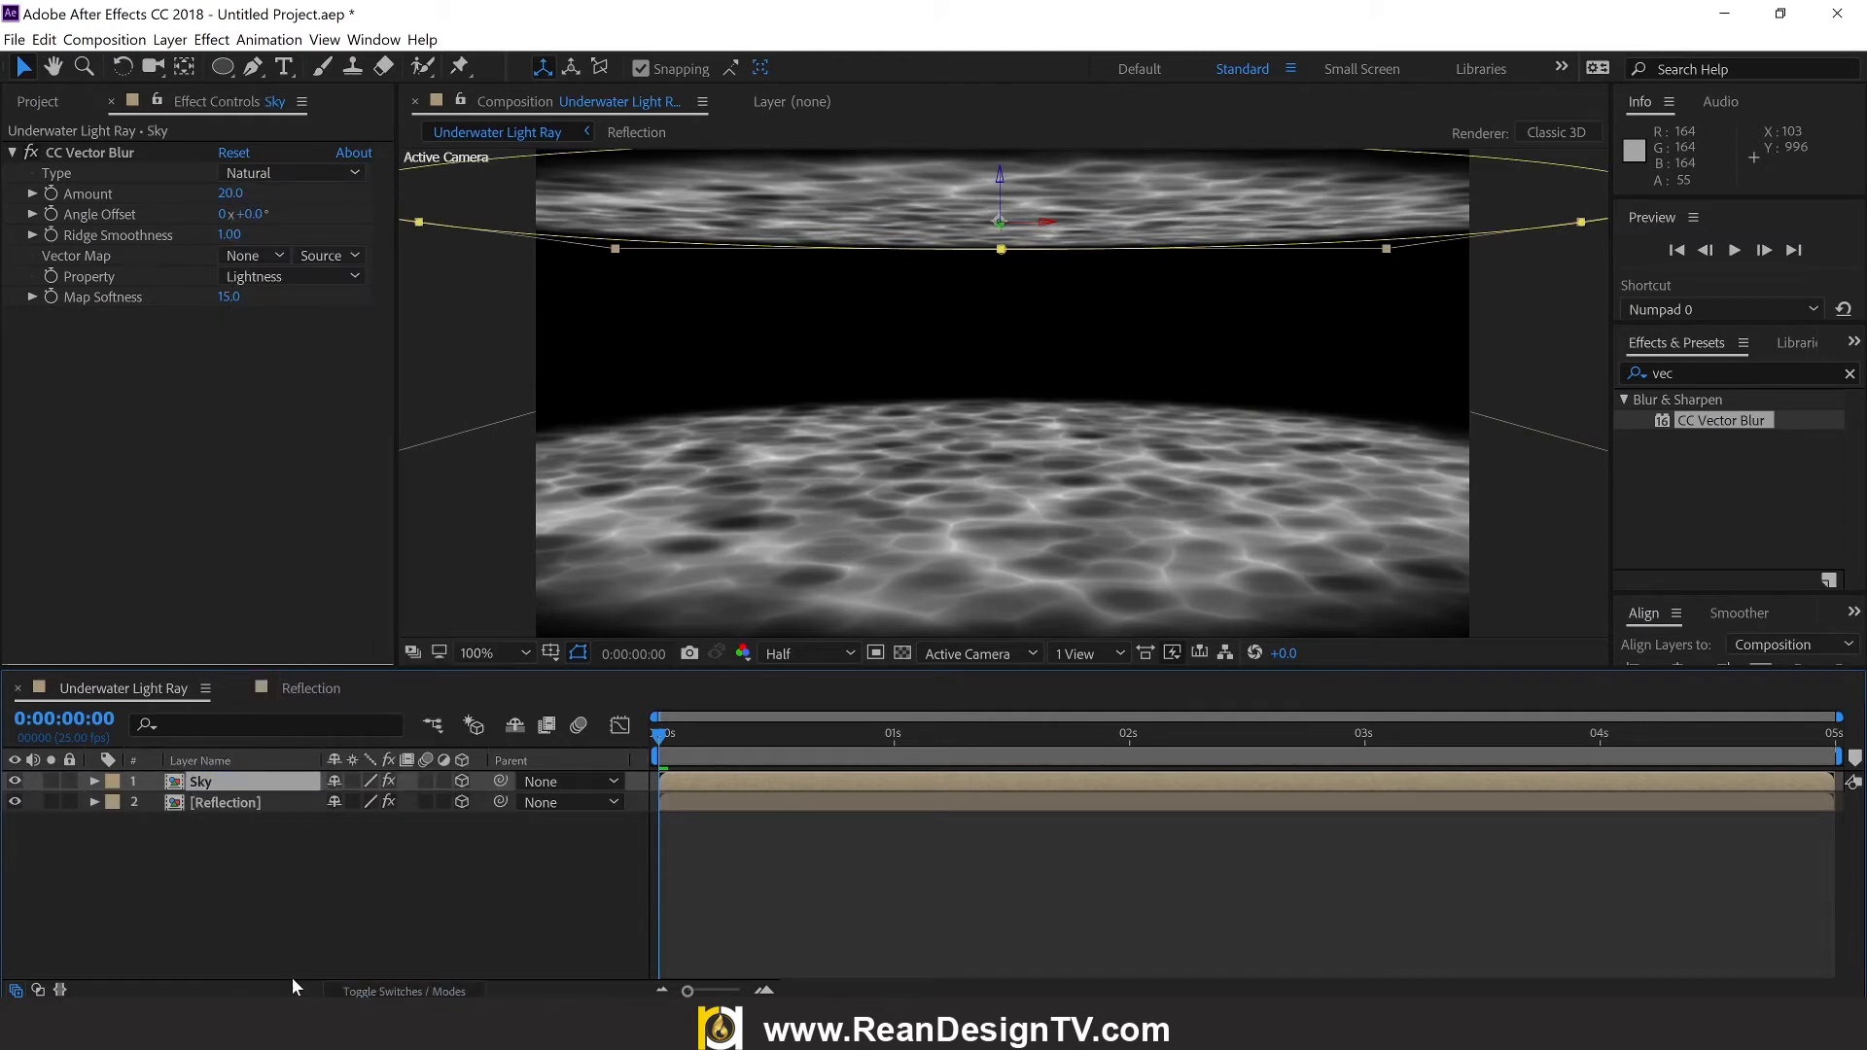
Step: Play the composition to check the Sky and Reflection surfaces moving together
click(251, 803)
click(256, 780)
key(space)
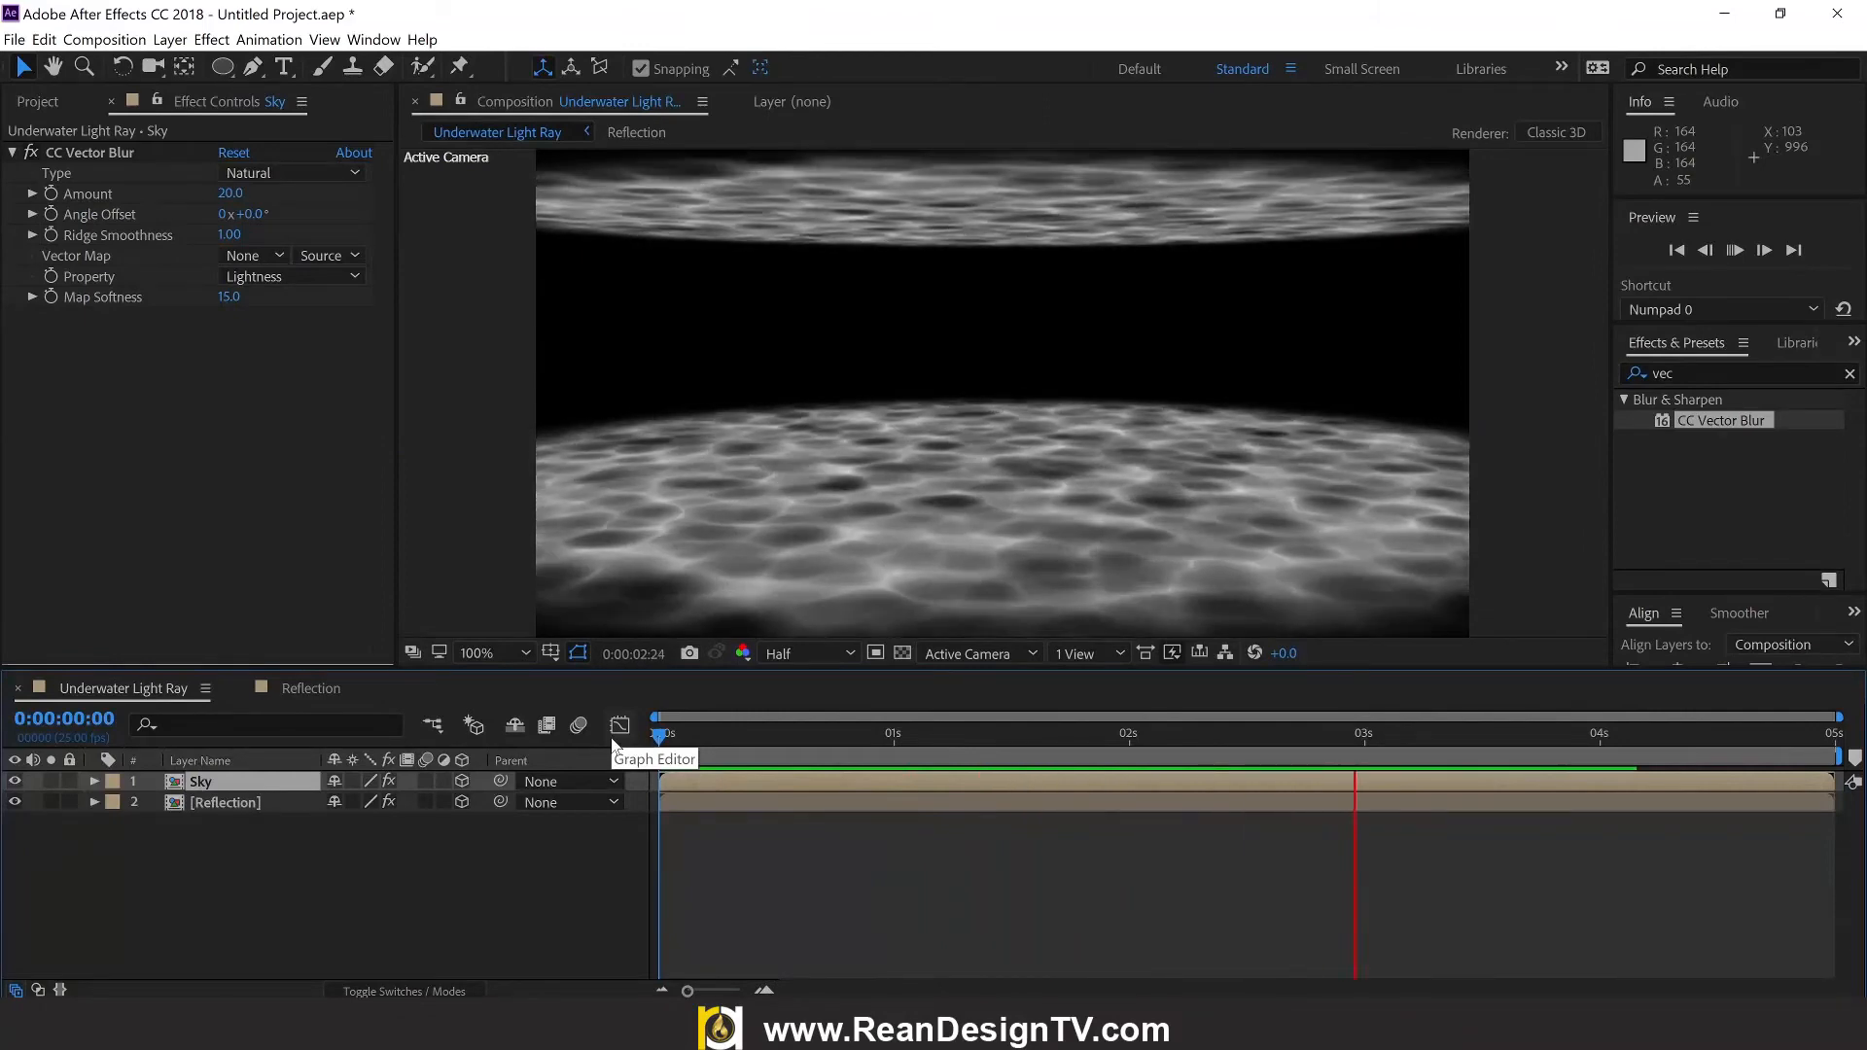
click(224, 832)
click(224, 833)
Step: Delete the CC Vector Blur effect from the Sky layer
click(204, 782)
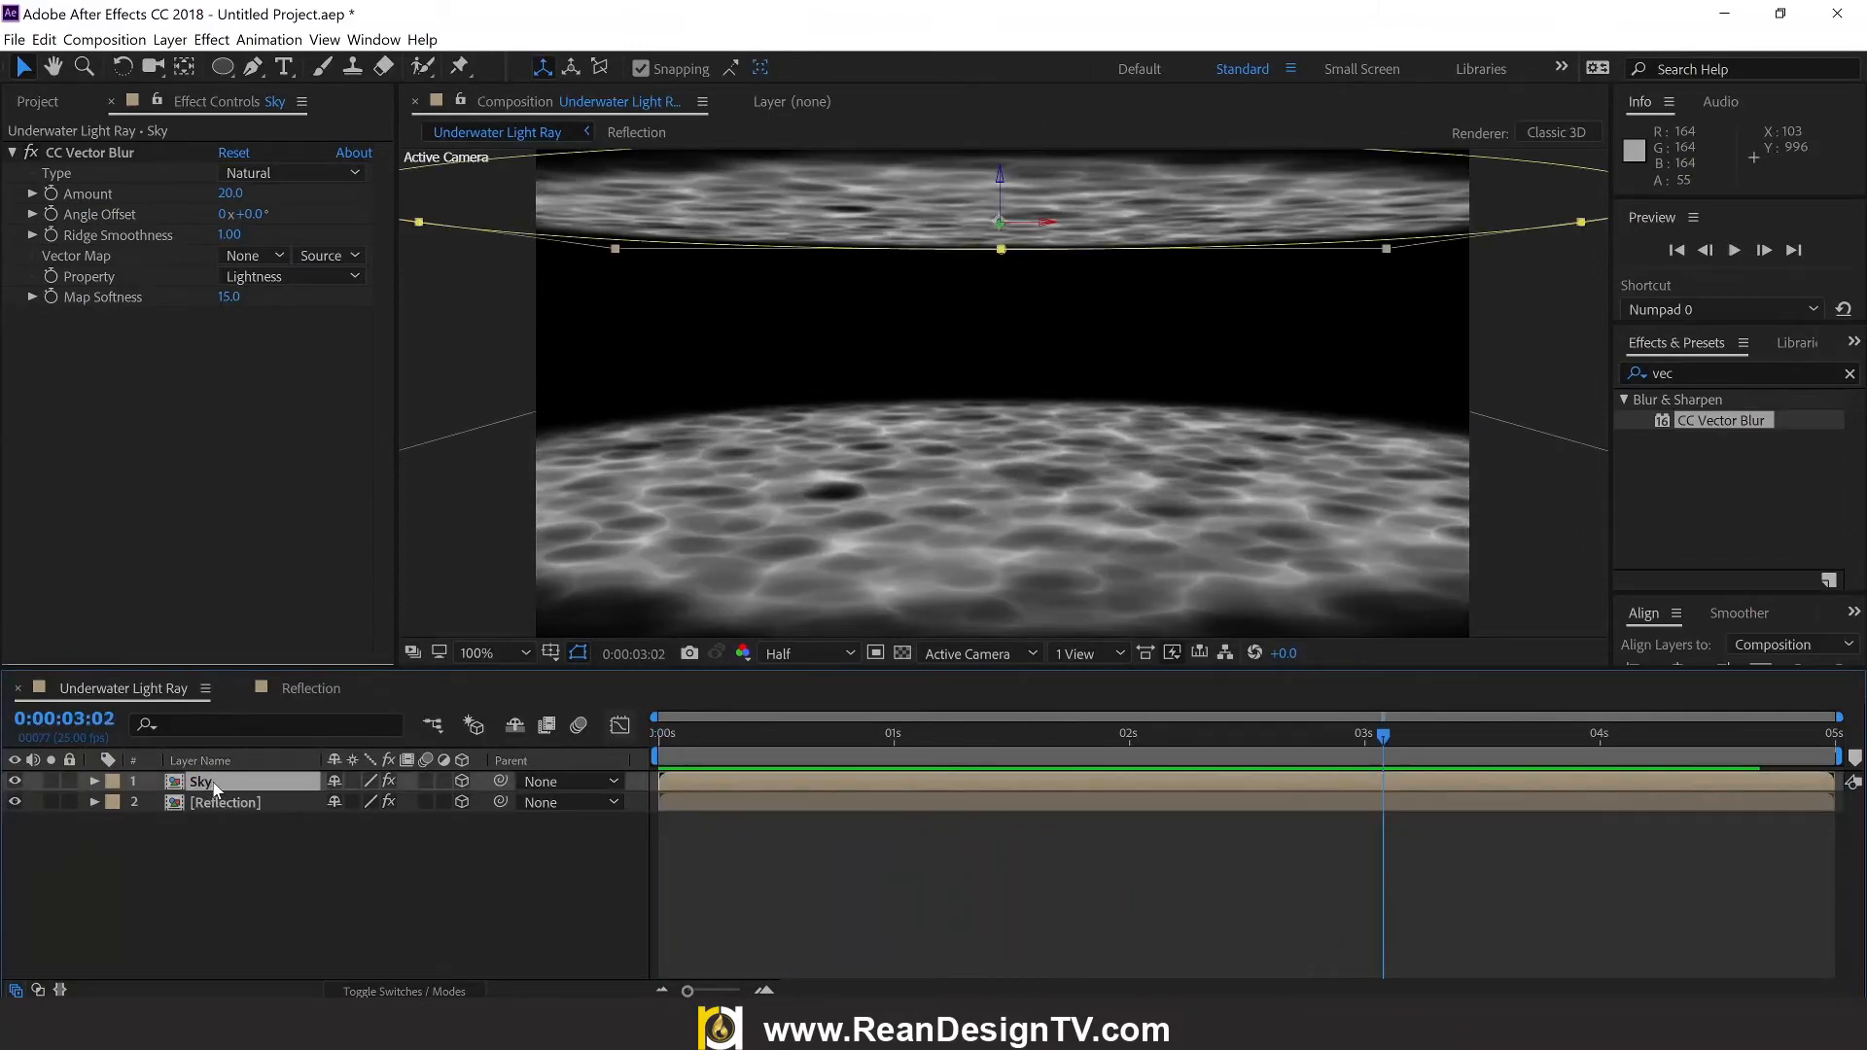
click(96, 153)
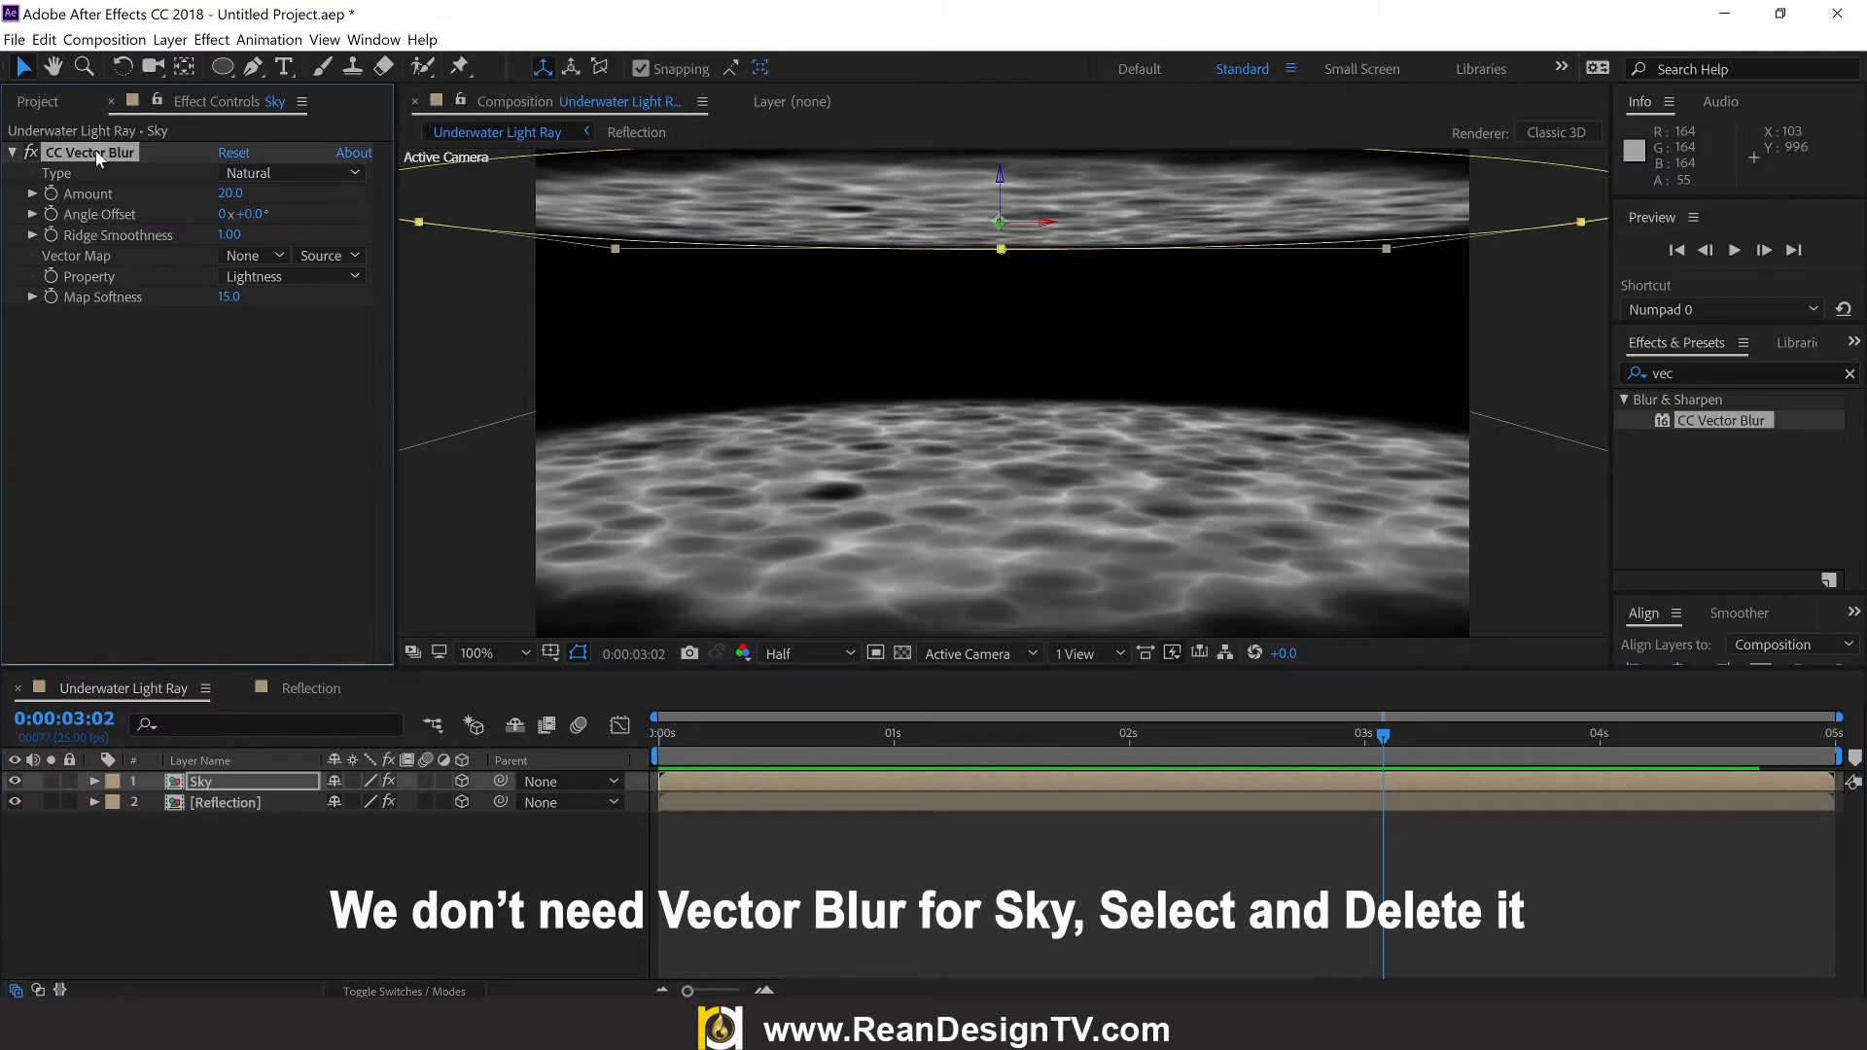
right_click(94, 152)
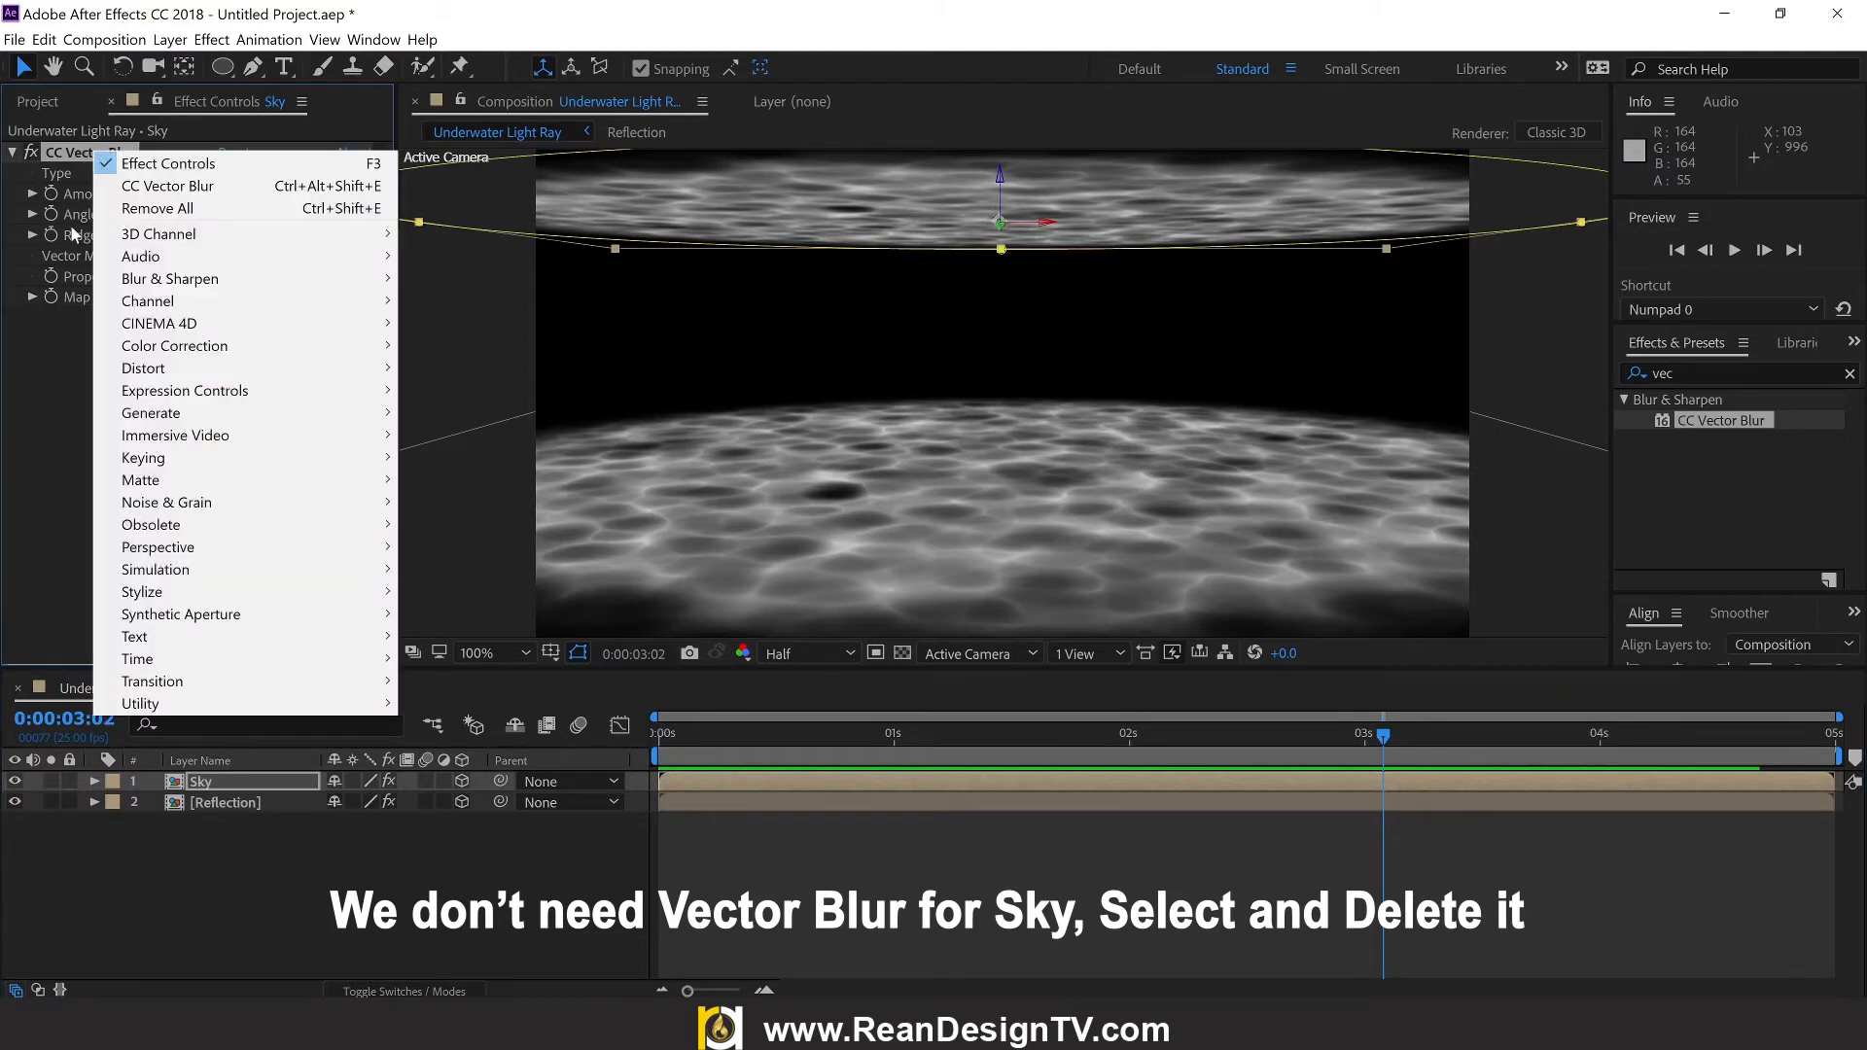
click(16, 476)
click(96, 151)
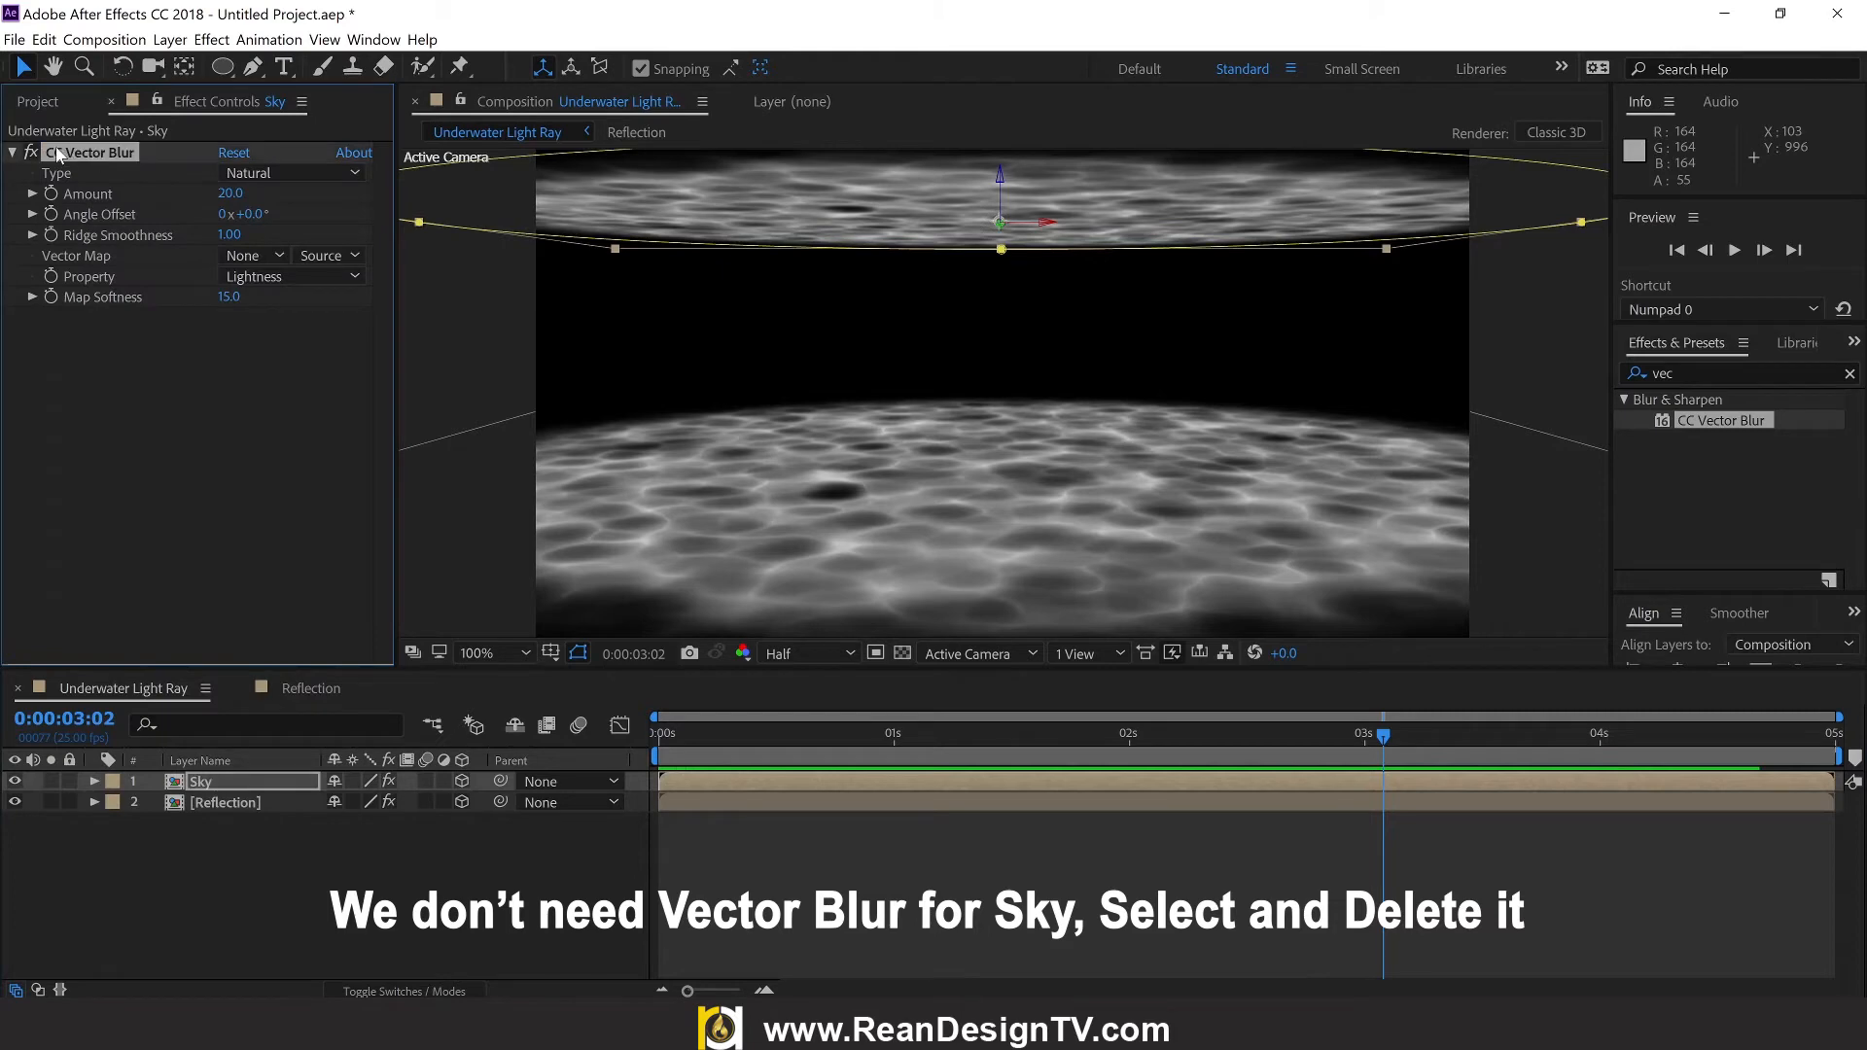
key(Delete)
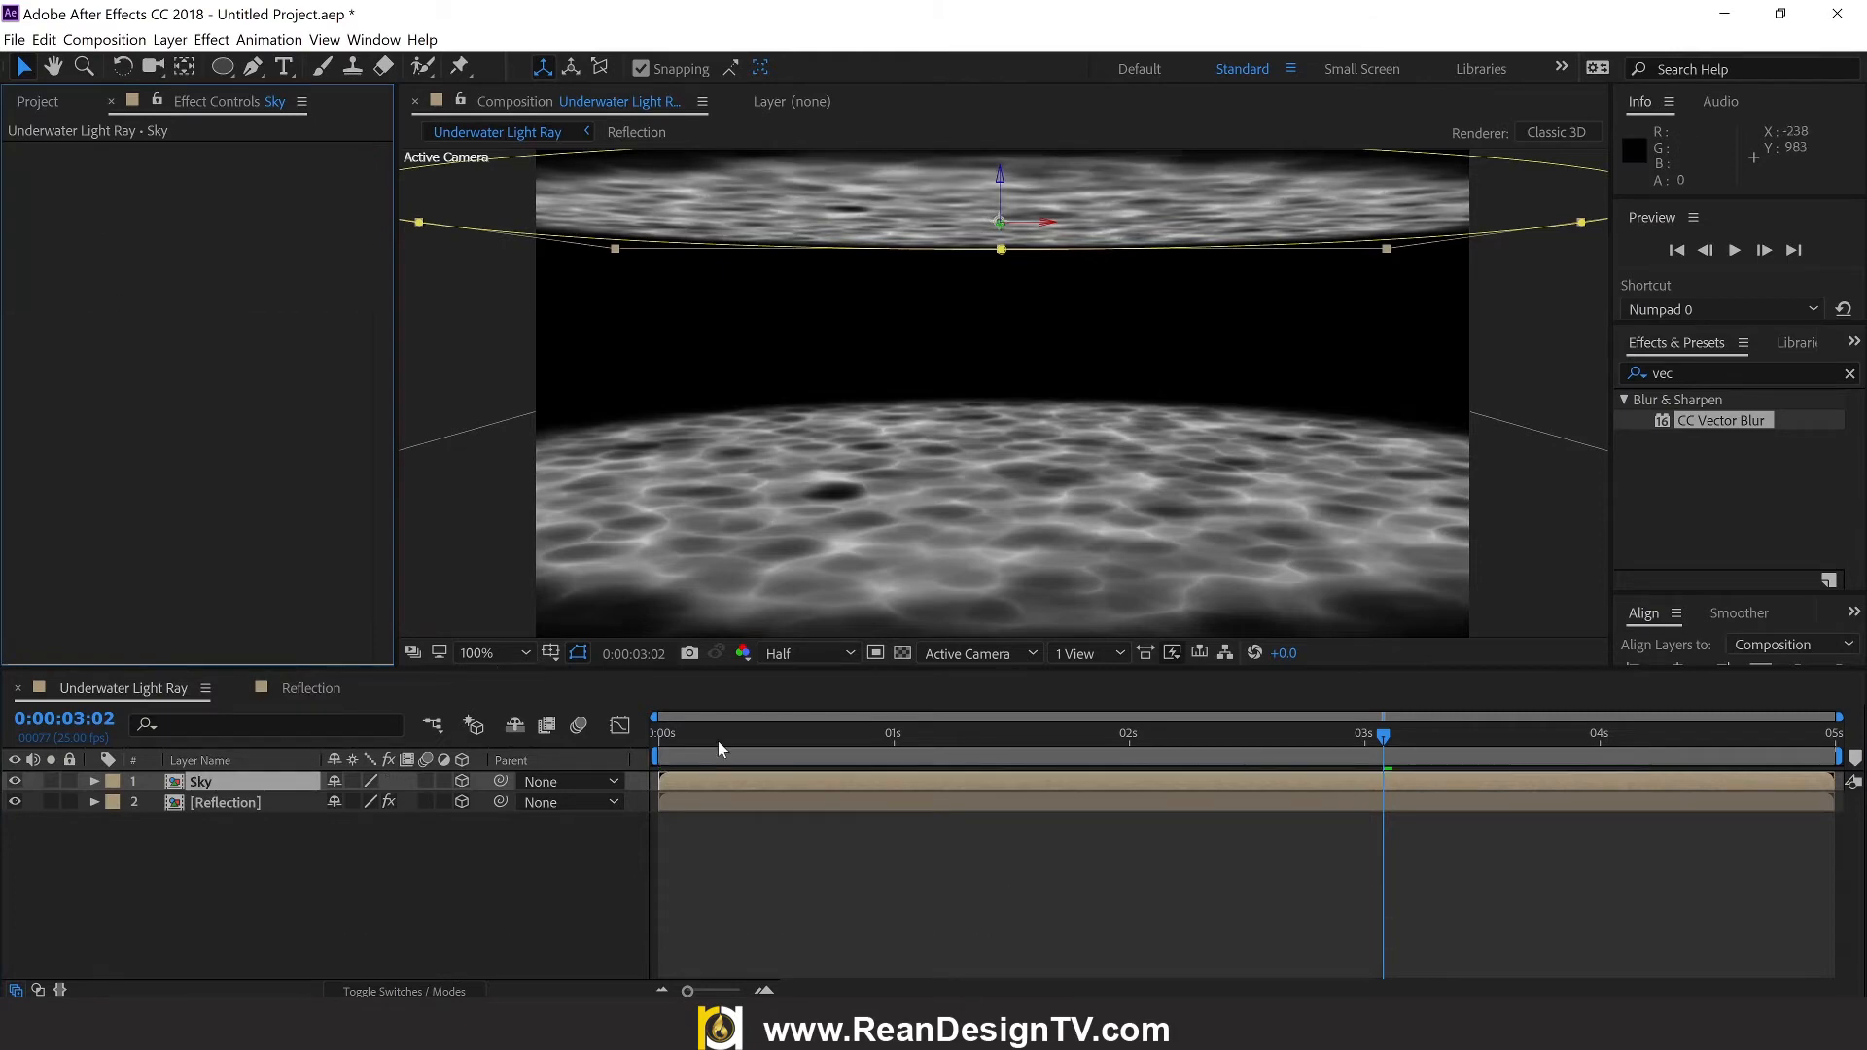
Step: Play the composition from the start to check the Sky layer without vector blur, and deselect the layer
key(Home)
key(space)
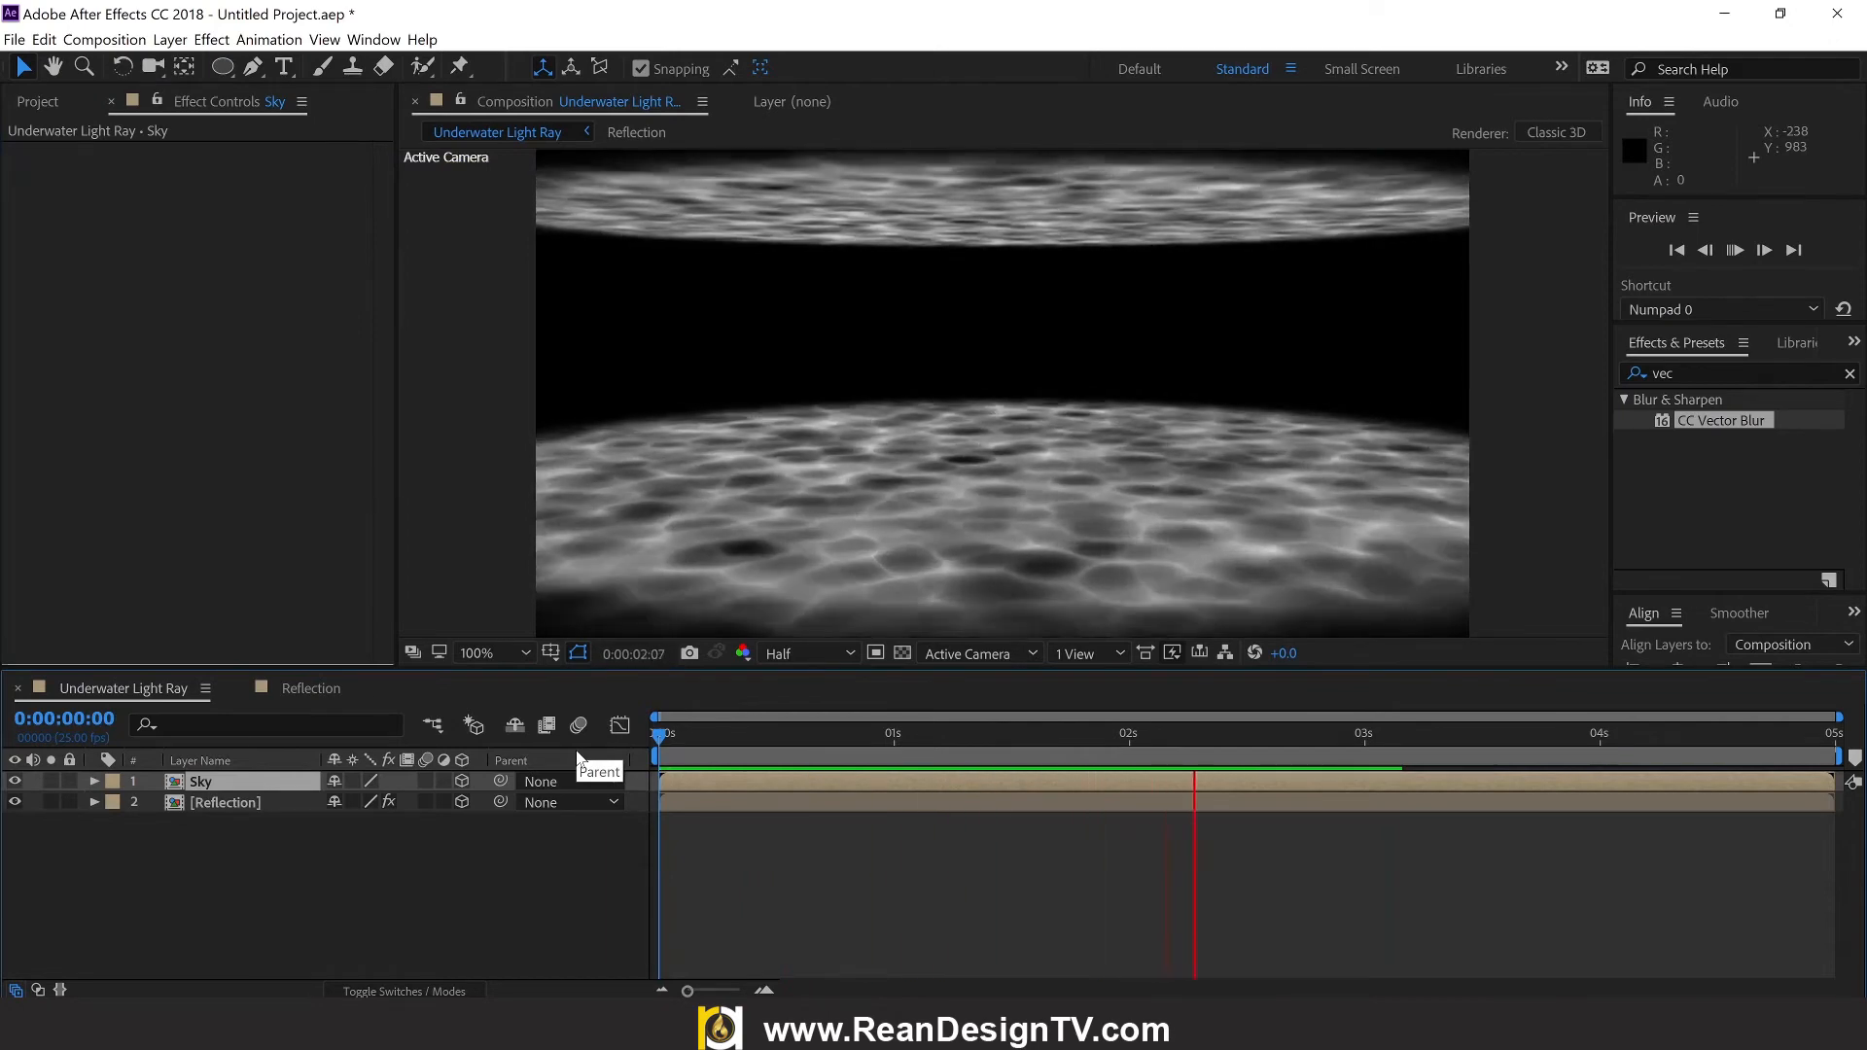
key(space)
click(231, 861)
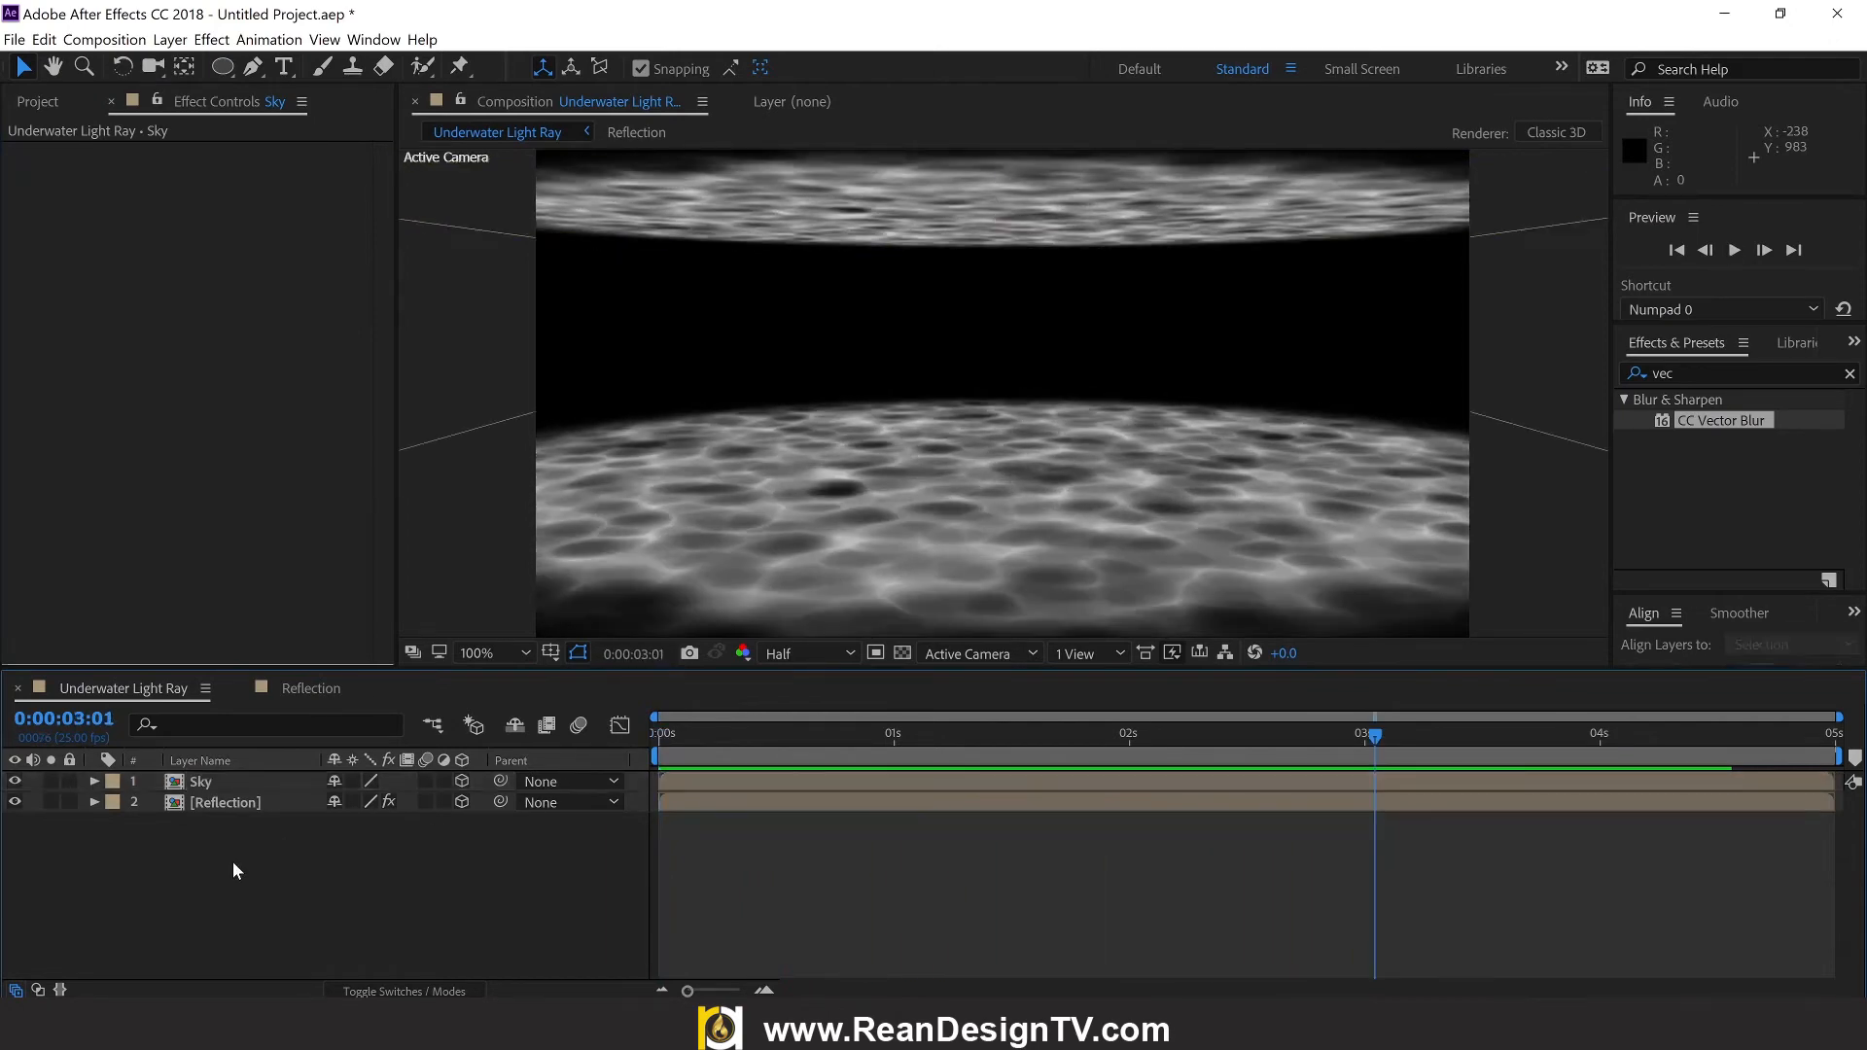
Step: Create a new black solid at composition size, 1920 x 1080 px, with the playhead at the start of the composition
key(Home)
right_click(451, 838)
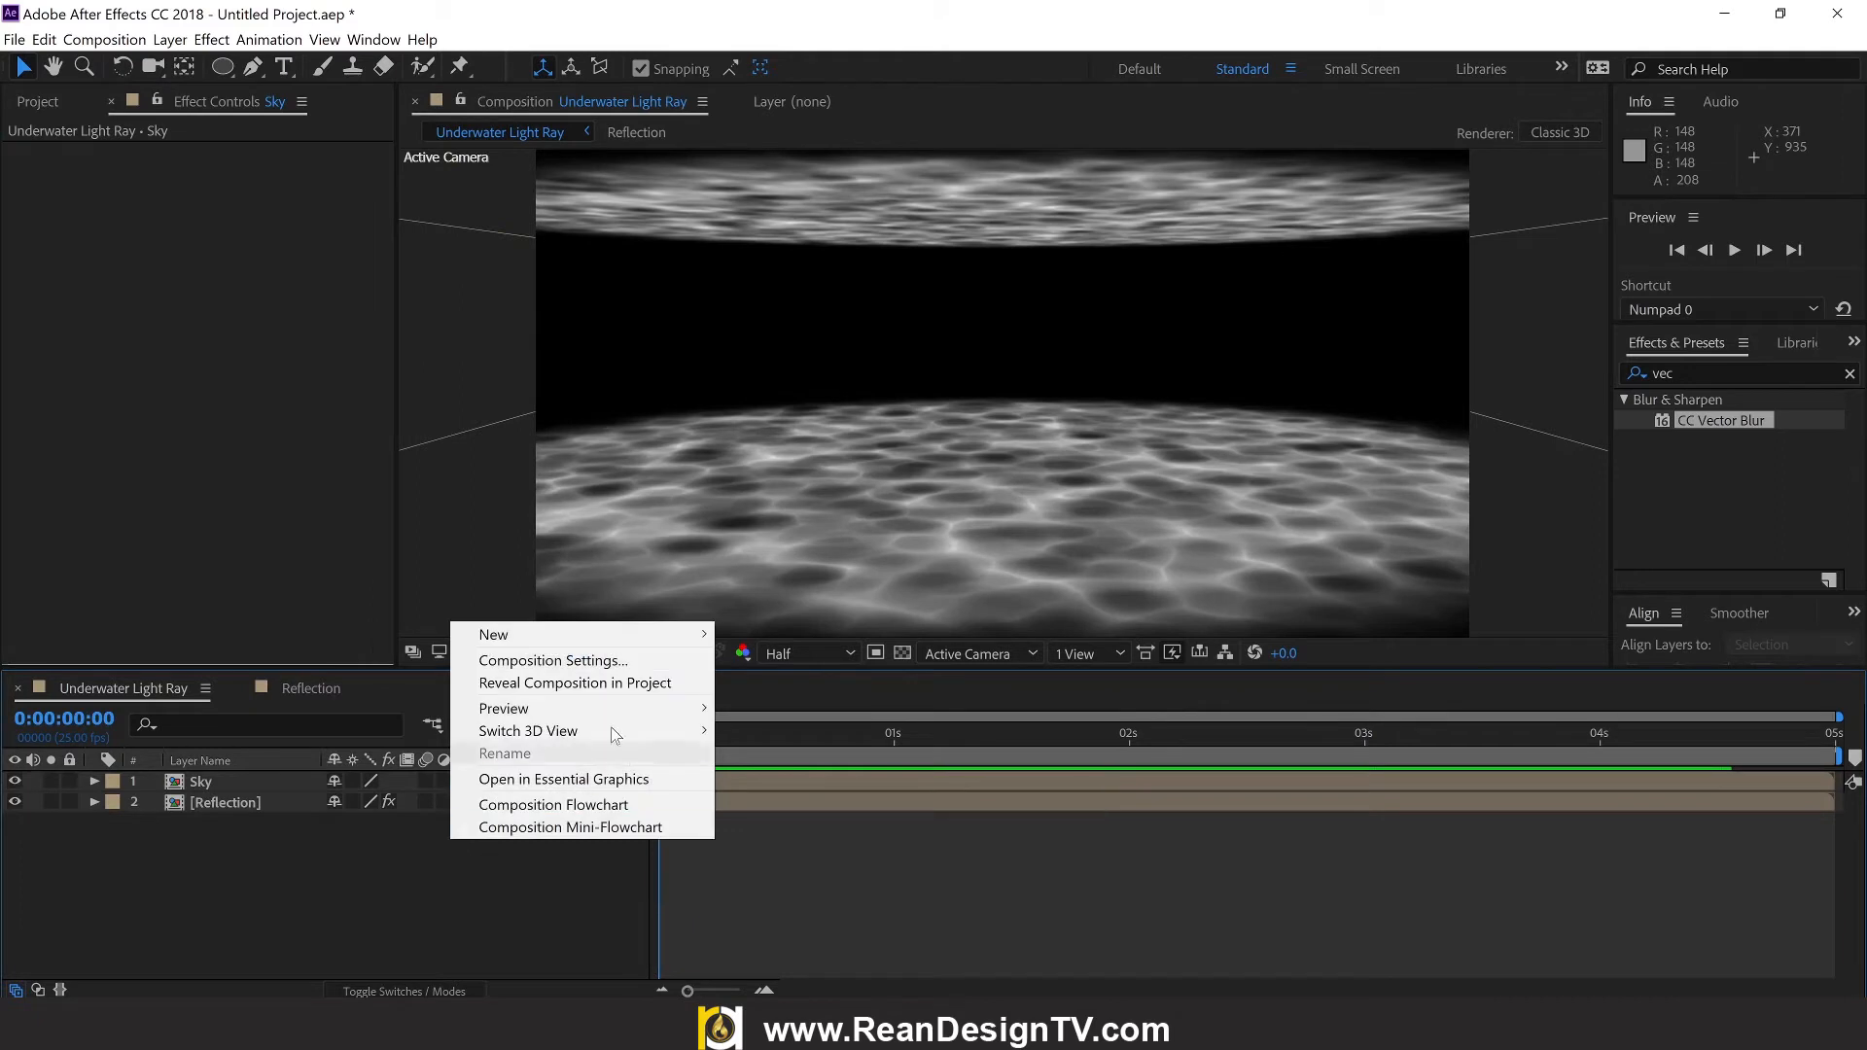
mouse_move(638, 631)
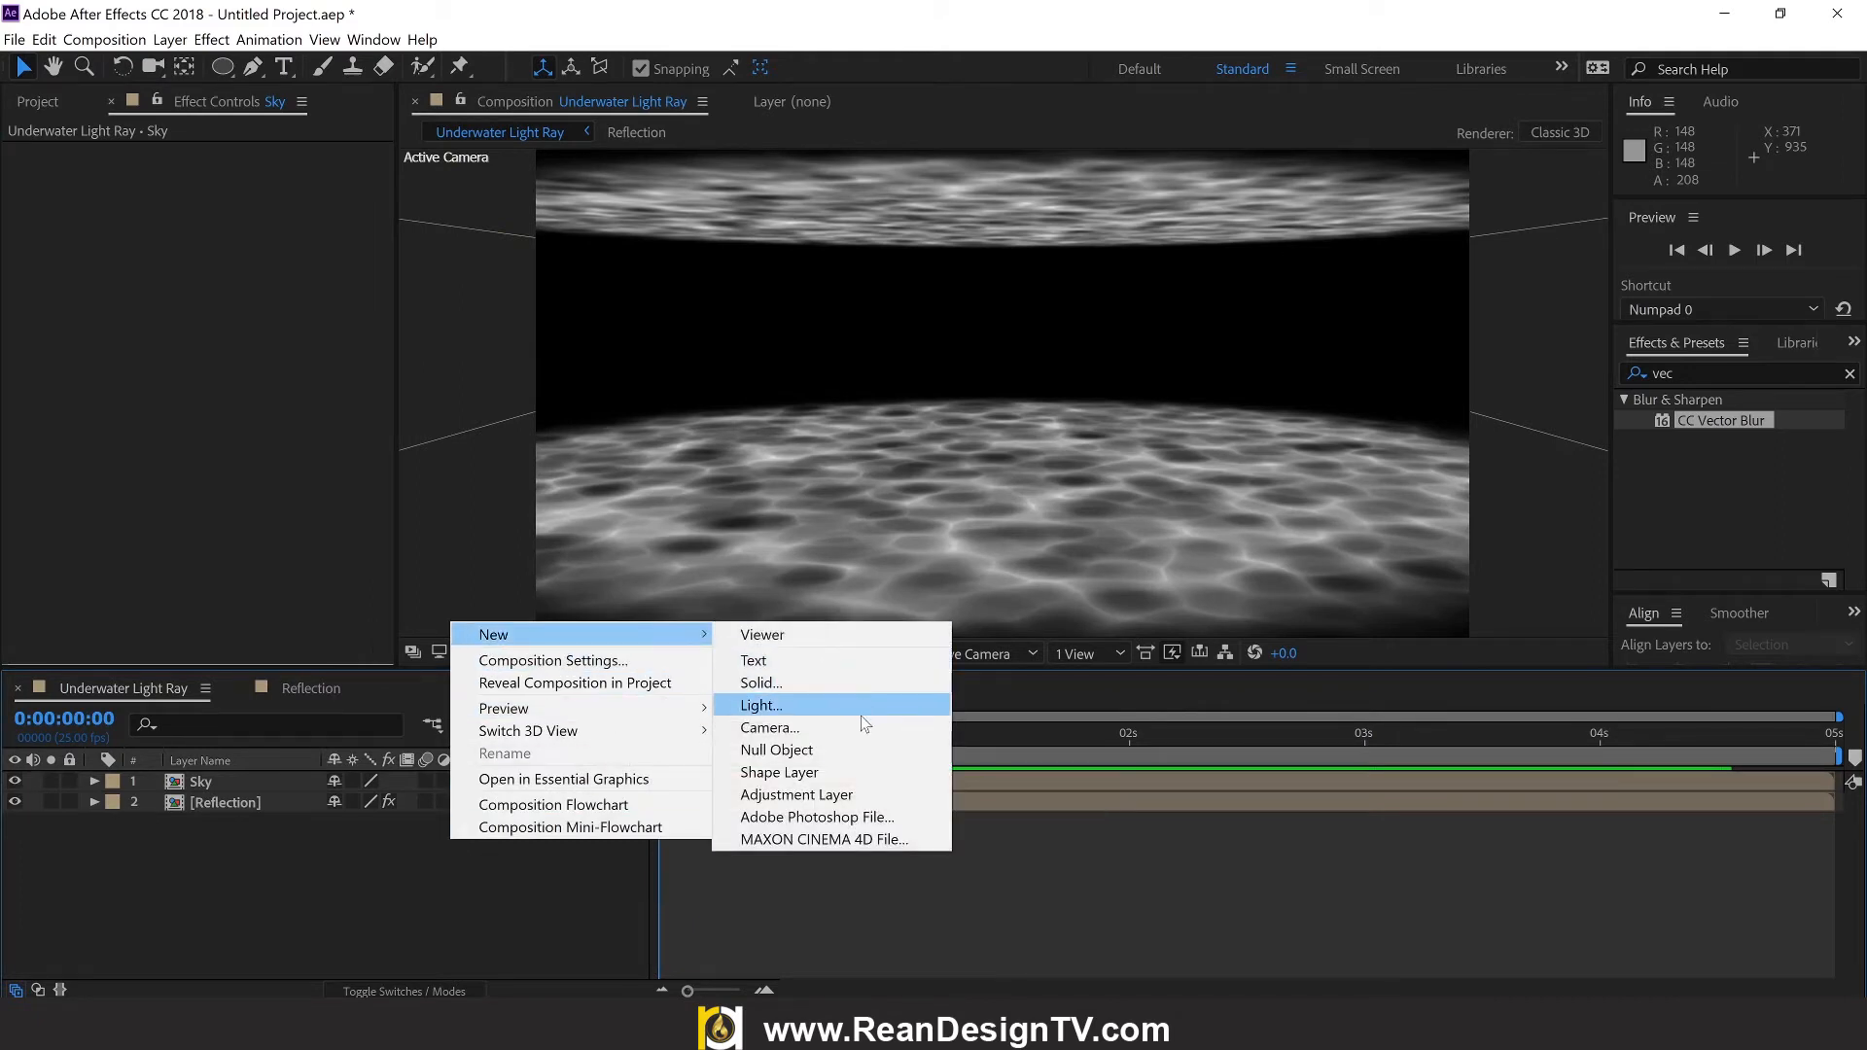
click(760, 682)
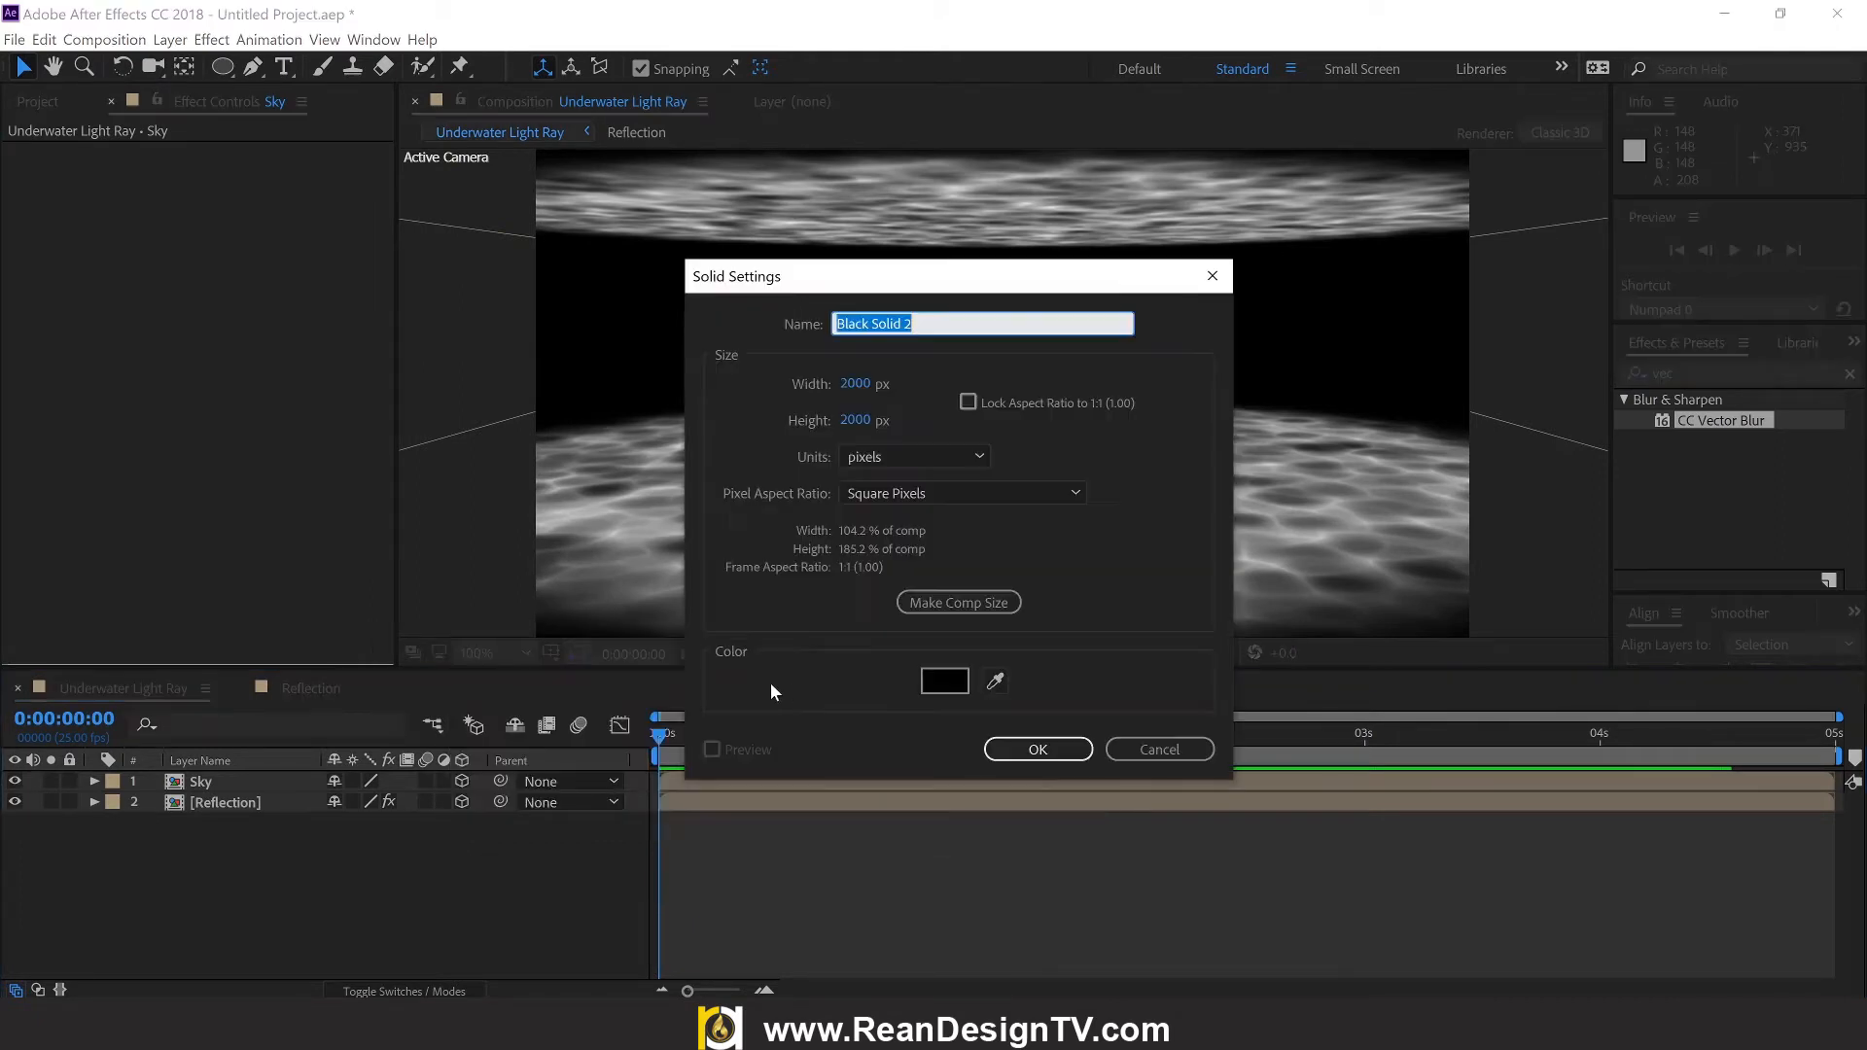
drag(937, 283, 1107, 382)
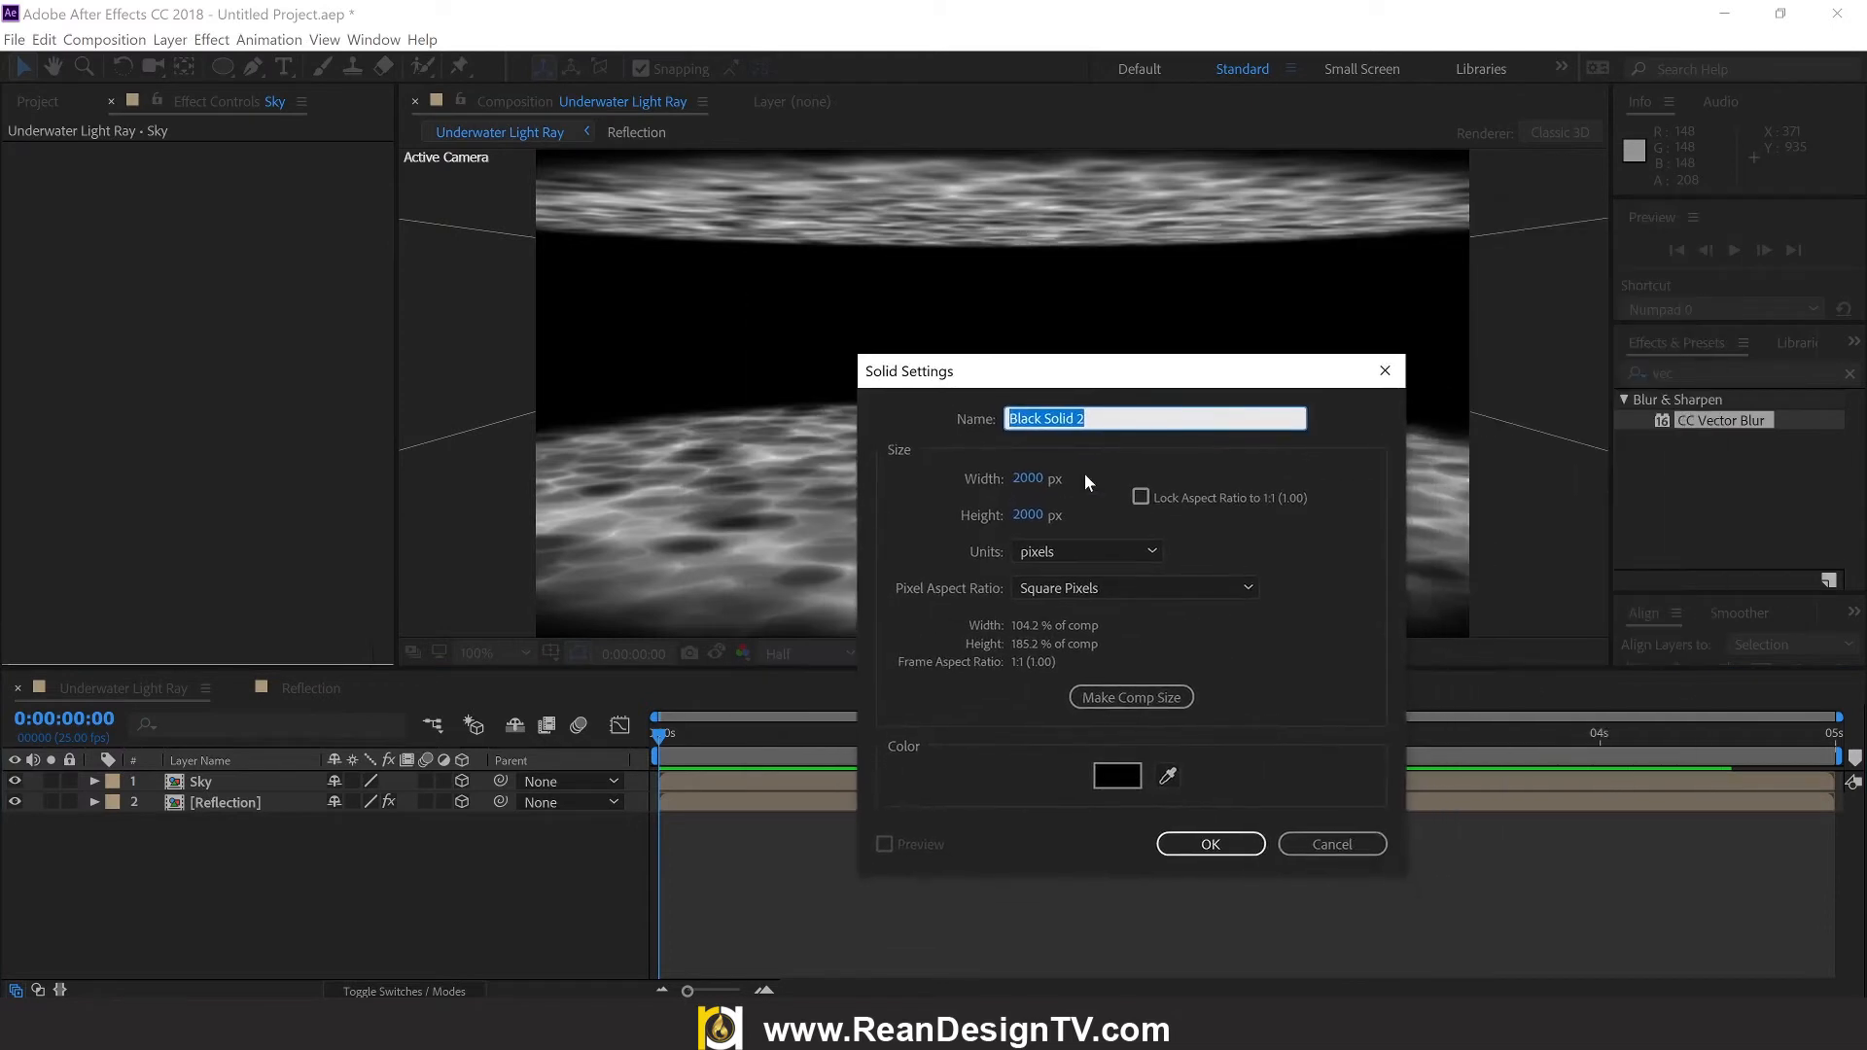
click(1025, 480)
click(1029, 515)
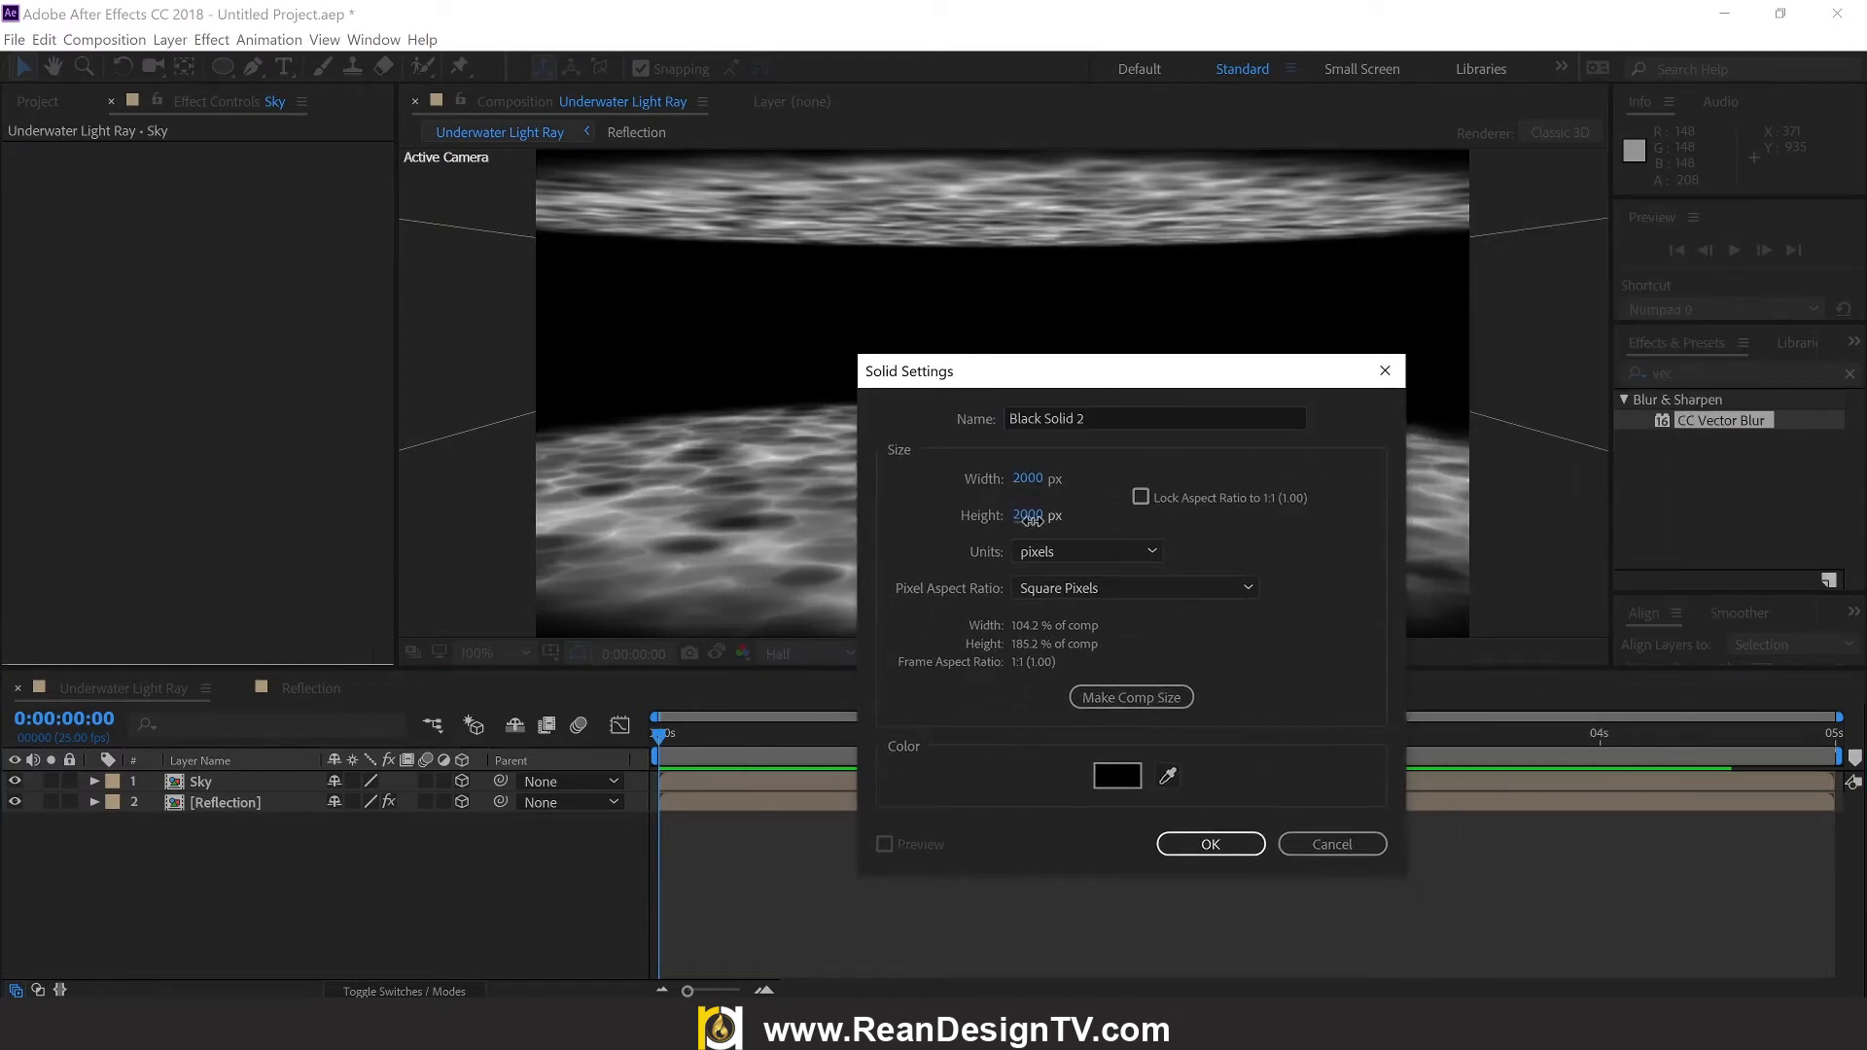
click(1145, 473)
click(1190, 700)
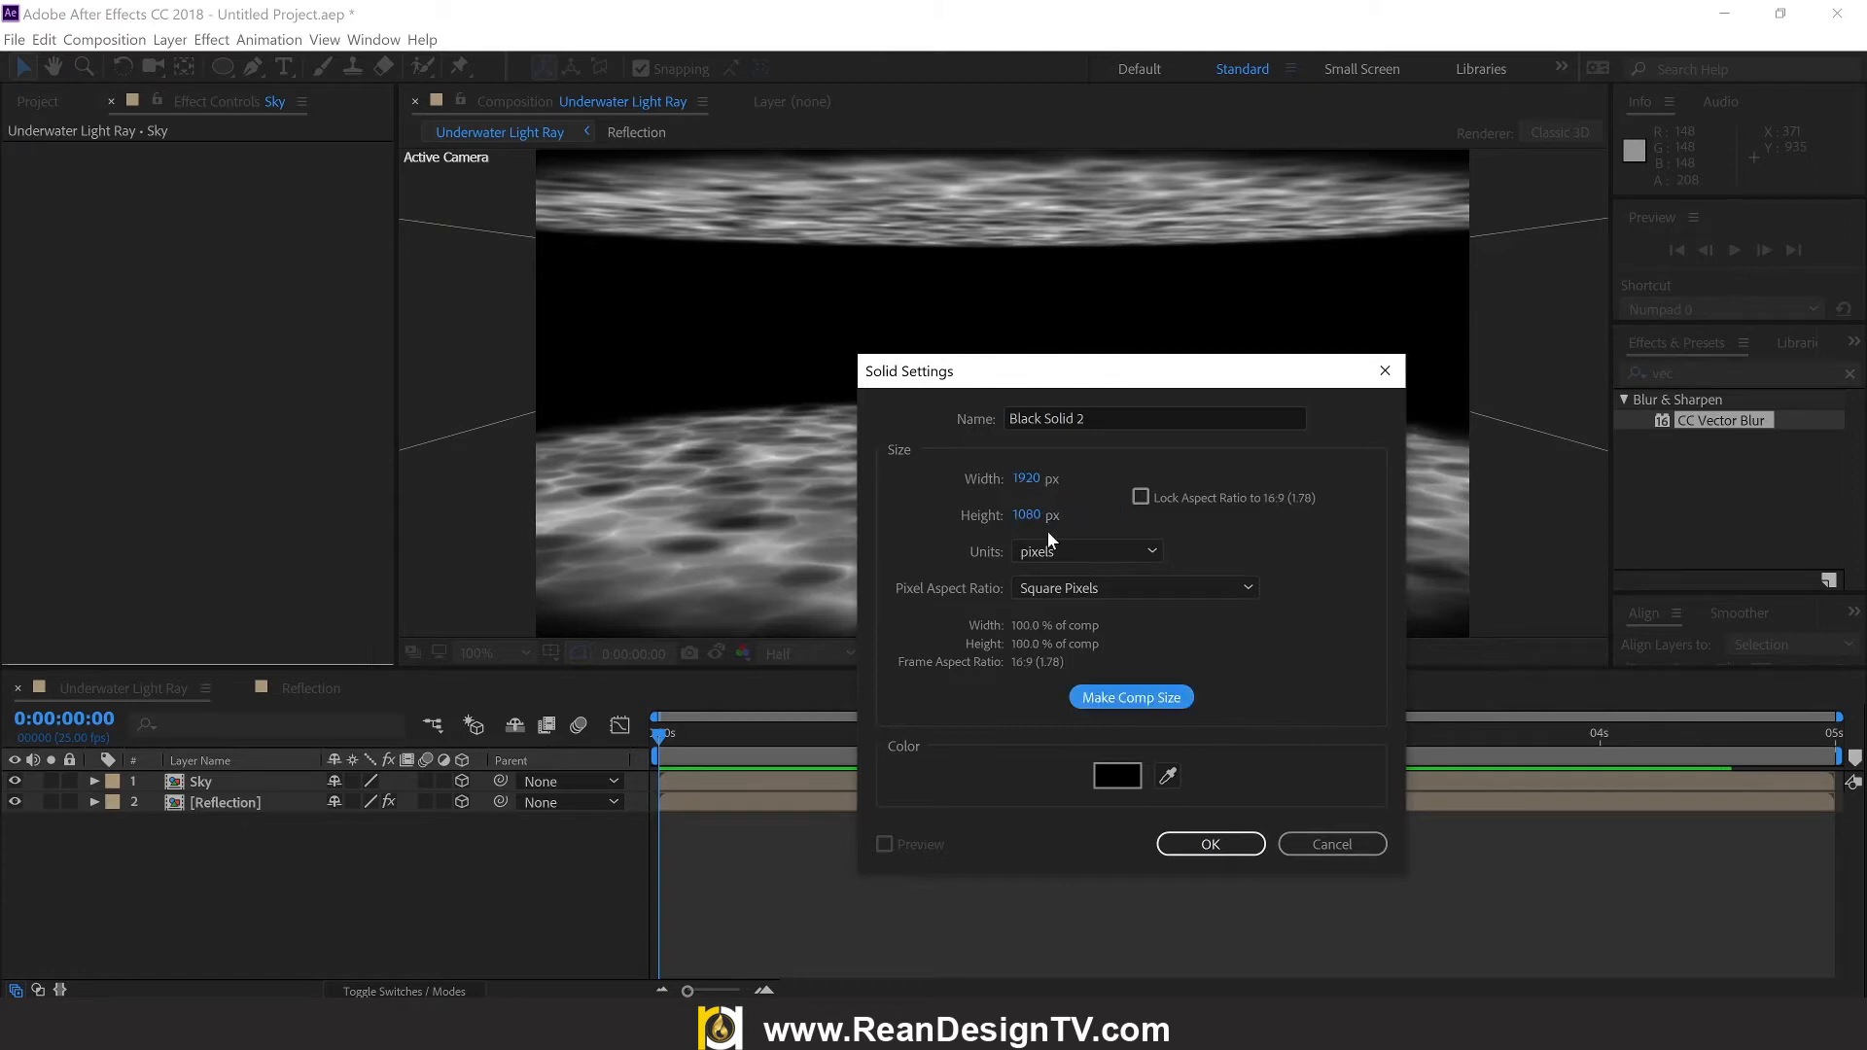
click(1130, 781)
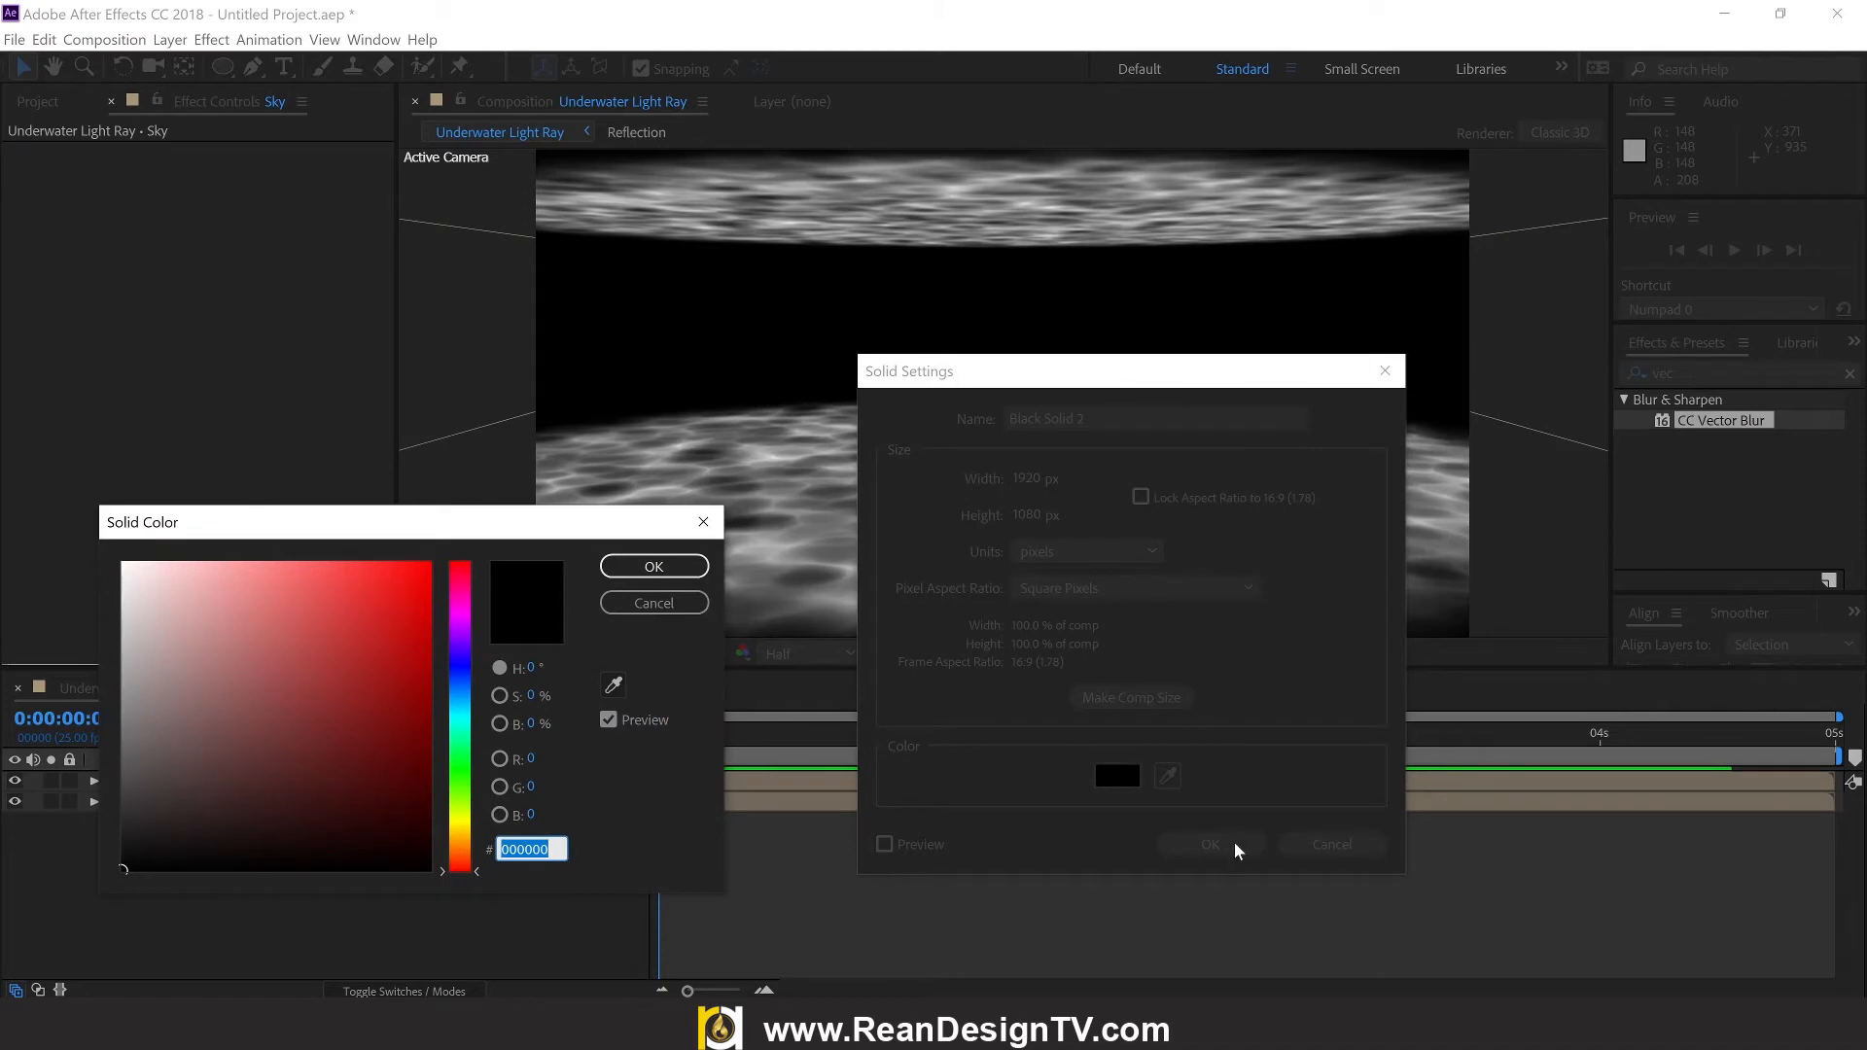
click(651, 566)
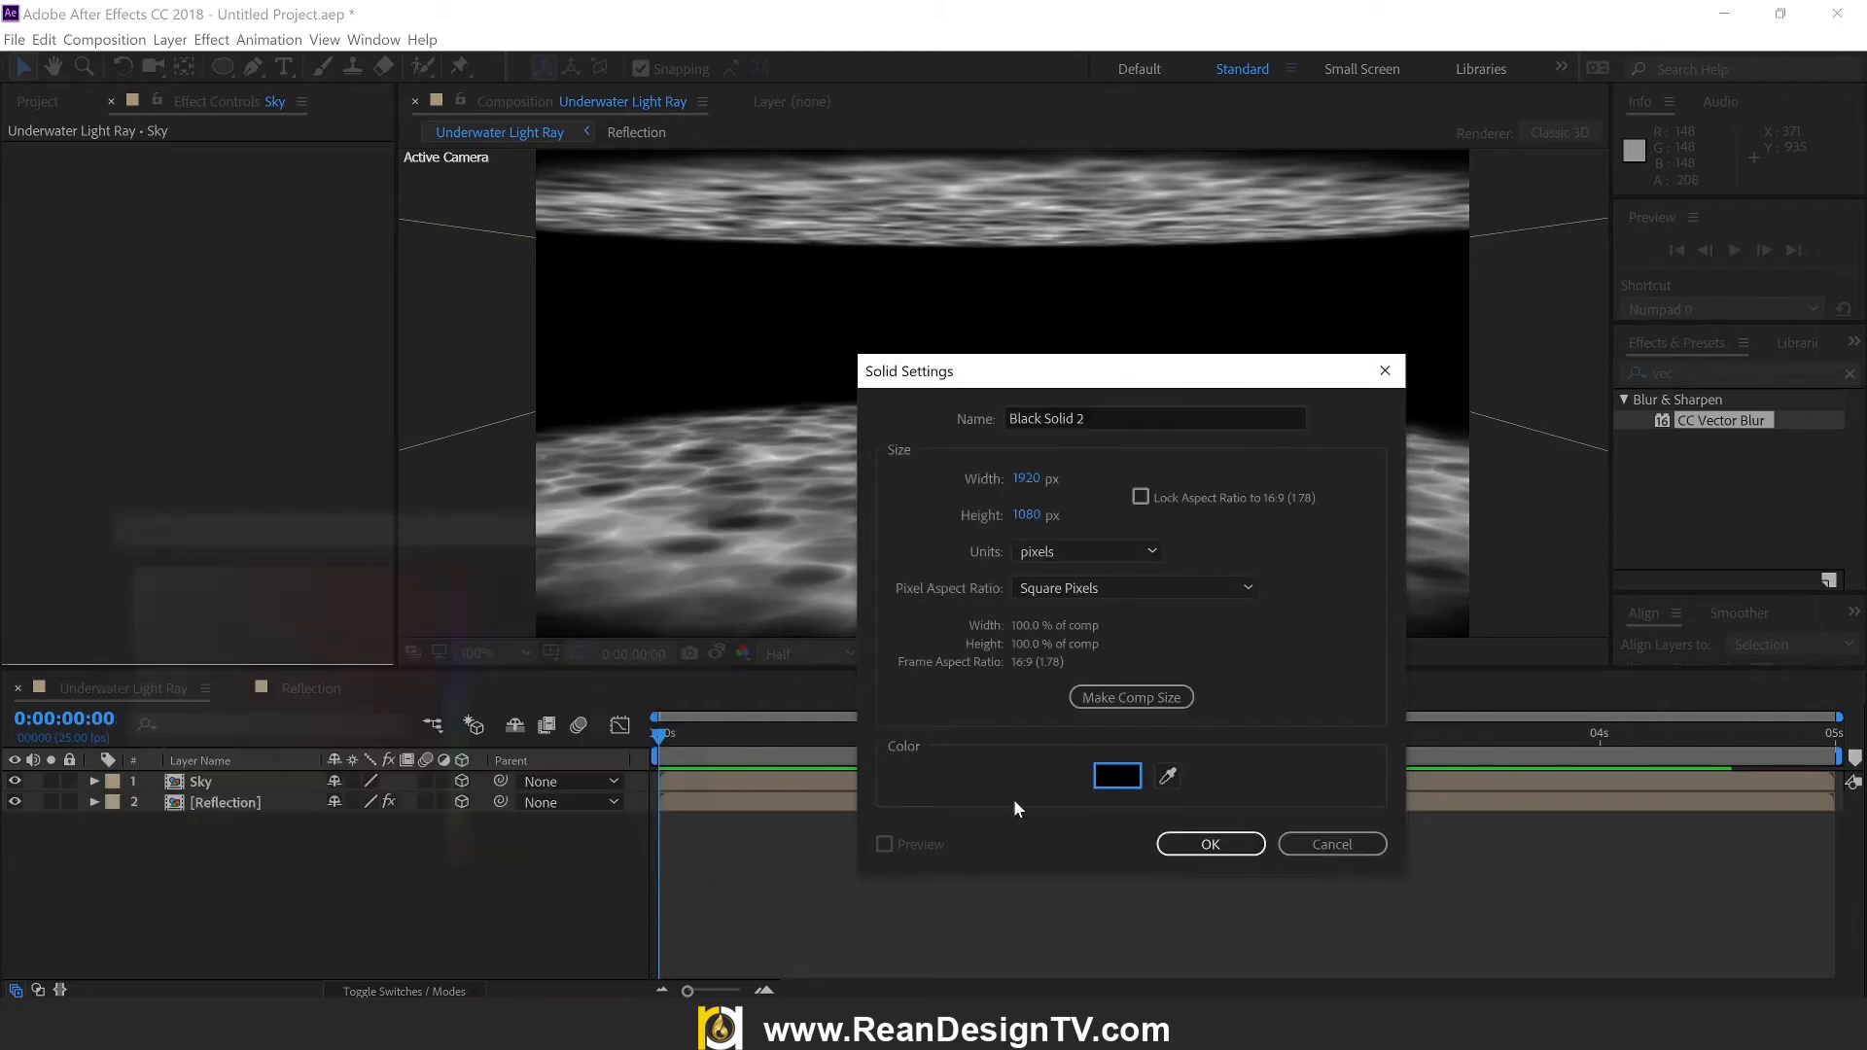
click(1238, 853)
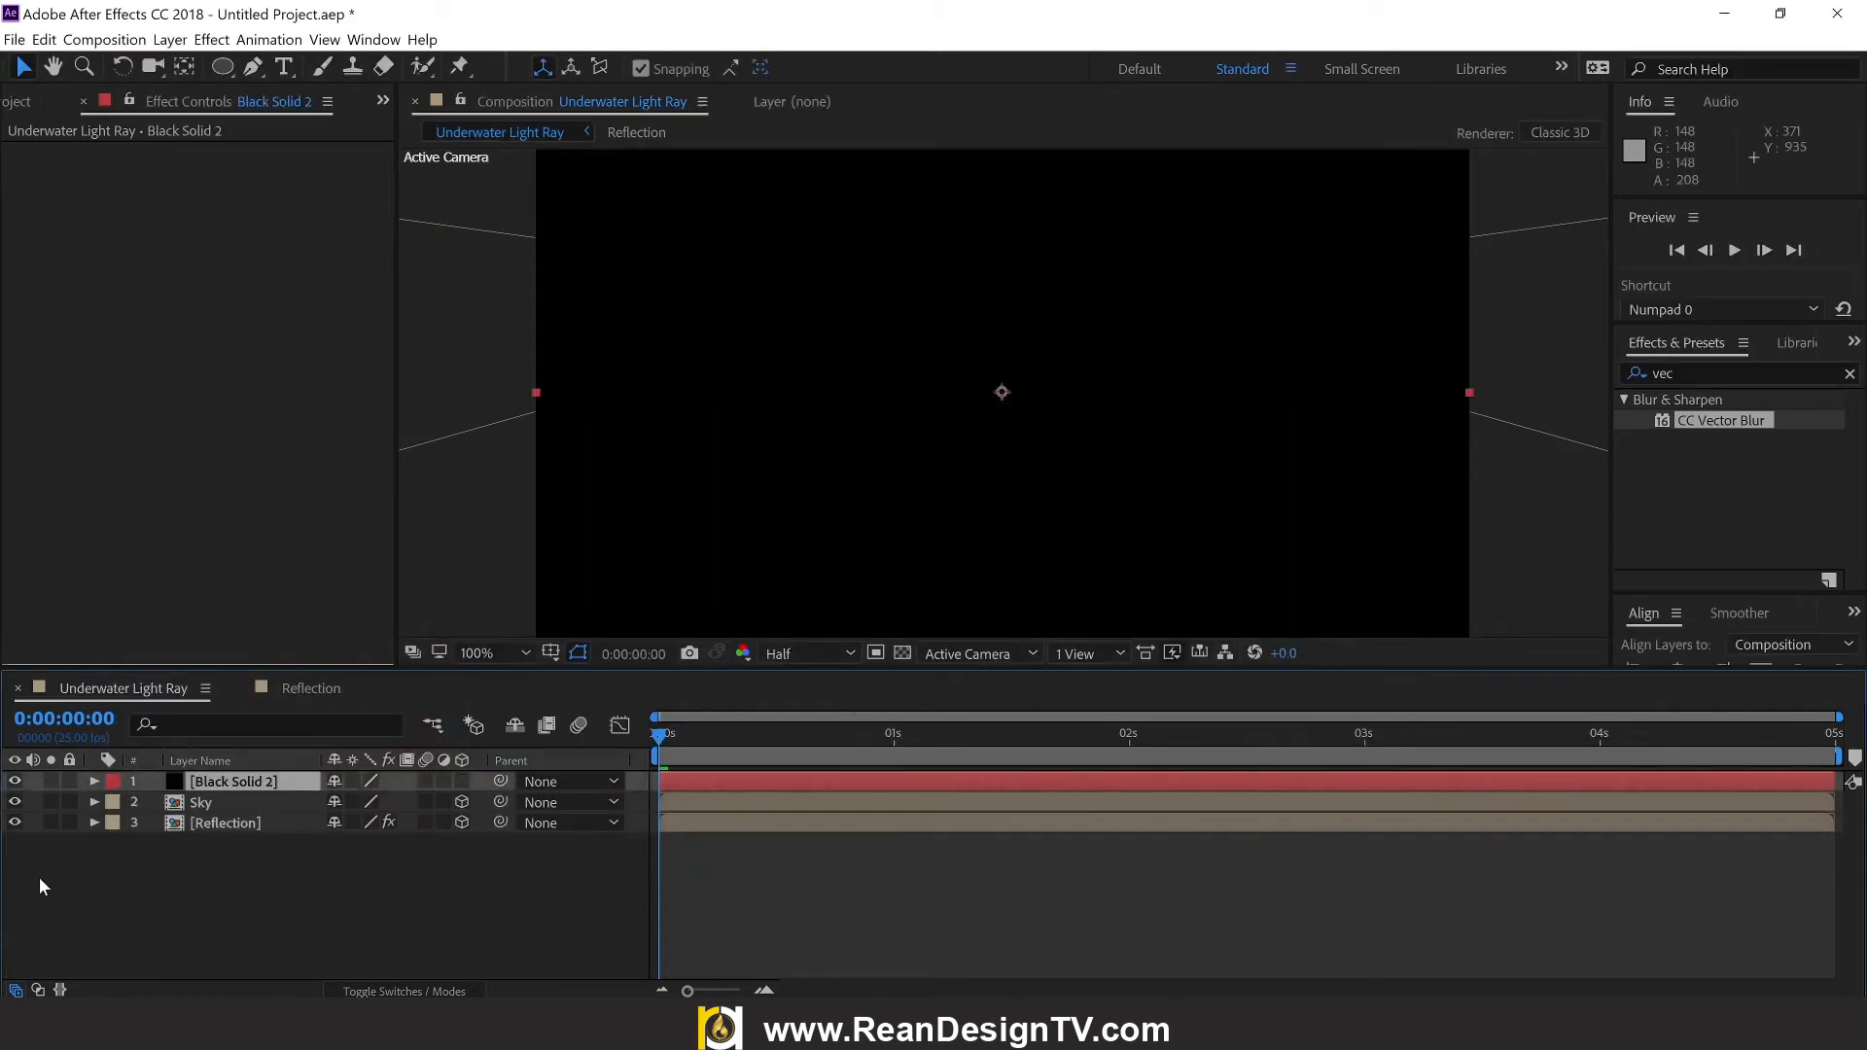
Step: Move the new black solid between the Sky and Reflection layers
click(265, 931)
click(266, 780)
drag(277, 778, 277, 809)
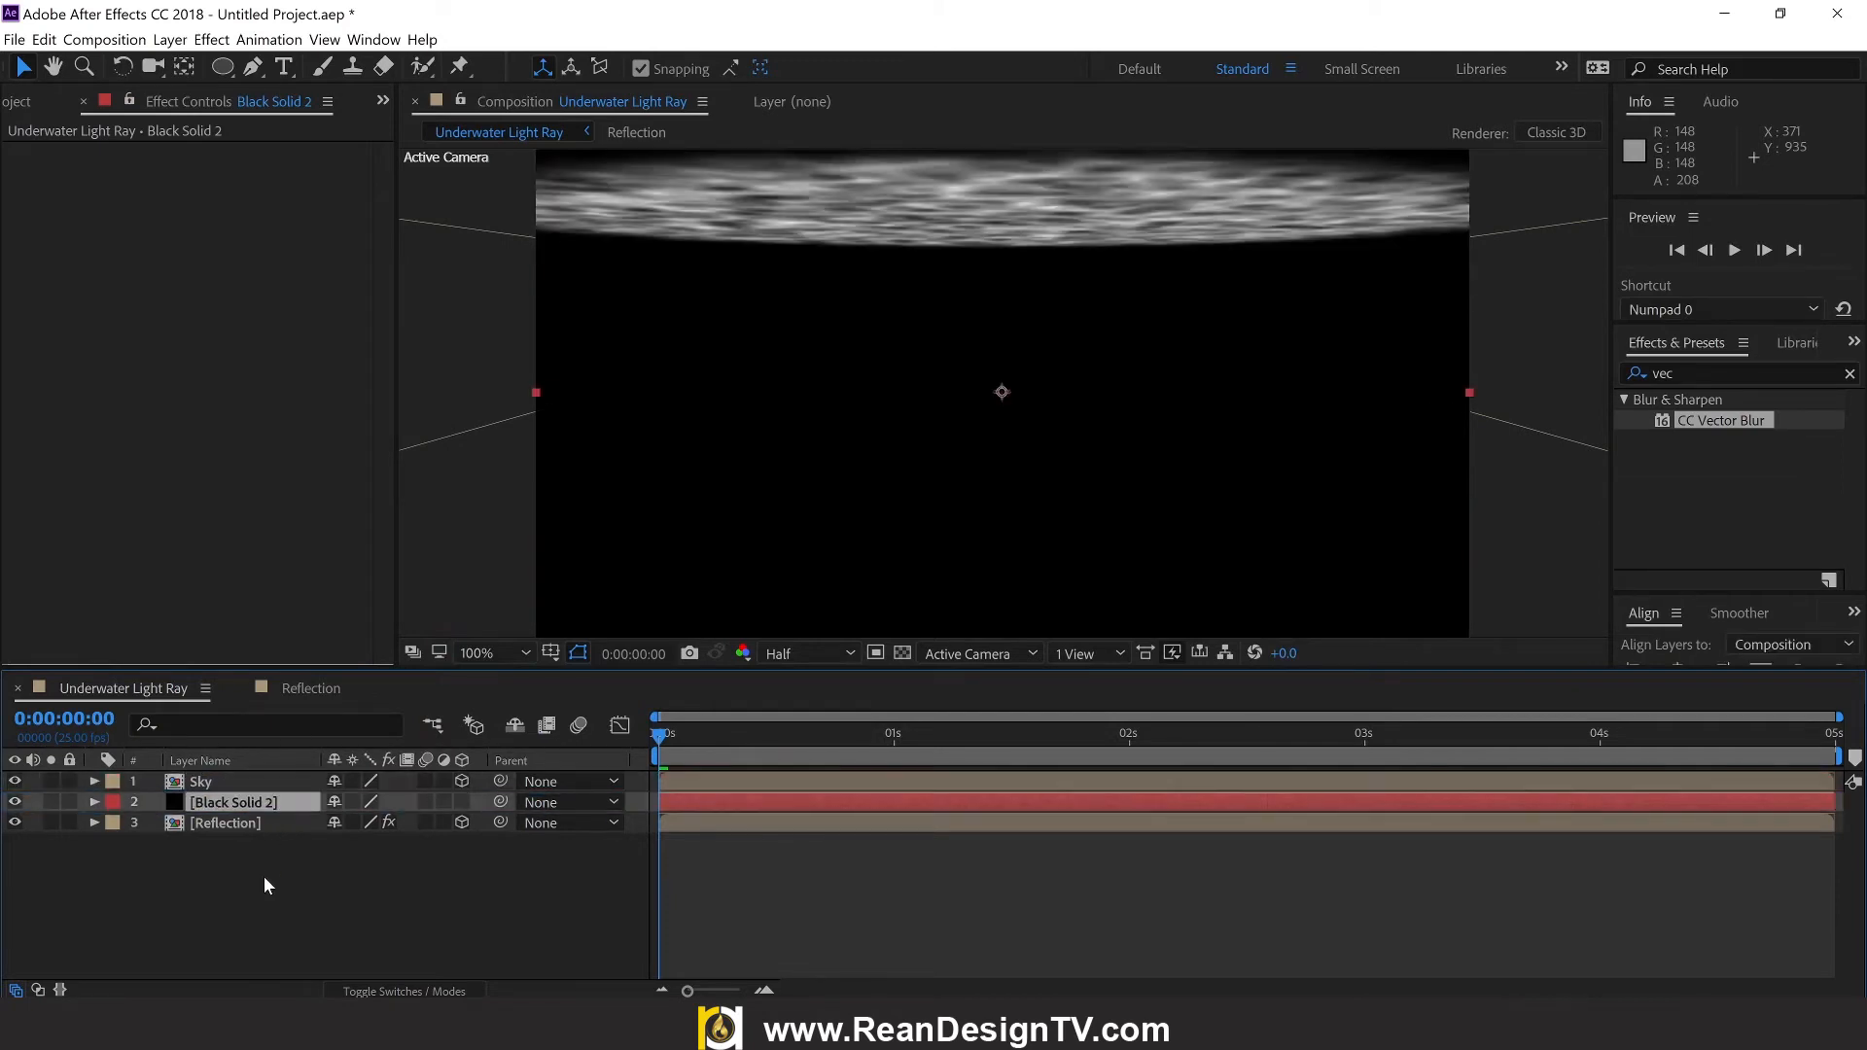
Step: Rename the black solid layer as Color
double_click(255, 801)
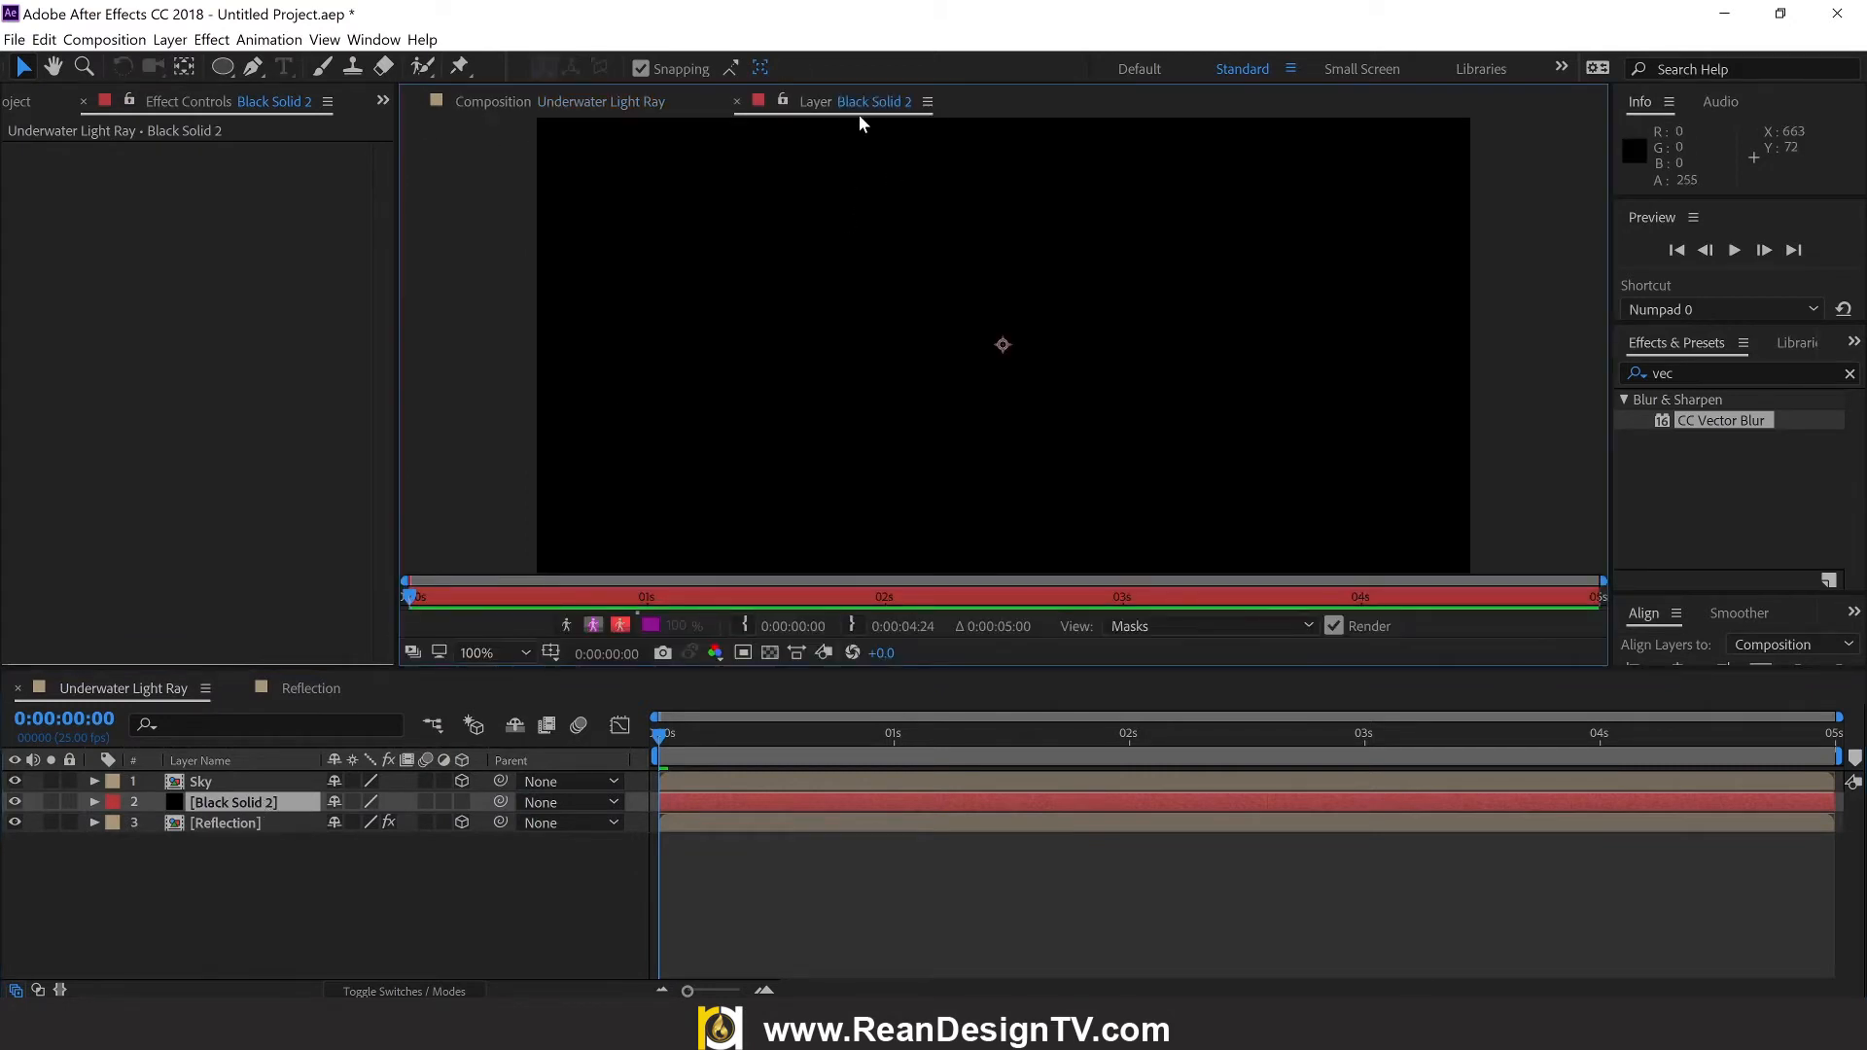
click(738, 101)
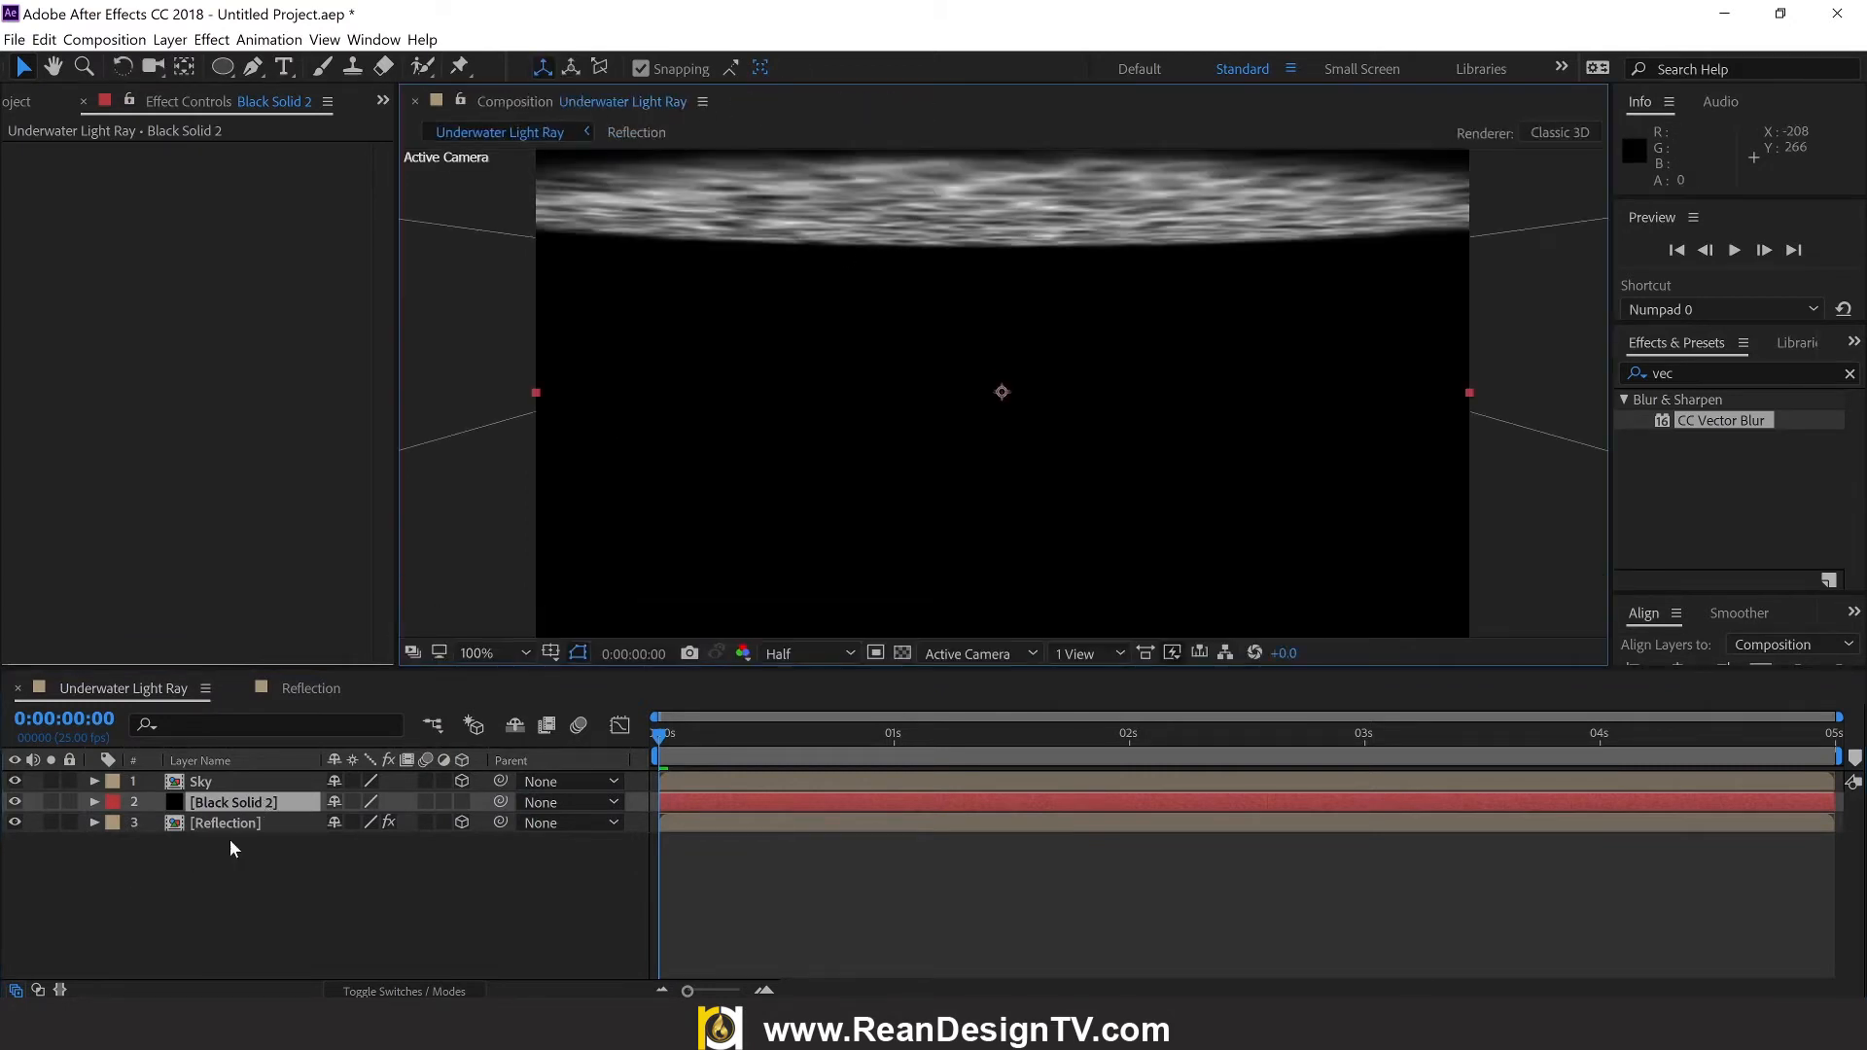
right_click(230, 803)
click(305, 984)
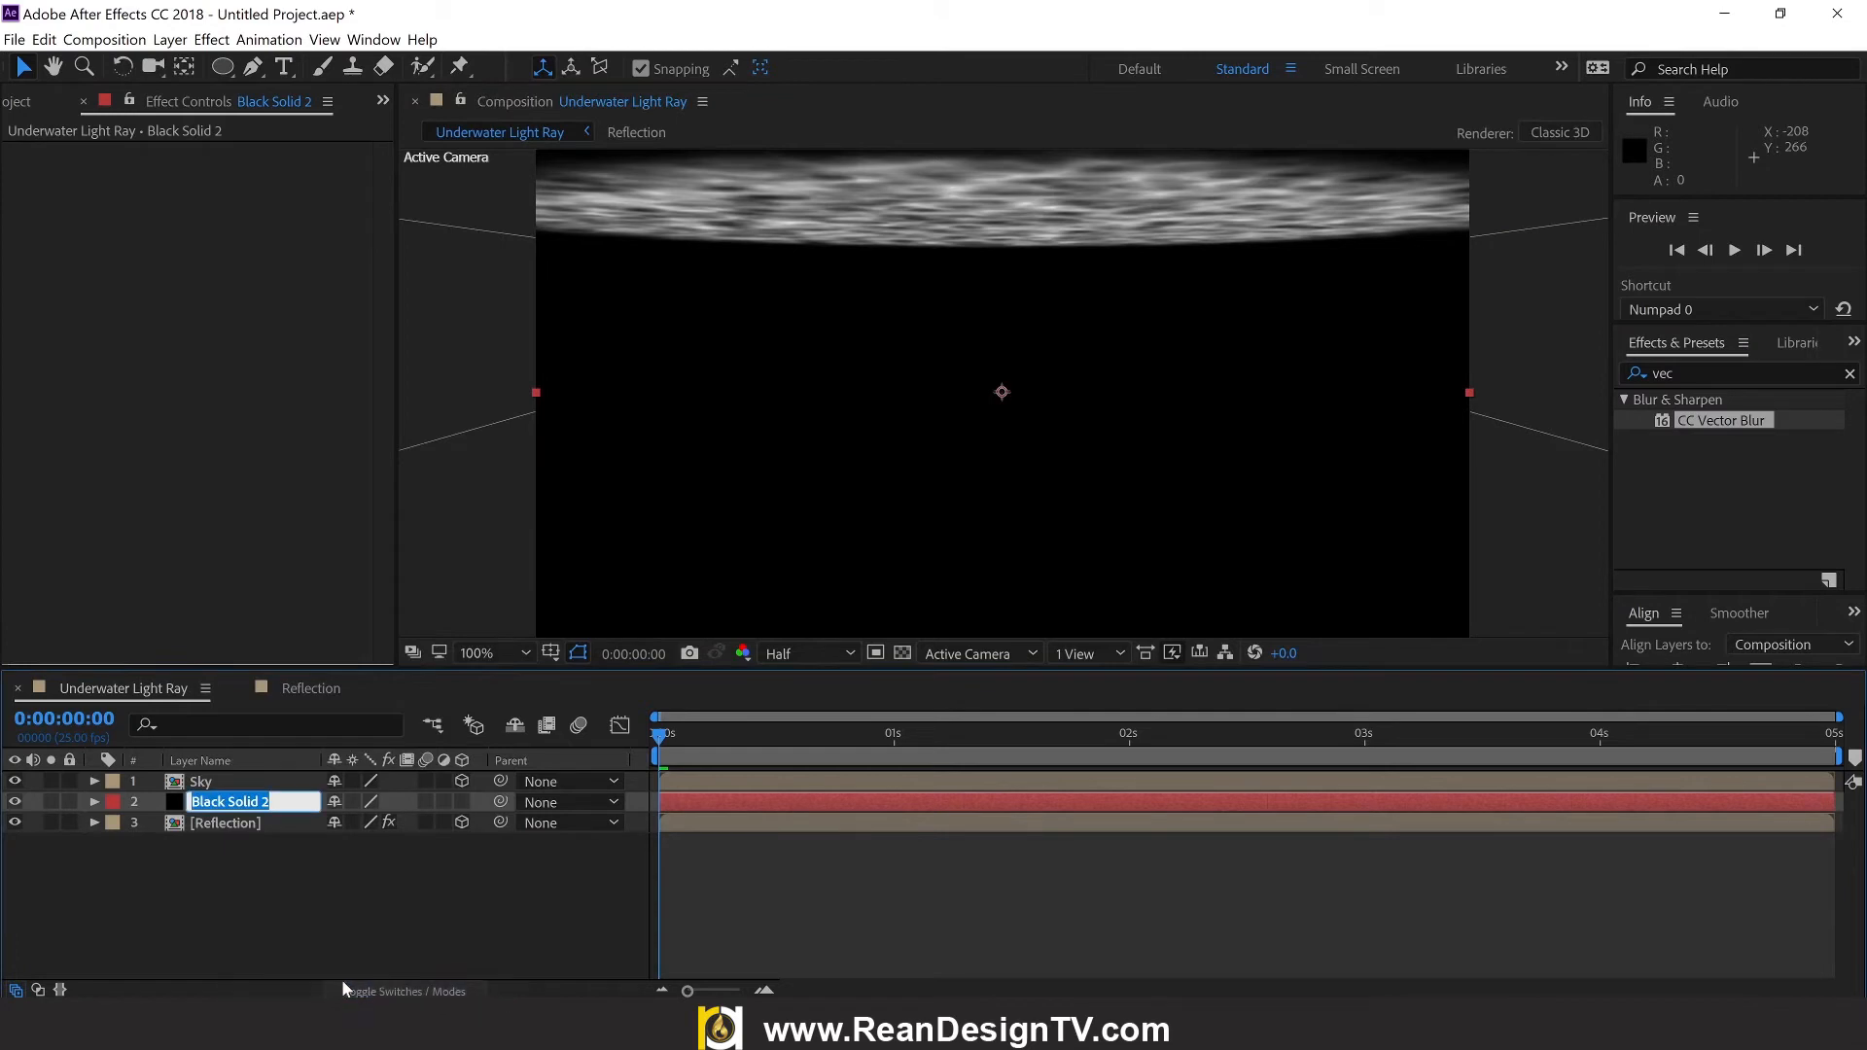
text(Col)
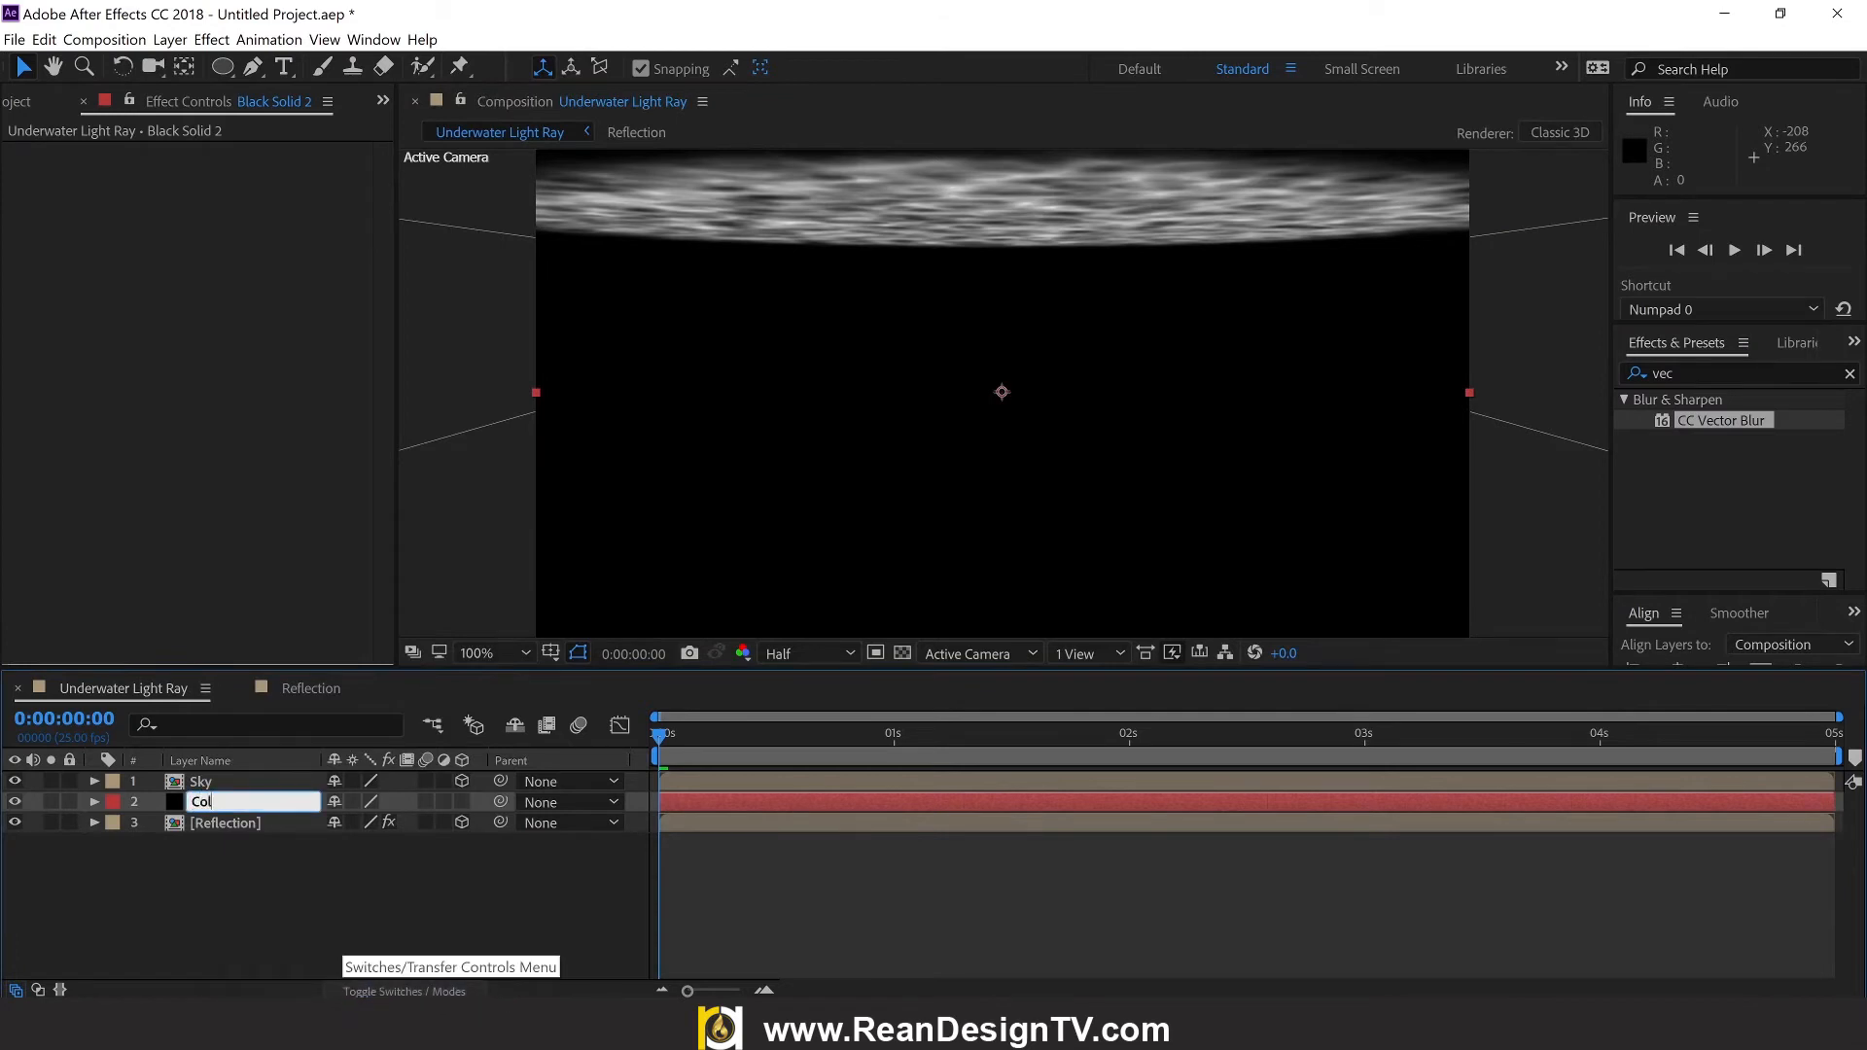
text(or)
key(Return)
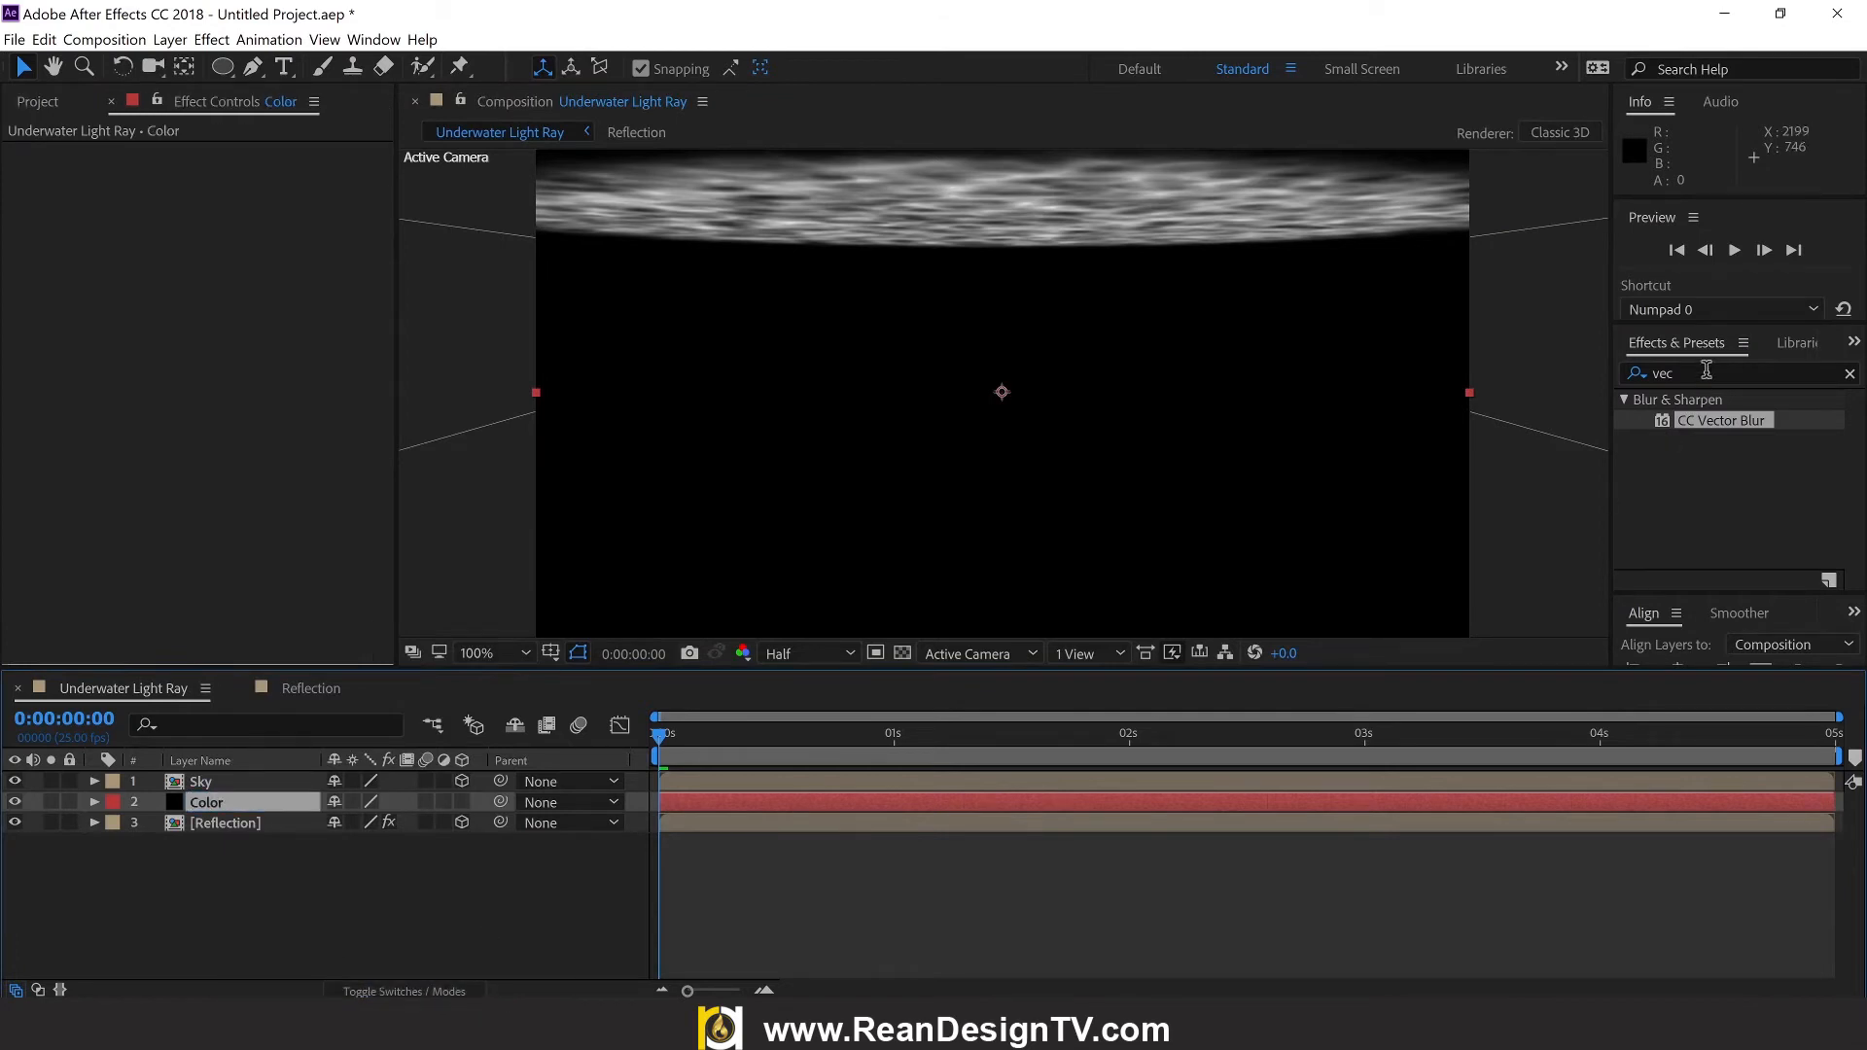
Step: Find the Gradient Ramp effect by searching for "ramp" and apply it to the Color layer
click(1706, 370)
text(ra)
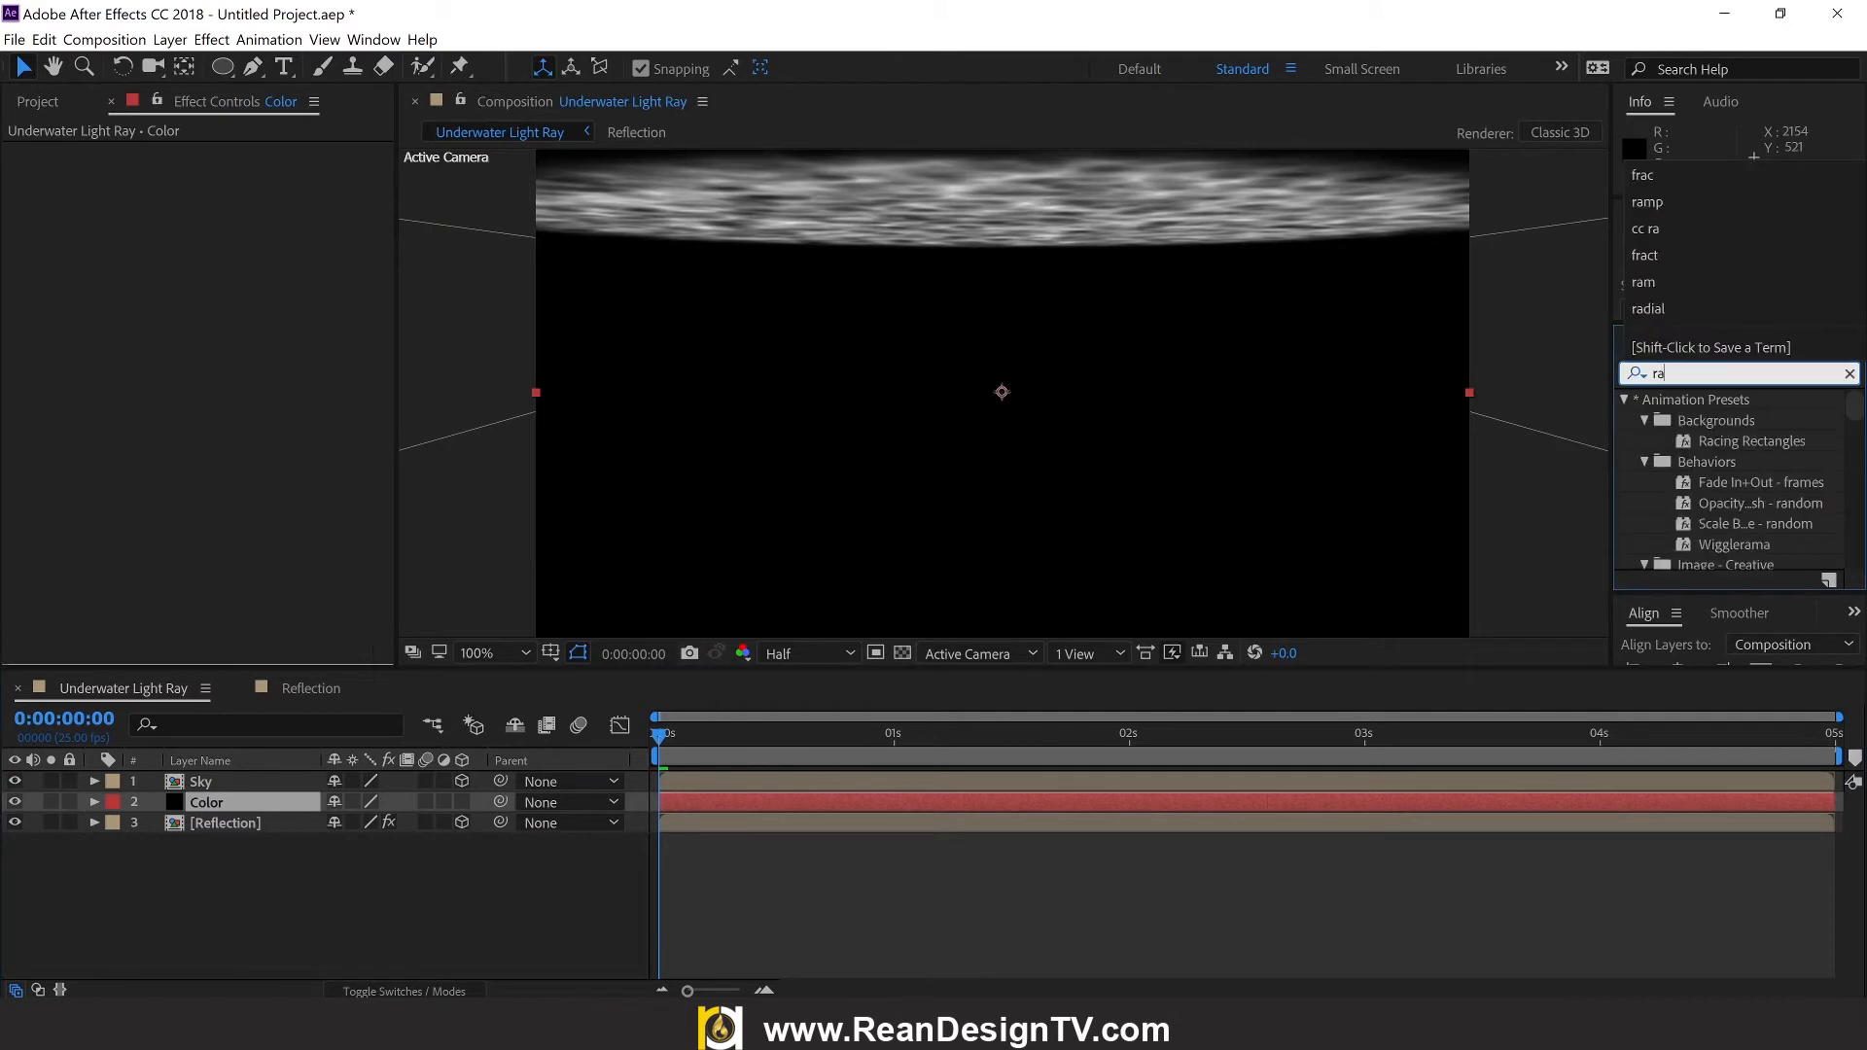
text(mp)
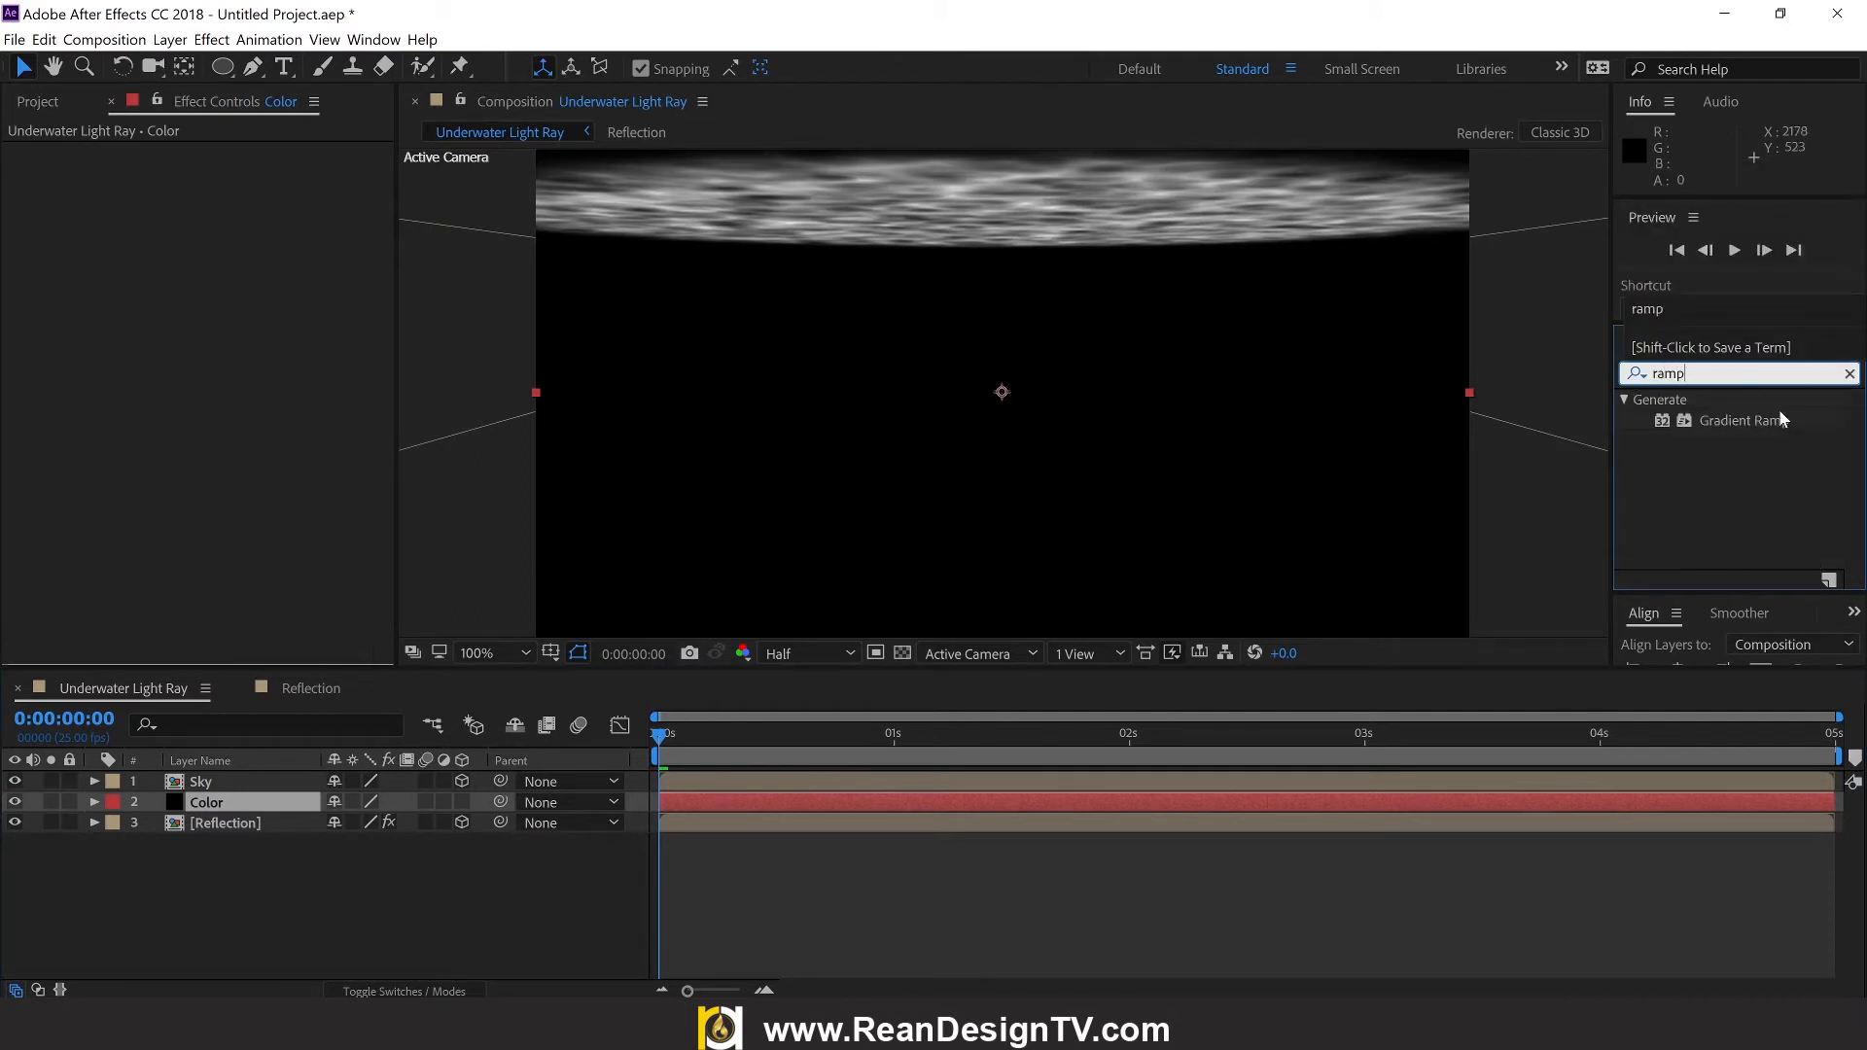
click(1774, 420)
drag(1756, 419, 309, 803)
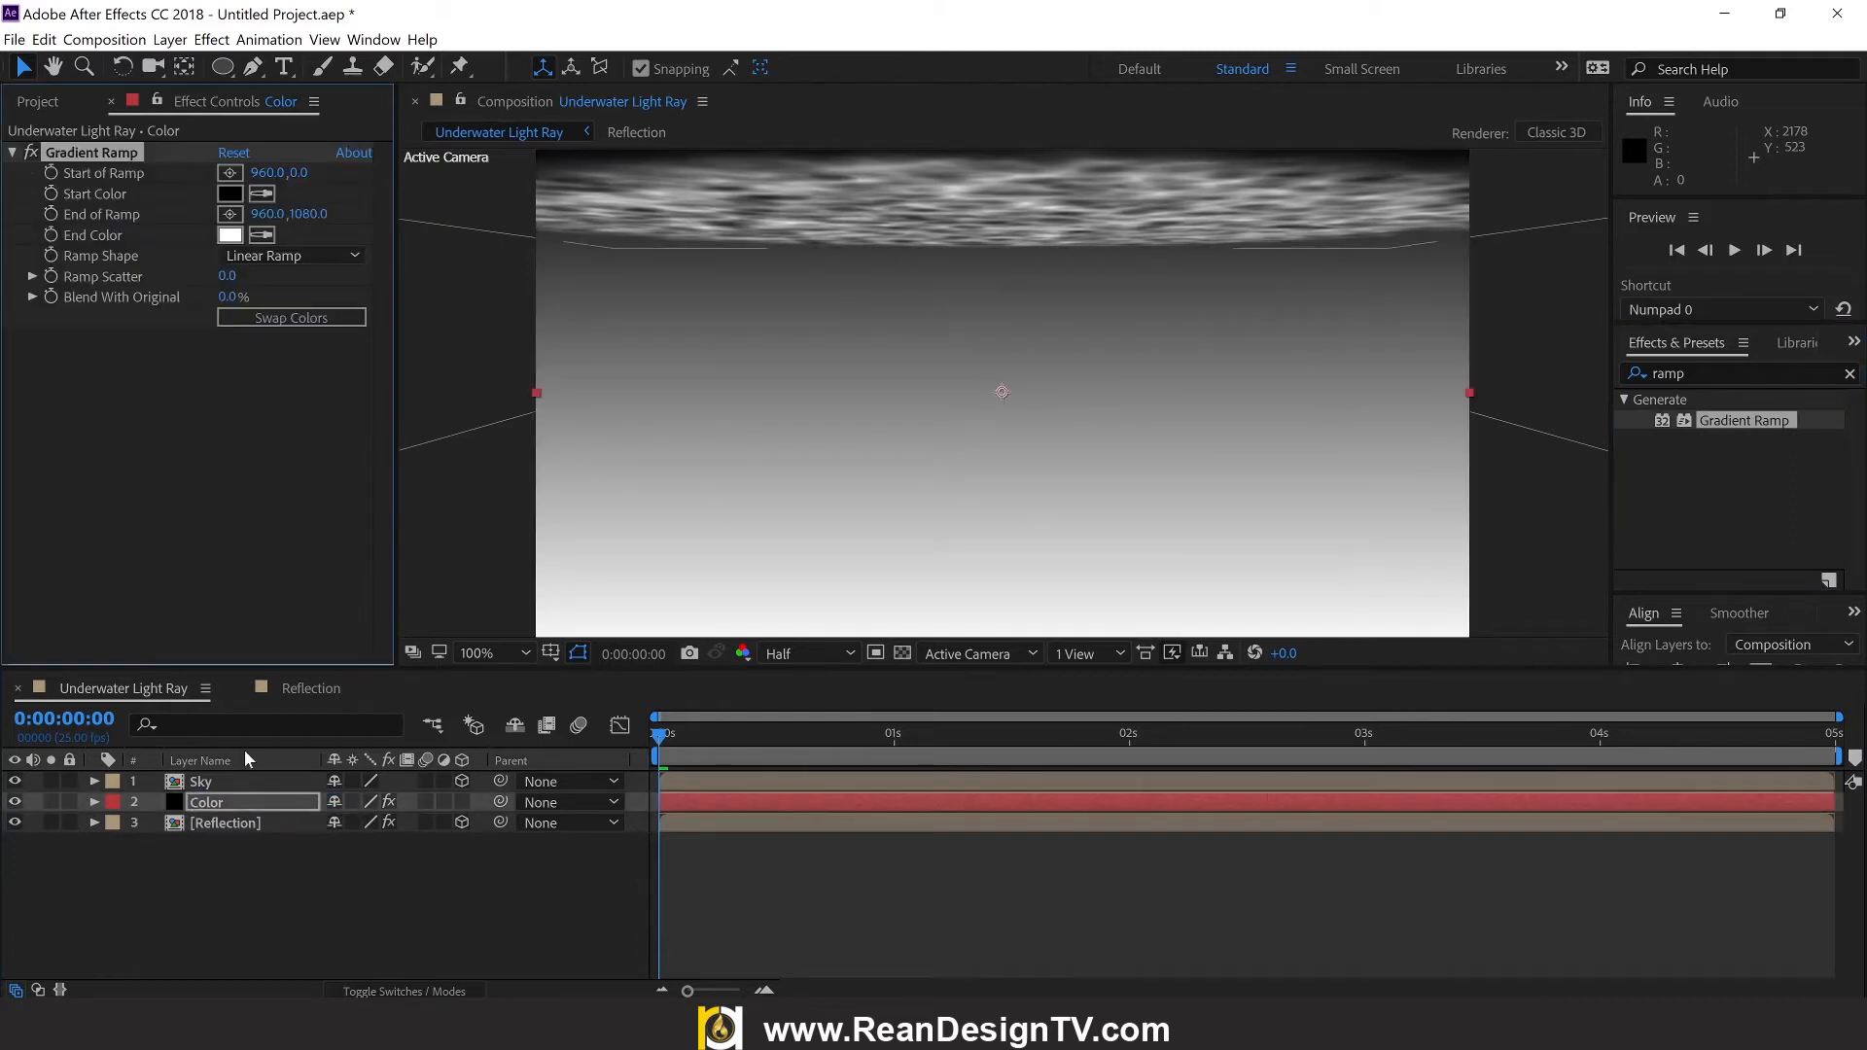
Step: Set the Gradient Ramp's shape to Radial Ramp and extend its end point to about 960, 1219
click(288, 259)
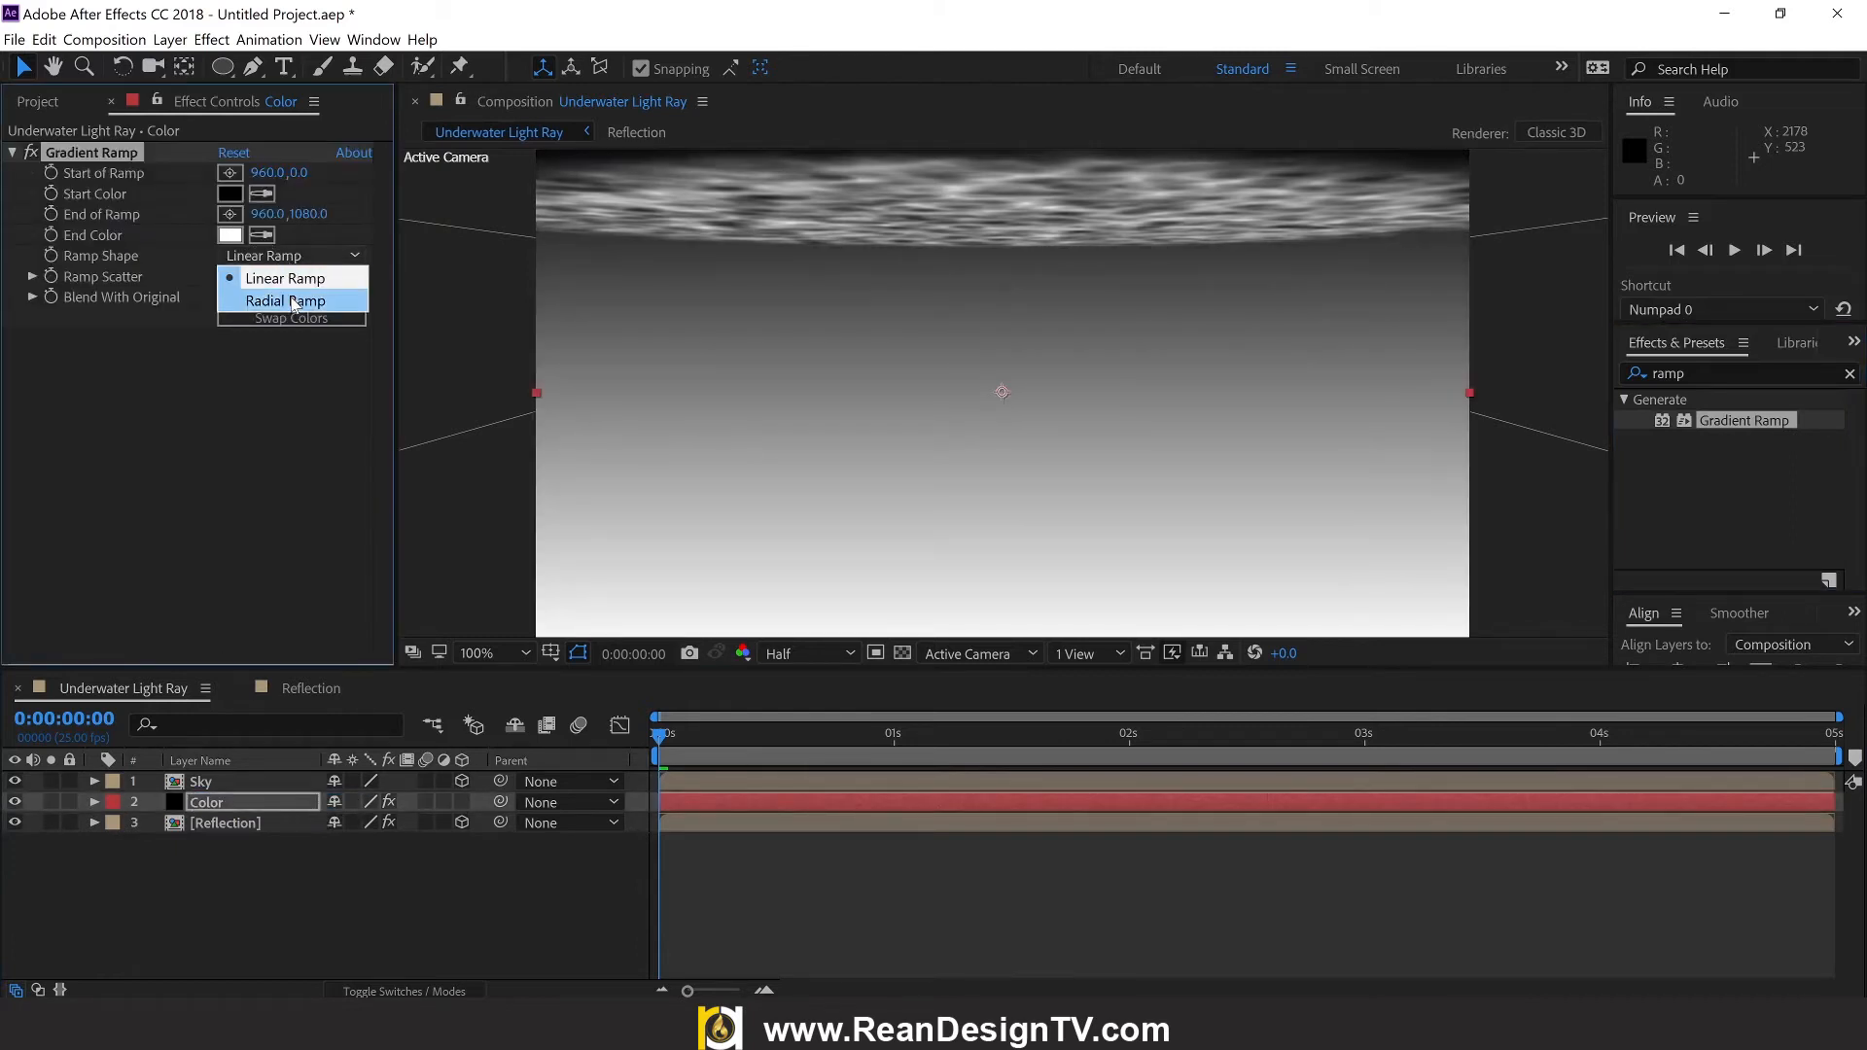
click(290, 295)
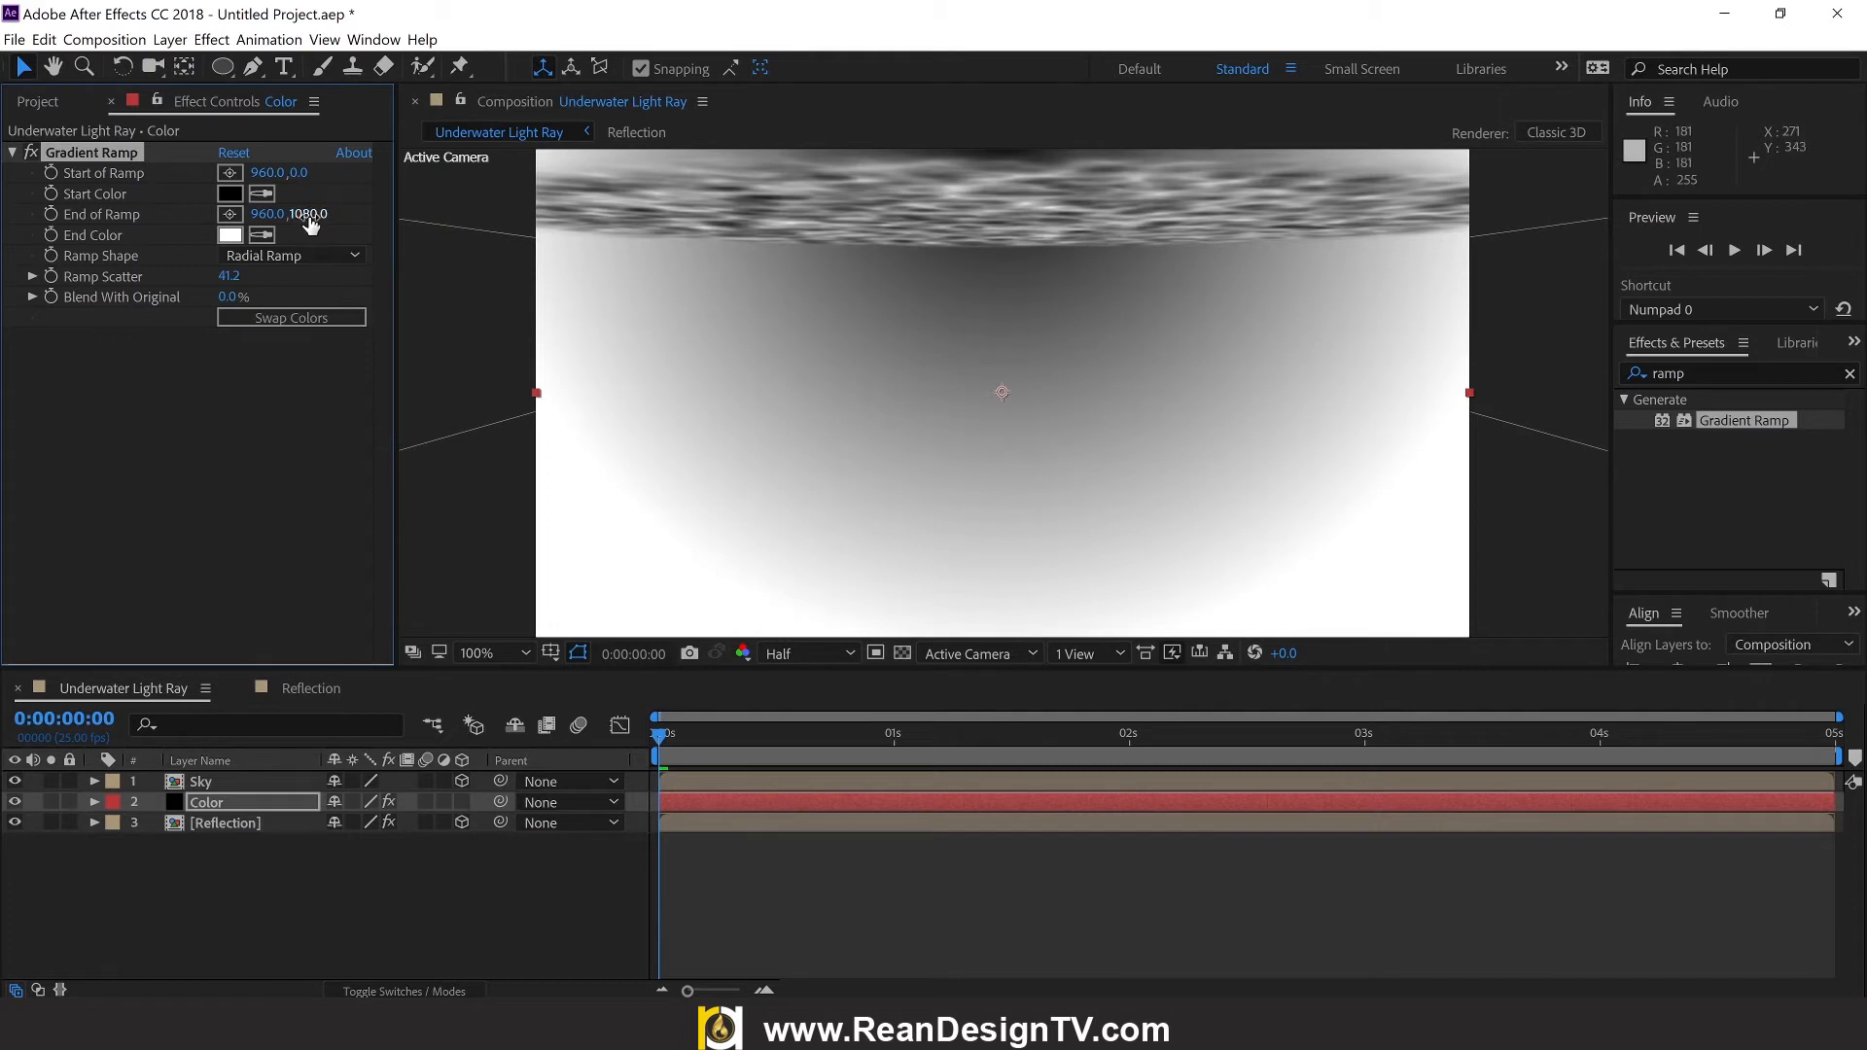
drag(310, 222, 512, 213)
drag(458, 219, 464, 218)
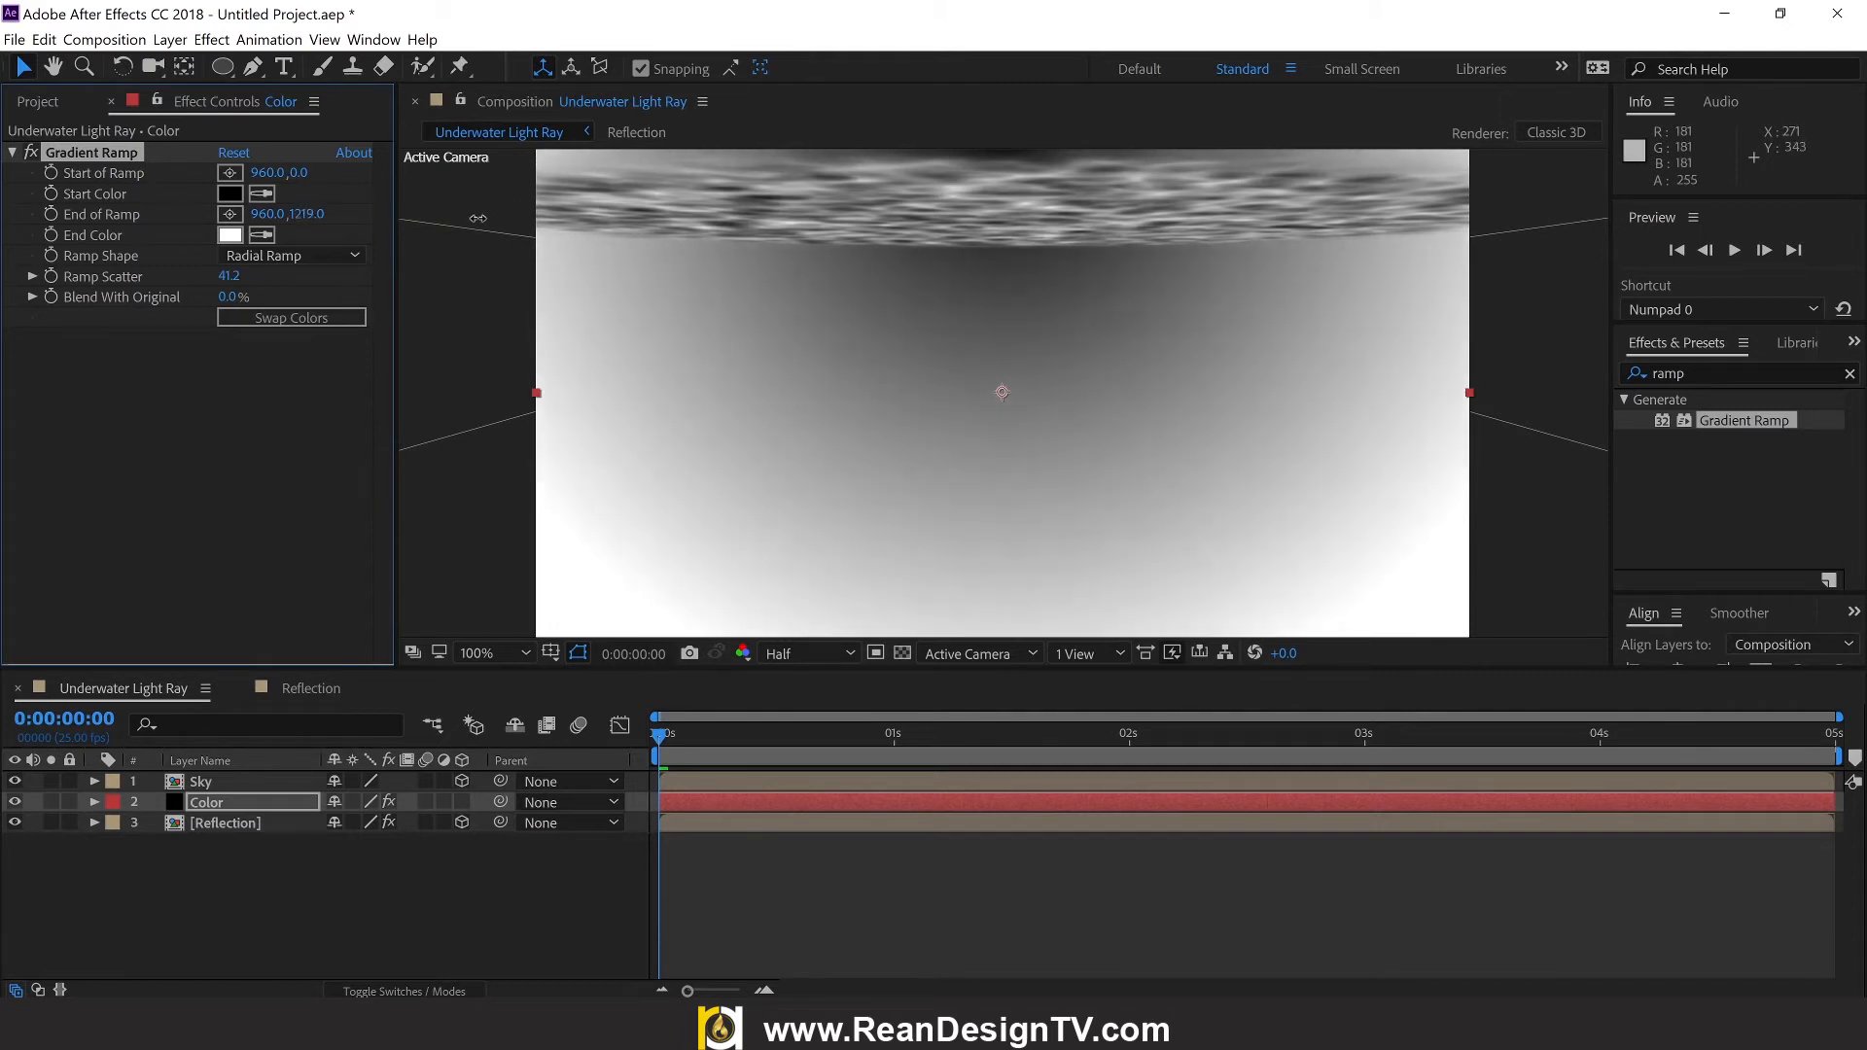
Step: Swap the ramp's start and end colors, and set the End Color to dark blue 011B2C
click(317, 319)
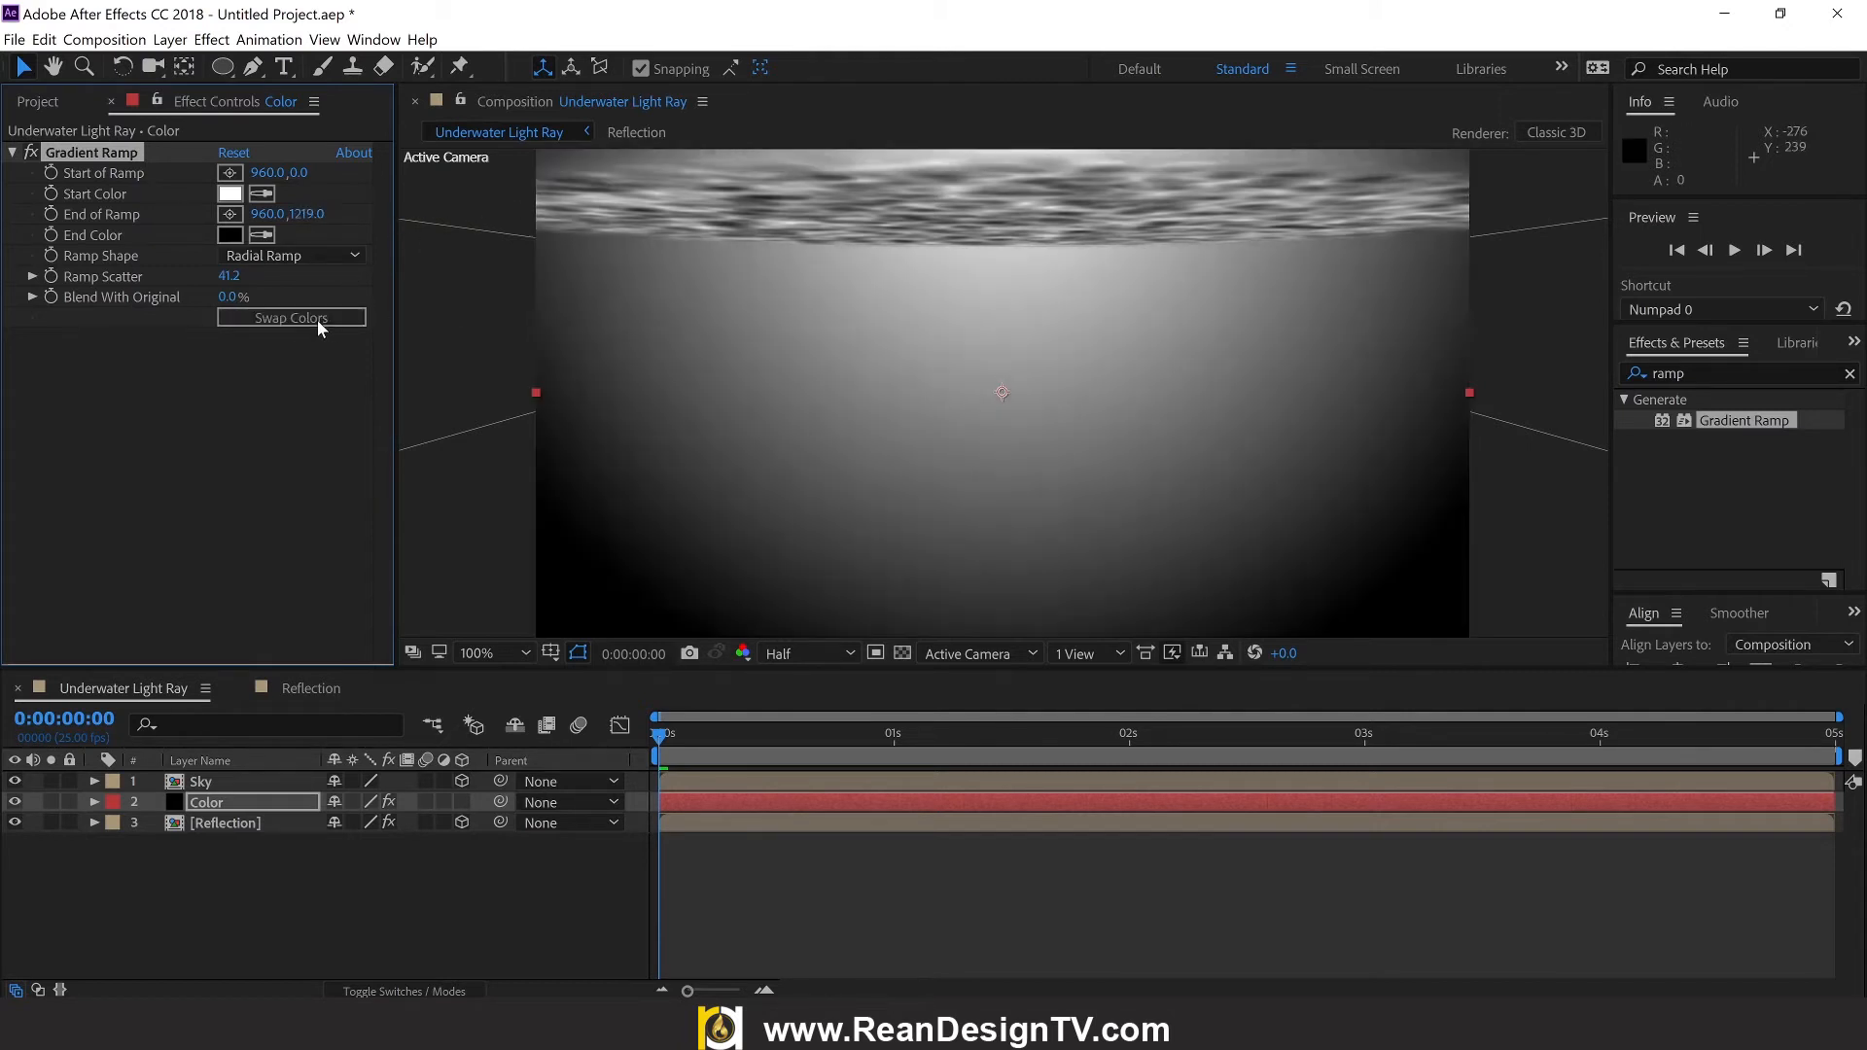
click(229, 234)
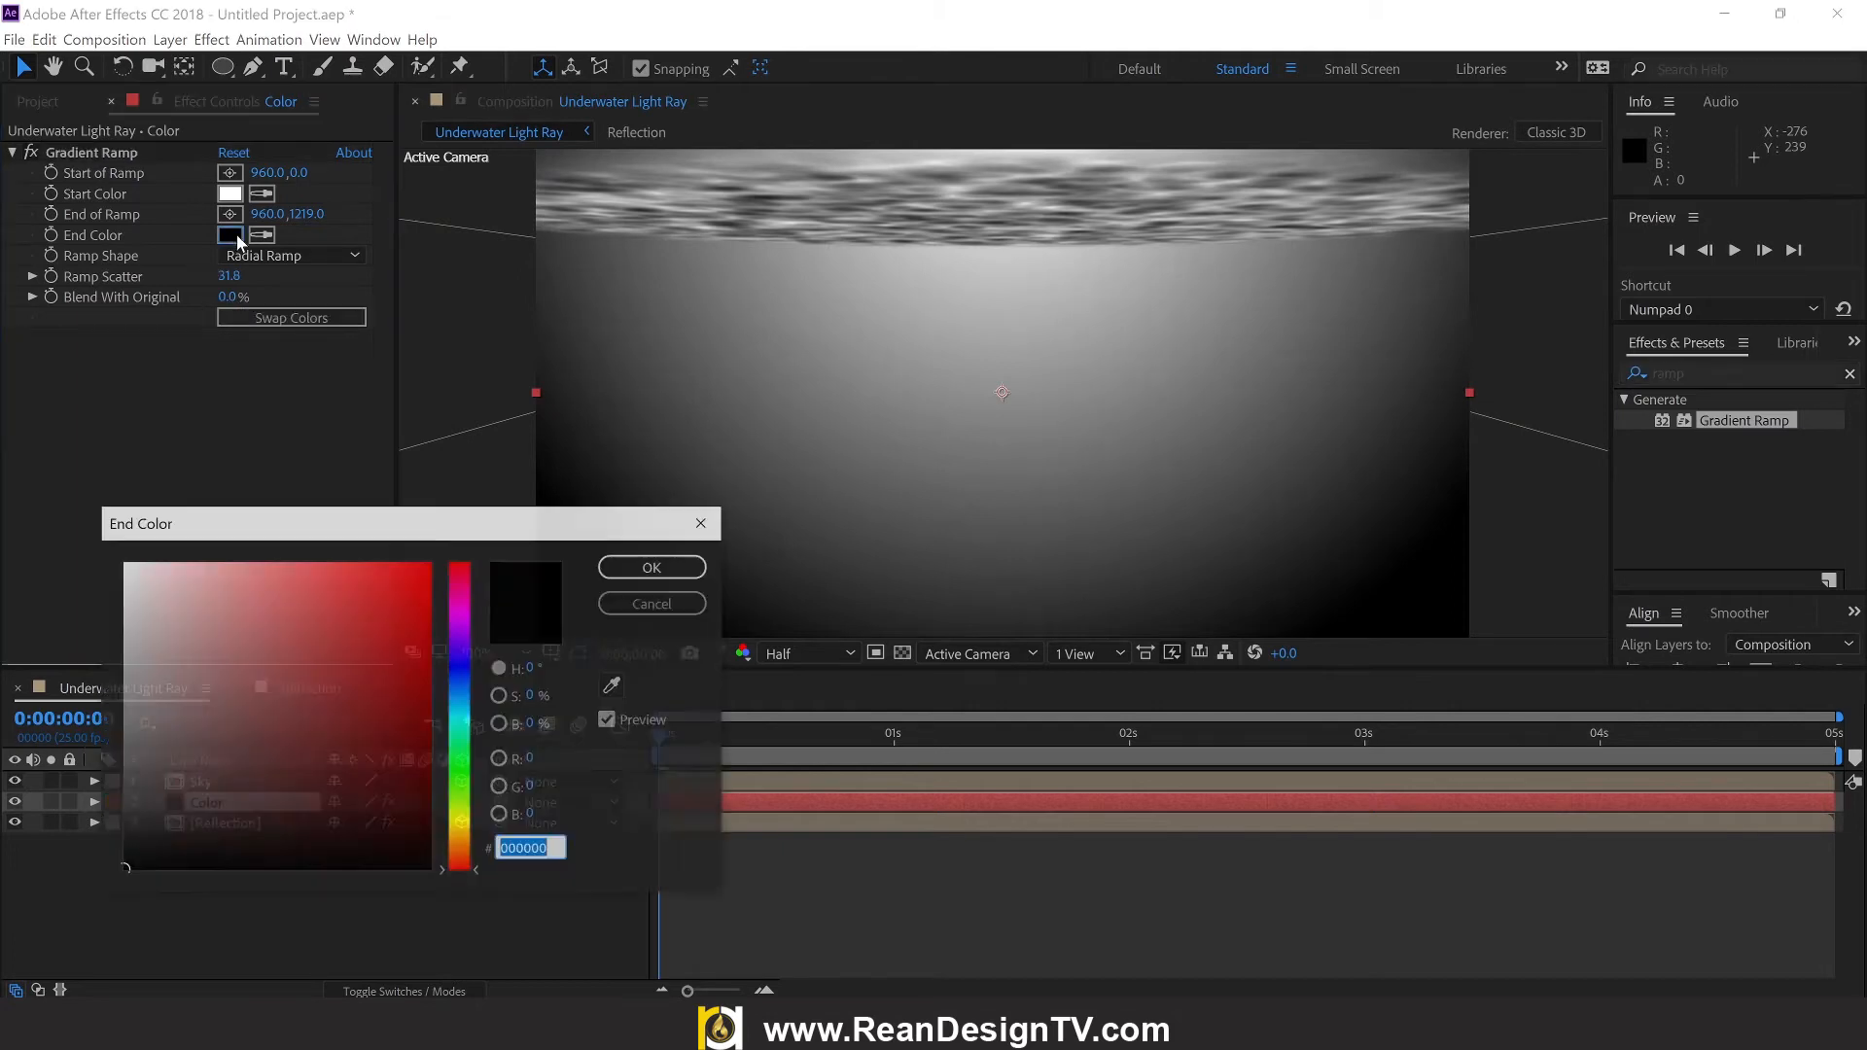
click(464, 688)
mouse_move(426, 714)
mouse_down()
mouse_move(430, 682)
mouse_move(476, 698)
mouse_move(417, 779)
mouse_move(426, 817)
mouse_up()
click(469, 675)
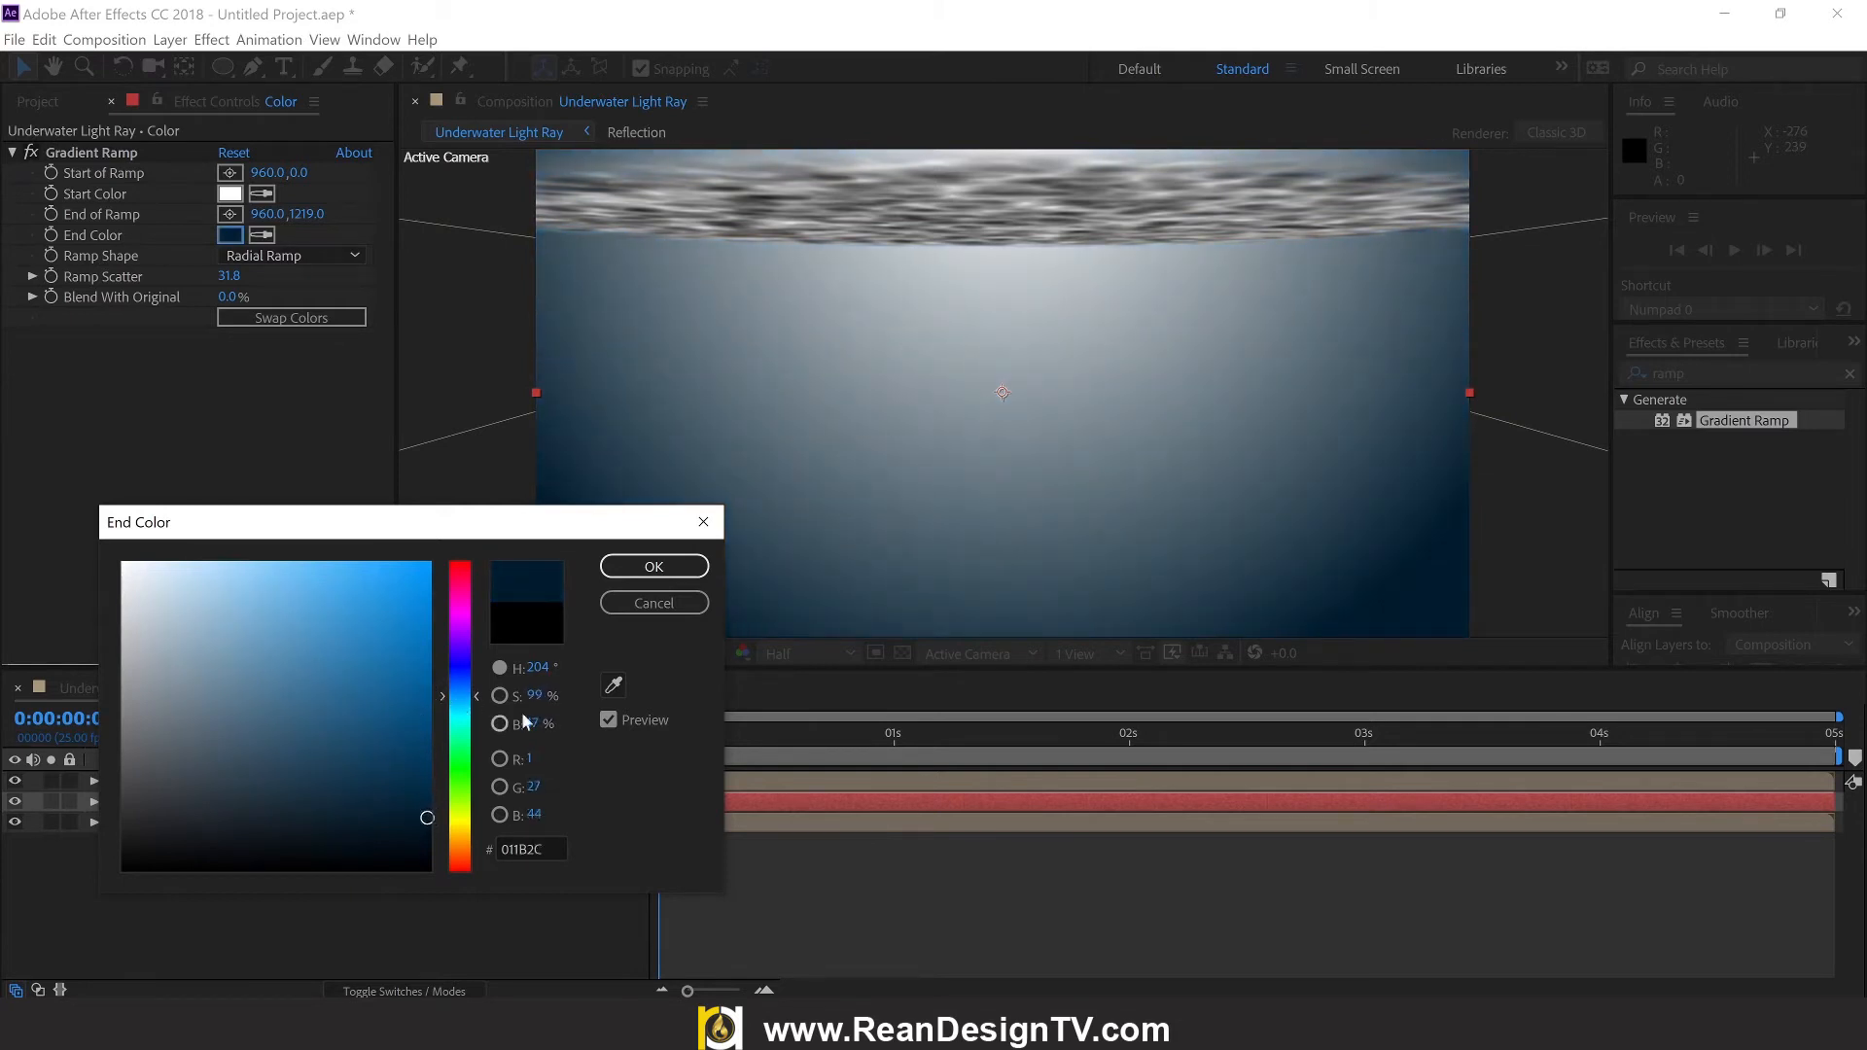
click(653, 566)
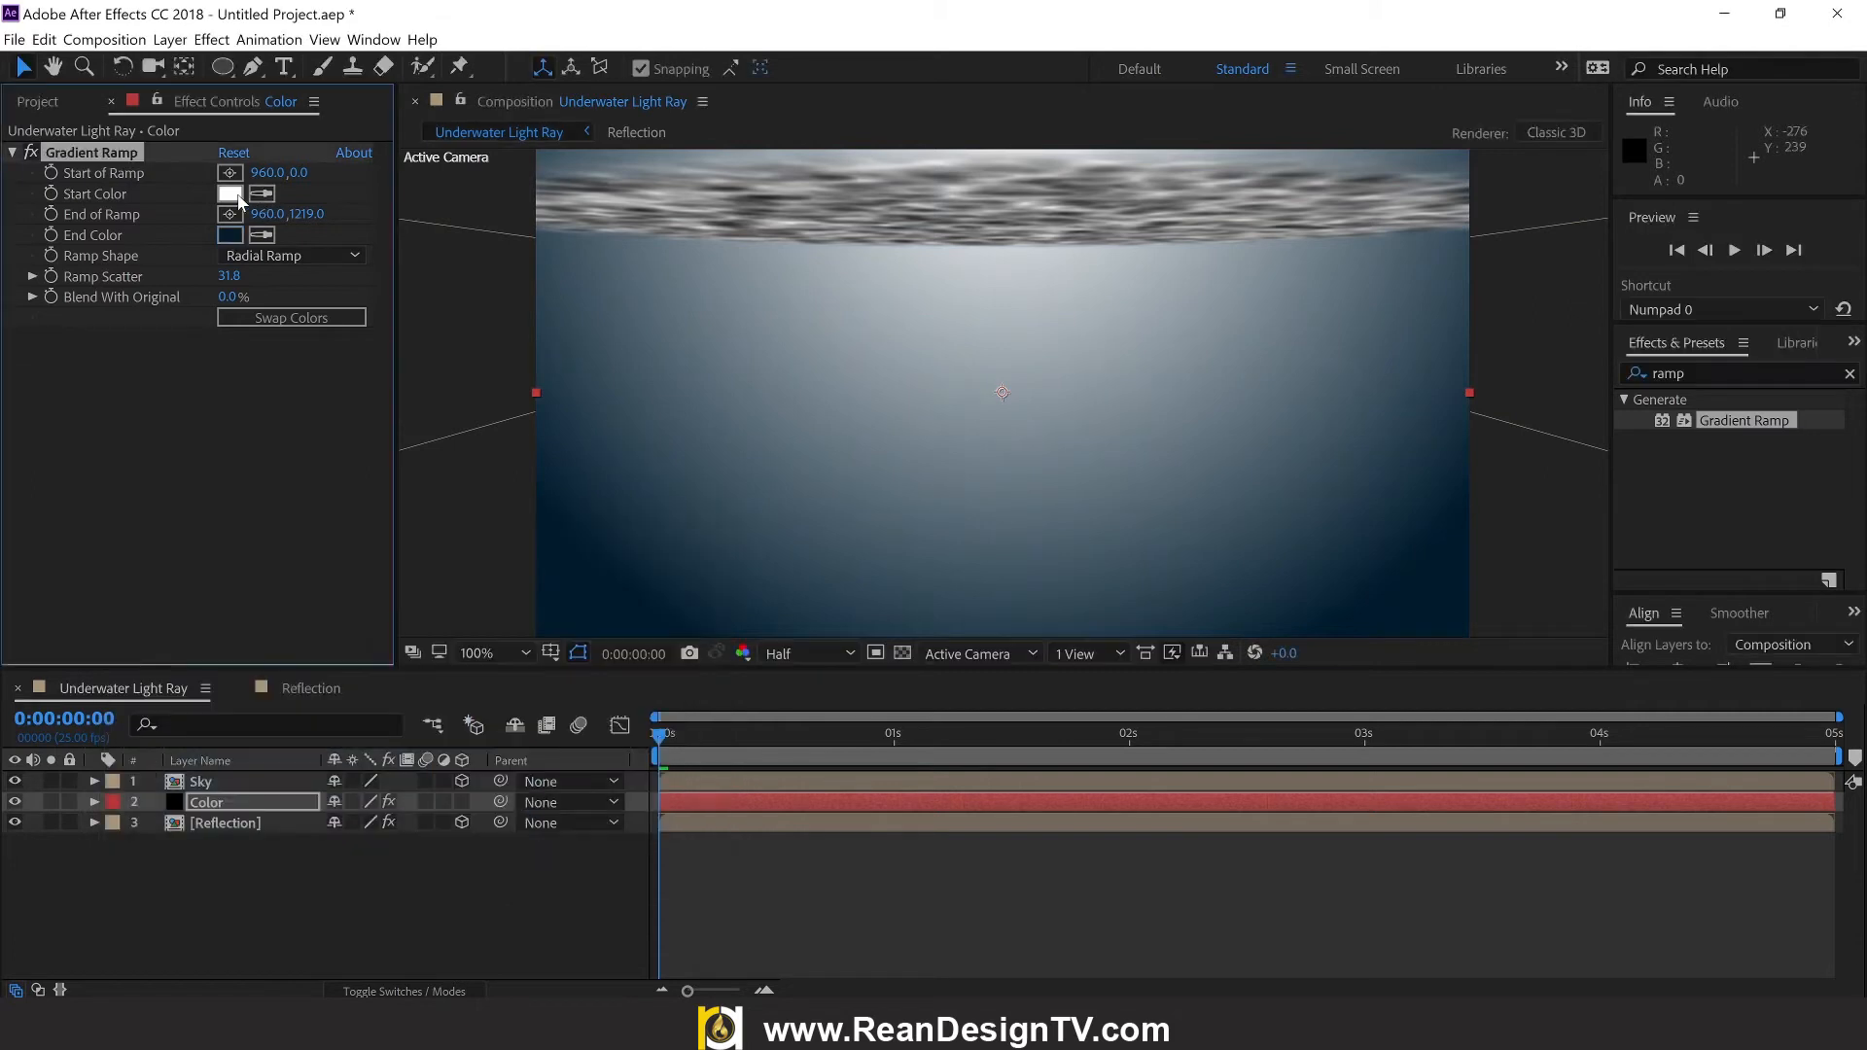
Step: Set the Gradient Ramp's Start Color to bright blue, about 0091F3
click(230, 194)
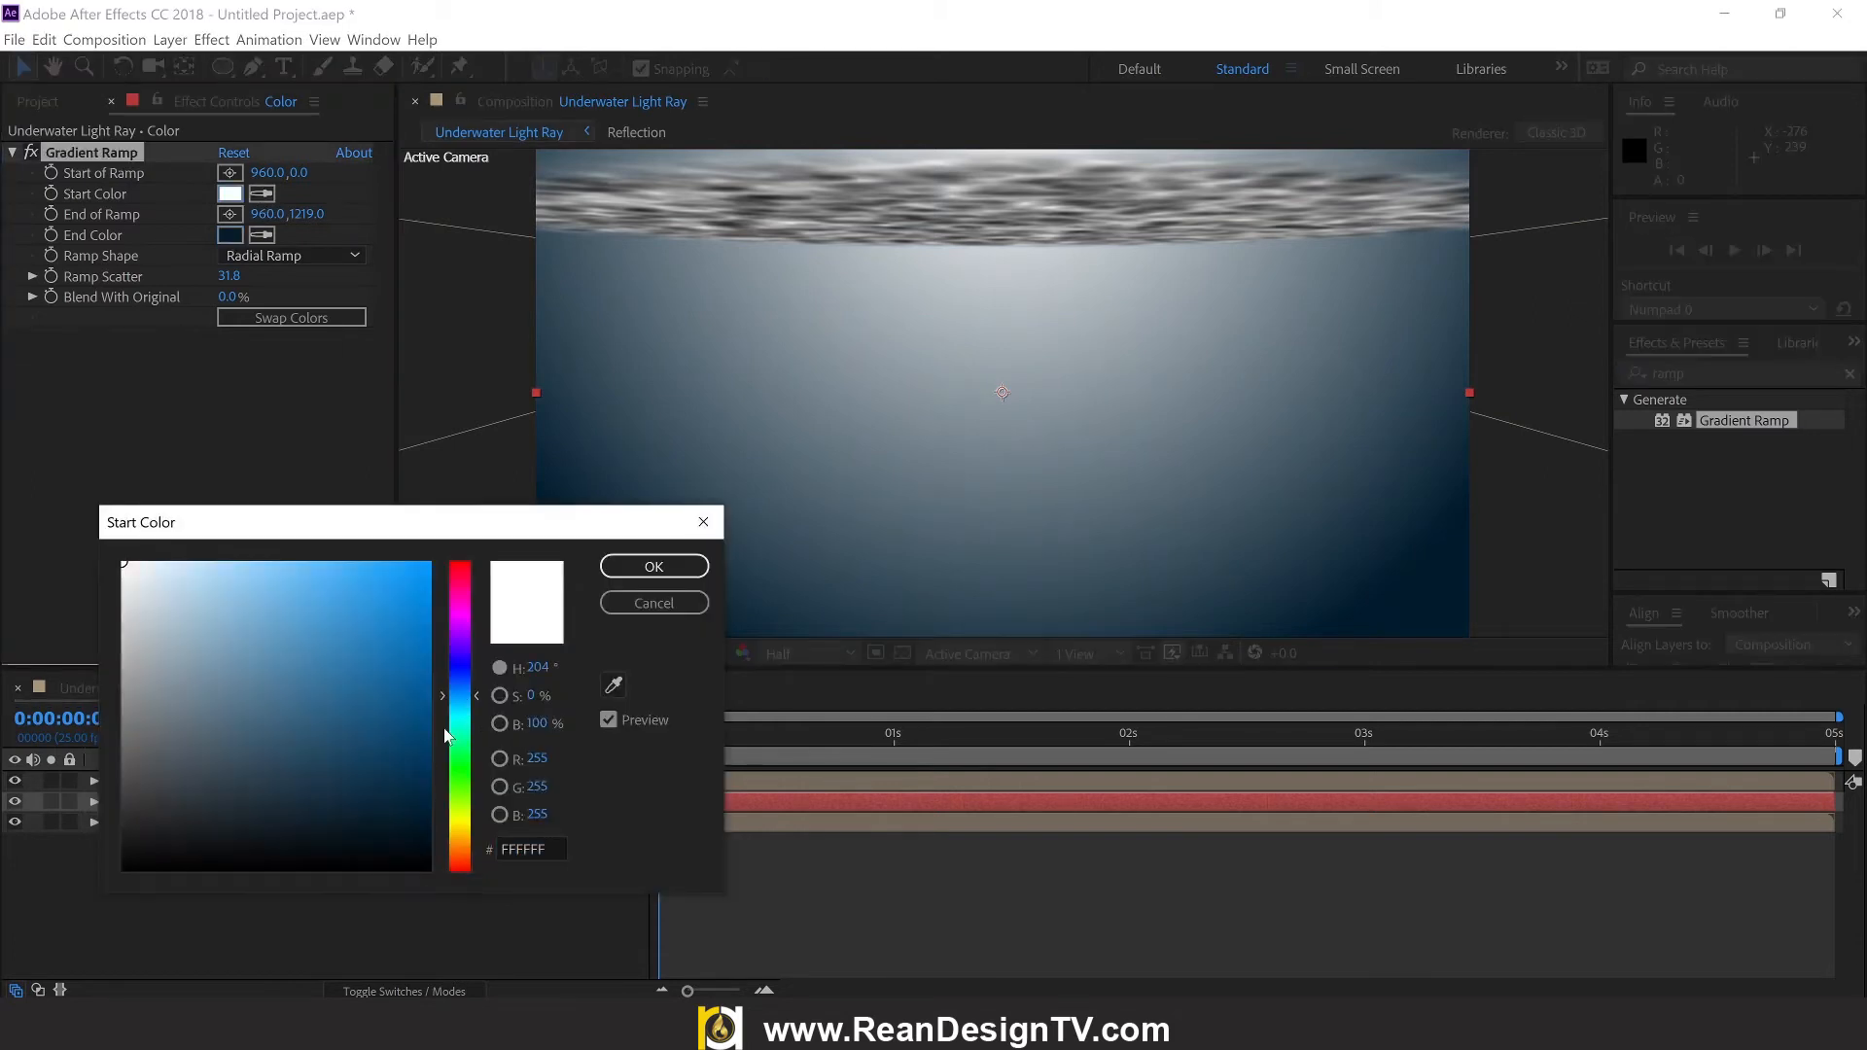
drag(428, 727, 431, 570)
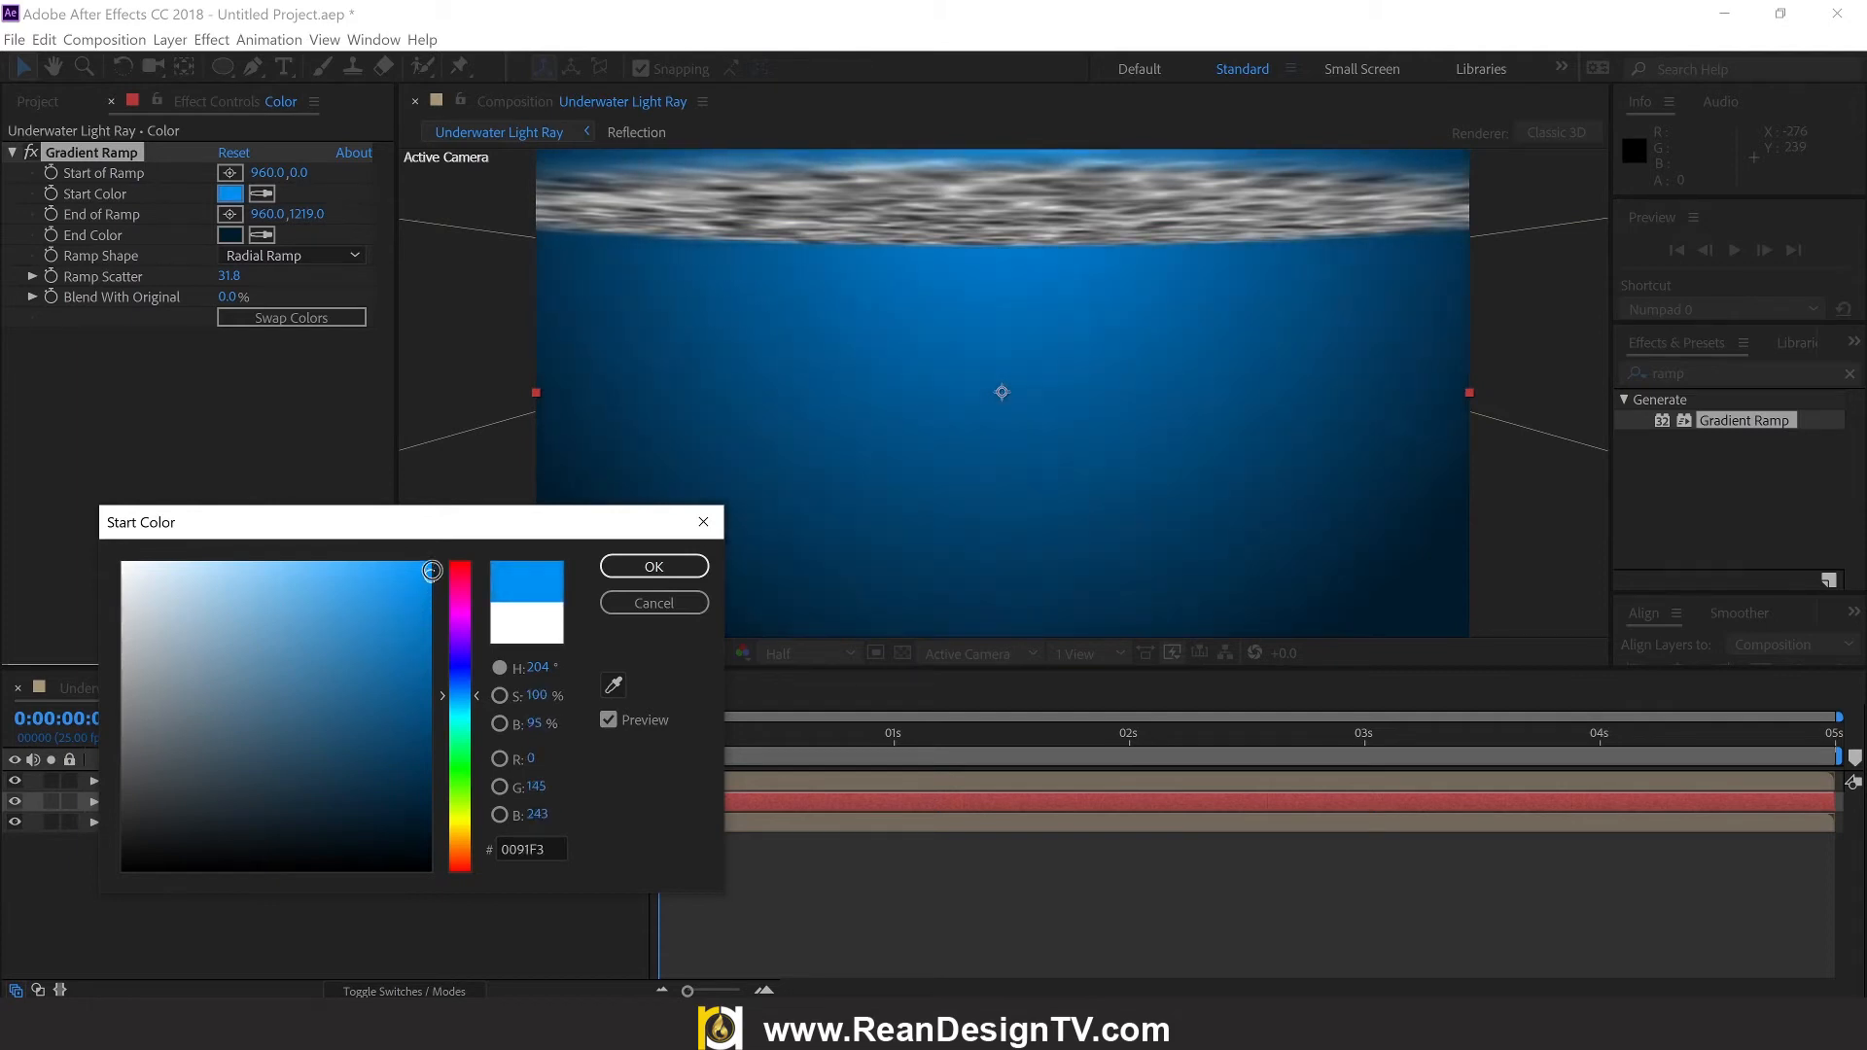
click(642, 566)
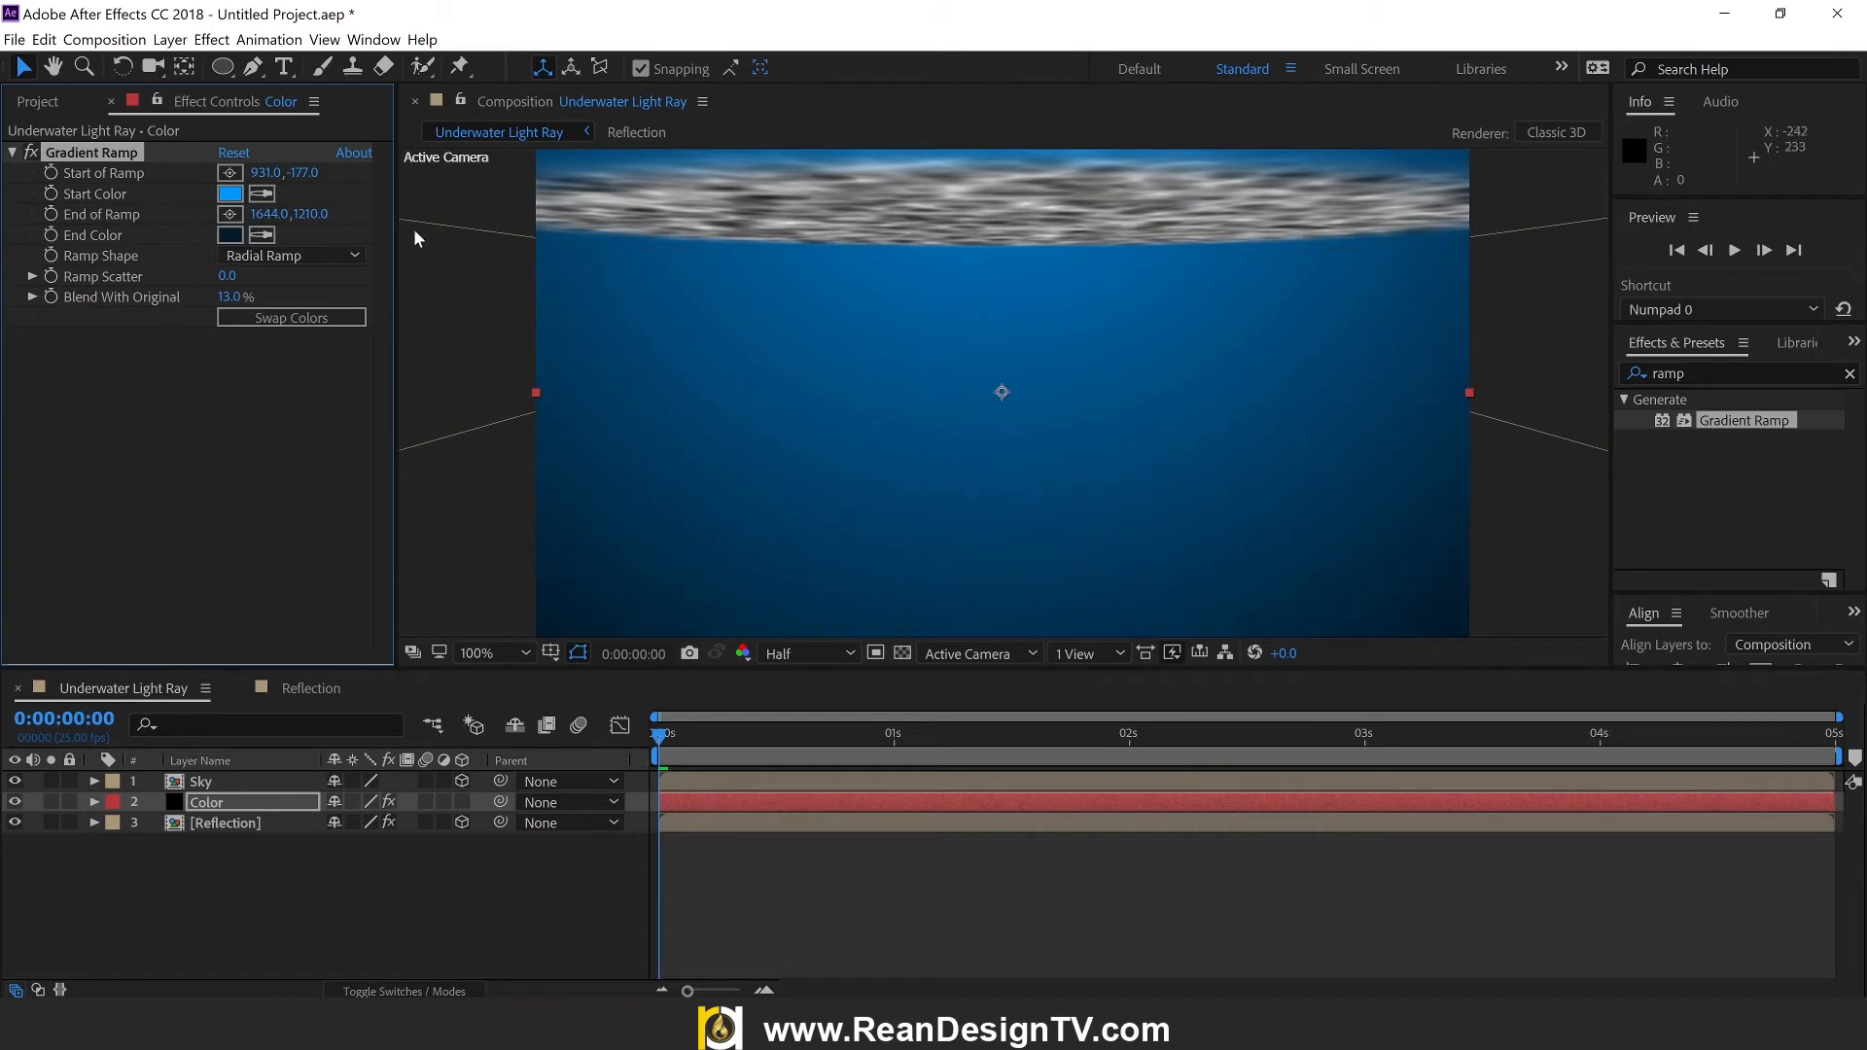
click(239, 395)
Step: Set the Color layer's blending mode to Screen
click(239, 873)
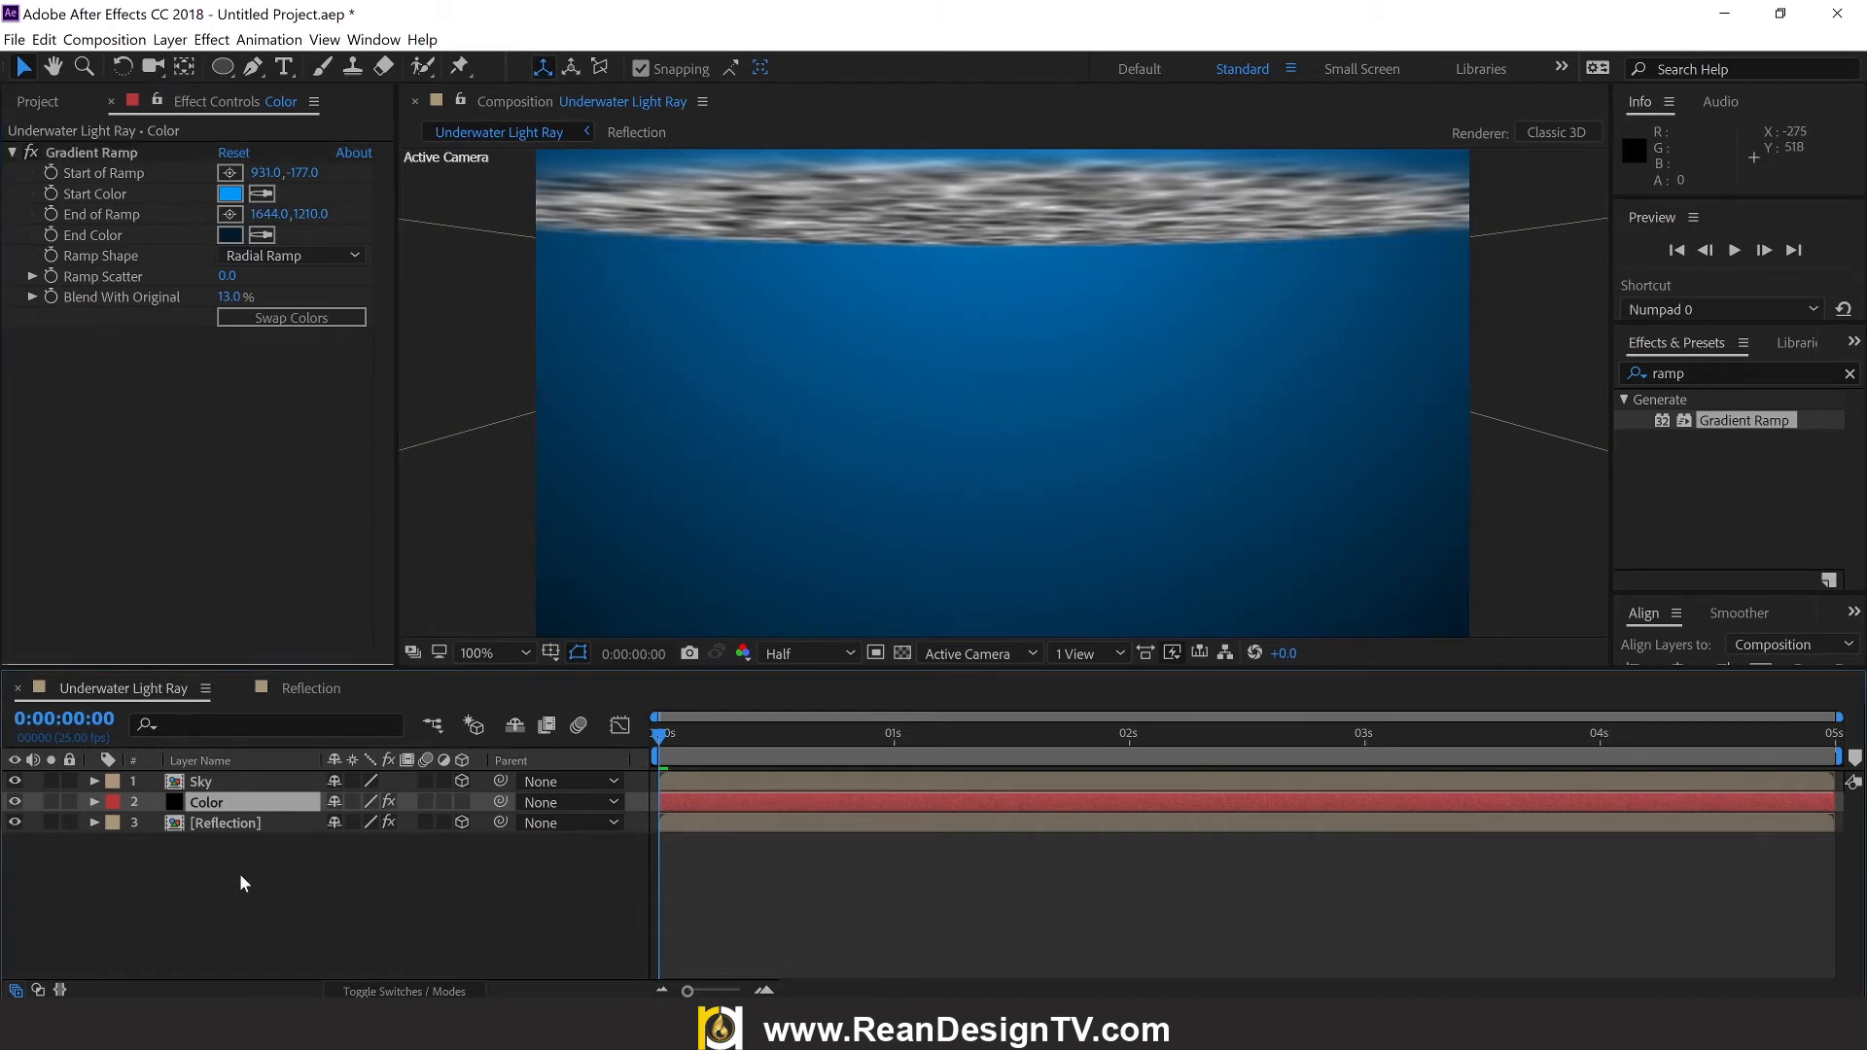
click(230, 809)
click(425, 992)
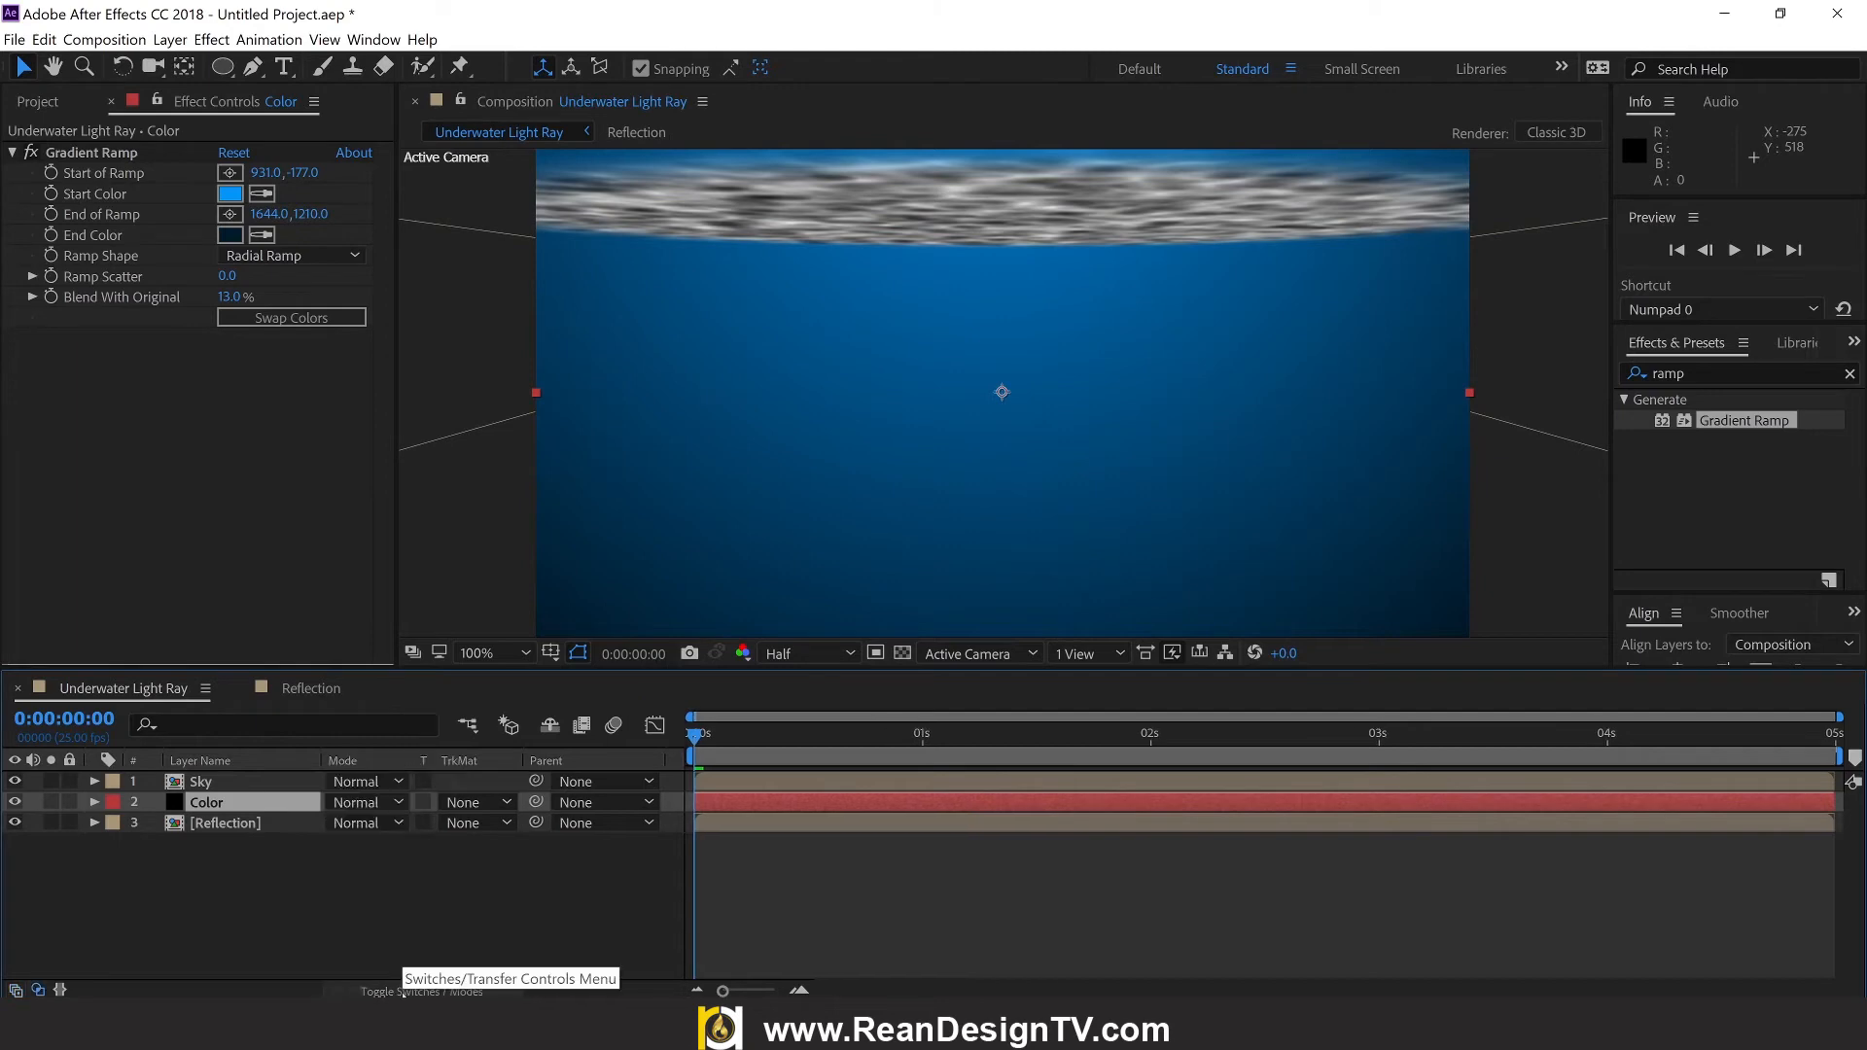
click(398, 807)
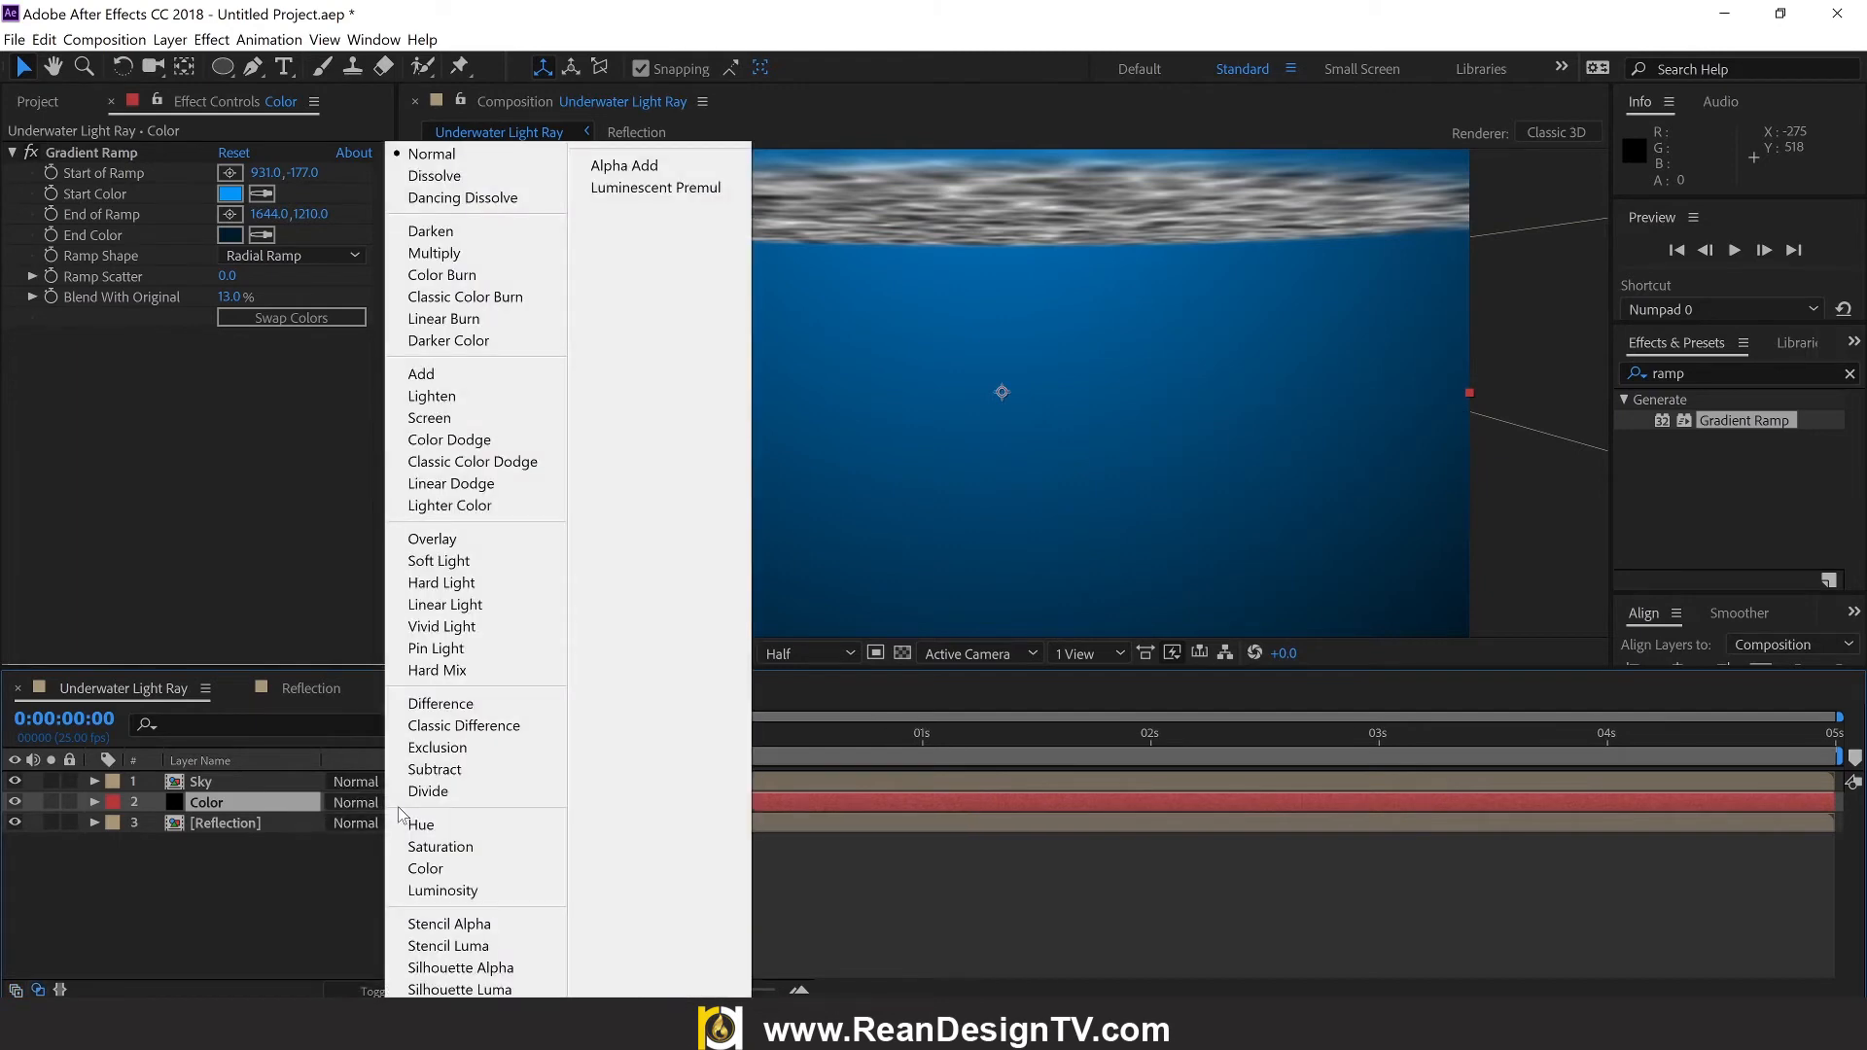
click(450, 420)
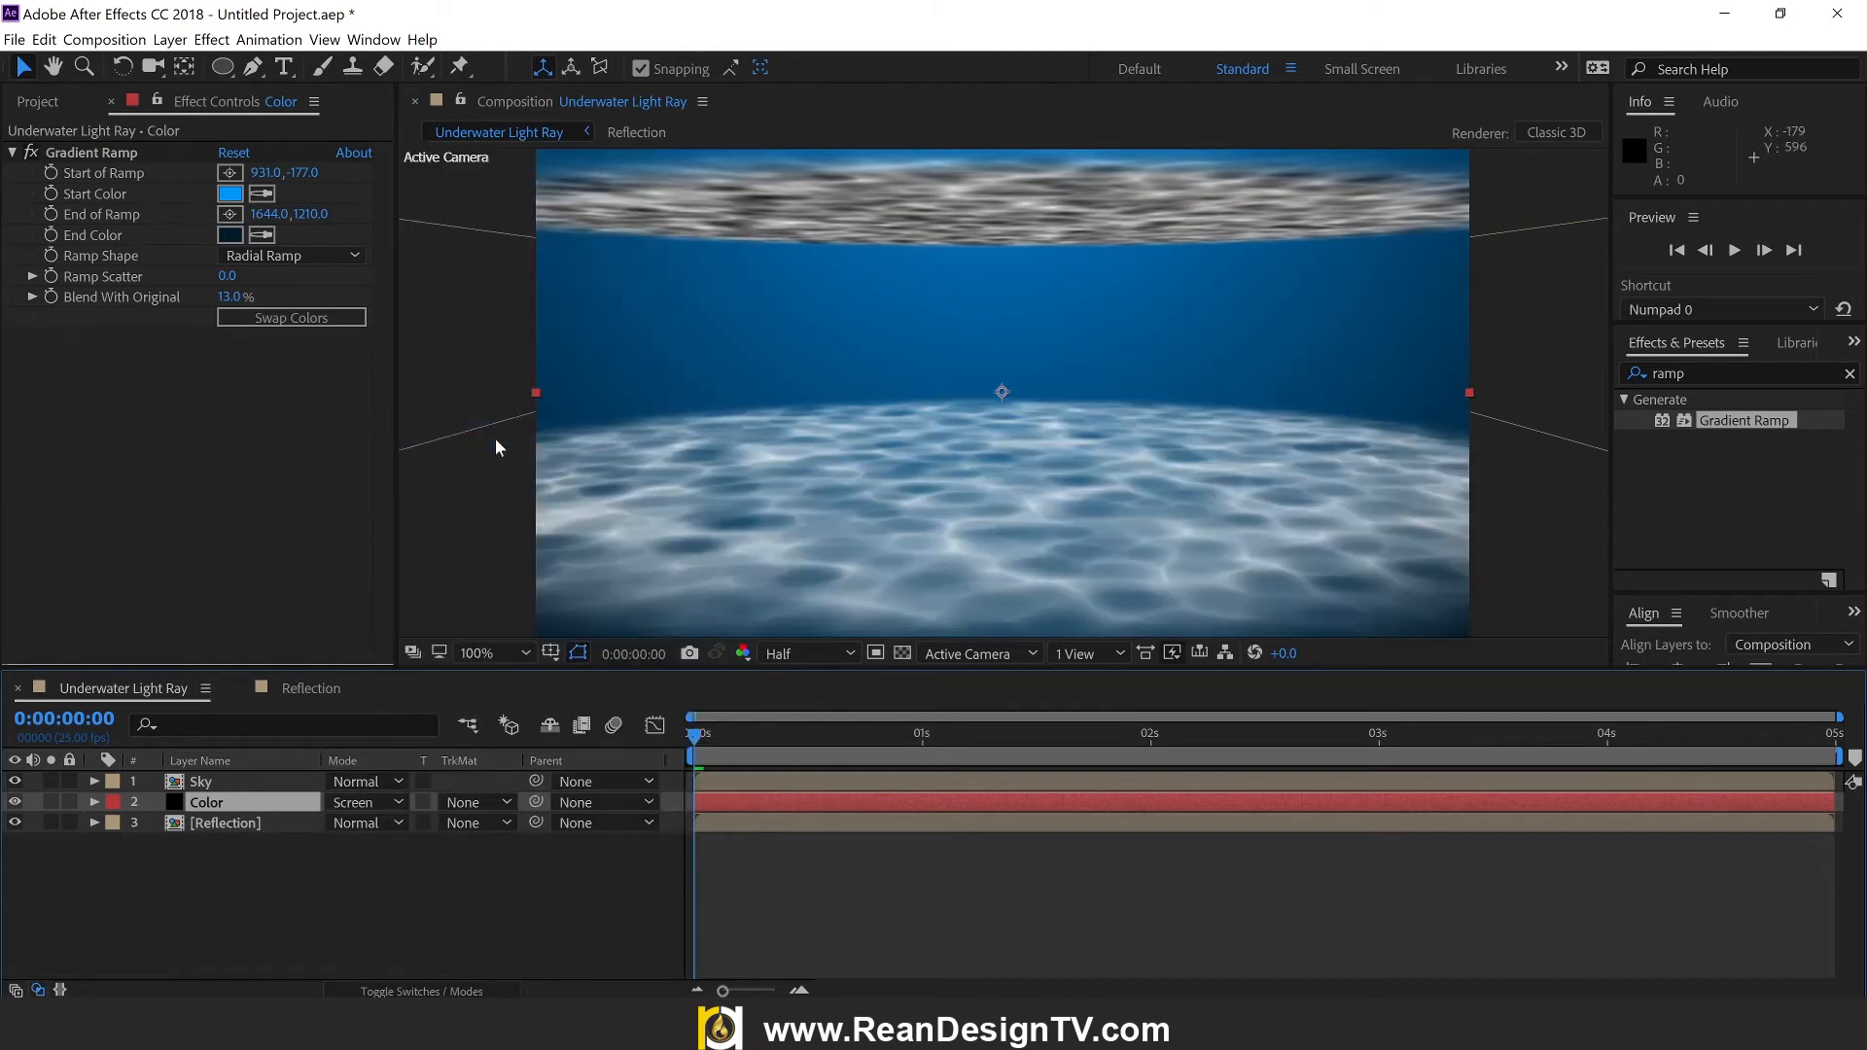
Step: Play the composition to check the blue gradient blended over the Reflection floor, and show the project's items
key(space)
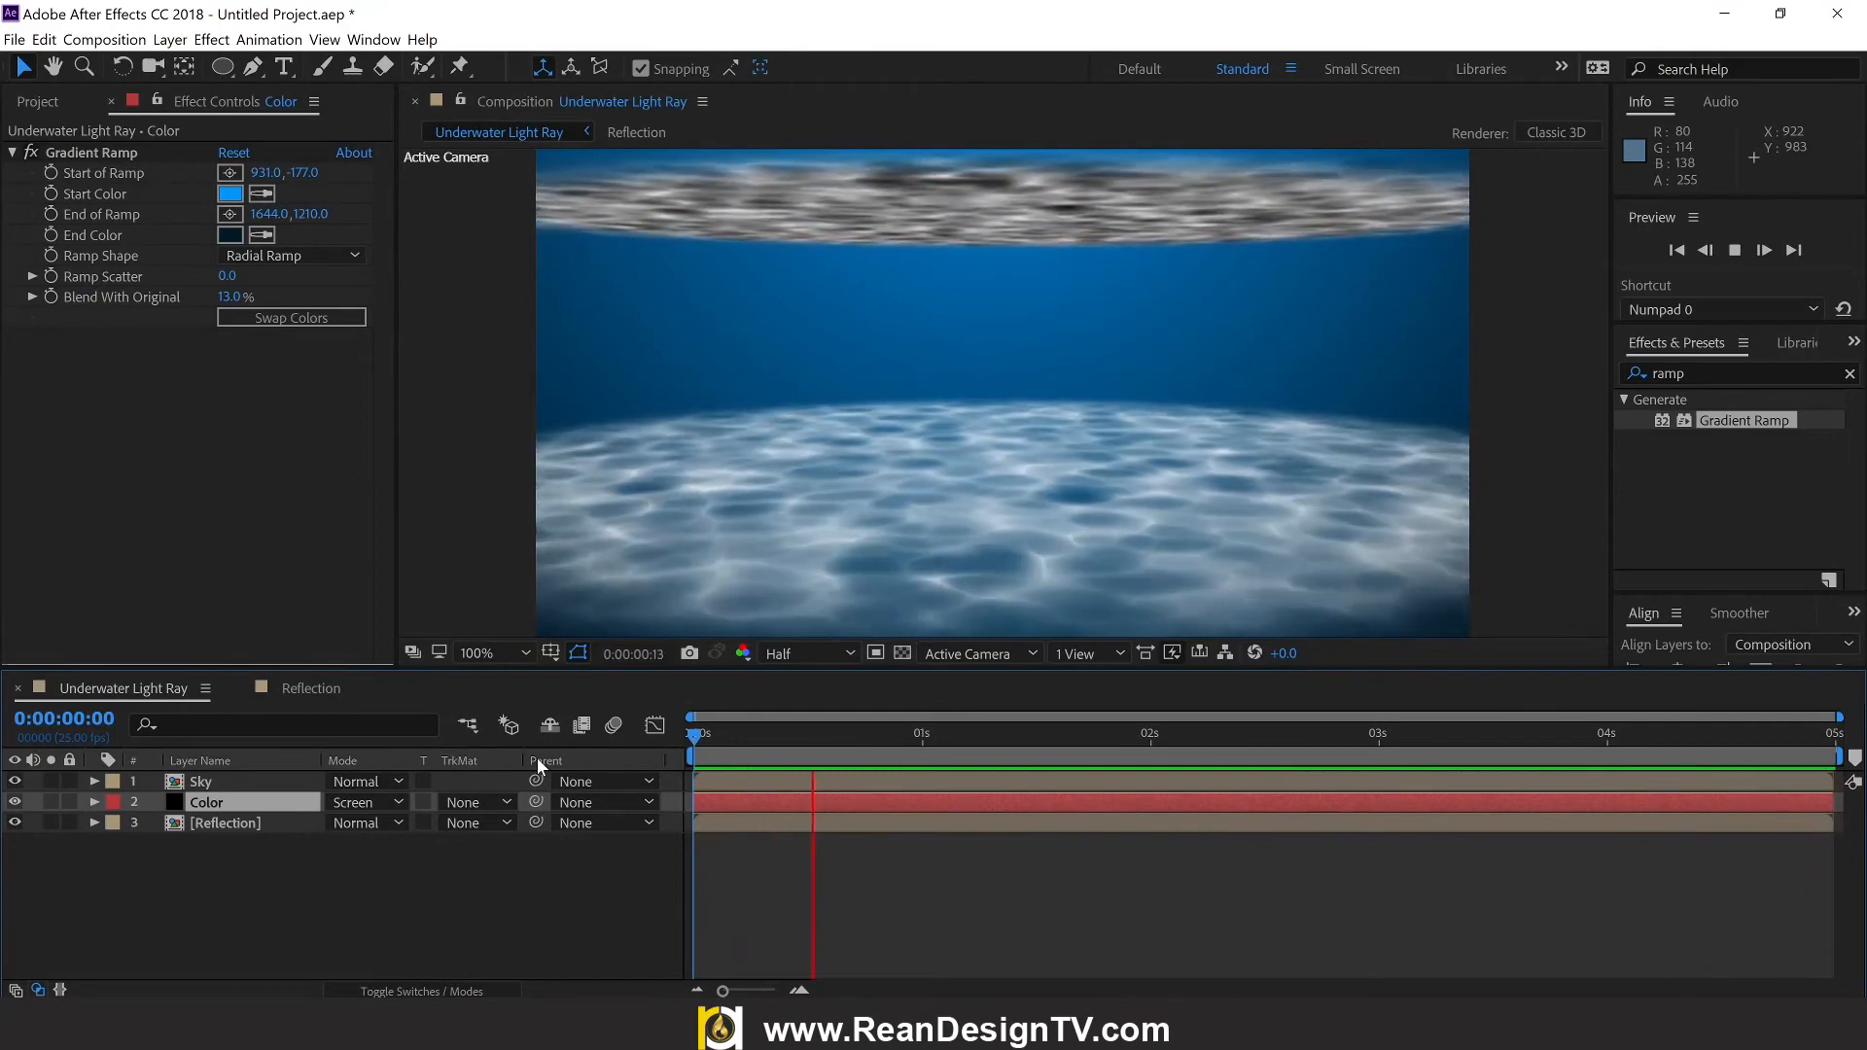
key(space)
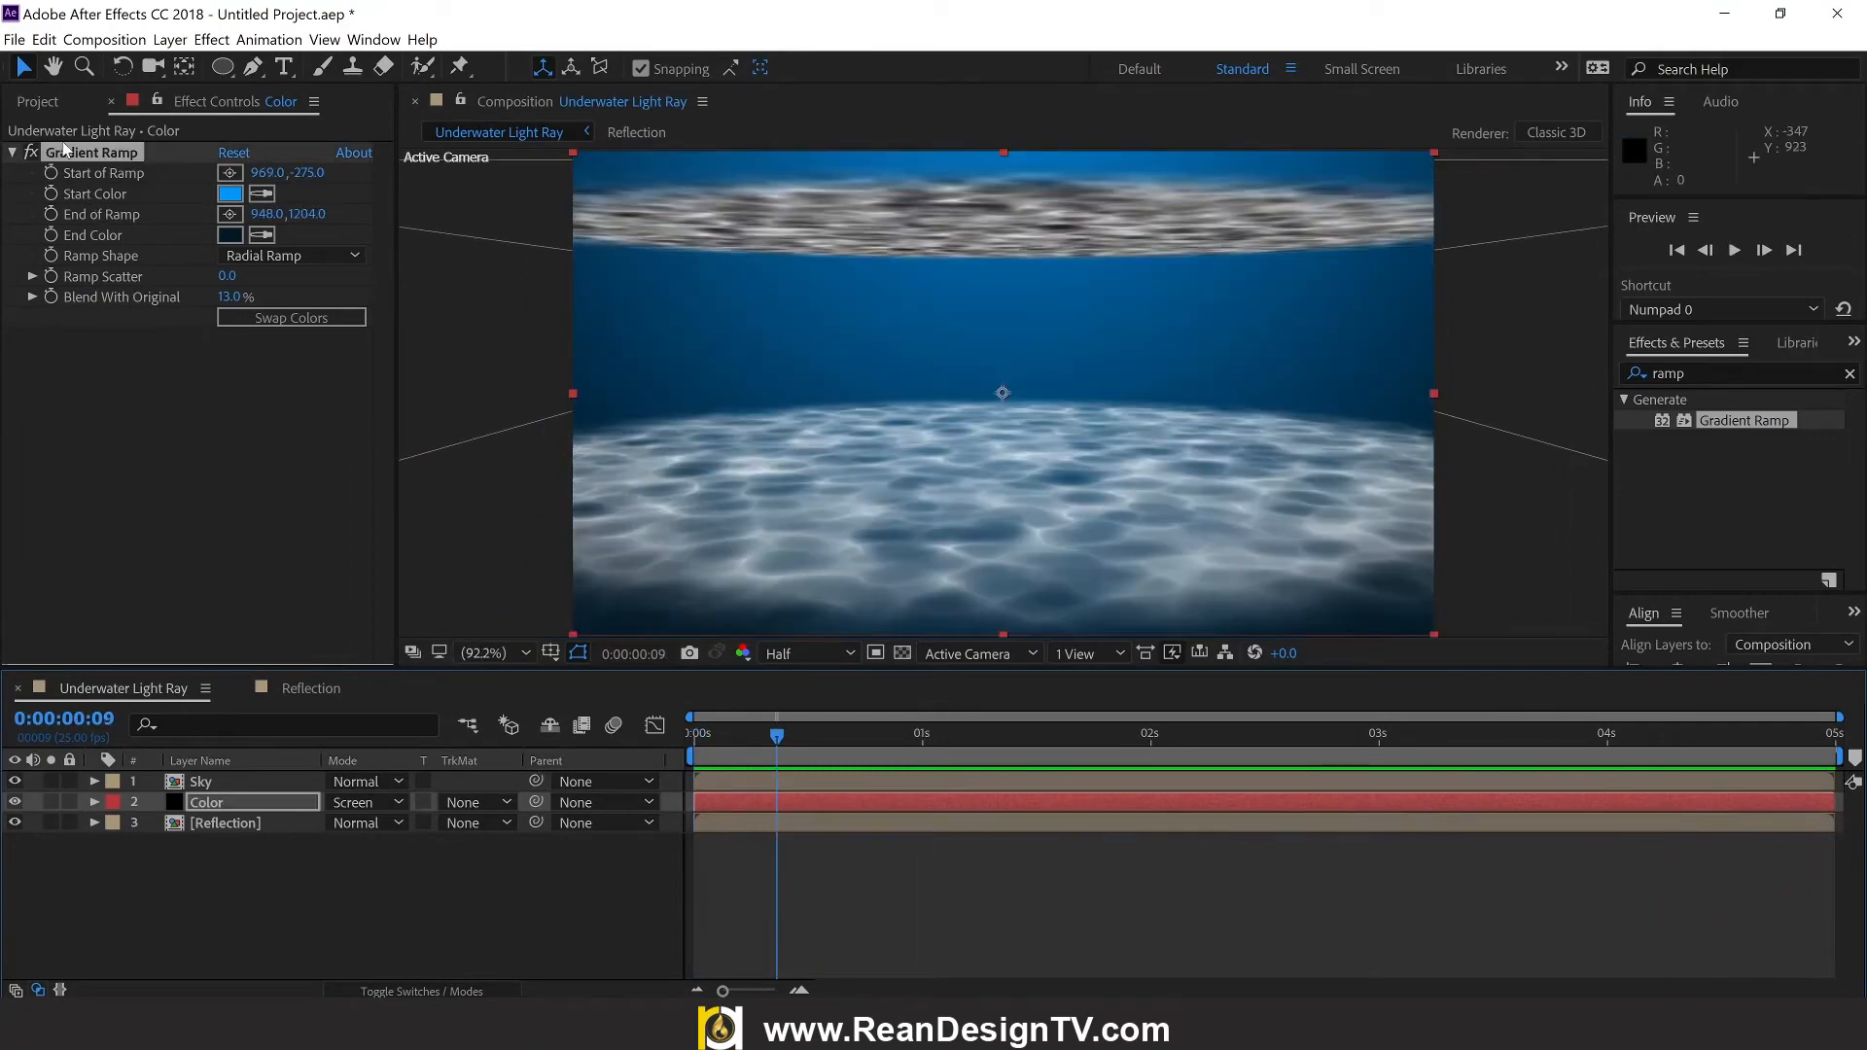
click(44, 102)
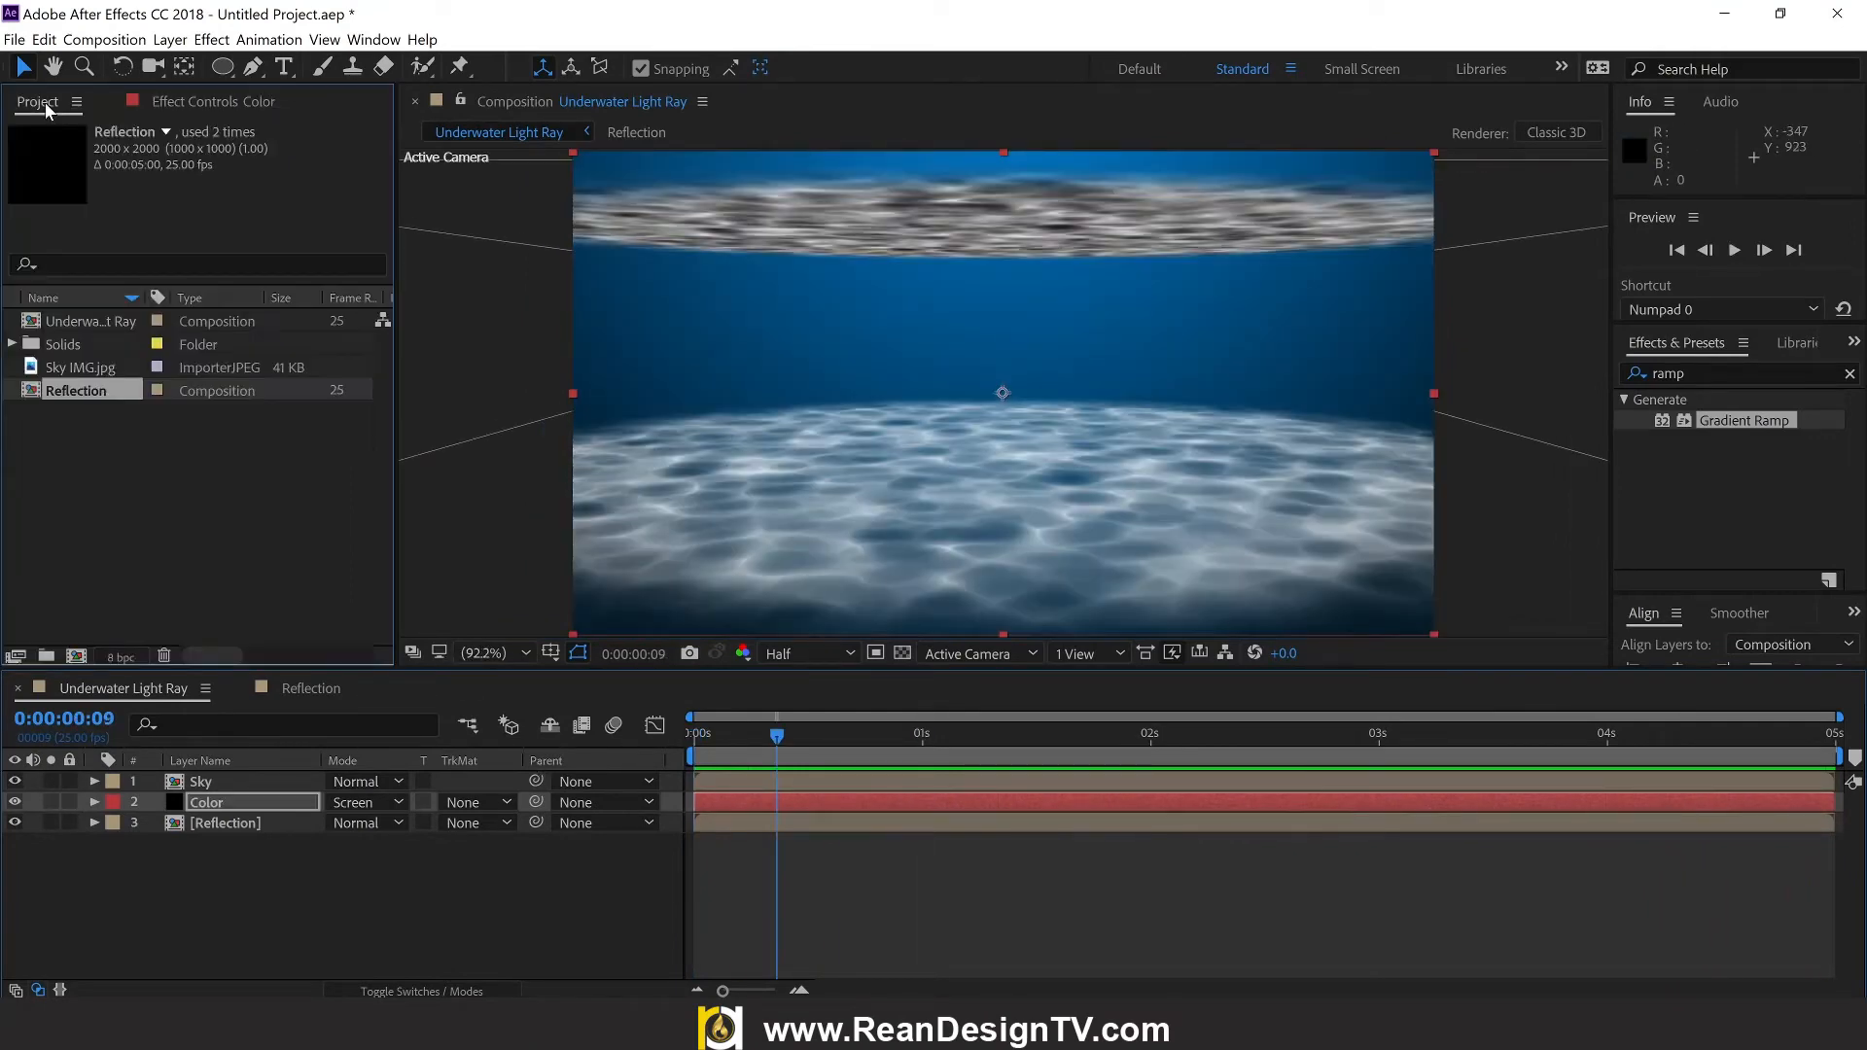
Step: Add Sky IMG.jpg to the composition between the Sky and Color layers and enlarge it to cover most of the frame
click(96, 373)
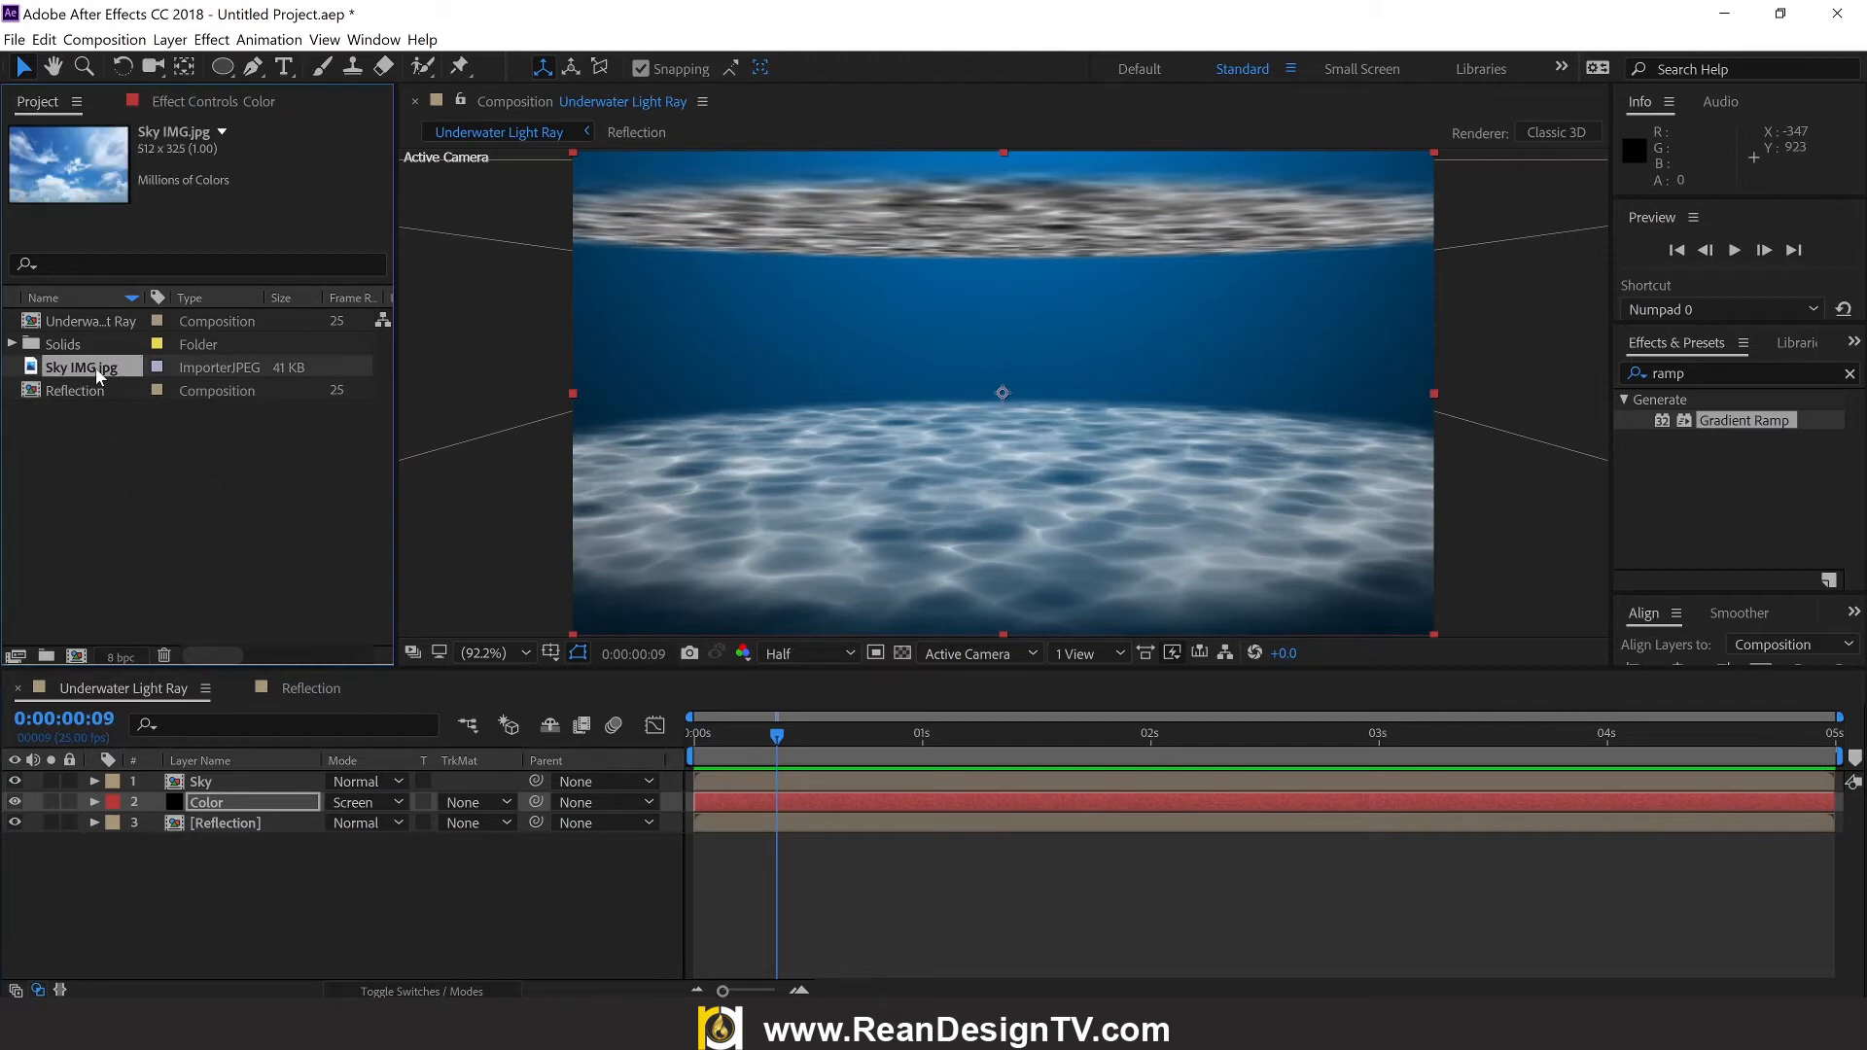
drag(251, 746, 248, 781)
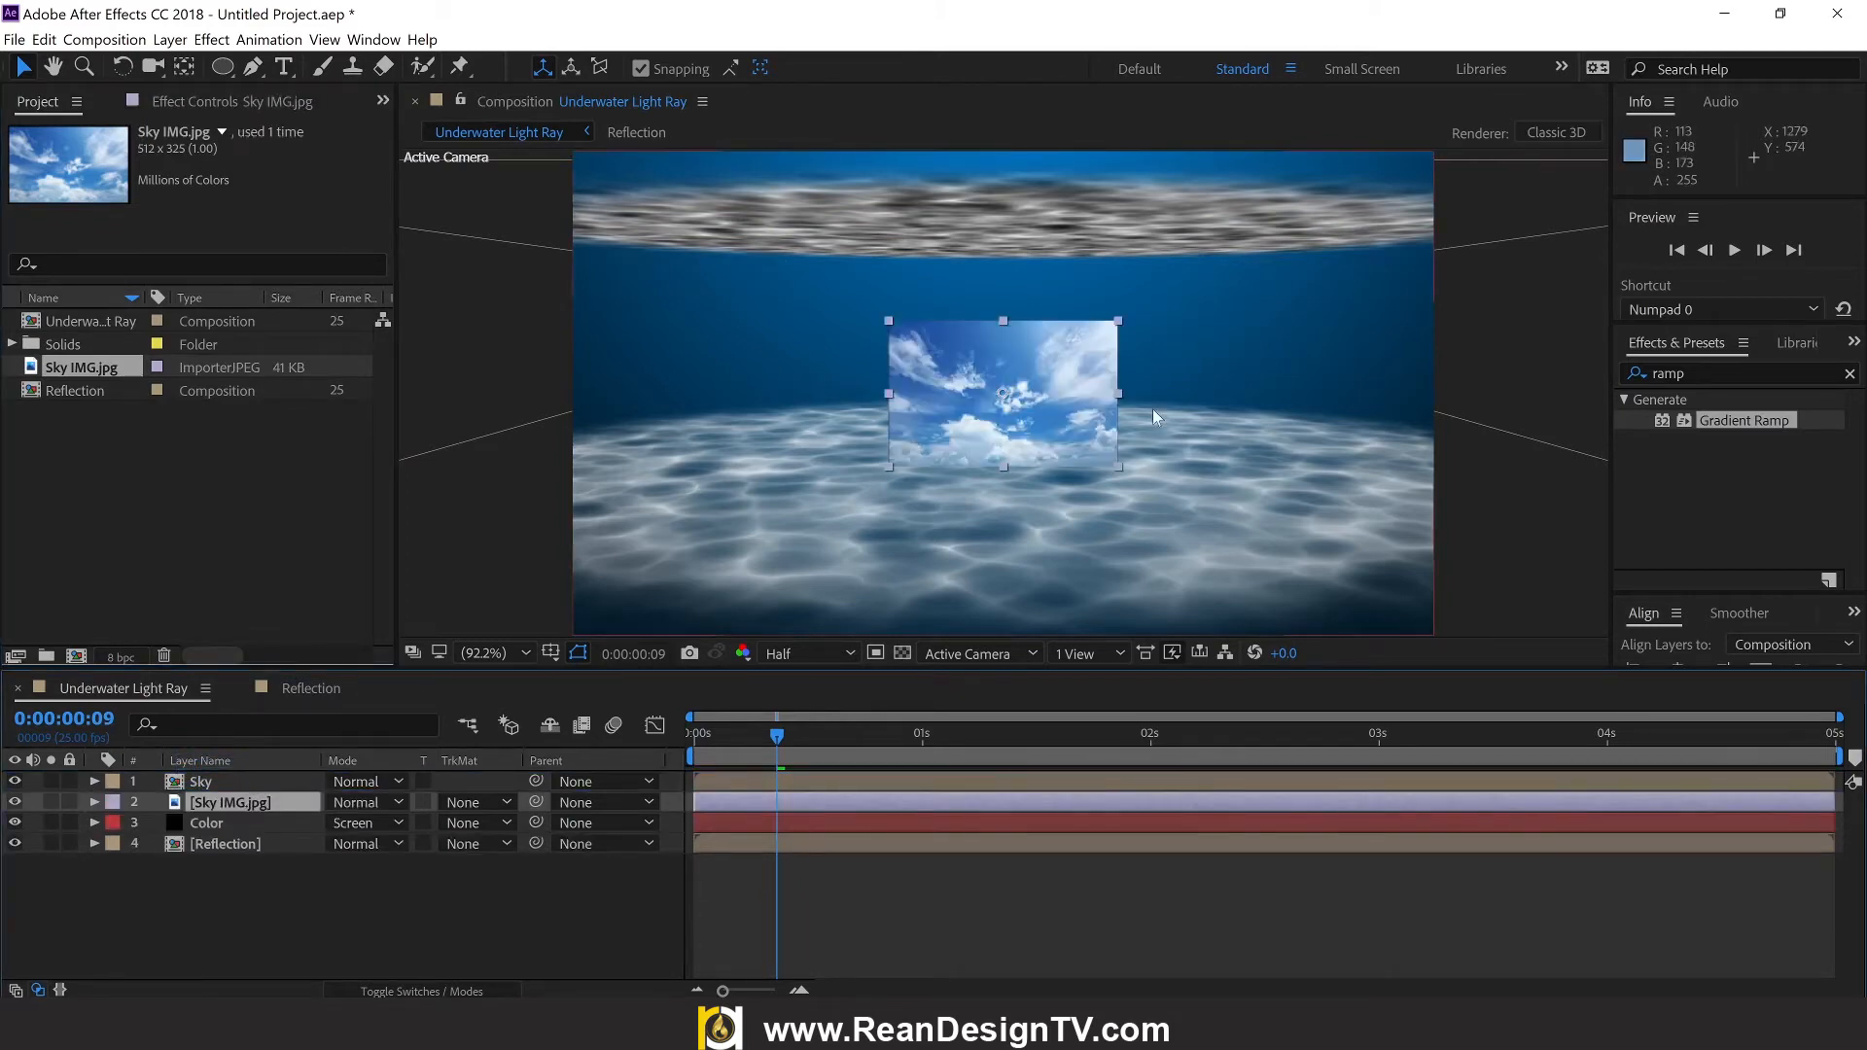
drag(1116, 466, 1408, 1011)
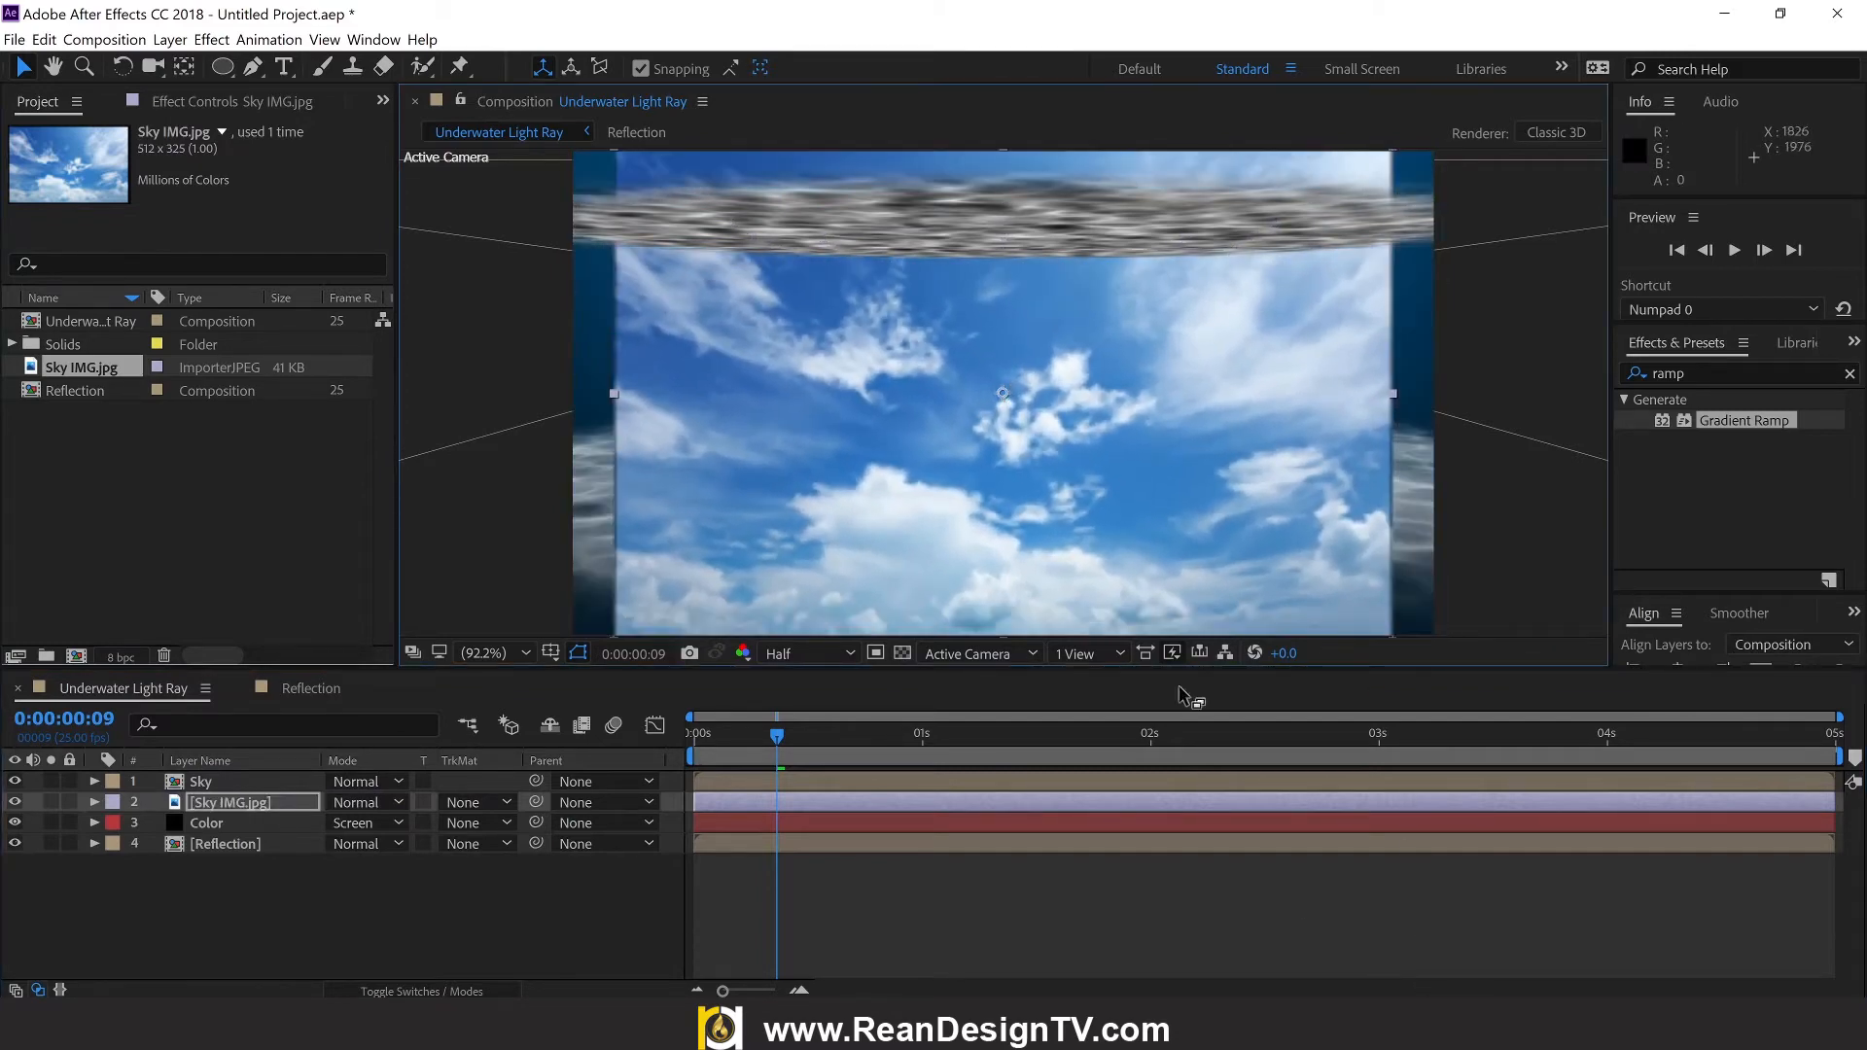
Step: Flatten the Sky IMG.jpg layer's height and move it up so it covers the Sky surface
key(comma)
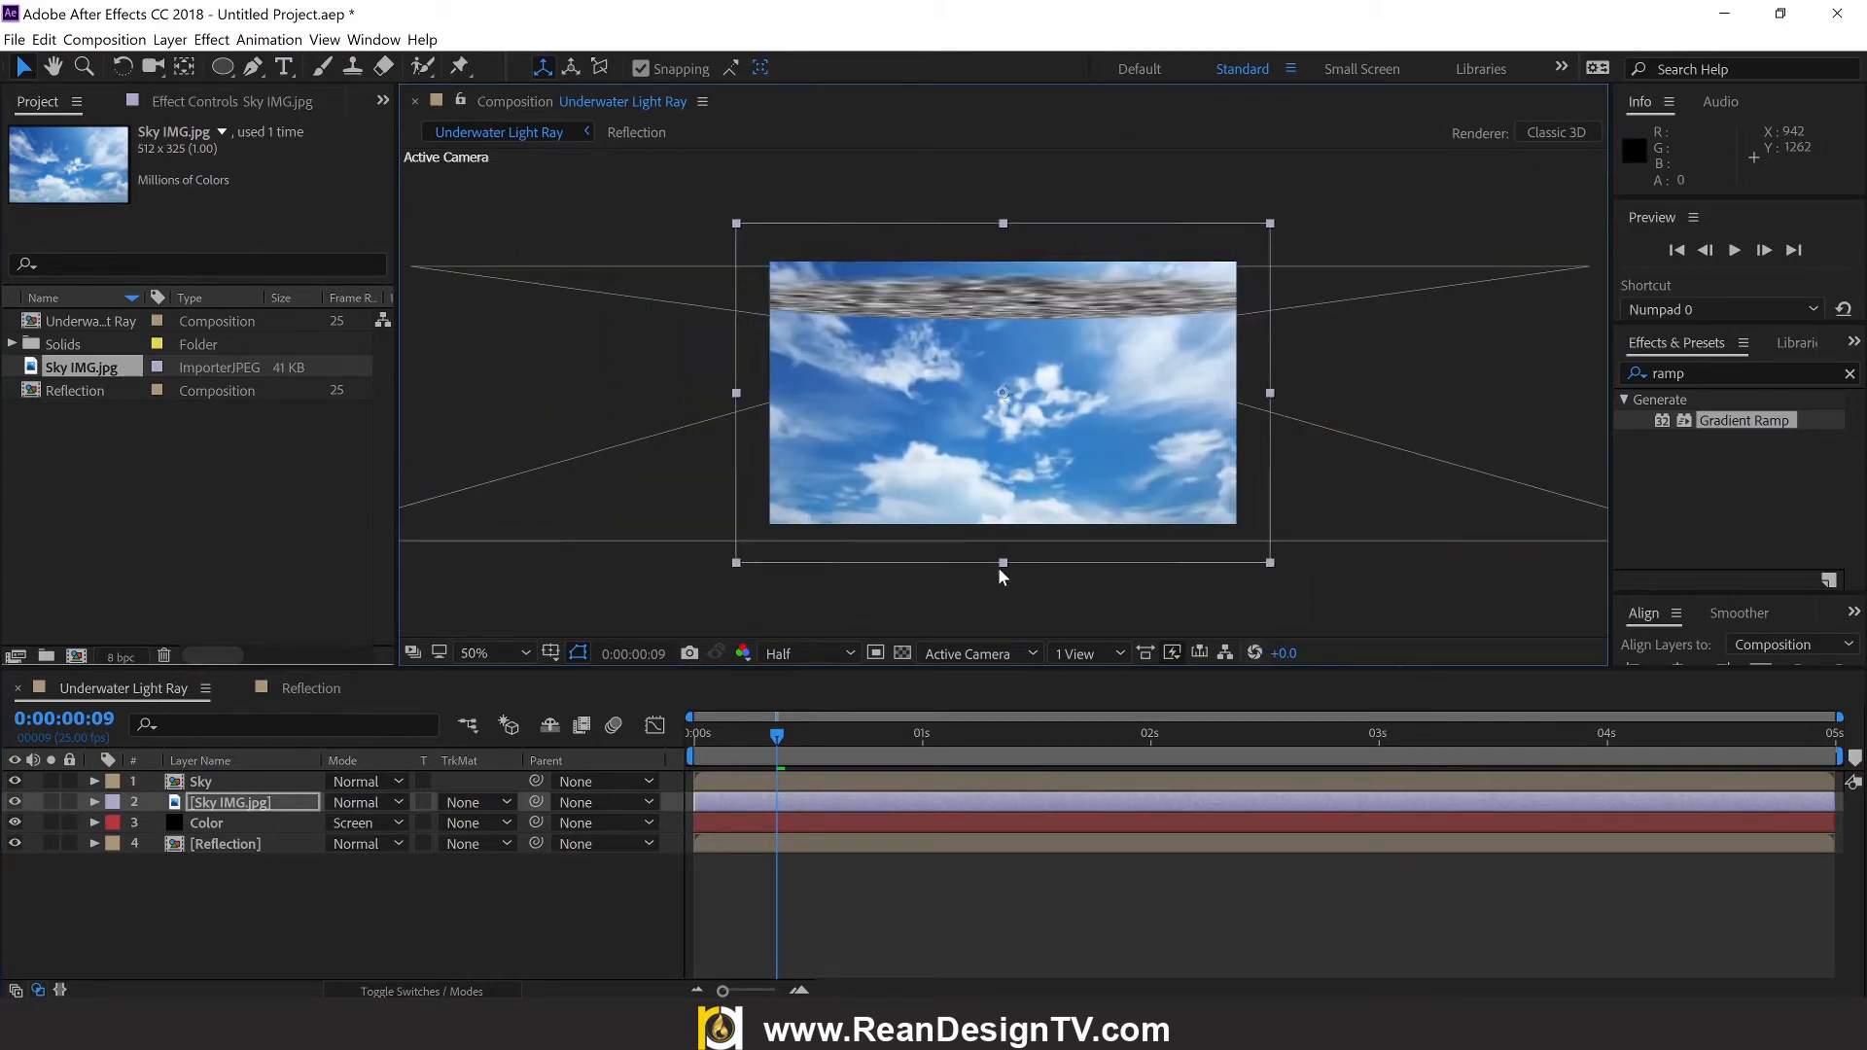
drag(1002, 562, 1006, 453)
drag(1100, 350, 1094, 274)
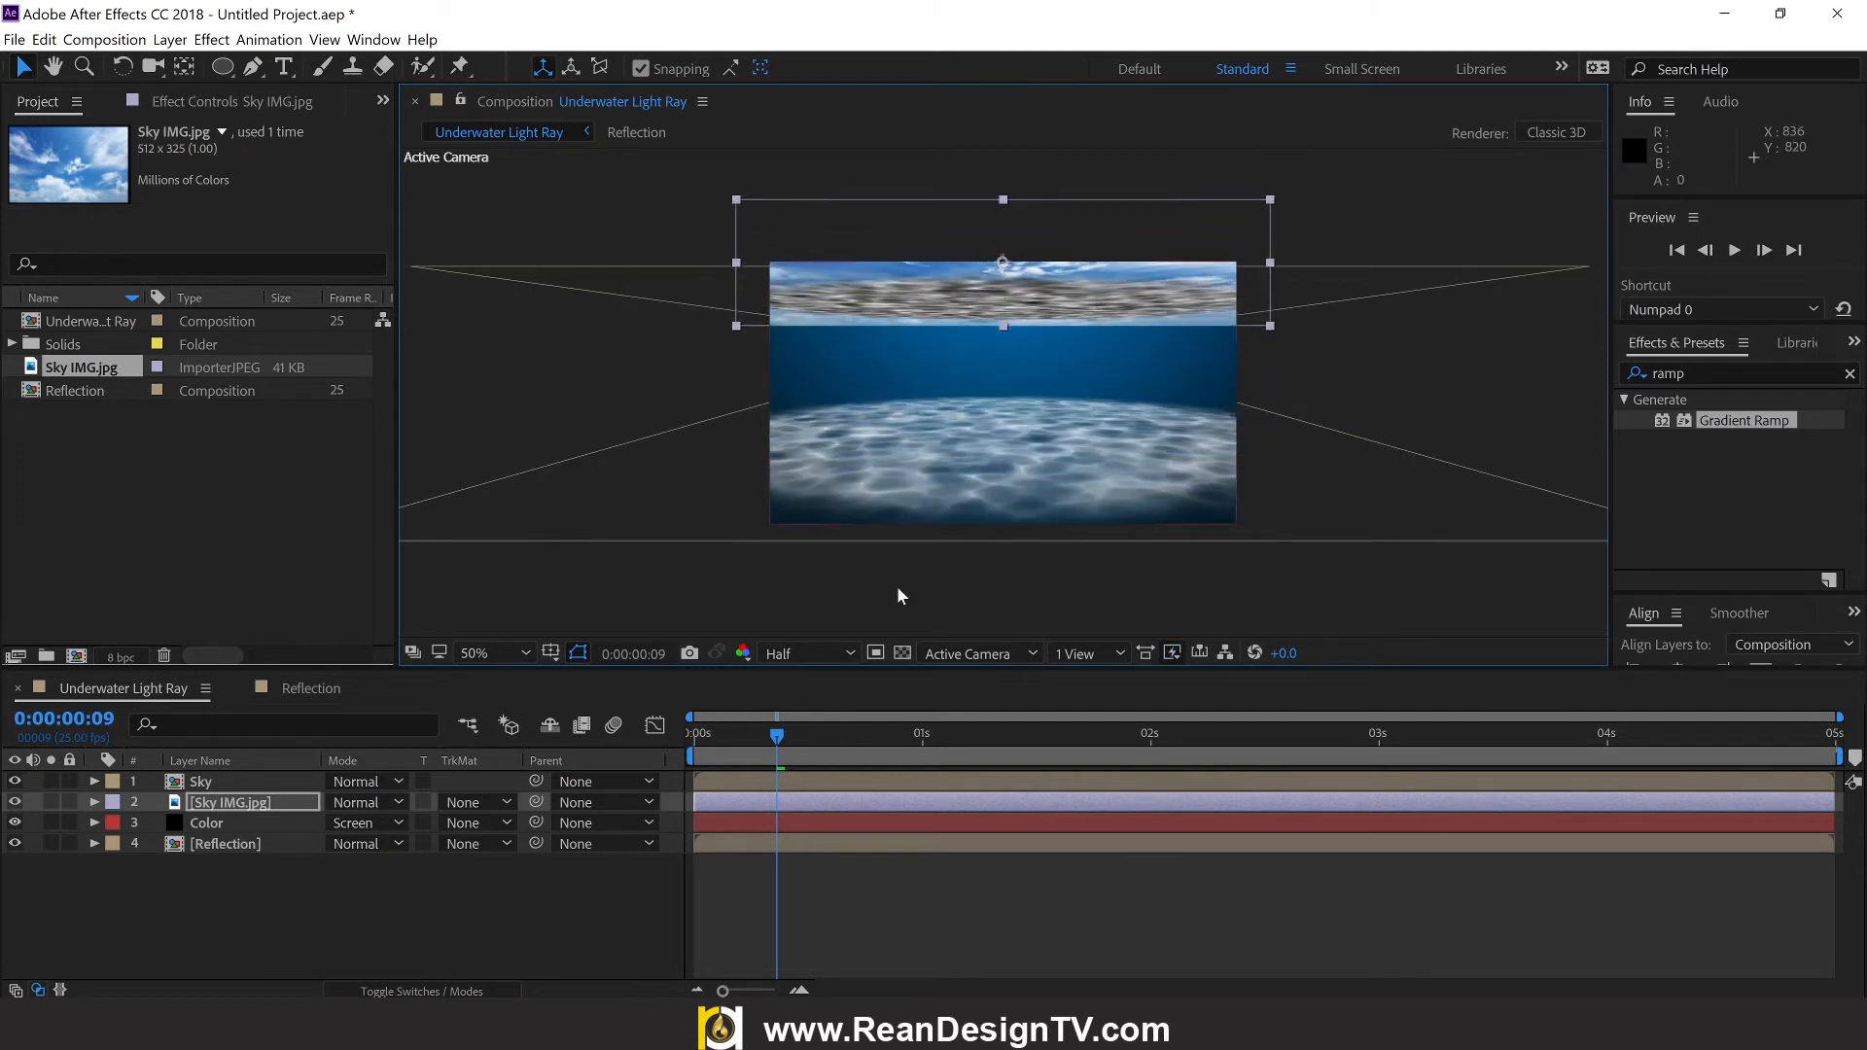
click(510, 652)
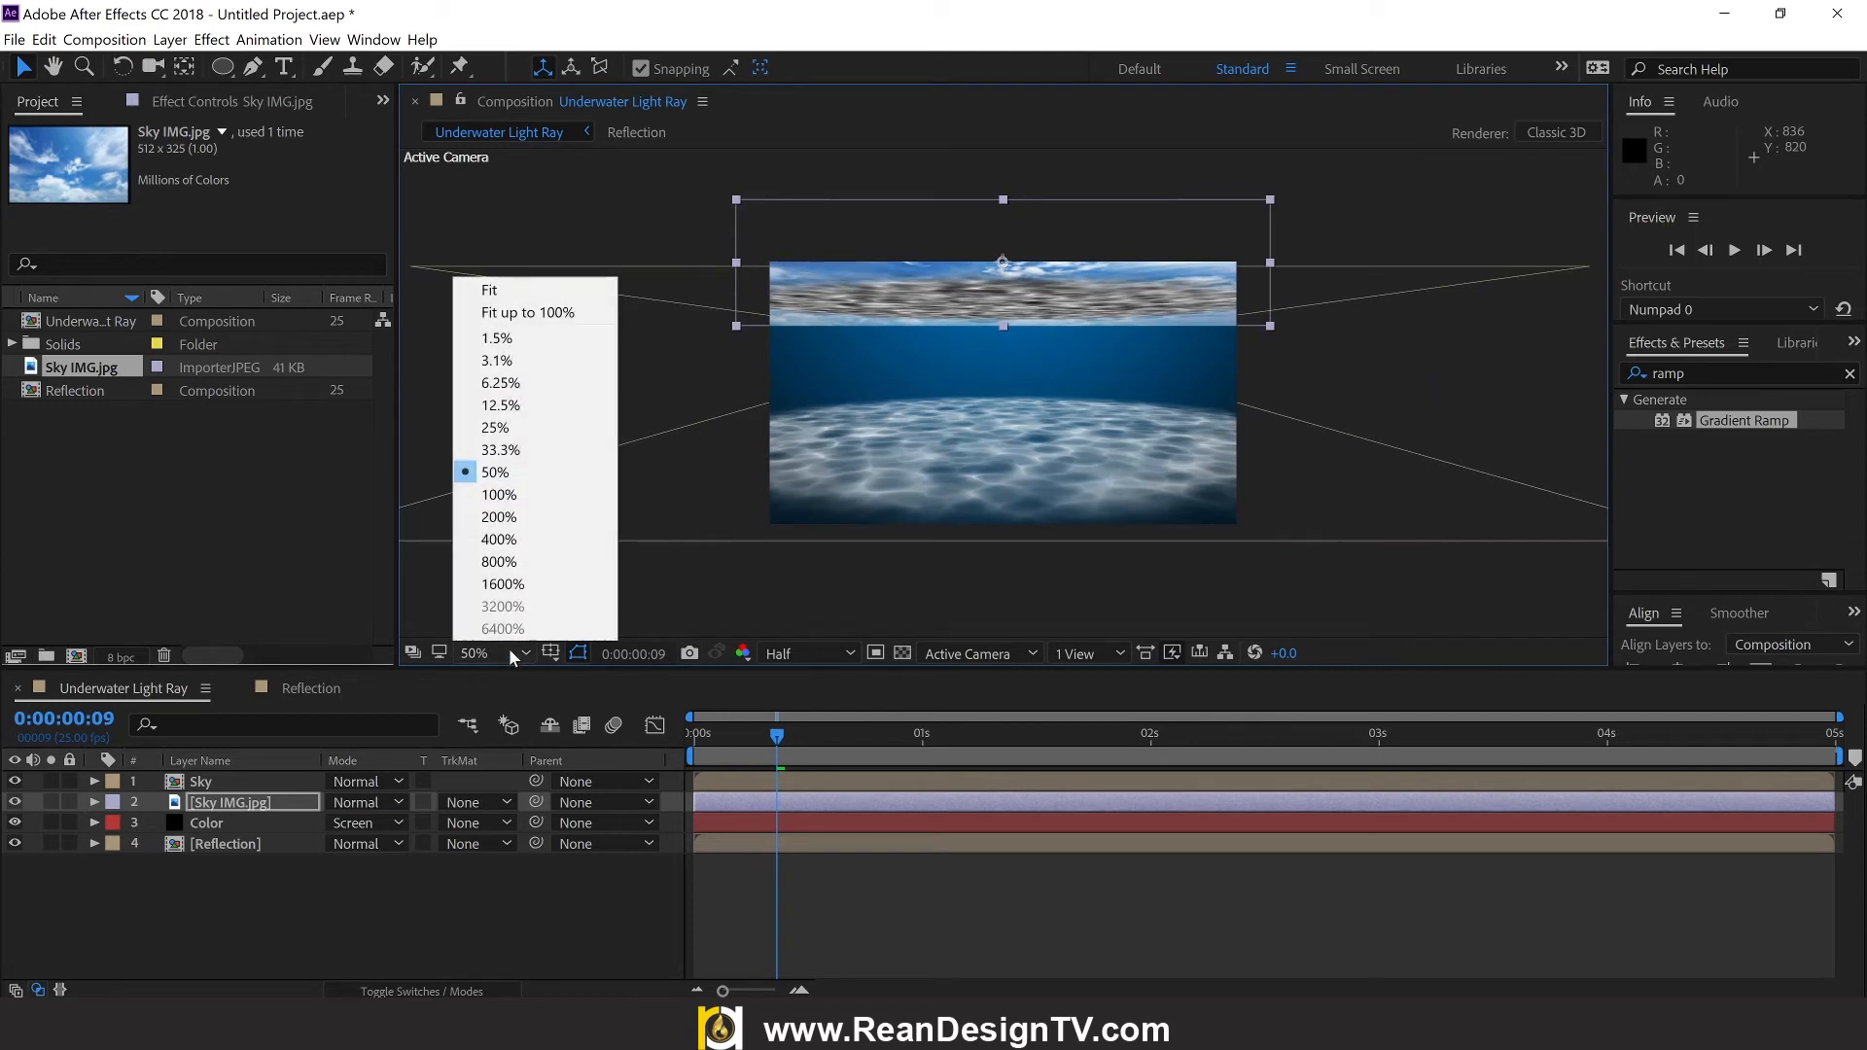
click(537, 313)
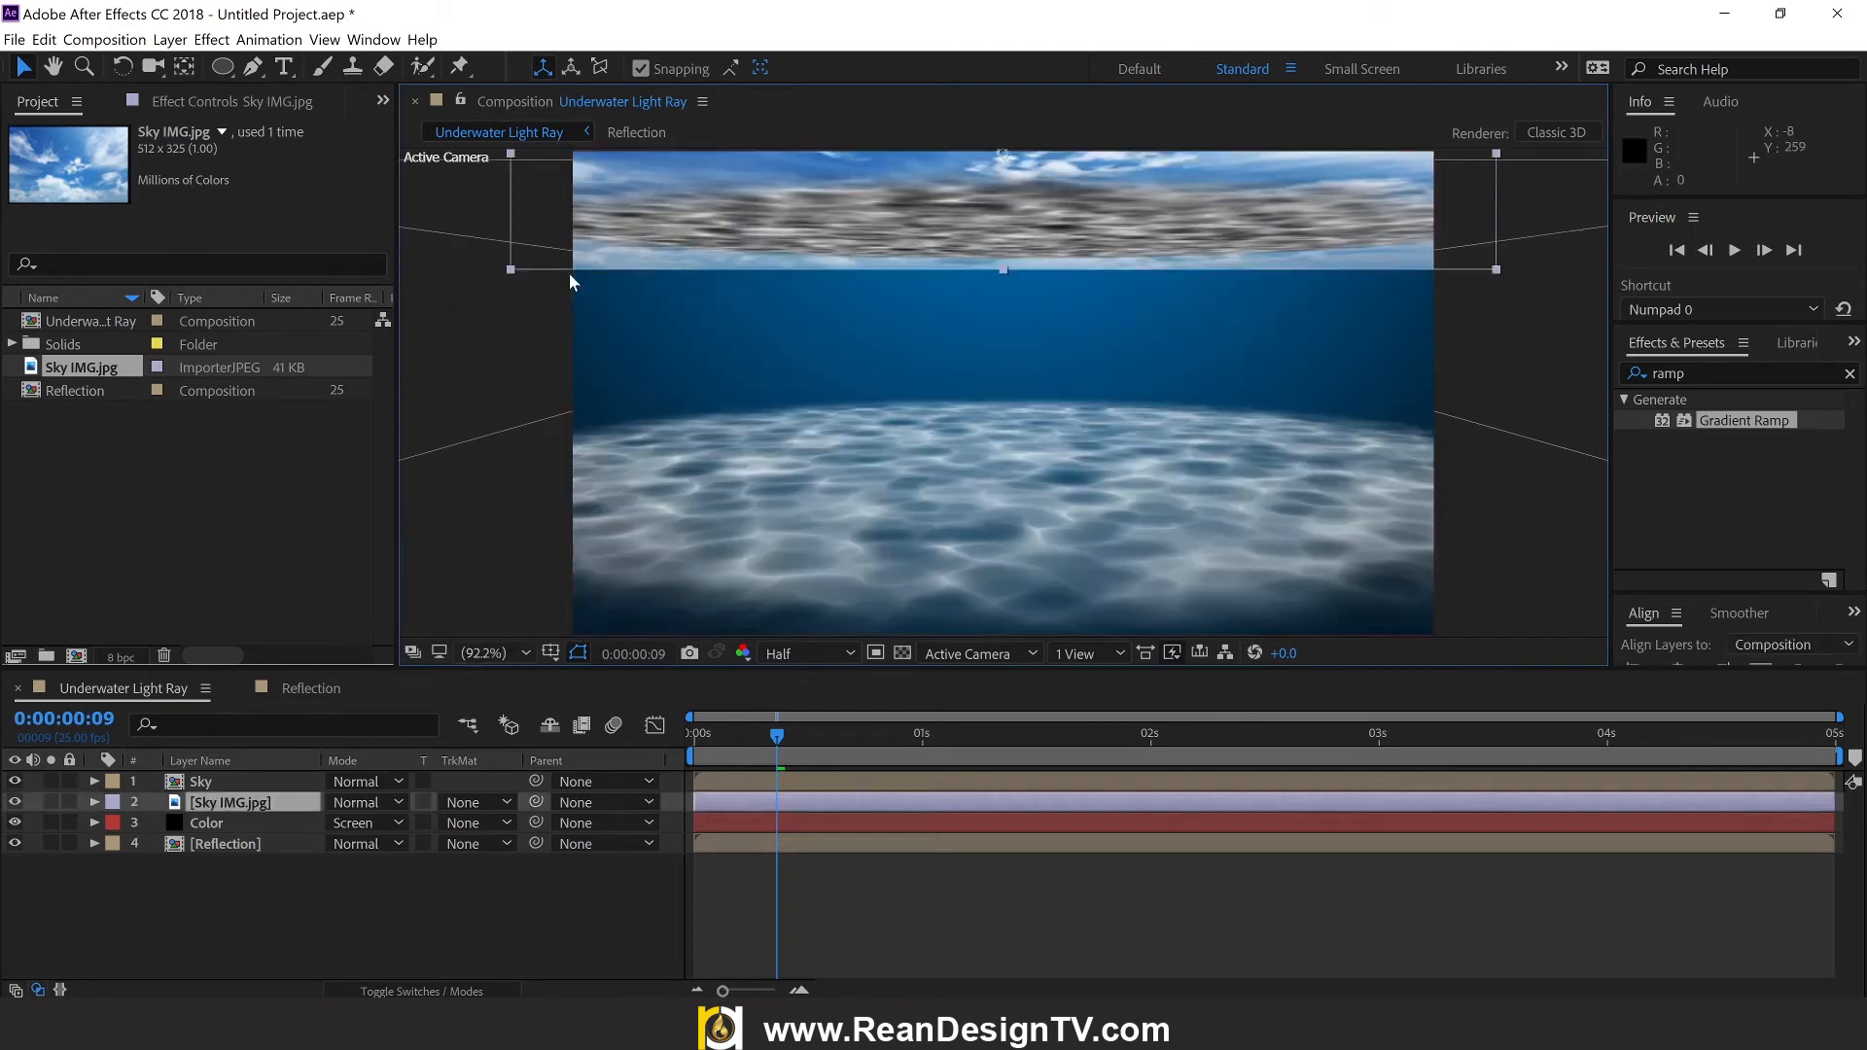
Step: Set the Sky IMG.jpg layer's track matte to Alpha Matte "Sky"
click(247, 783)
click(261, 802)
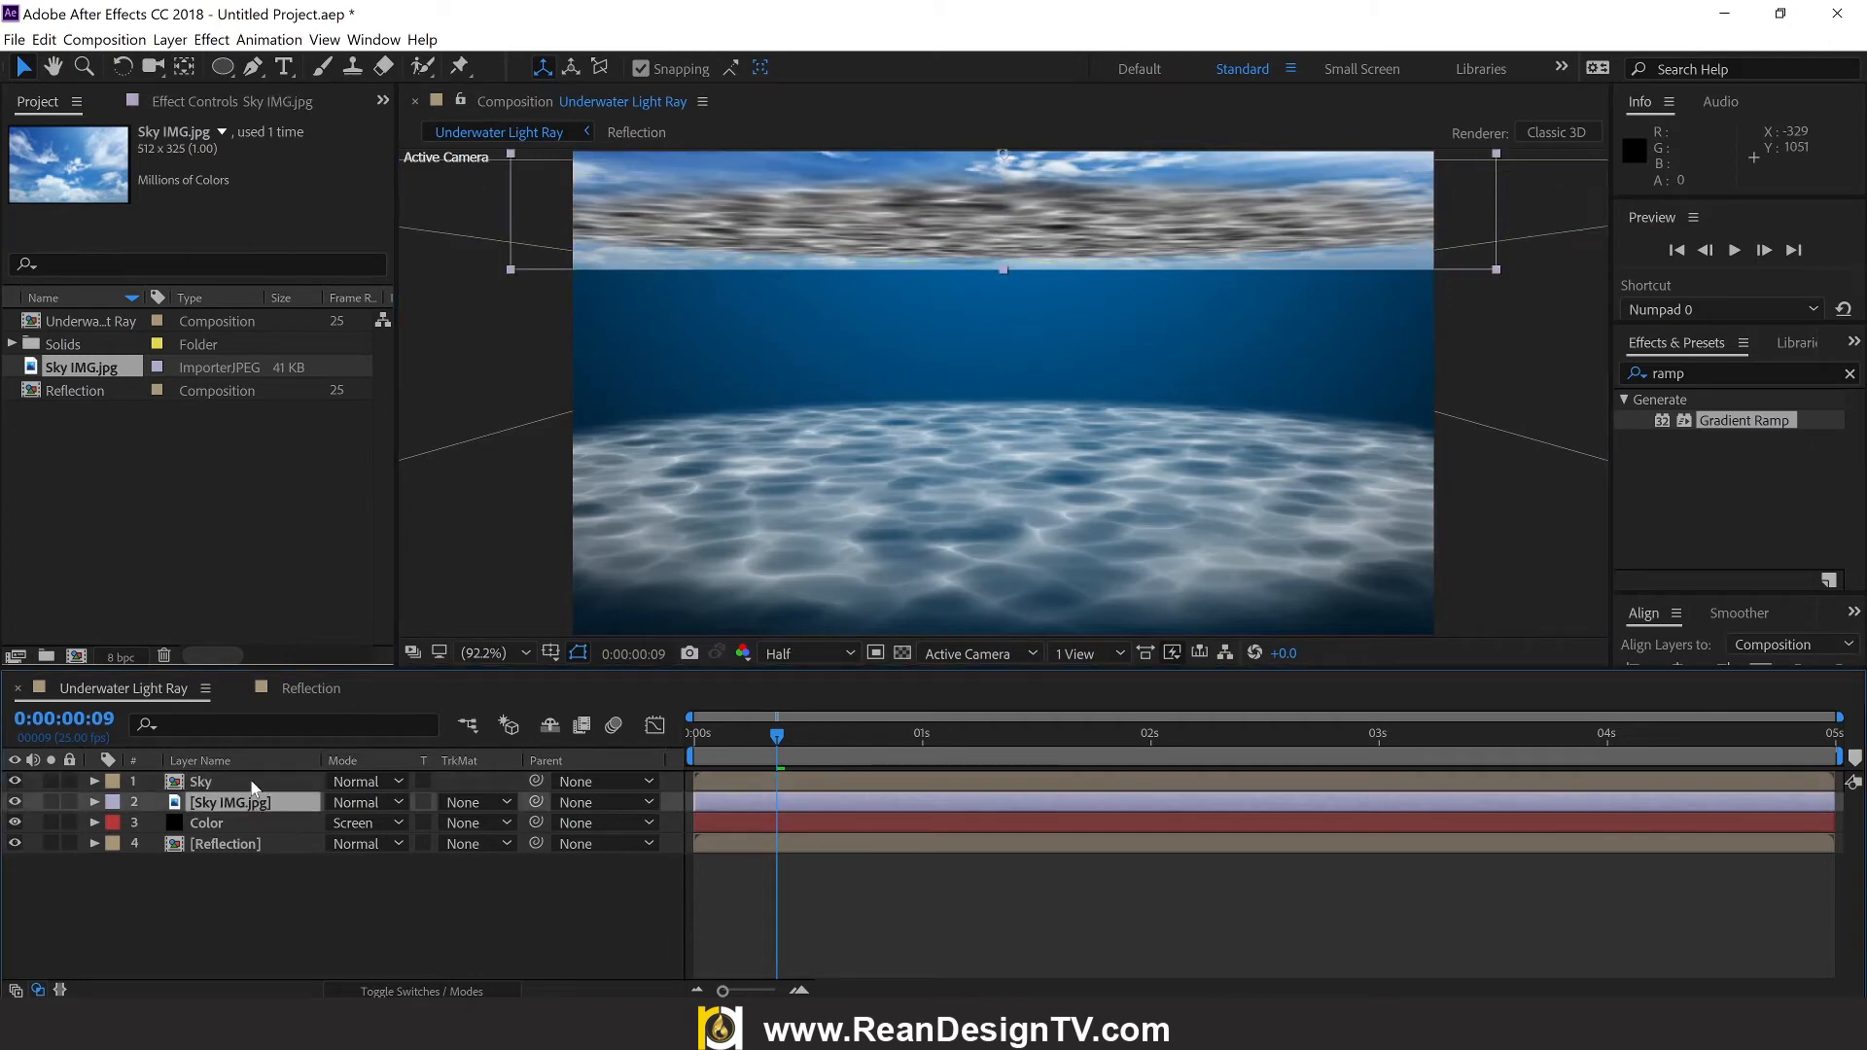
click(251, 783)
click(476, 802)
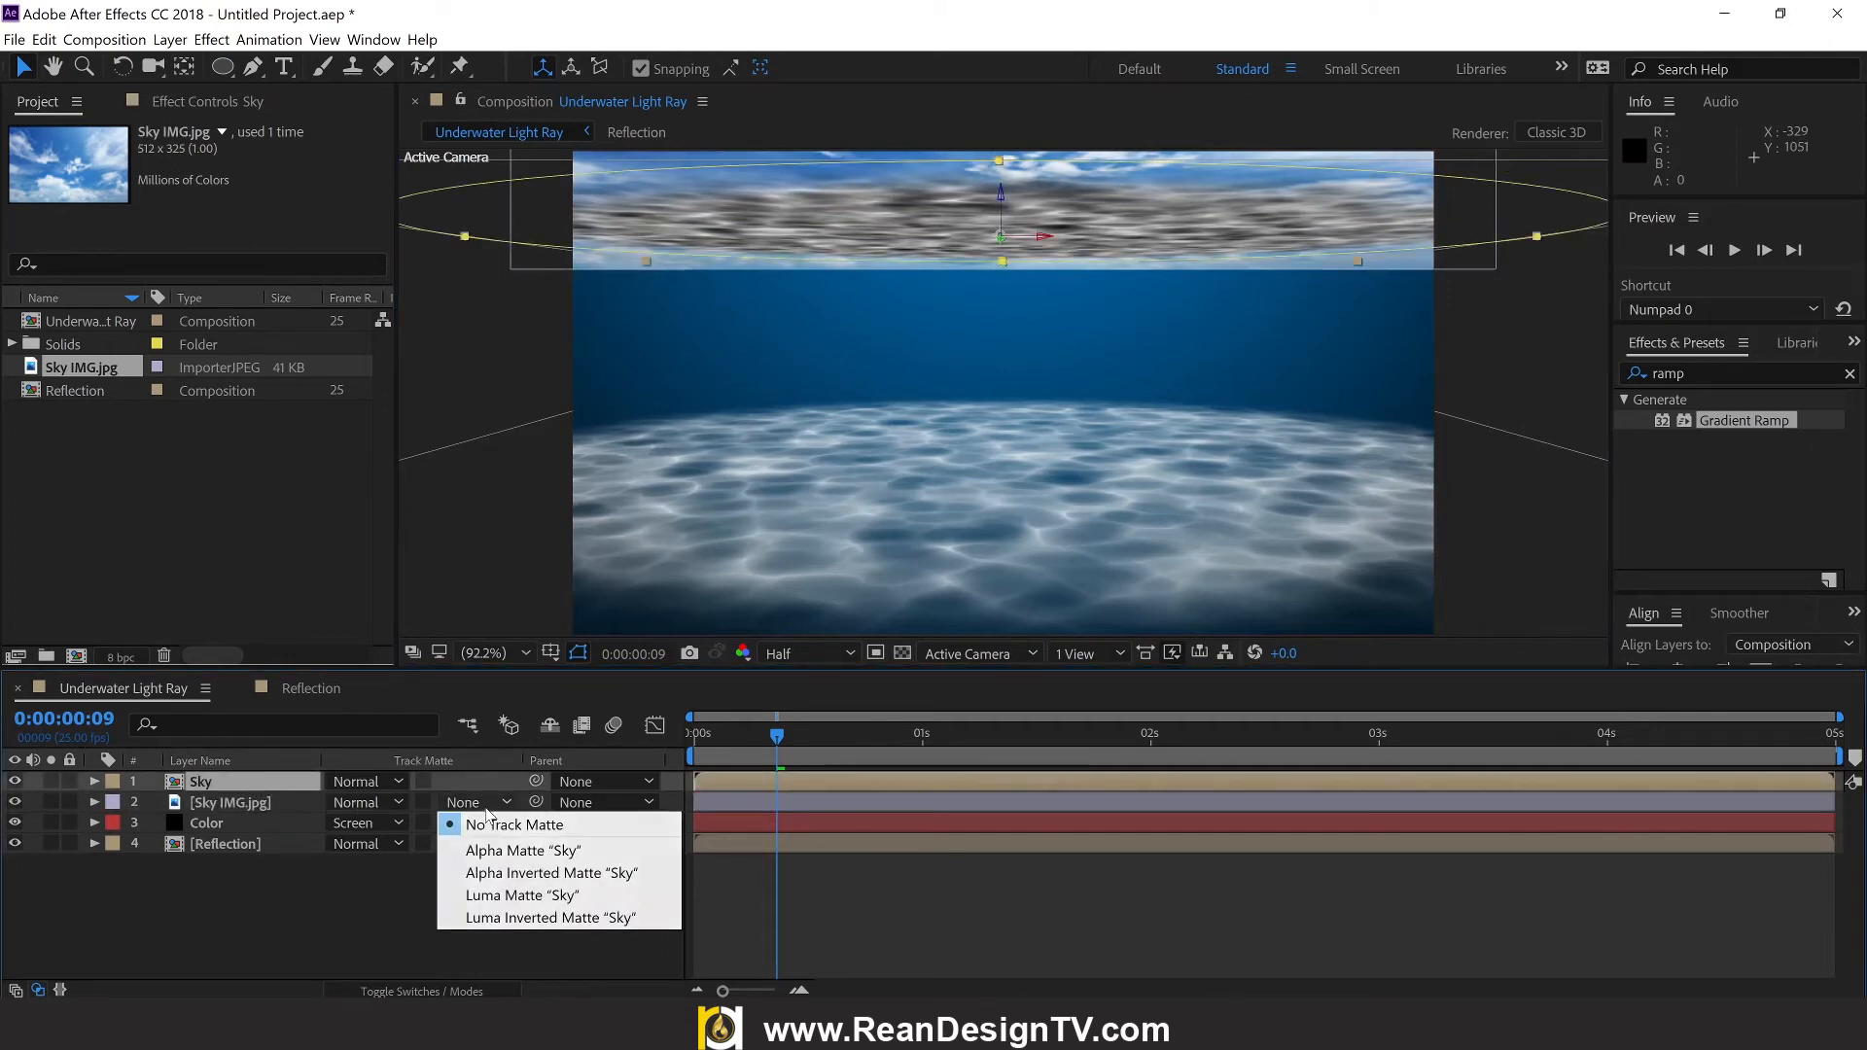
click(541, 846)
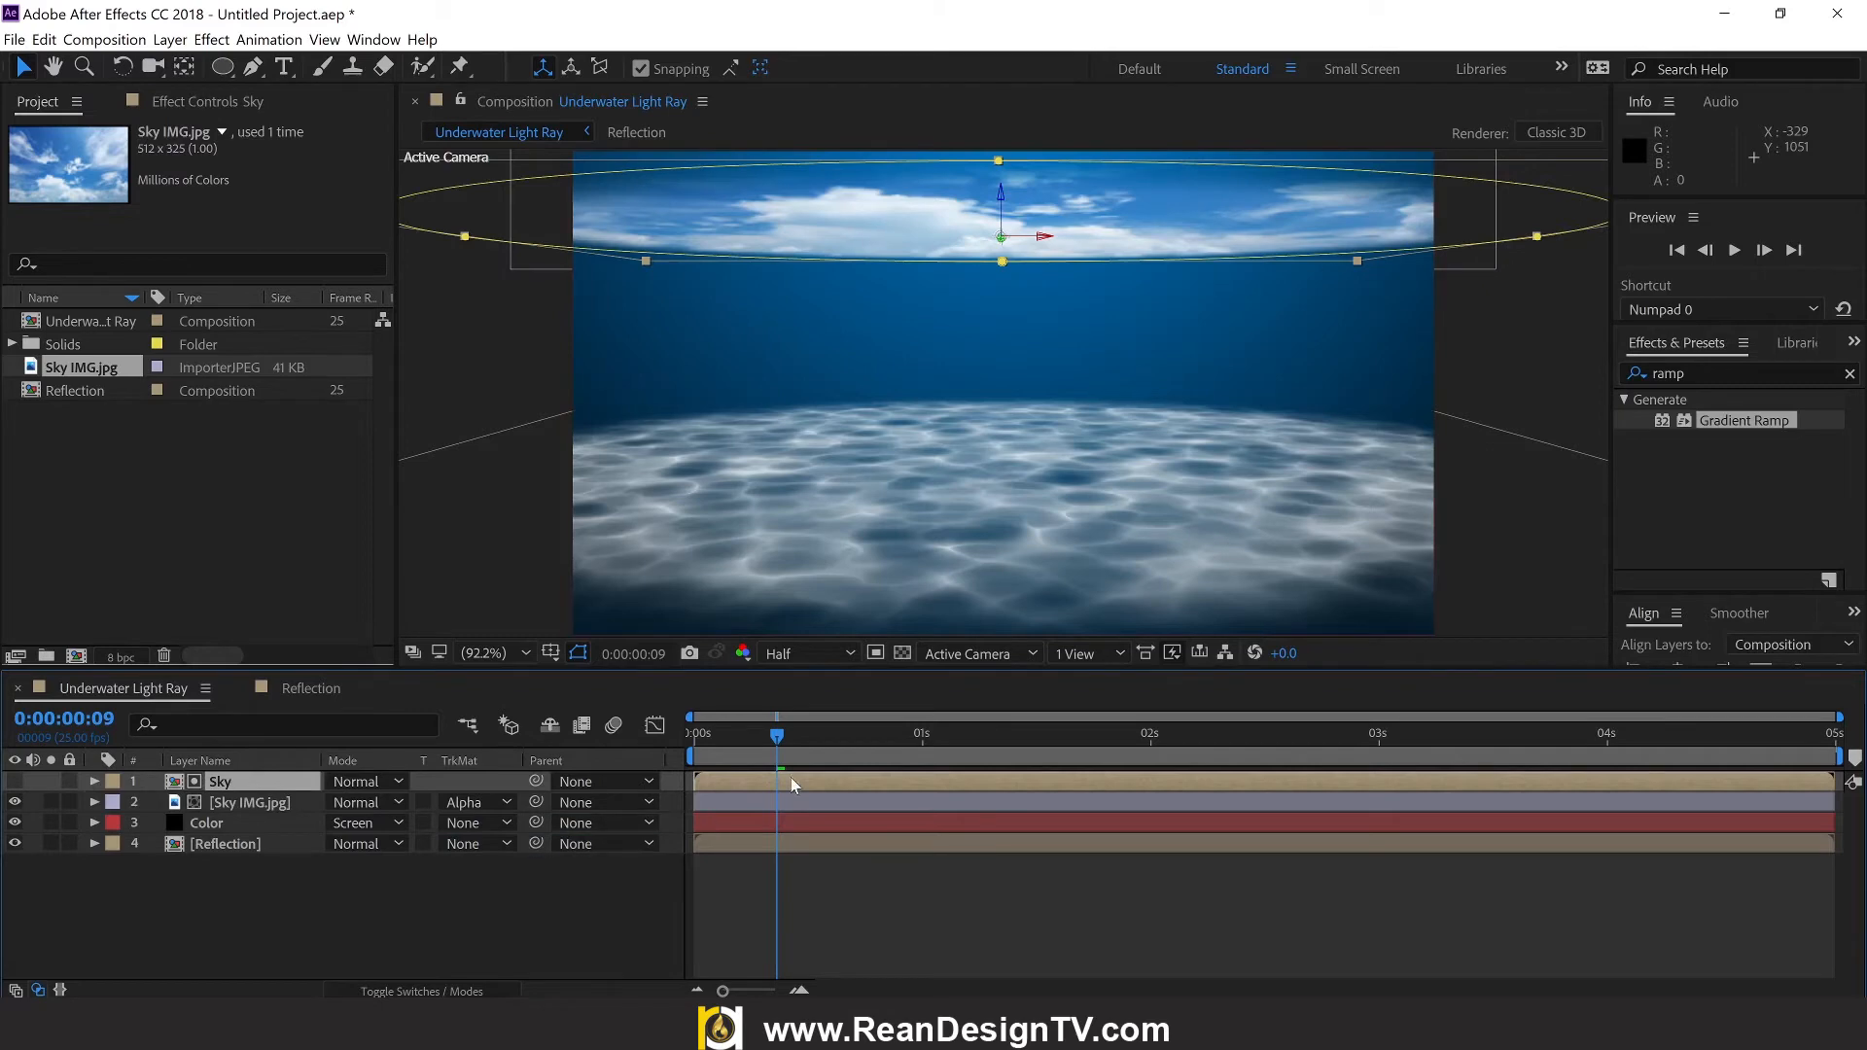
Step: Play the composition from the start to check the matted sky image above the water
drag(768, 733, 667, 735)
key(space)
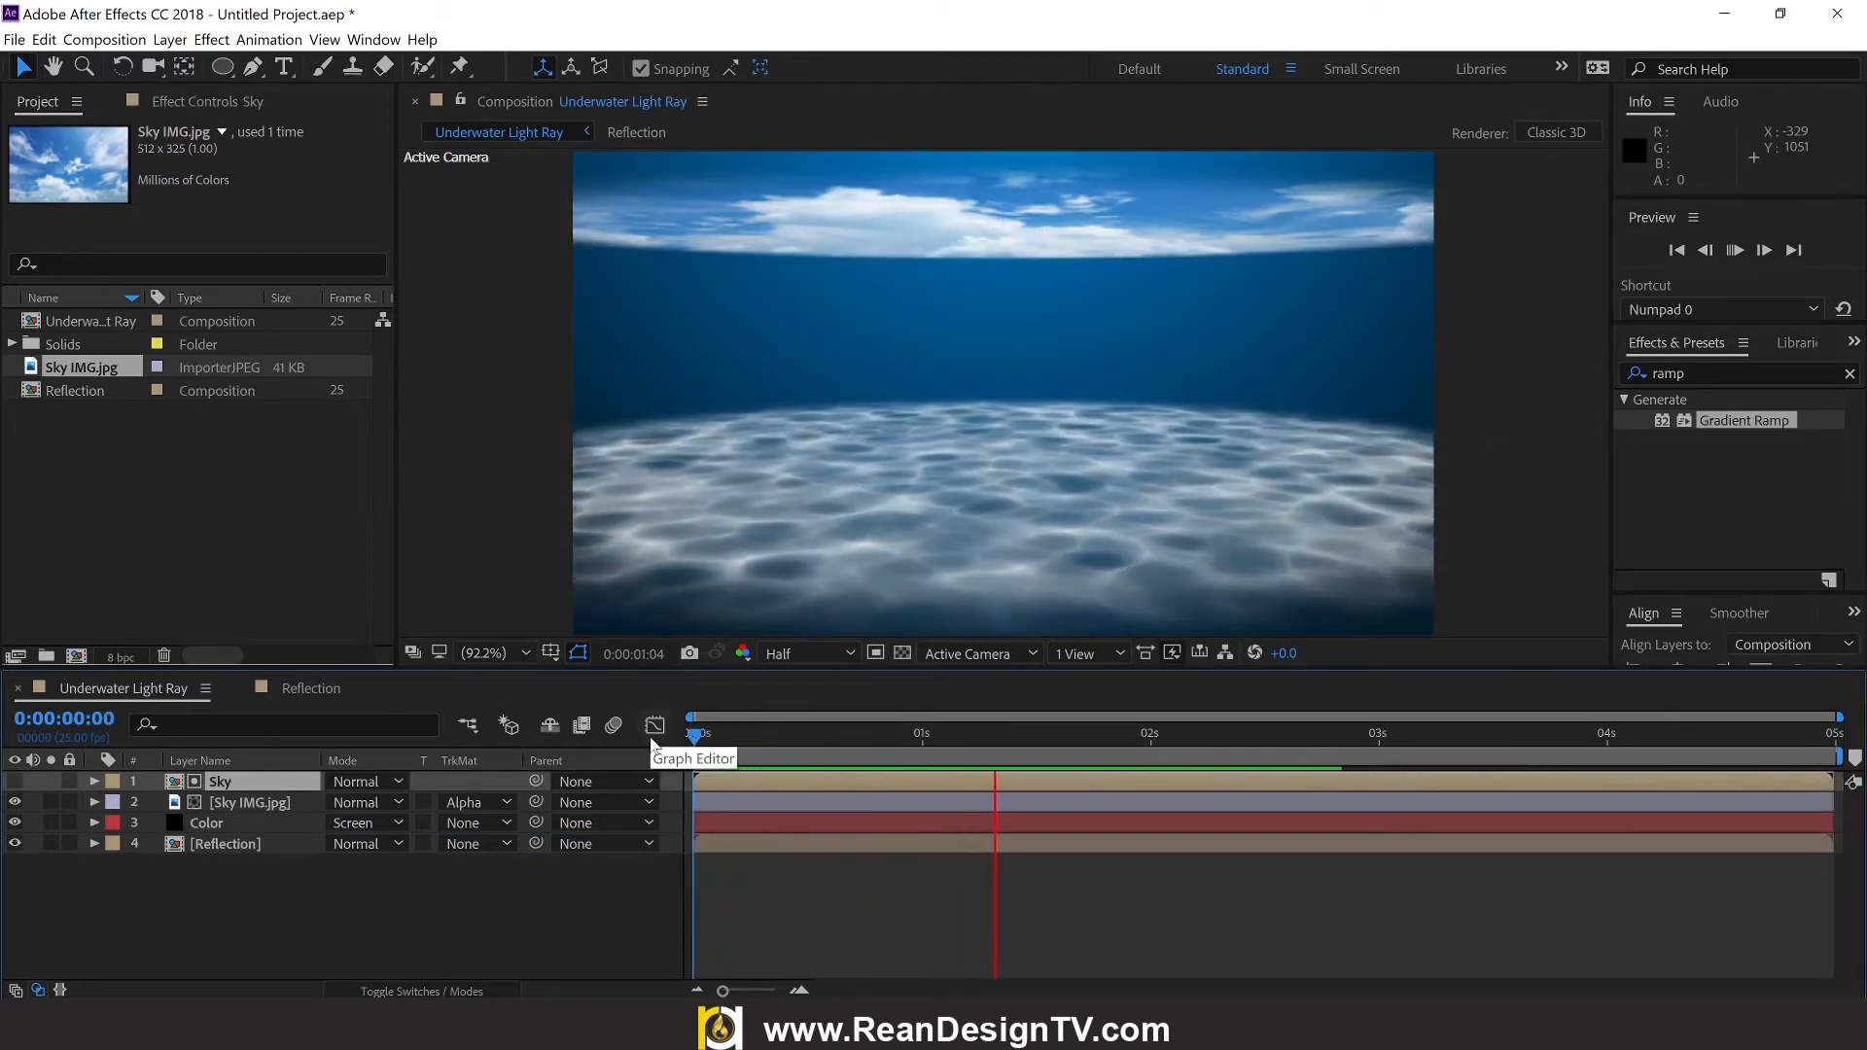
key(space)
Step: Find the CC Glass effect and apply it to the Sky IMG.jpg layer
click(247, 807)
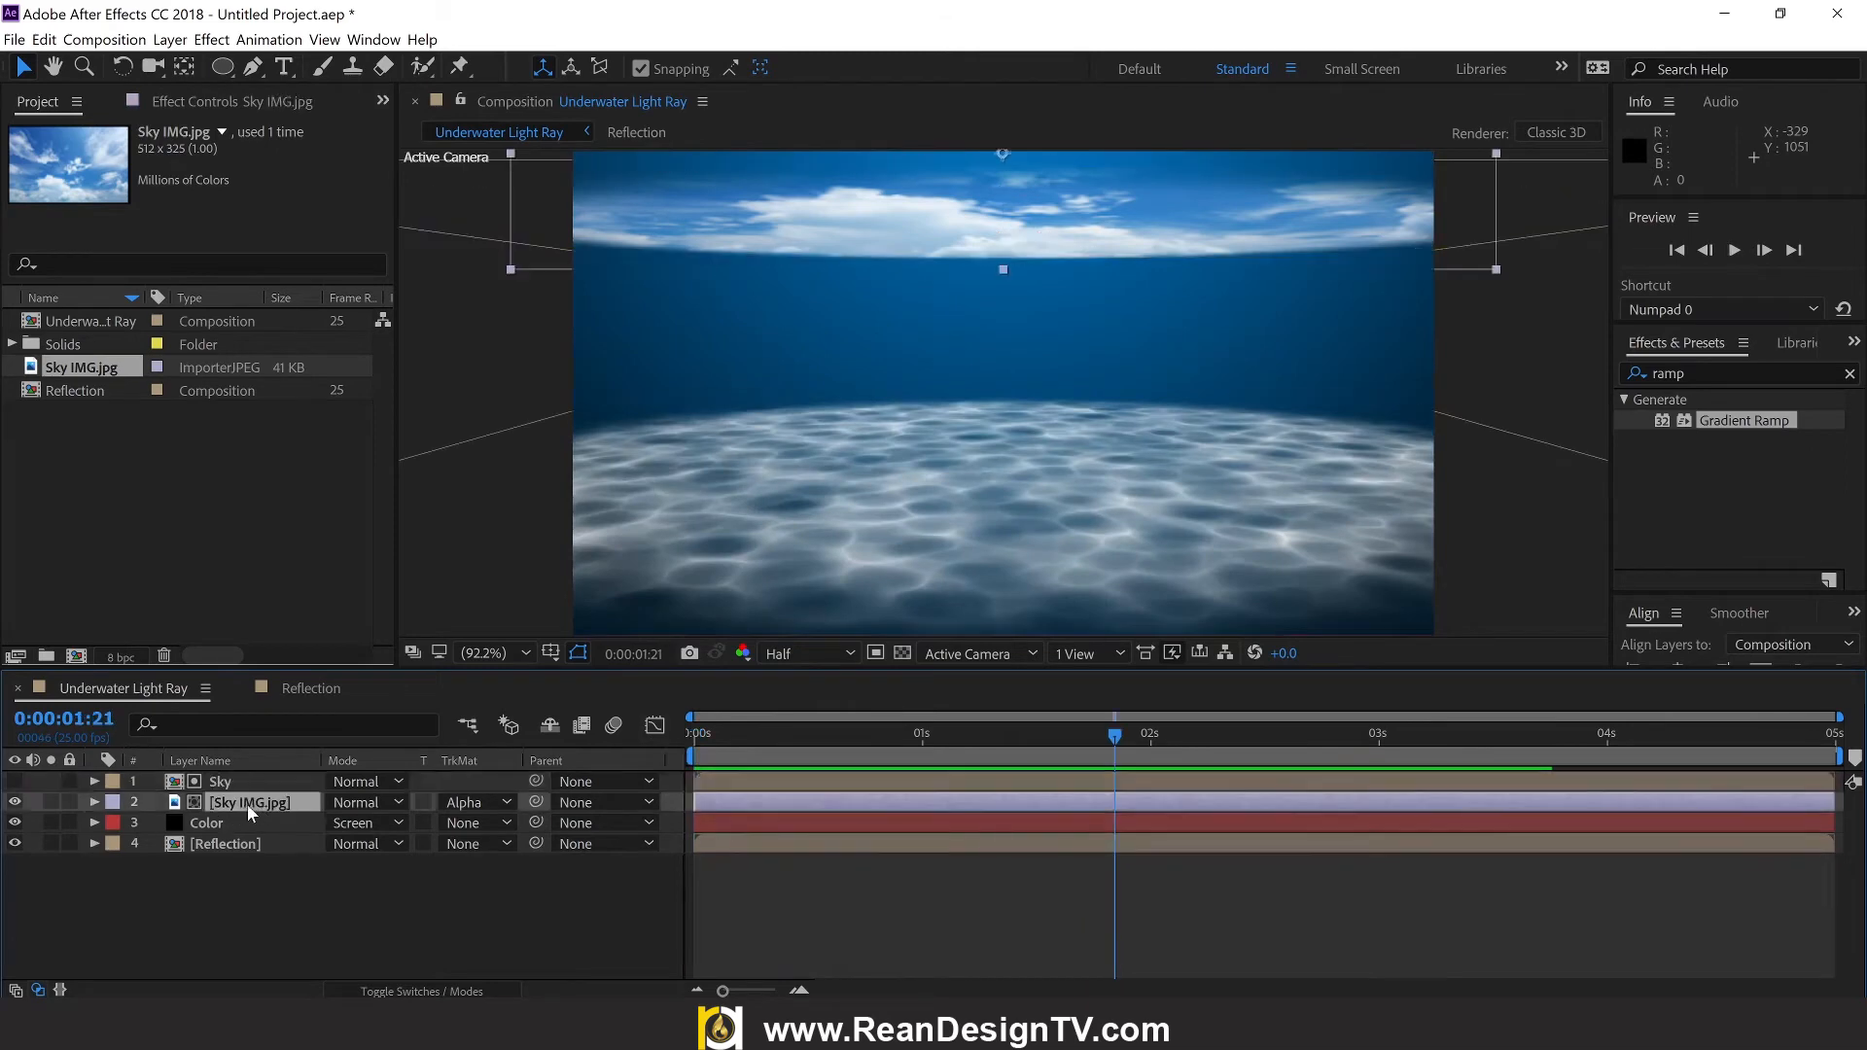
click(243, 782)
click(248, 802)
click(1718, 377)
text(cc)
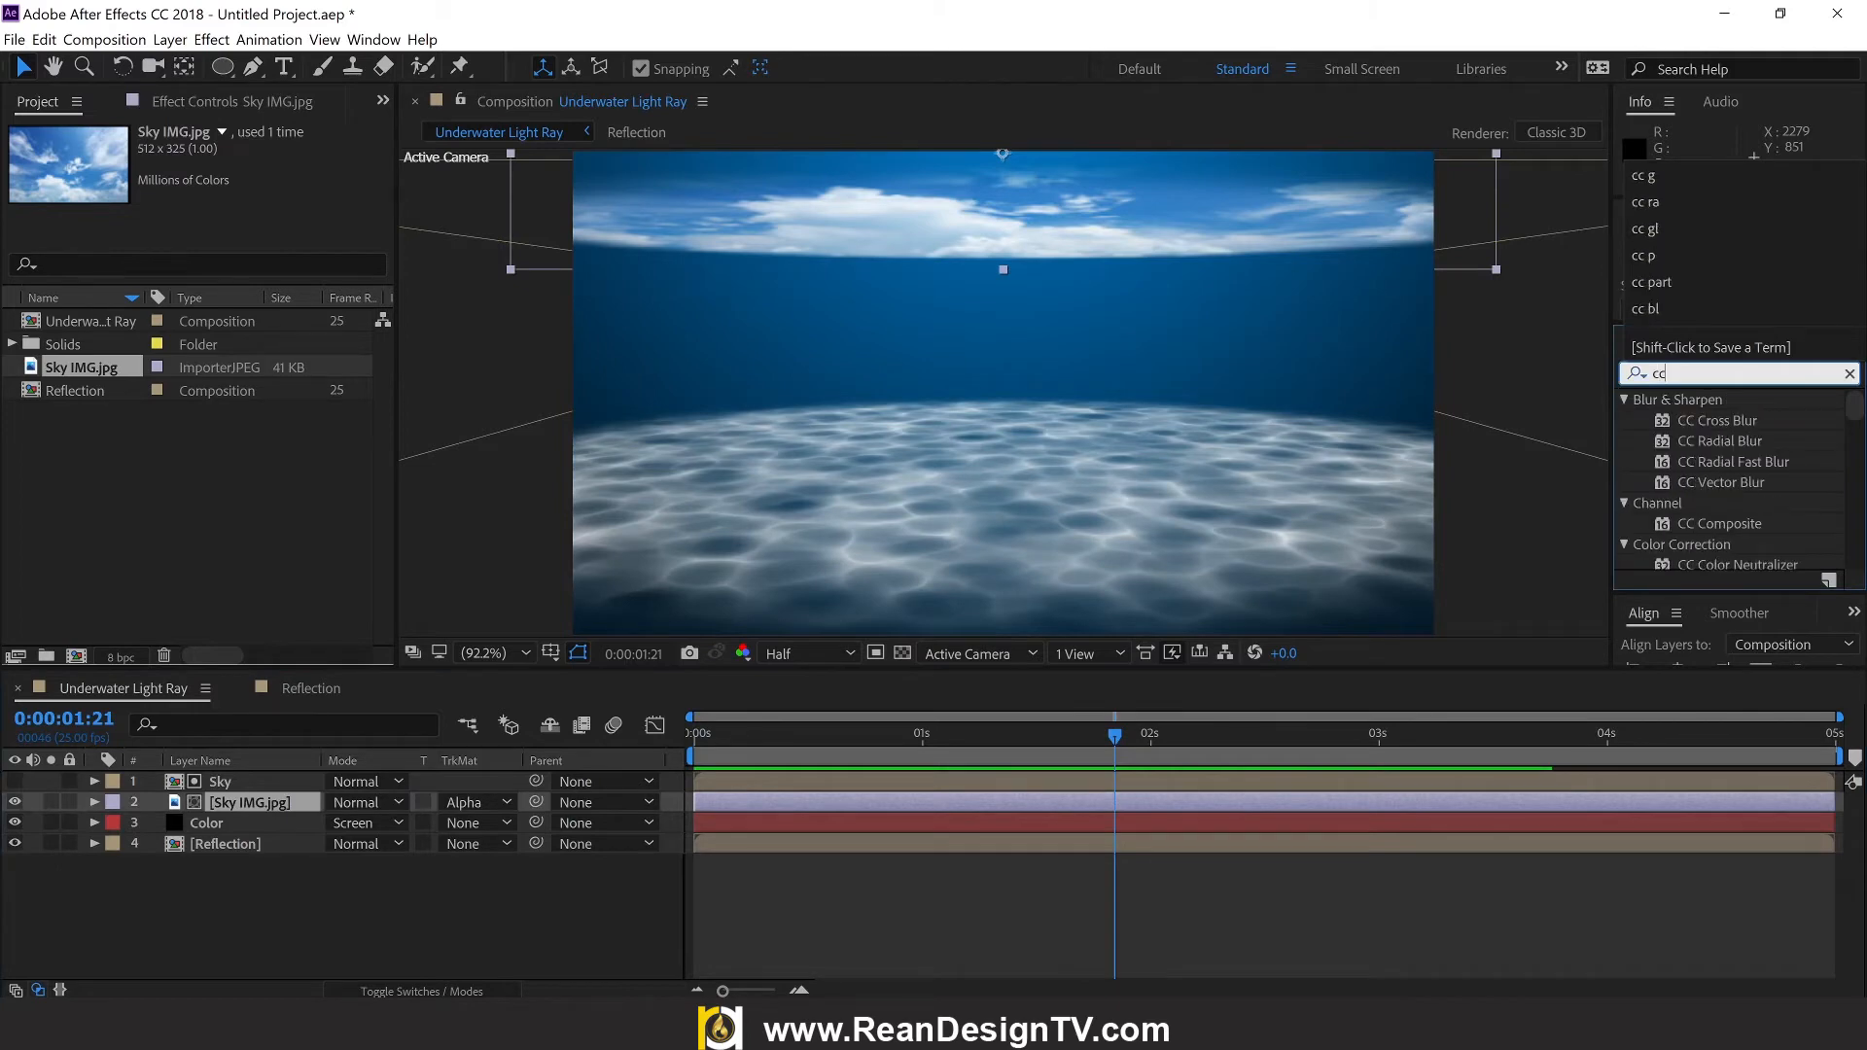
text( gl)
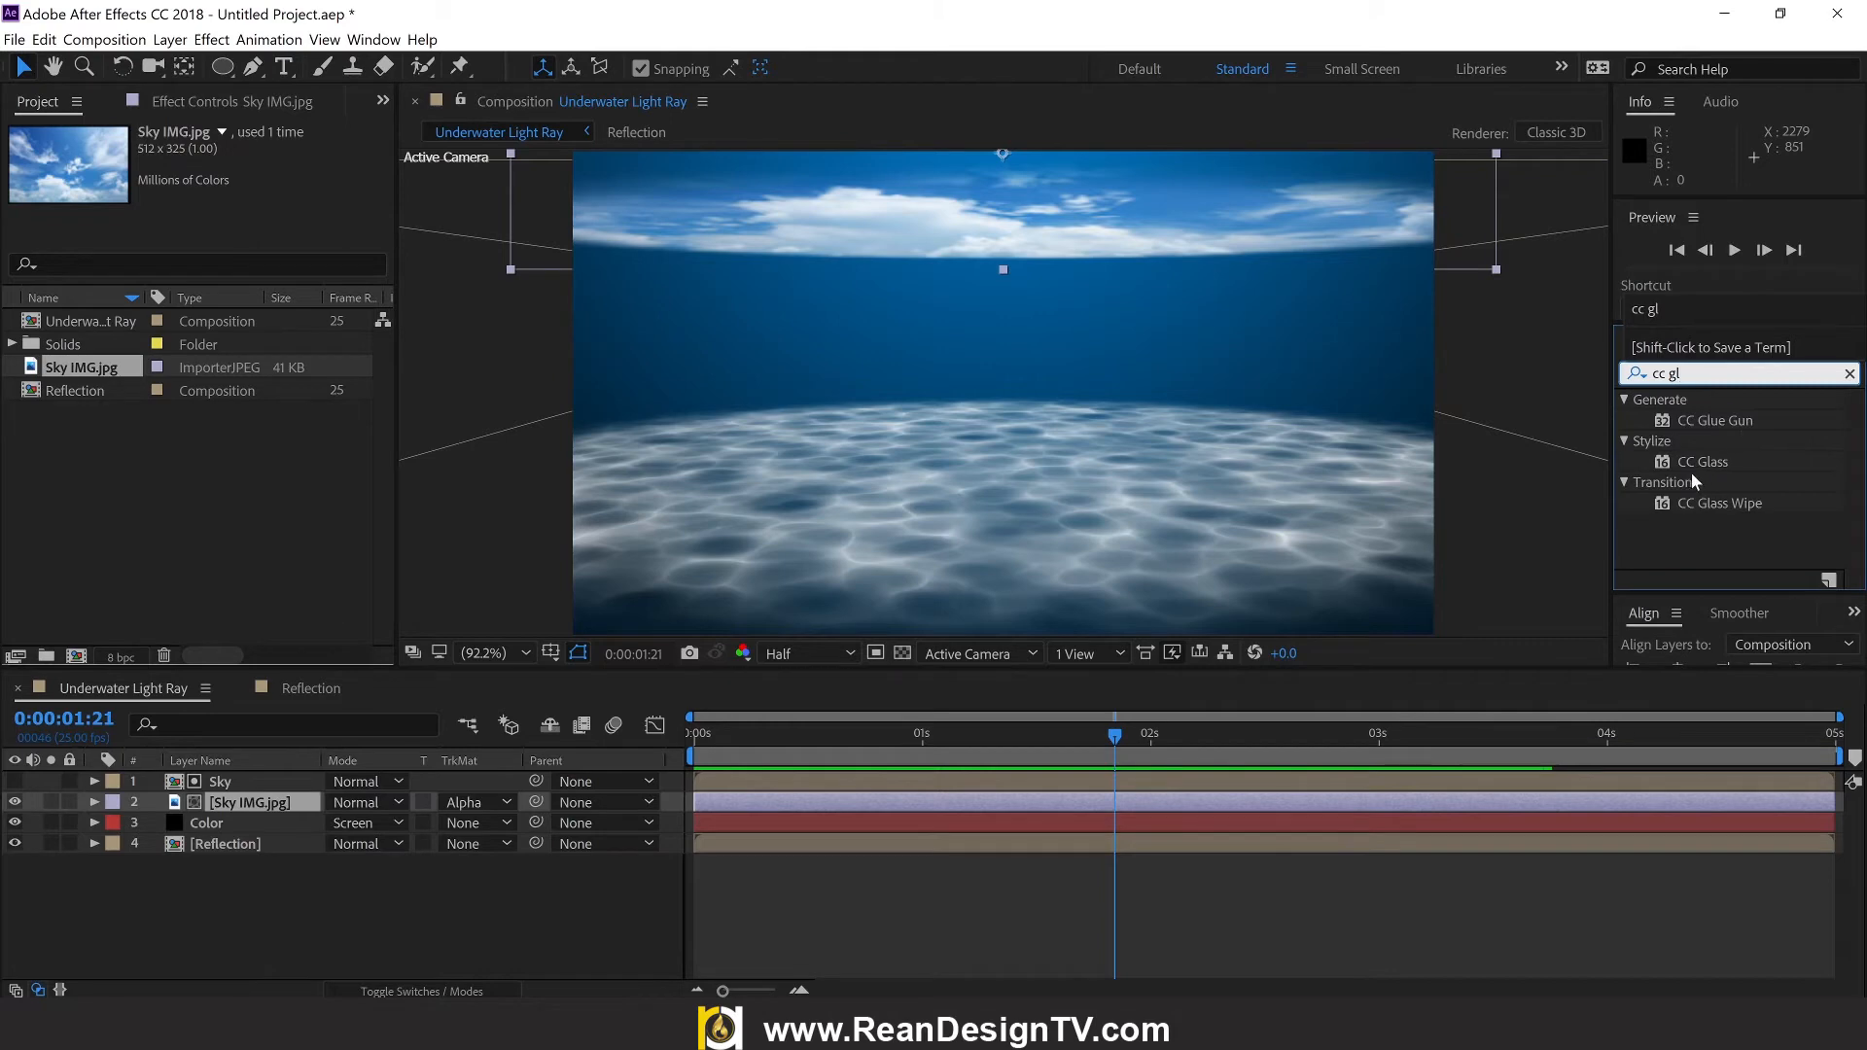
click(1697, 470)
click(1713, 463)
drag(1718, 459, 260, 812)
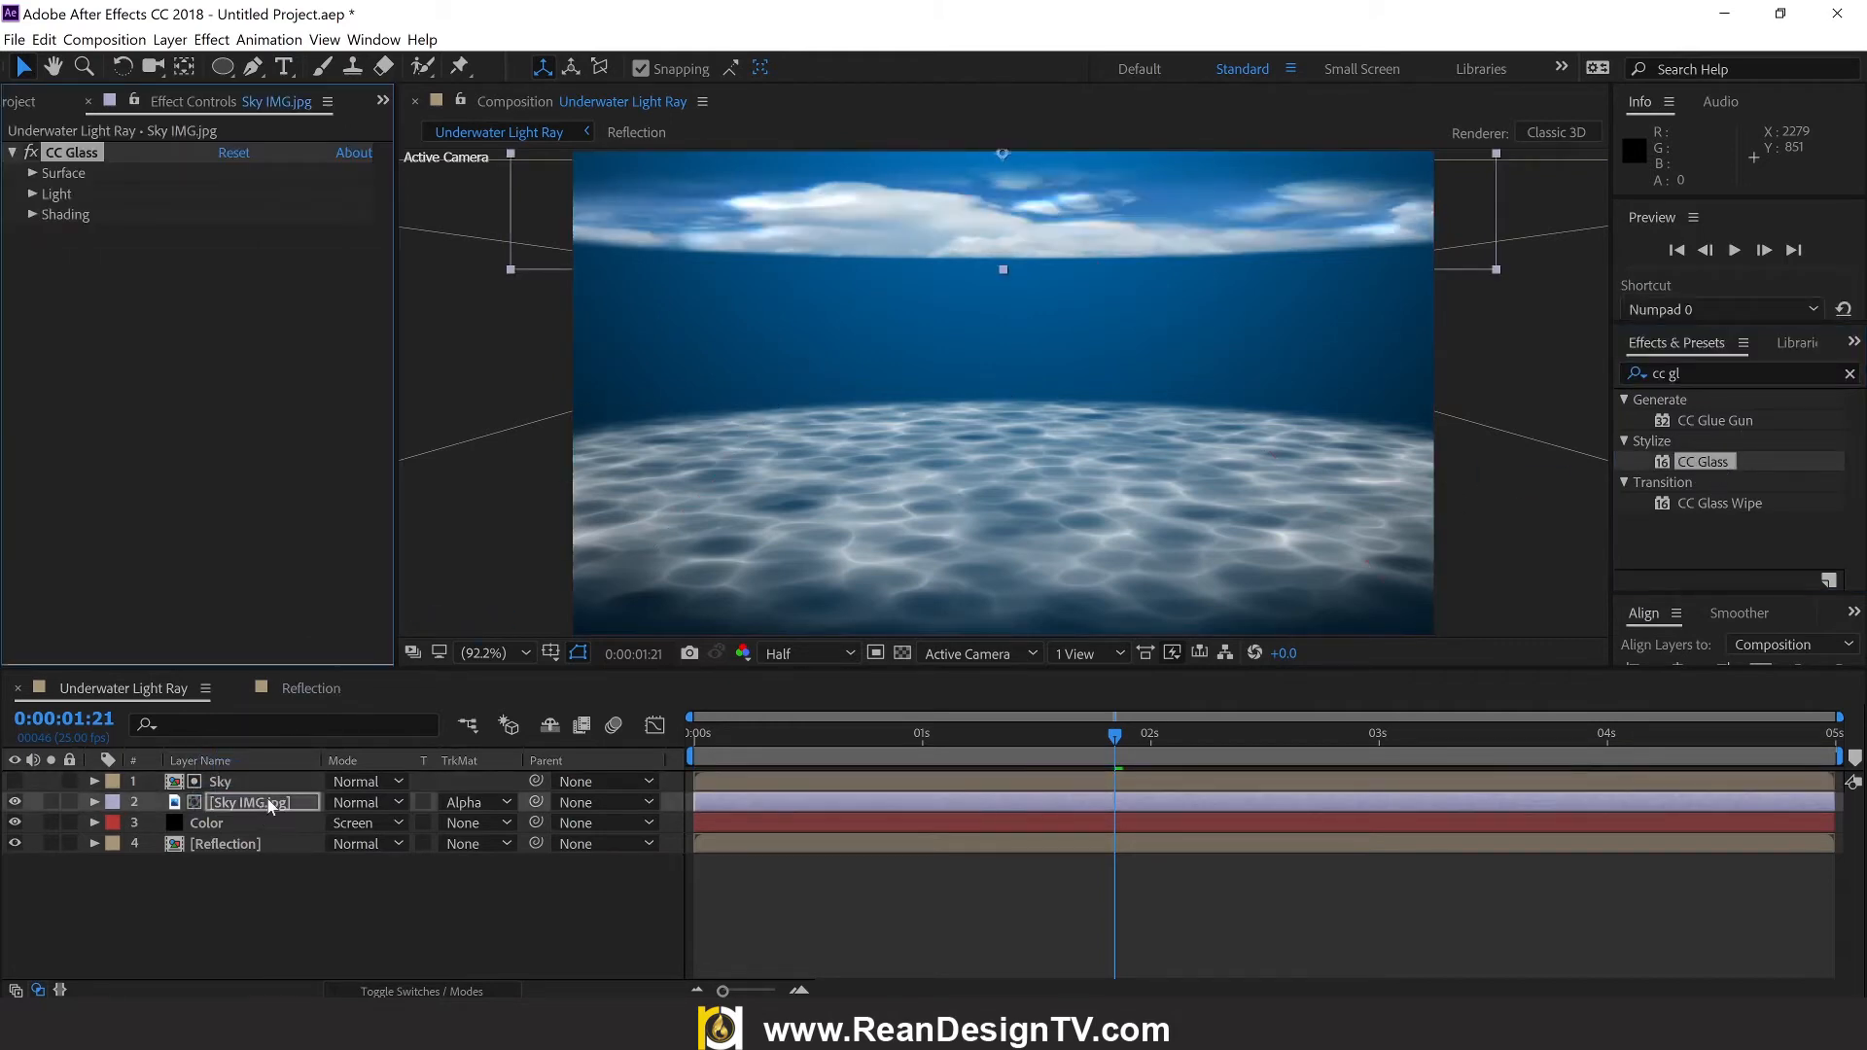
Step: Set the CC Glass surface Bump Map to the Sky layer
click(32, 173)
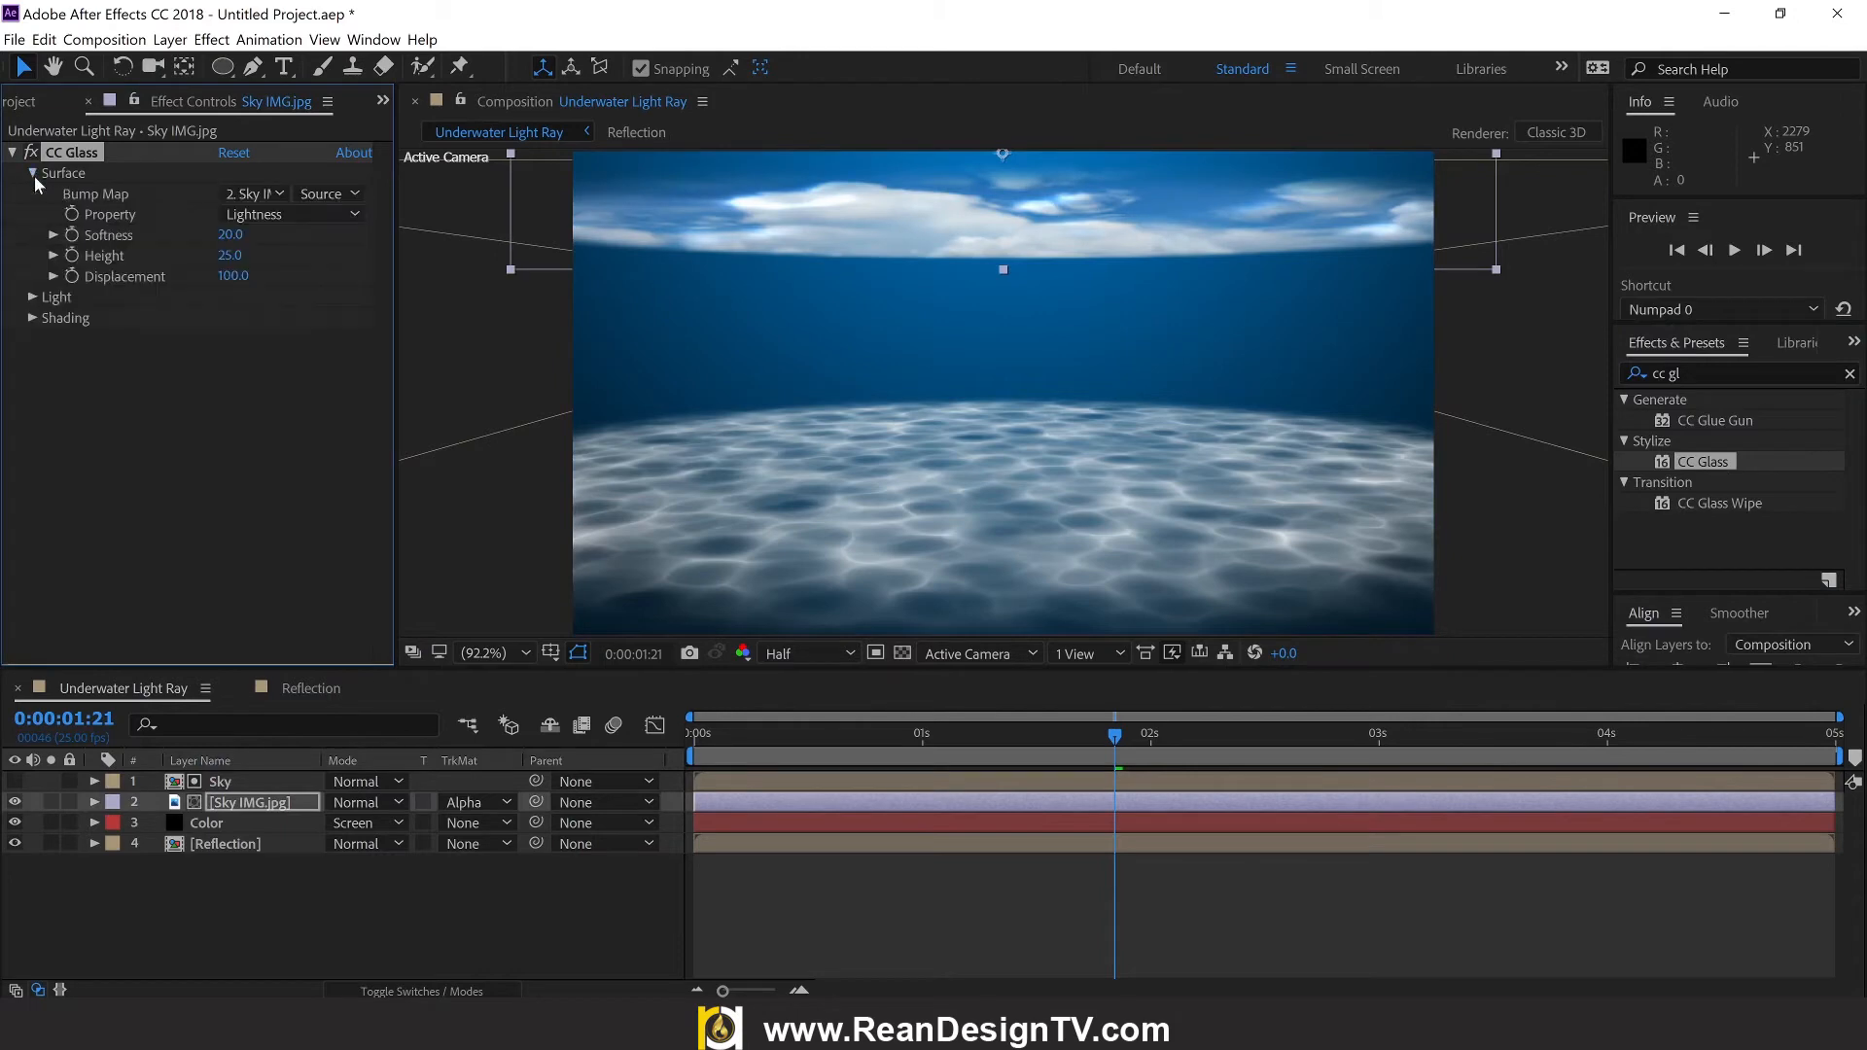
click(255, 195)
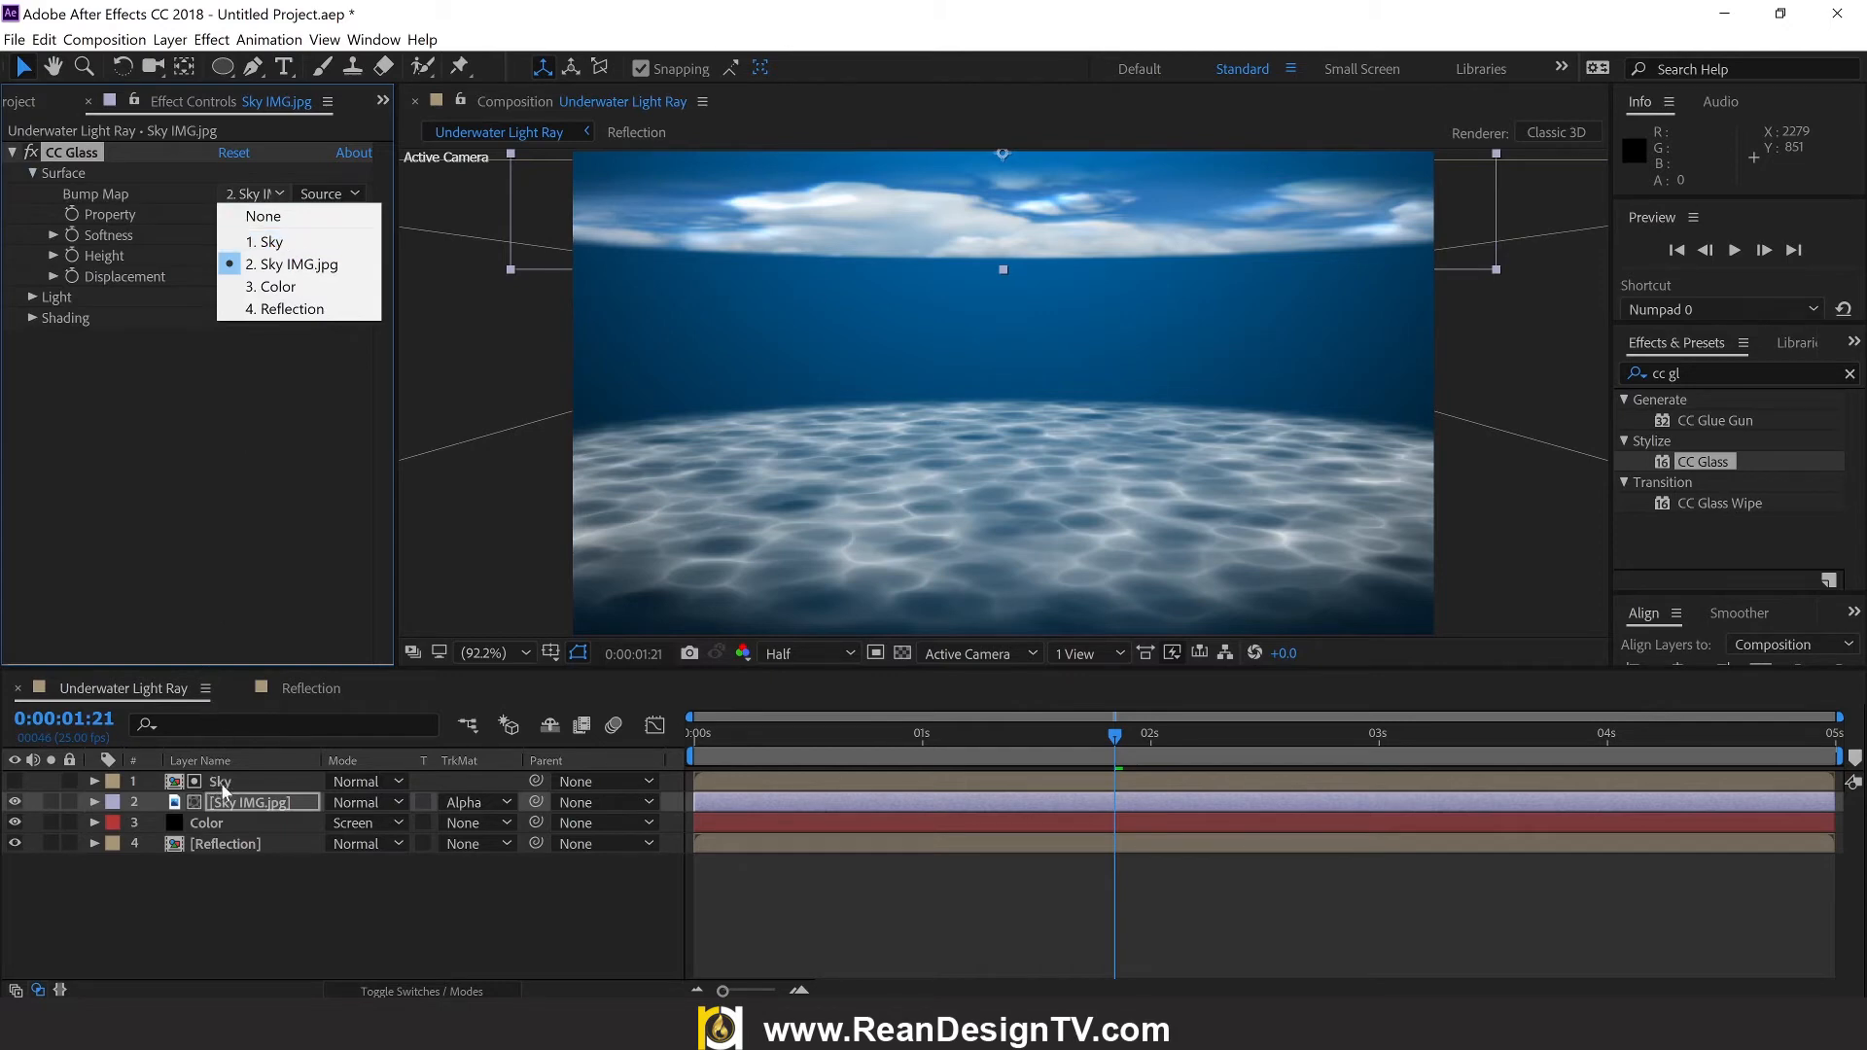
click(276, 241)
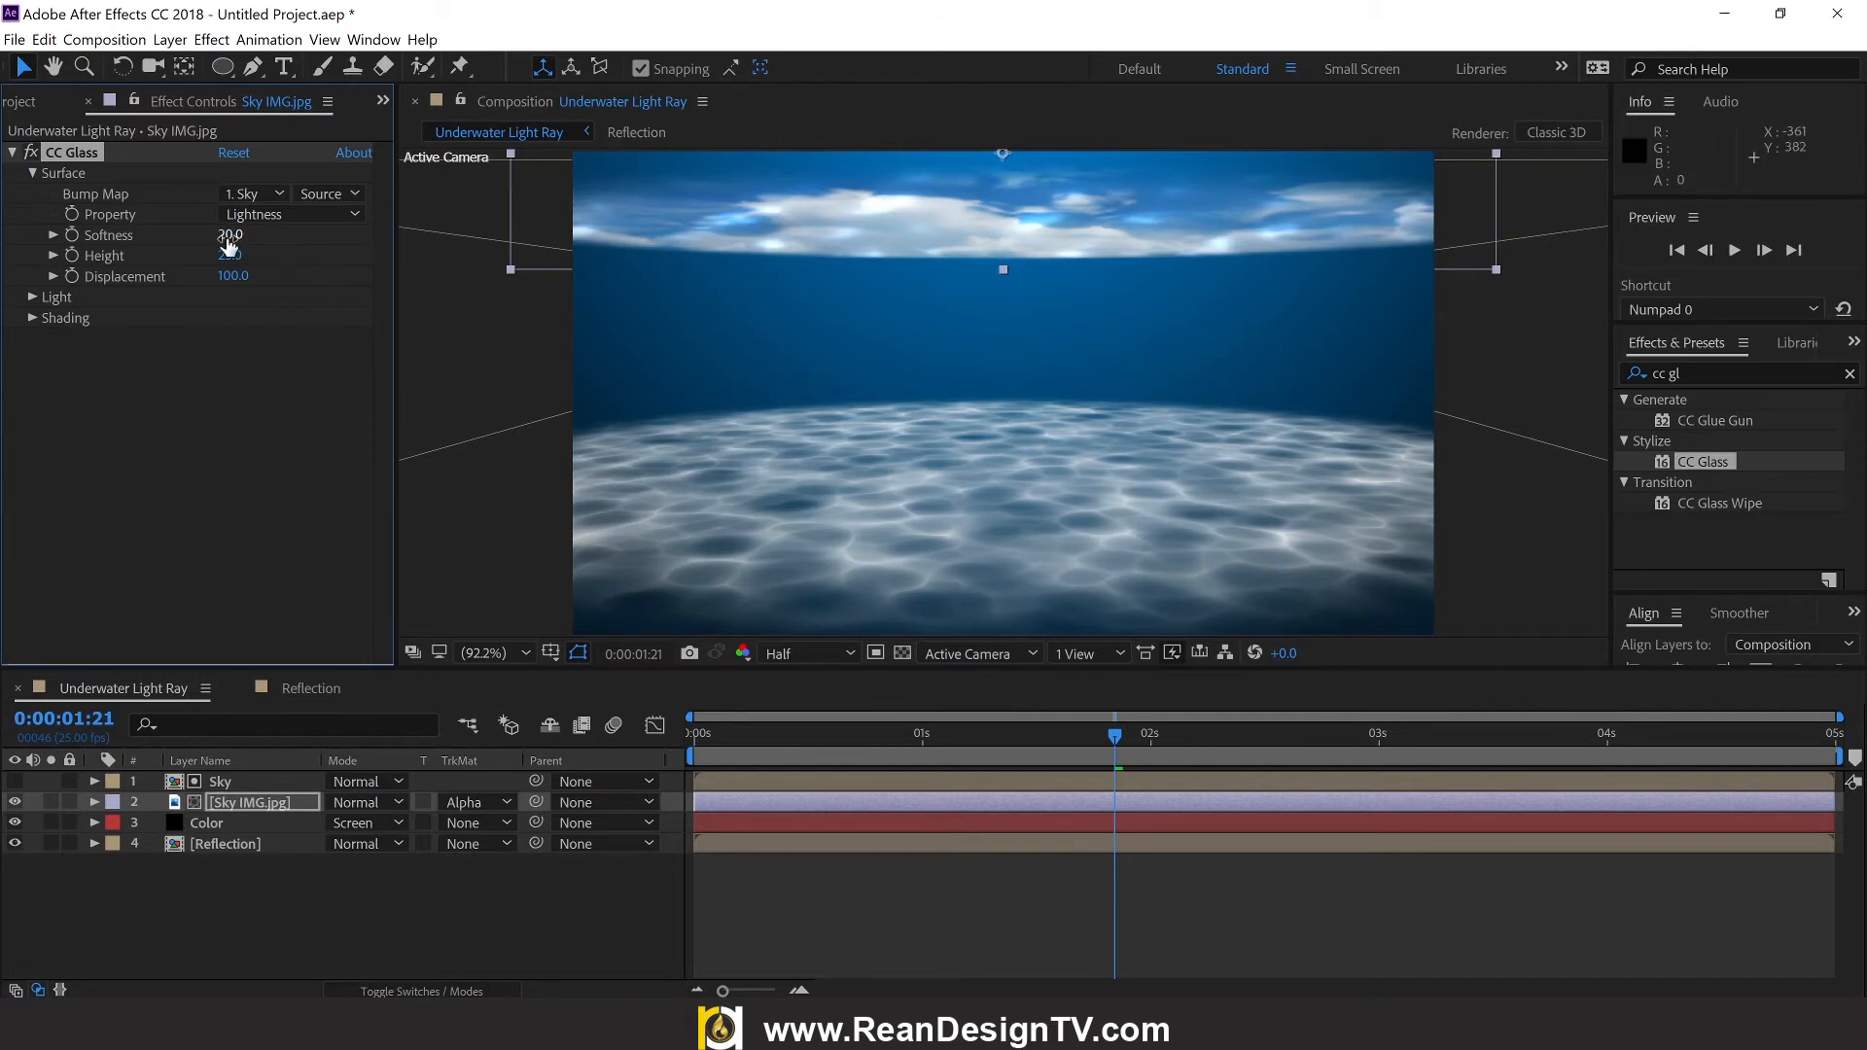
Step: Set the CC Glass surface to Softness 5.4, Height -24 and Displacement 500
drag(260, 239, 875, 337)
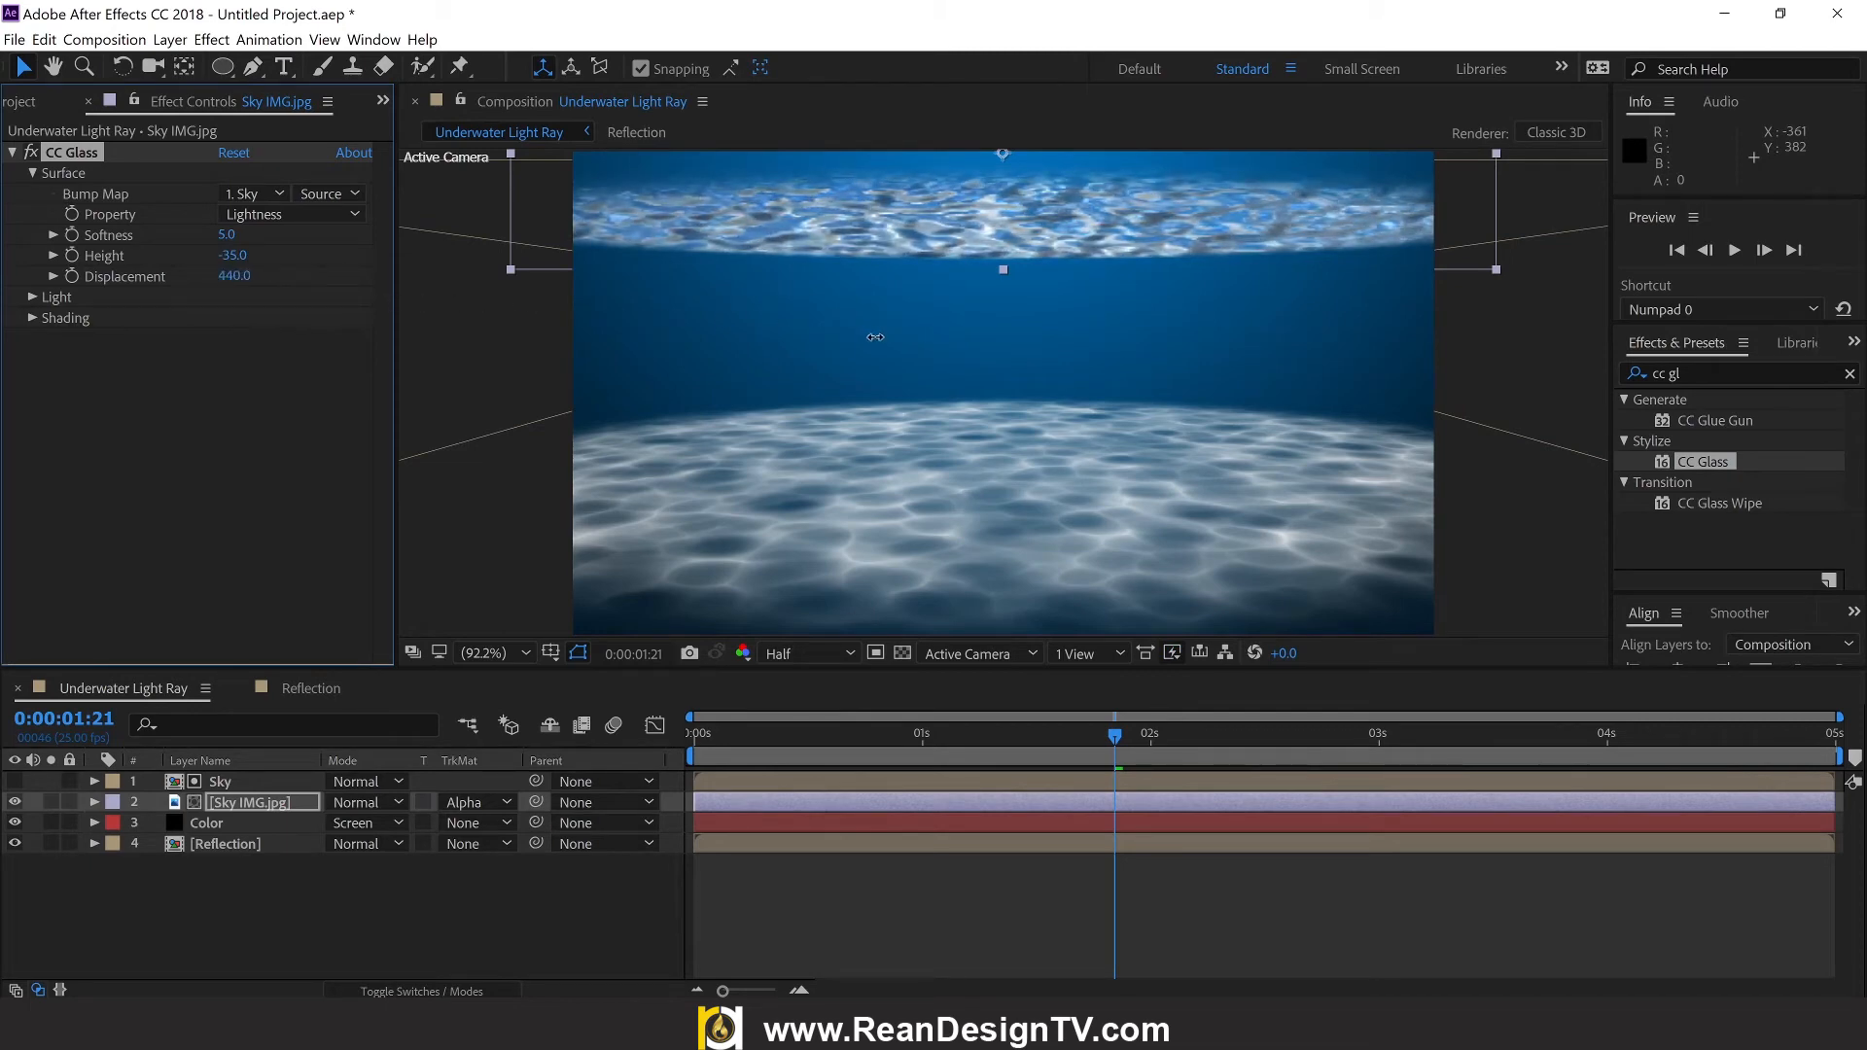
drag(233, 256, 201, 238)
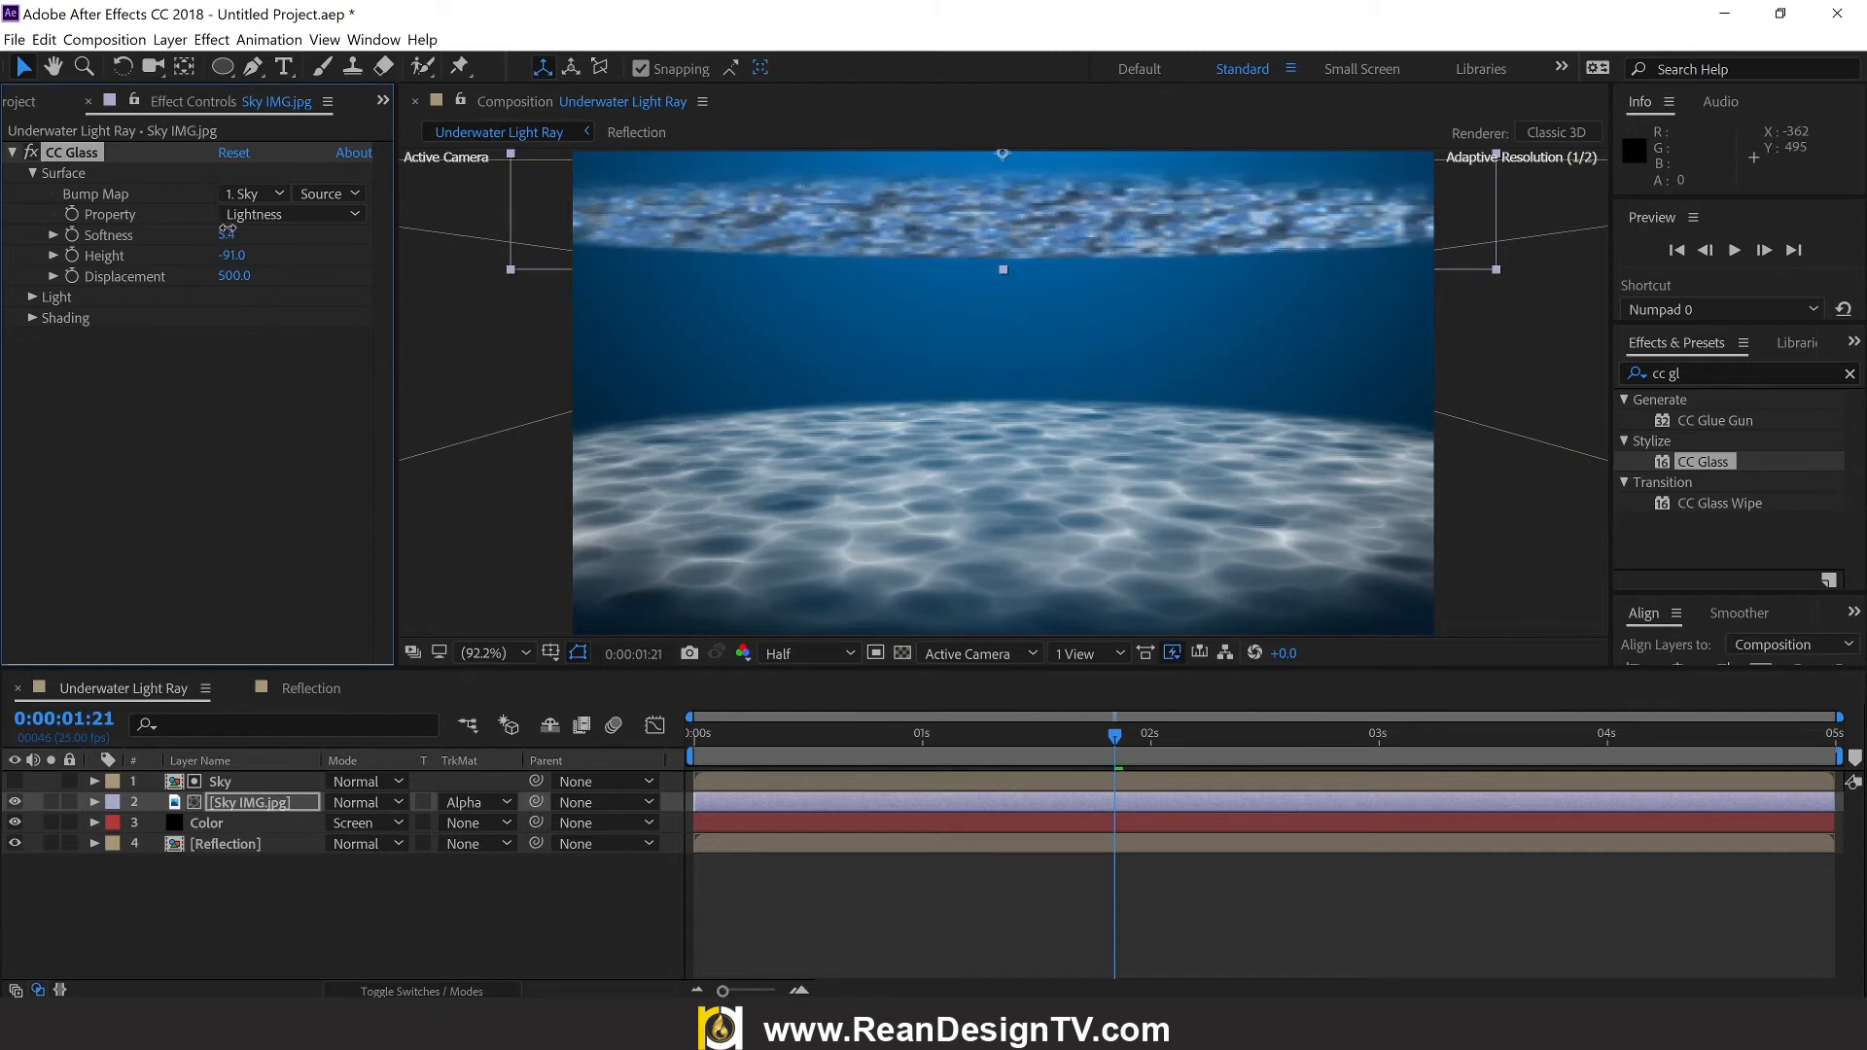
drag(230, 257, 320, 255)
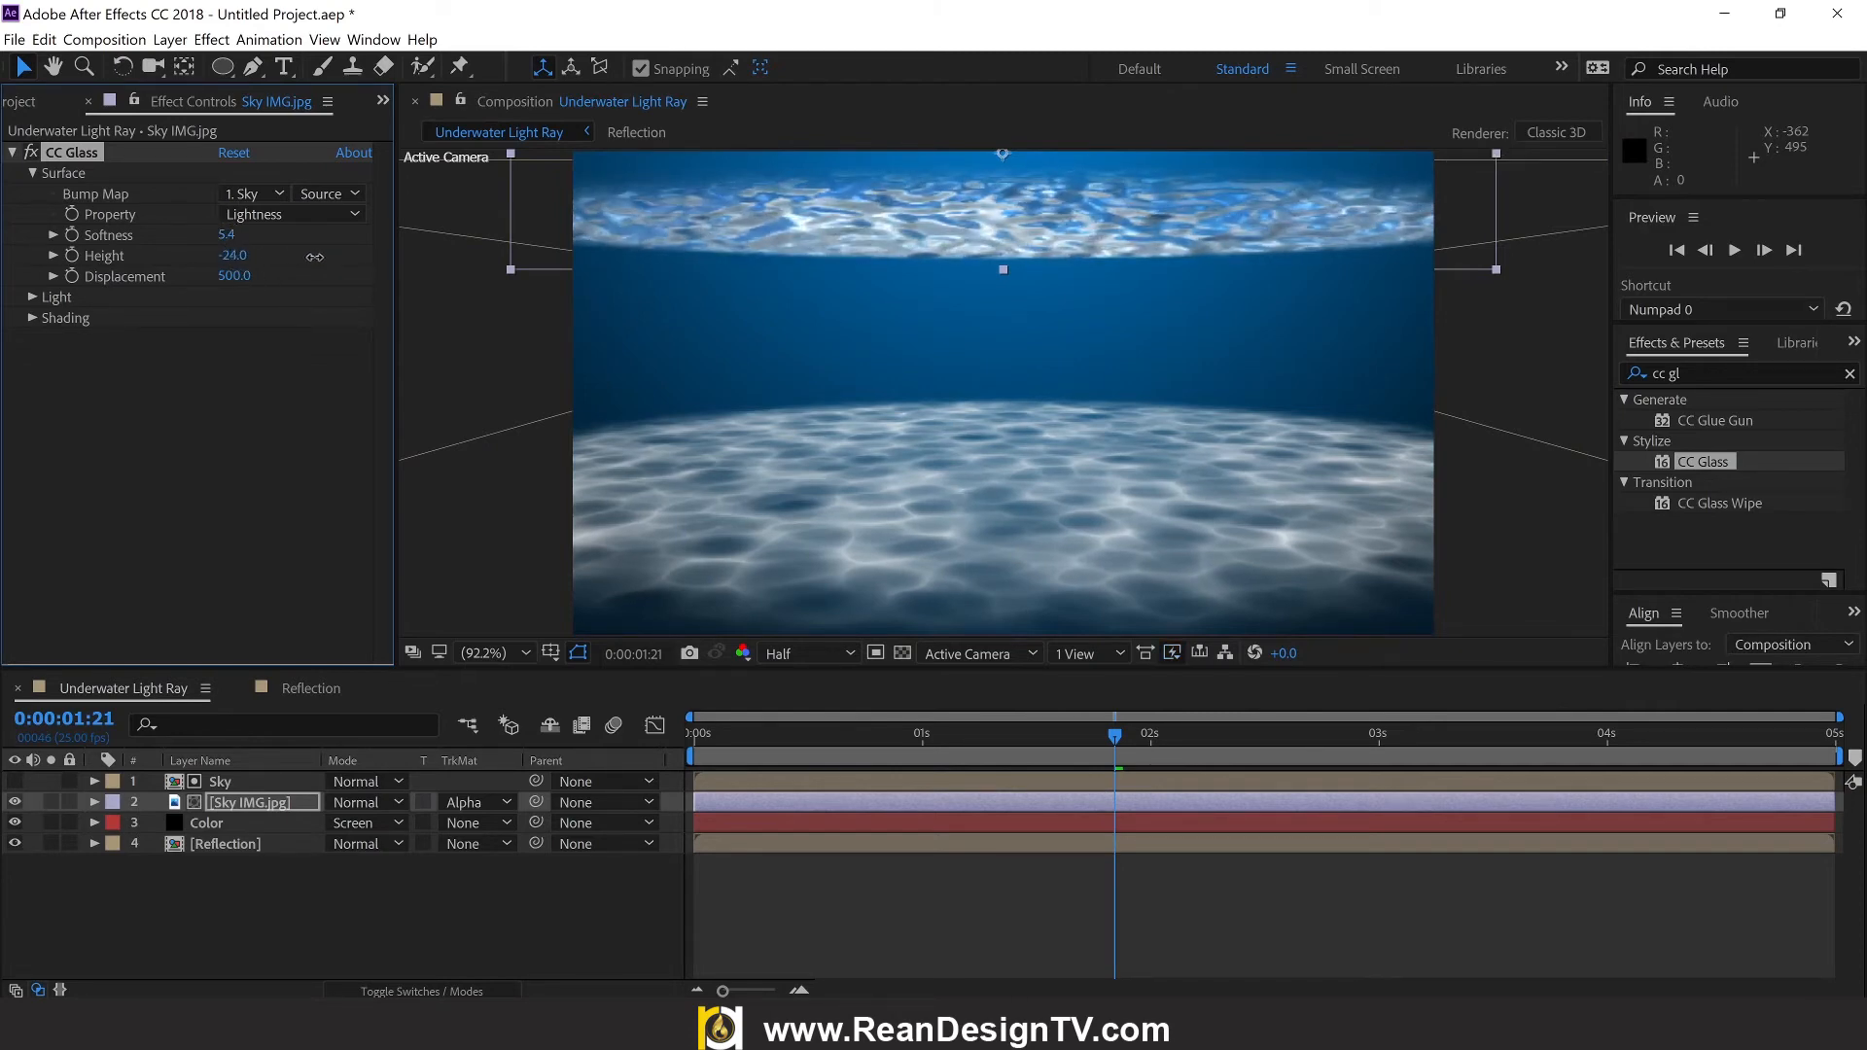
Step: Check several frames and play the composition to review the rippling glass distortion on the sky surface
click(1013, 731)
click(858, 735)
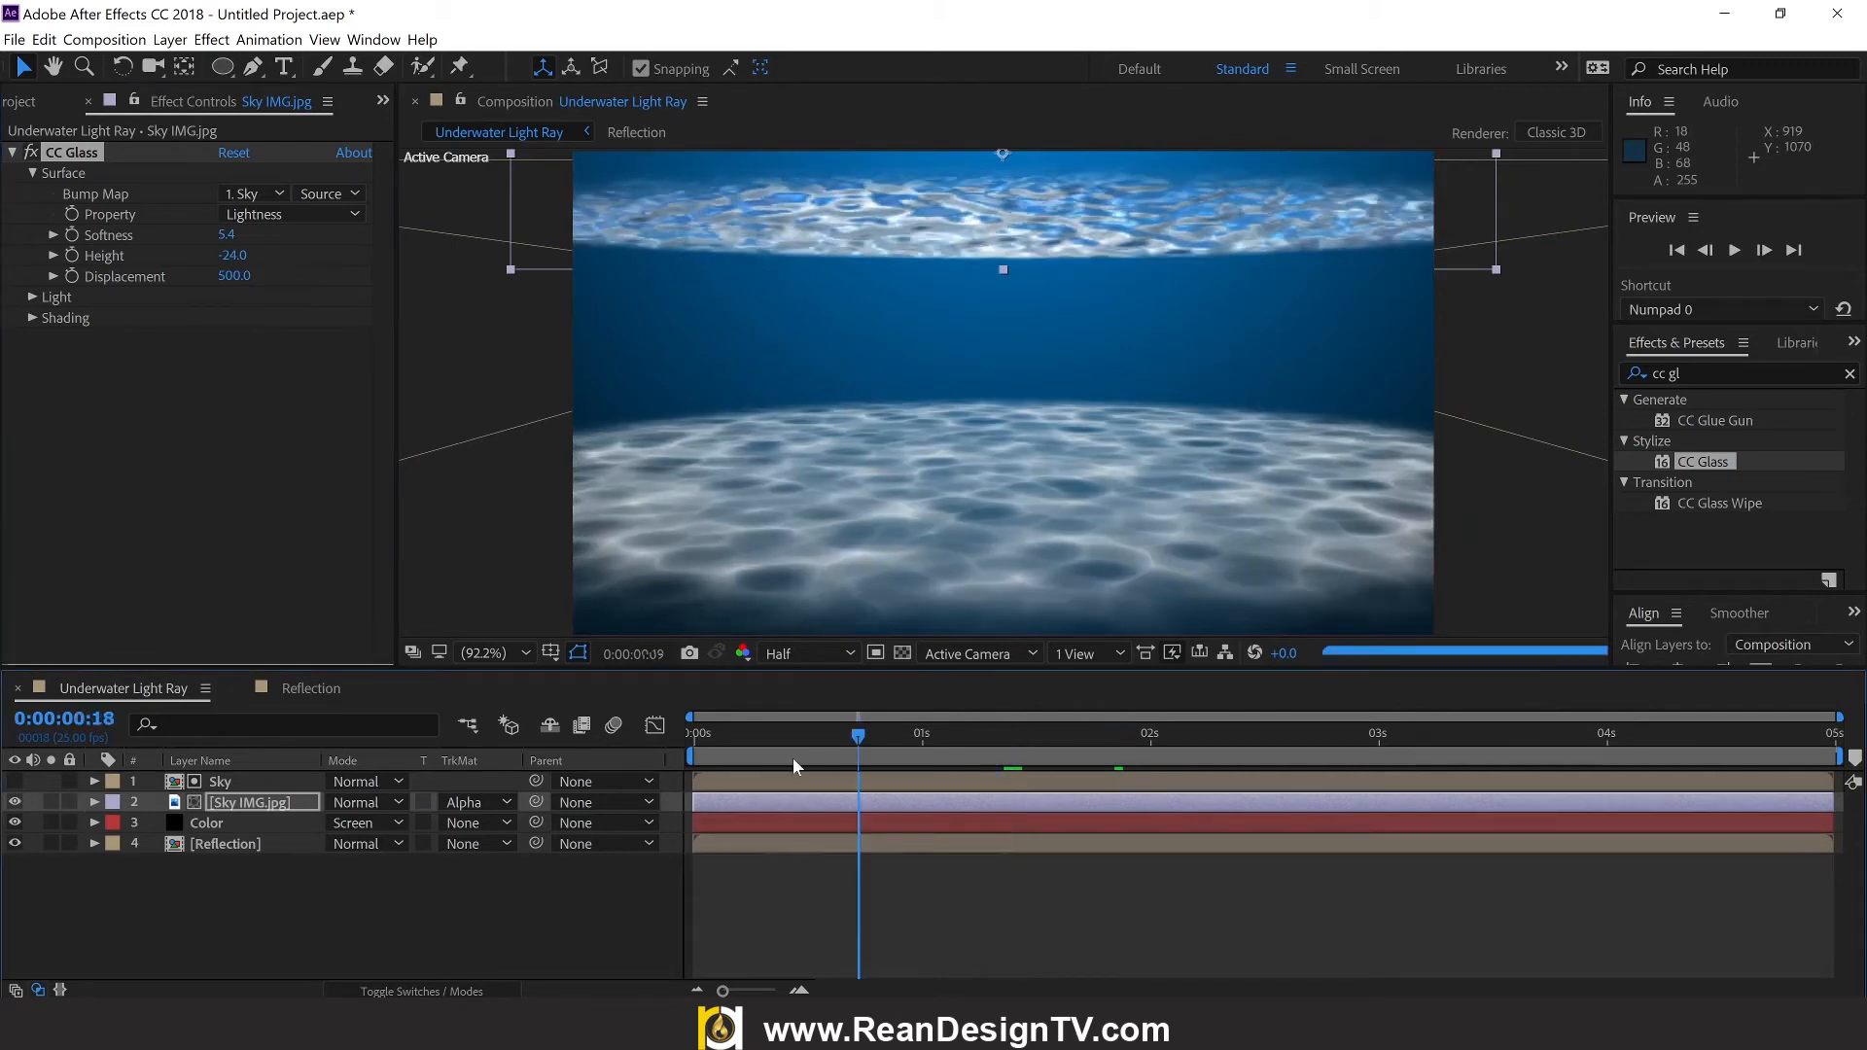
key(space)
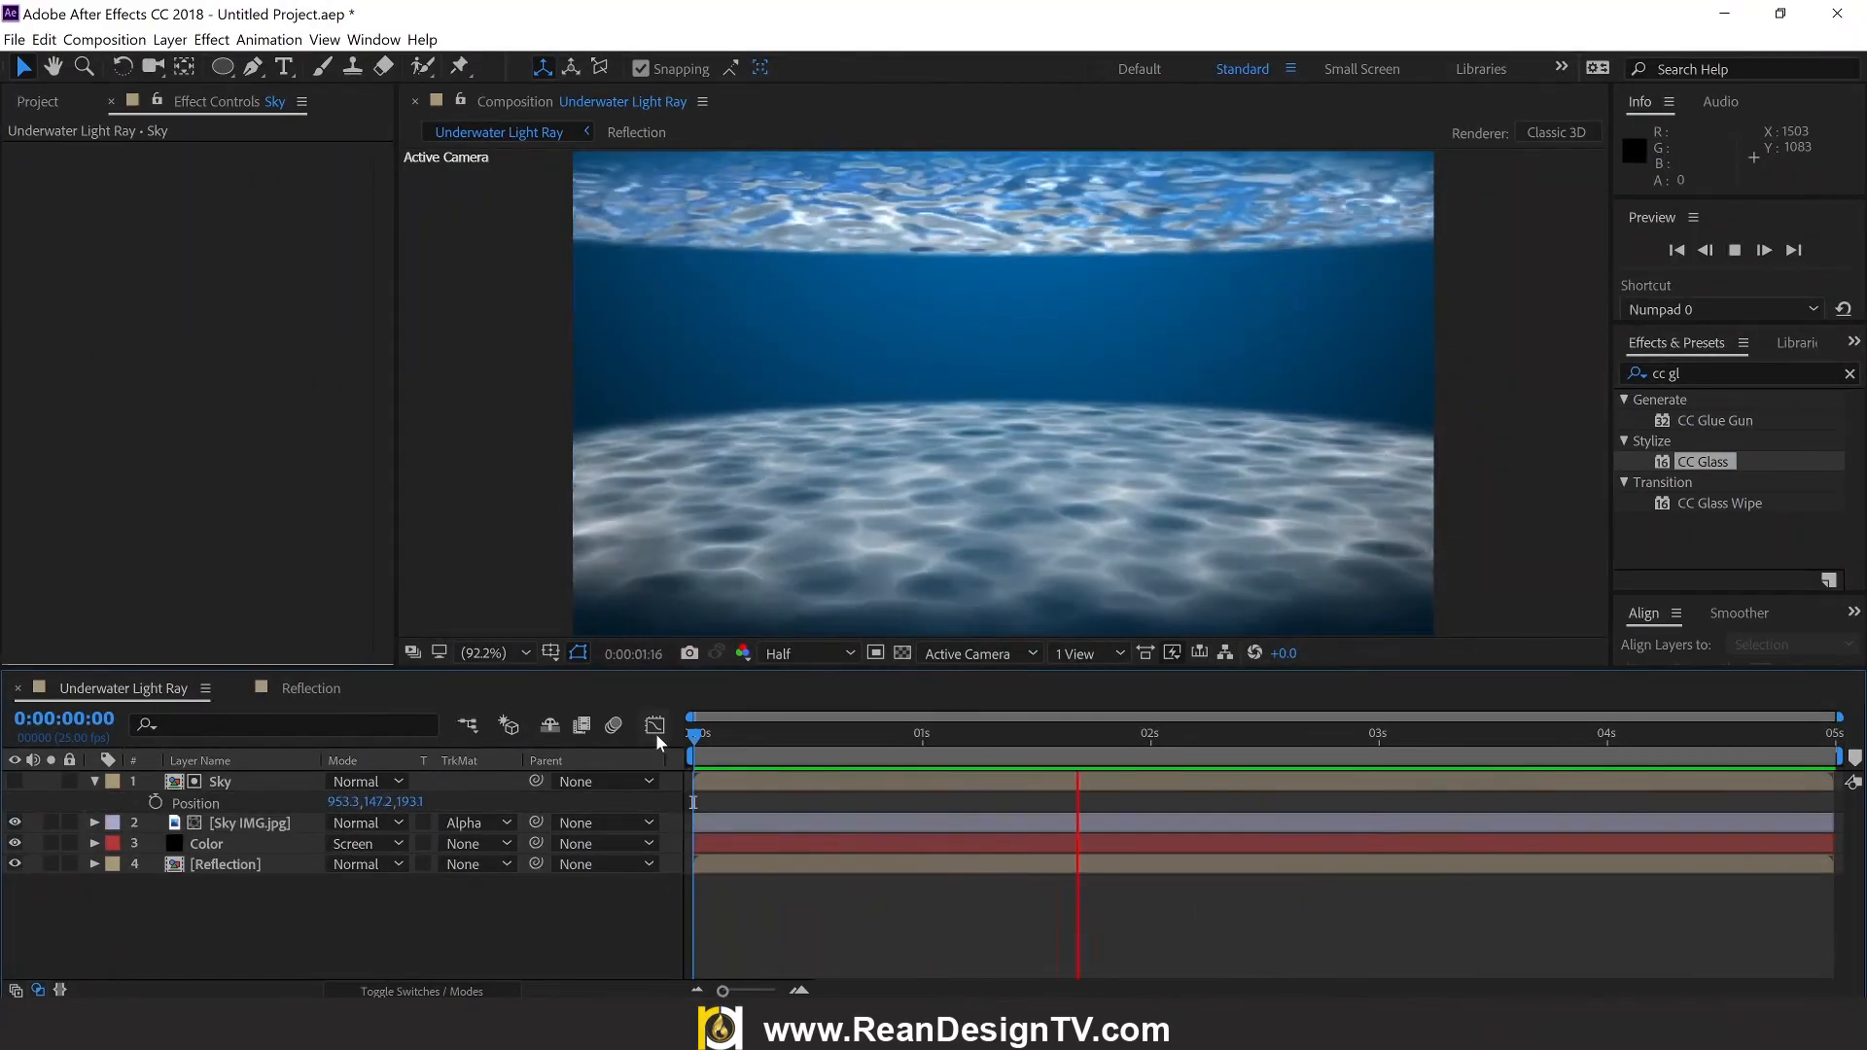
key(space)
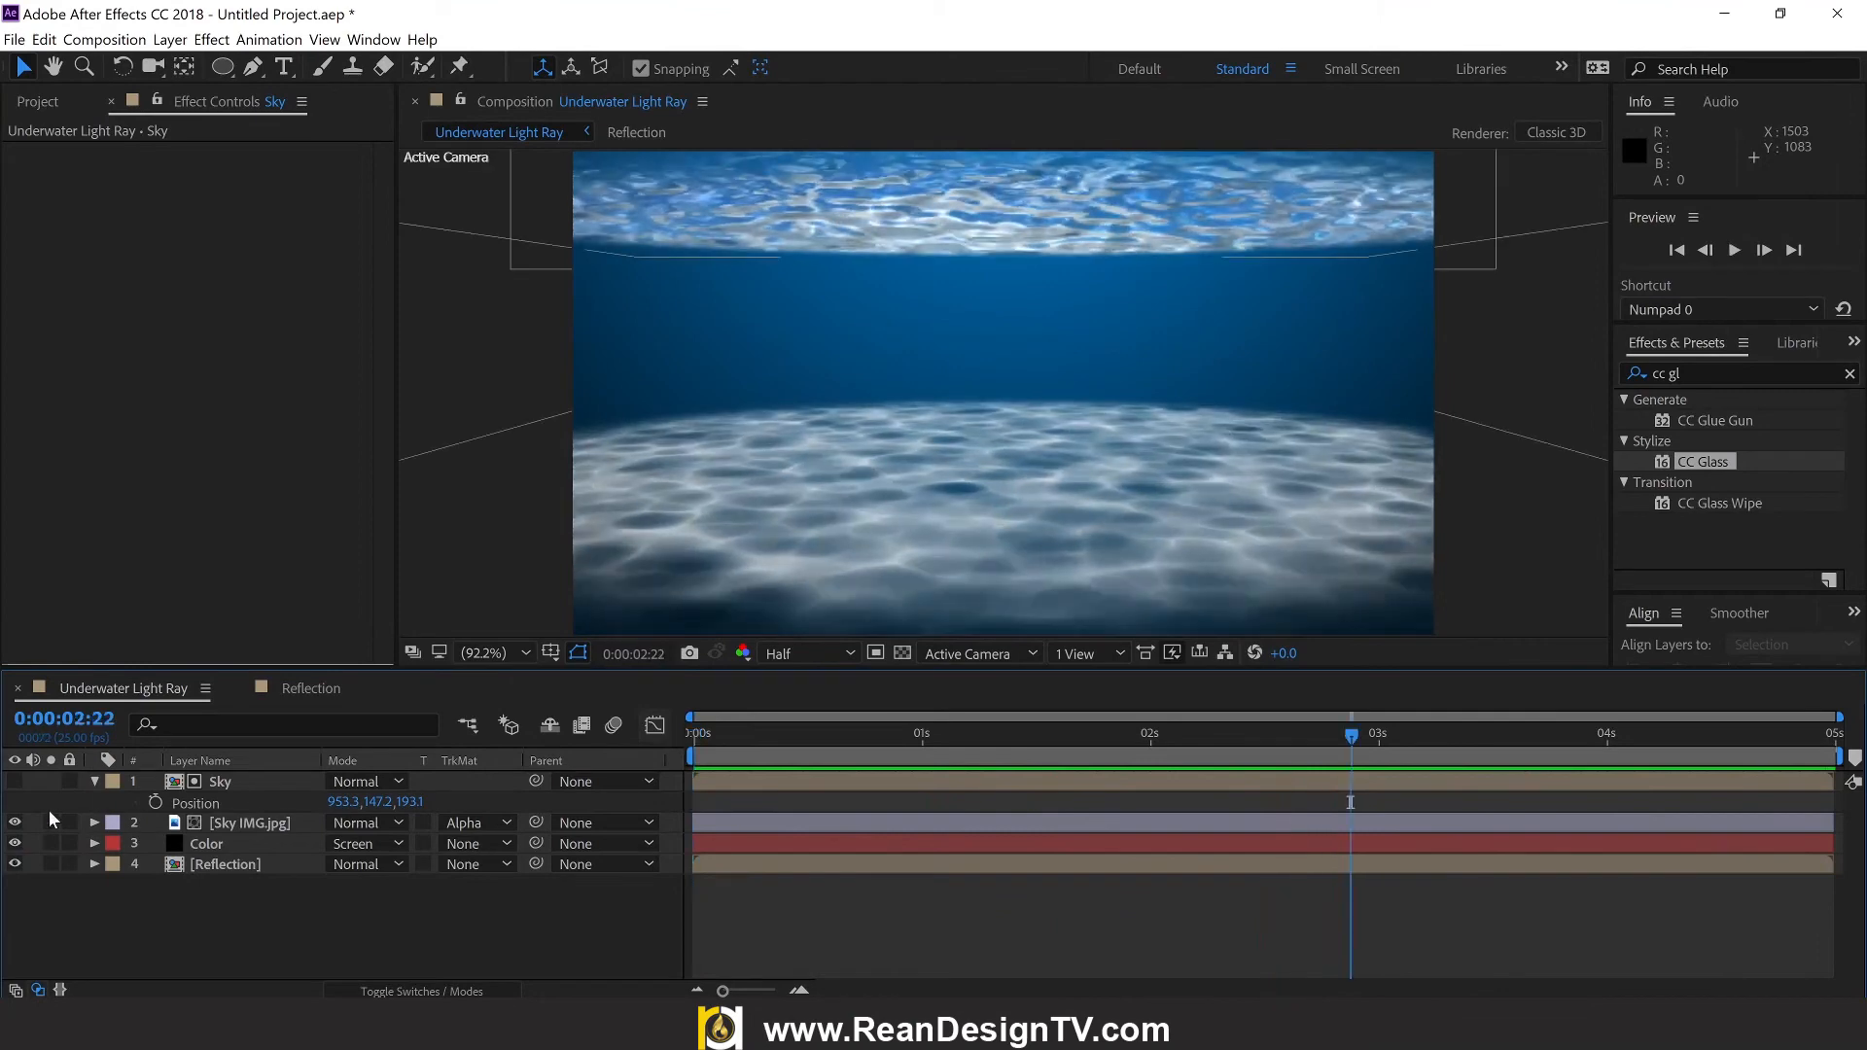
Step: Duplicate the Sky layer and make the copy visible
click(95, 782)
click(223, 789)
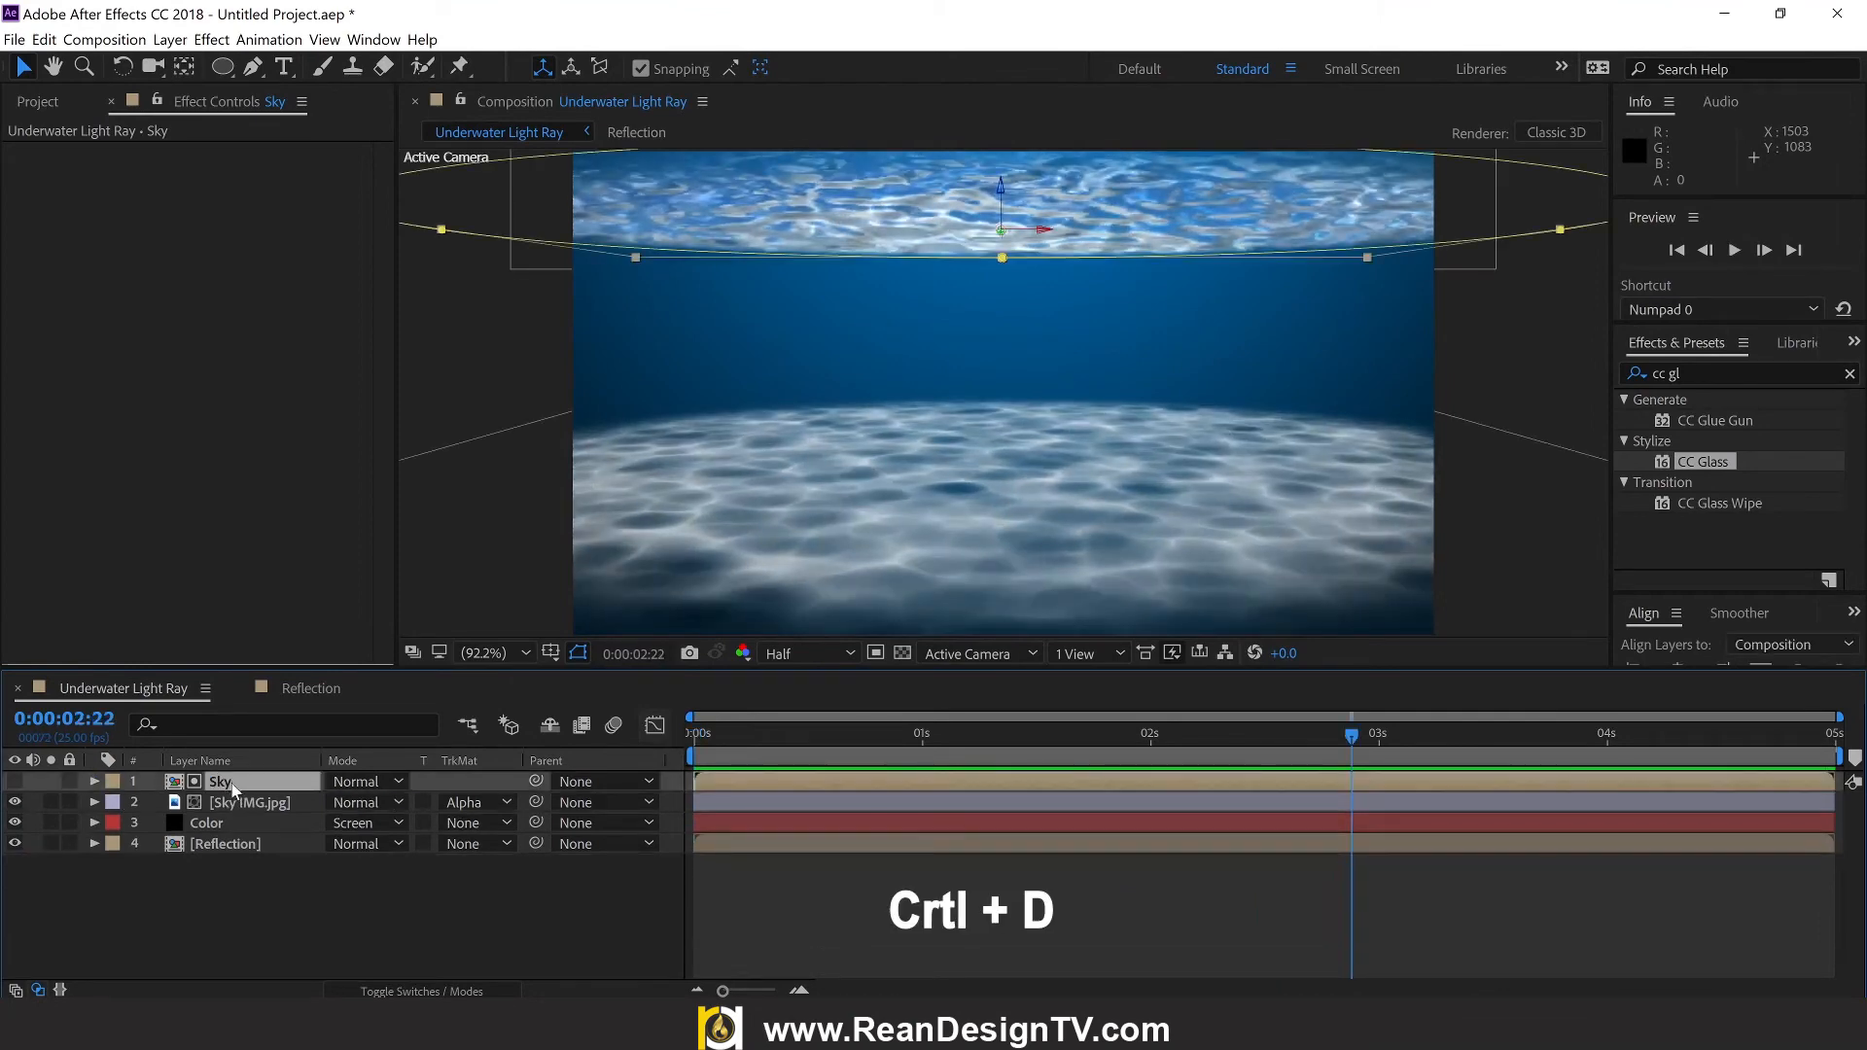
click(245, 799)
click(237, 785)
key(ctrl+d)
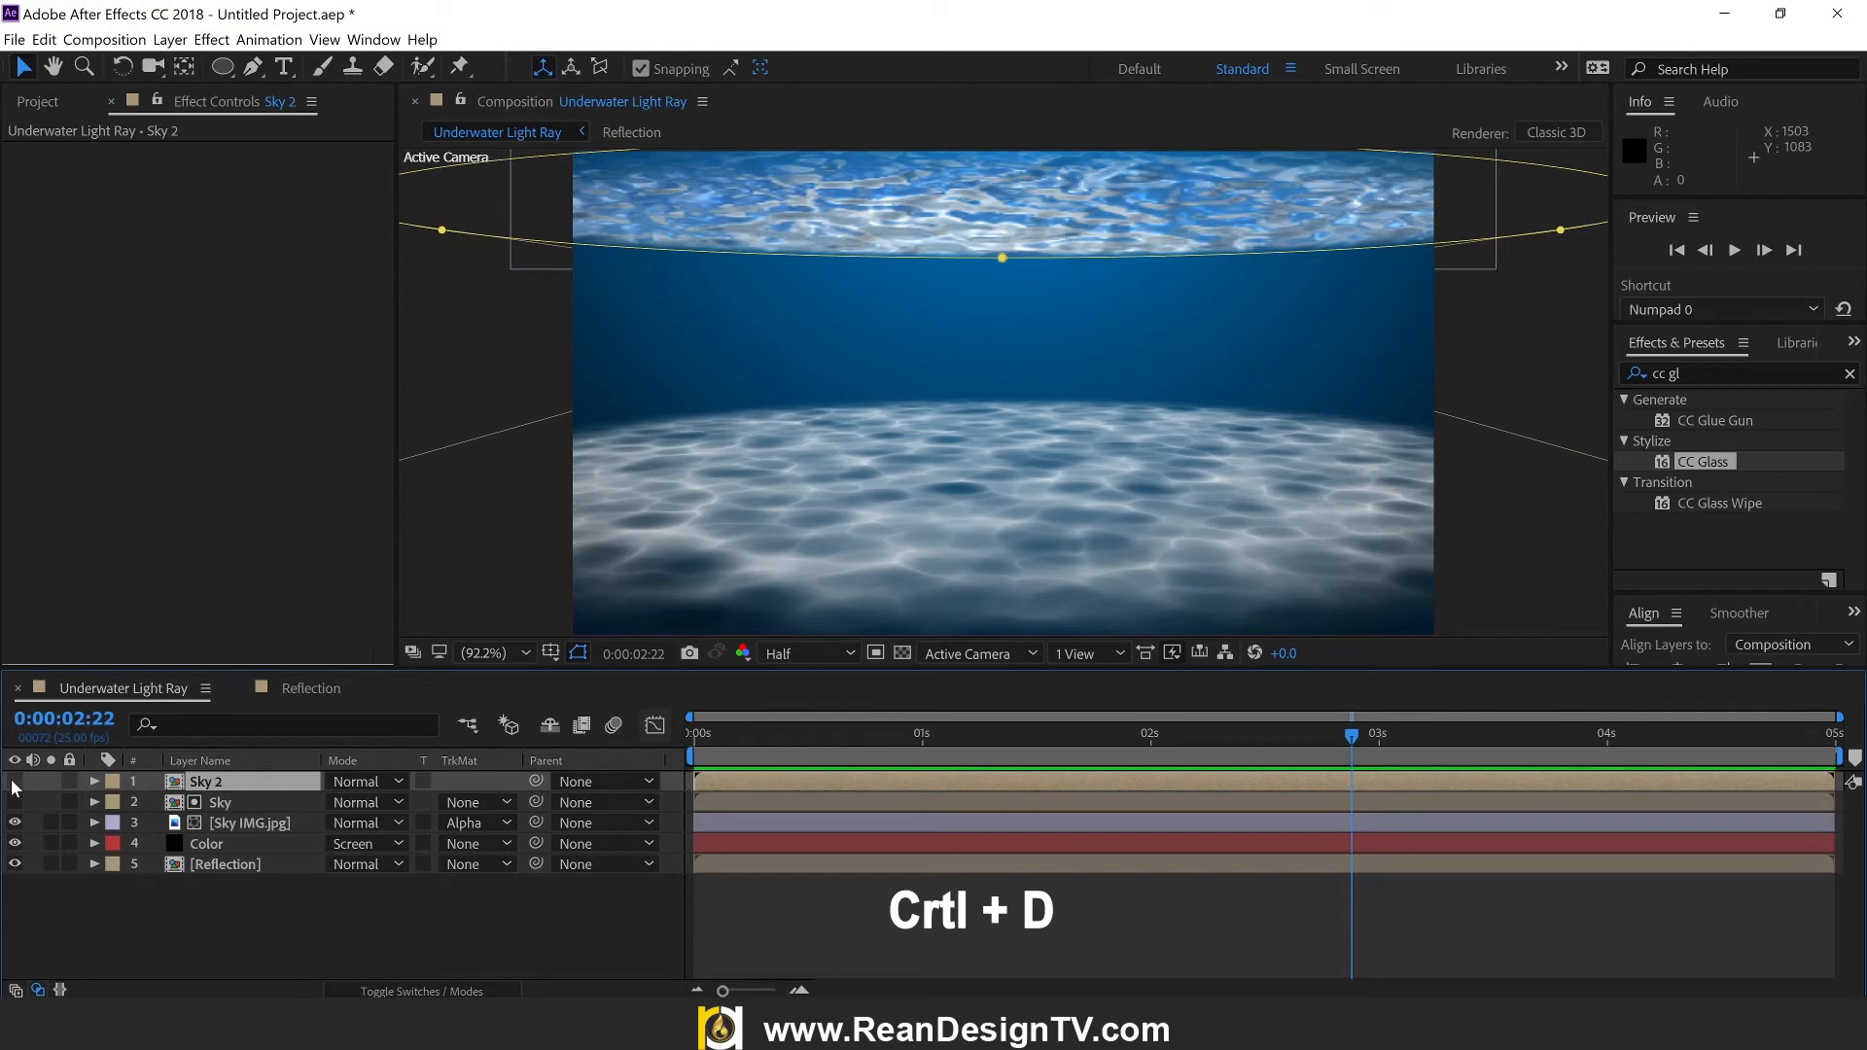
click(14, 781)
Step: Rename the duplicated Sky layer as Light Ray
right_click(206, 785)
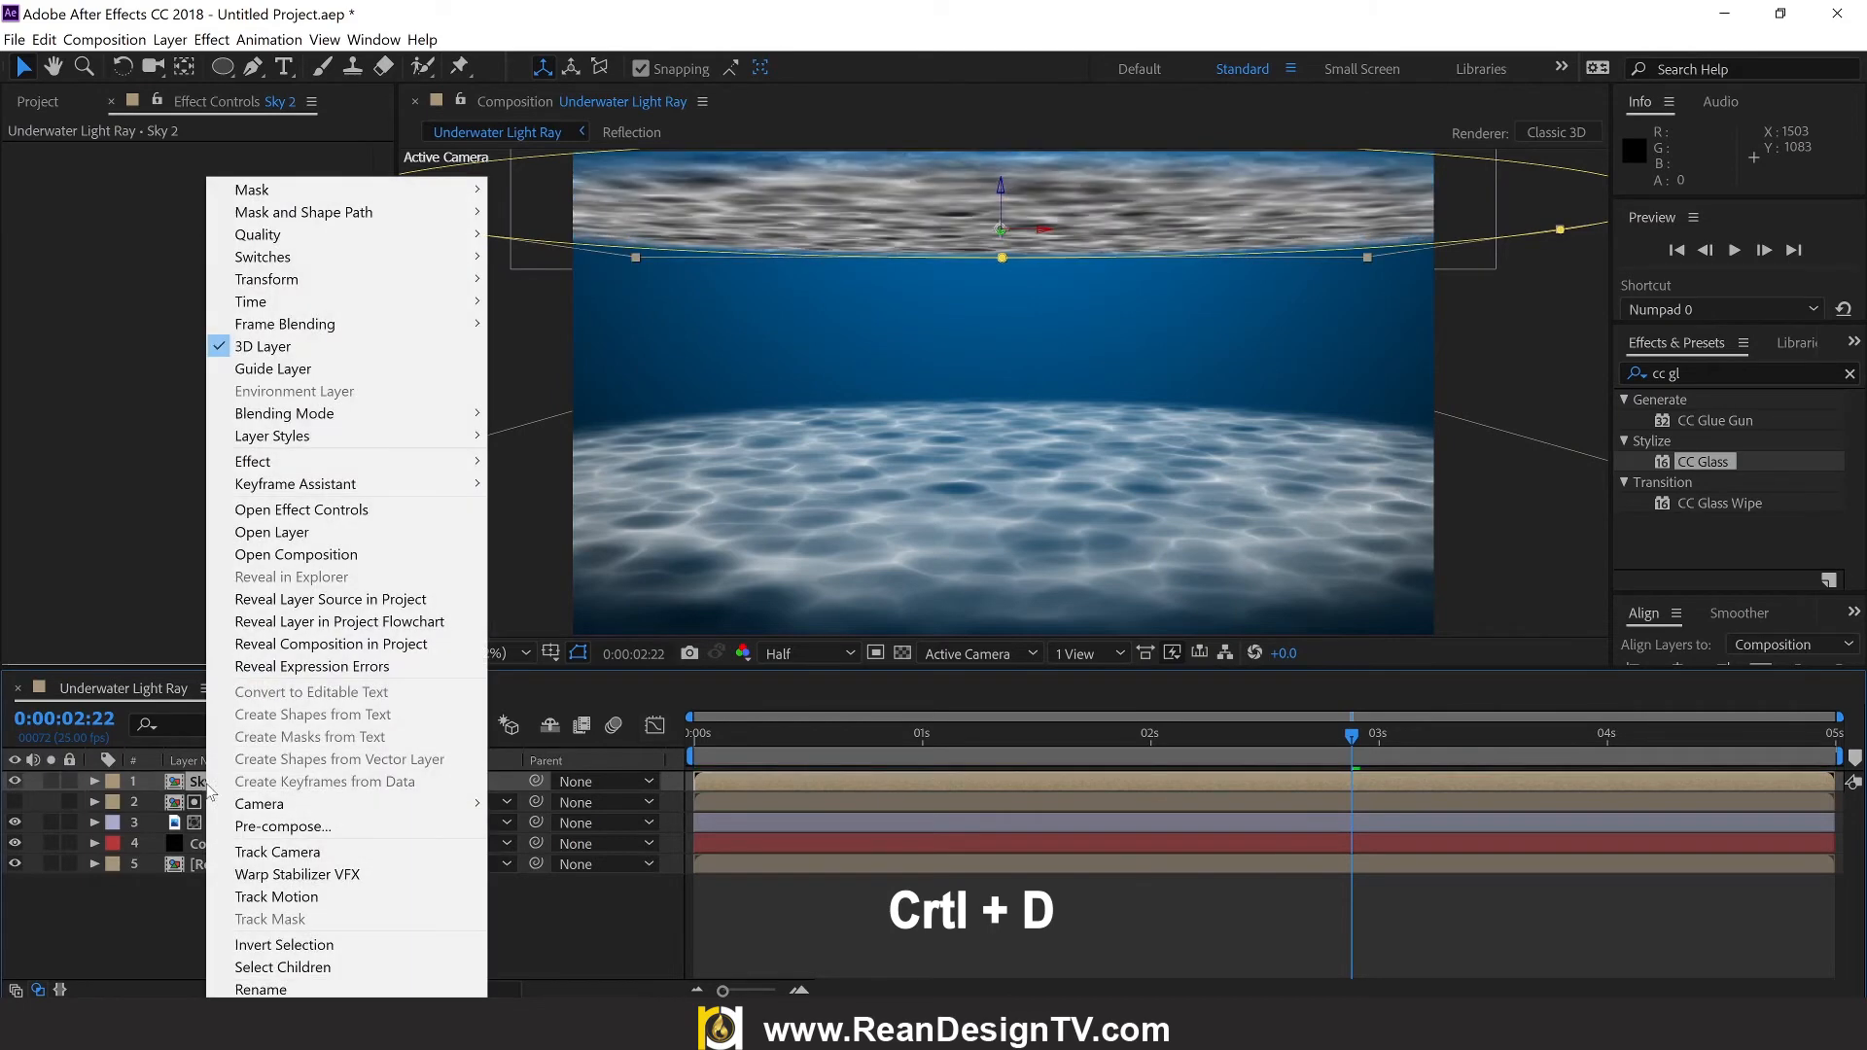
click(272, 986)
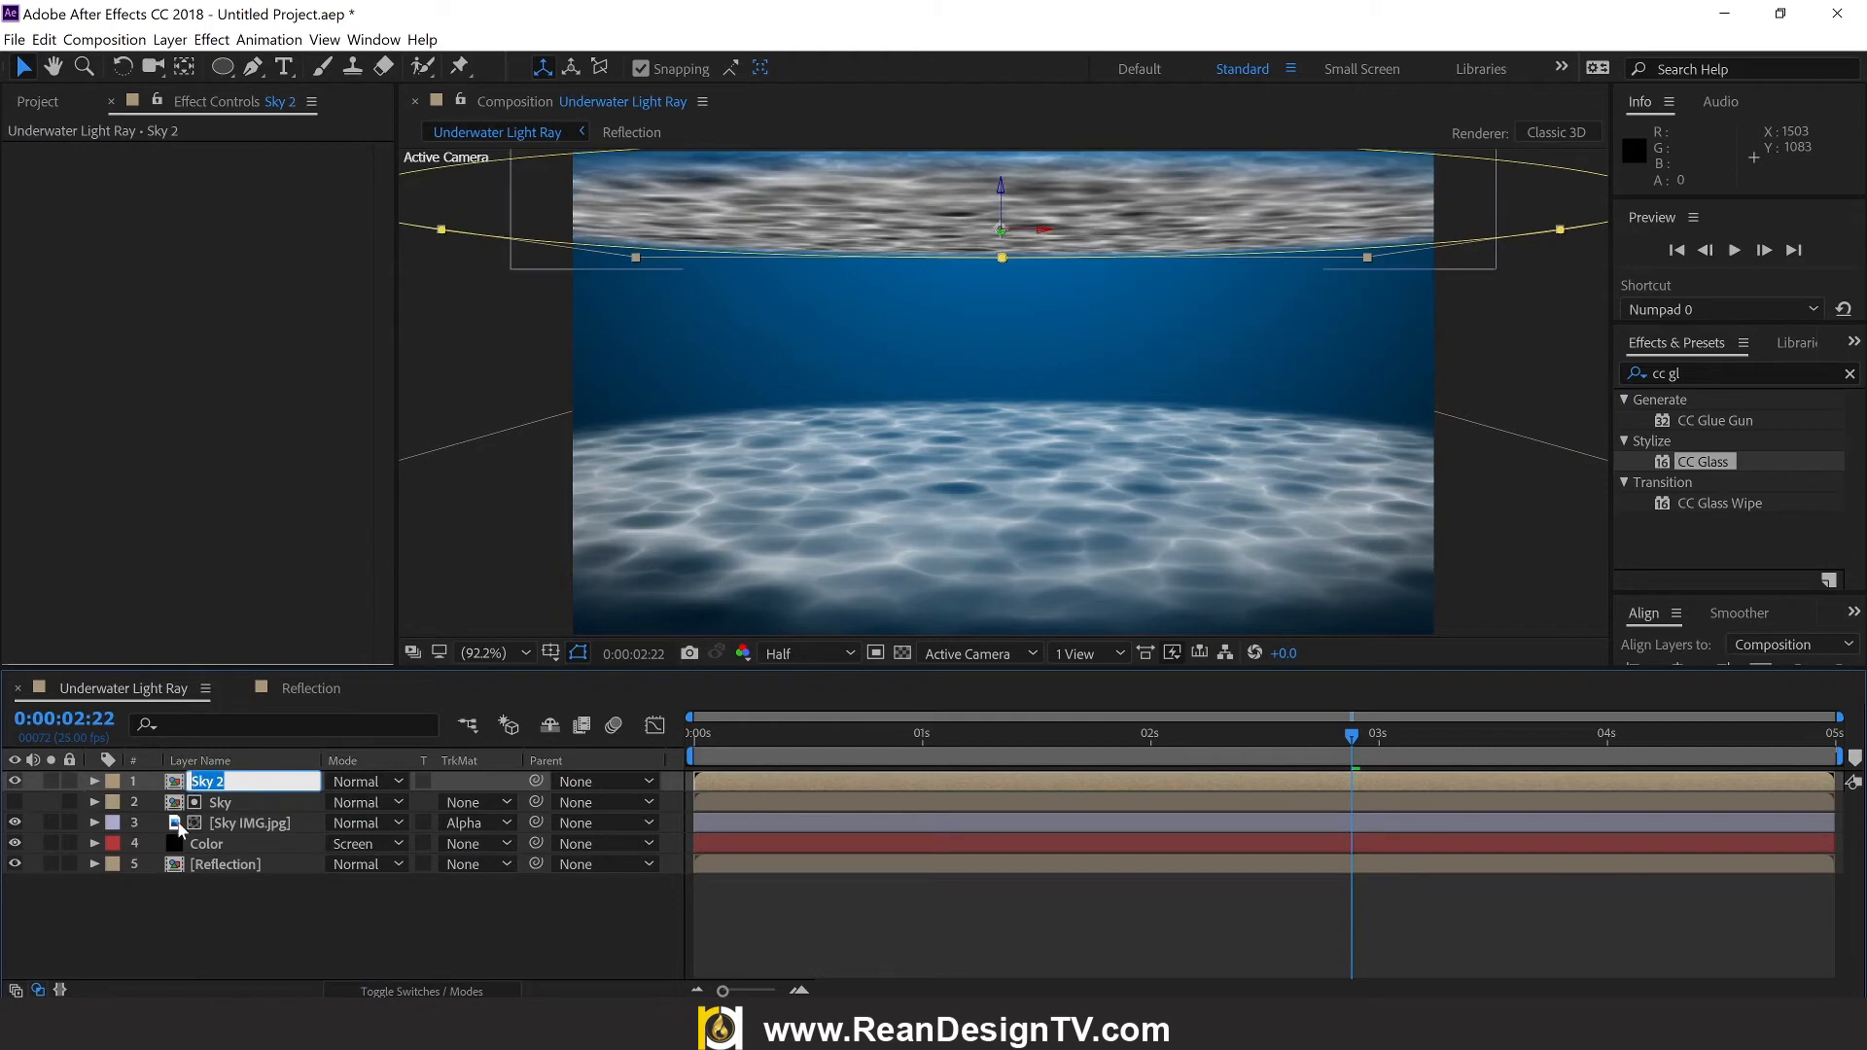
text(Light Ray)
key(Return)
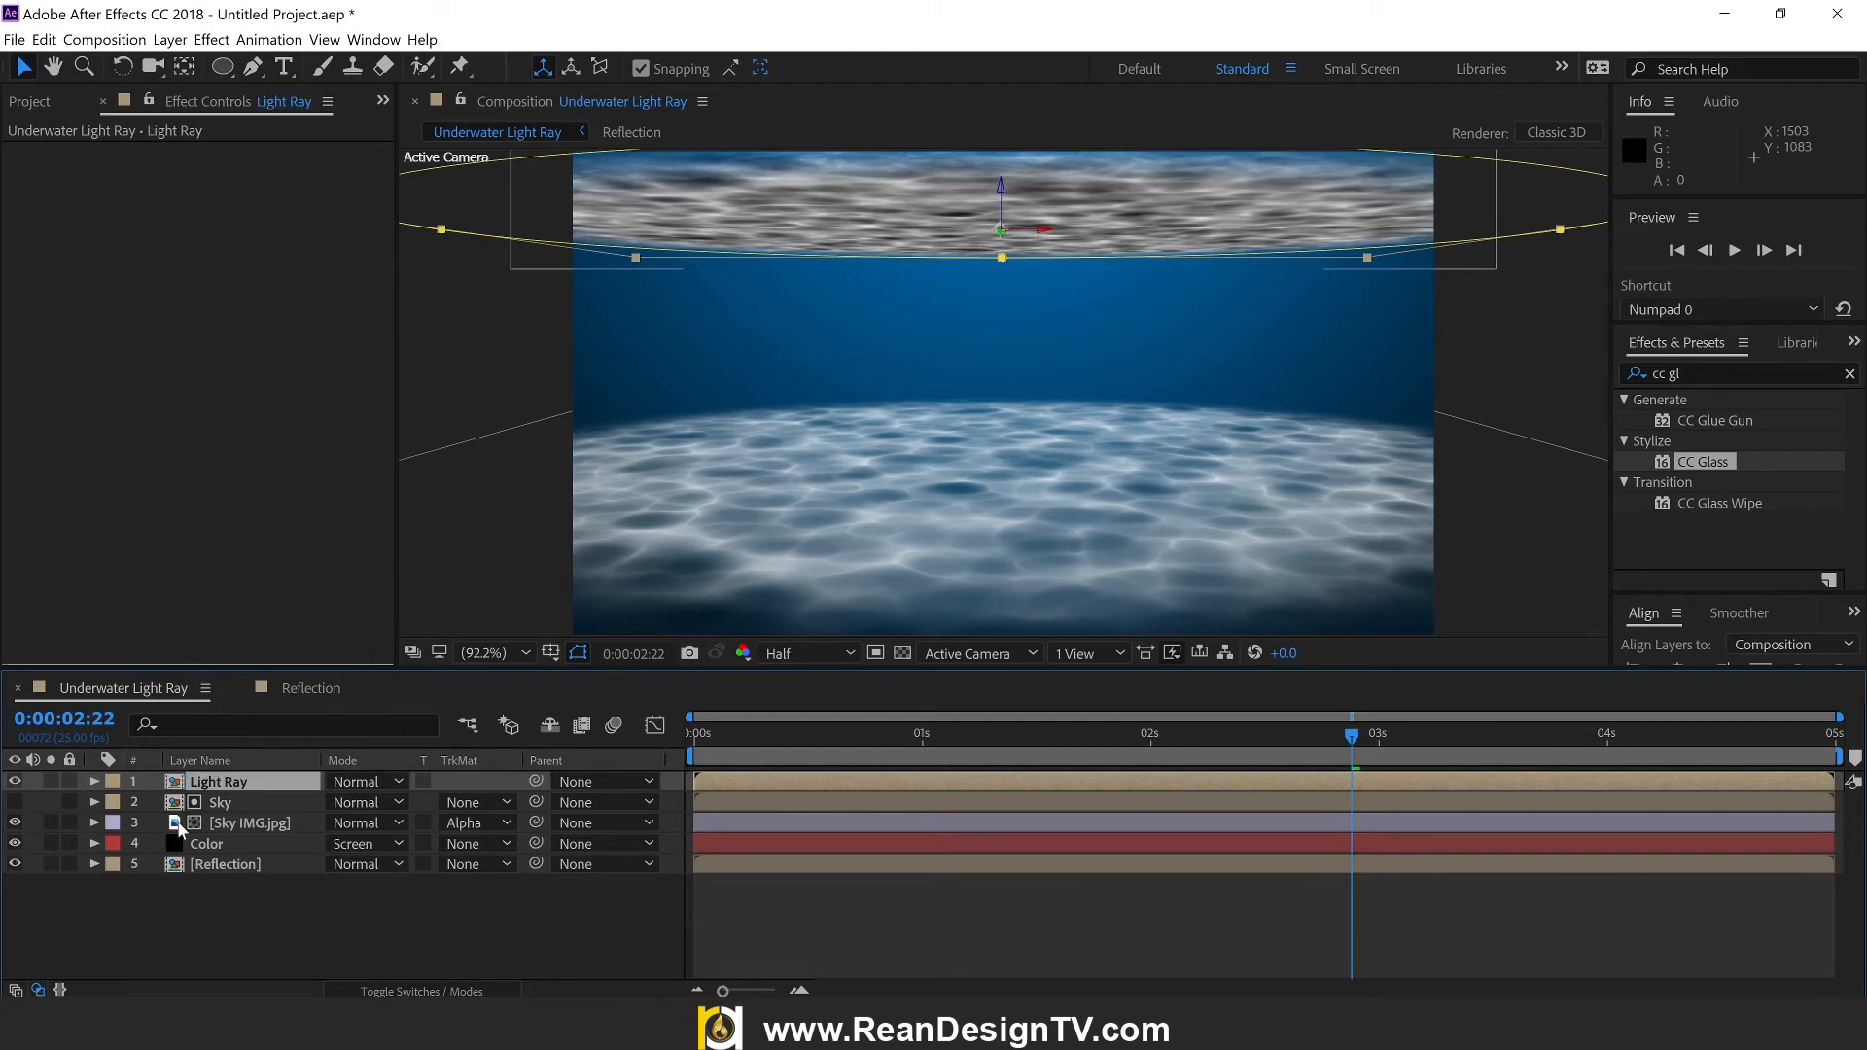
Step: Show the layer switches with Light Ray selected, and search the effects for "cc ra" to find CC Radial Blur
click(219, 802)
click(225, 783)
click(413, 991)
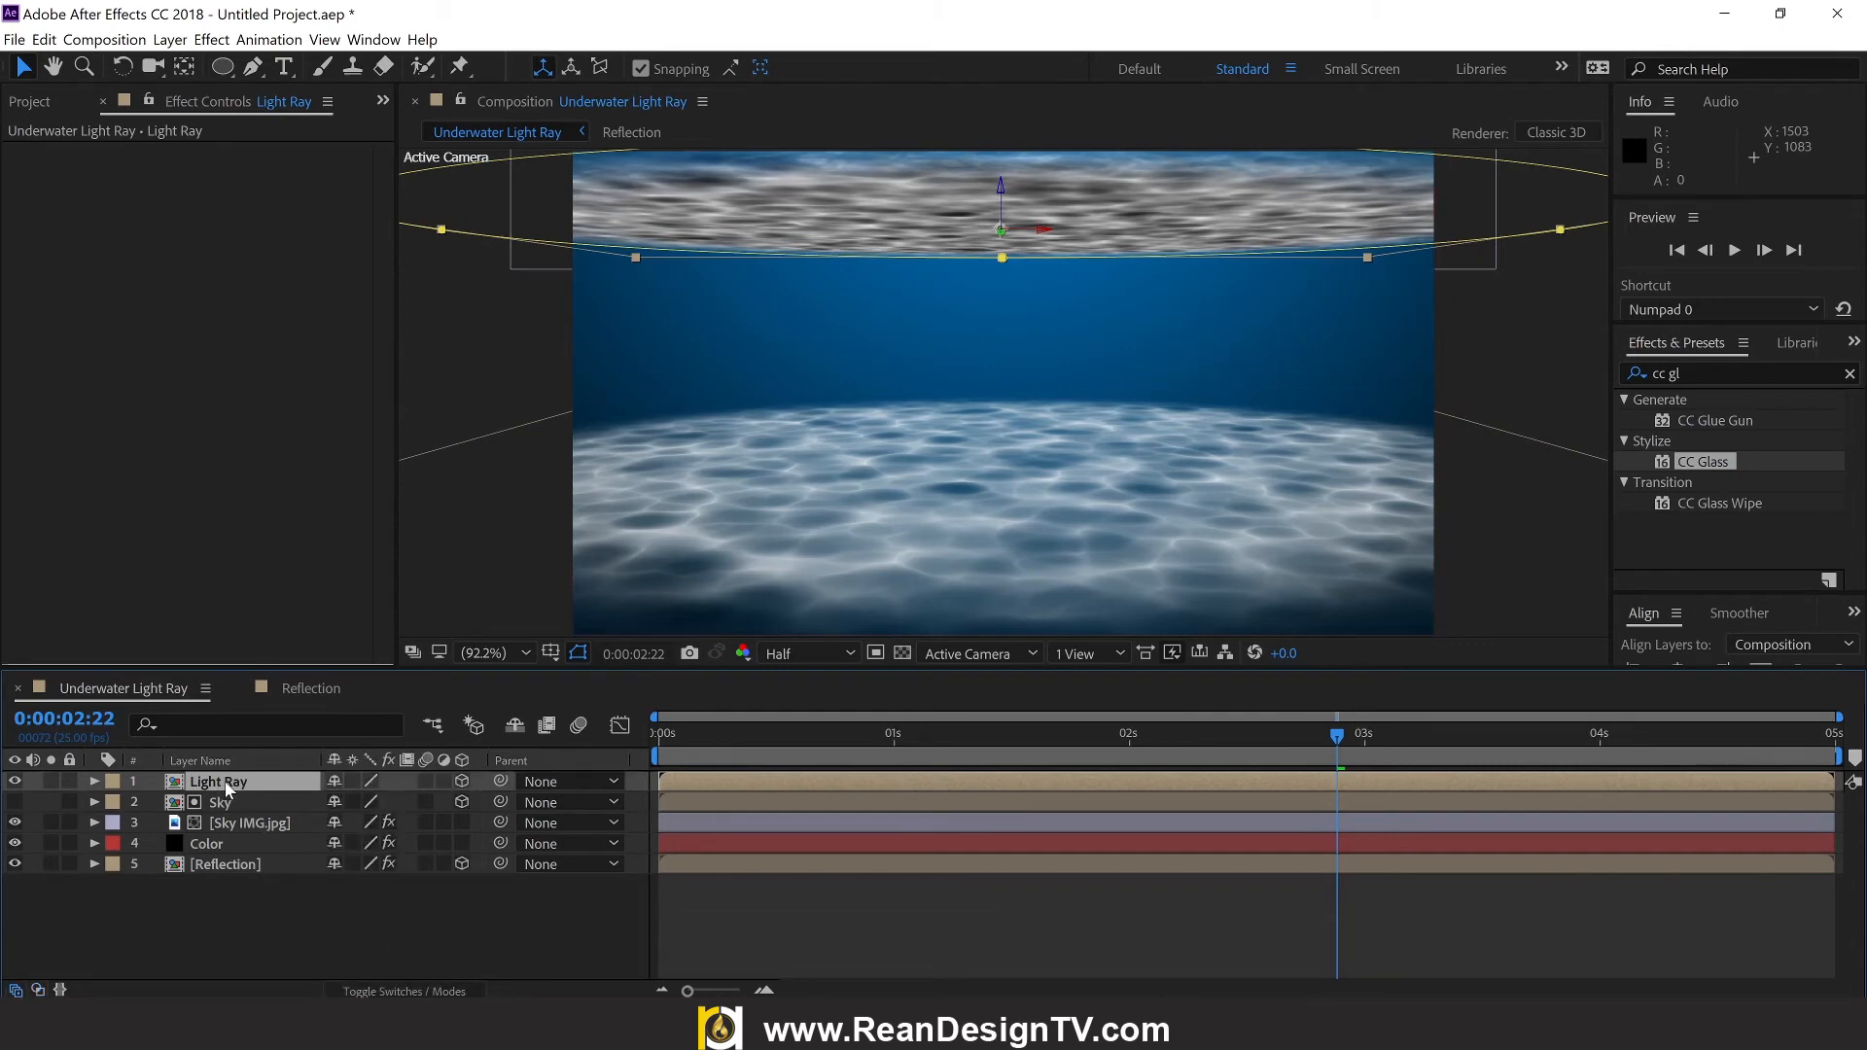
click(1850, 374)
click(1800, 373)
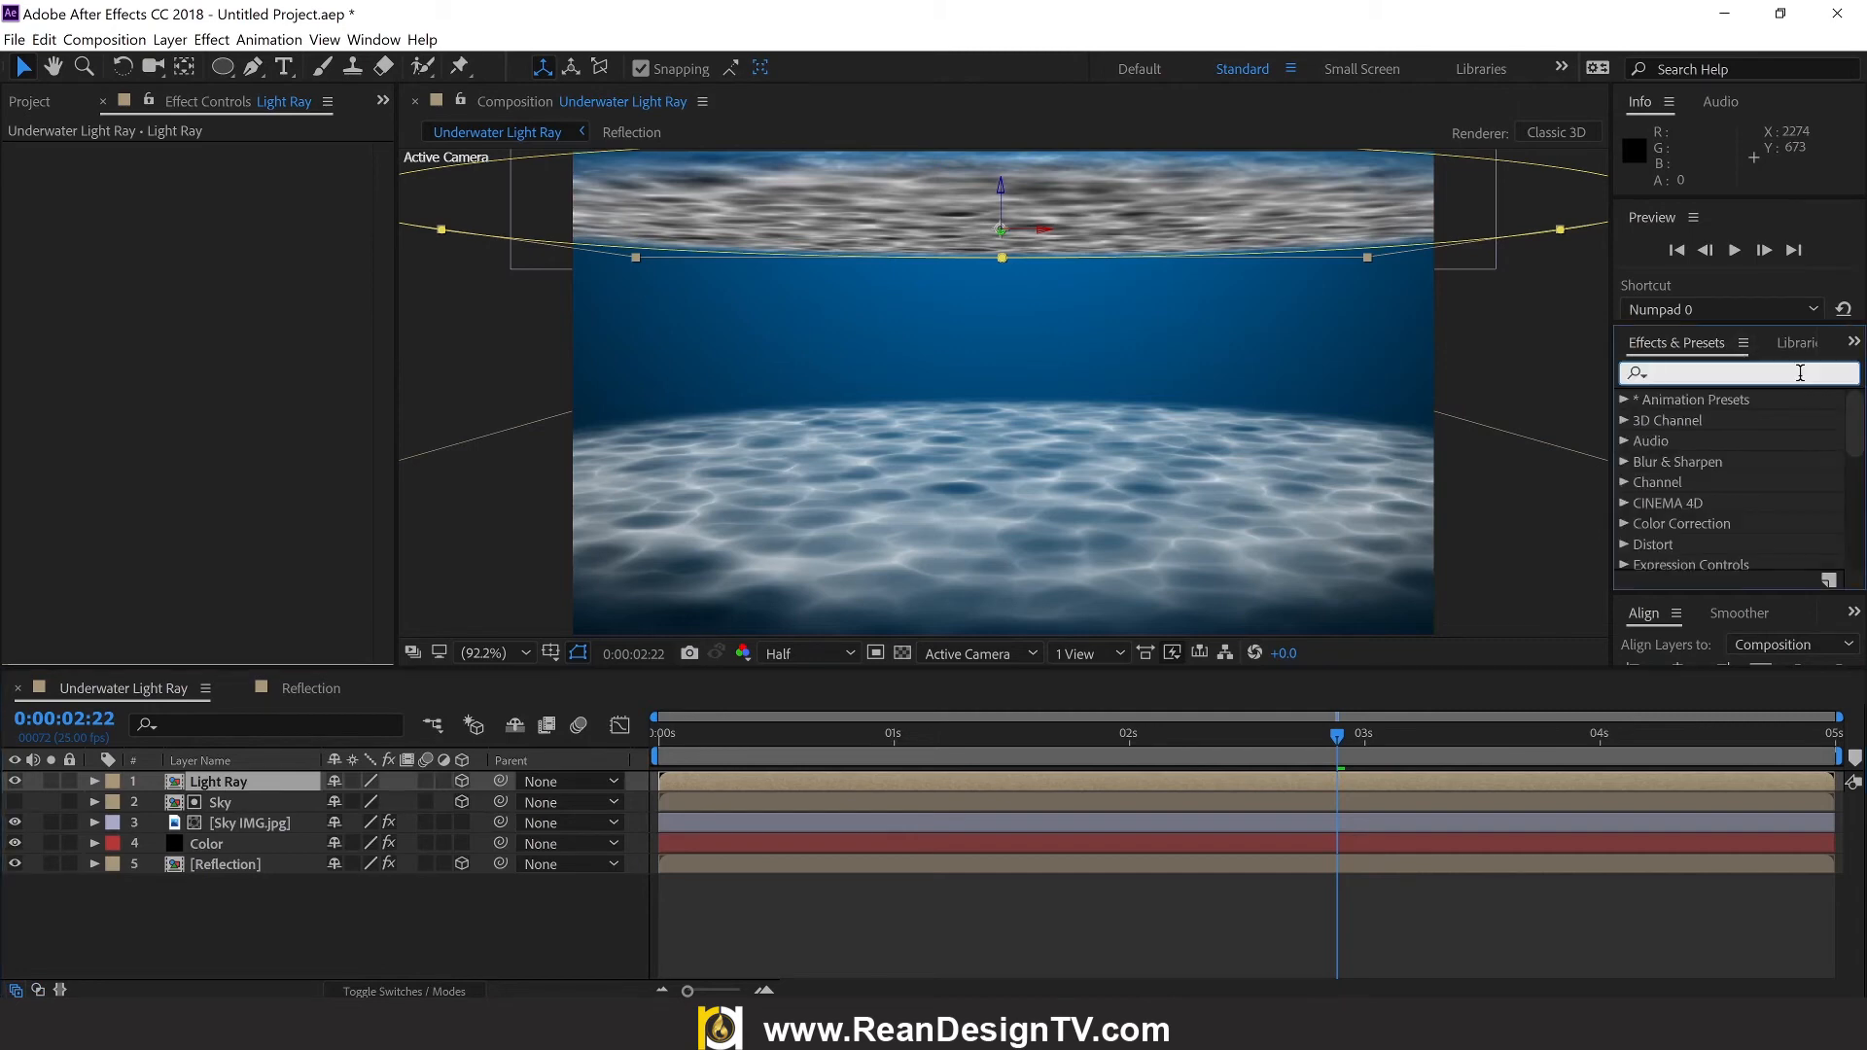
text(cc ra)
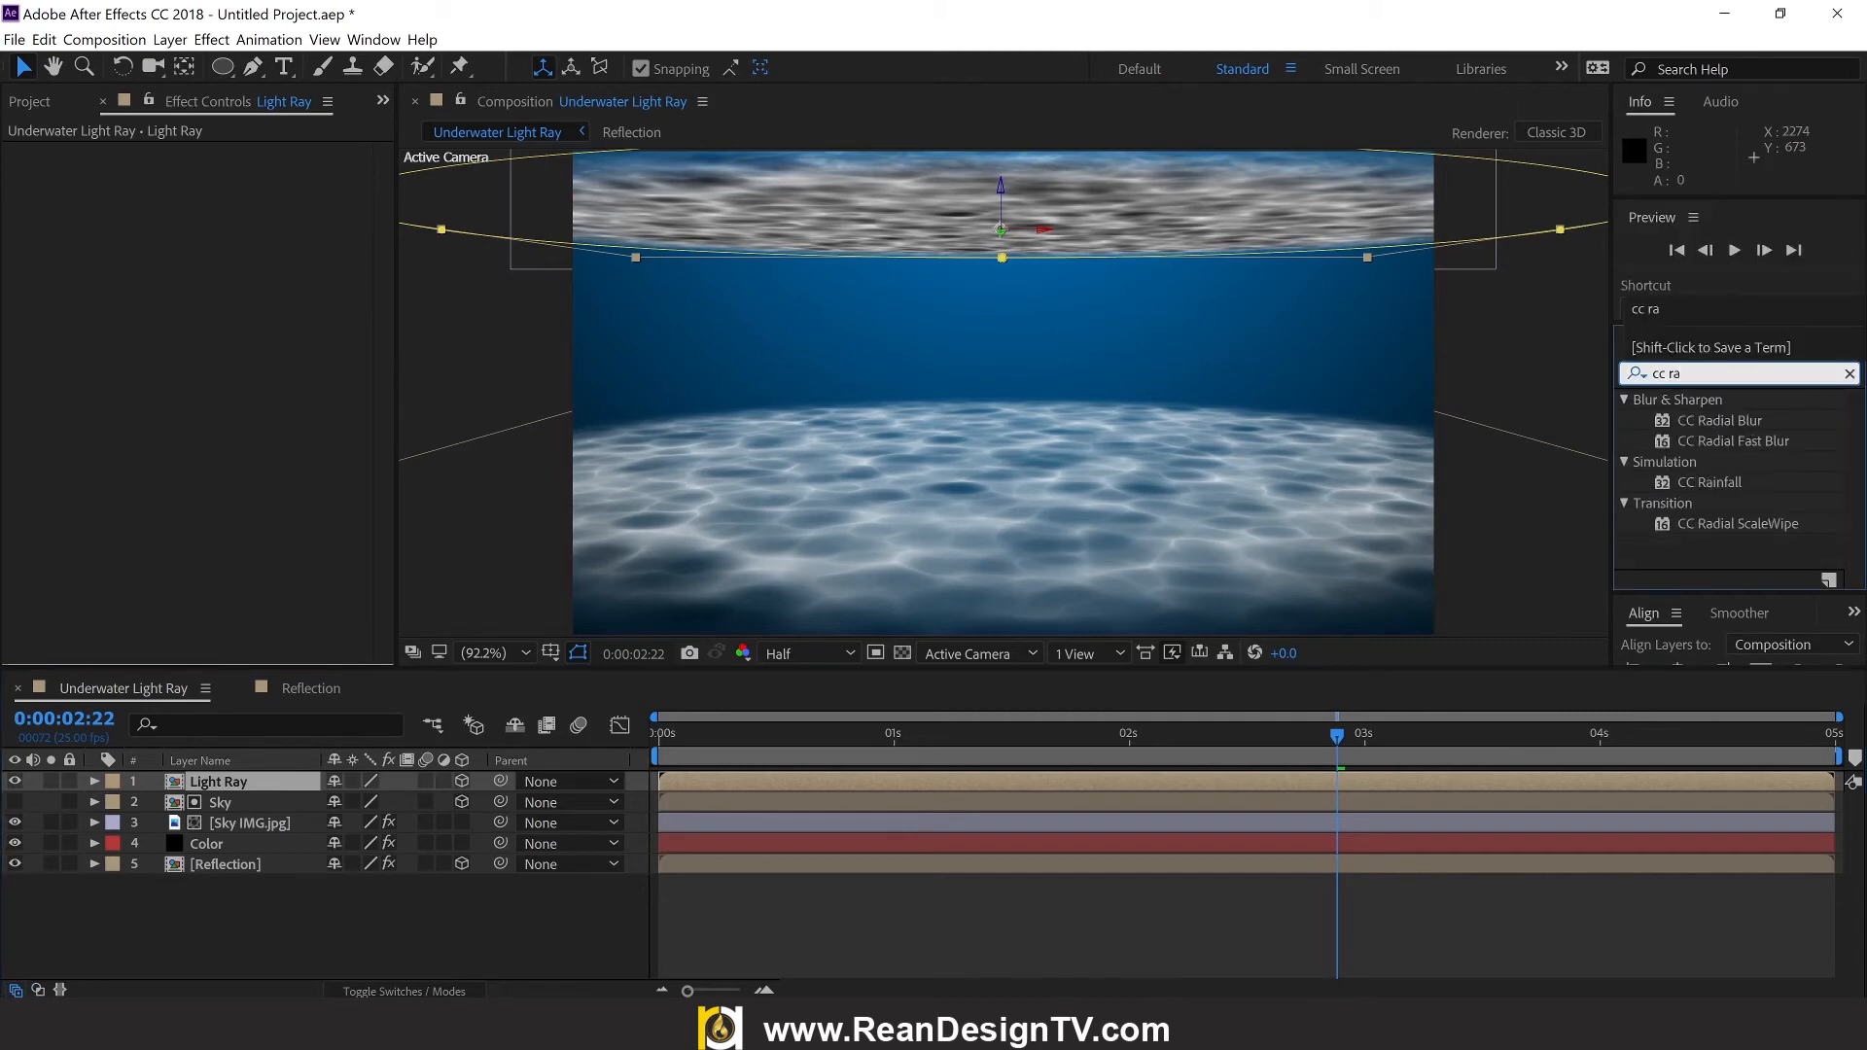
click(1775, 425)
click(1782, 445)
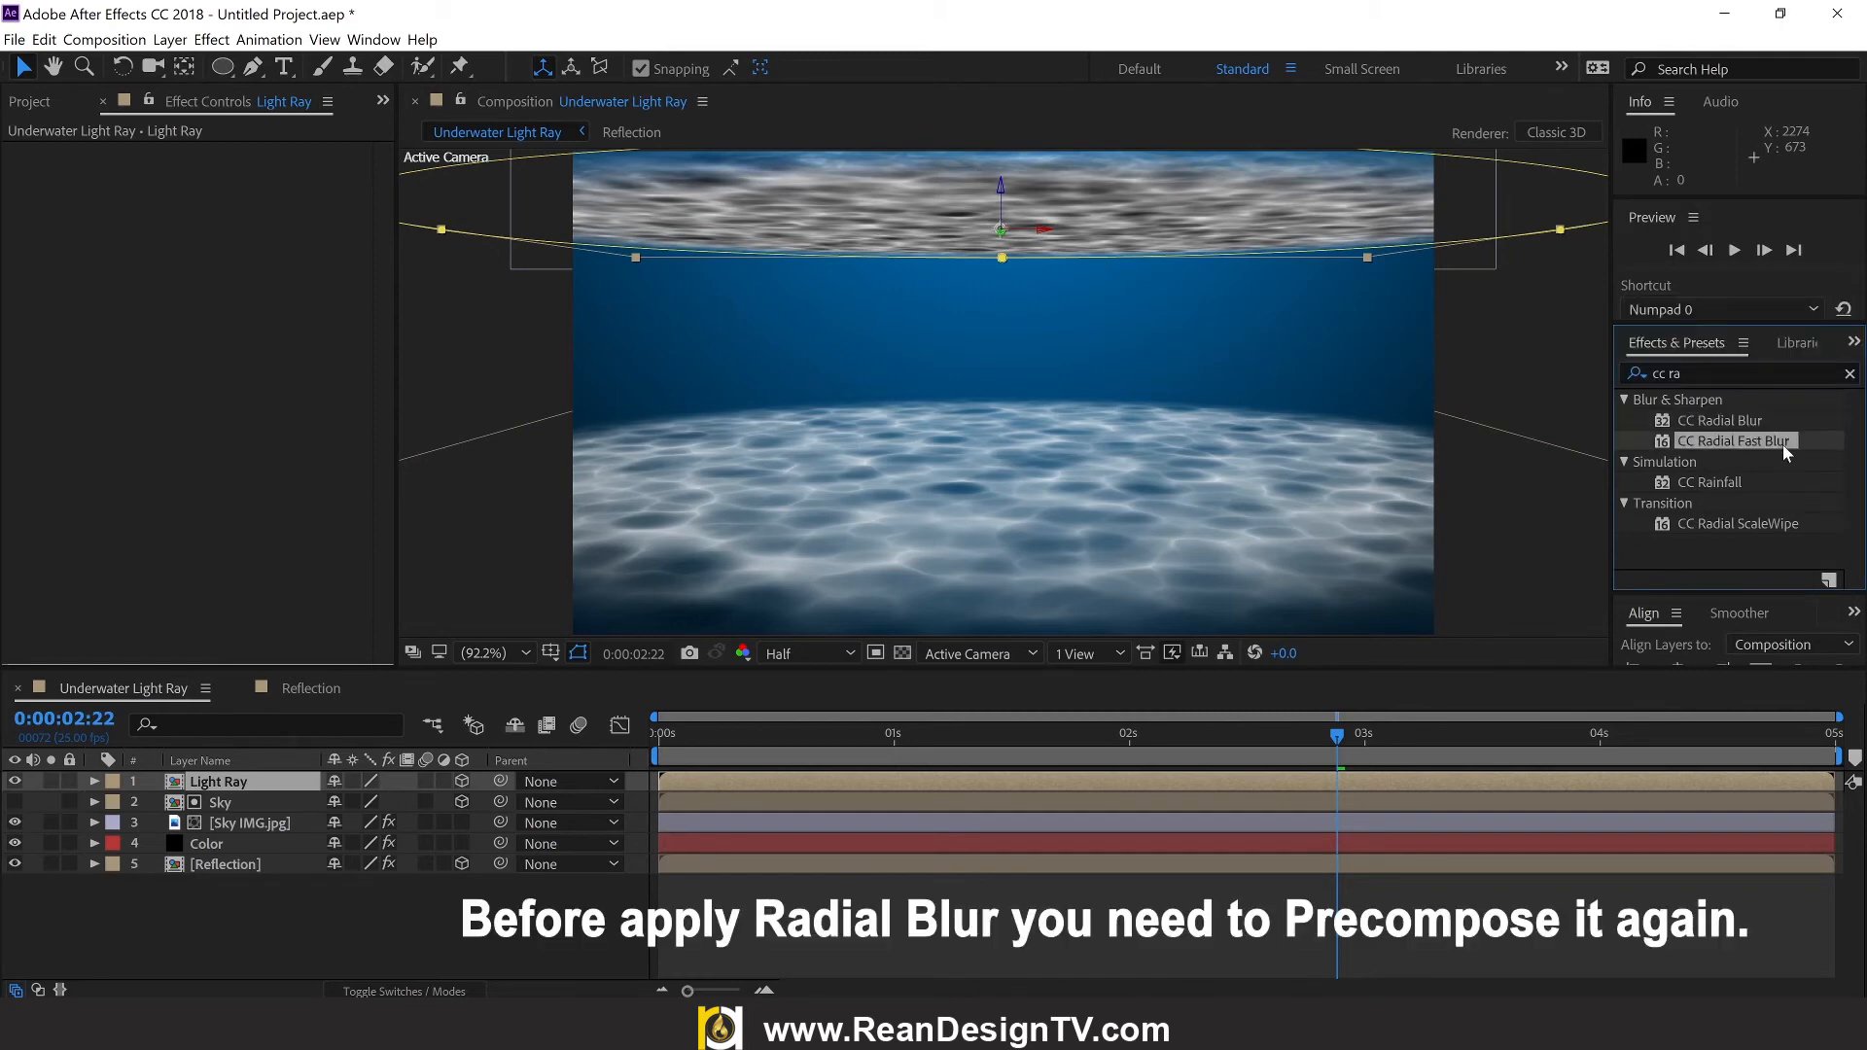
click(1759, 425)
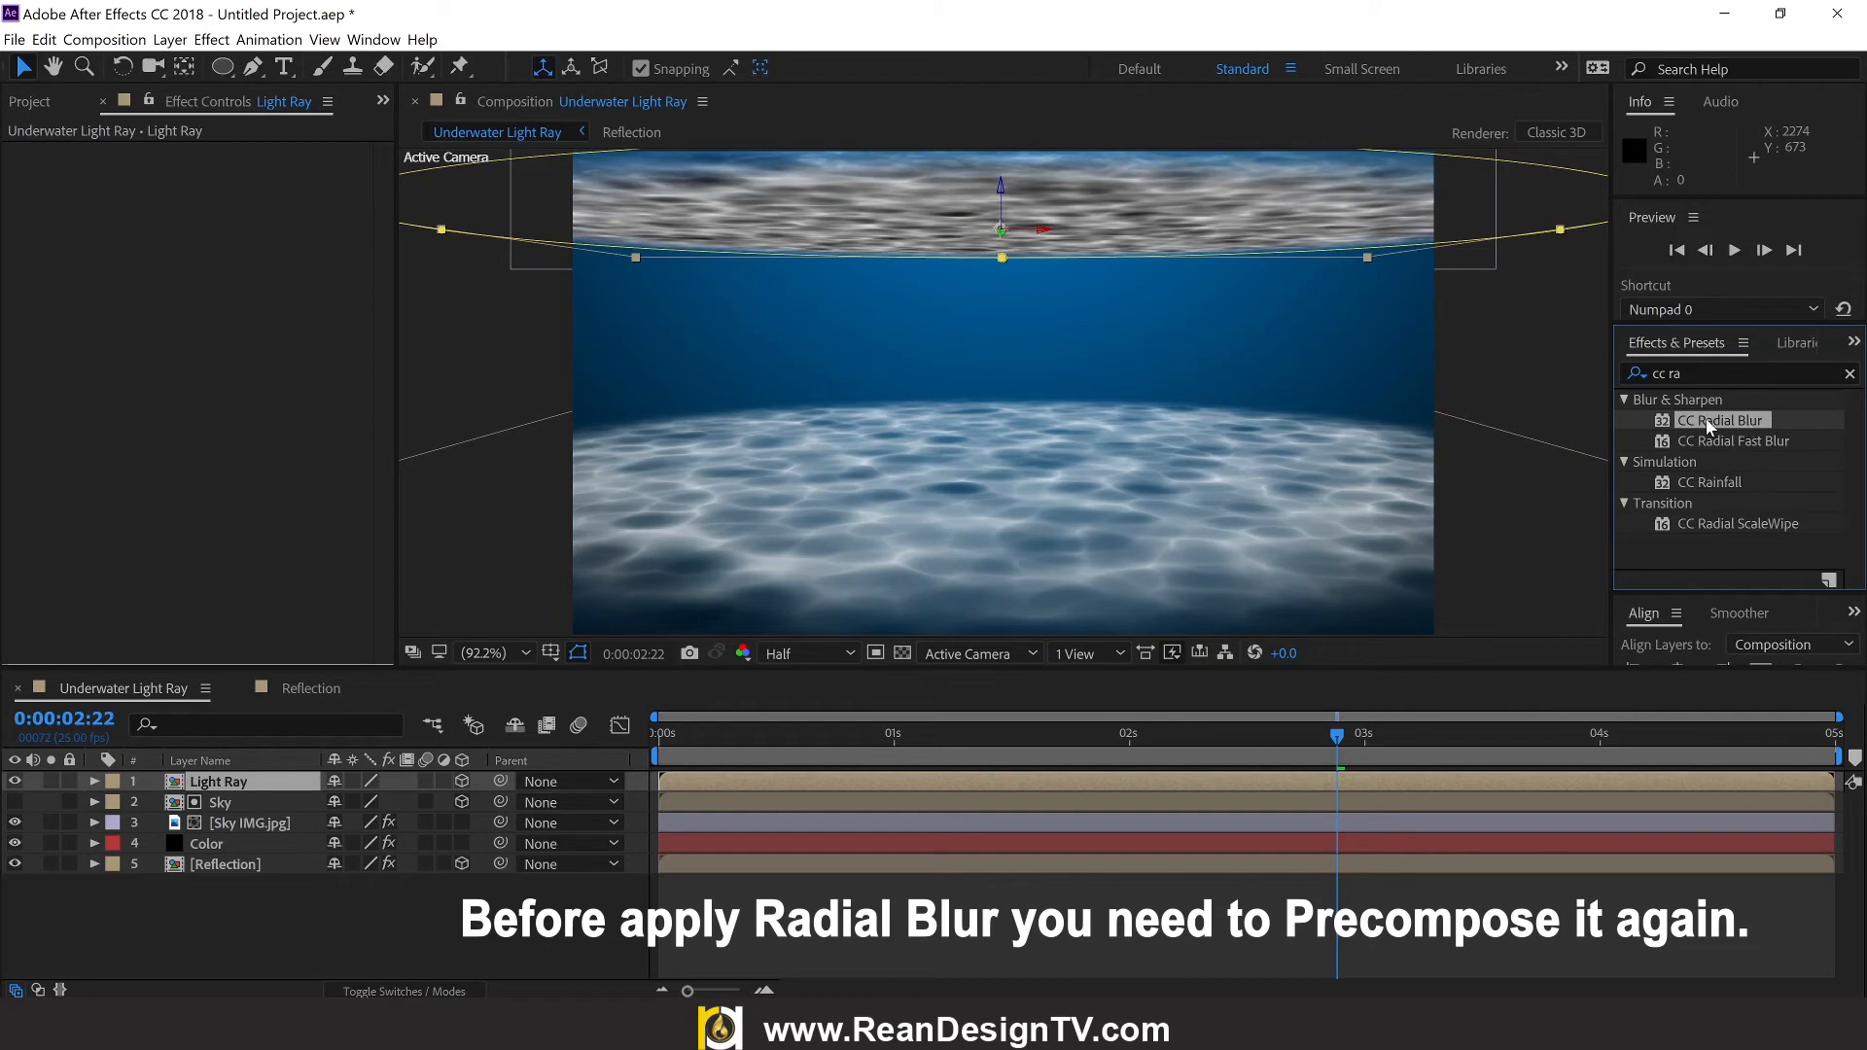
Step: Pre-compose the Light Ray layer as a new composition named Light Ray, moving all attributes into it
right_click(273, 788)
click(232, 781)
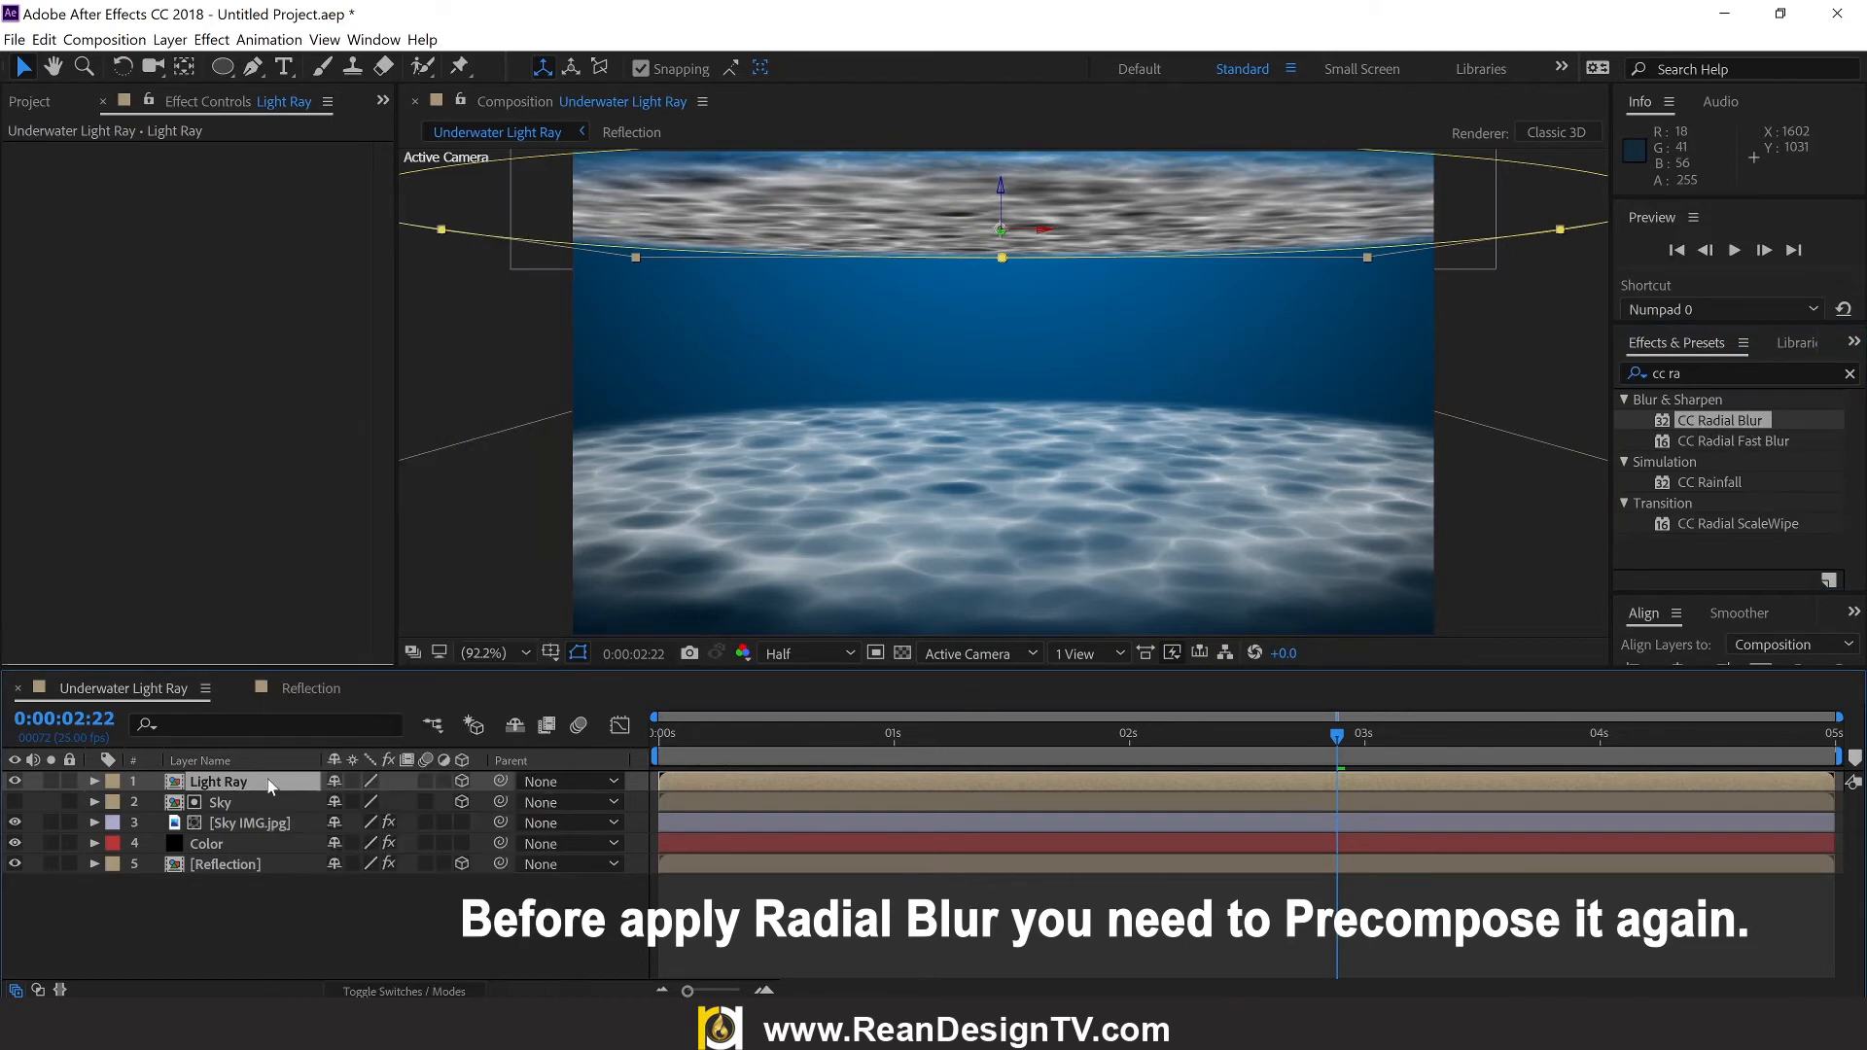
right_click(269, 781)
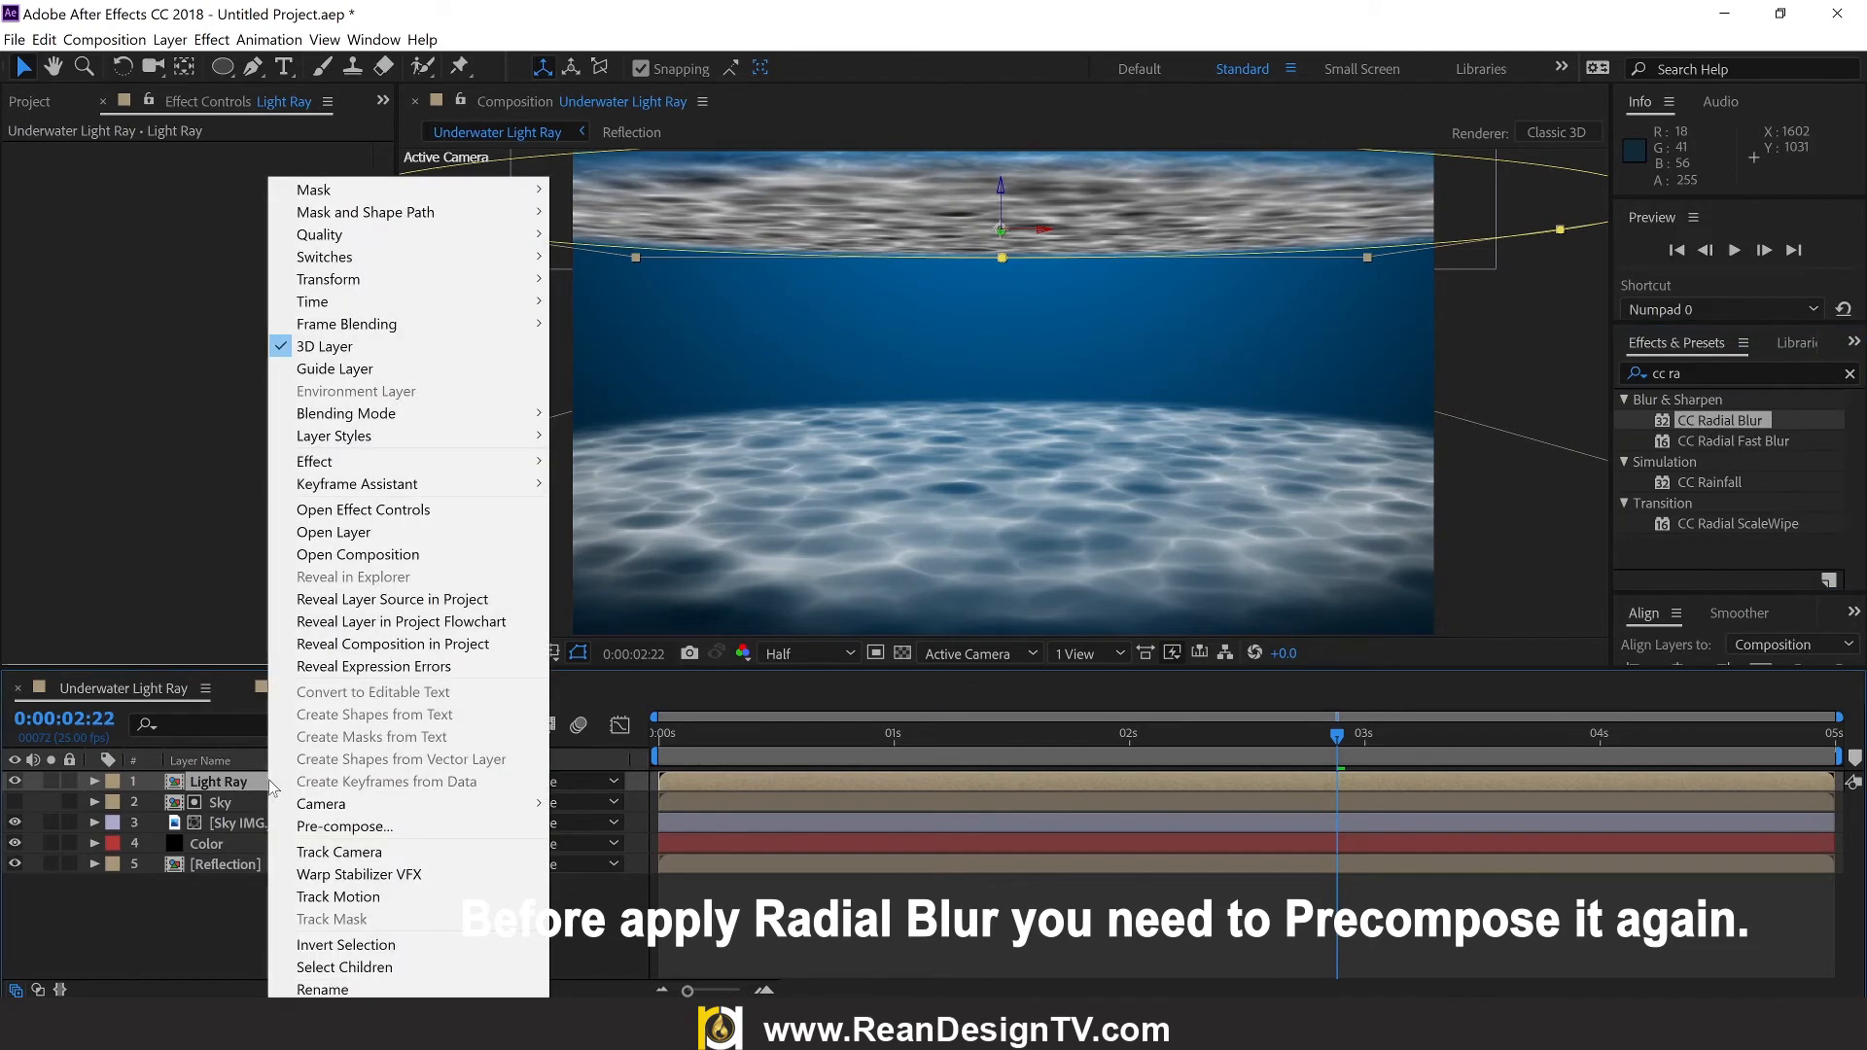
click(338, 827)
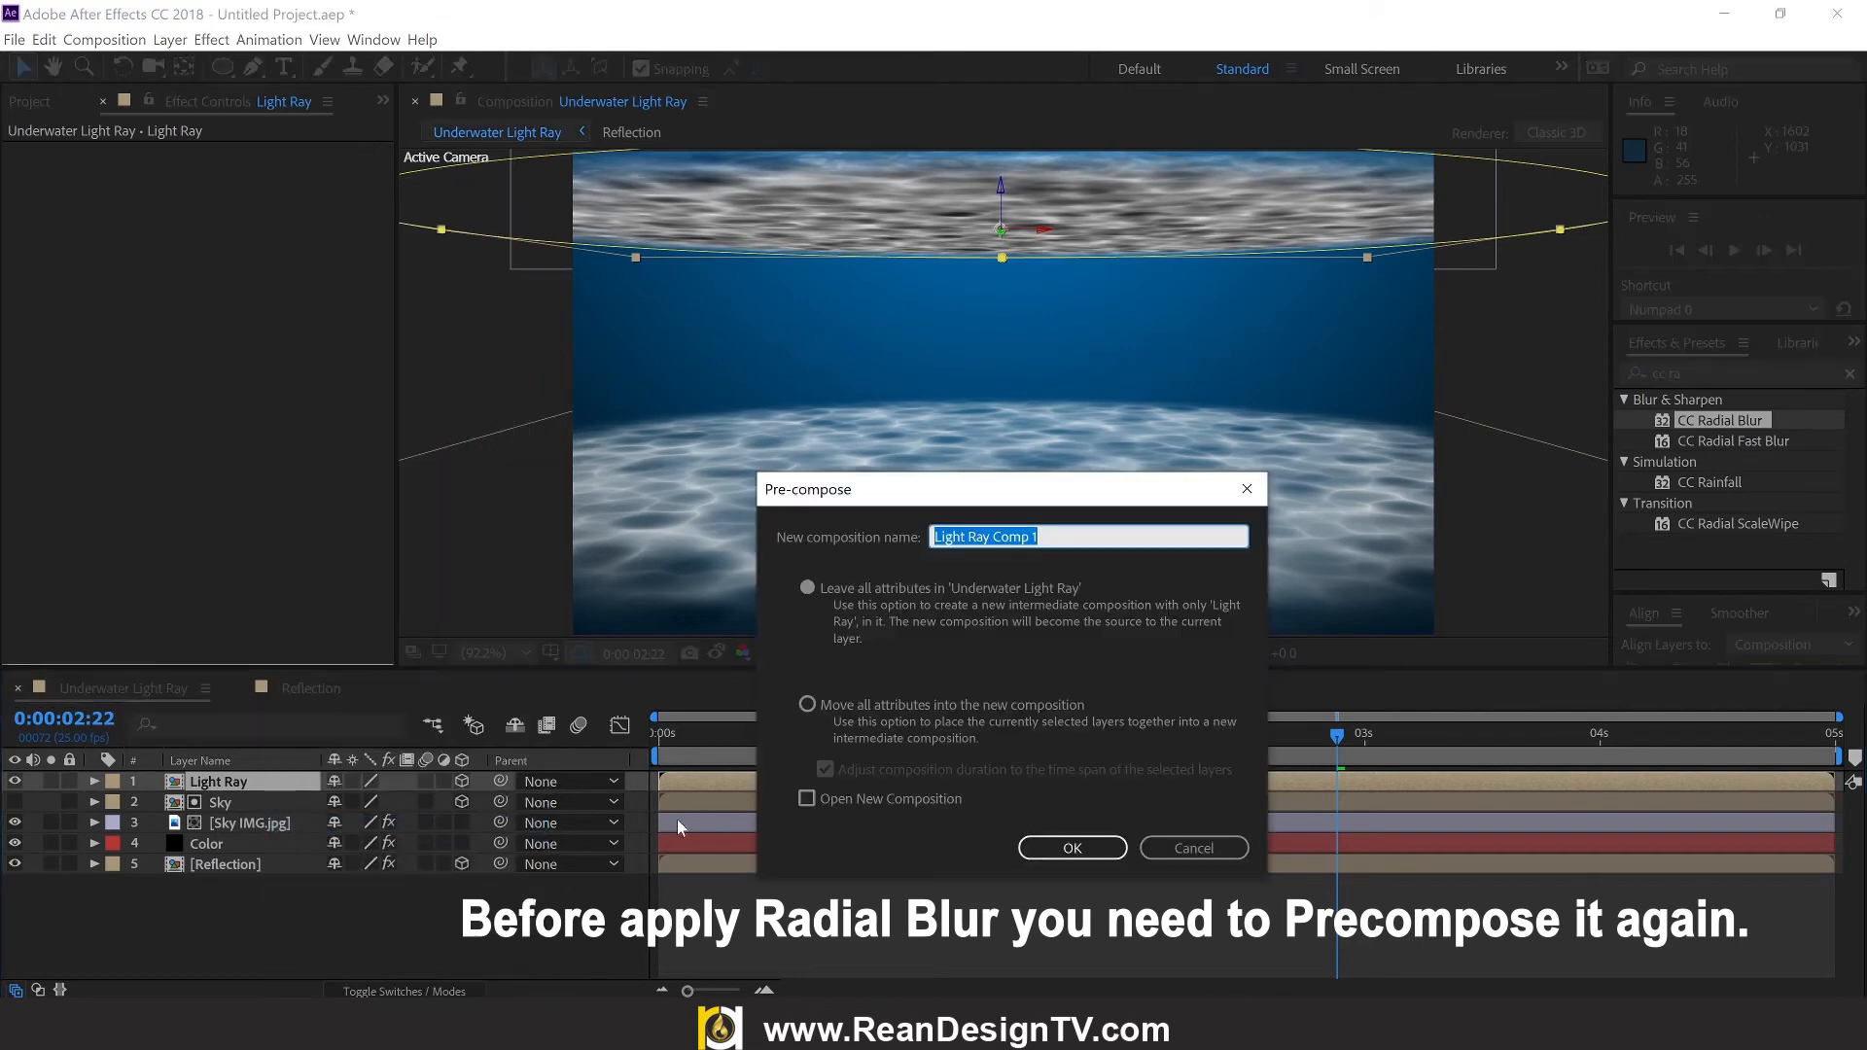
click(807, 704)
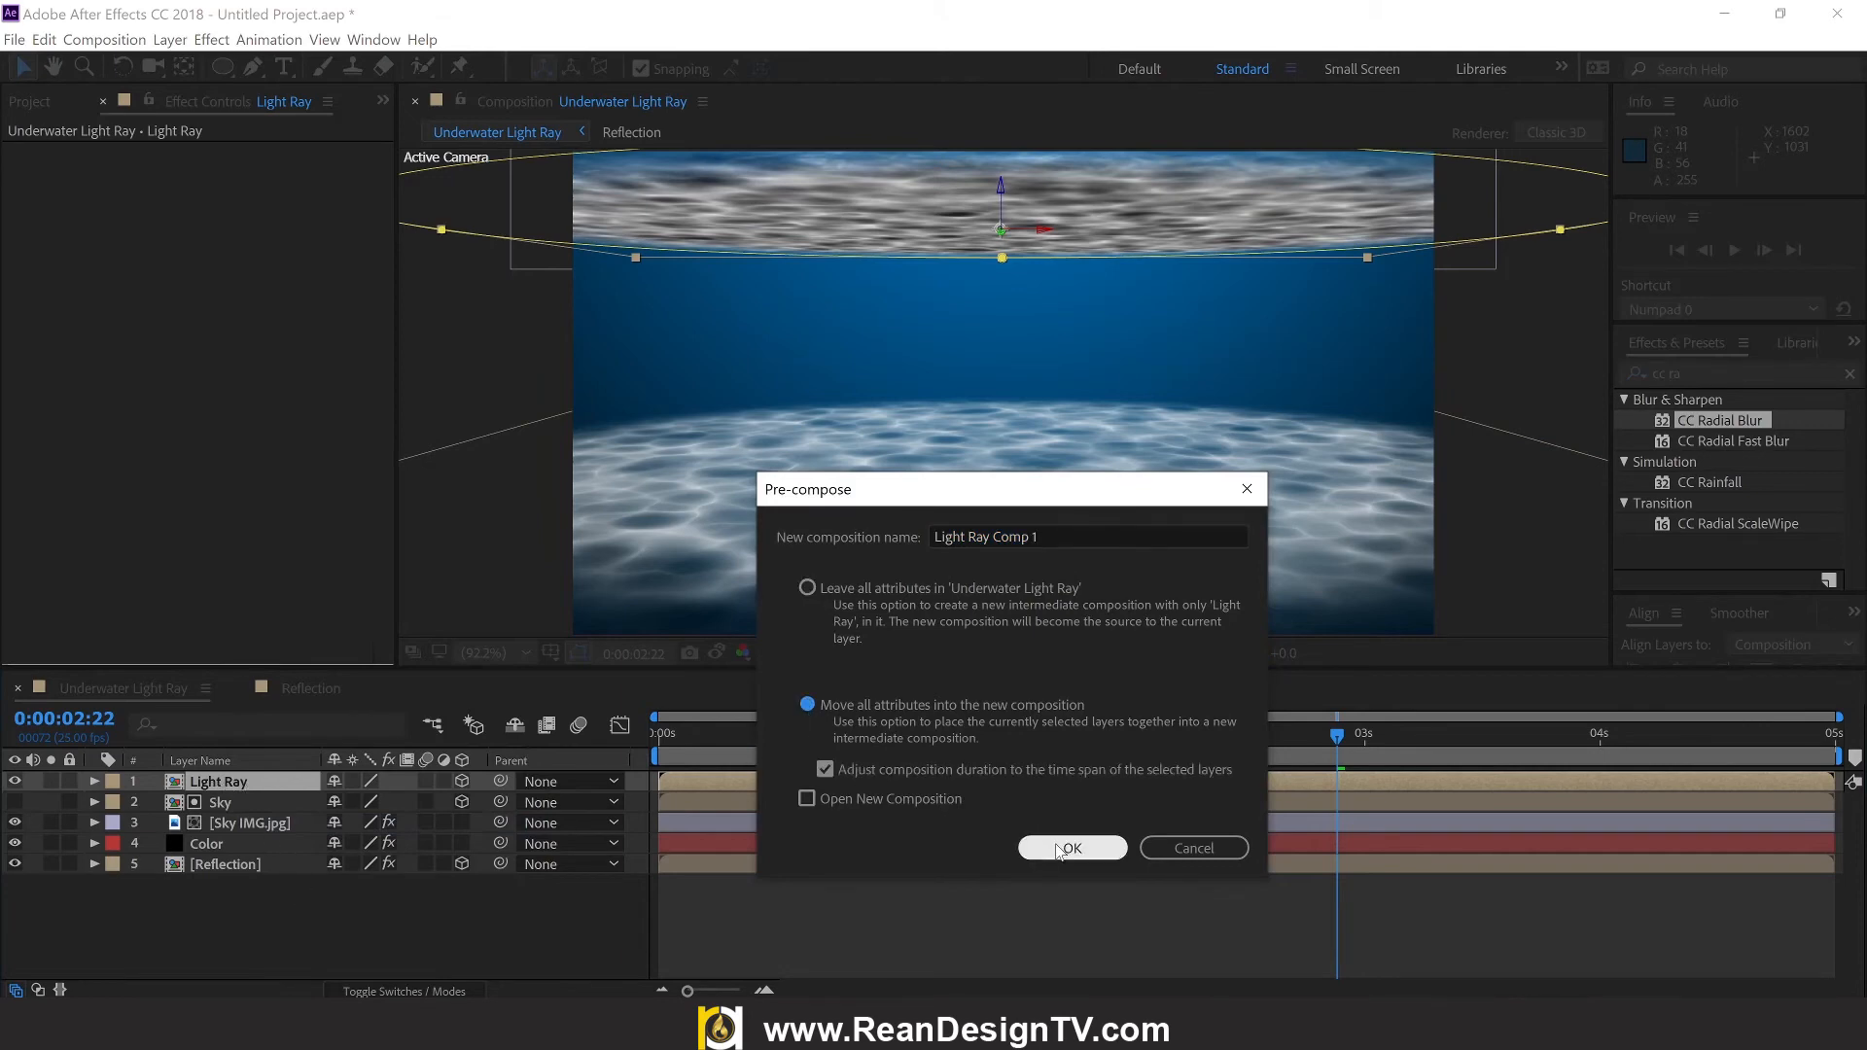
click(1048, 537)
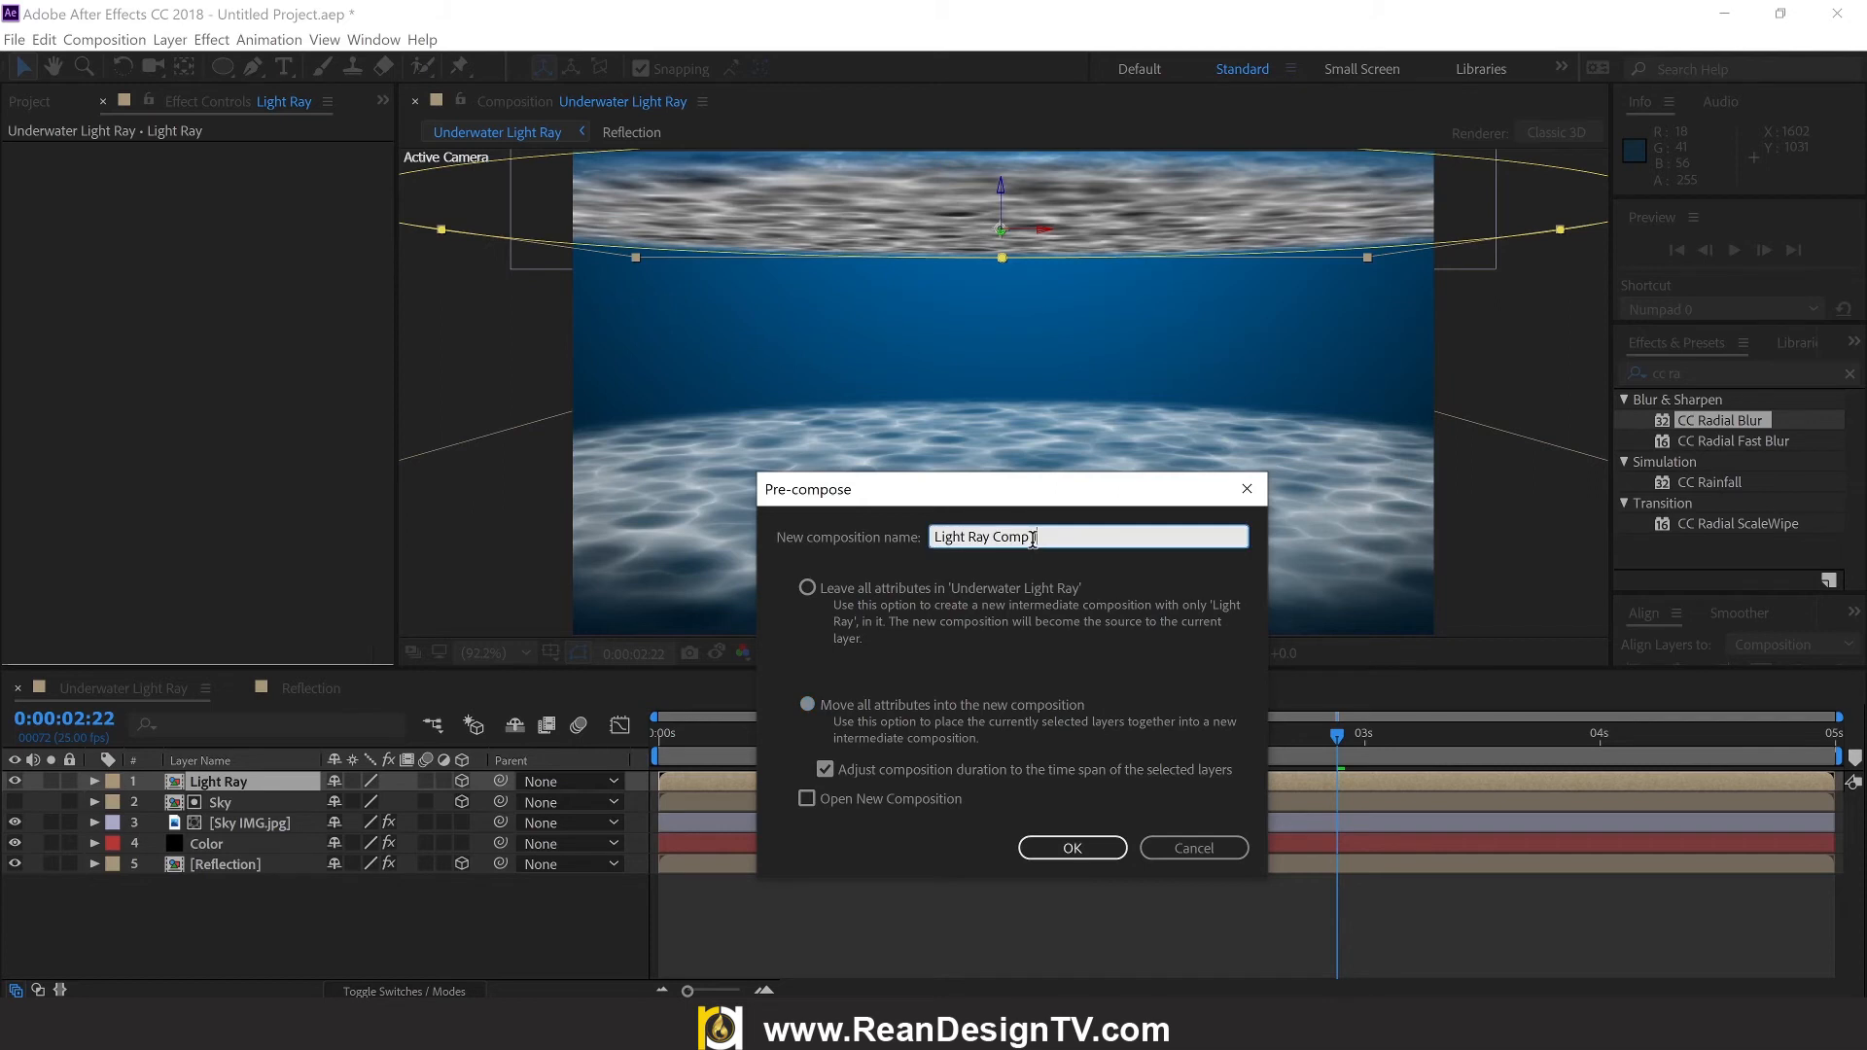
drag(1041, 537, 998, 535)
key(BackSpace)
click(1097, 846)
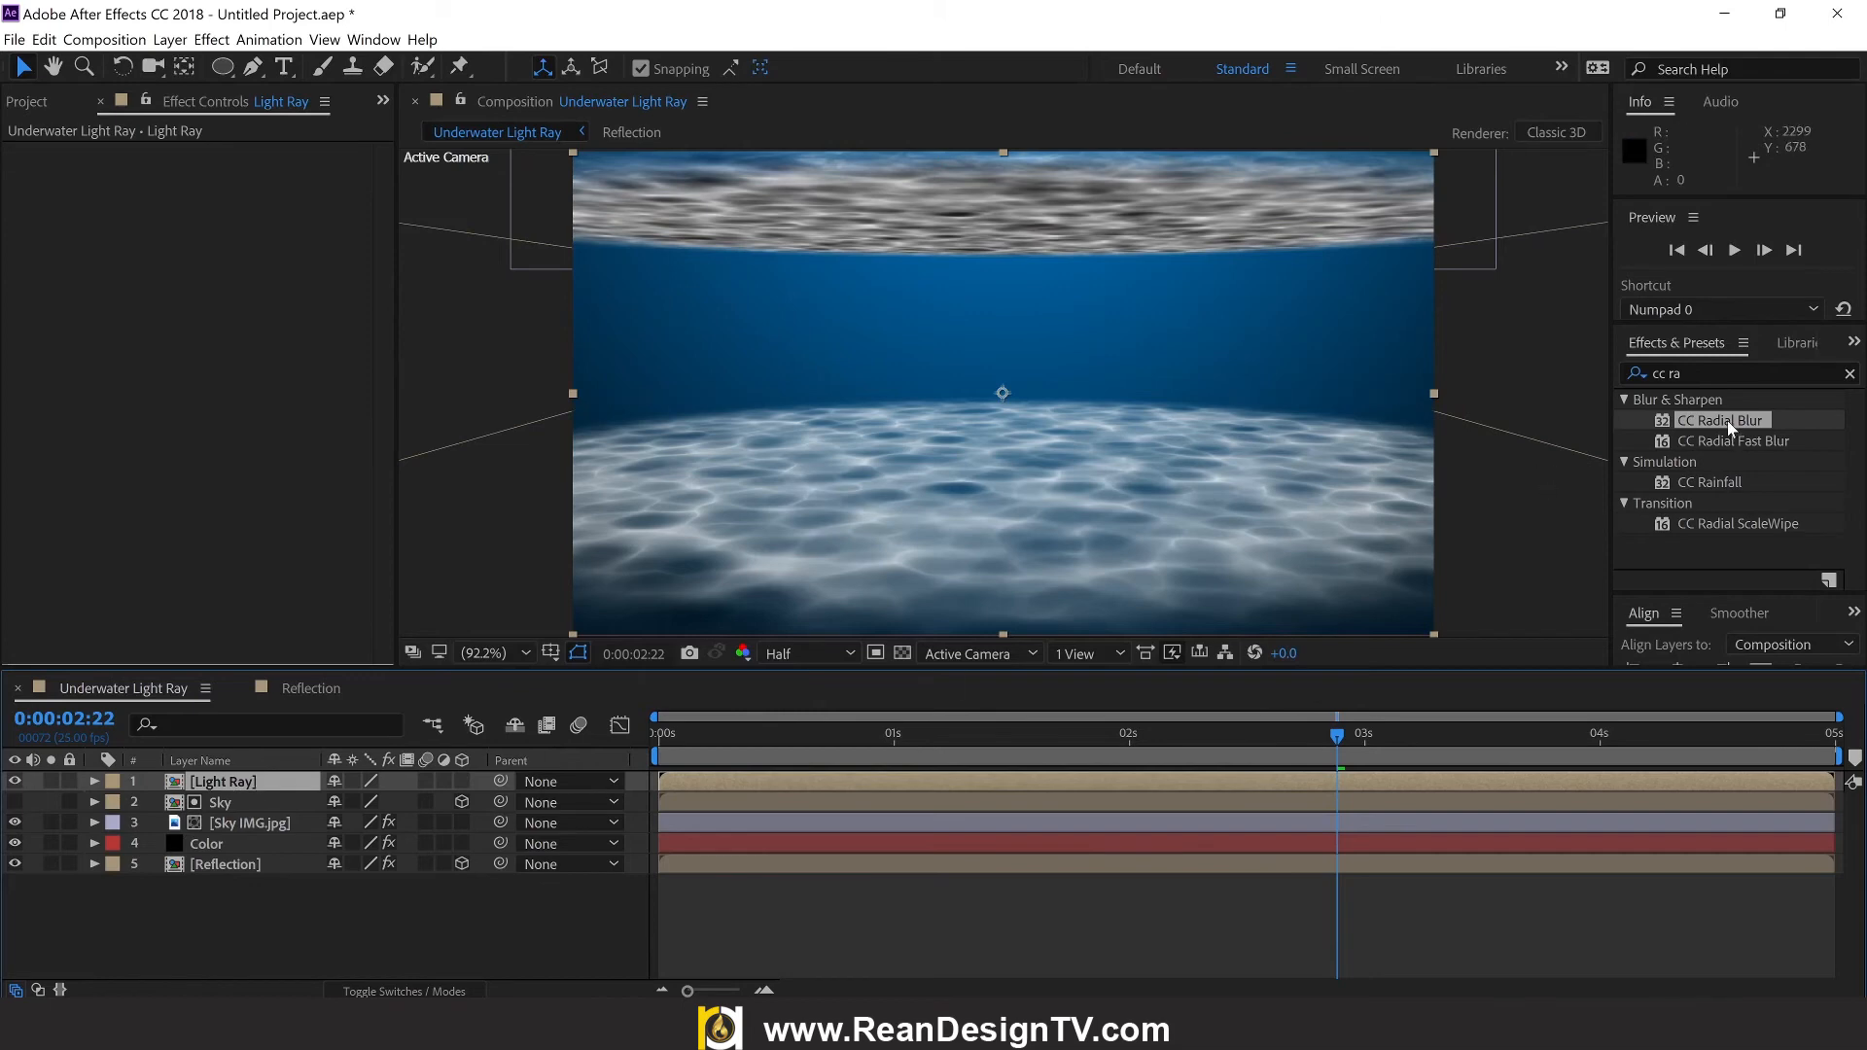
Step: Apply CC Radial Blur to the Light Ray layer with type Fading Zoom and an amount of 54
drag(1727, 420, 268, 781)
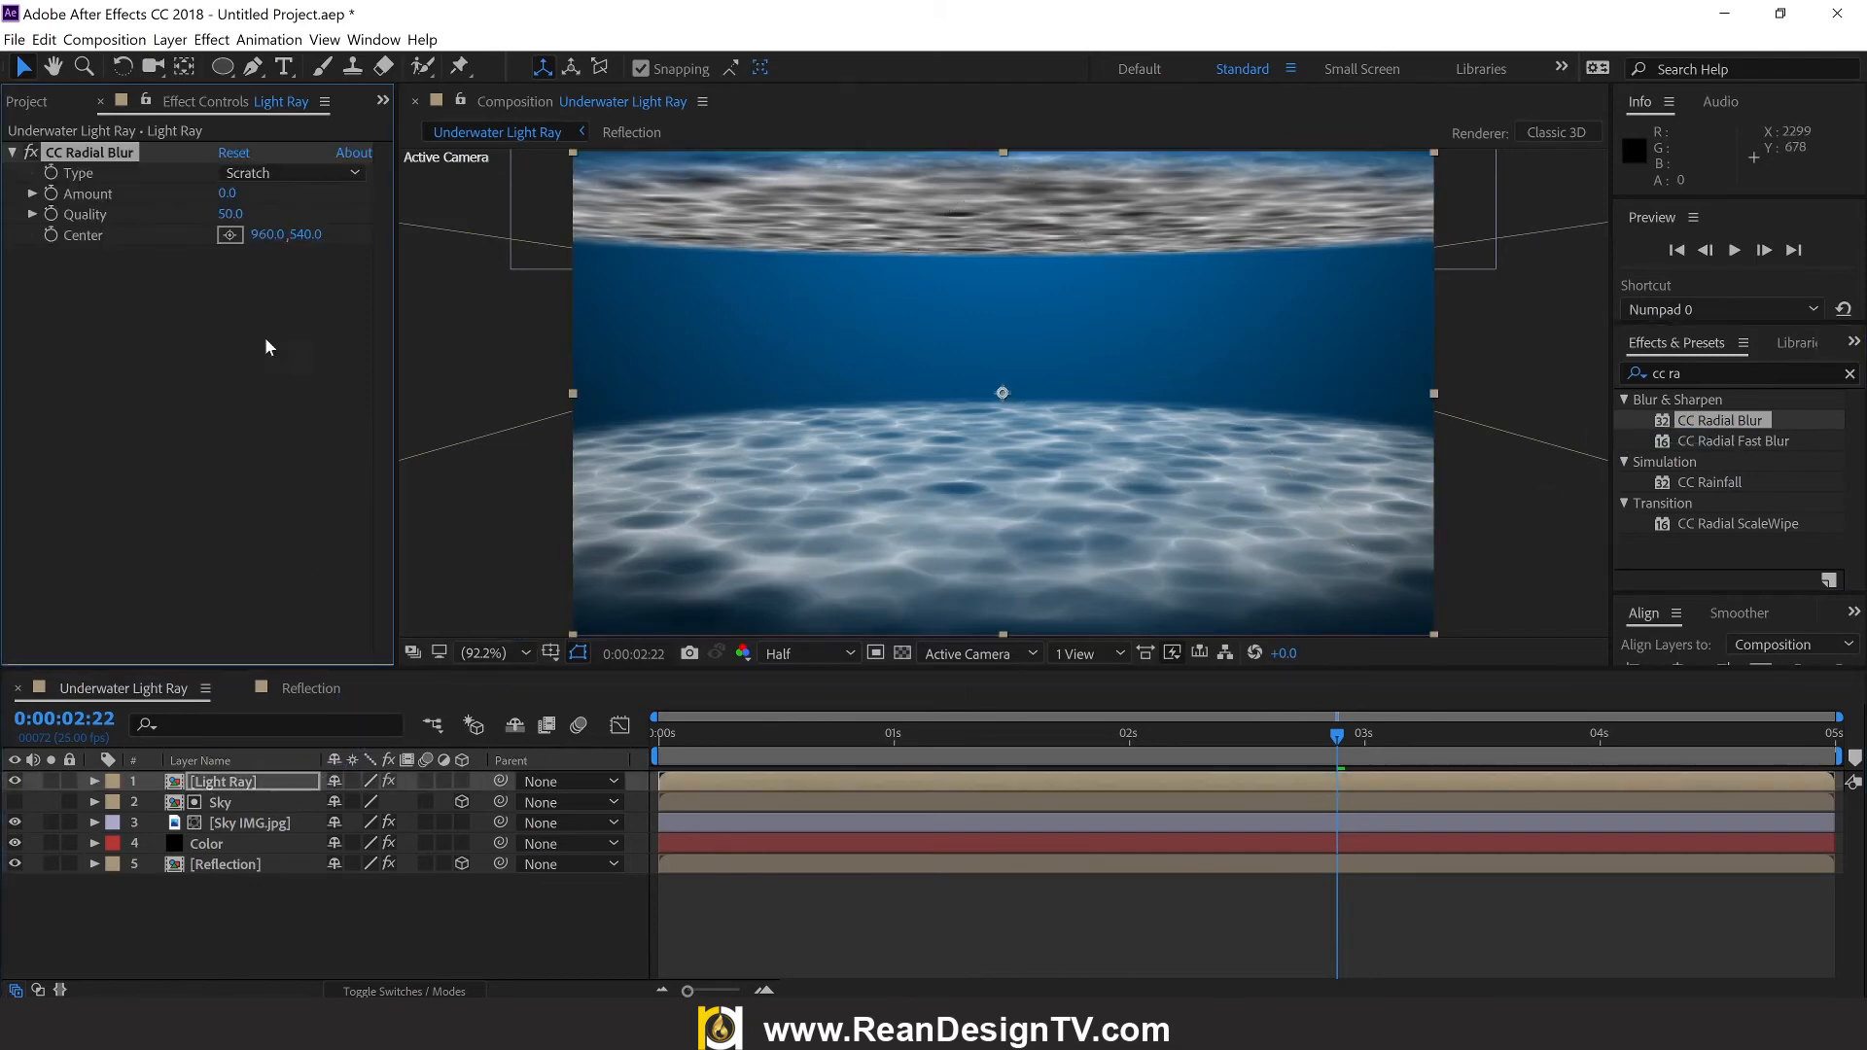
click(274, 173)
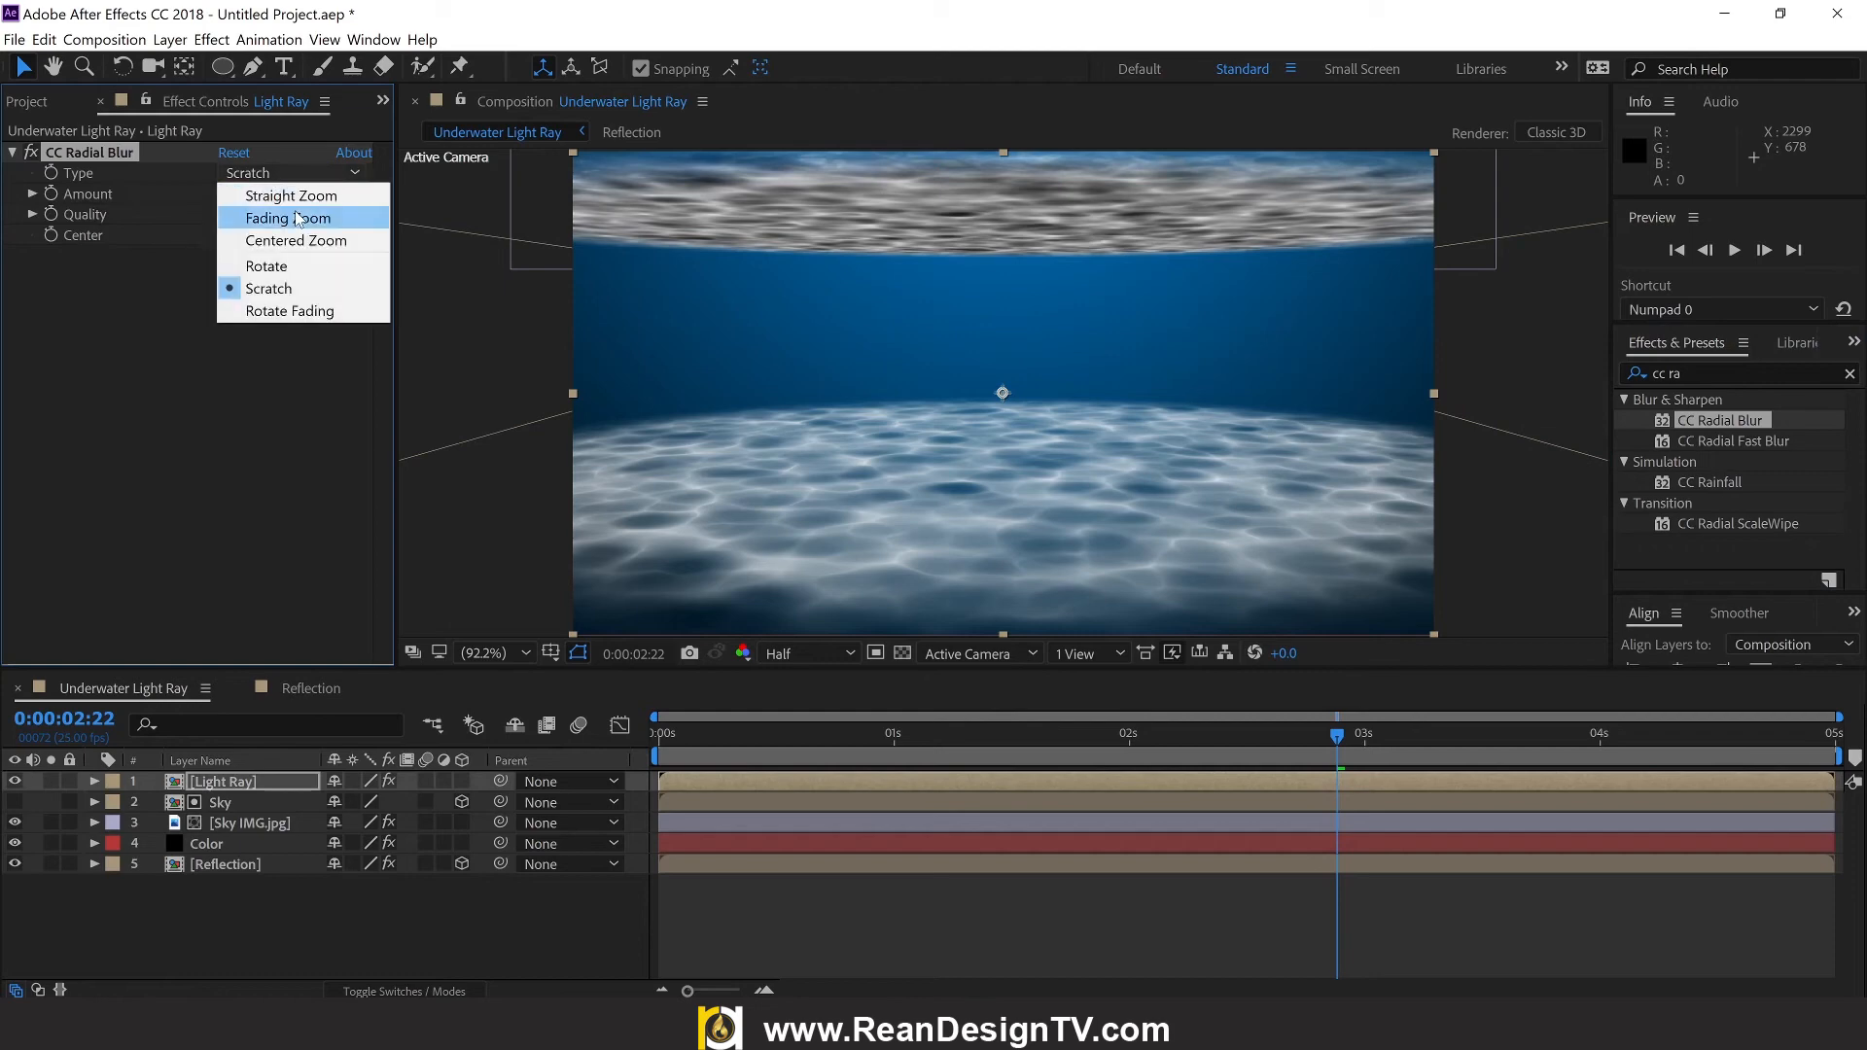
click(294, 210)
mouse_move(230, 201)
mouse_down()
mouse_move(301, 196)
mouse_move(309, 235)
mouse_move(494, 229)
mouse_move(146, 283)
mouse_move(234, 284)
mouse_up()
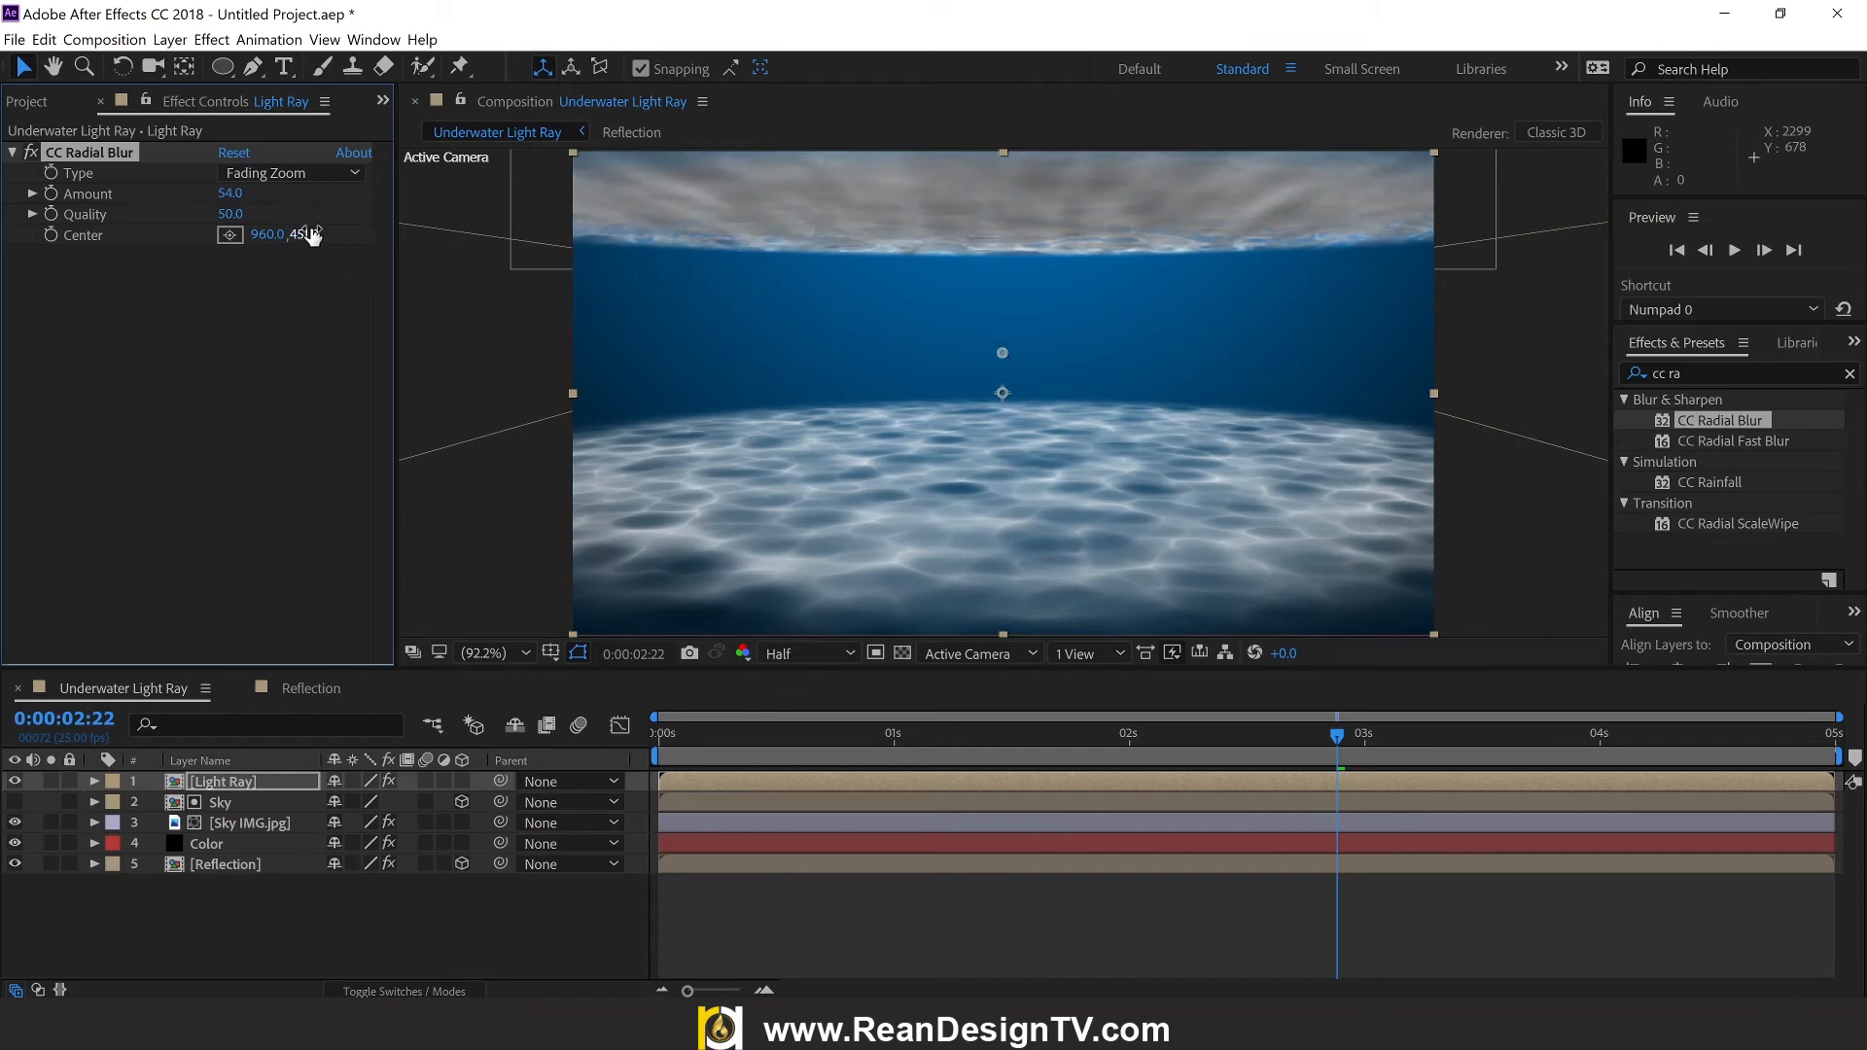
Step: Move the radial blur's center straight up above the frame to 960, -280
drag(311, 234, 235, 234)
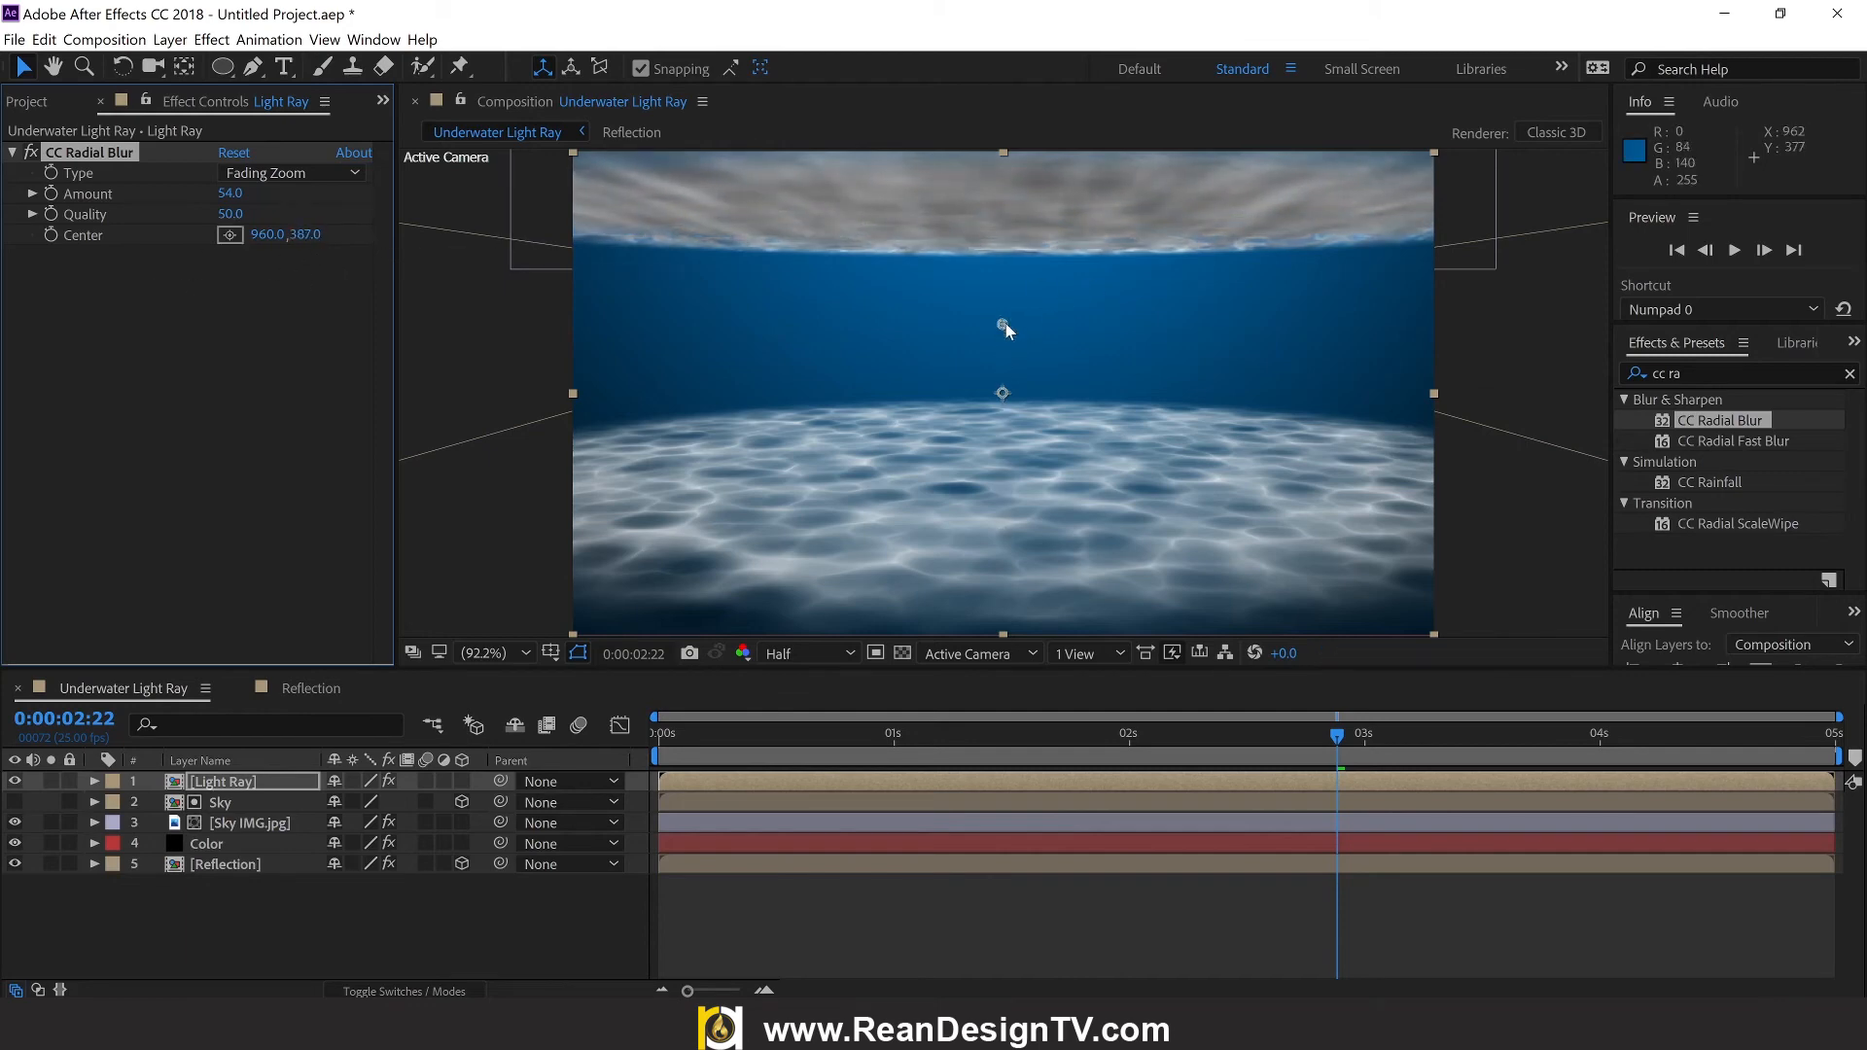
mouse_move(313, 234)
mouse_down()
mouse_move(128, 234)
mouse_move(4, 206)
mouse_move(51, 214)
mouse_up()
drag(311, 234, 177, 263)
drag(299, 236, 148, 251)
drag(321, 243, 170, 250)
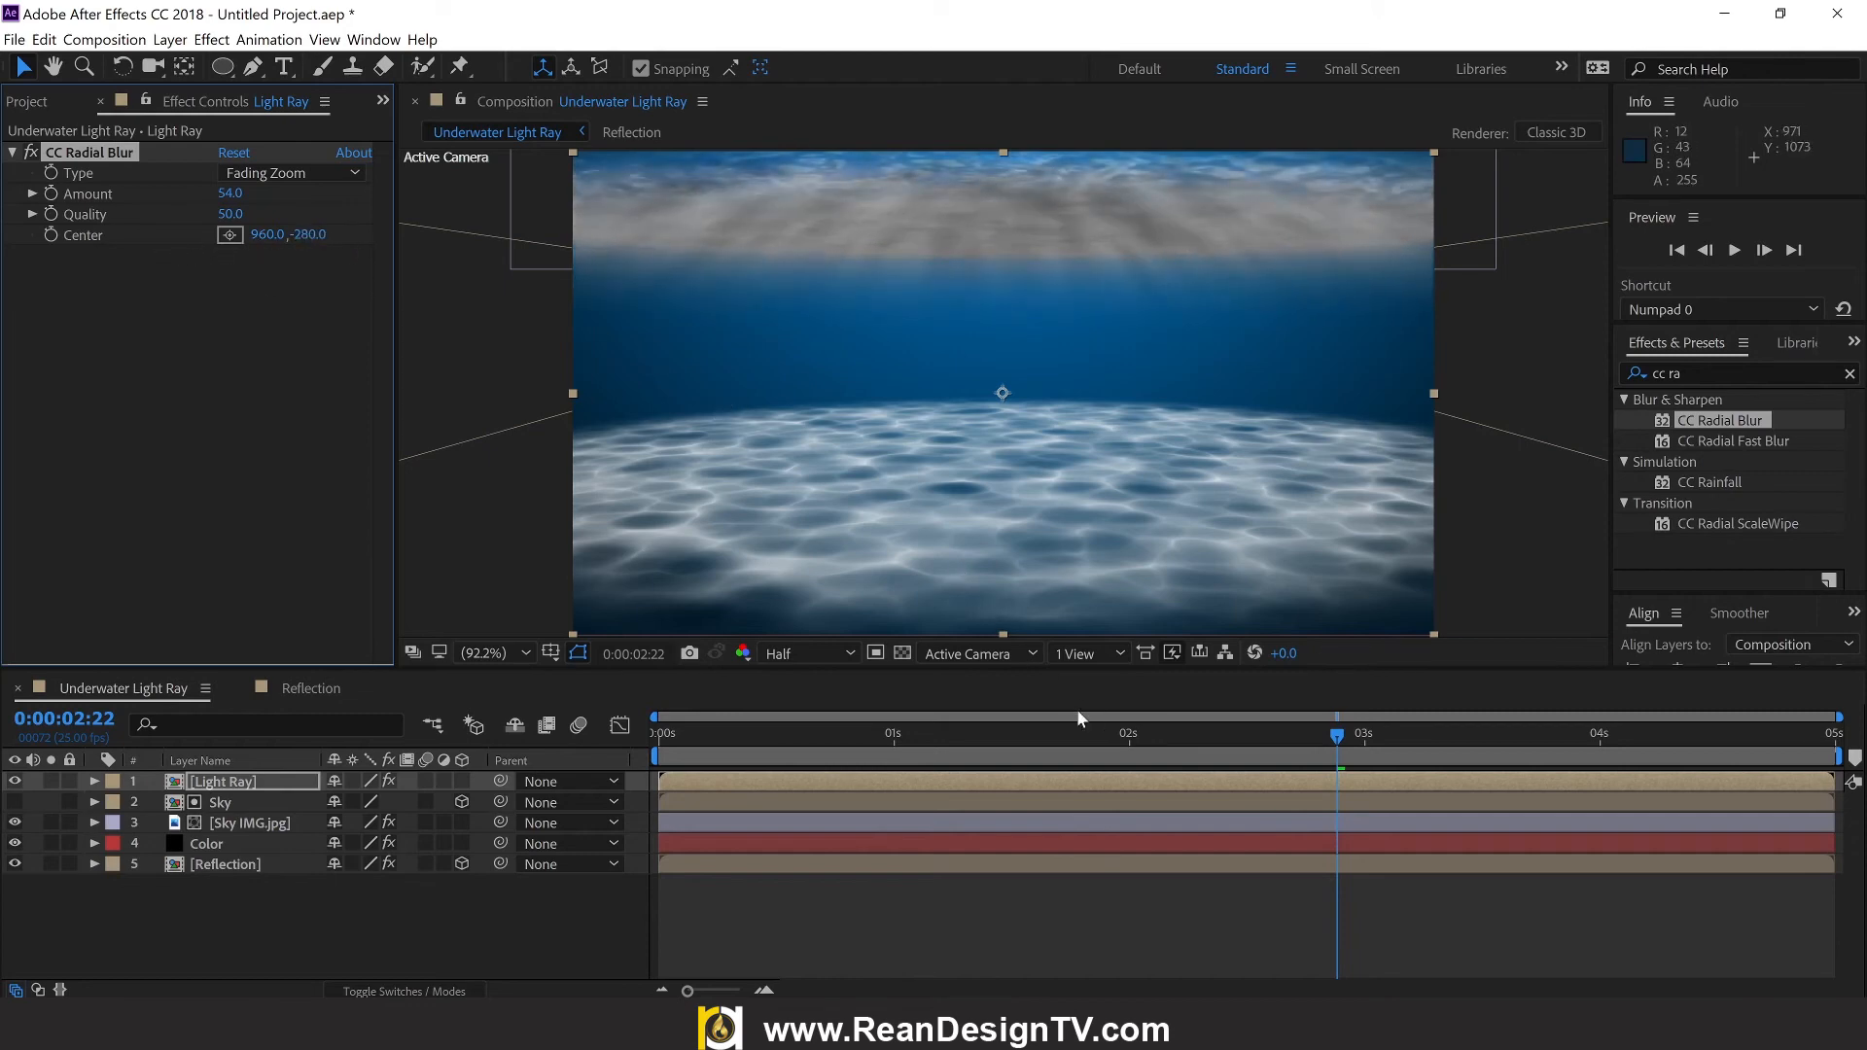
Step: At 0:00:01:19, set the radial blur's amount to 126 and quality to 50.9, and raise its center to 940, -594
click(1071, 735)
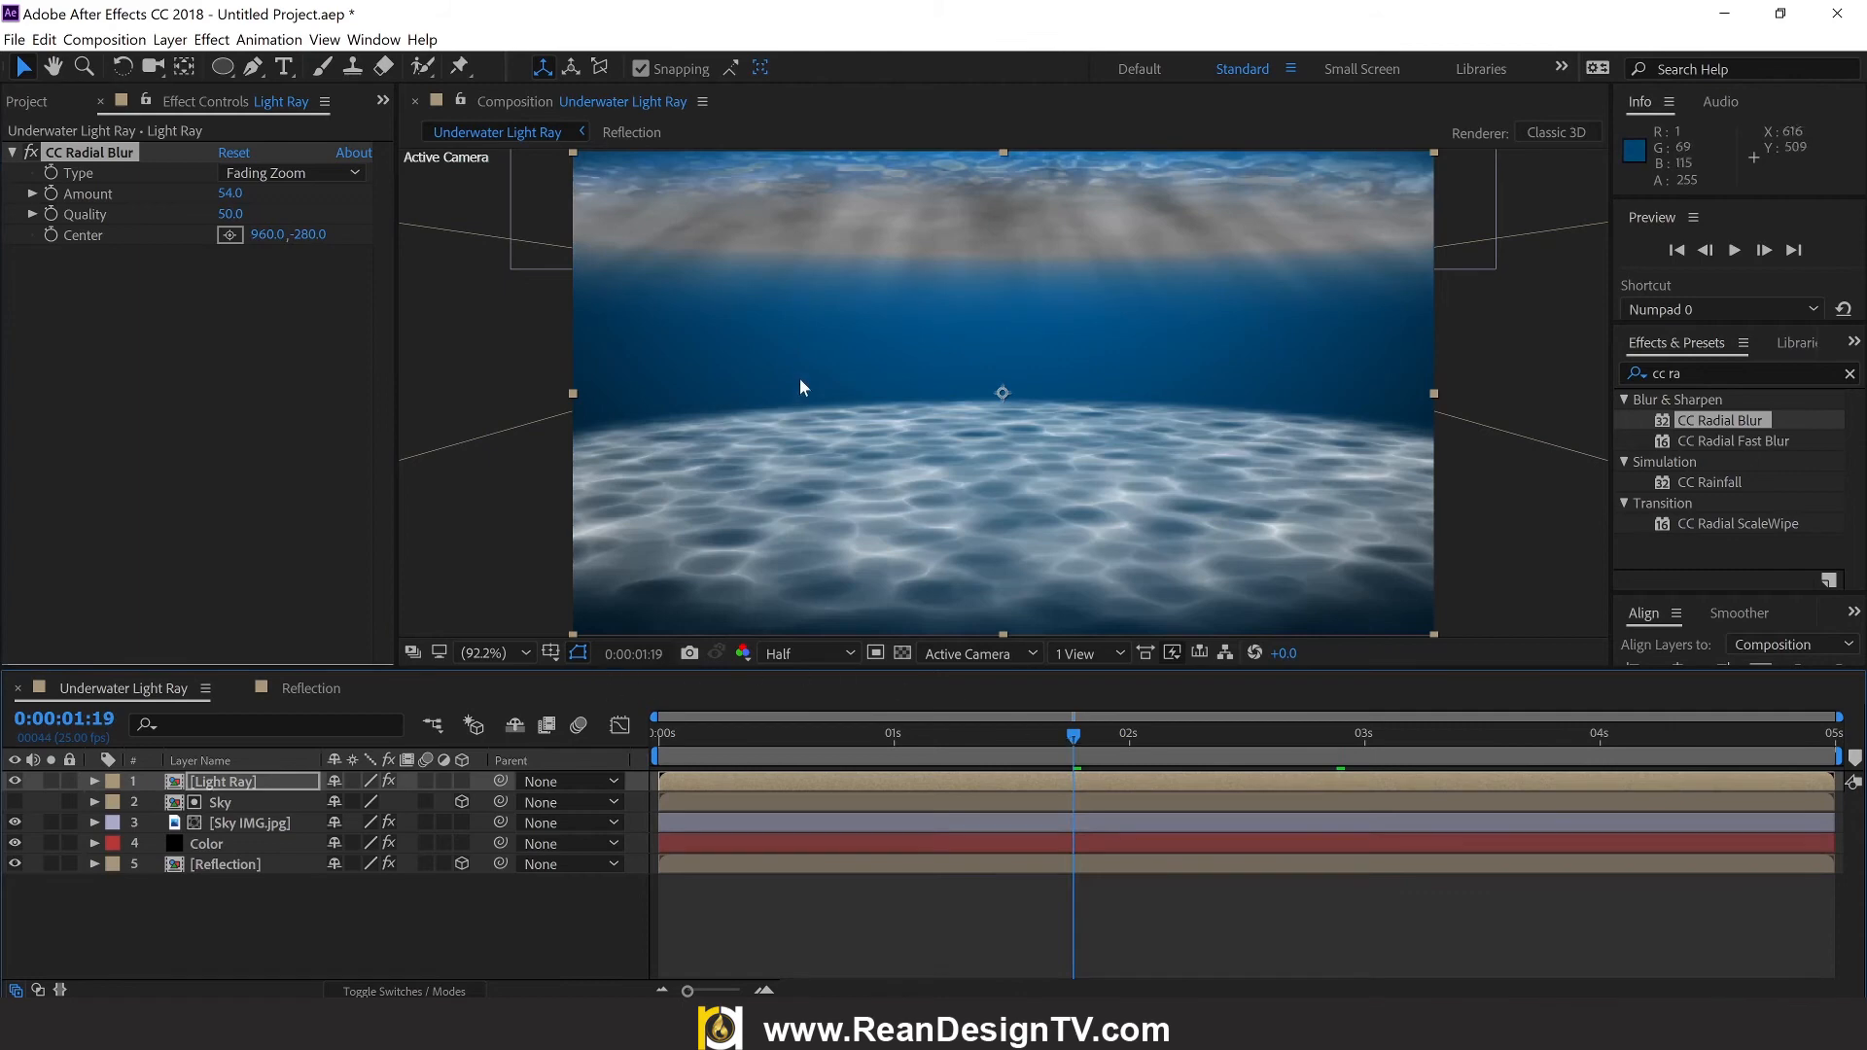
key(comma)
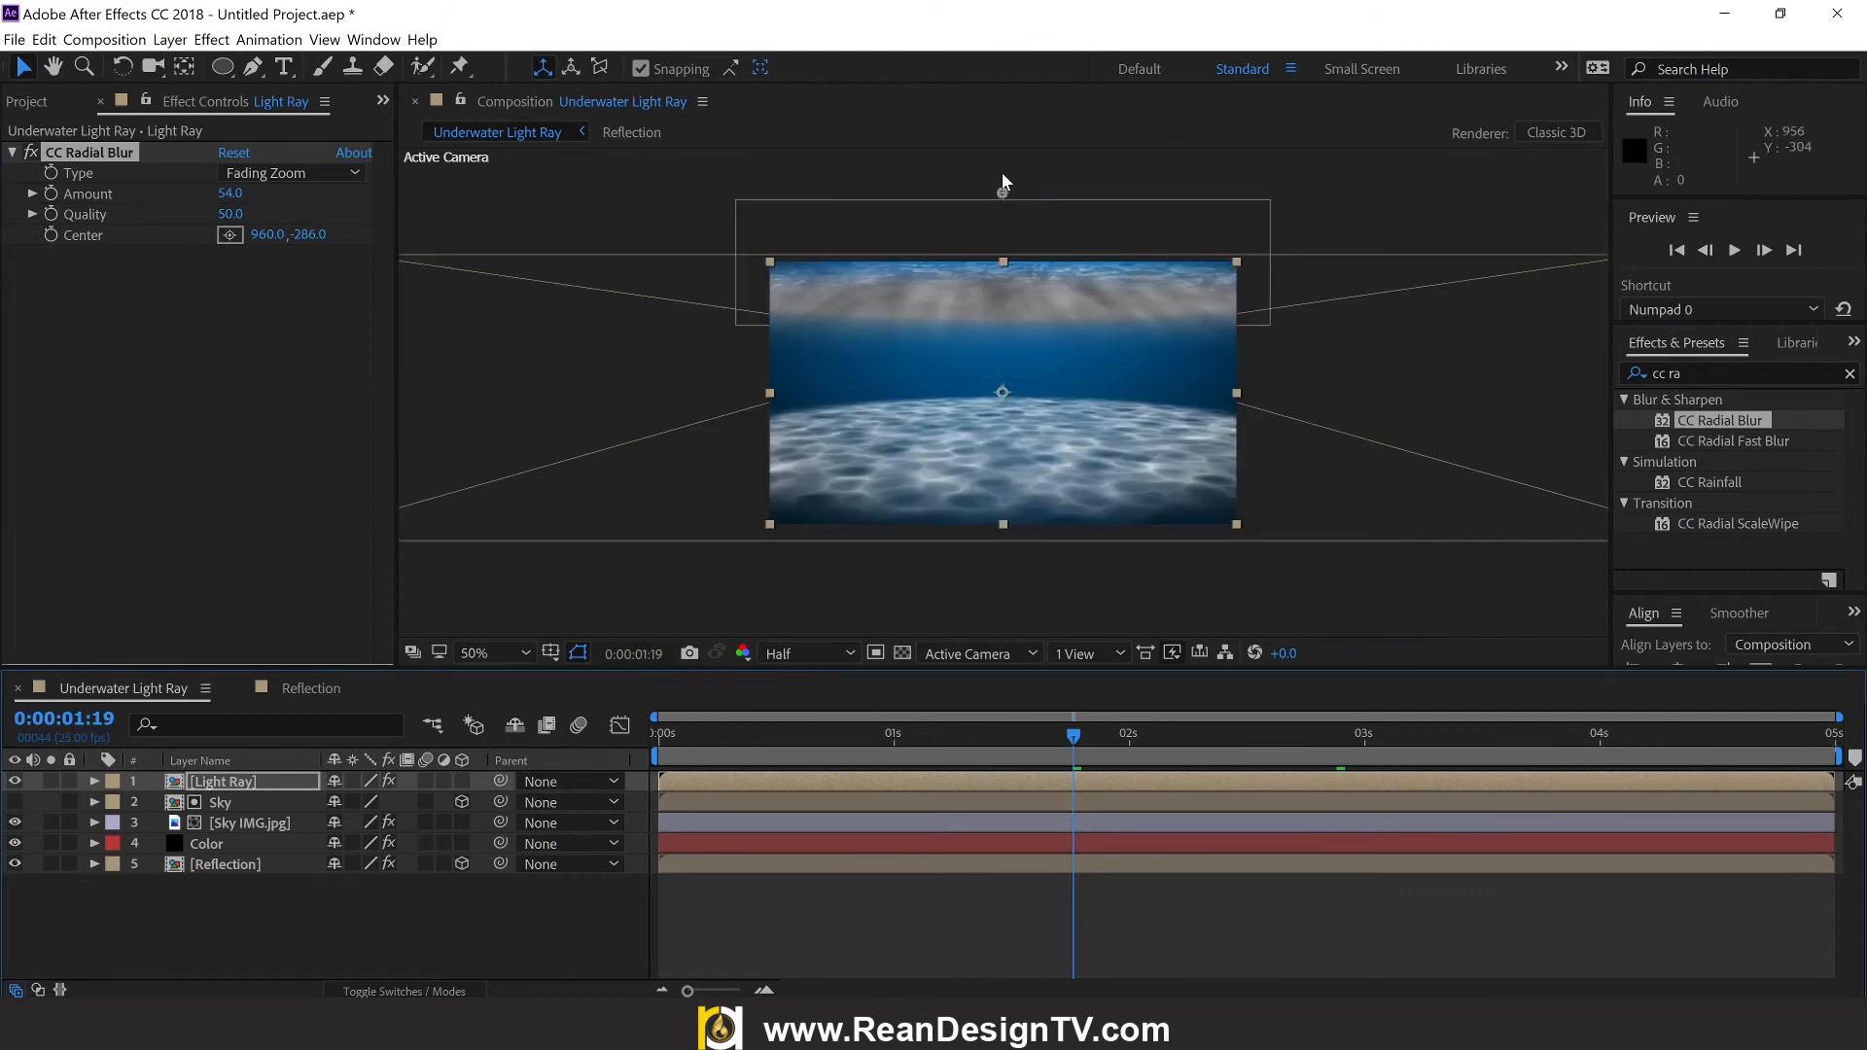
drag(1003, 179, 1001, 158)
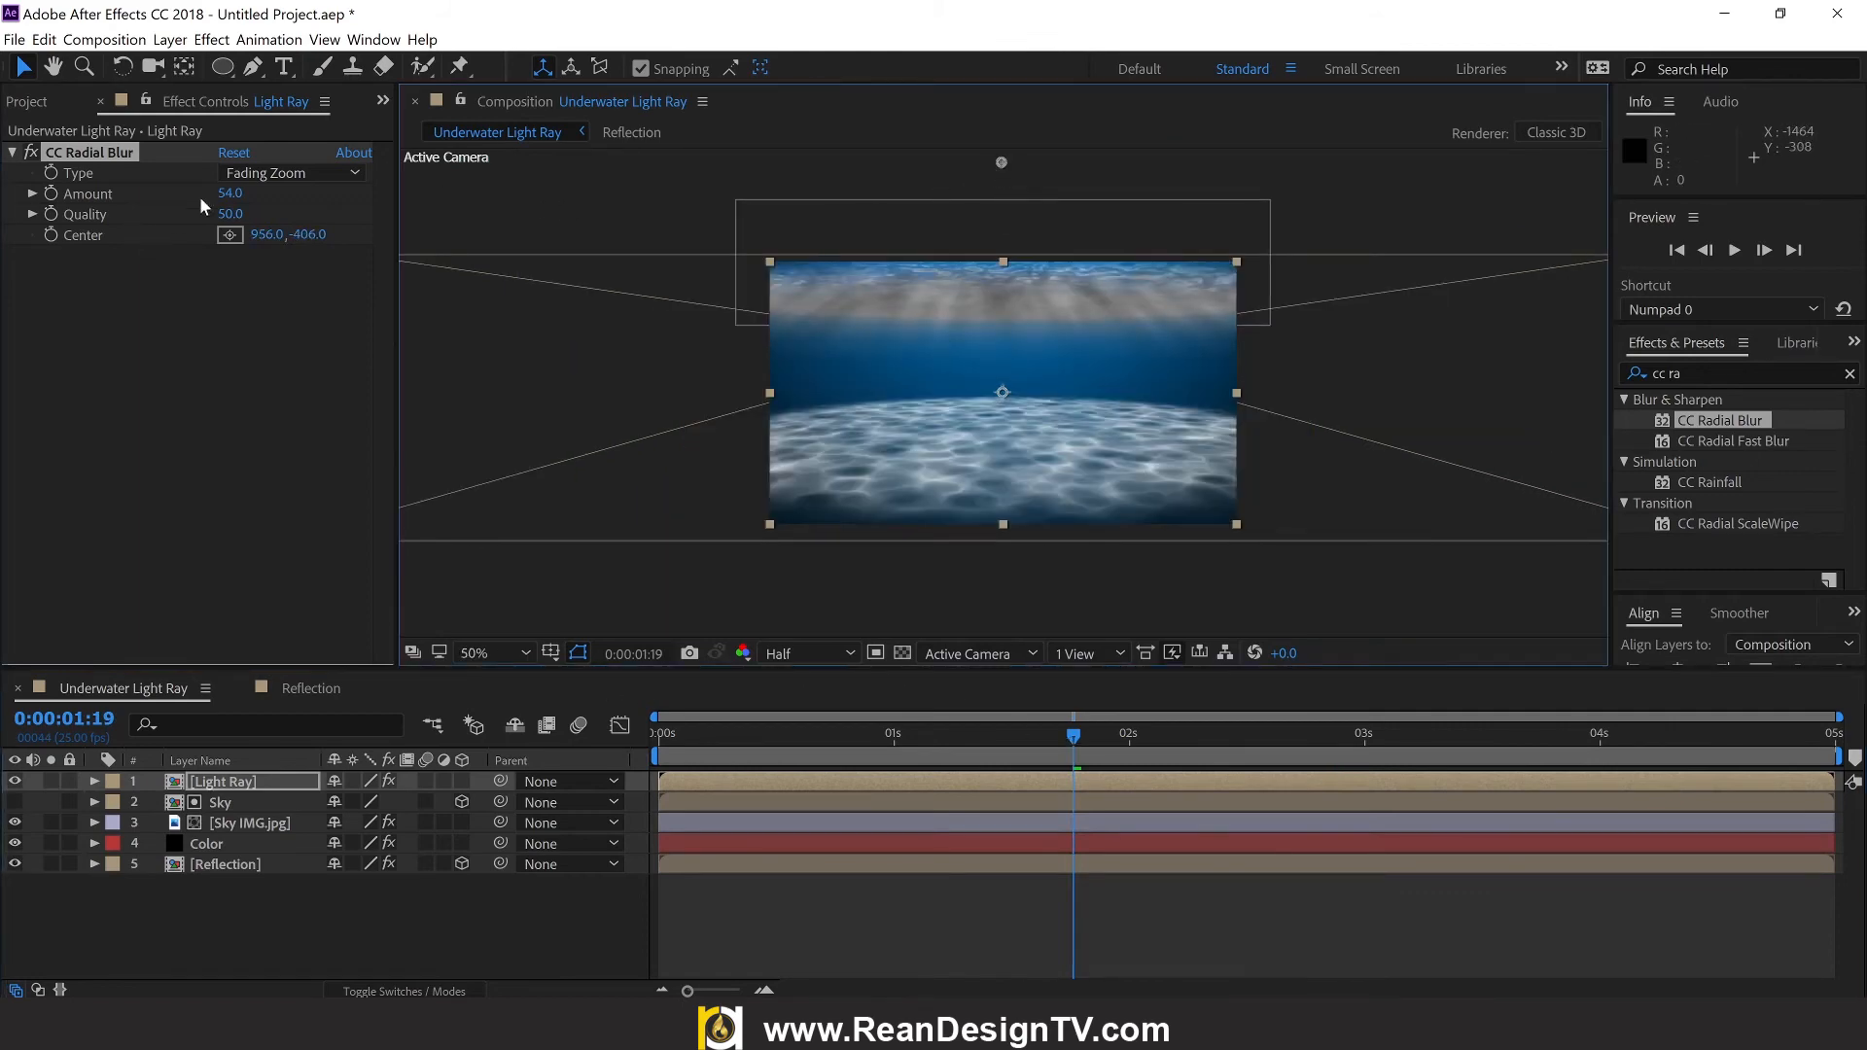
drag(230, 193, 334, 194)
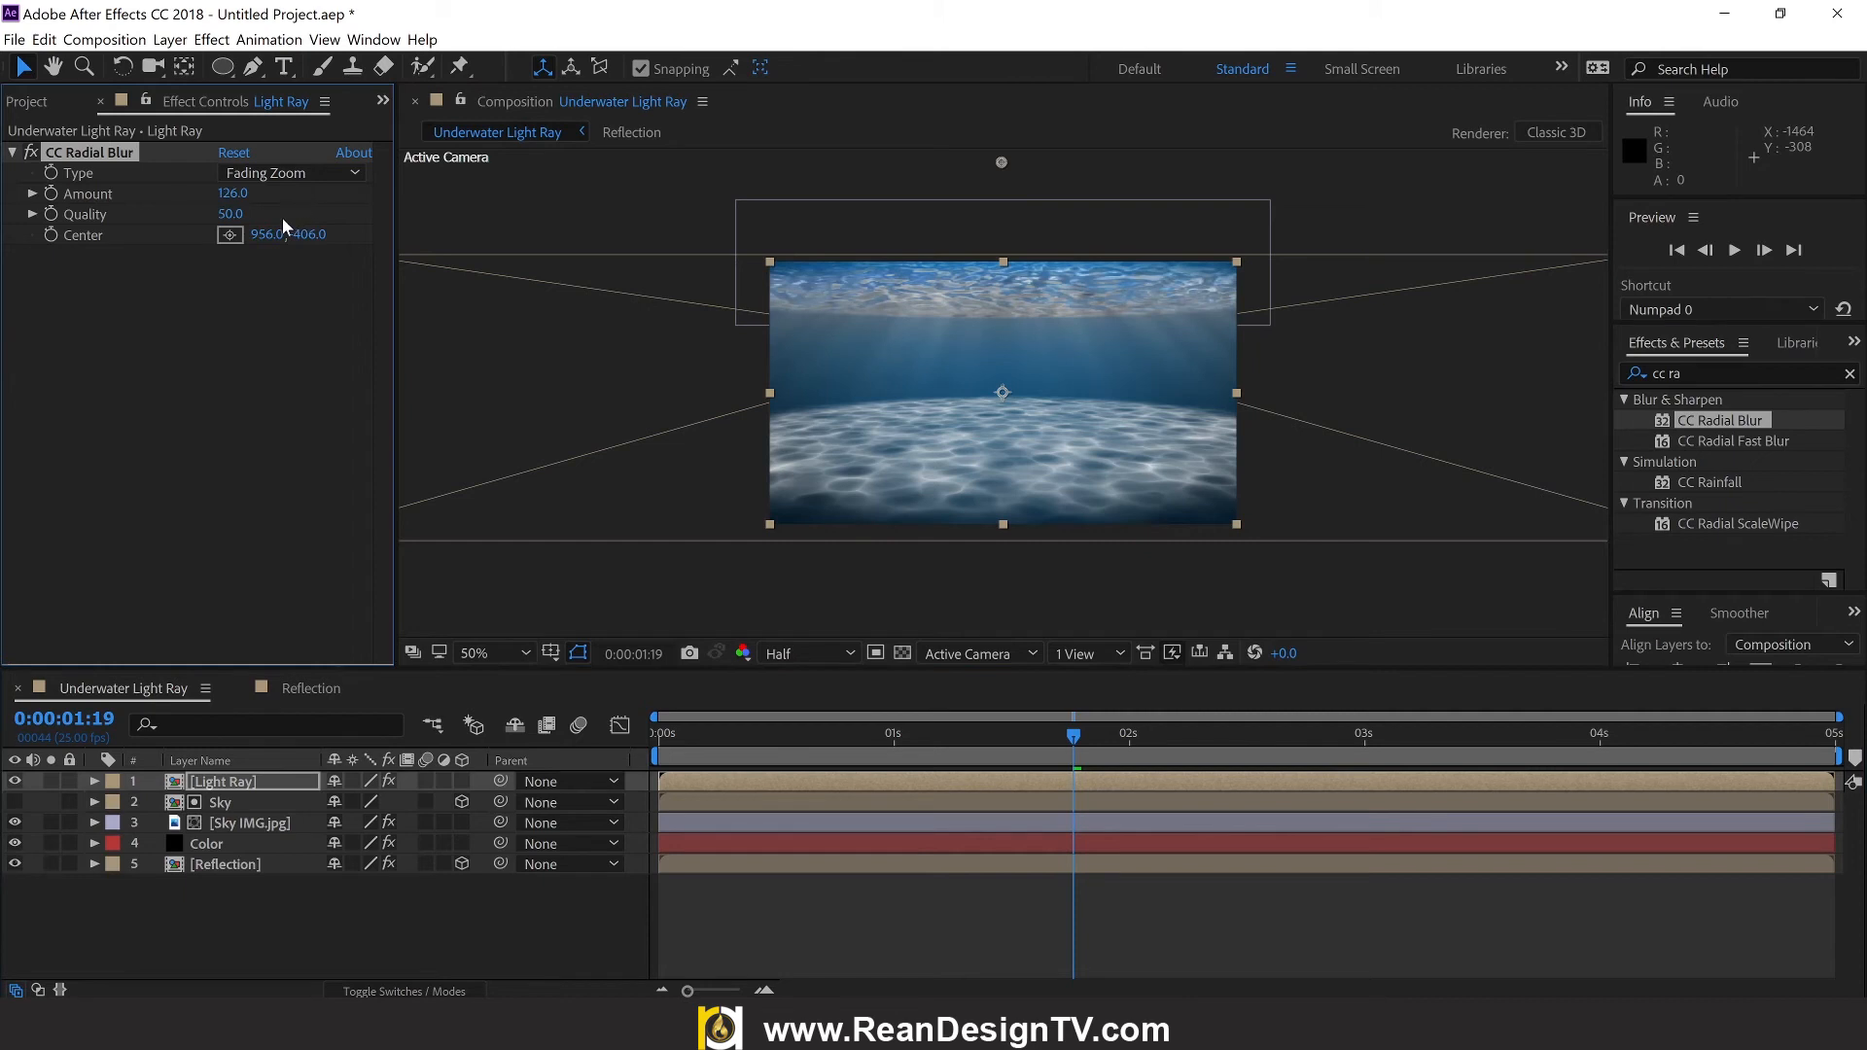
mouse_move(230, 213)
mouse_down()
mouse_move(306, 212)
mouse_move(195, 220)
mouse_up()
drag(1002, 163, 997, 116)
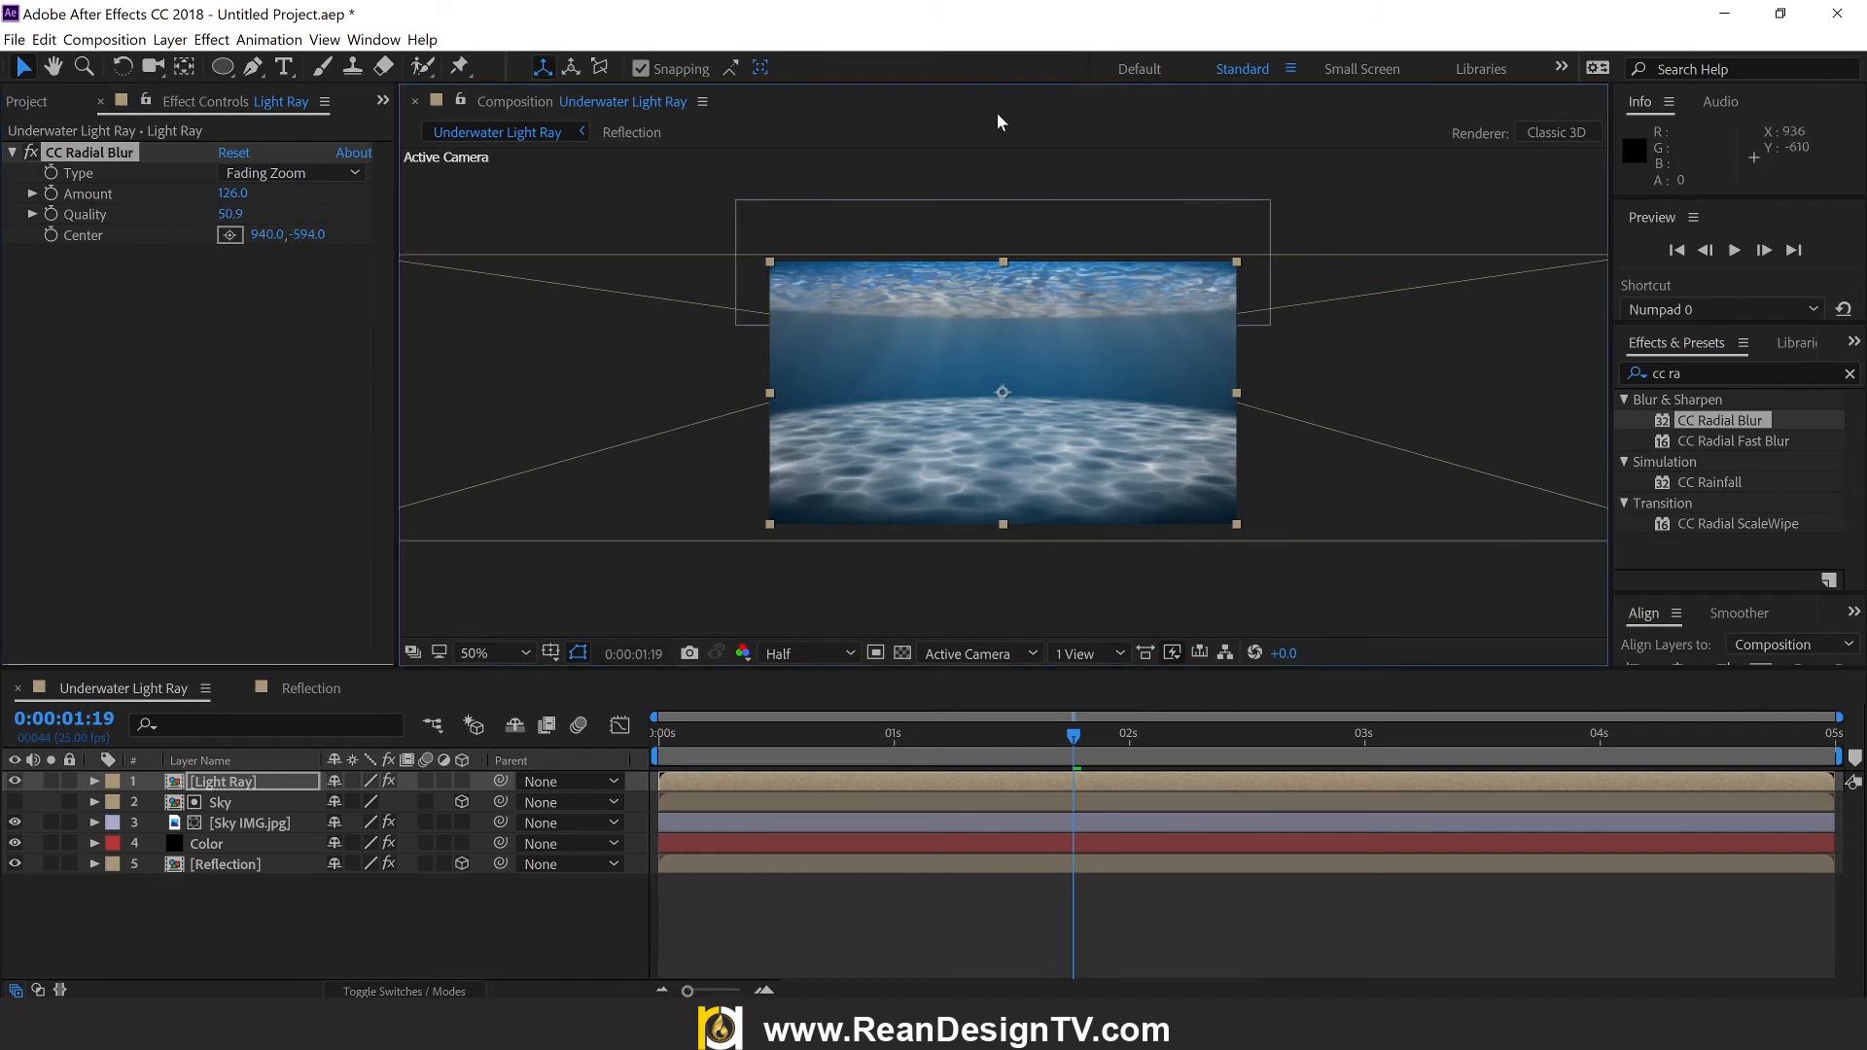
Step: Fit the composition in the viewer, preview the light rays from the start, and lower the preview resolution to Third
click(523, 656)
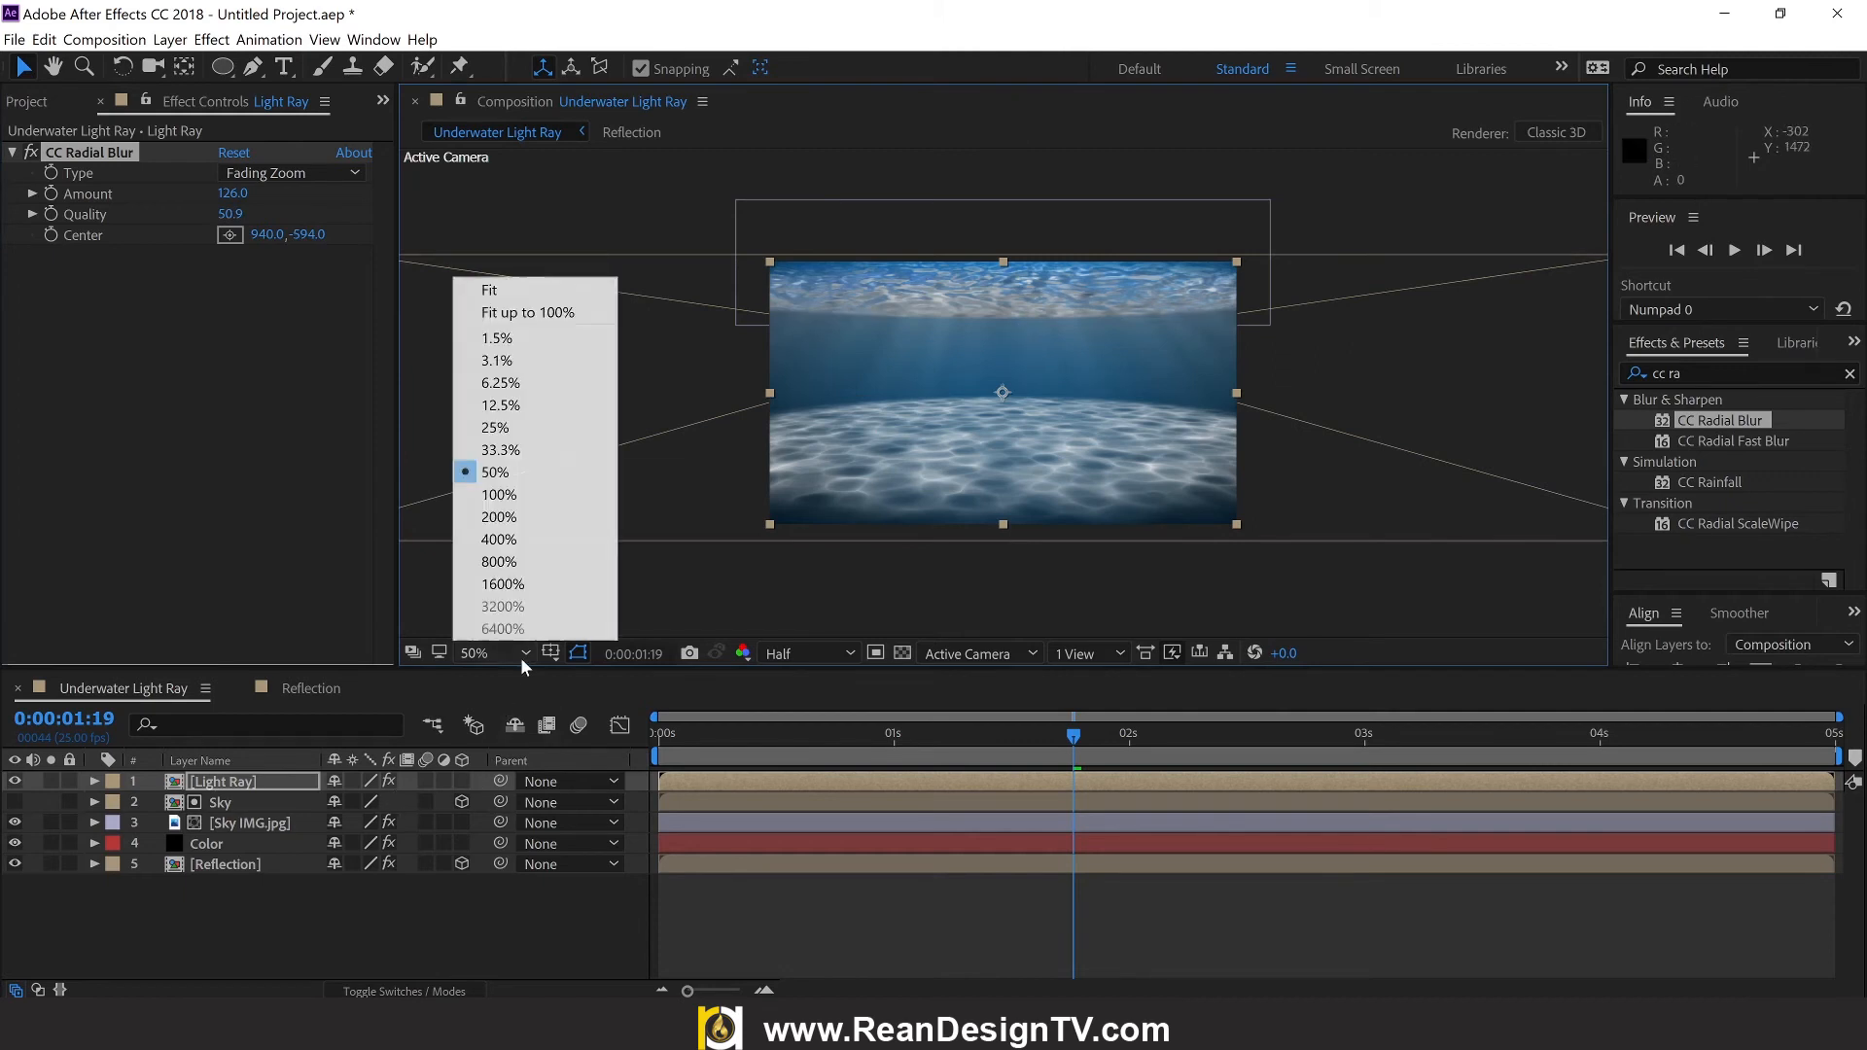
click(527, 312)
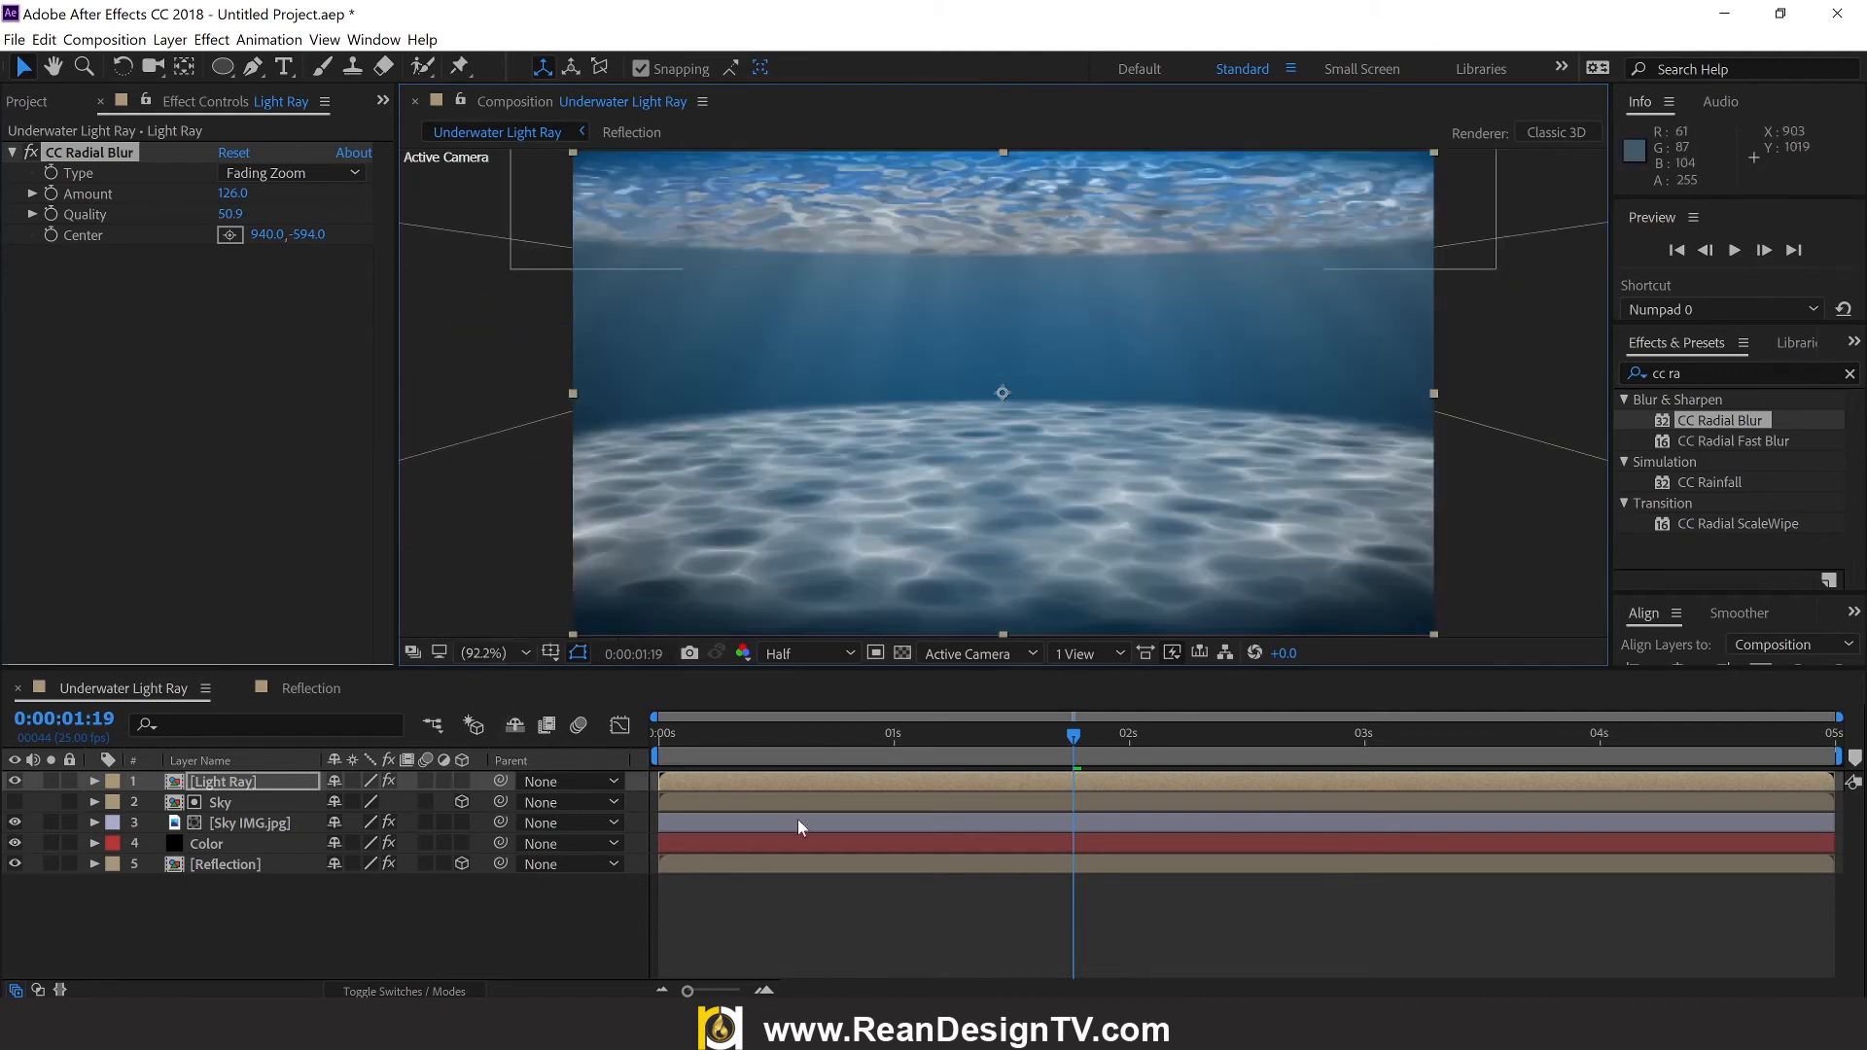
drag(833, 742, 610, 756)
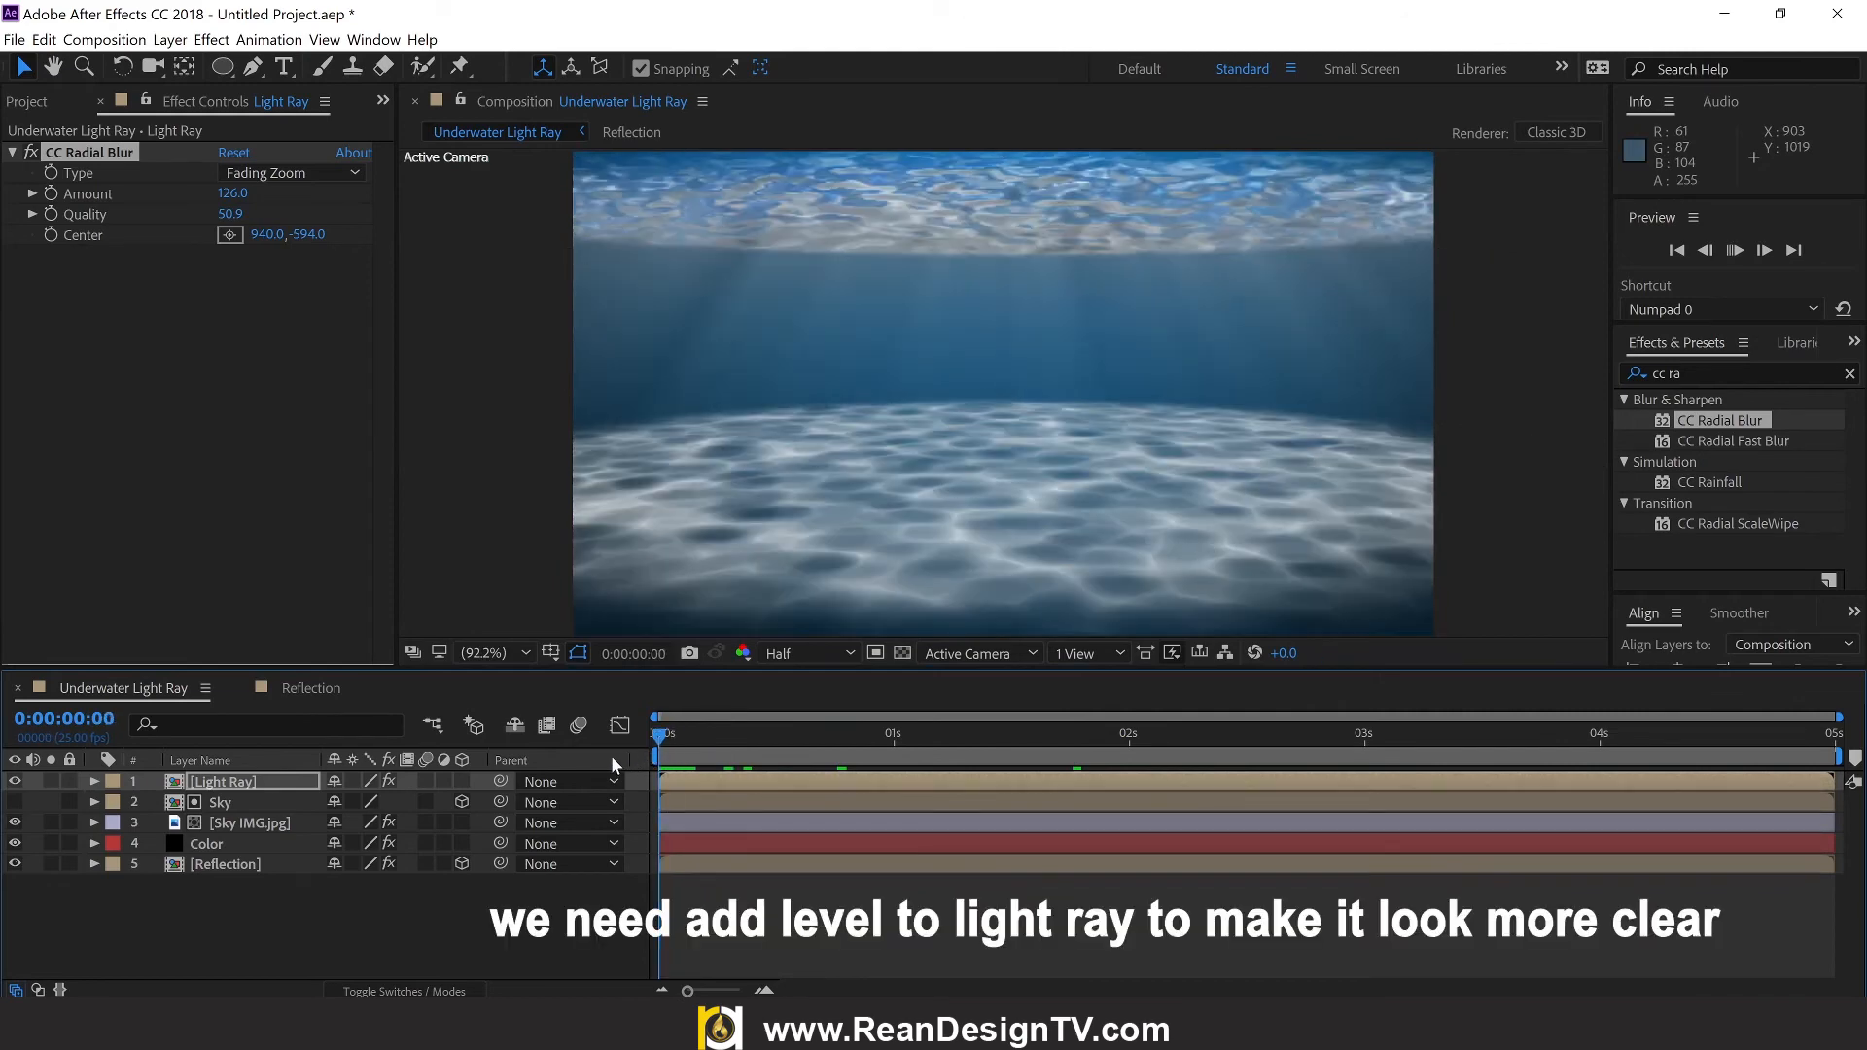
key(space)
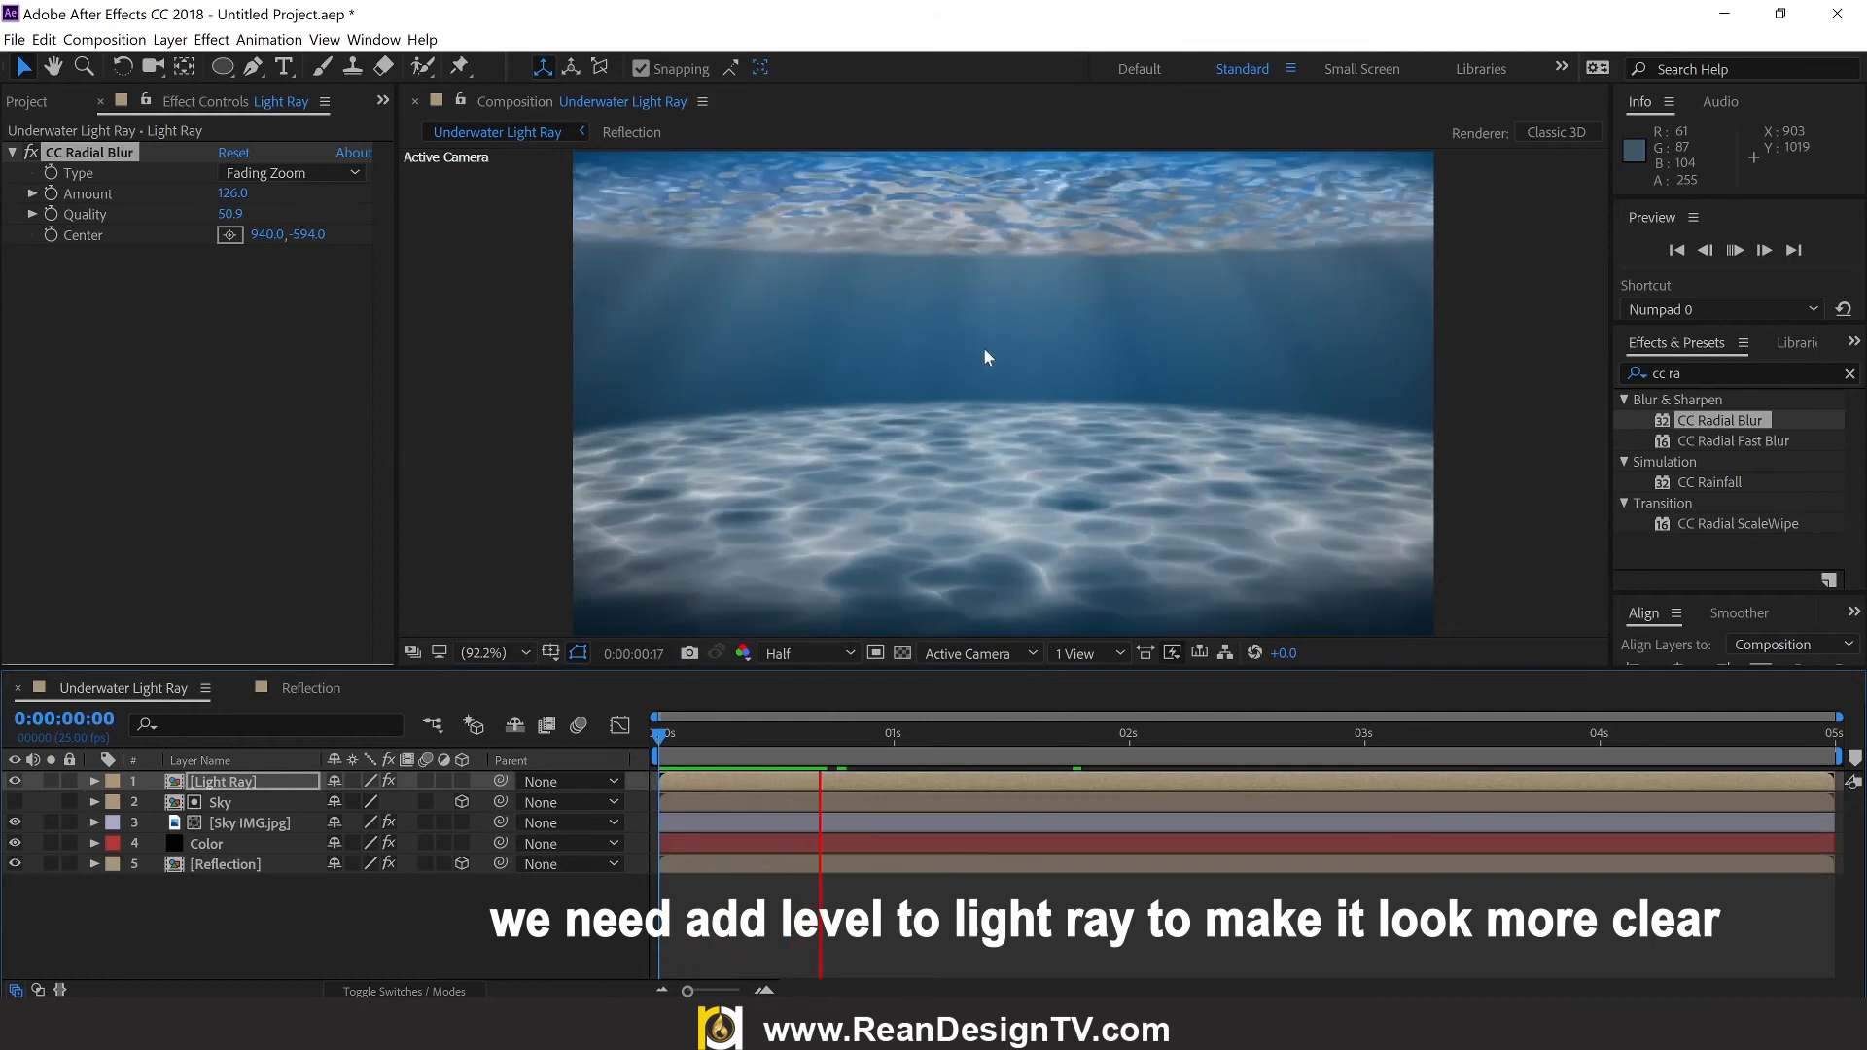
key(space)
click(827, 654)
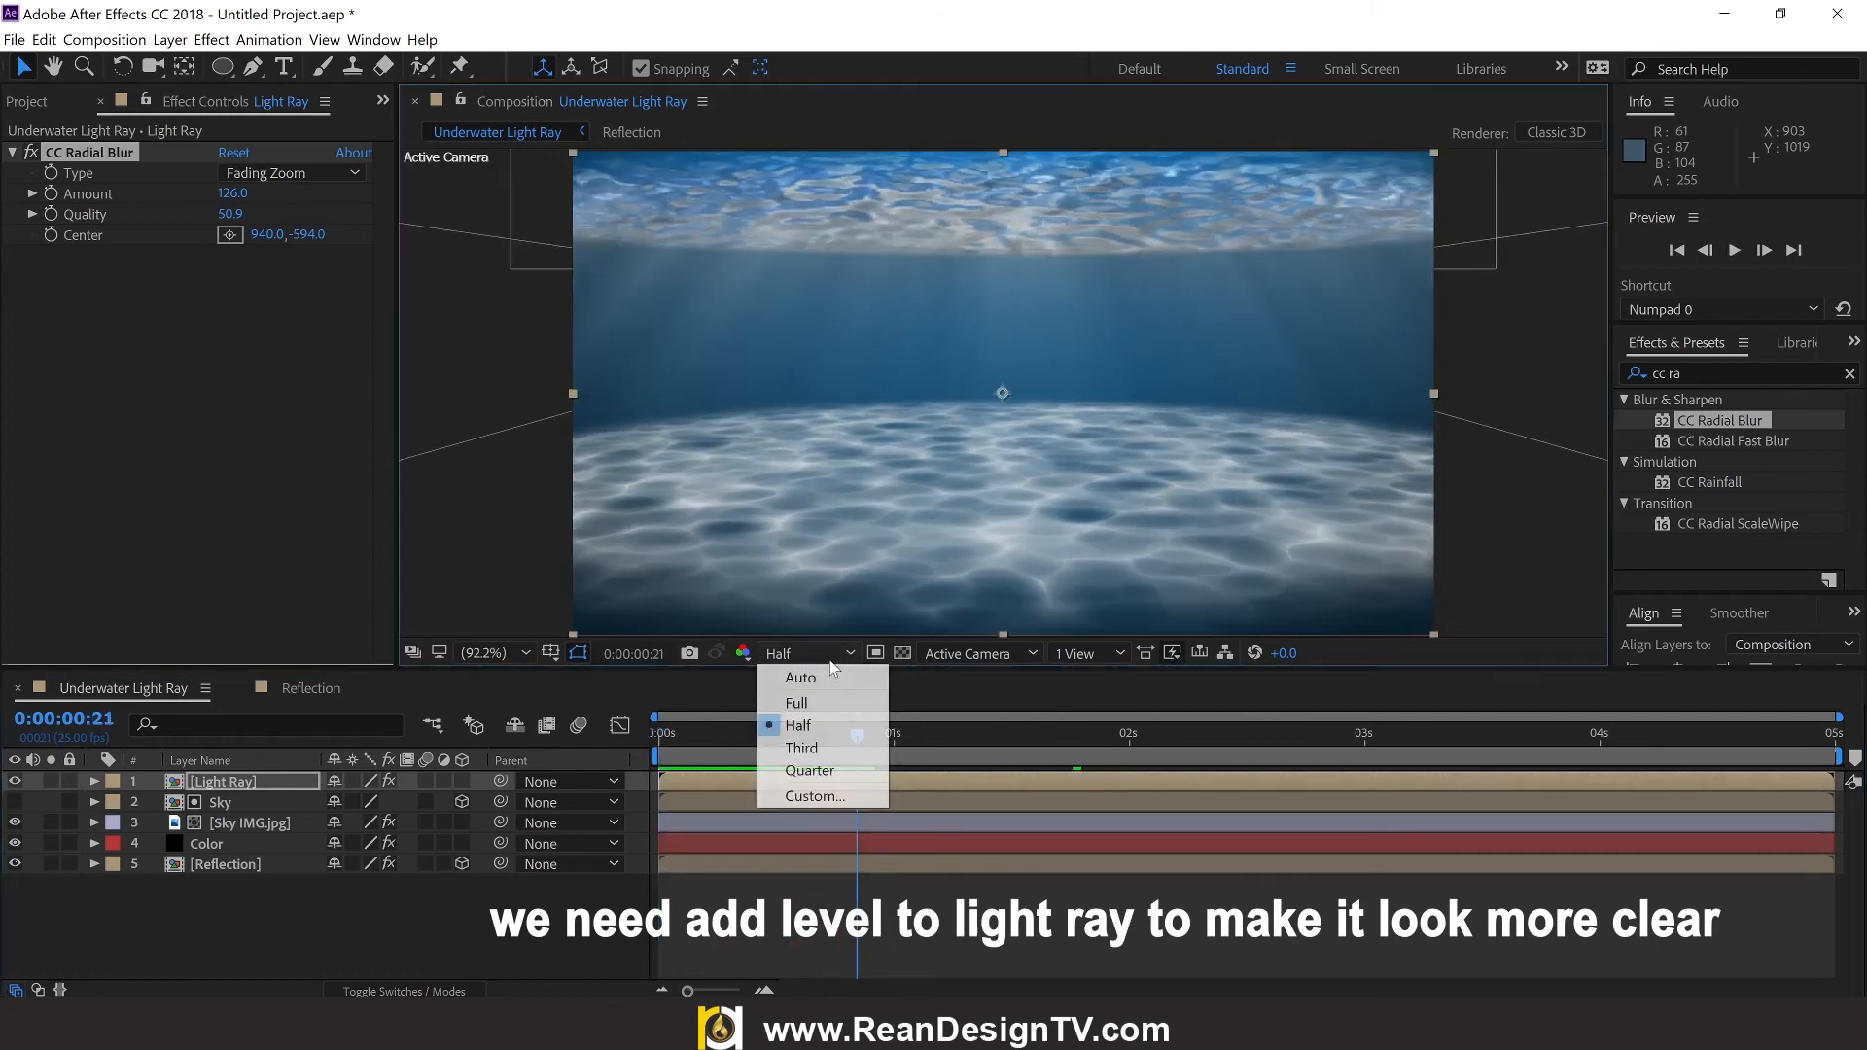
click(827, 749)
key(space)
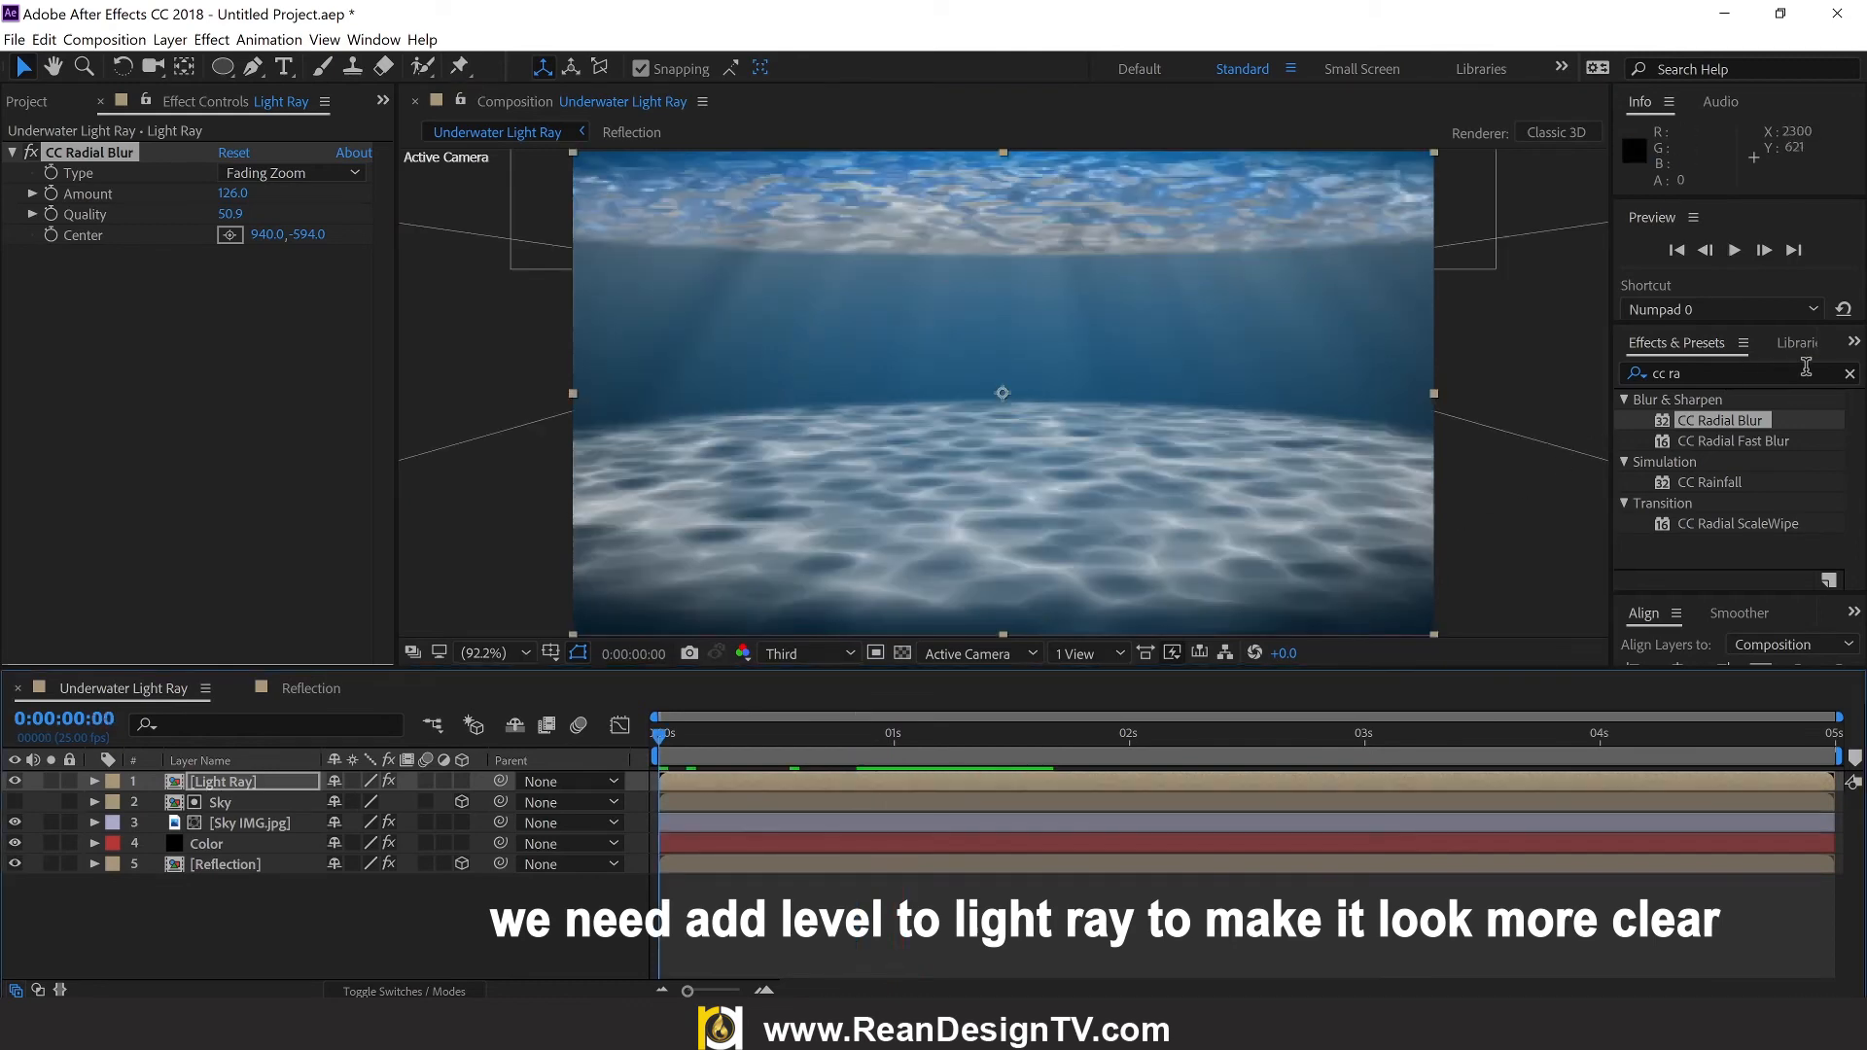
Step: Find the Levels effect by searching for "level" and apply it to the Light Ray layer
click(1849, 374)
click(1758, 372)
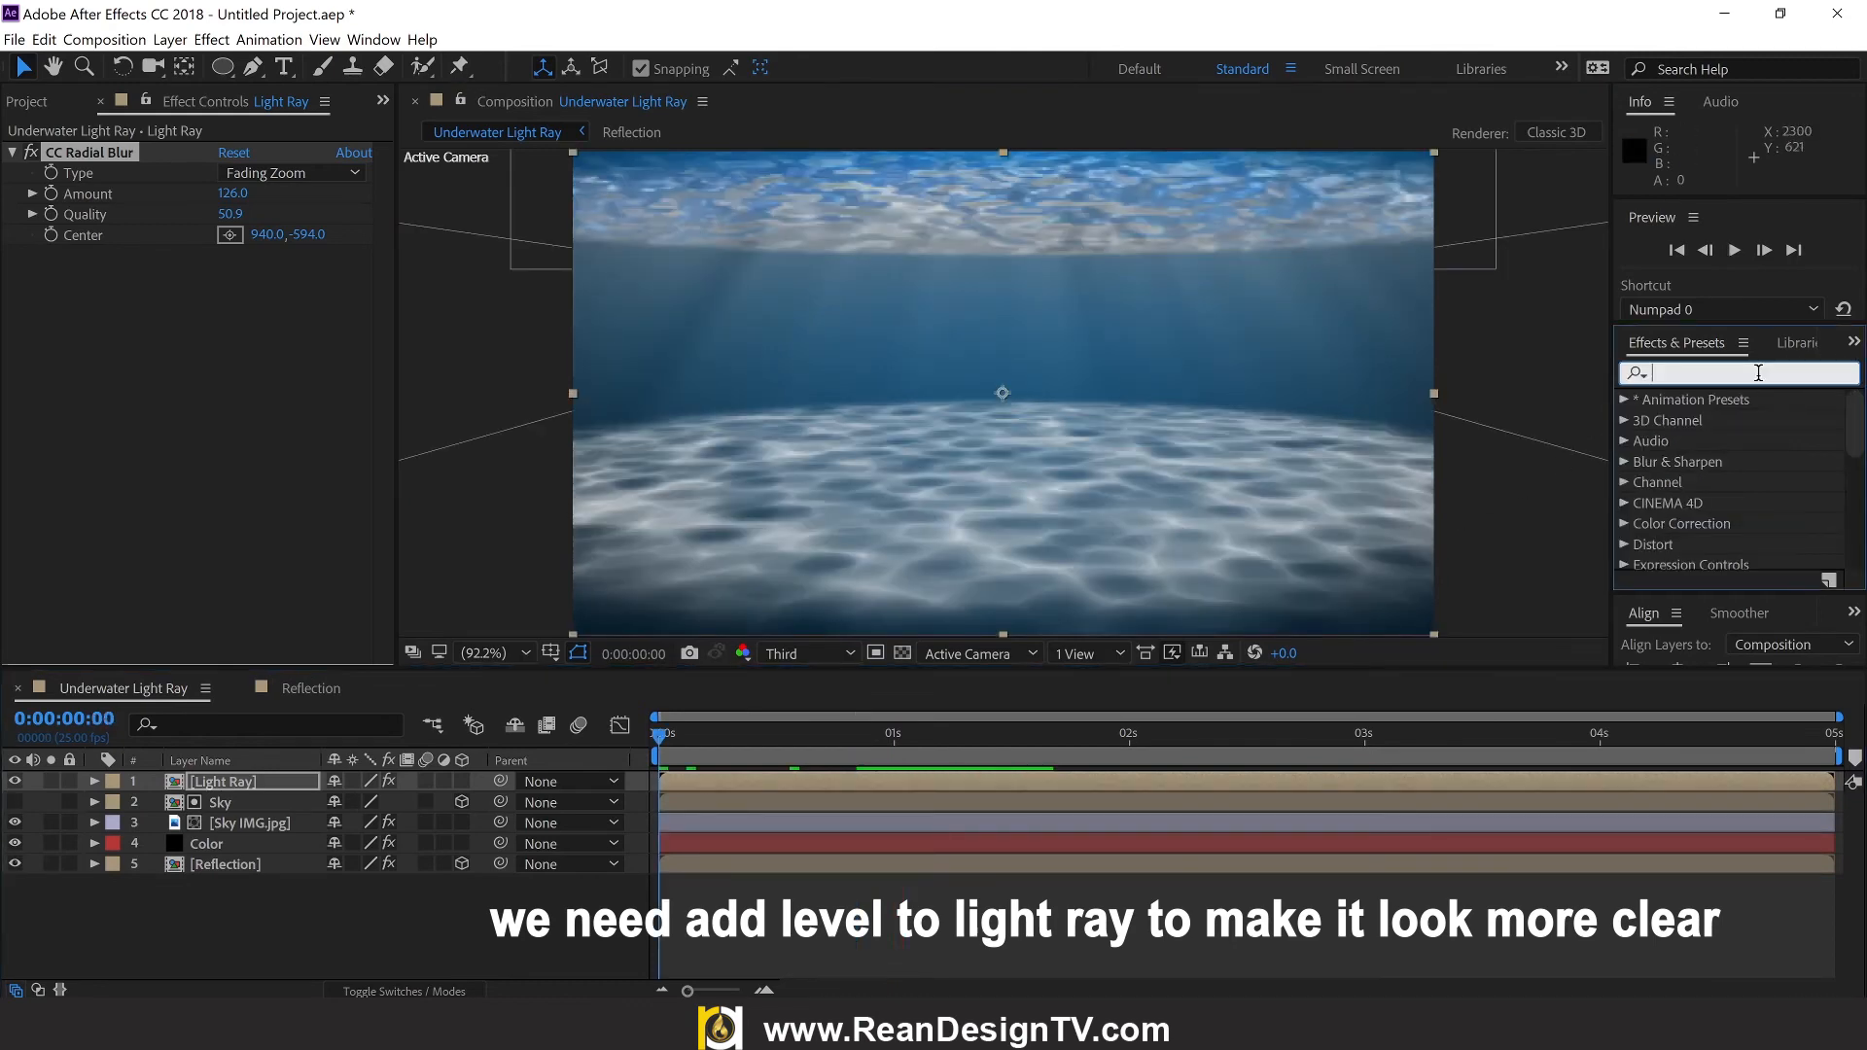
text(leve)
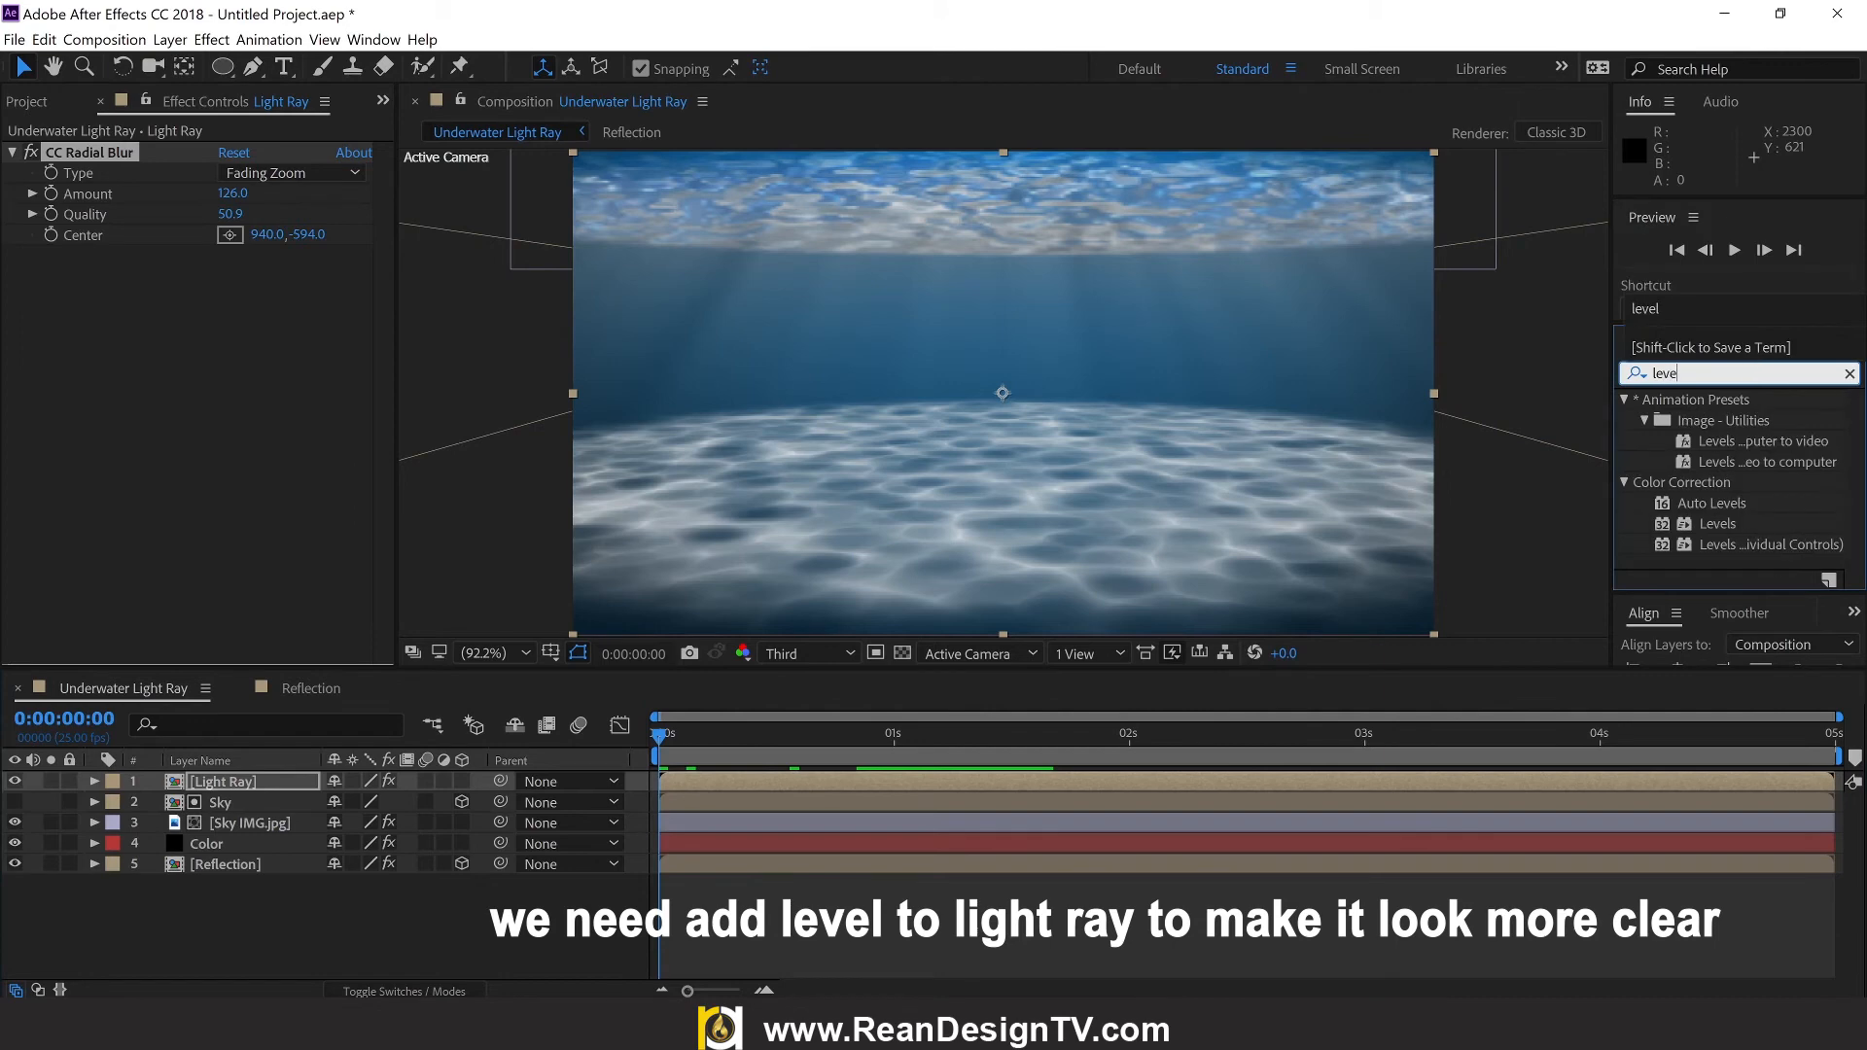
text(l)
click(1718, 525)
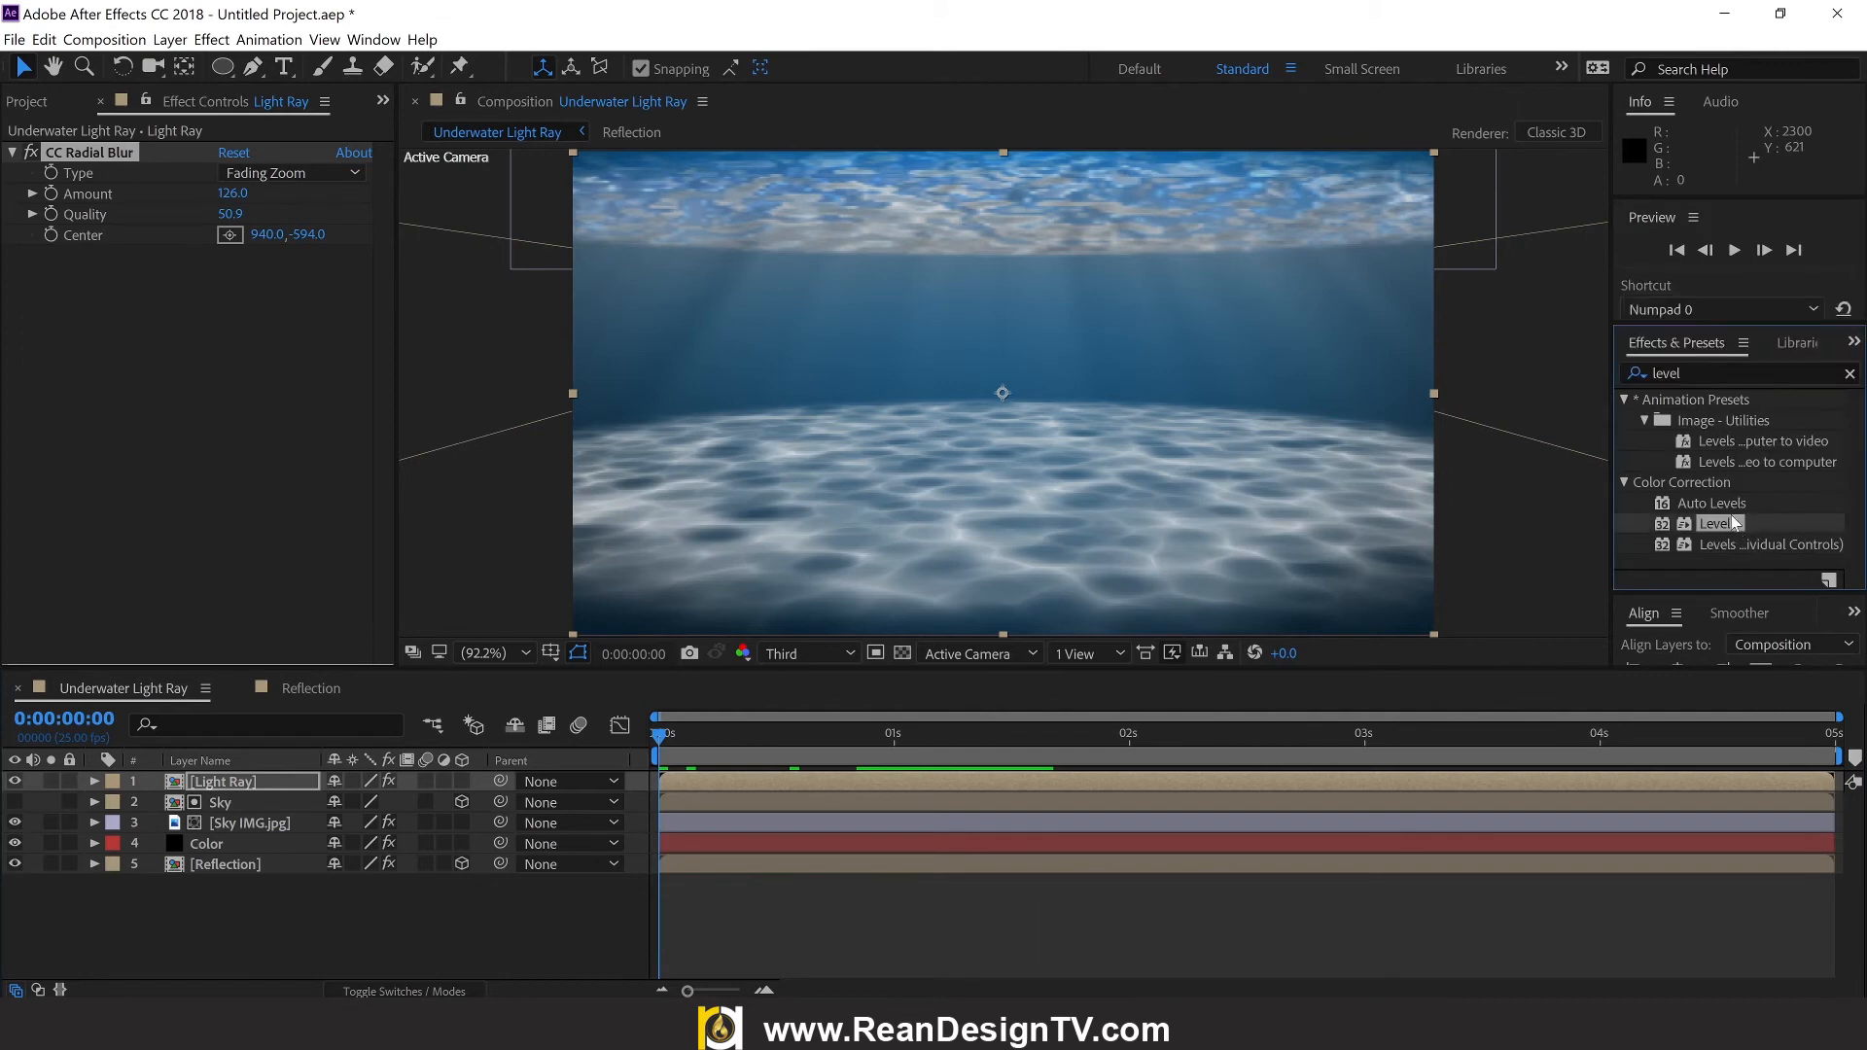
drag(1730, 527, 241, 778)
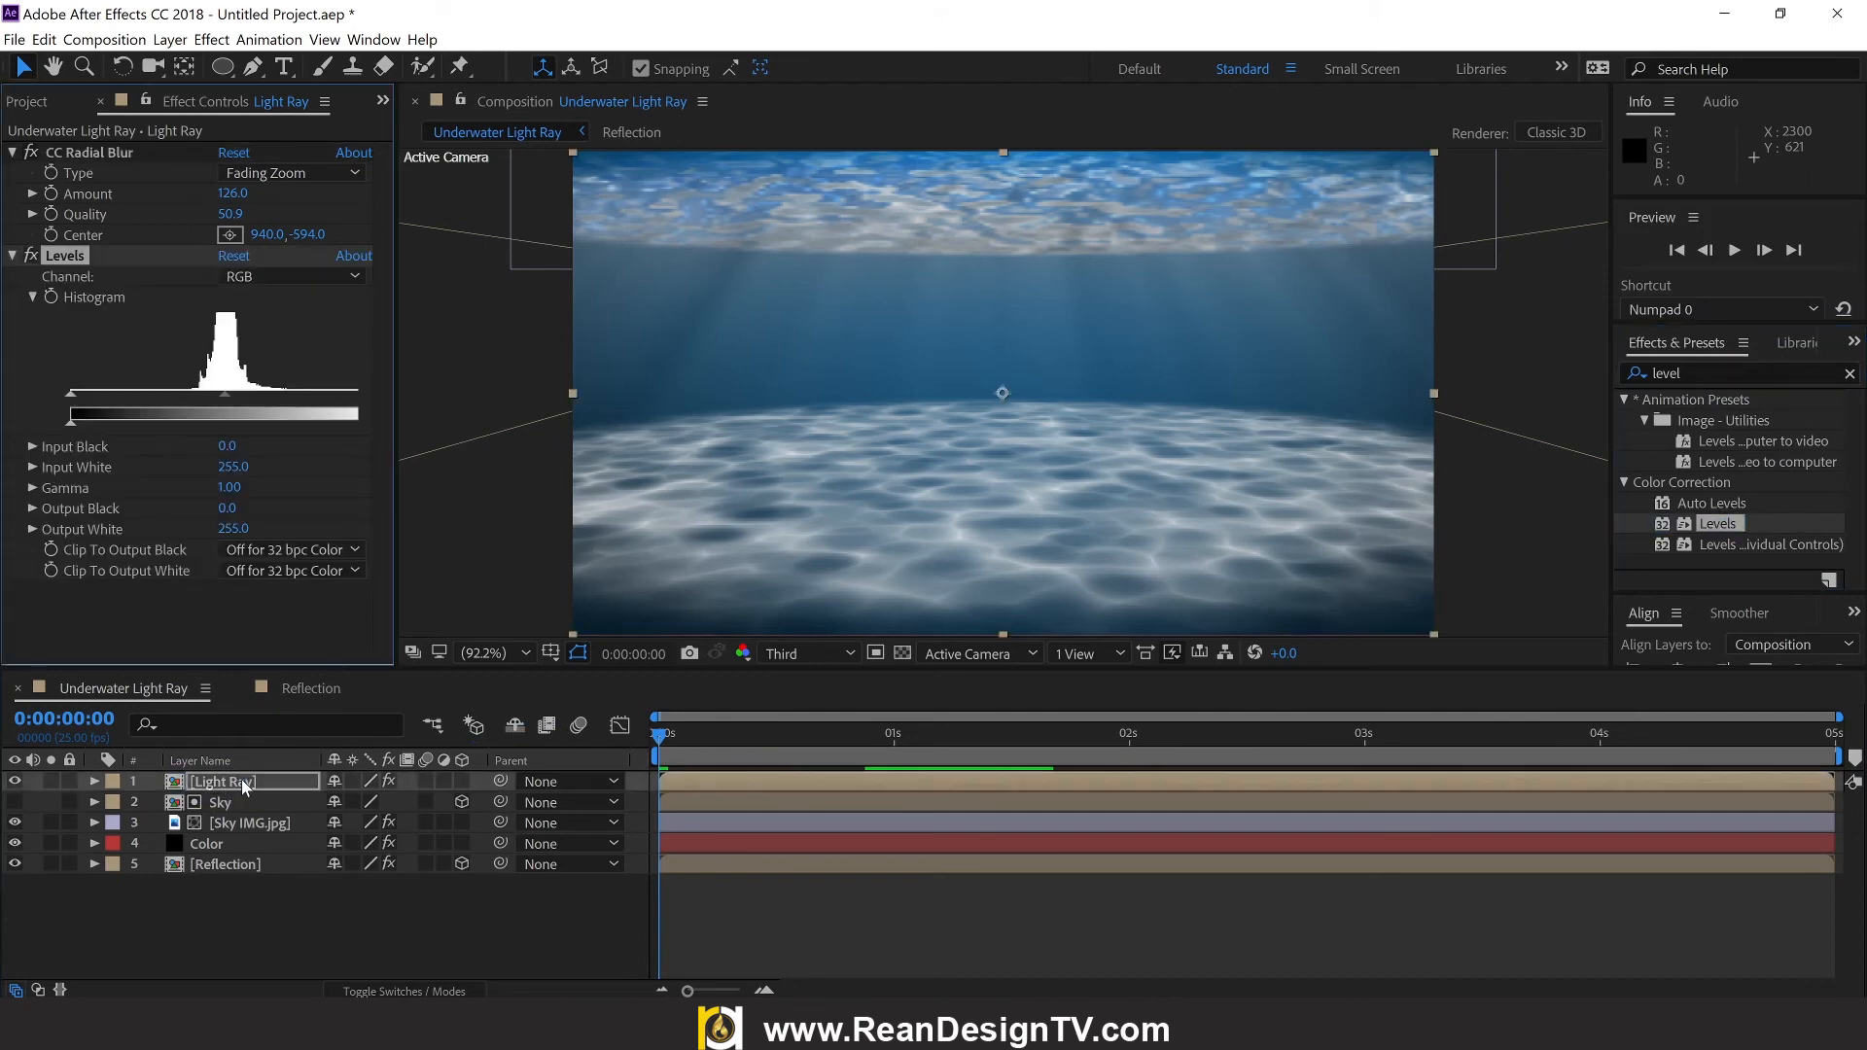
Step: Set the Levels input black to 103, input white to 146 and gamma to 0.78, and the radial blur quality to 49.3
drag(68, 395, 226, 393)
drag(342, 399, 228, 397)
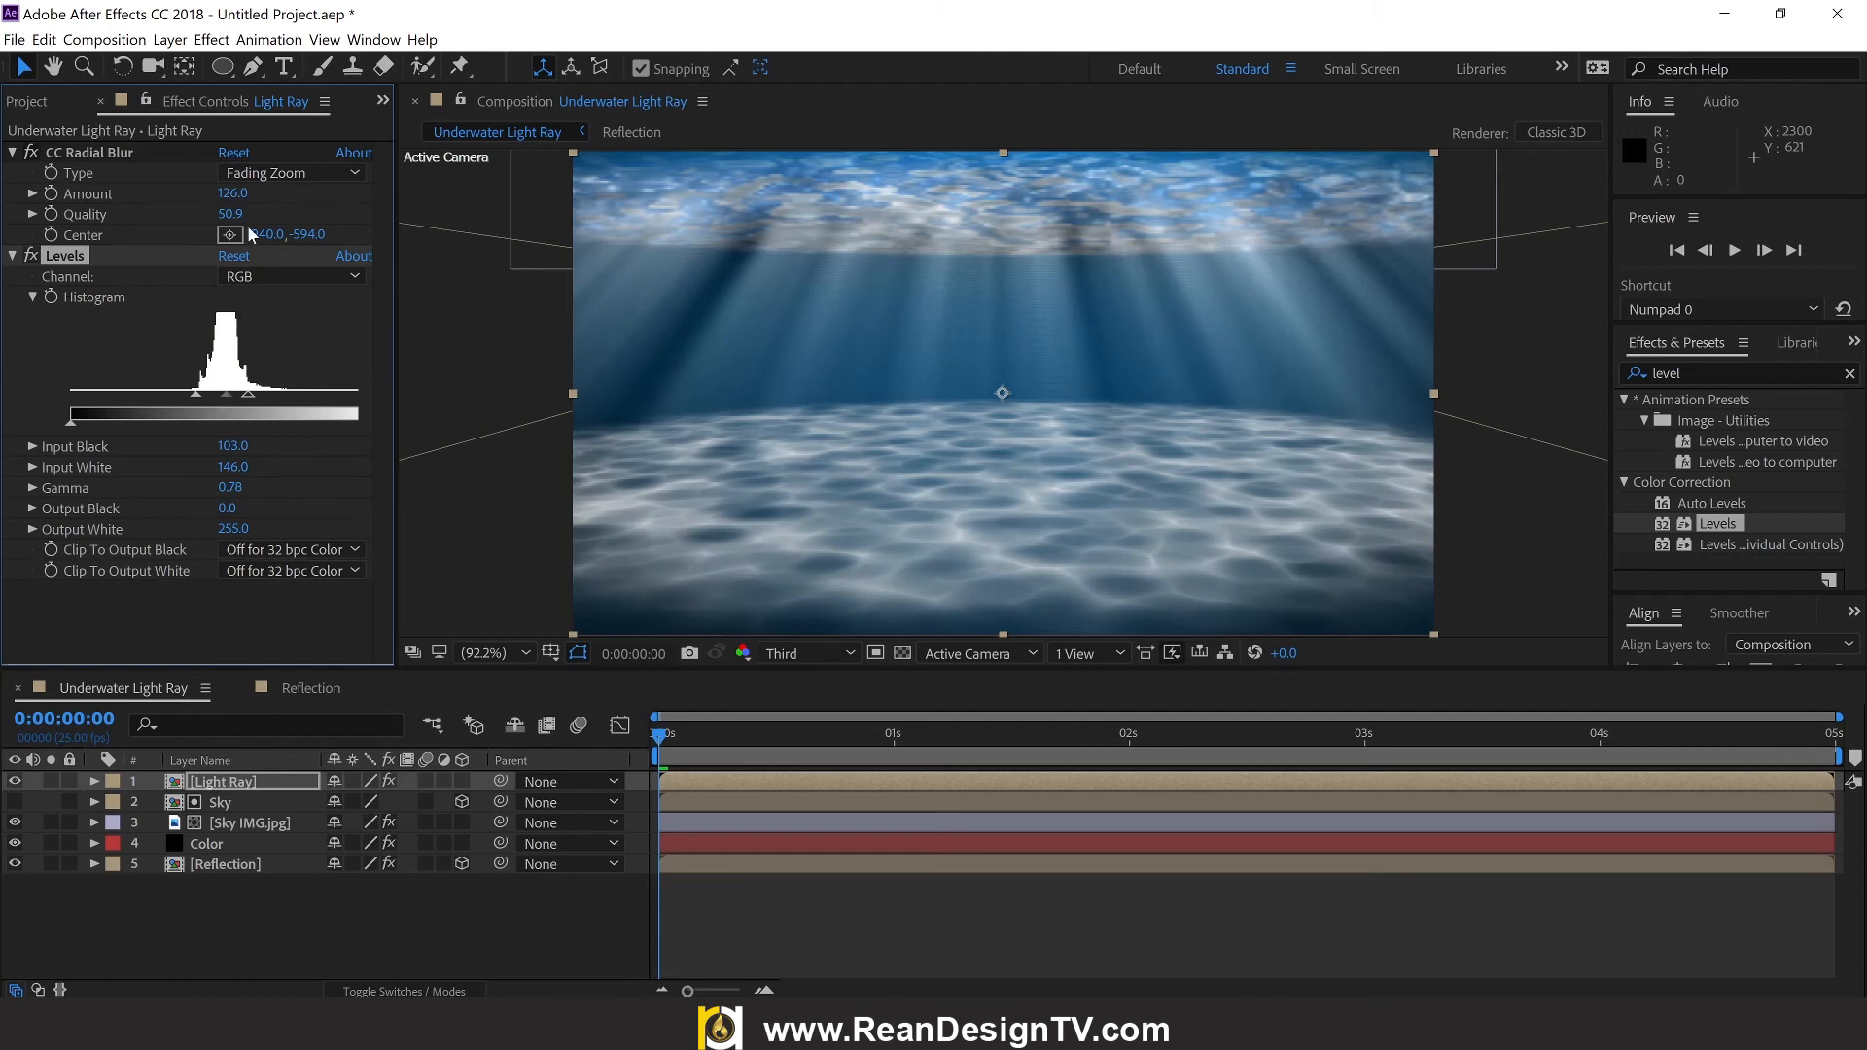
drag(226, 214, 287, 220)
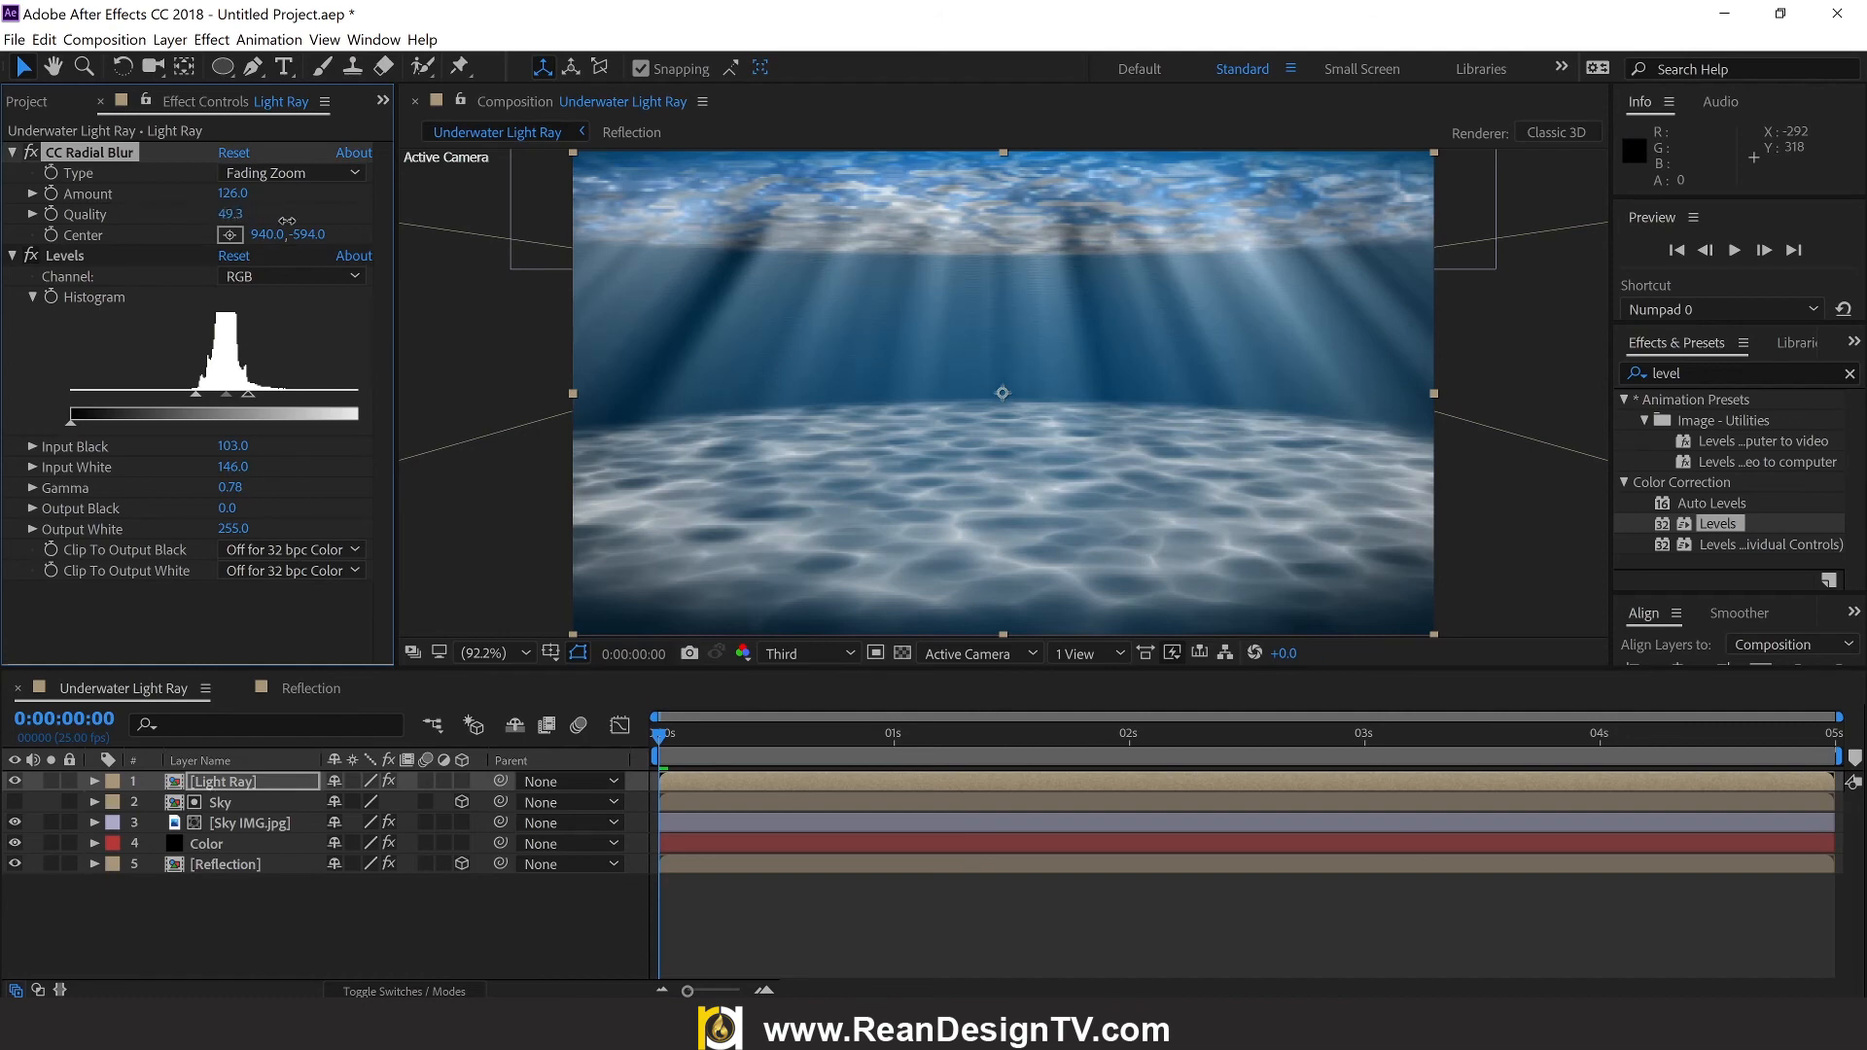
Step: Play the composition from the start to review the contrasted light rays, and stop on frame 0:00:00:09
drag(667, 738, 615, 737)
key(KP_0)
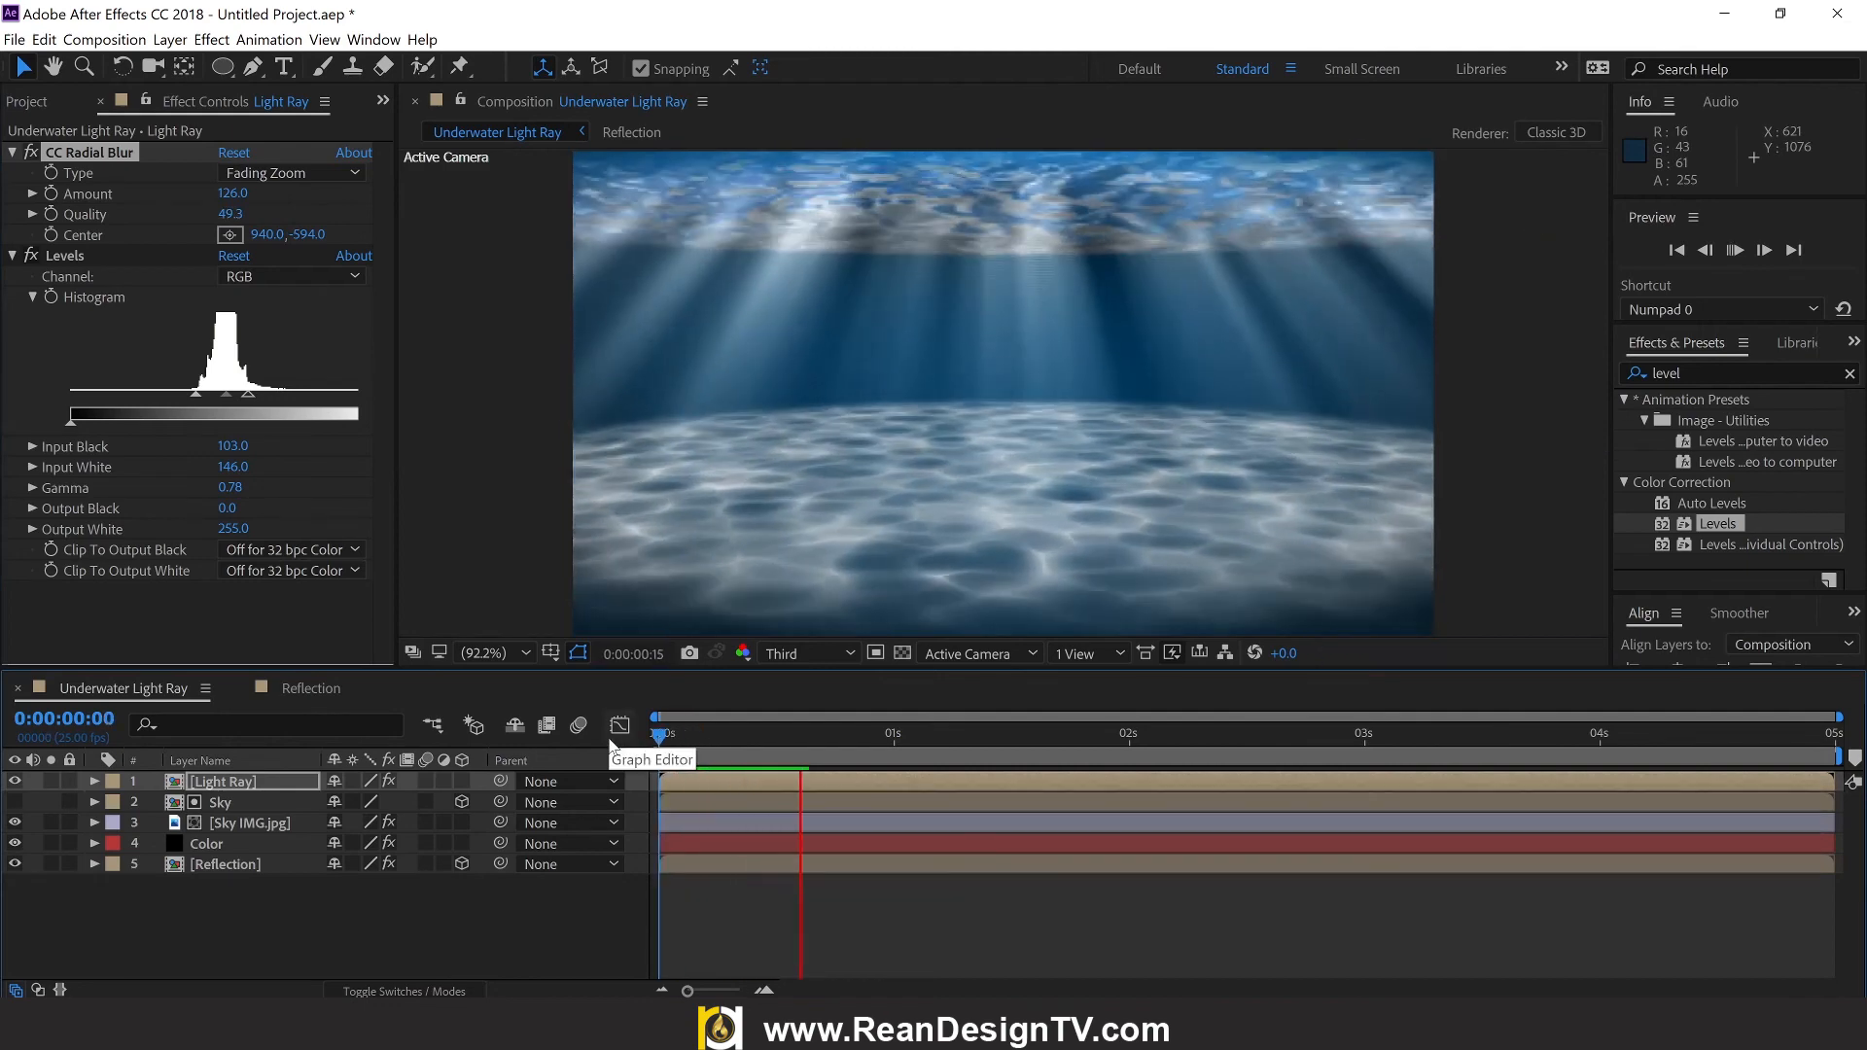
click(745, 736)
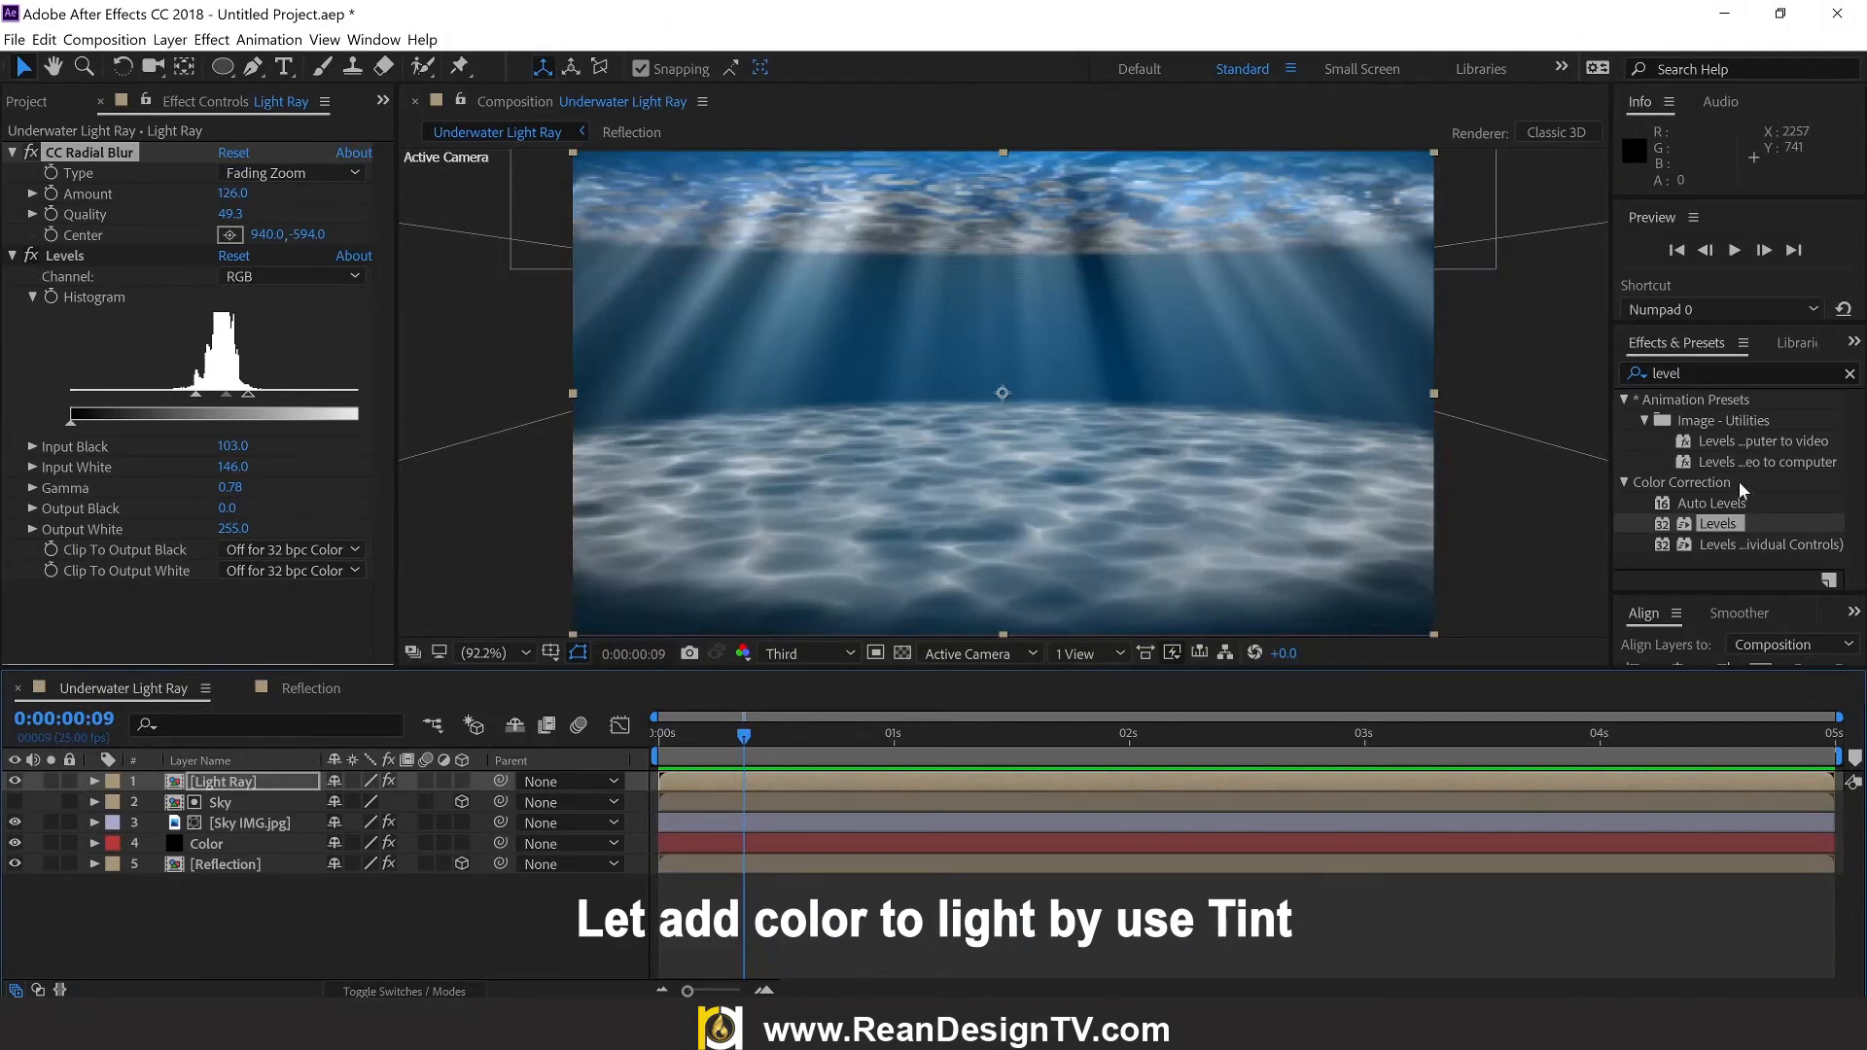
Step: Find the Tint effect by searching for "tint" and apply it to the Light Ray layer
drag(1711, 372, 1610, 373)
key(BackSpace)
text(ti)
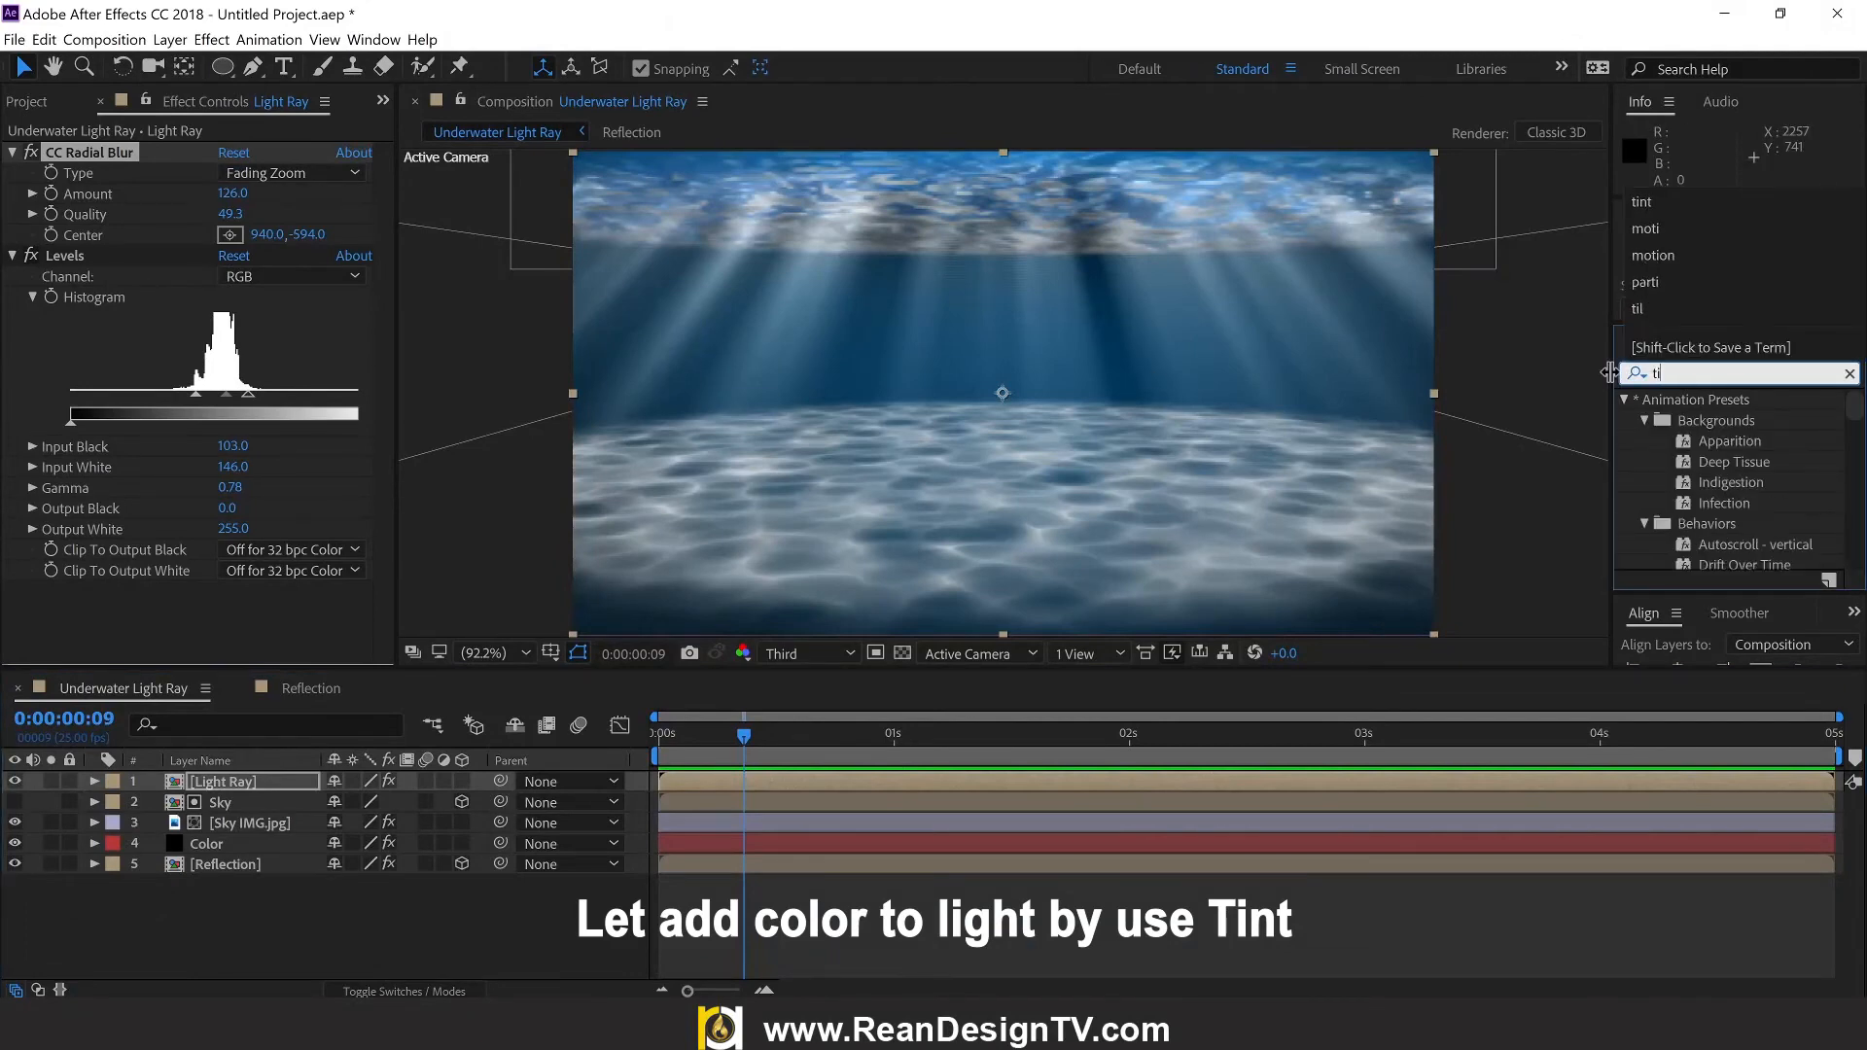
text(nd)
key(BackSpace)
text(t)
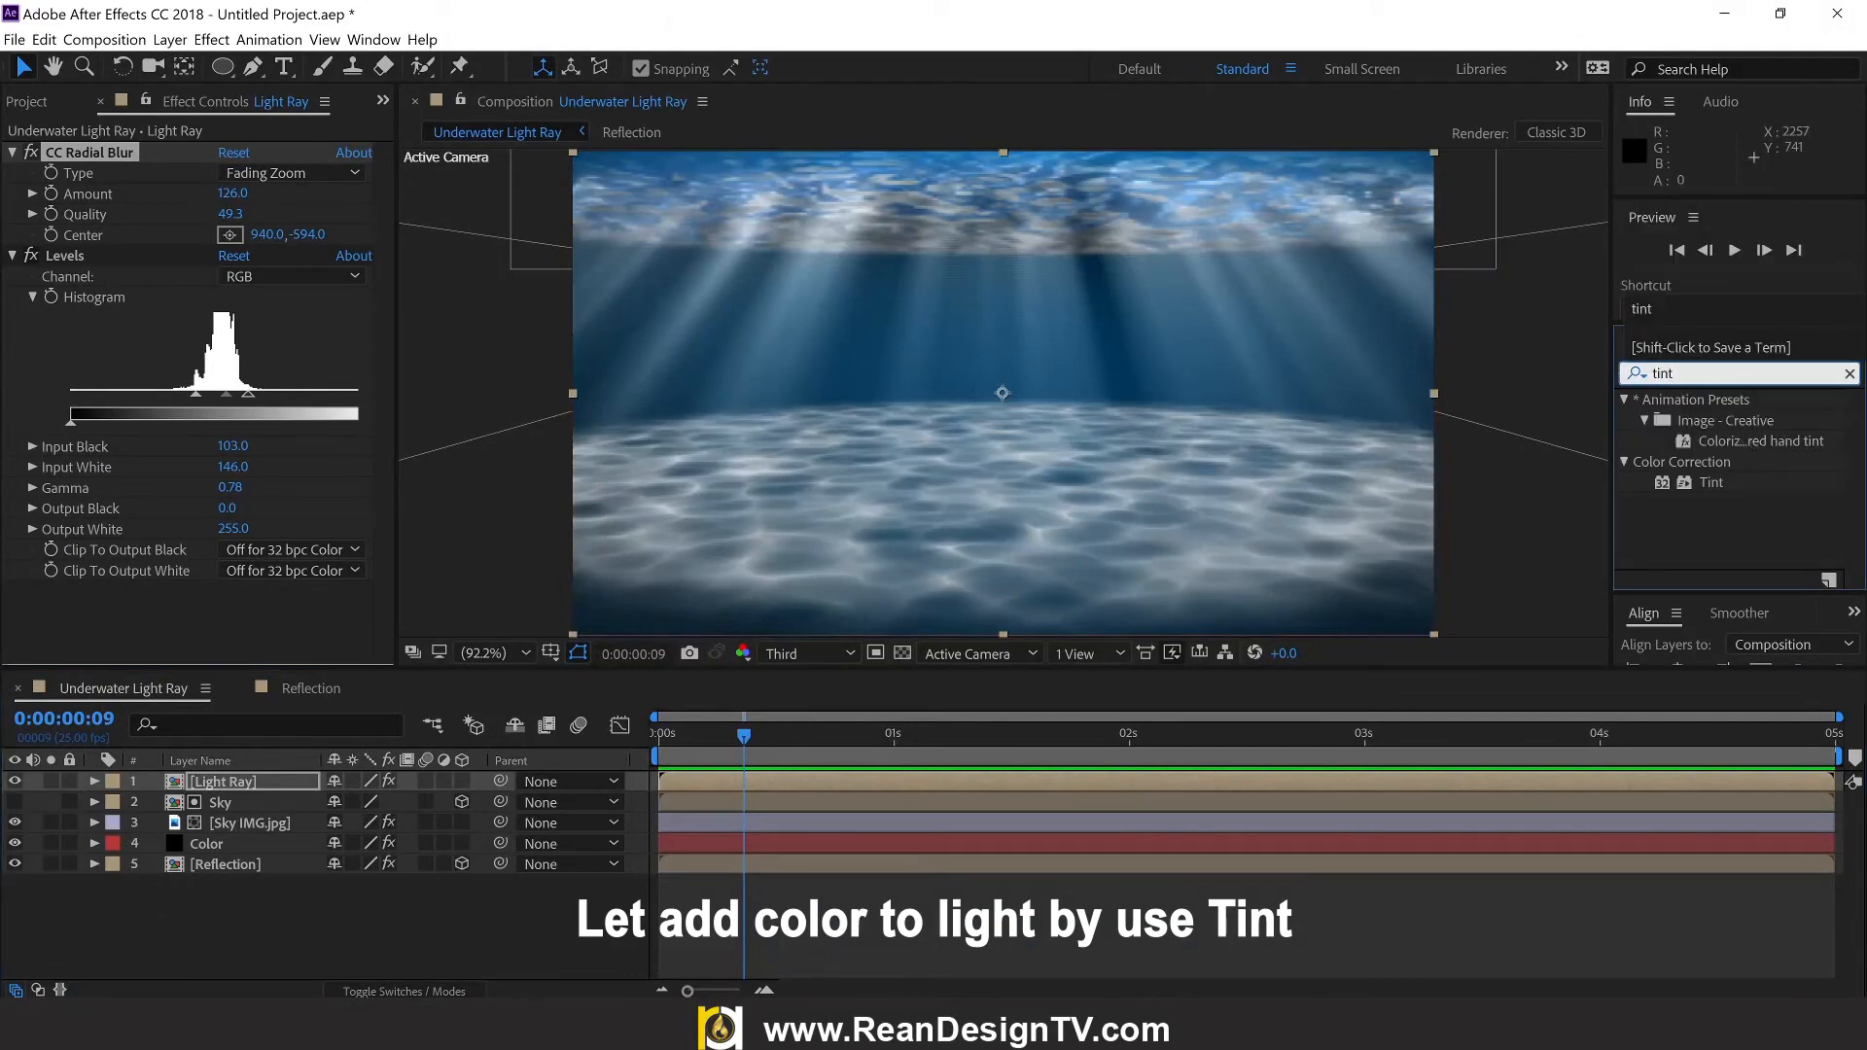
click(1705, 485)
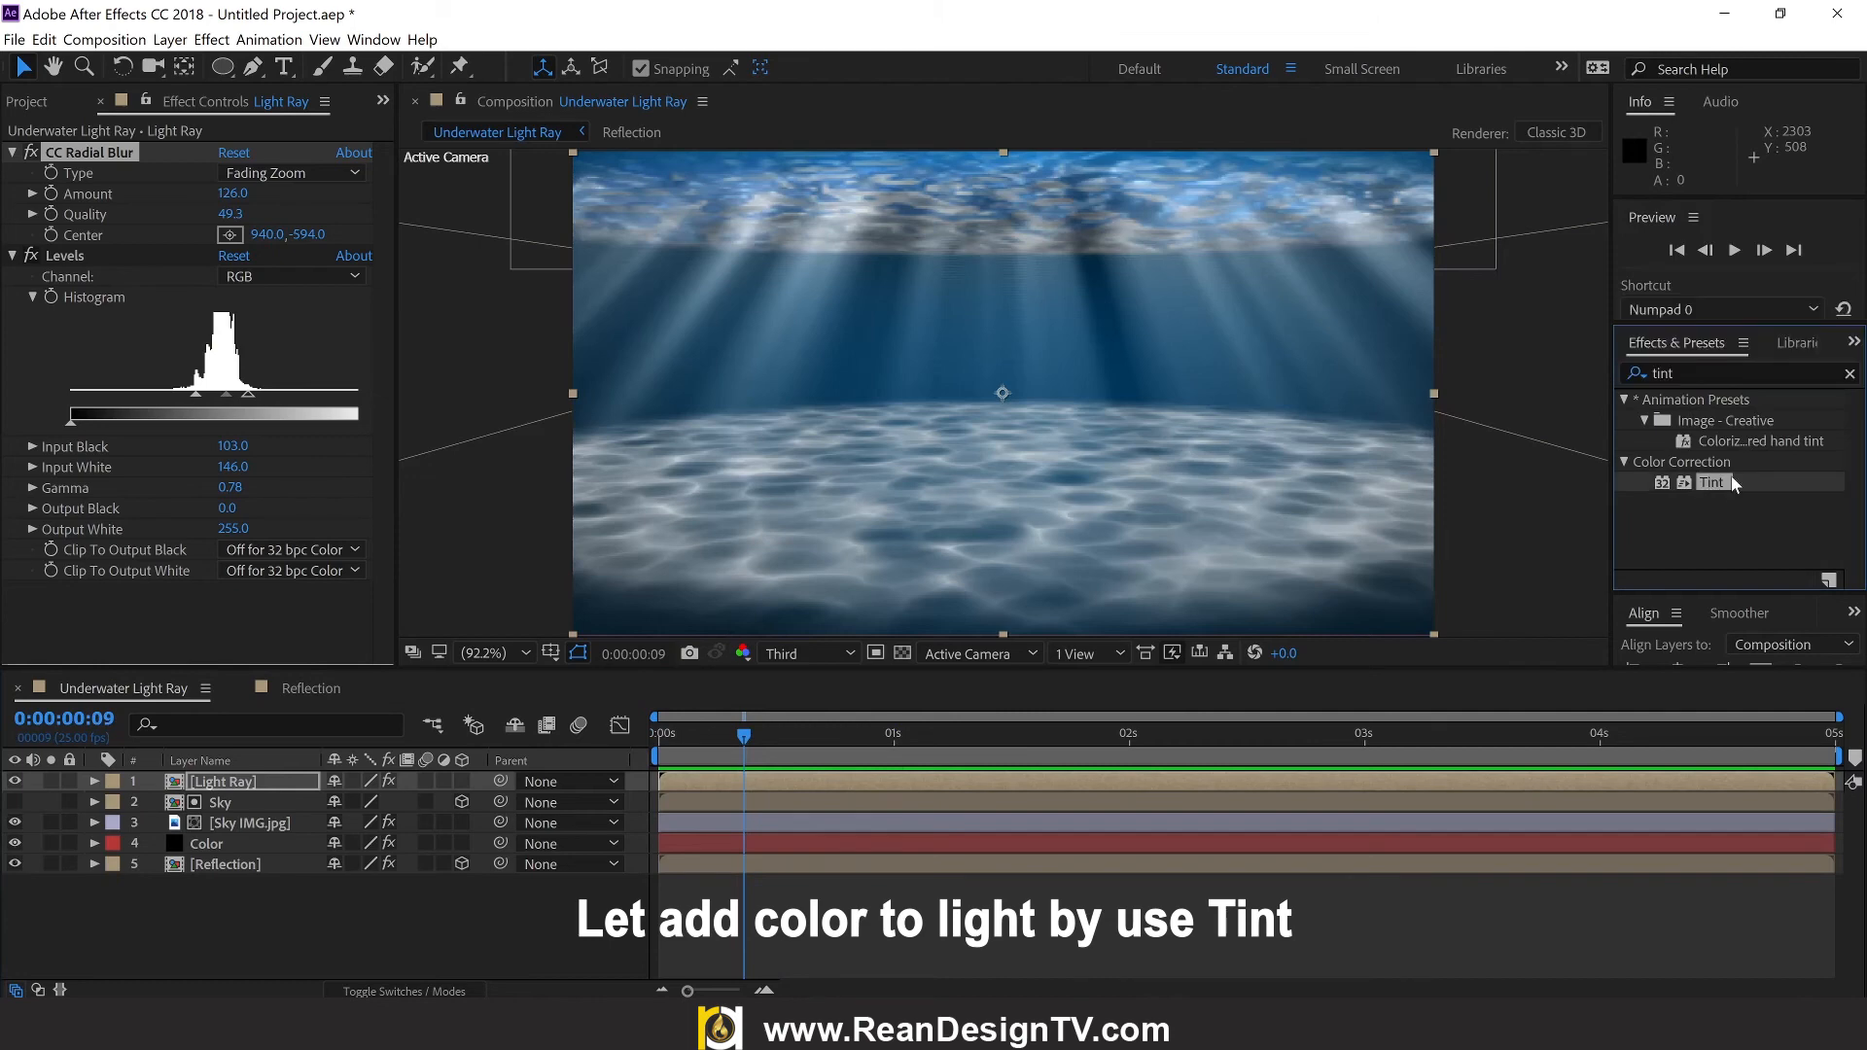
drag(1729, 484, 251, 786)
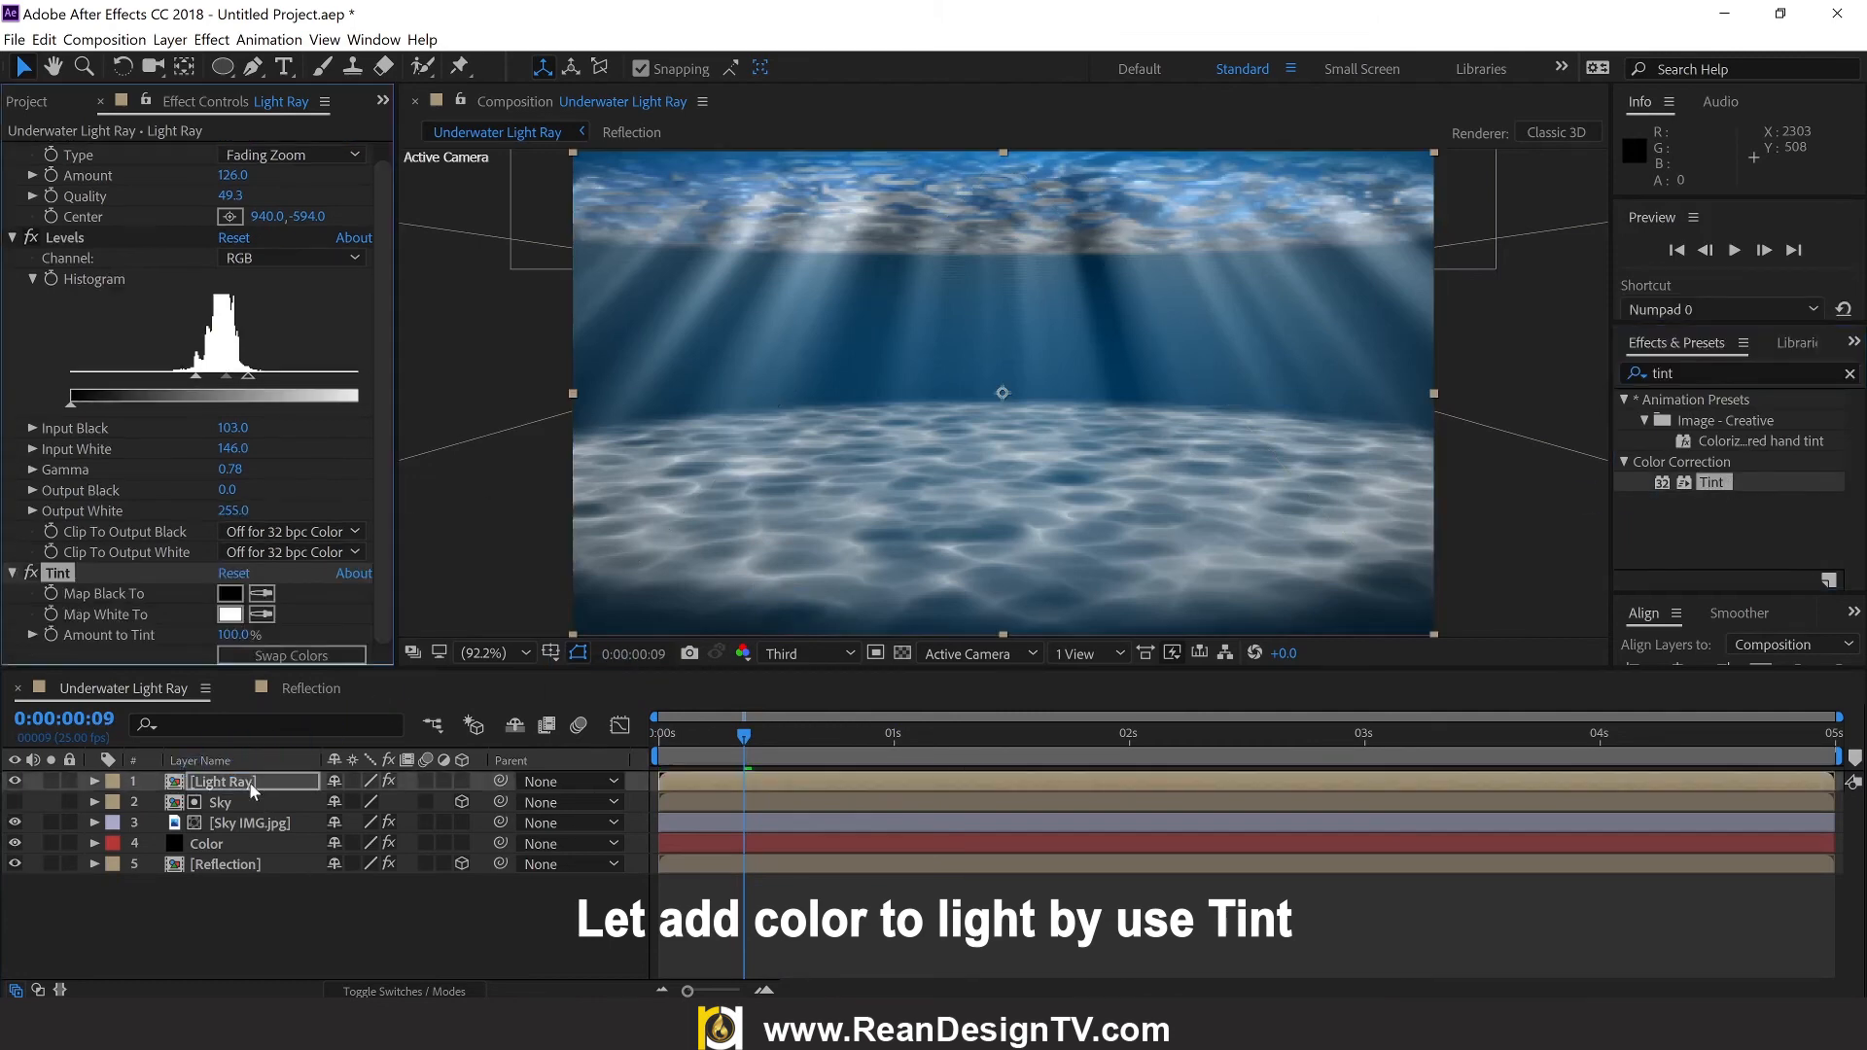
Step: Set the Tint effect's Map White To color to light blue 97EDFF and preview the tinted light rays
click(231, 614)
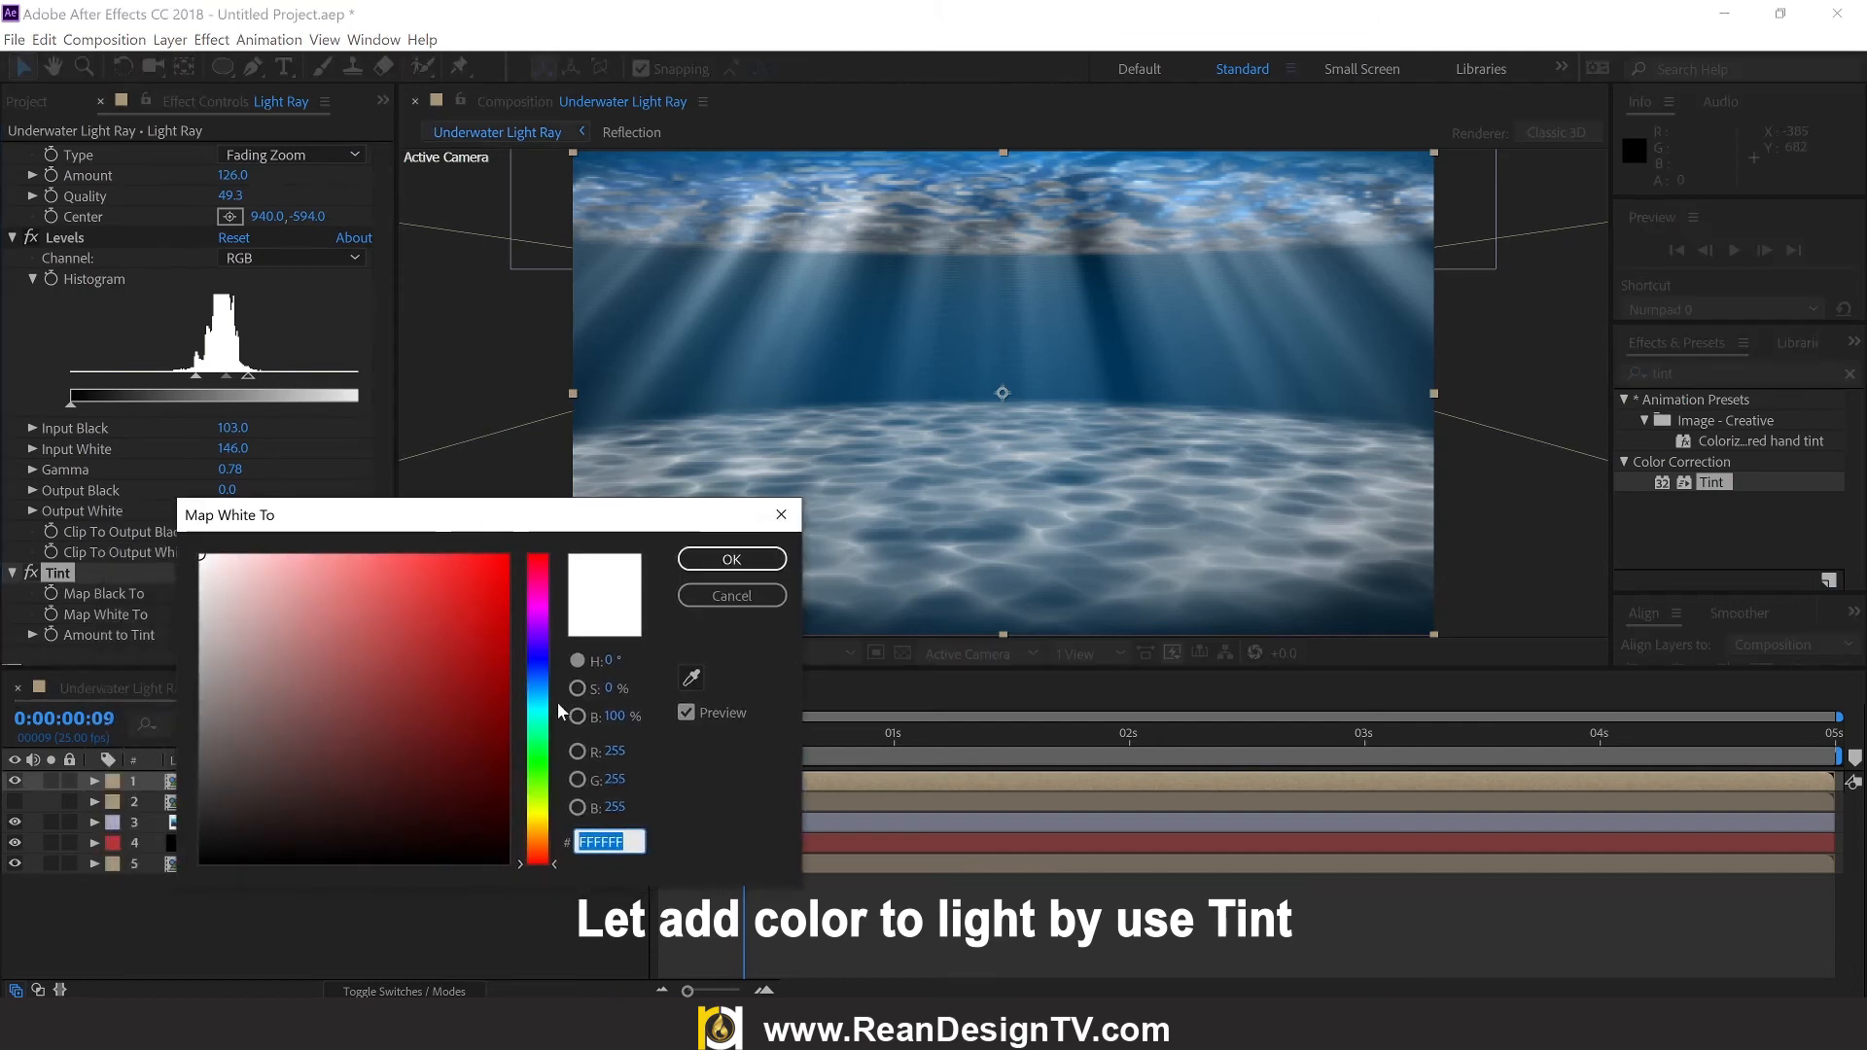
click(538, 702)
drag(534, 701, 534, 694)
drag(470, 586, 507, 534)
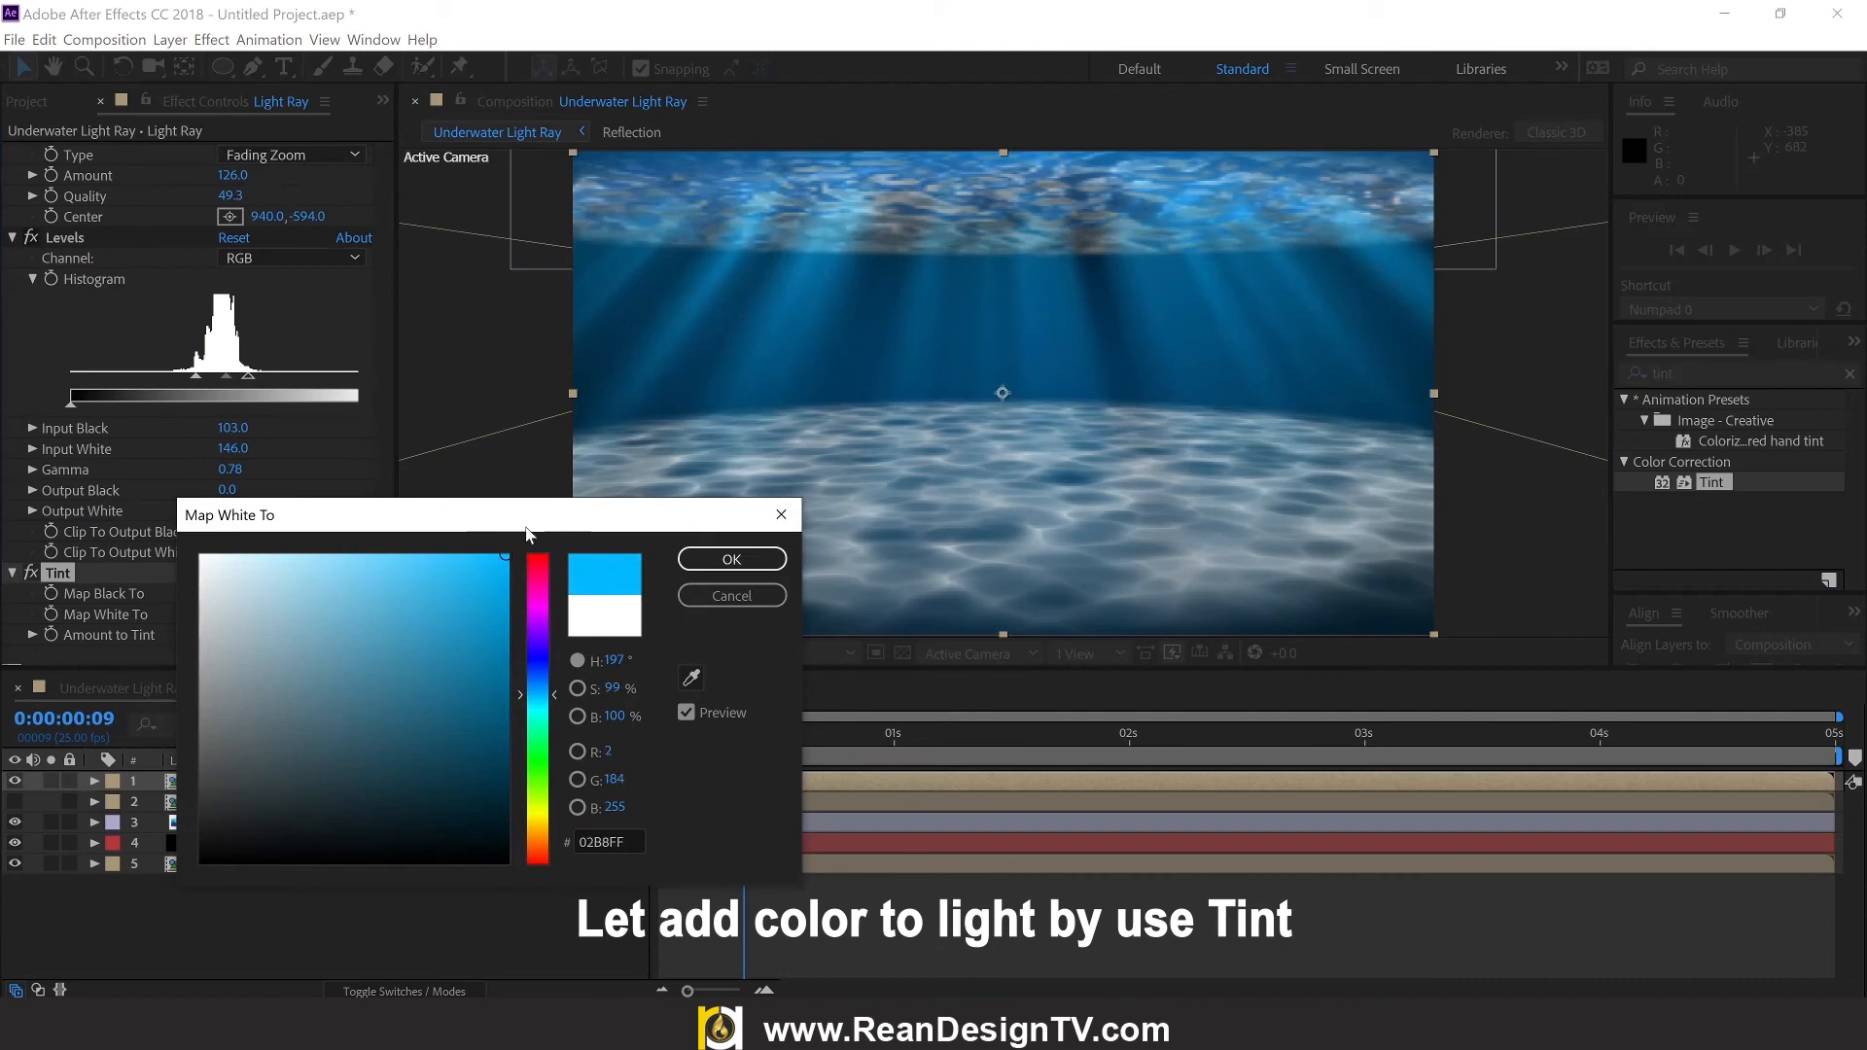
drag(538, 759, 561, 712)
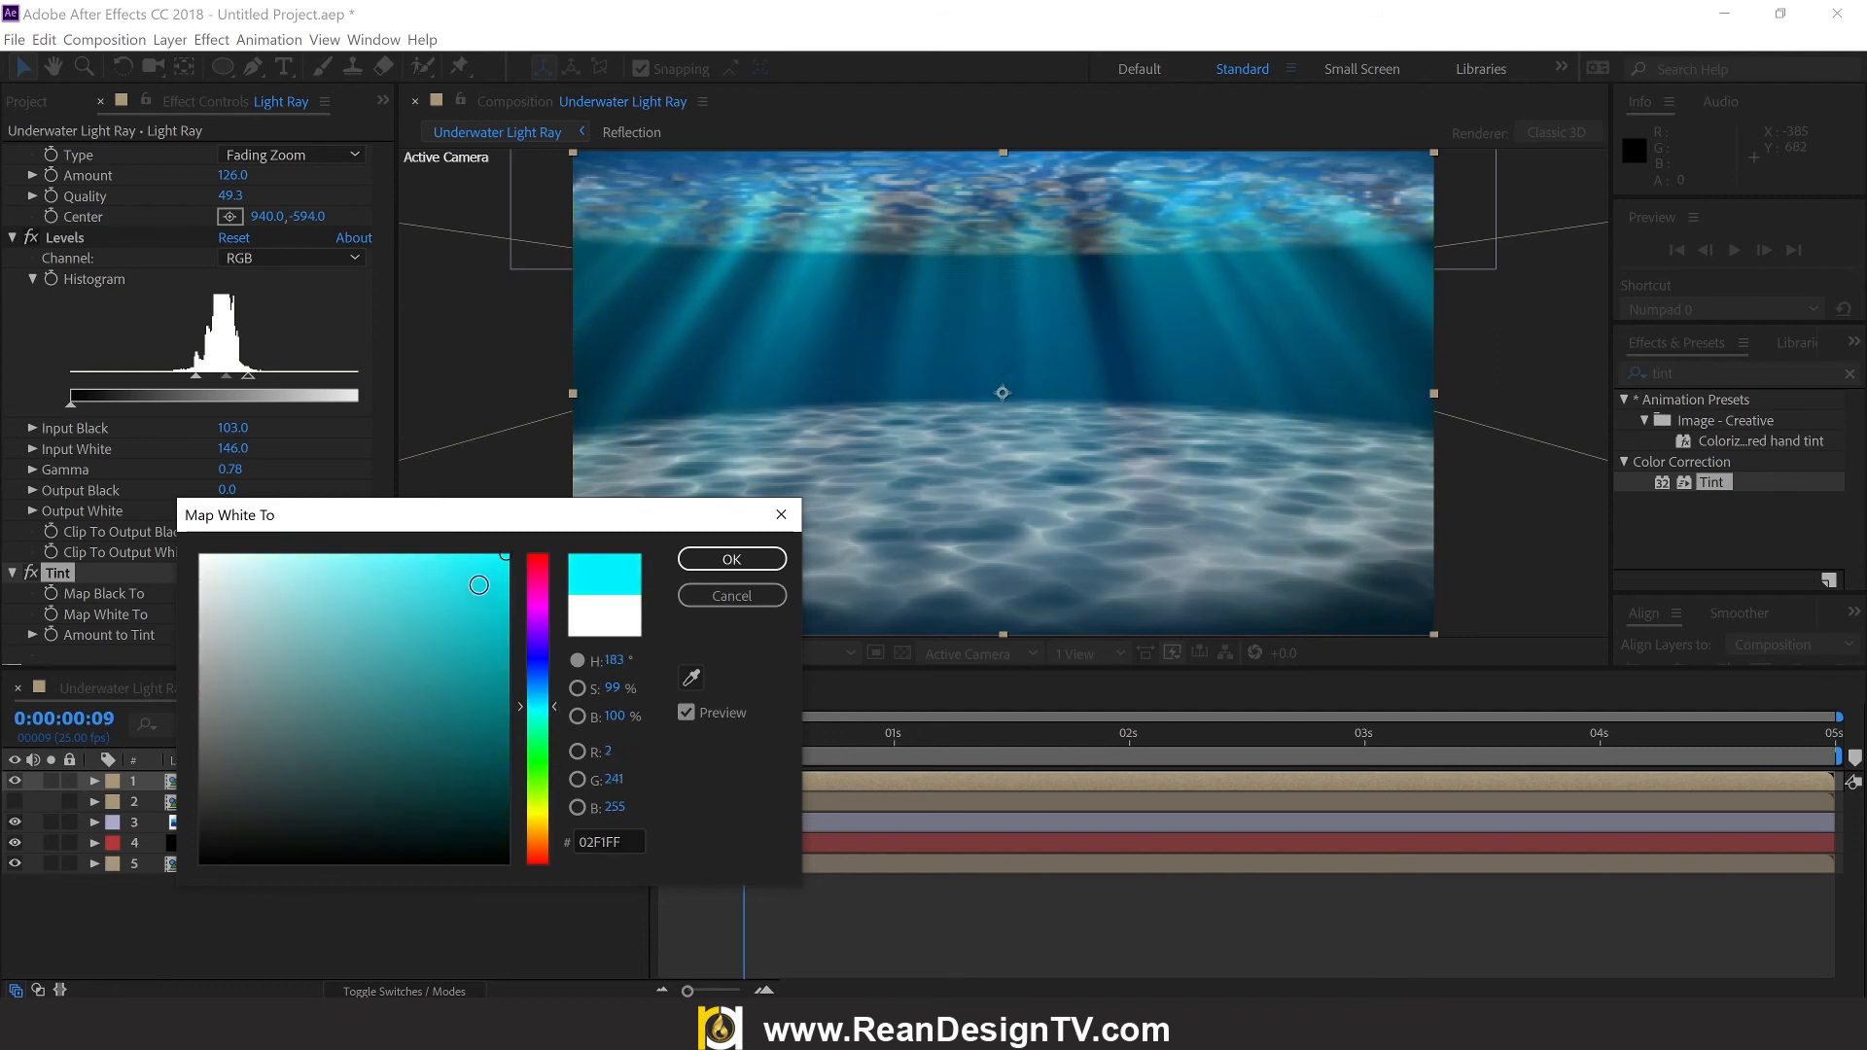
drag(370, 550, 325, 554)
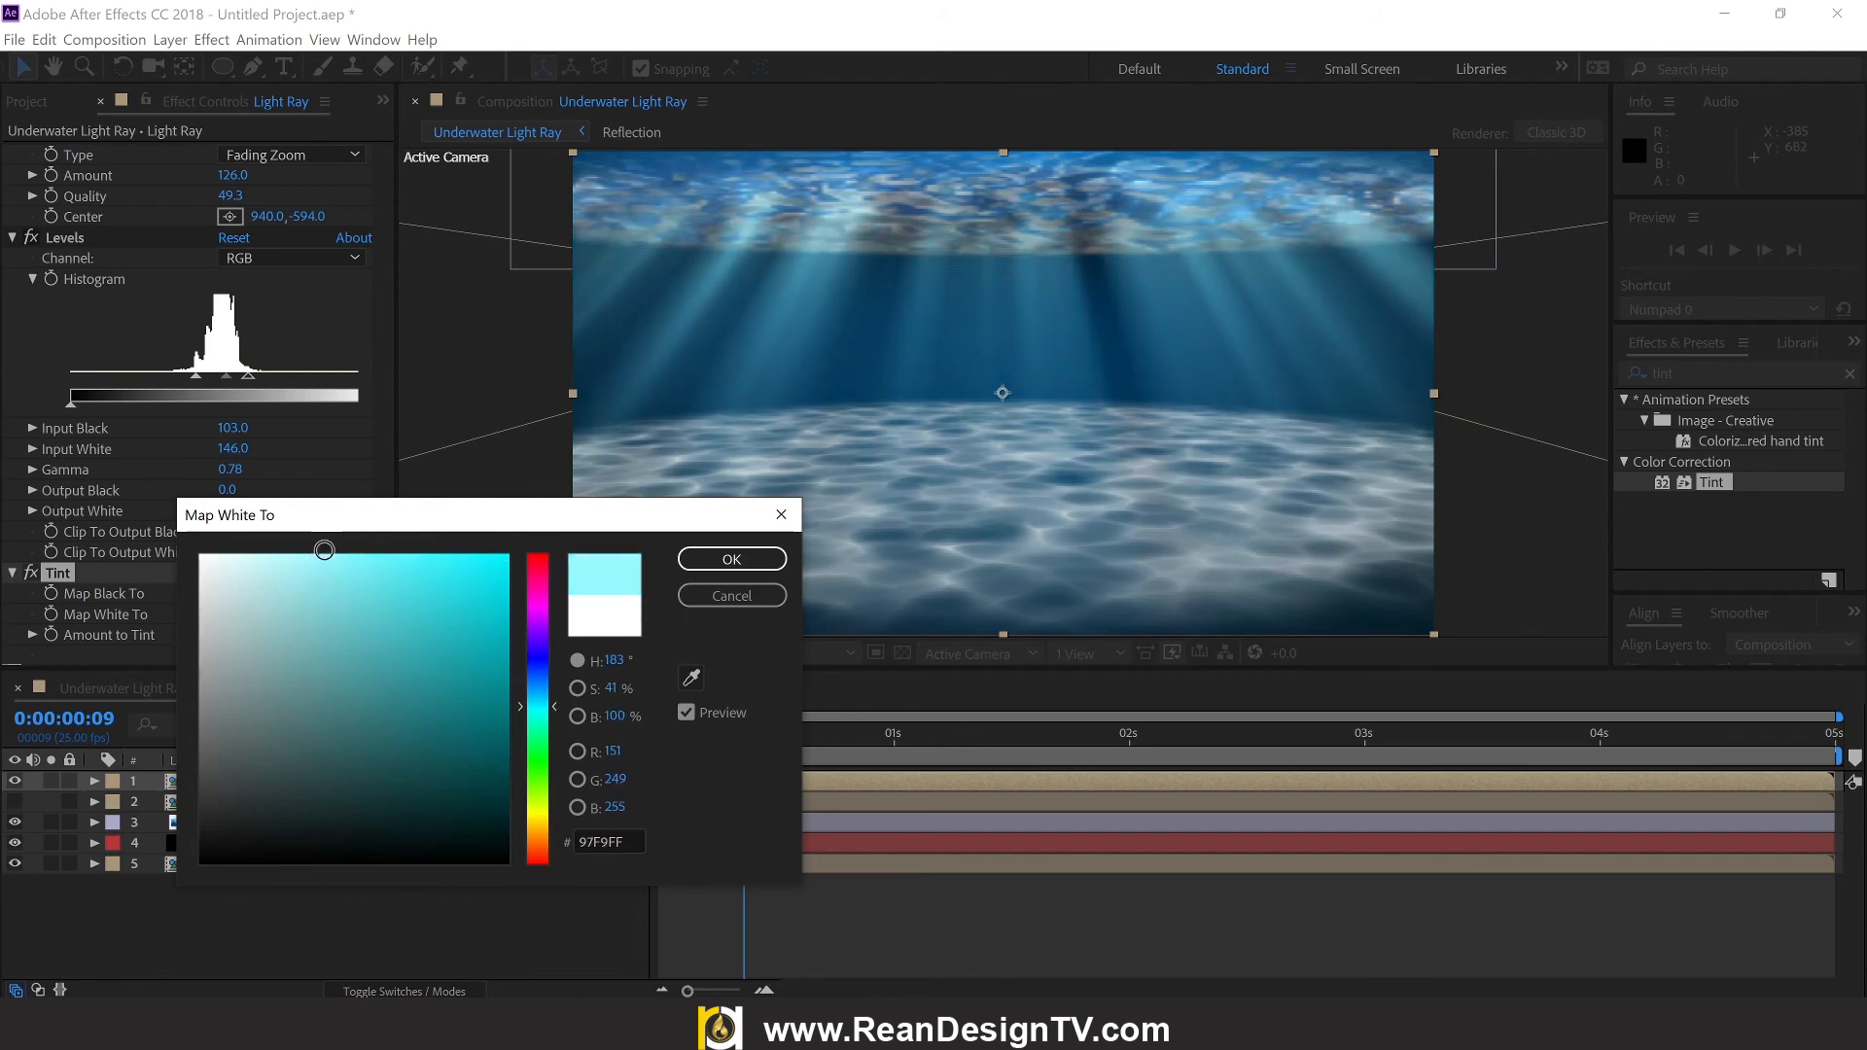
drag(549, 710, 550, 704)
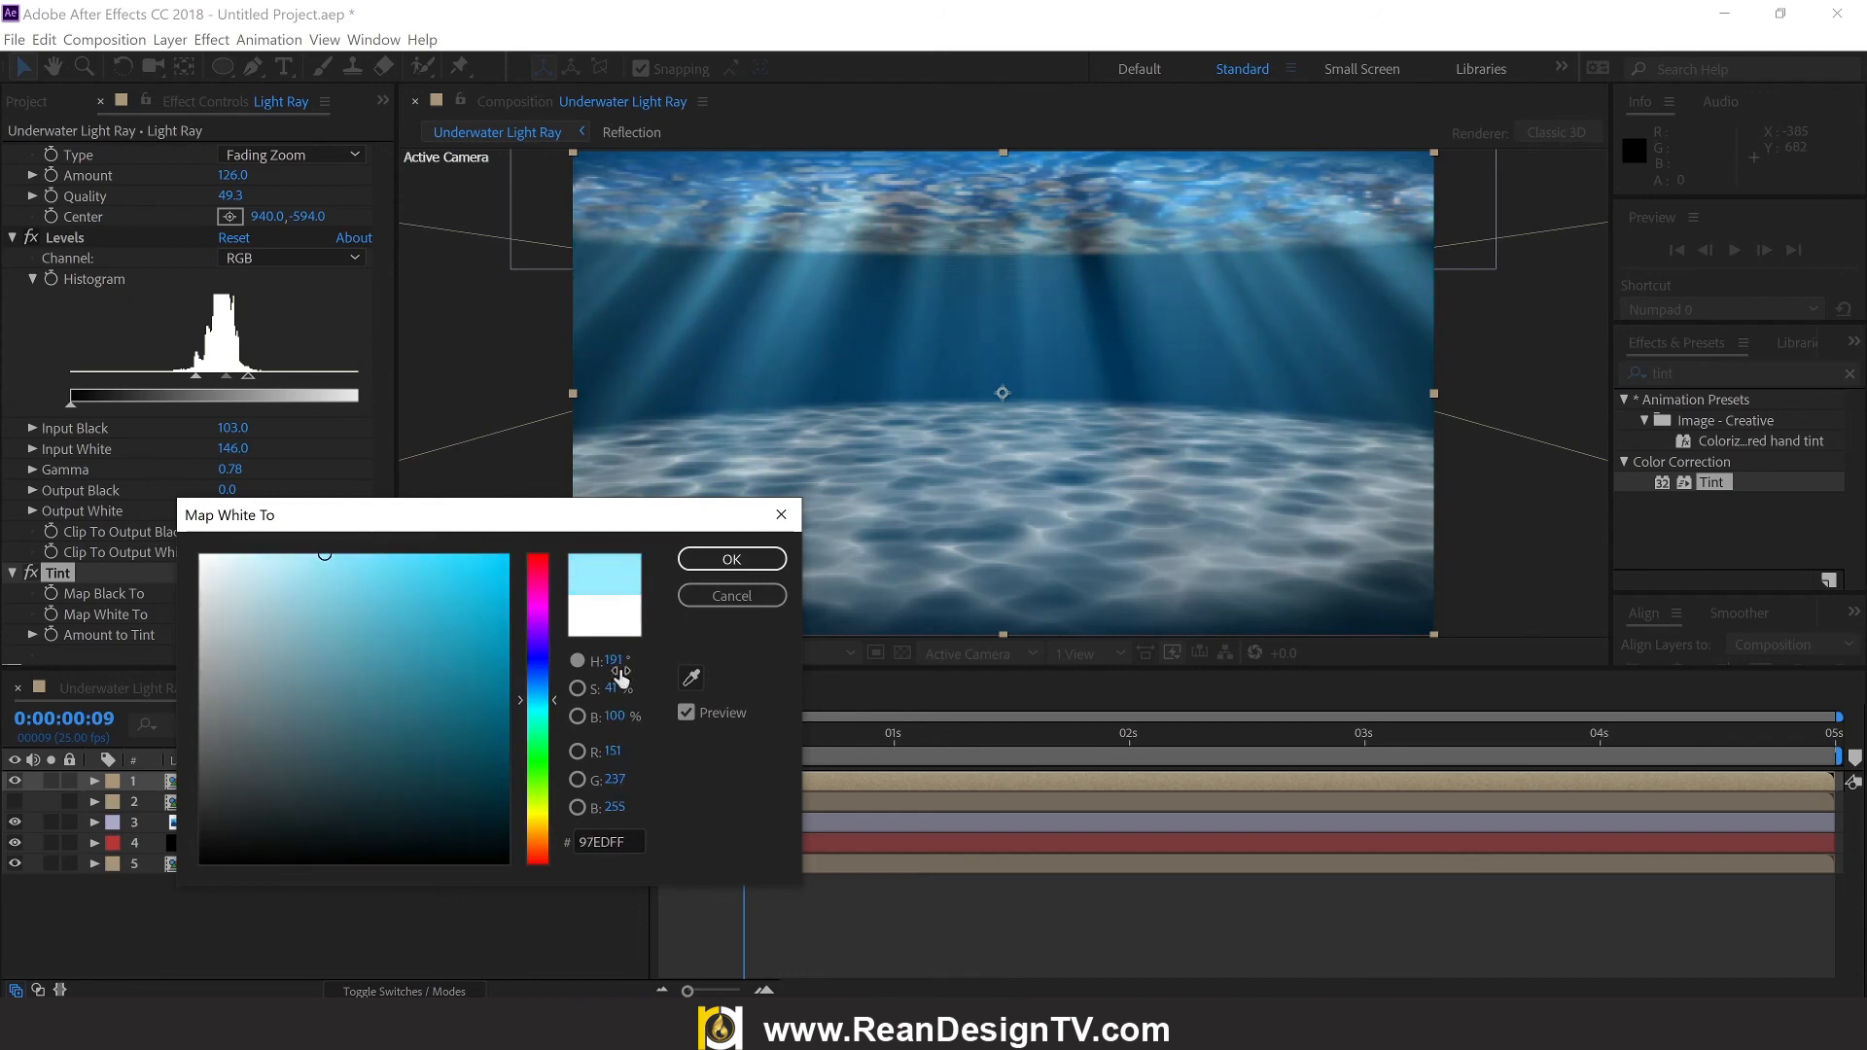
click(731, 559)
key(space)
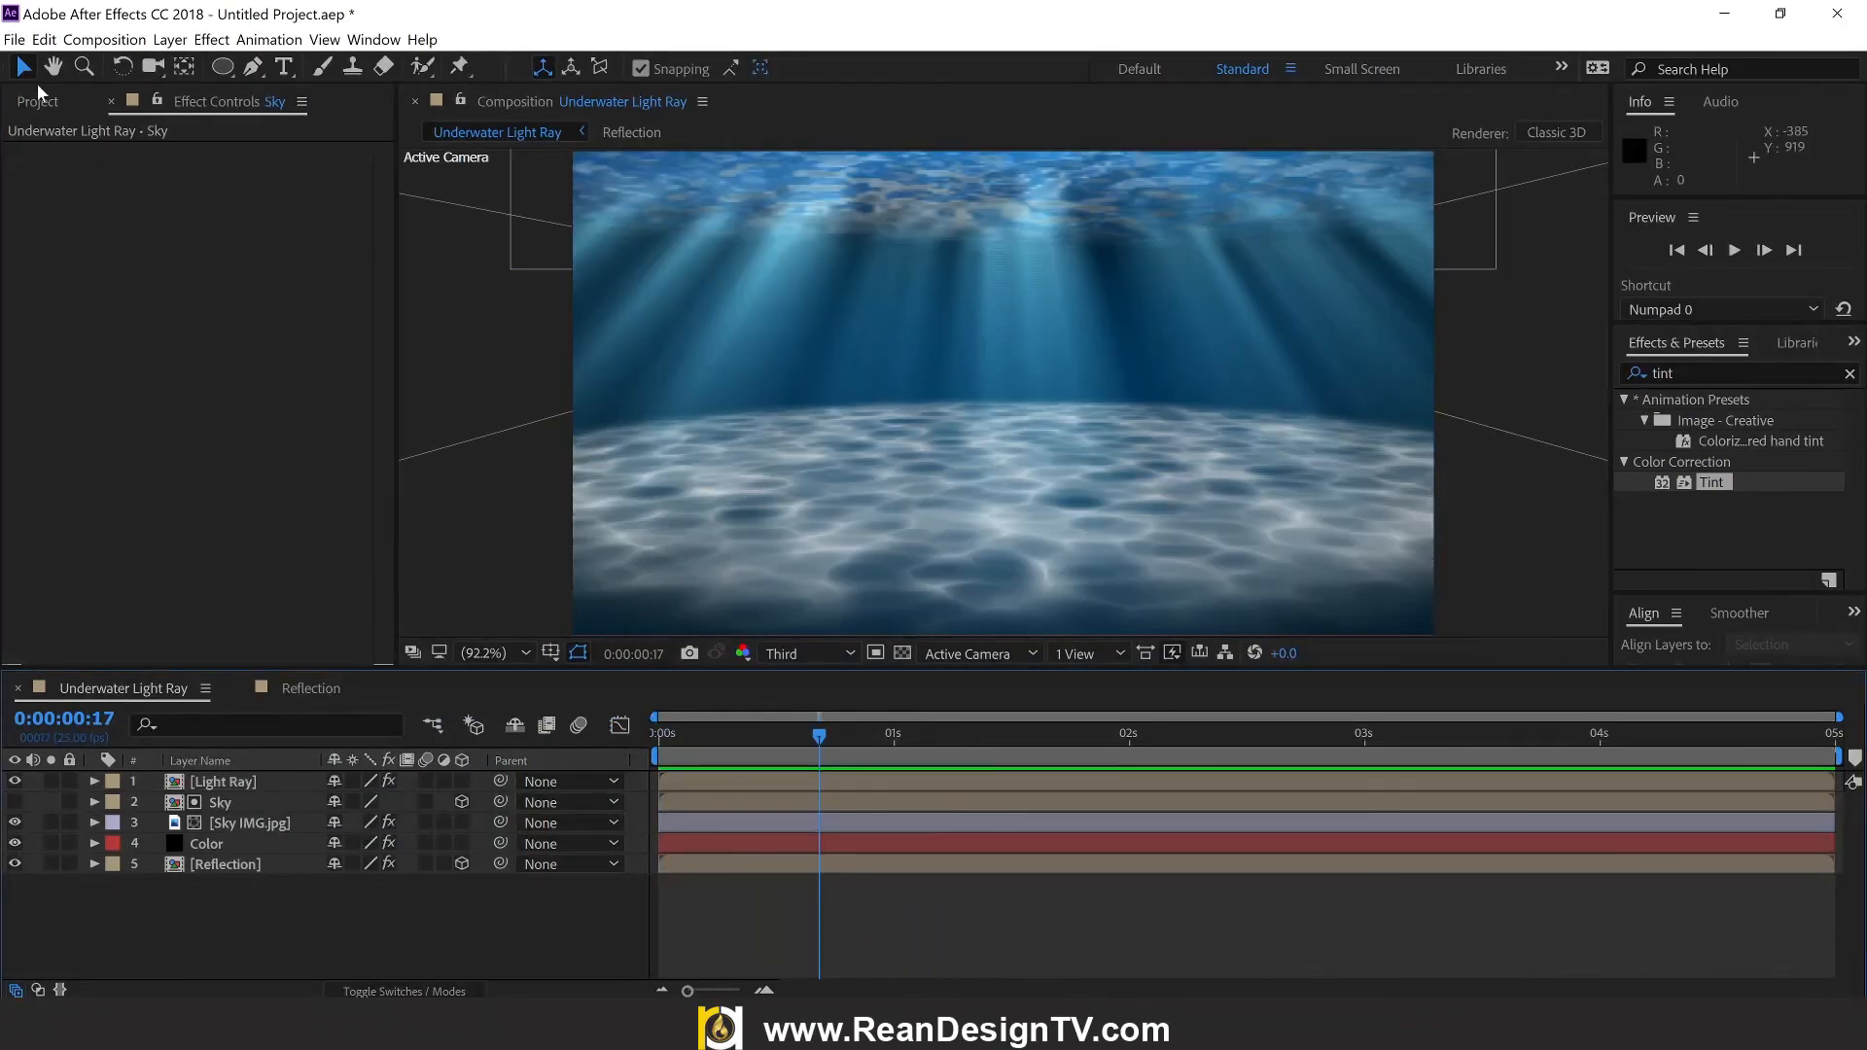
Step: Add a new adjustment layer at the top of the Underwater Light Ray composition
click(39, 101)
click(204, 501)
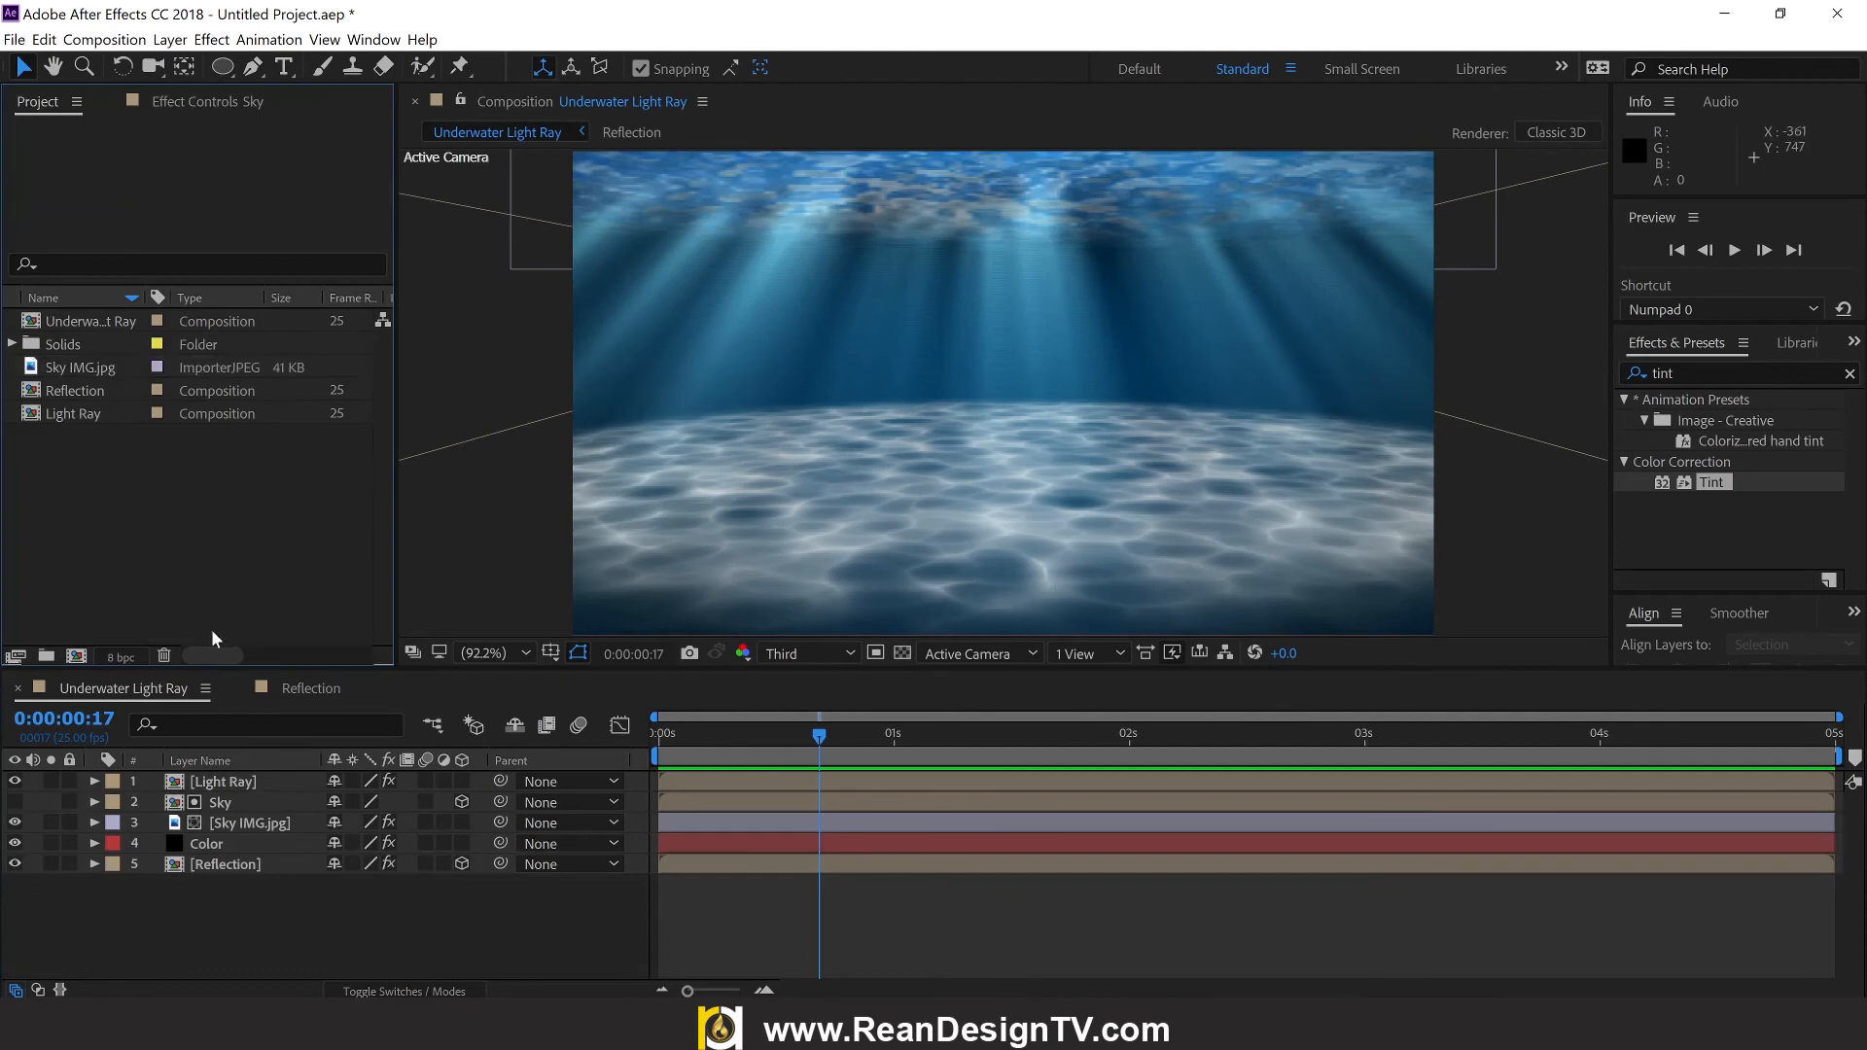
right_click(324, 914)
mouse_move(426, 718)
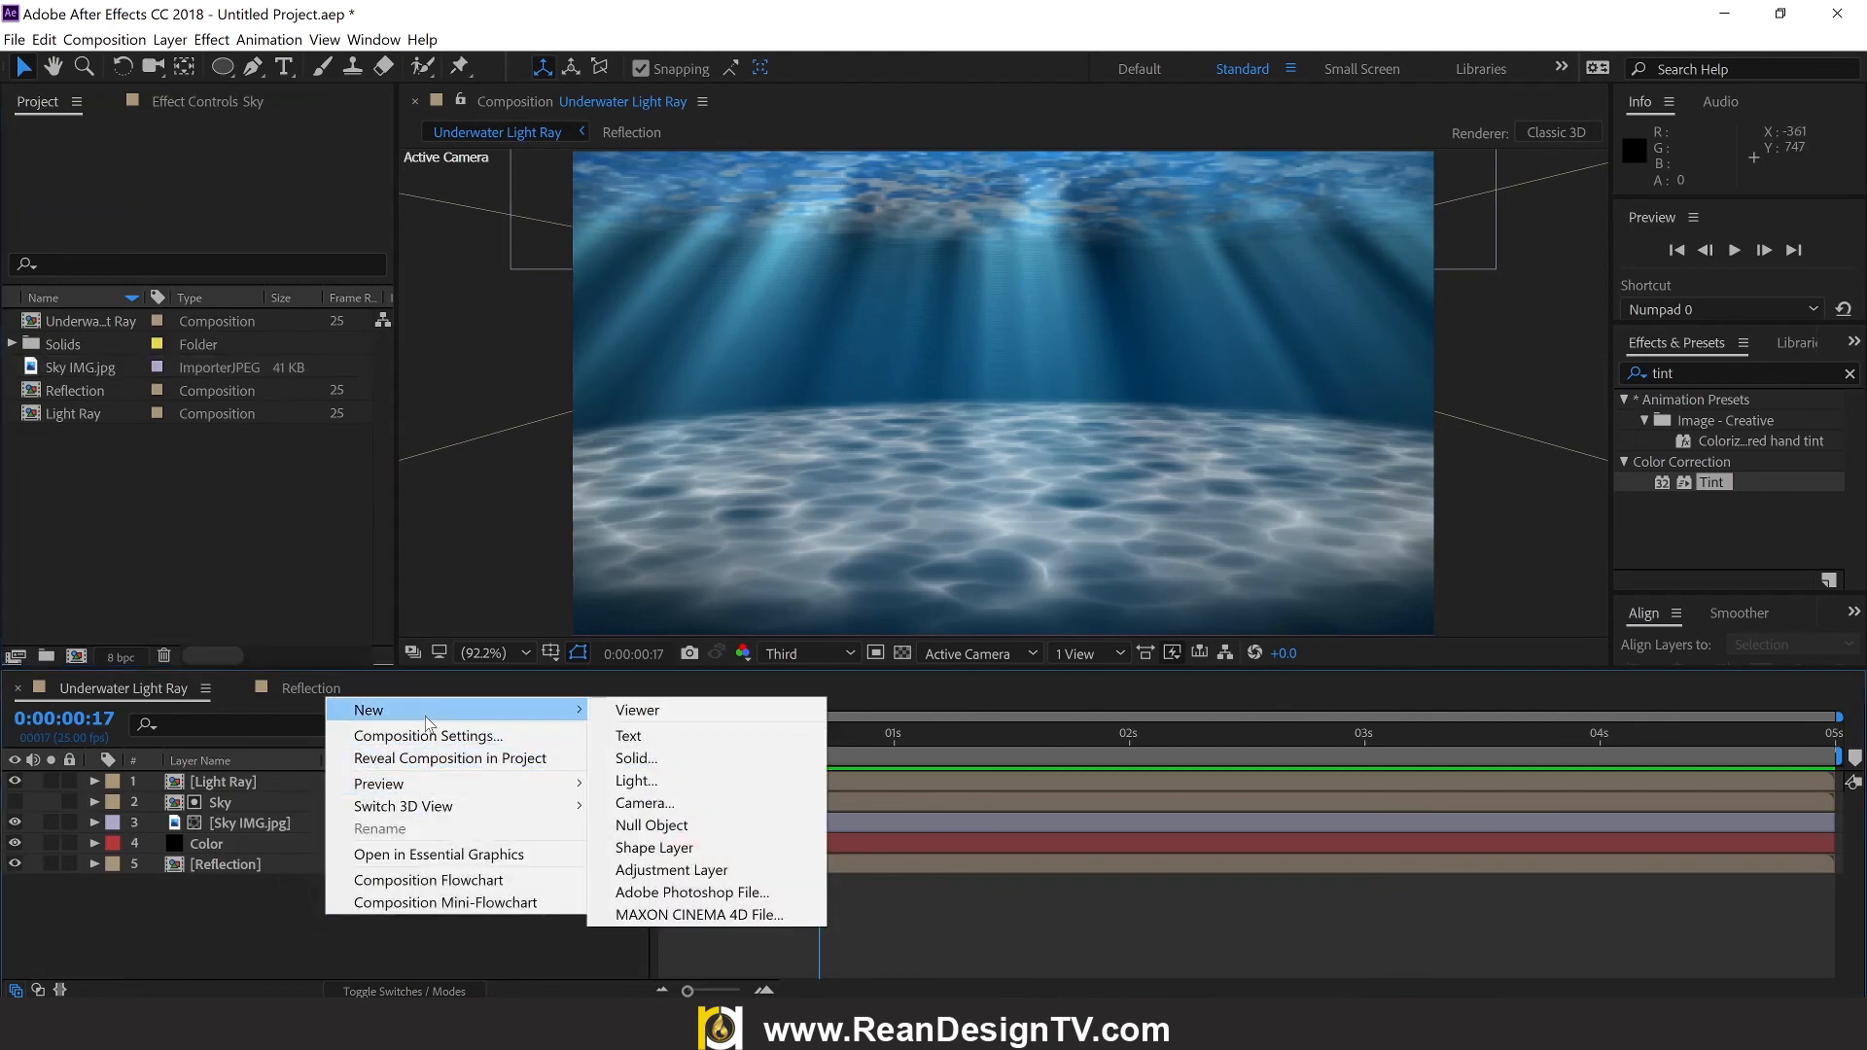
click(753, 872)
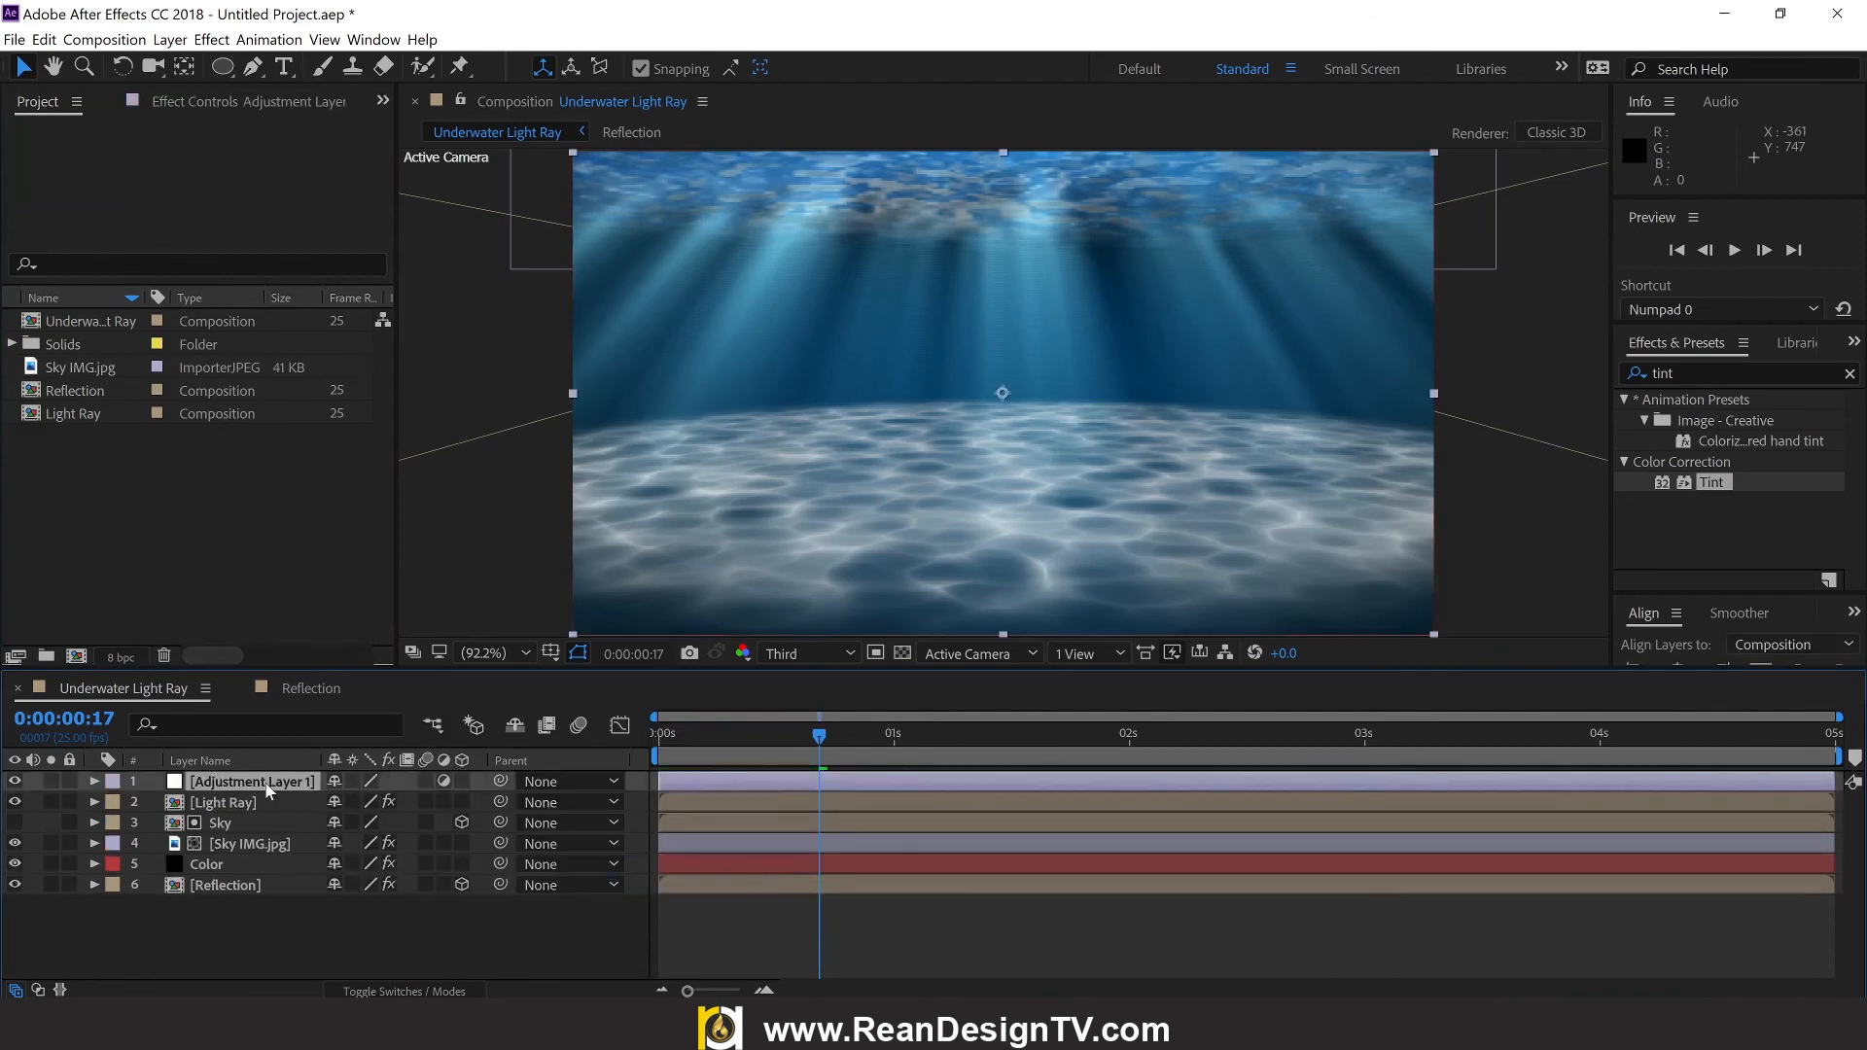
Step: Find Curves by searching for "curve", apply it to the adjustment layer, and bend the RGB curve below the diagonal to darken the scene
drag(1700, 376, 1539, 372)
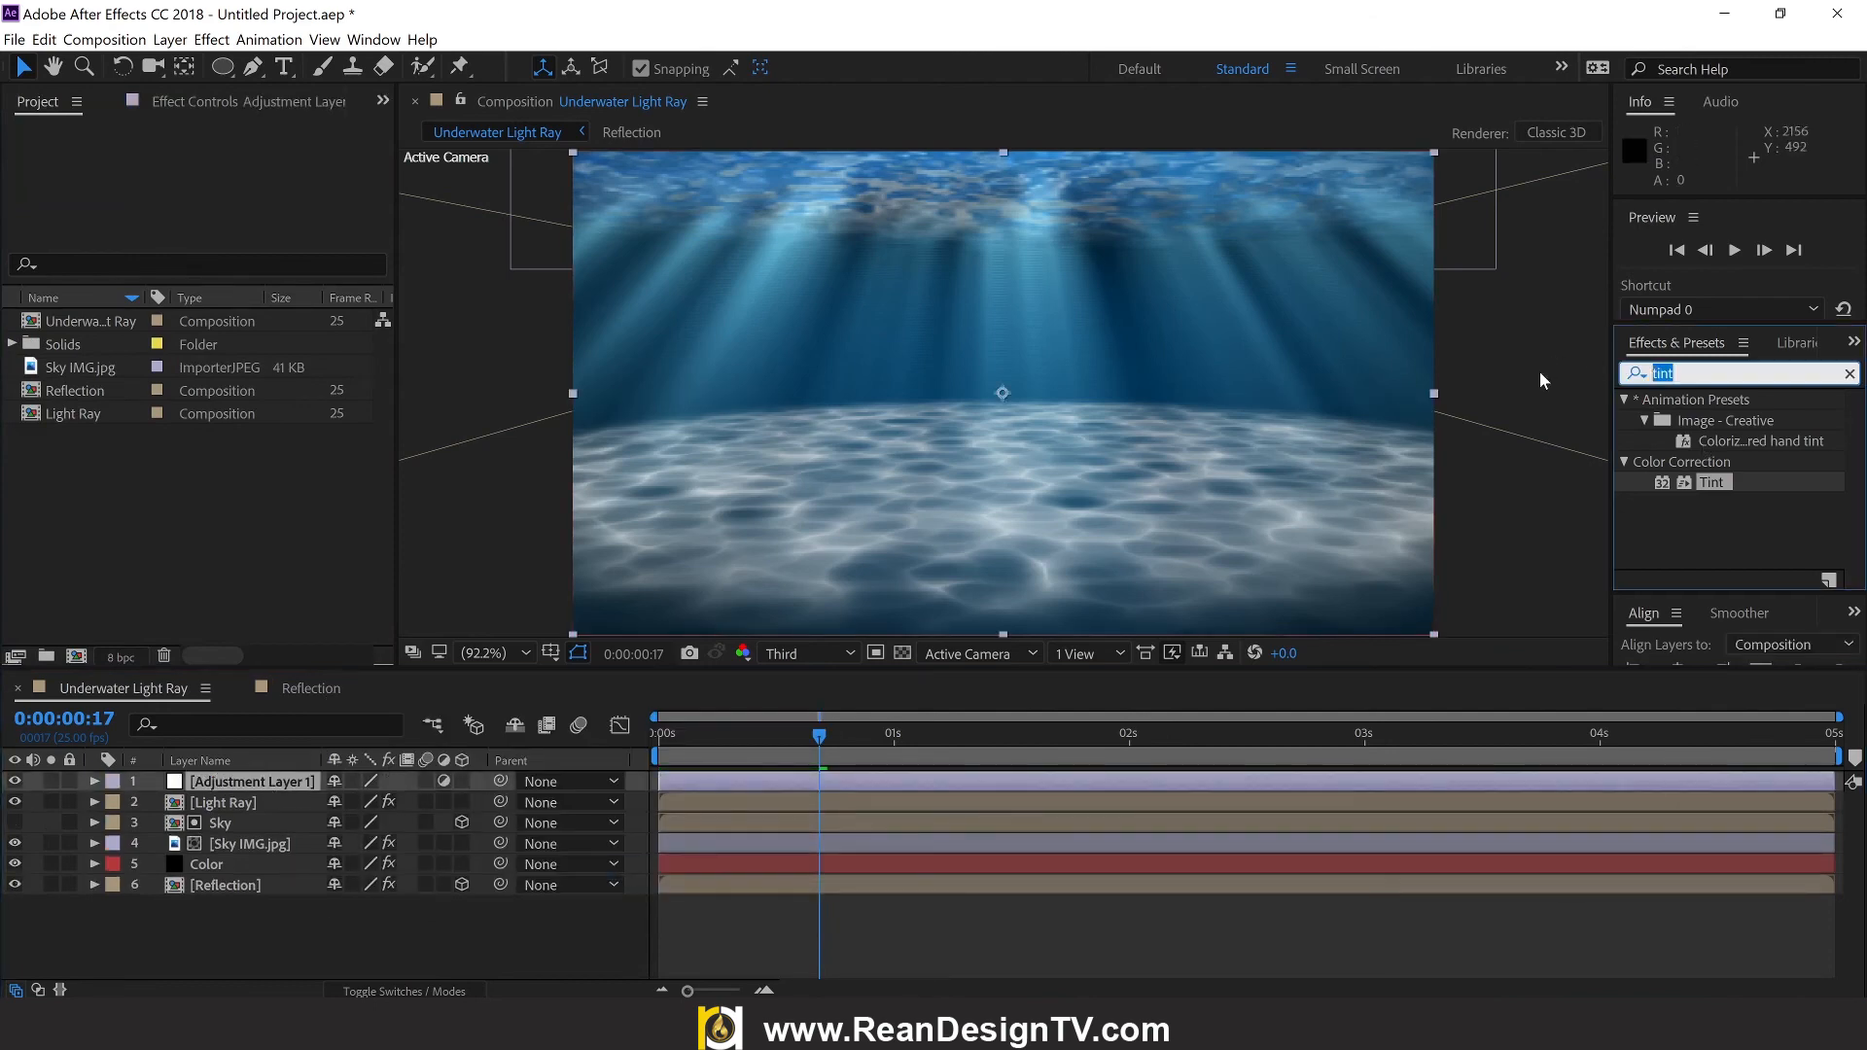
key(BackSpace)
text(cu)
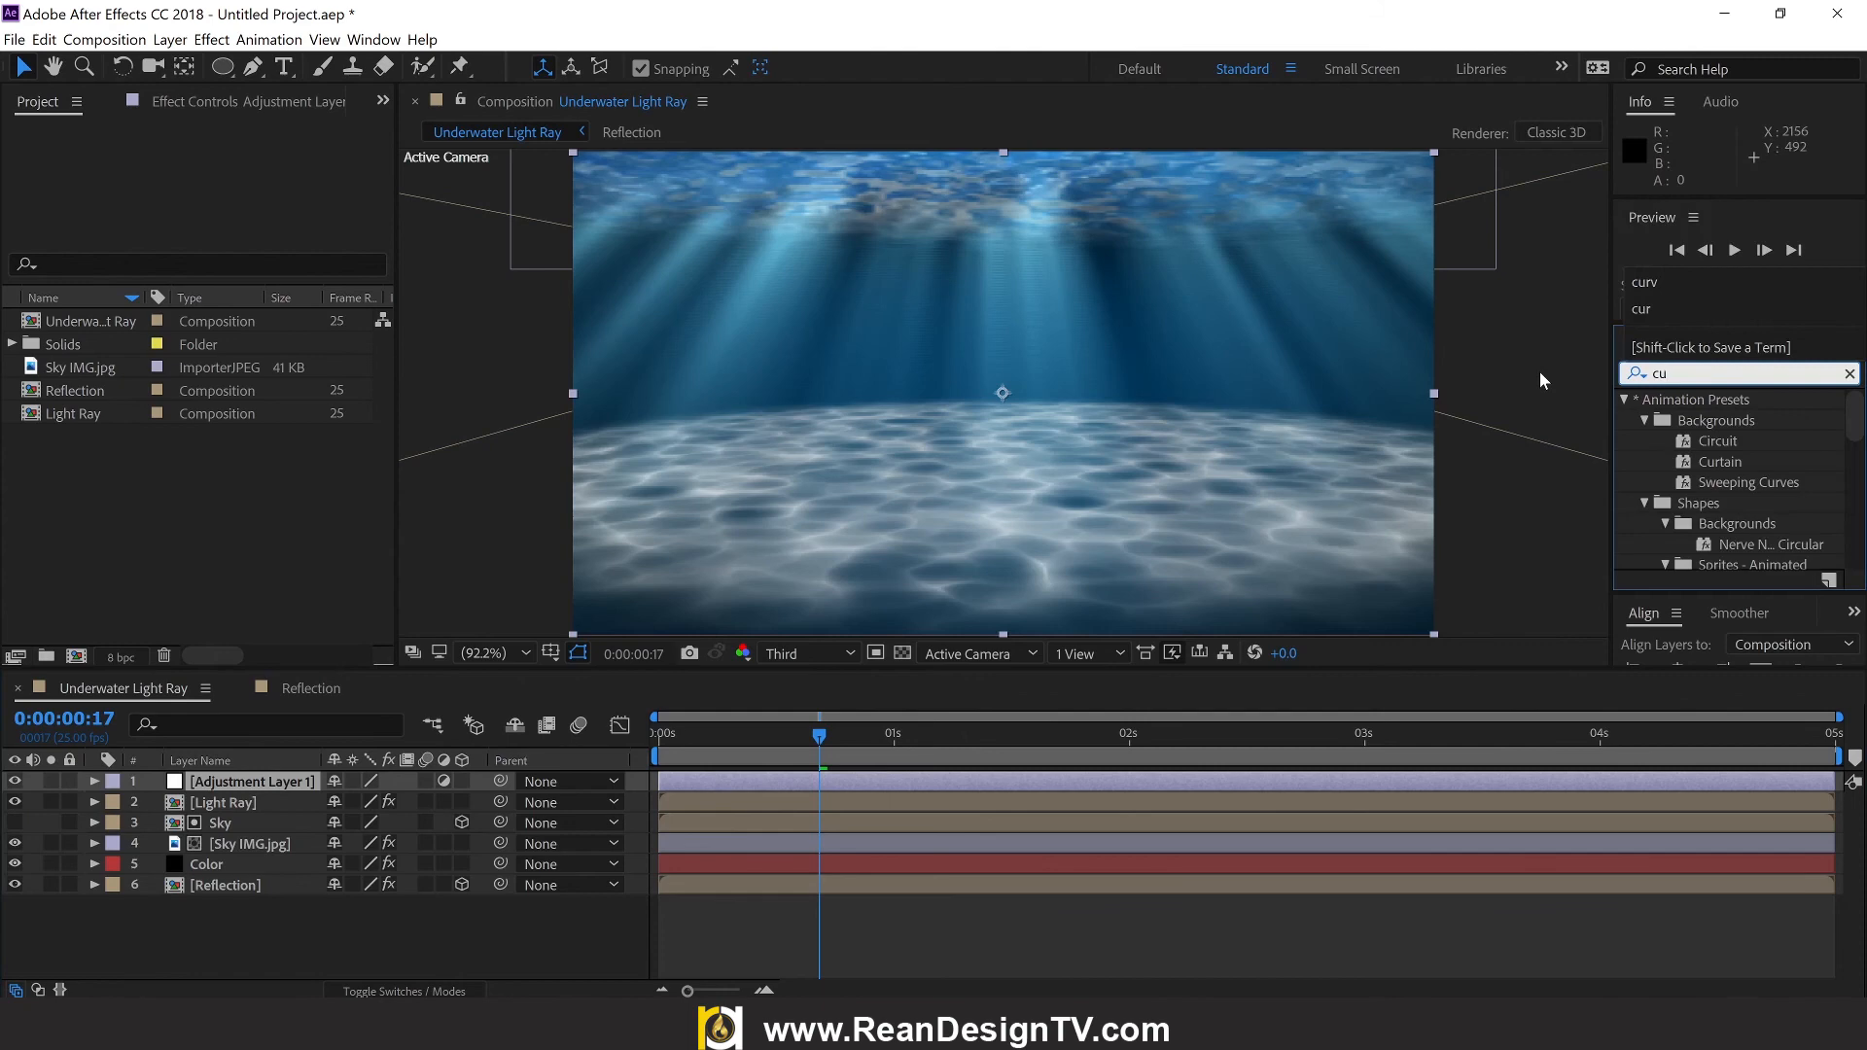
text(rve)
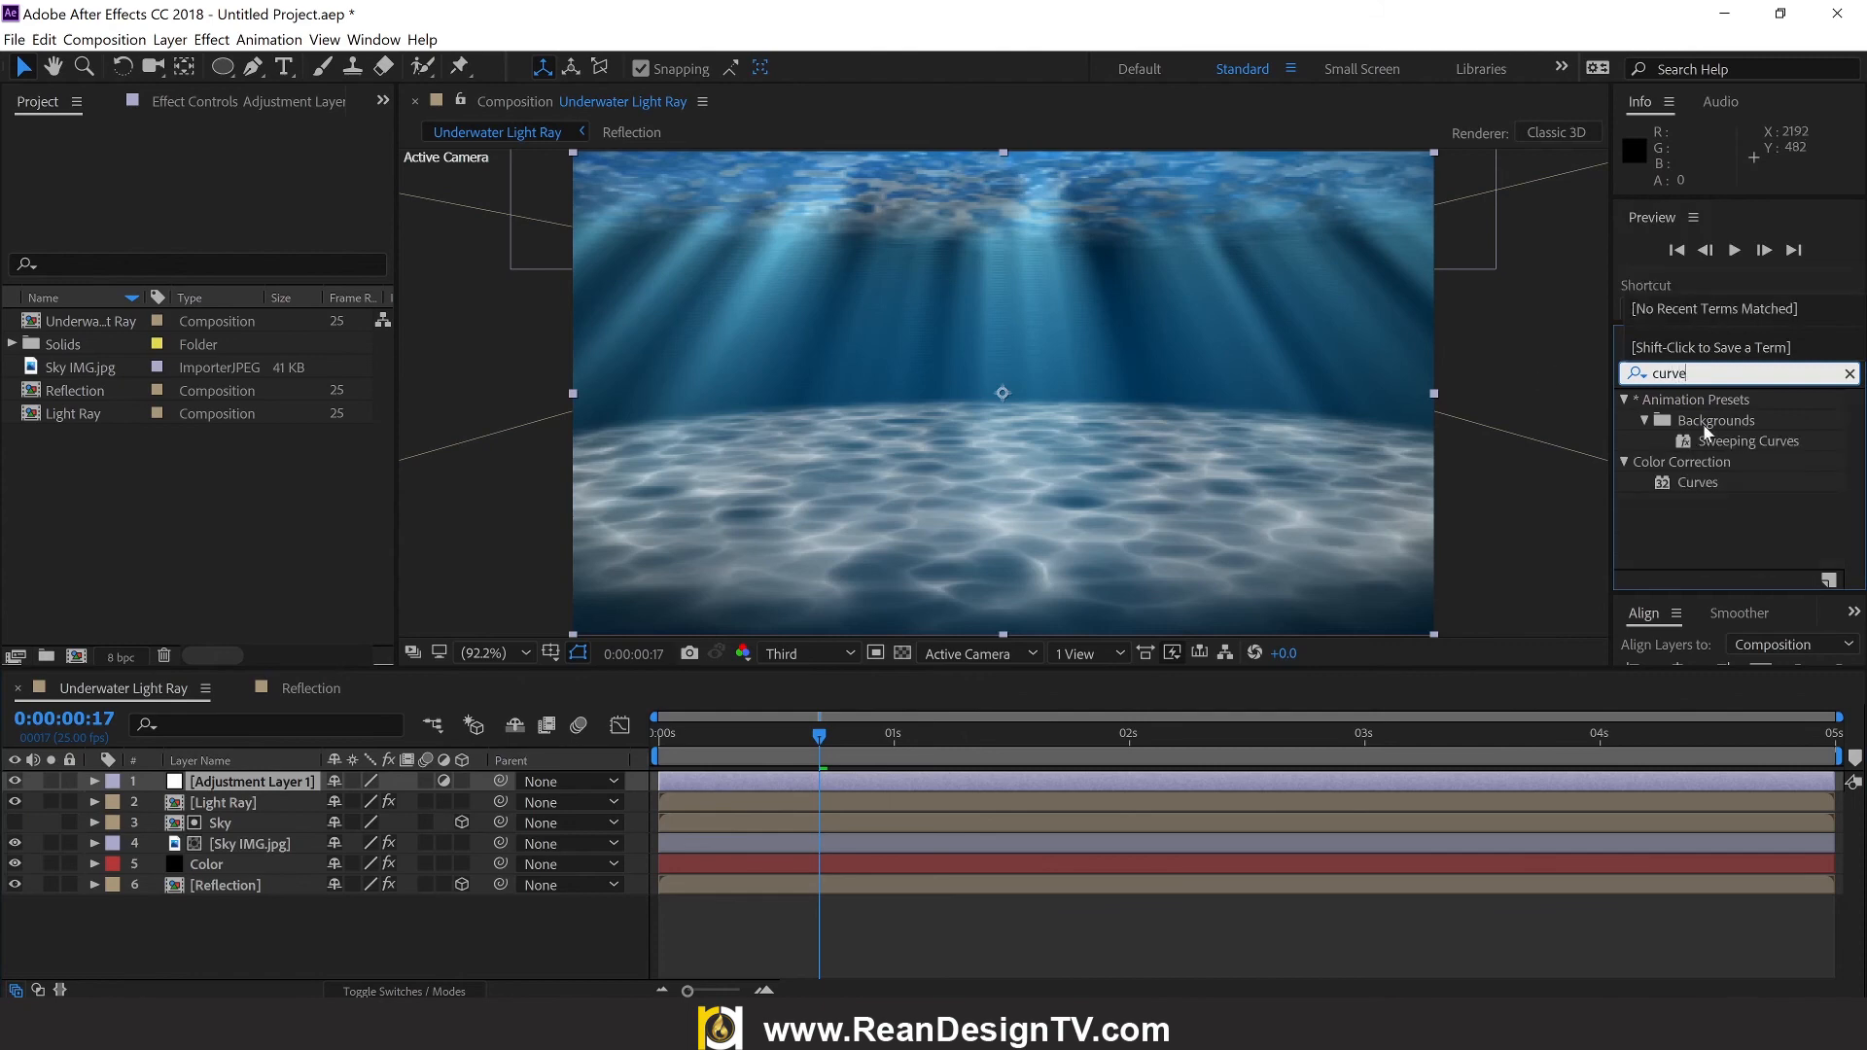
click(1700, 483)
drag(1716, 489, 270, 792)
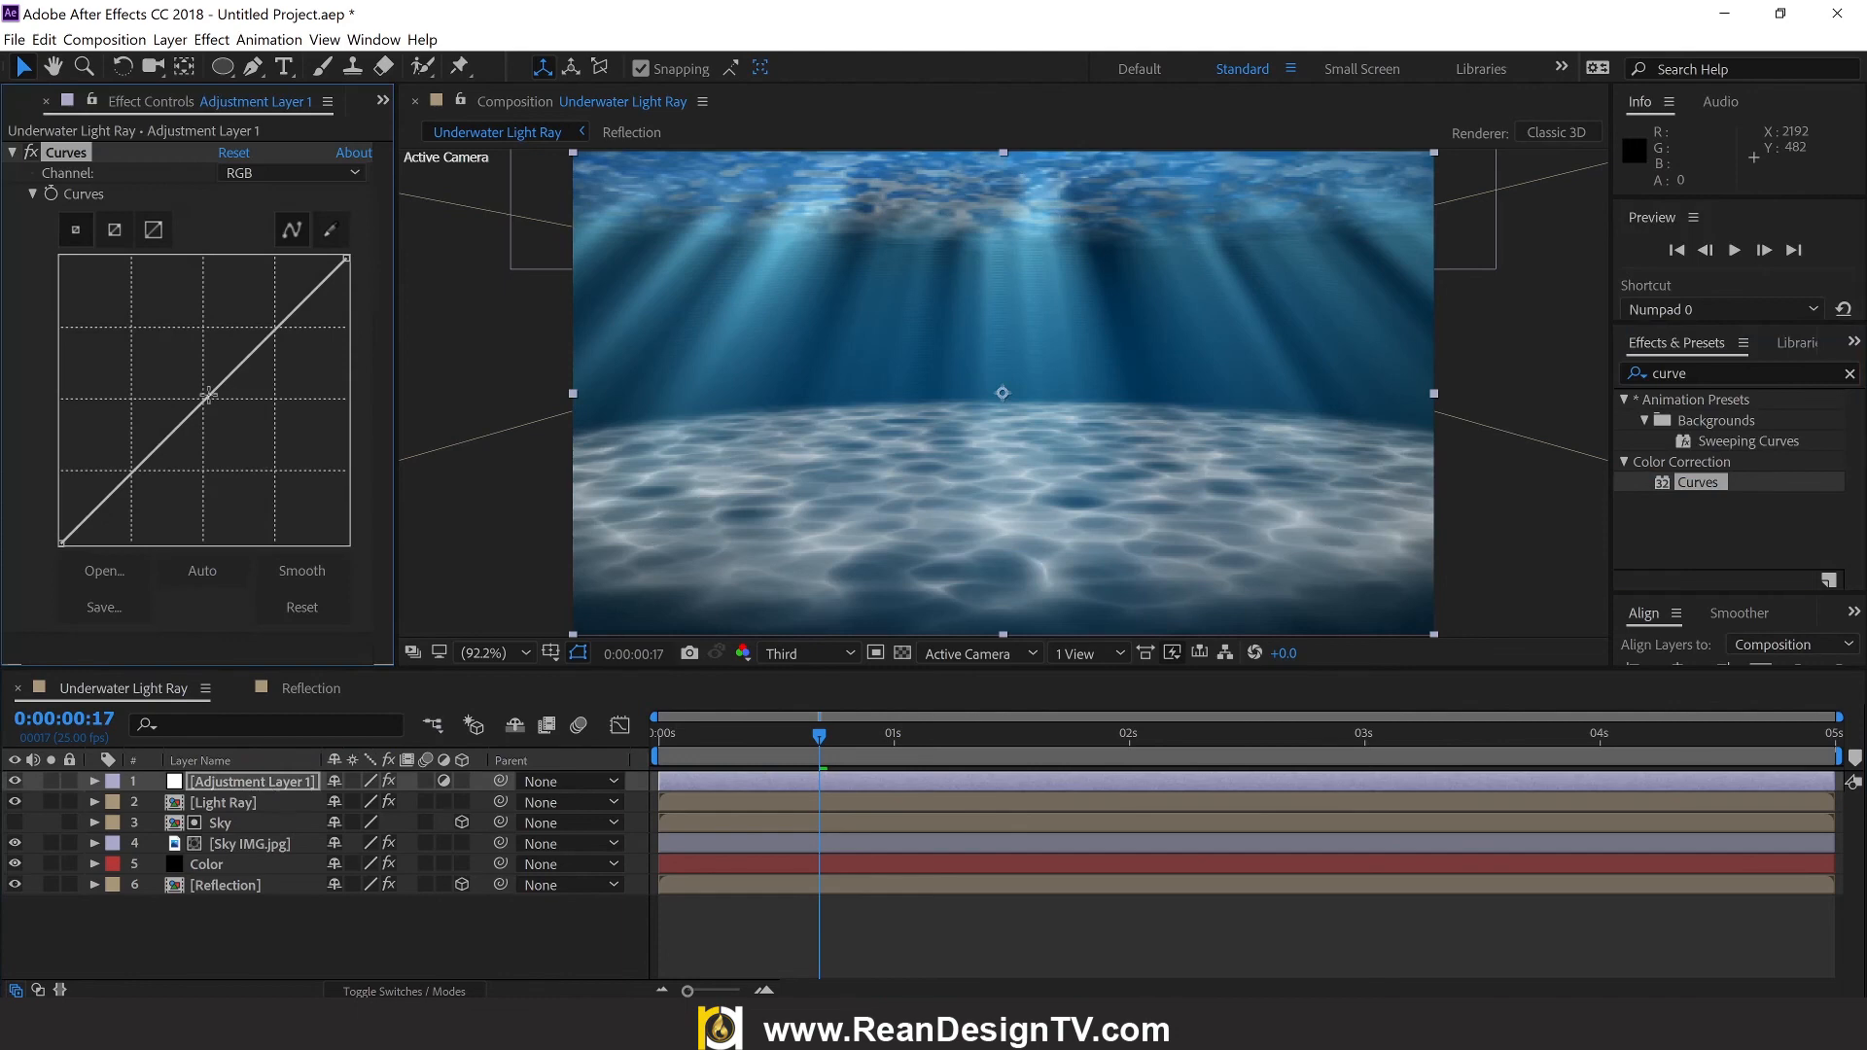
drag(234, 397, 234, 415)
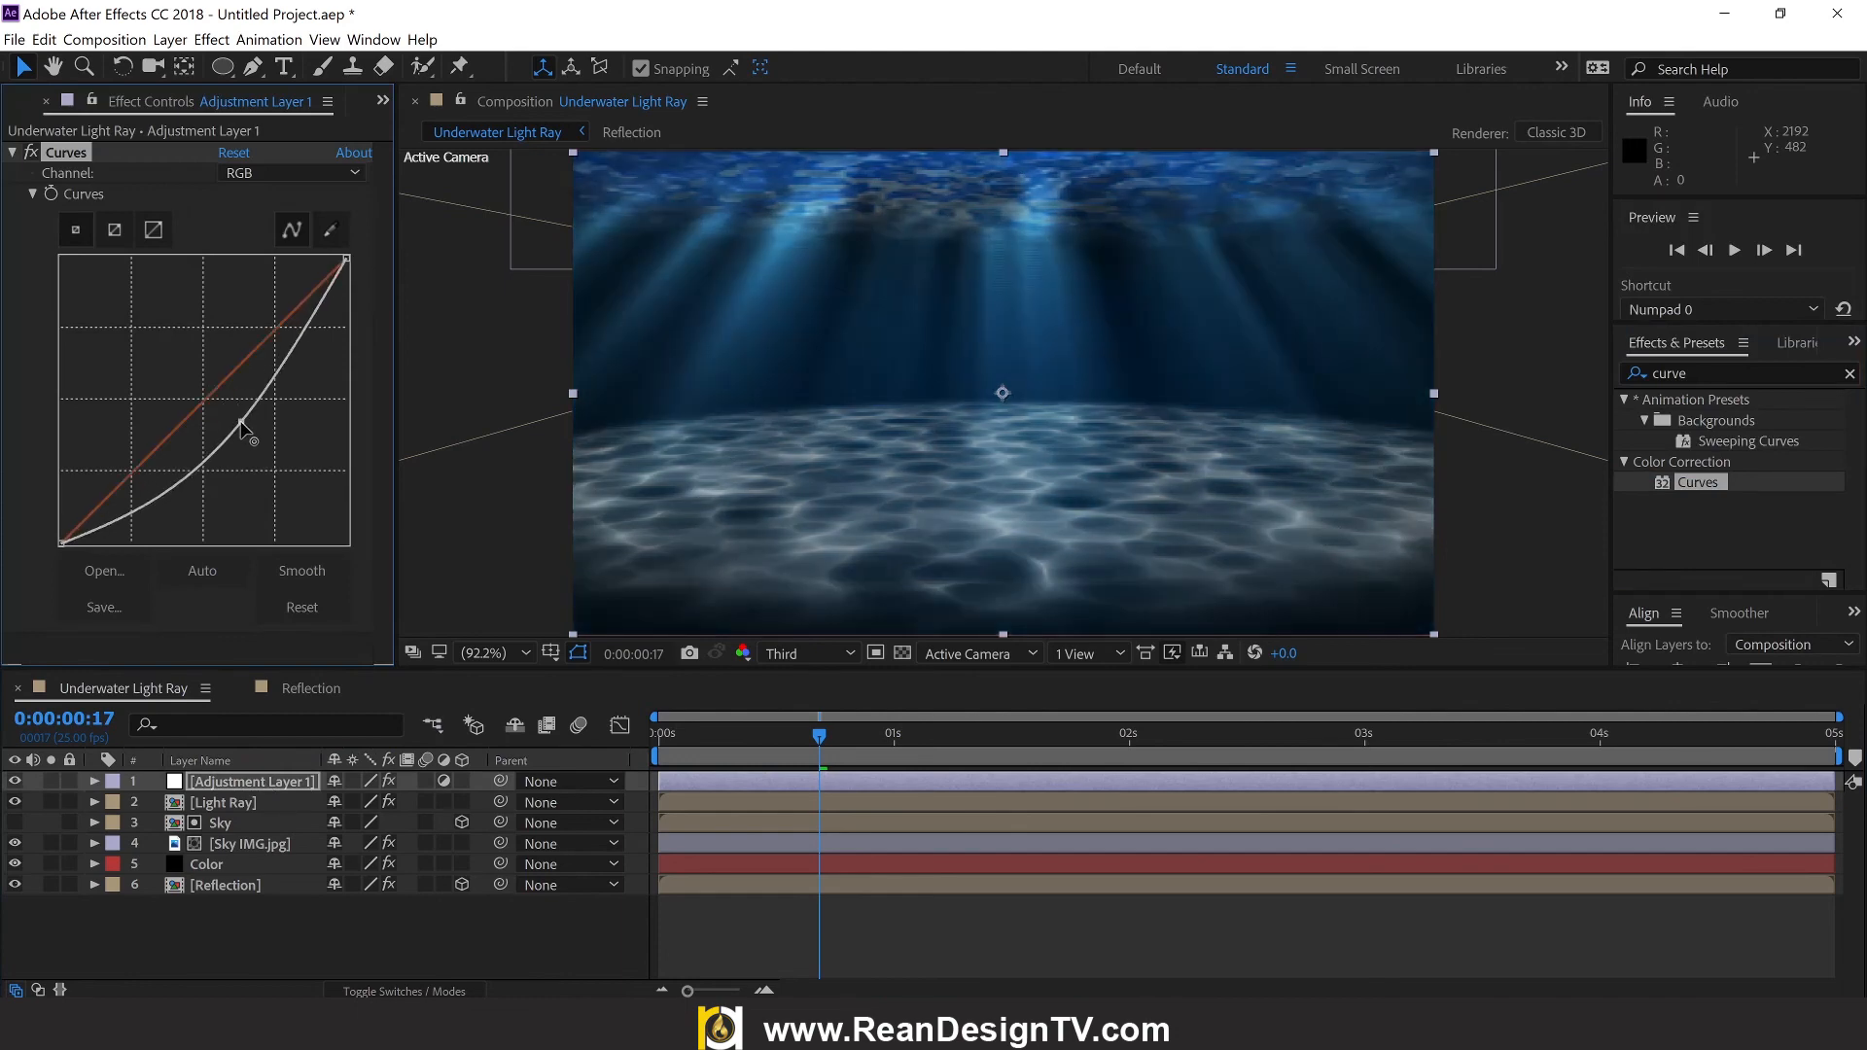
drag(240, 420, 225, 420)
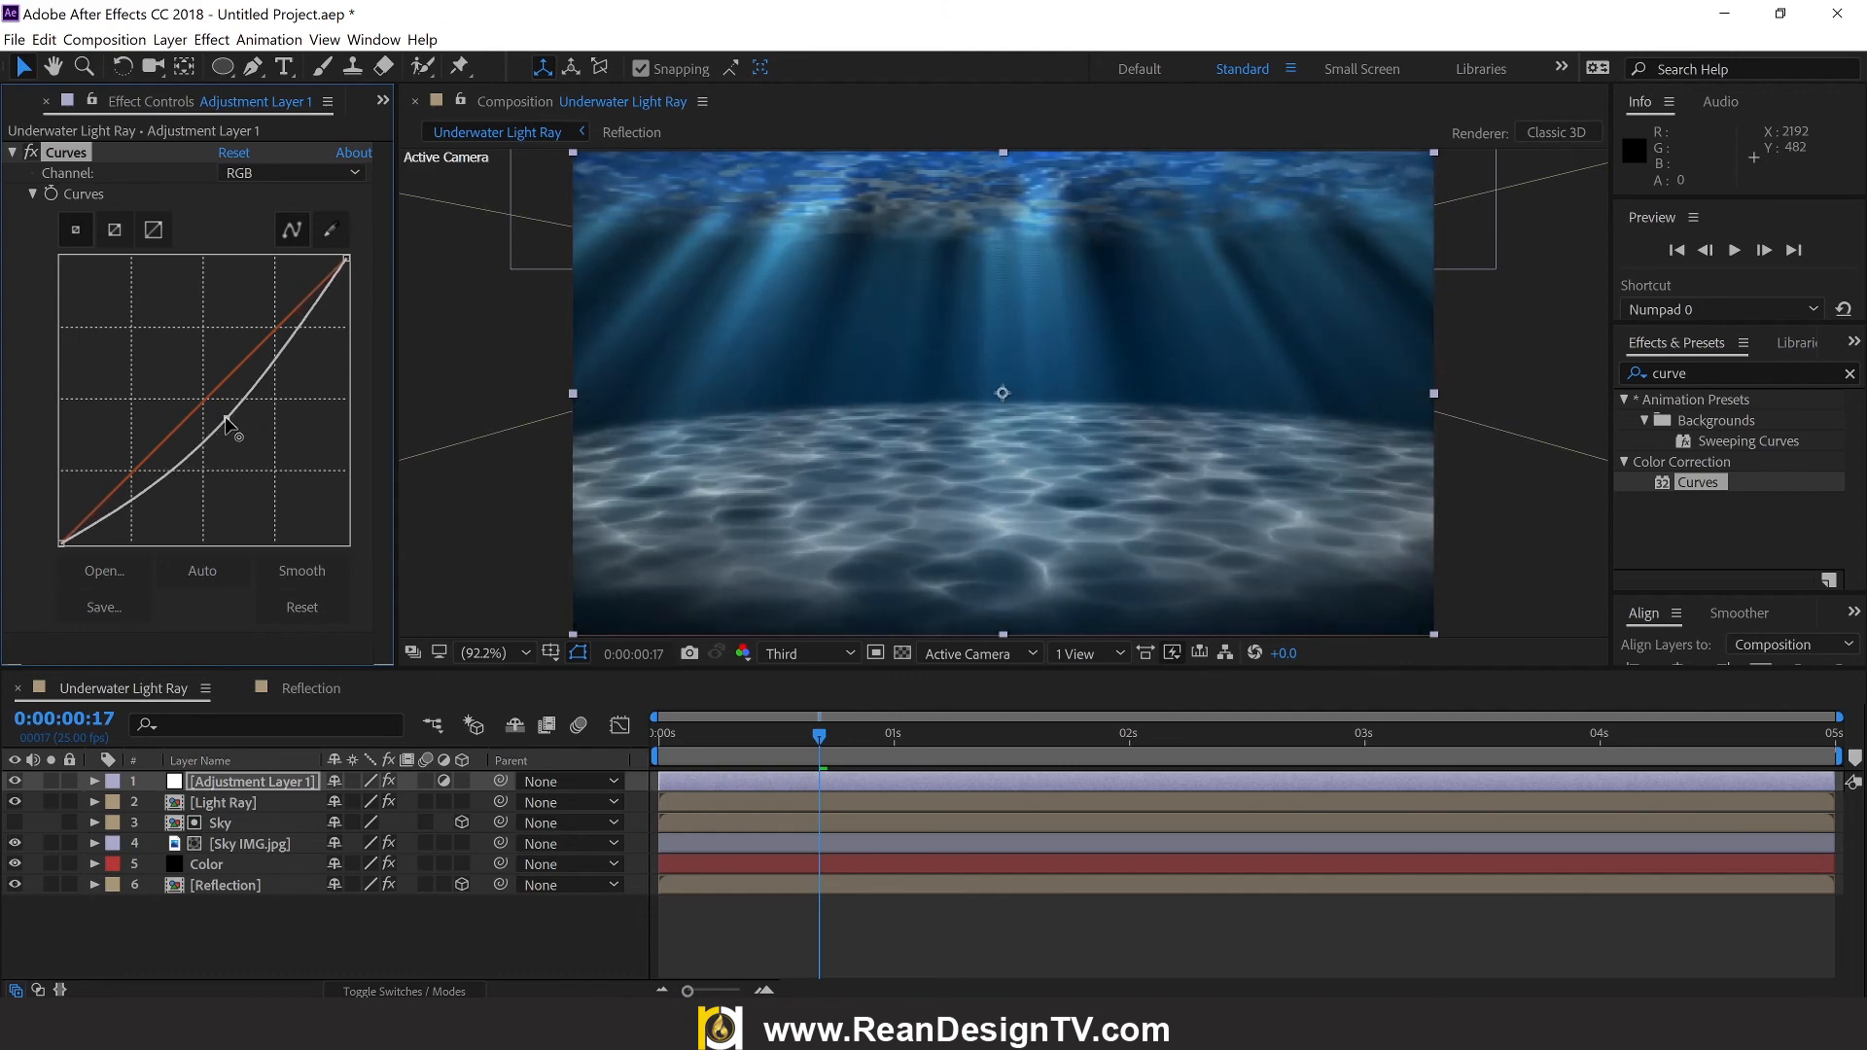
Step: Add a full-frame elliptical mask to the adjustment layer and set its mode to Subtract
click(220, 70)
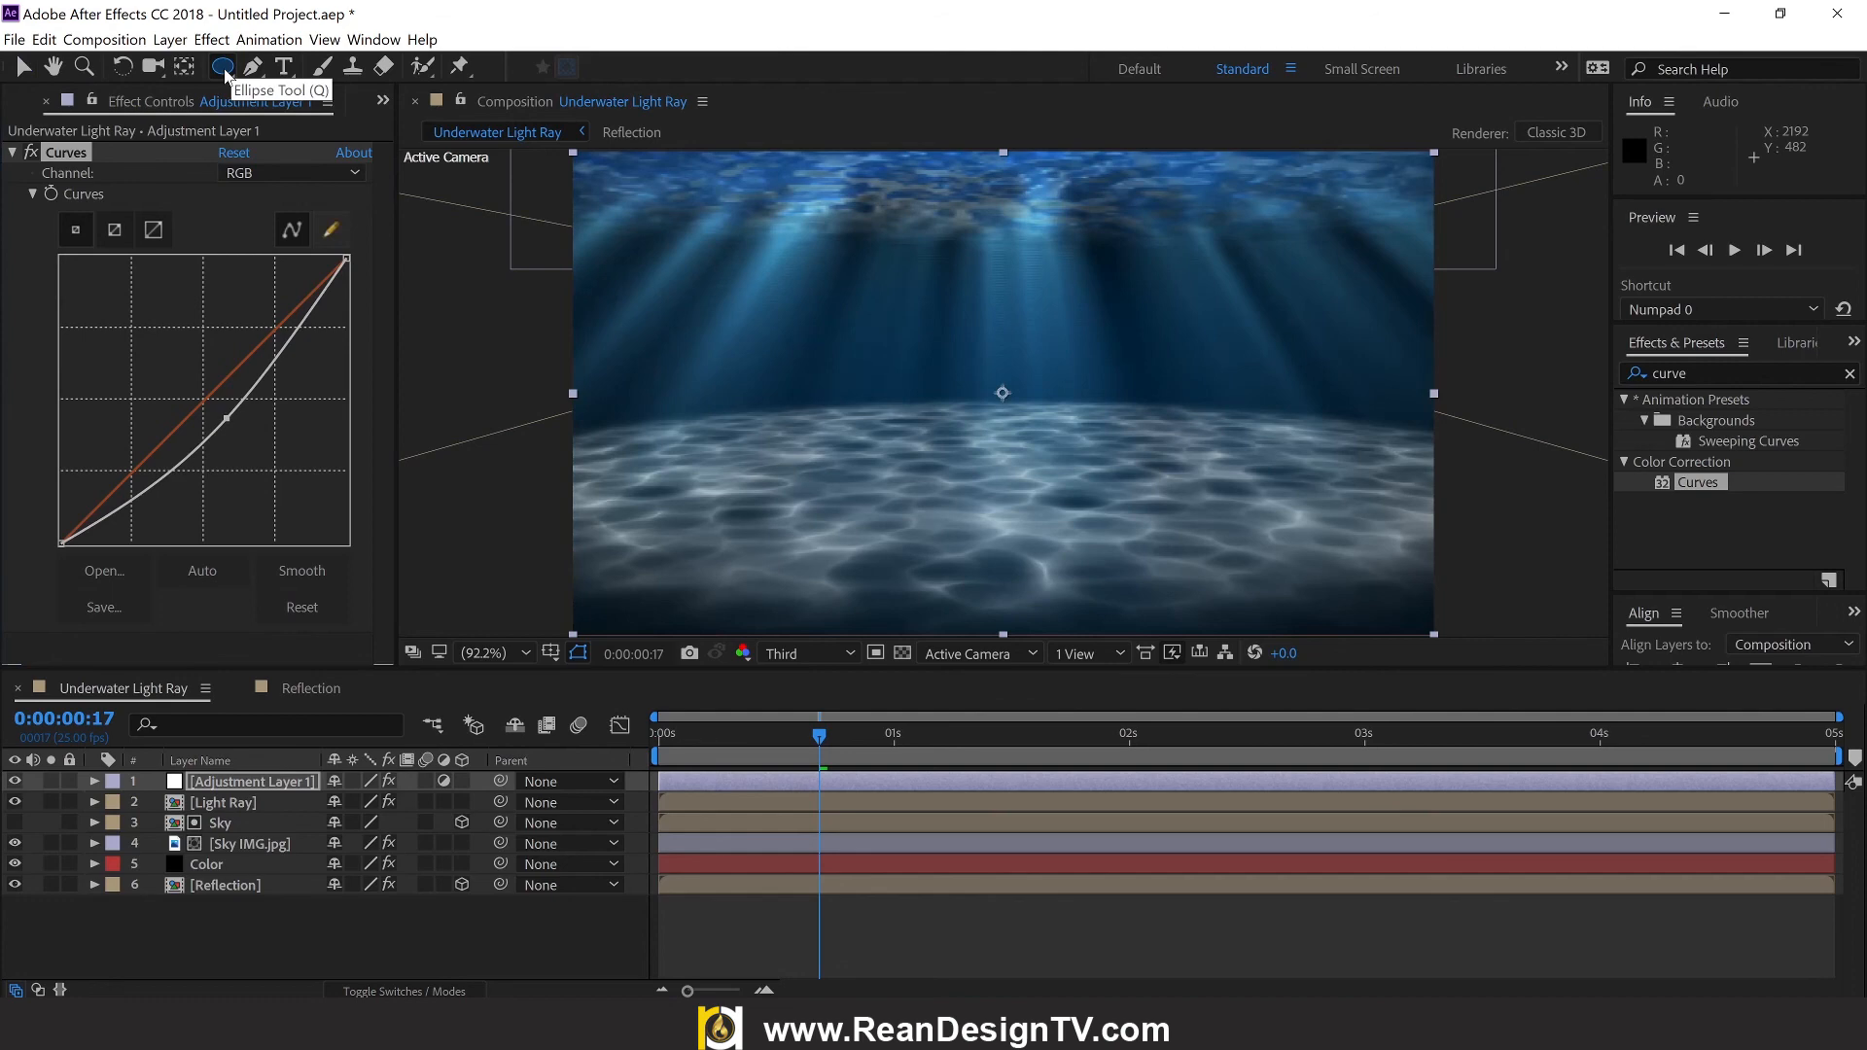
double_click(223, 70)
key(v)
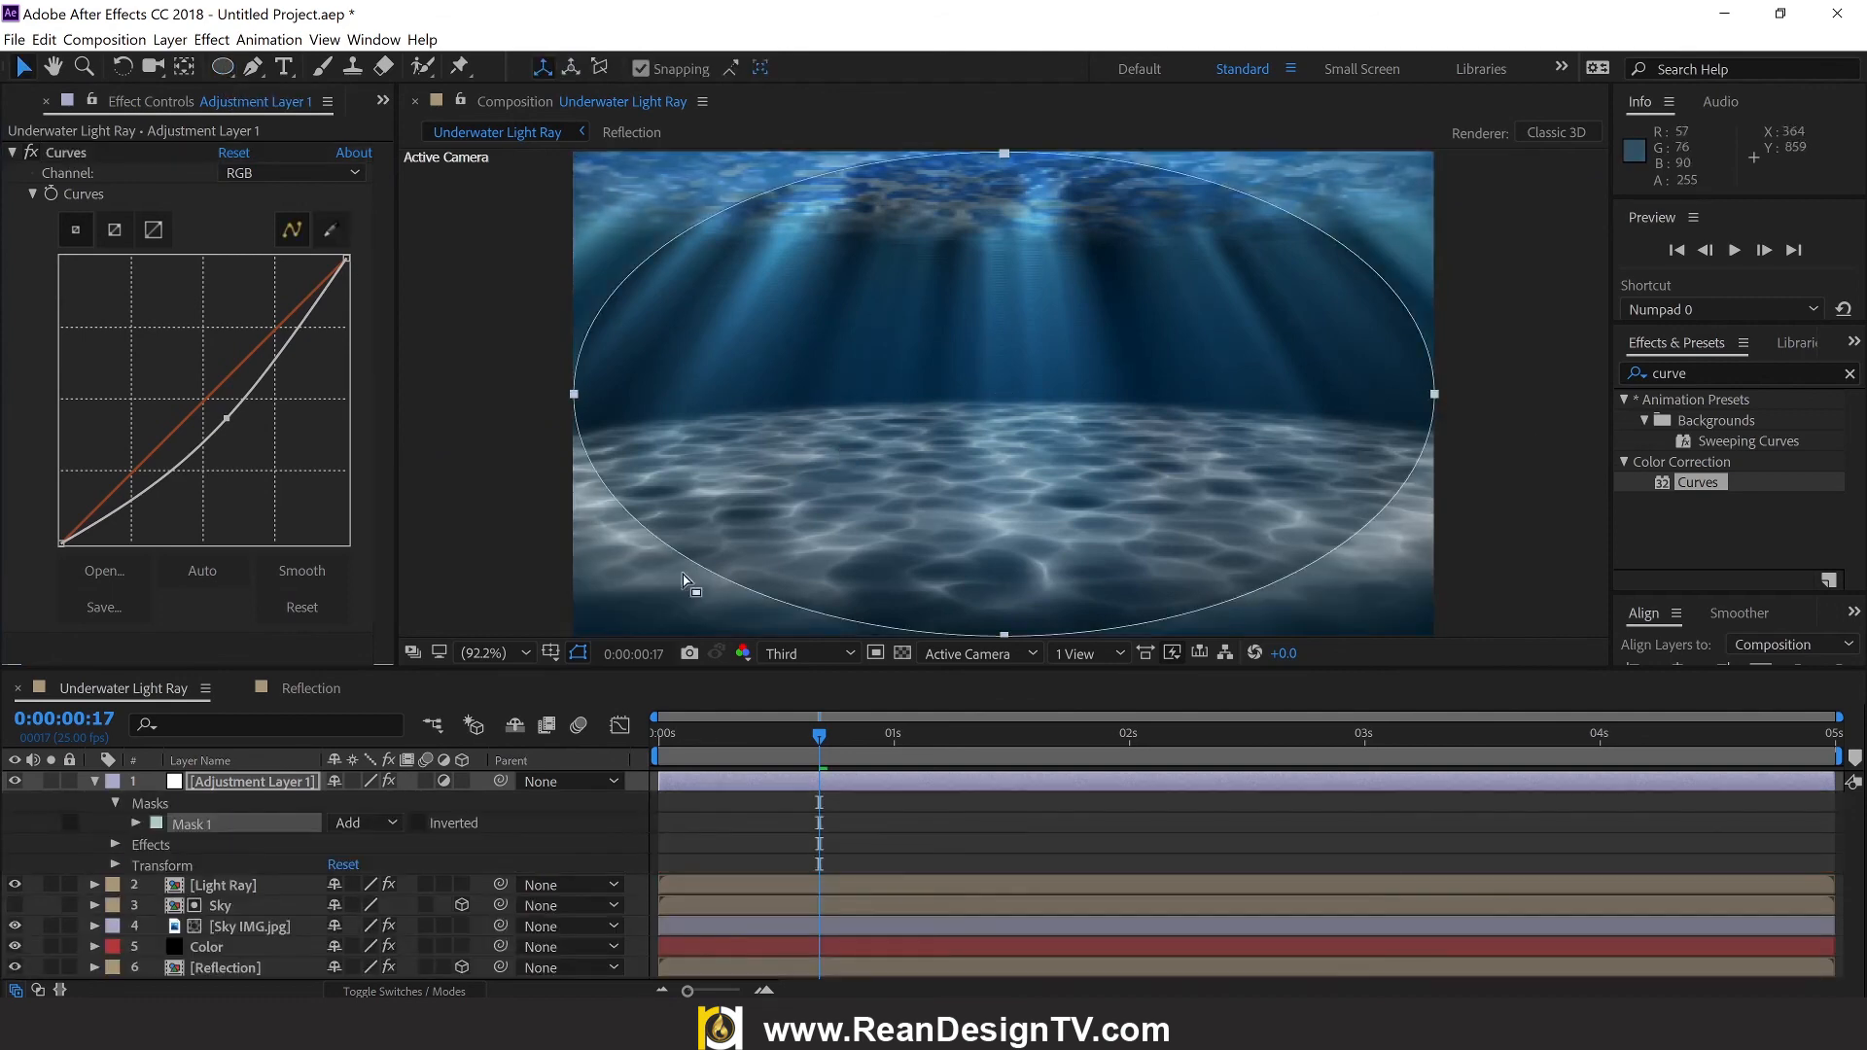
click(365, 822)
click(406, 888)
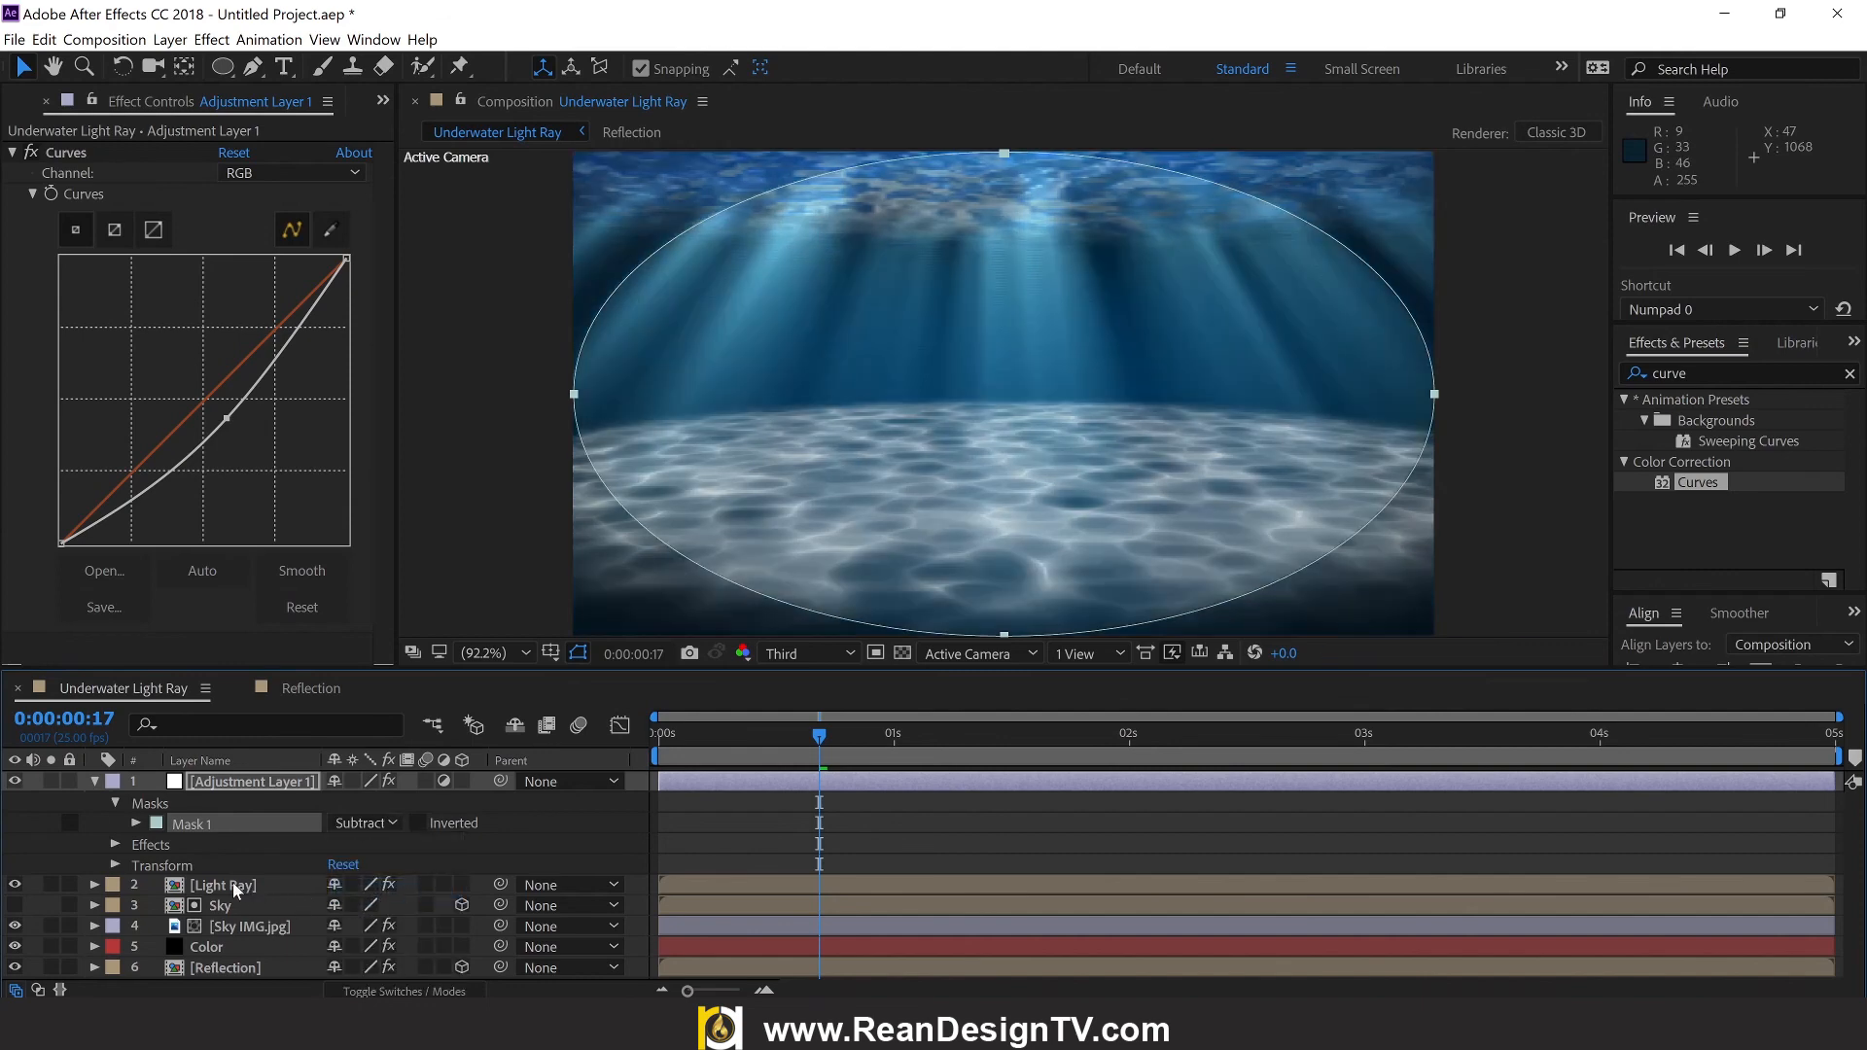
Step: Set the elliptical mask's feather to 88 pixels and its expansion to -100 pixels
click(137, 825)
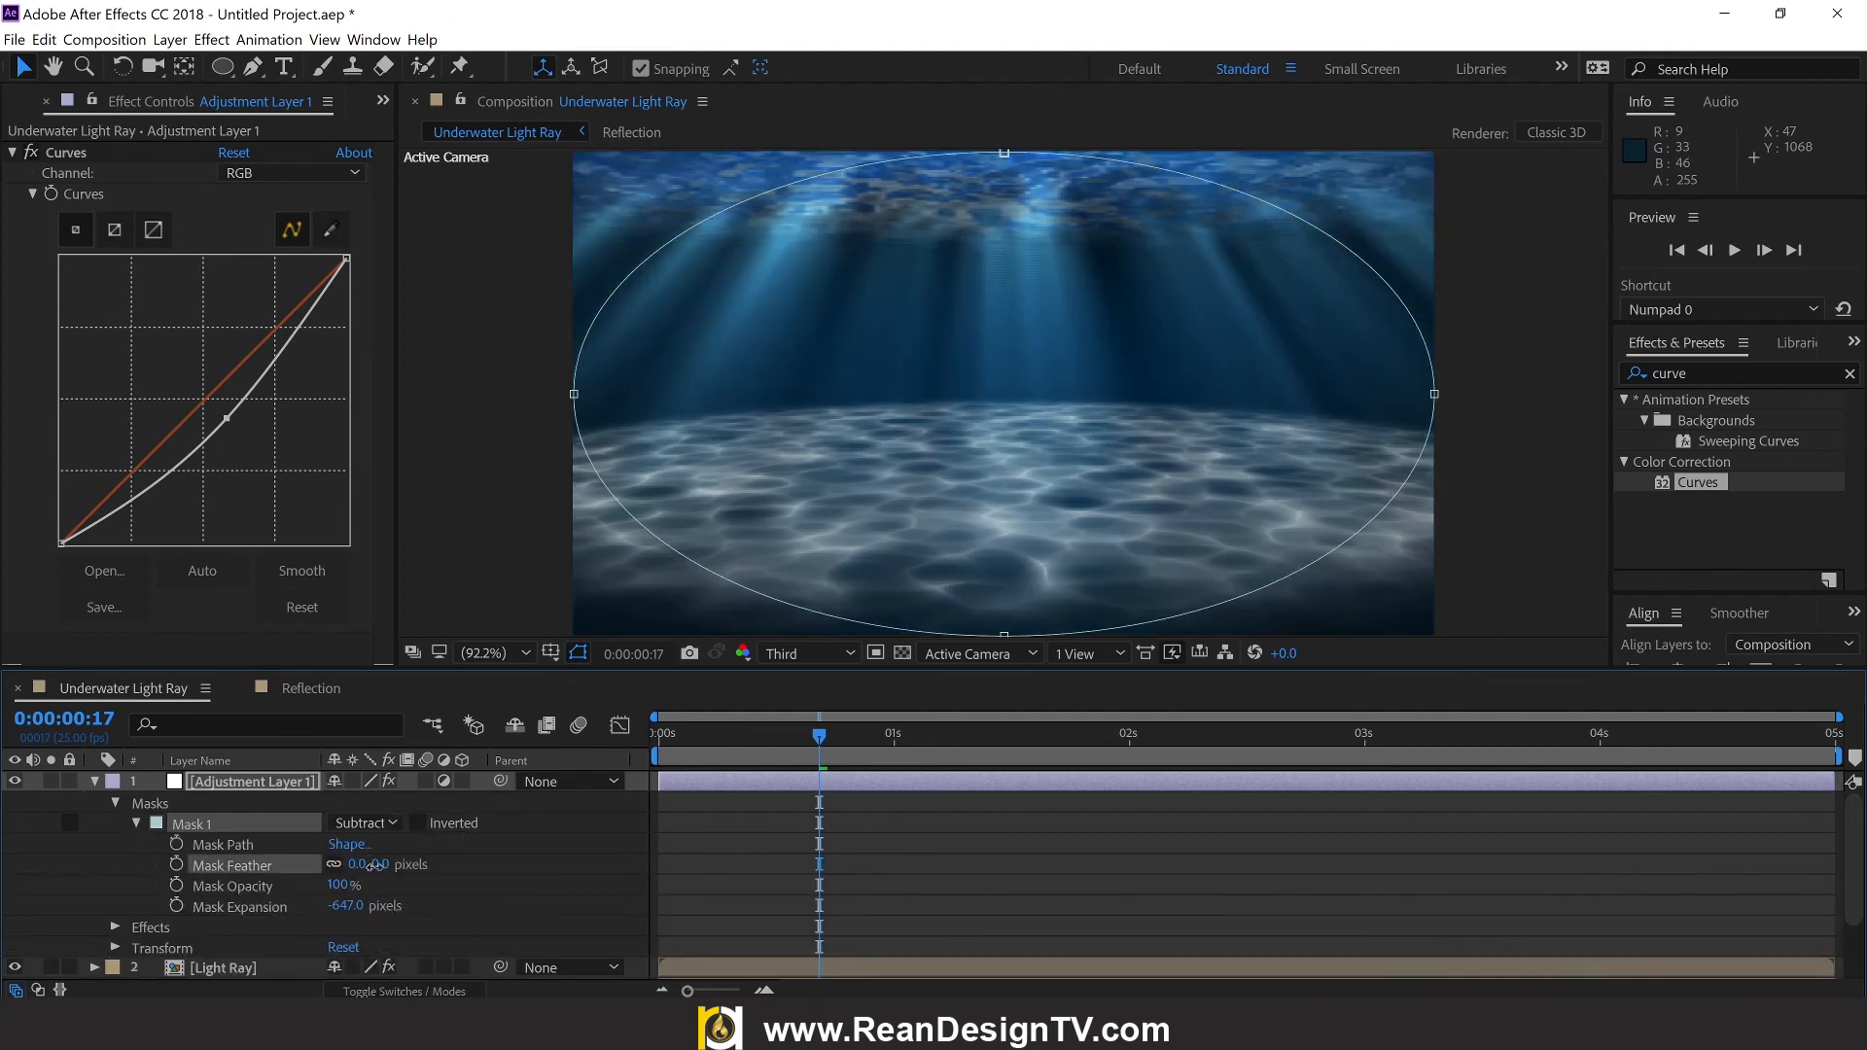
drag(375, 865, 467, 871)
click(351, 908)
drag(361, 904, 333, 904)
text(-100)
key(Return)
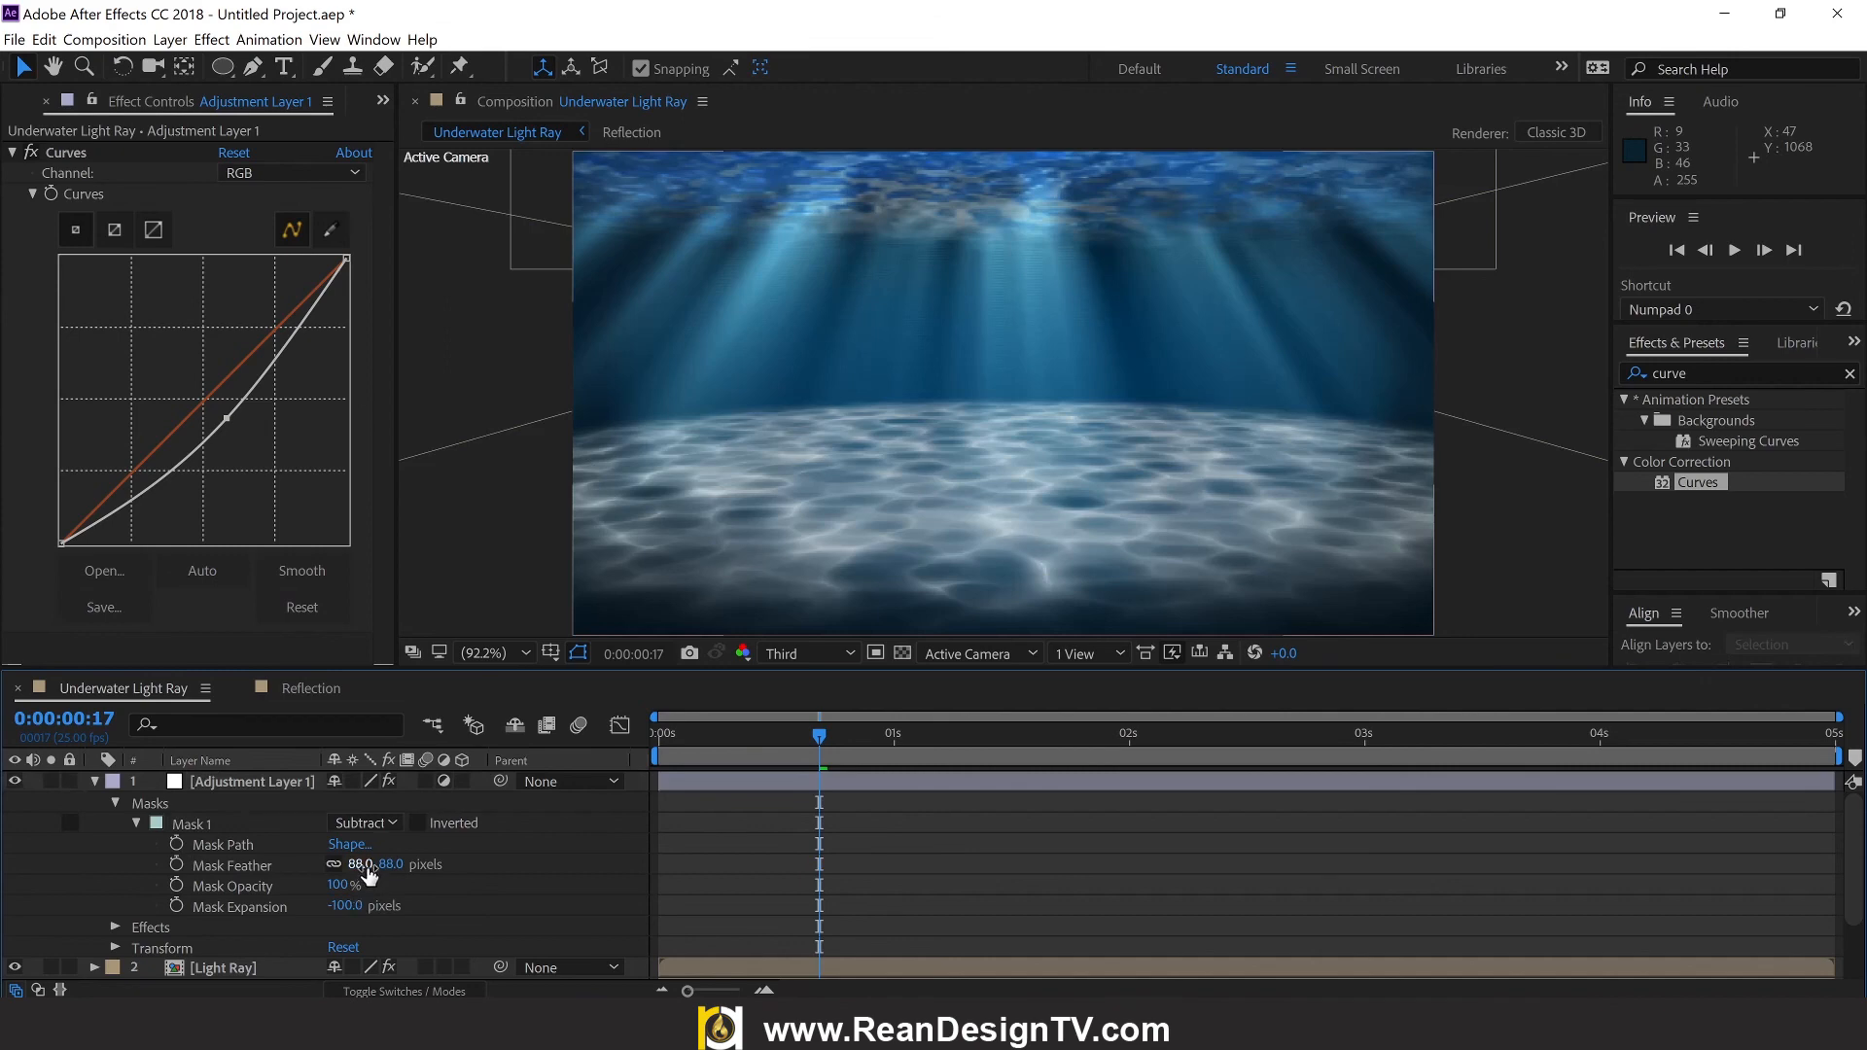
Step: Increase the elliptical mask's feather to 191 pixels for a softer vignette edge
click(149, 806)
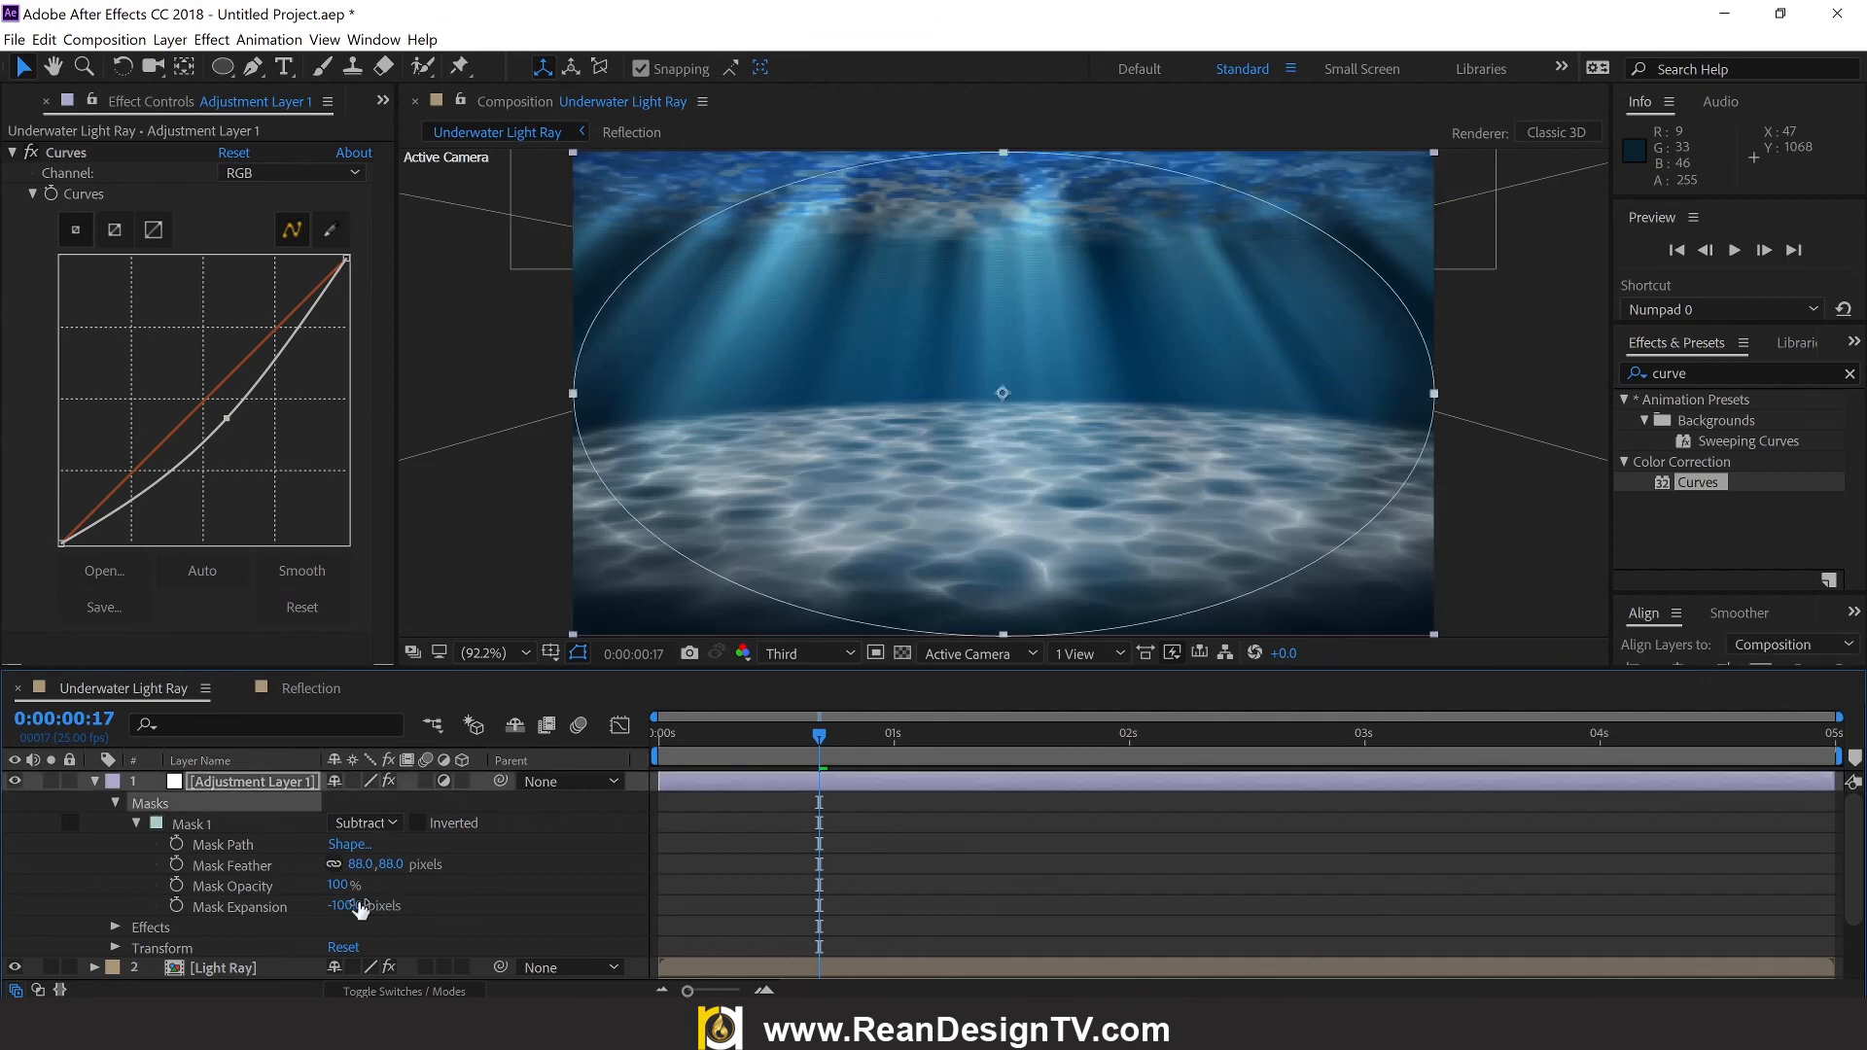
drag(363, 872, 410, 844)
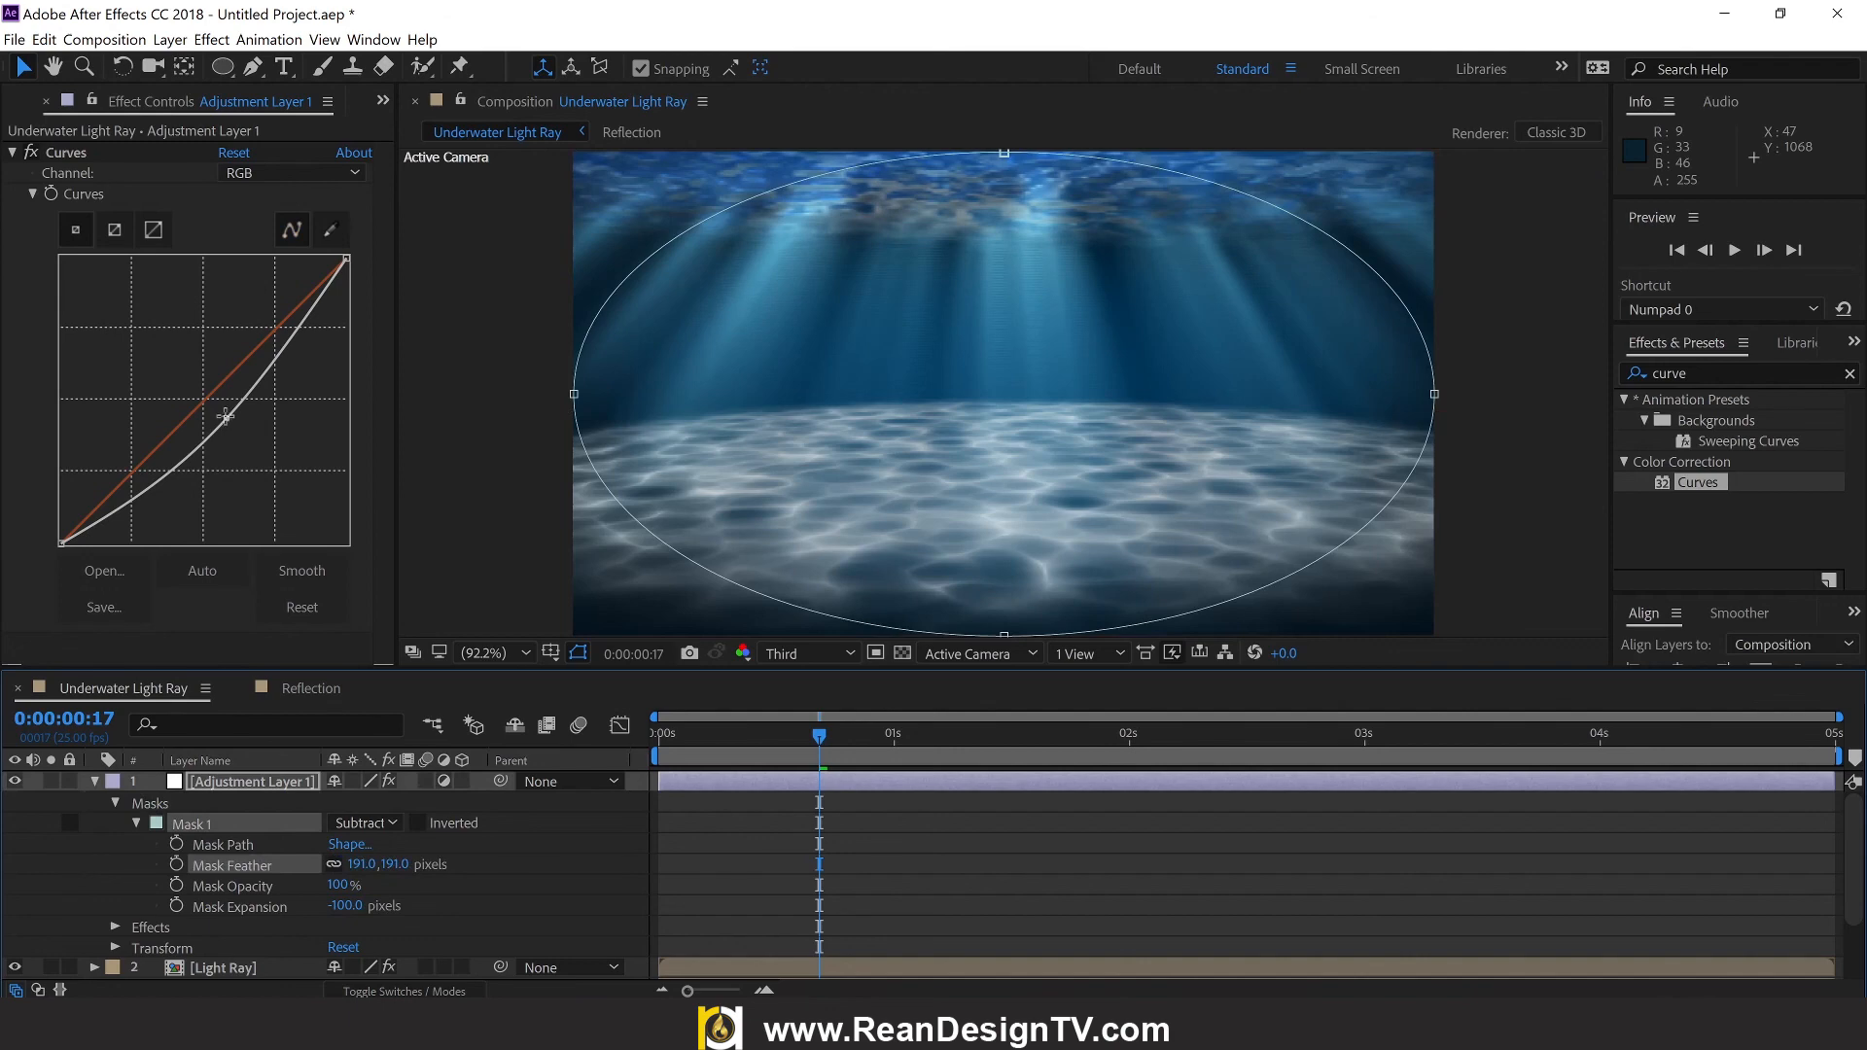
click(522, 860)
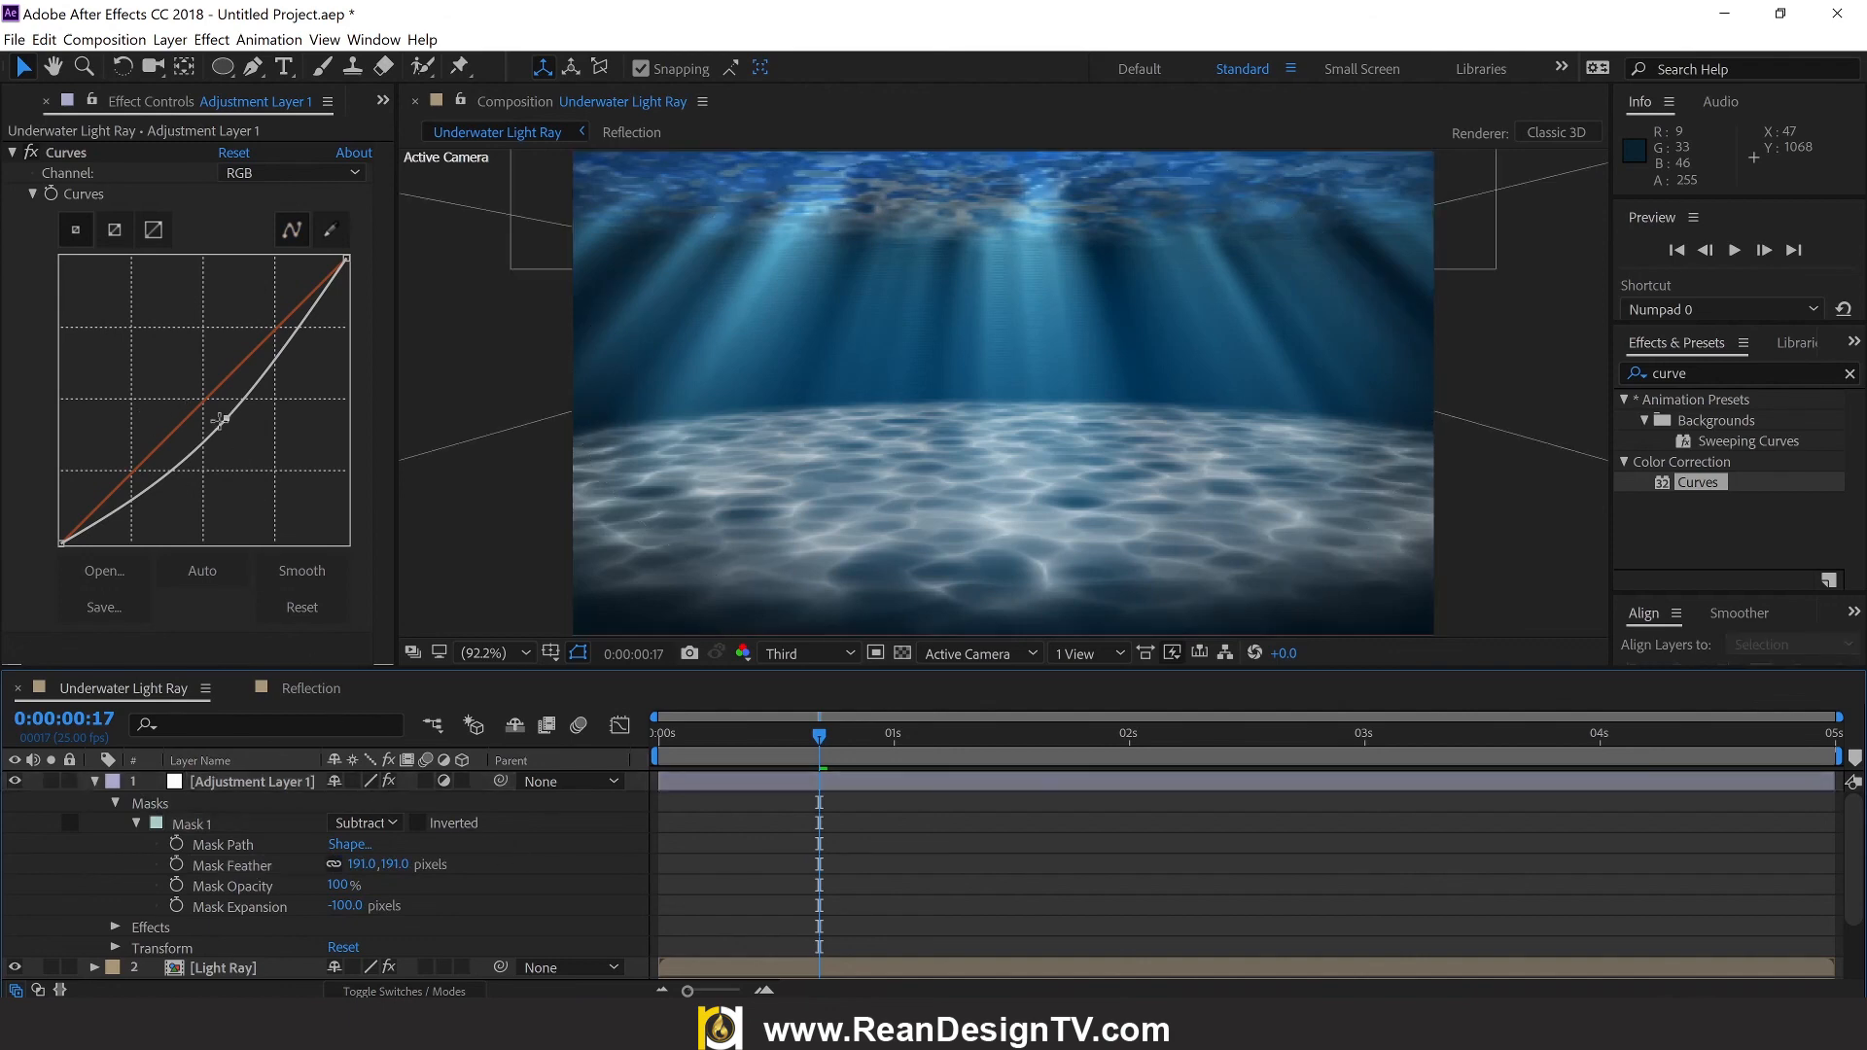
Step: Deepen the adjustment layer's RGB curve, compare the vignette with the layer hidden and shown, and ease the curve back slightly
mouse_move(226, 420)
mouse_down()
mouse_move(248, 428)
mouse_move(234, 384)
mouse_move(243, 425)
mouse_move(276, 405)
mouse_move(277, 424)
mouse_move(261, 416)
mouse_up()
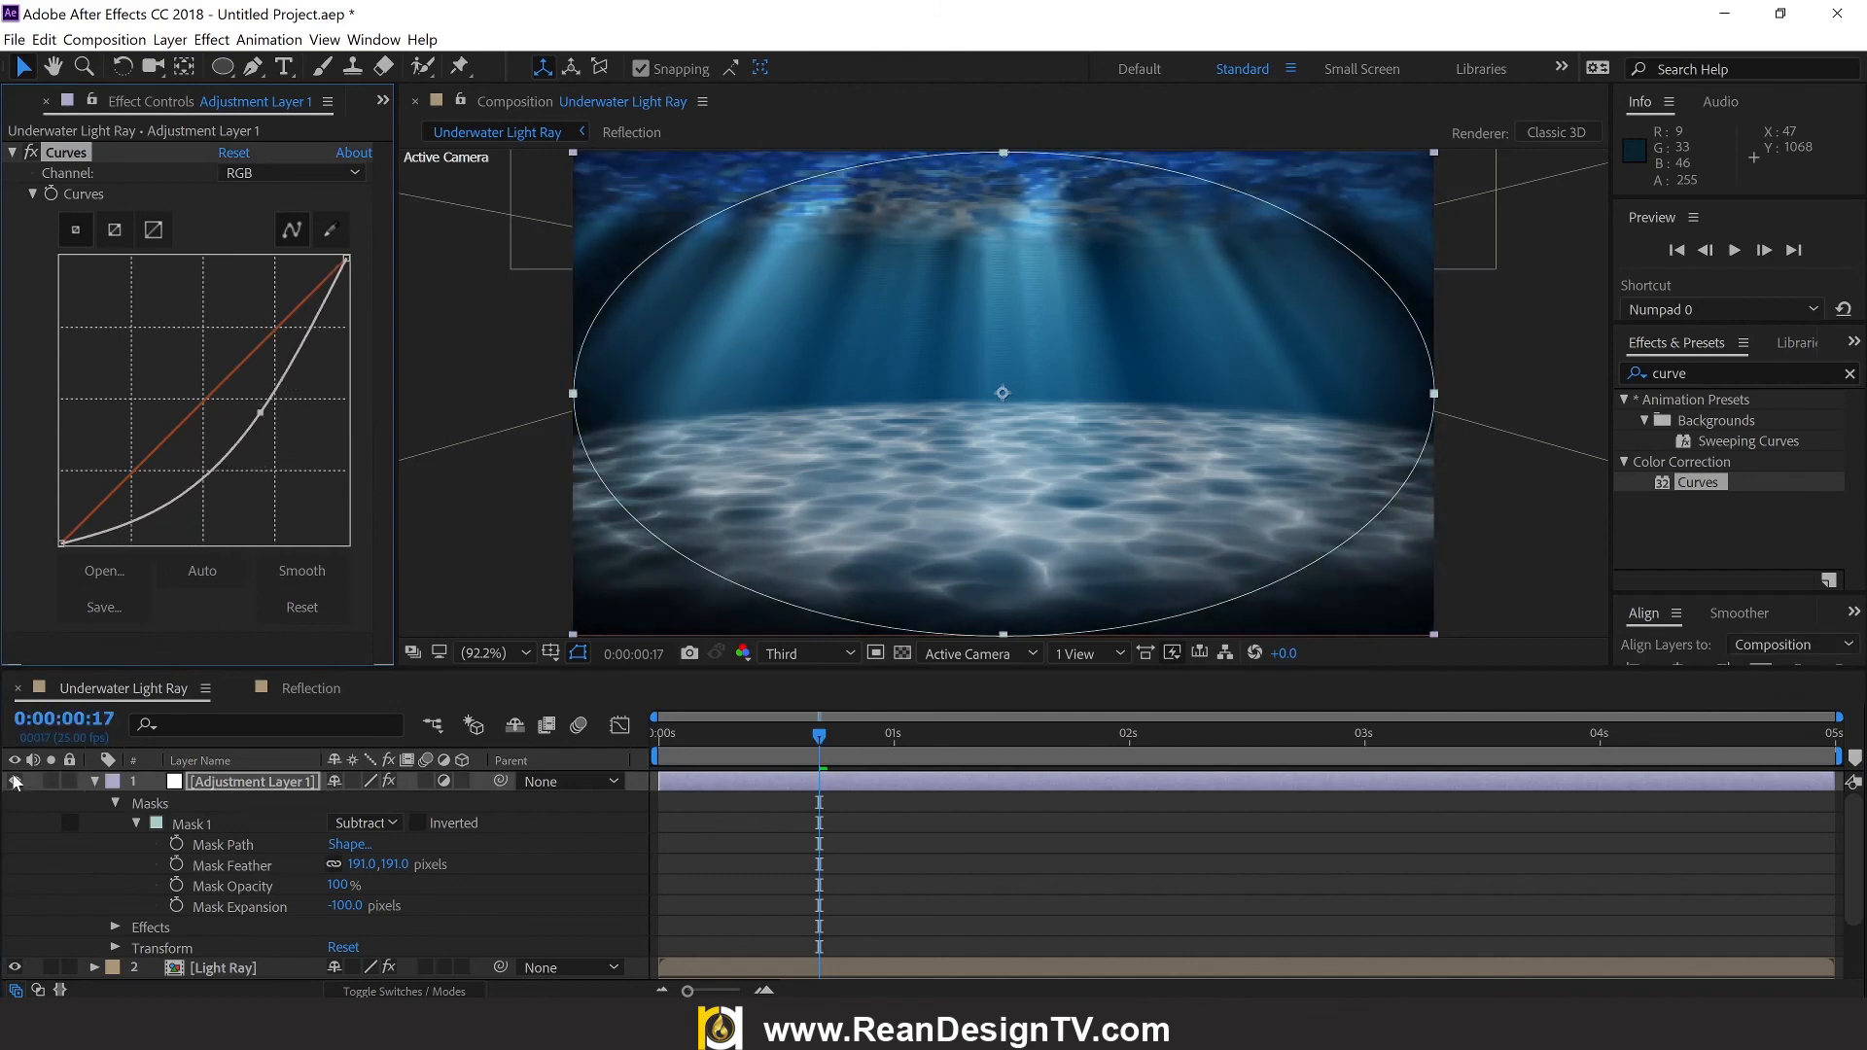
click(15, 780)
click(15, 780)
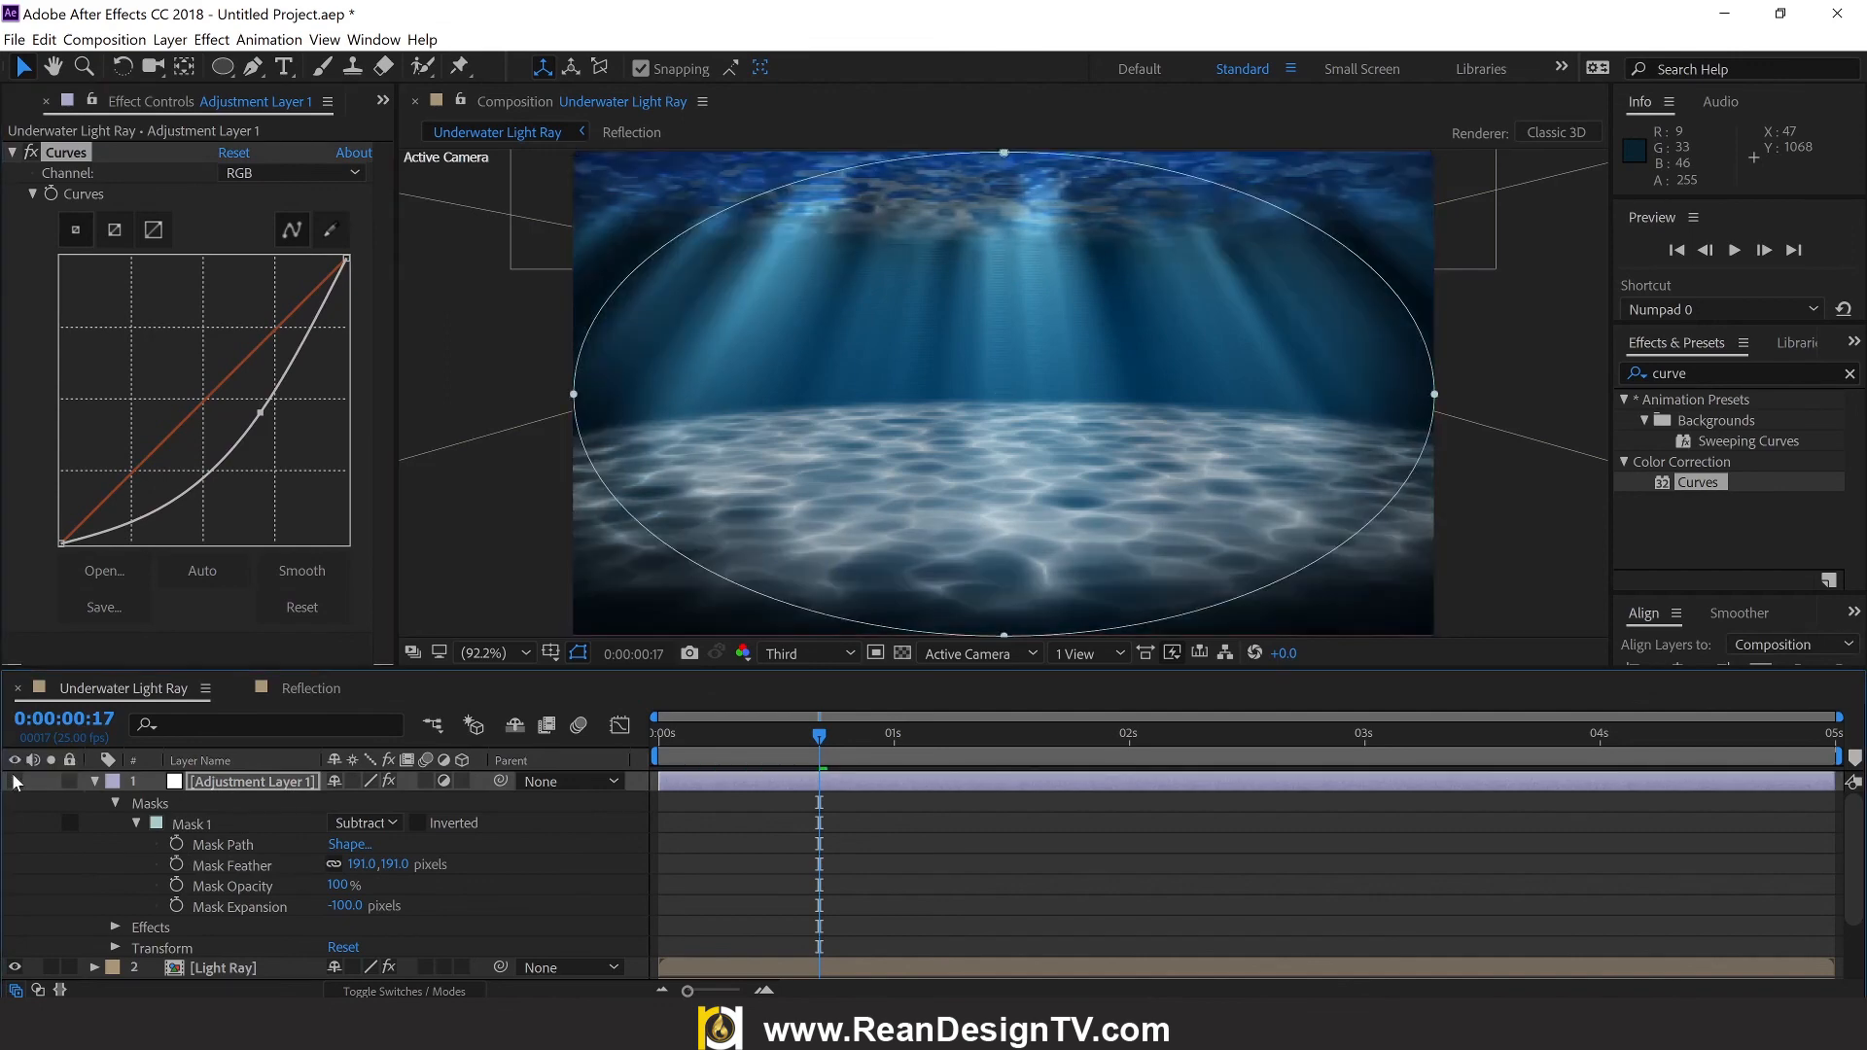
click(15, 781)
click(14, 780)
drag(257, 416, 253, 407)
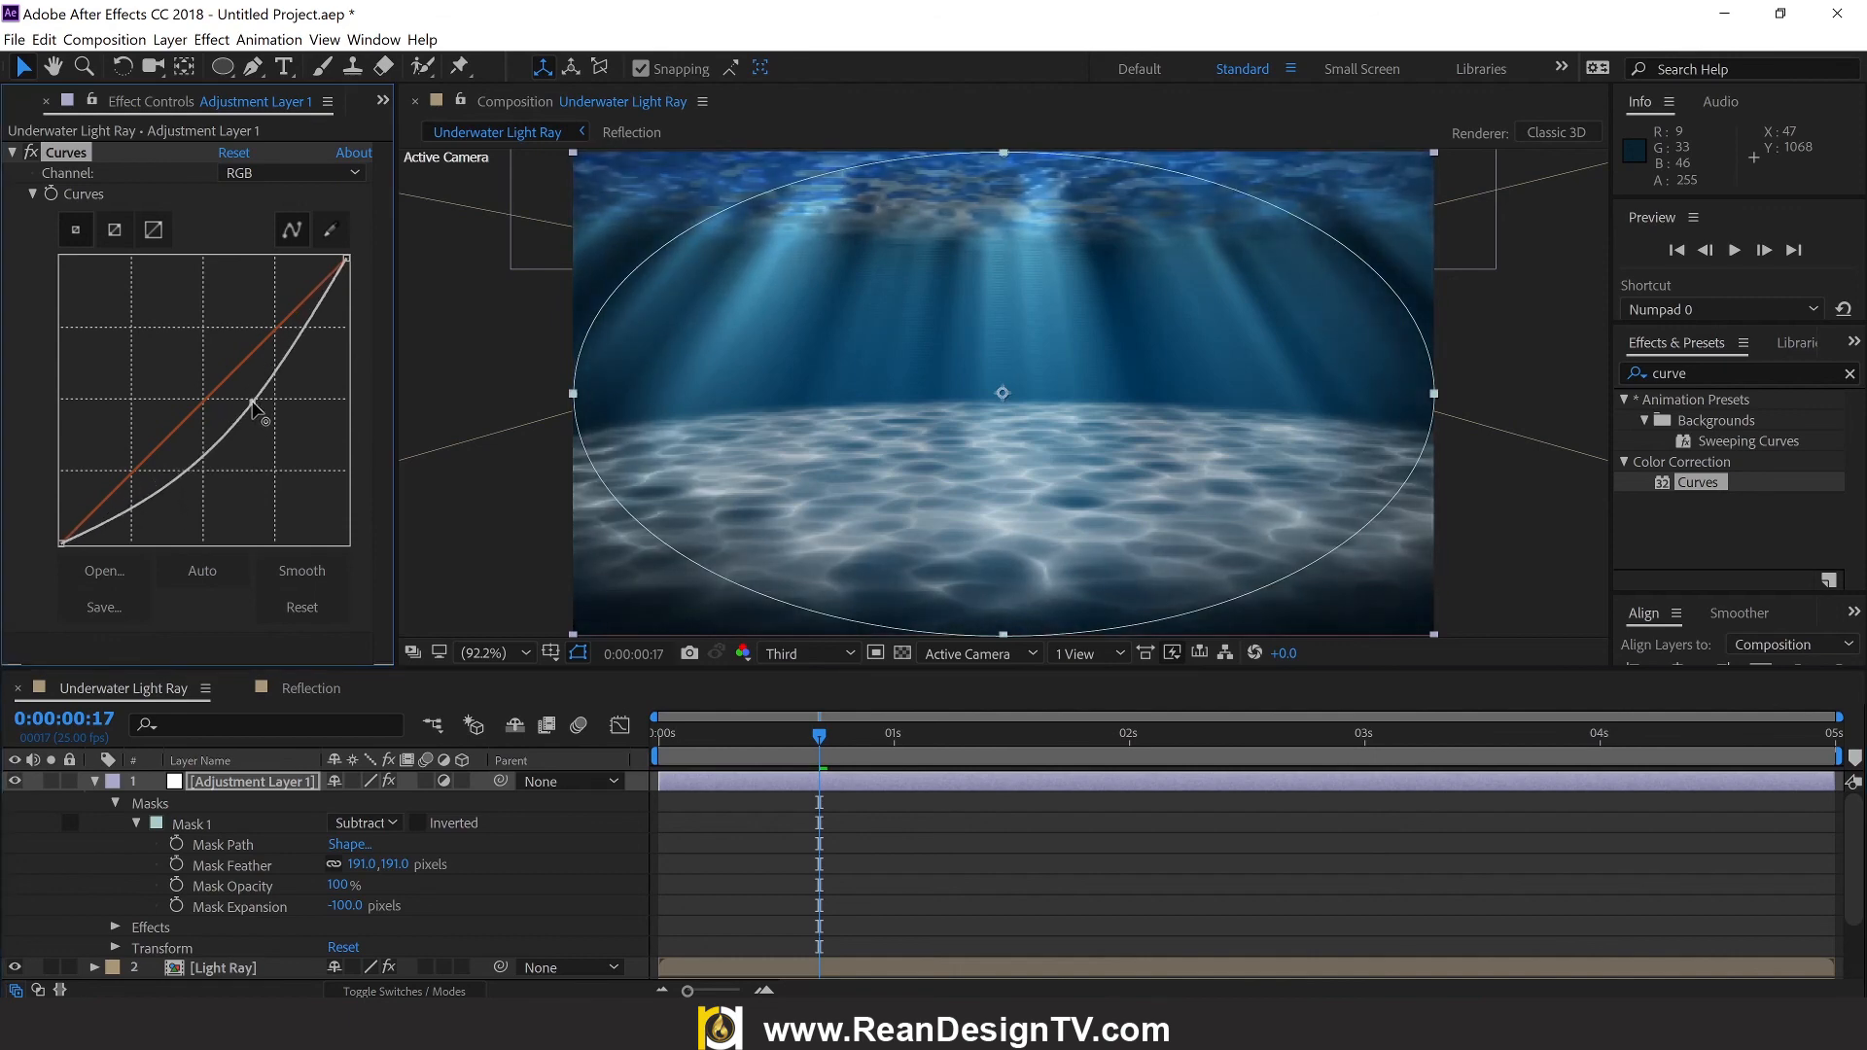
click(444, 277)
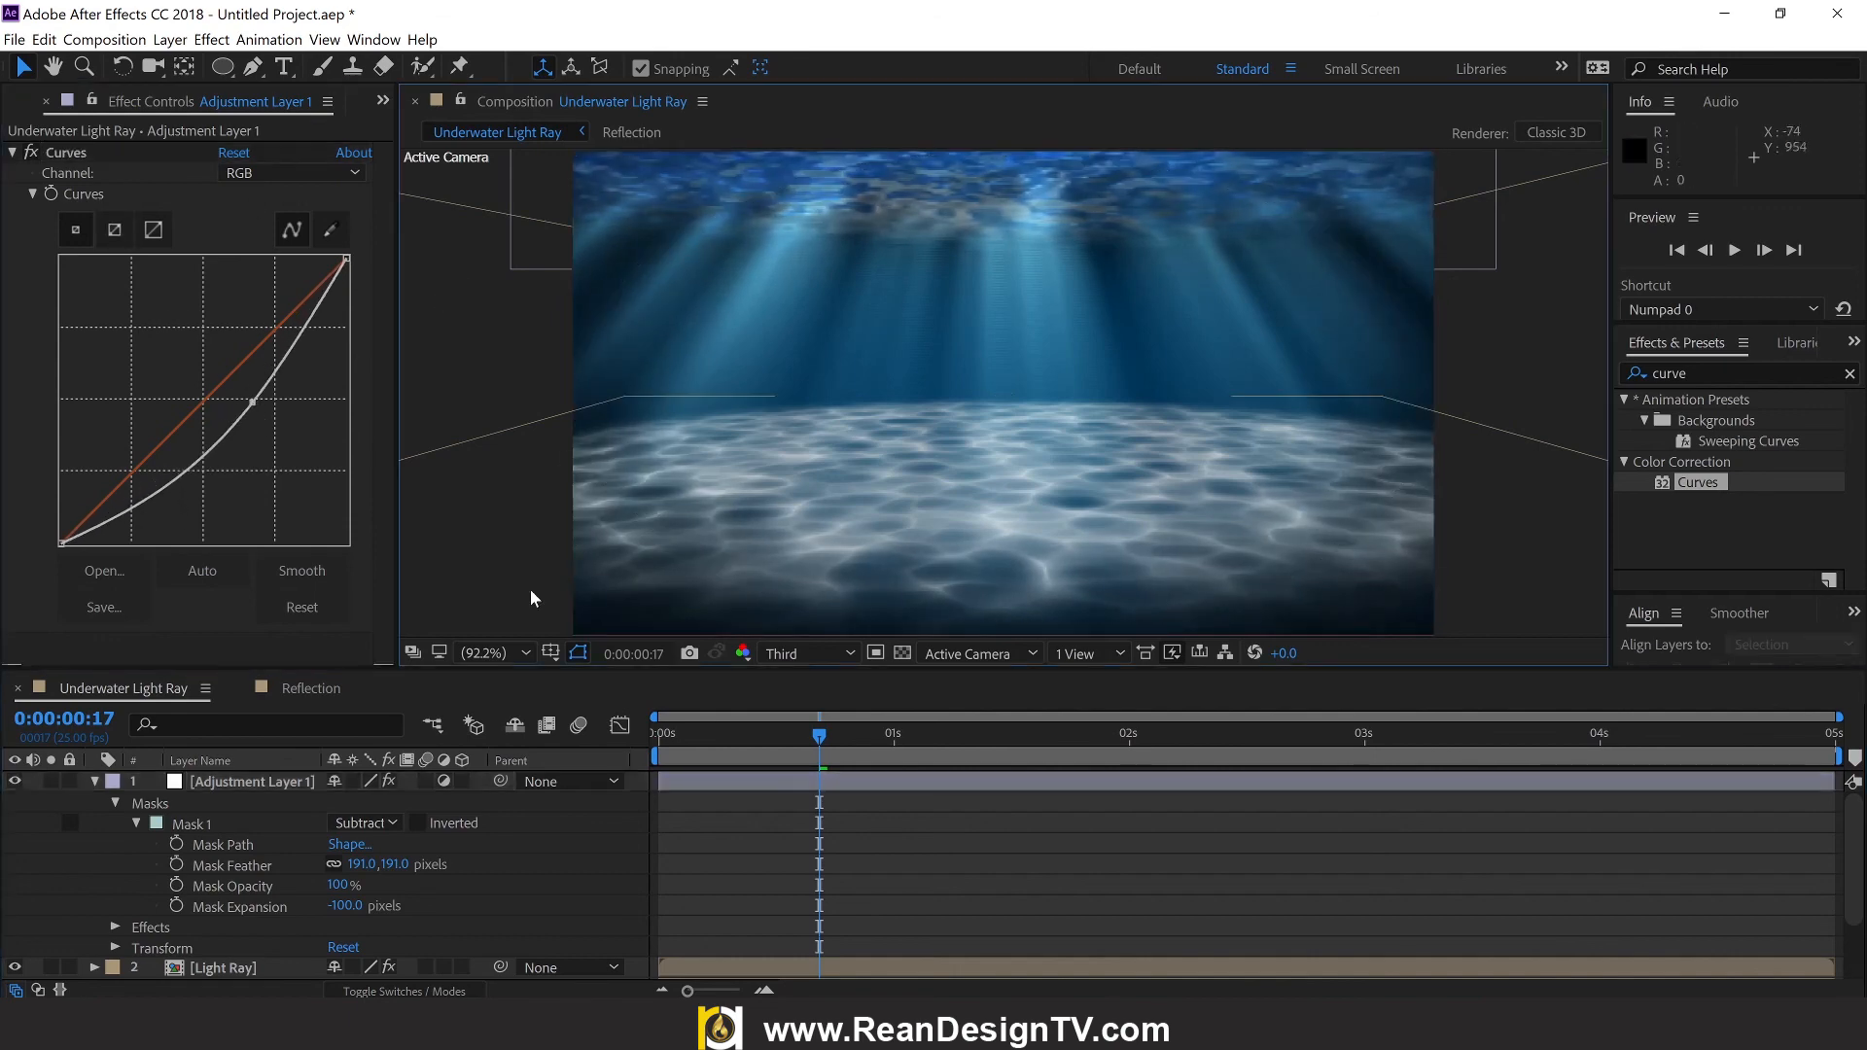
click(515, 658)
click(525, 313)
Step: Collapse the adjustment layer's properties and play the finished composition from the start
click(94, 782)
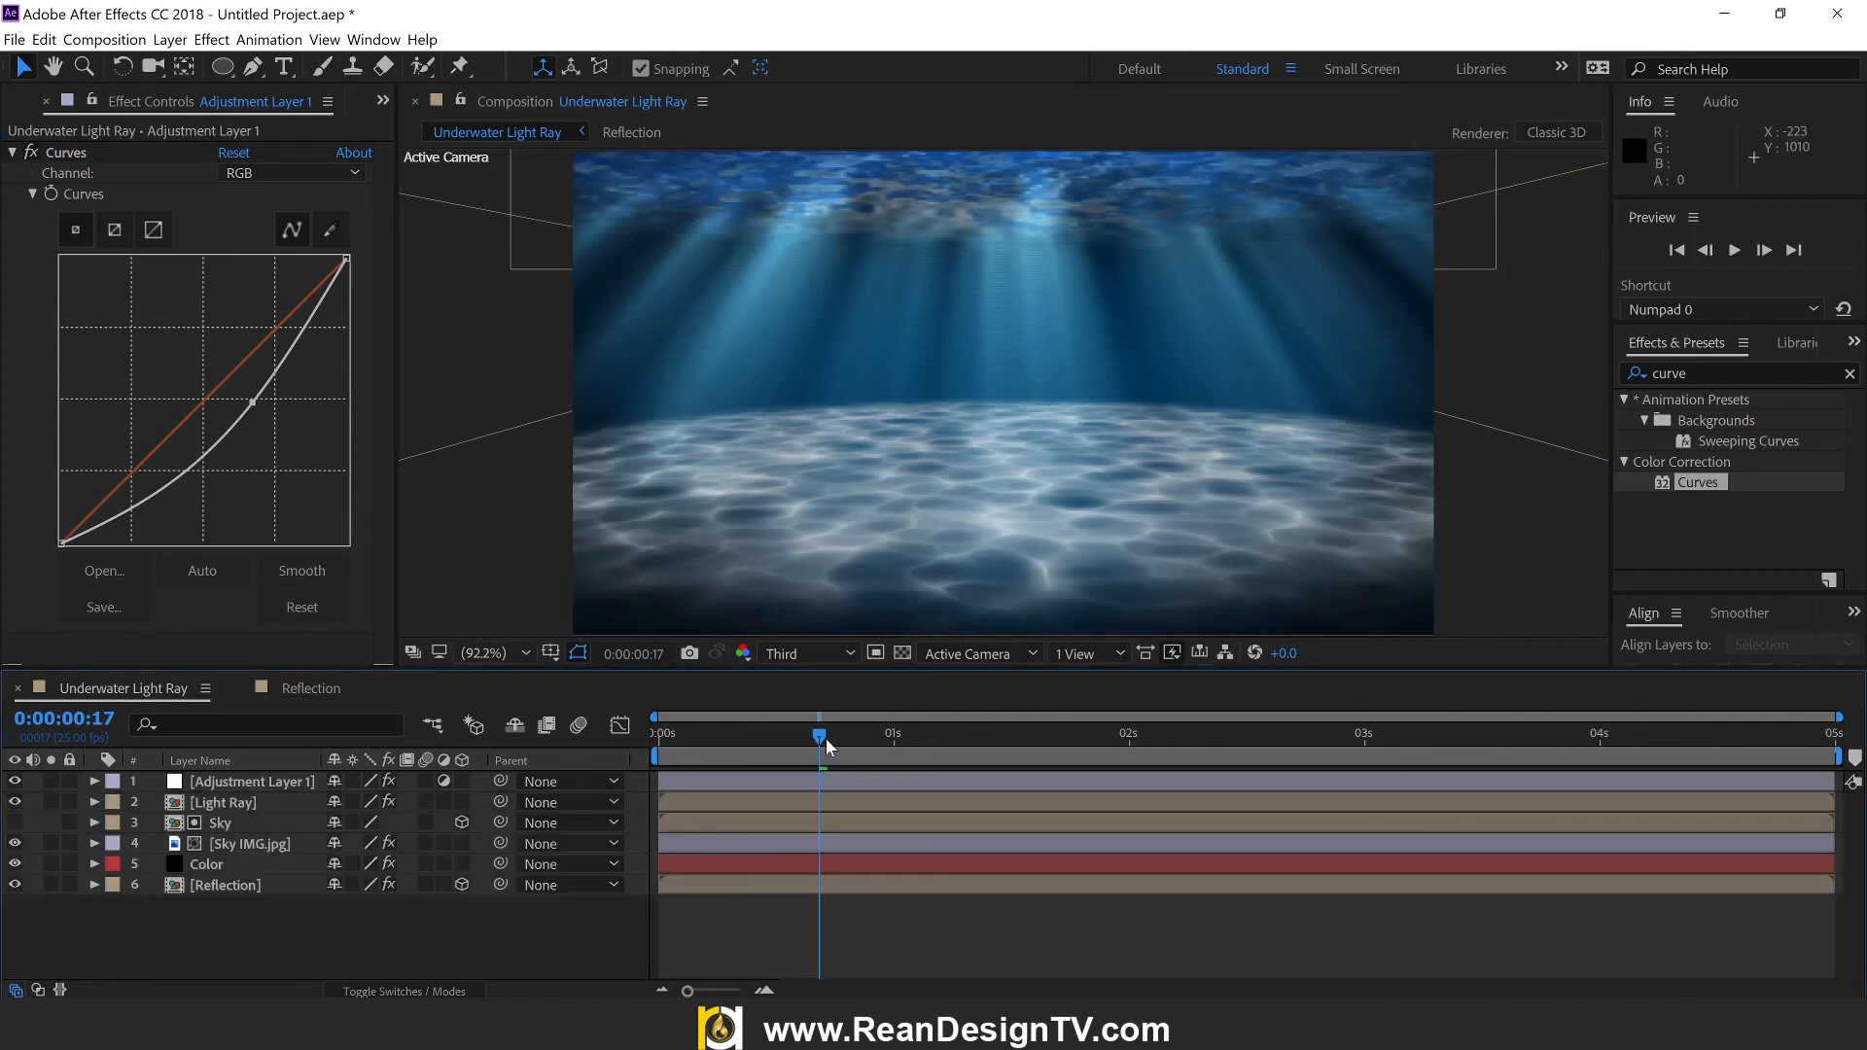
drag(826, 738, 626, 750)
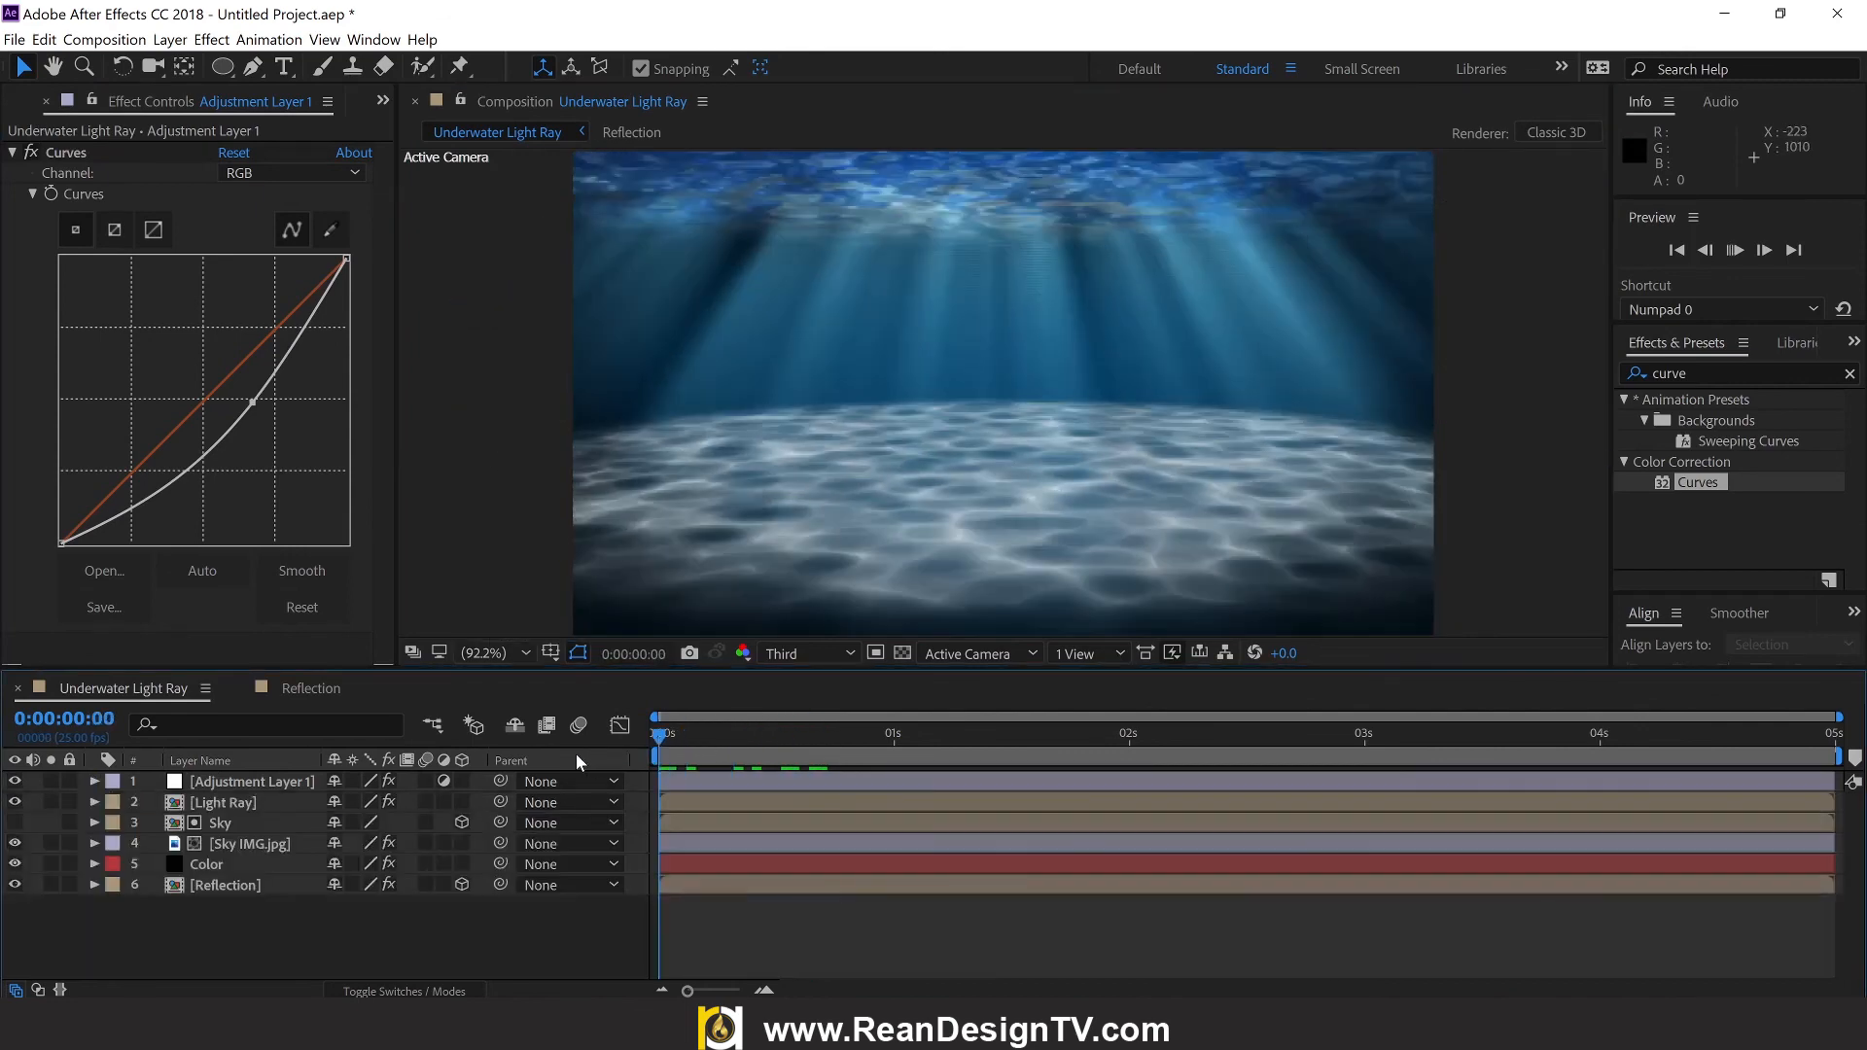
key(space)
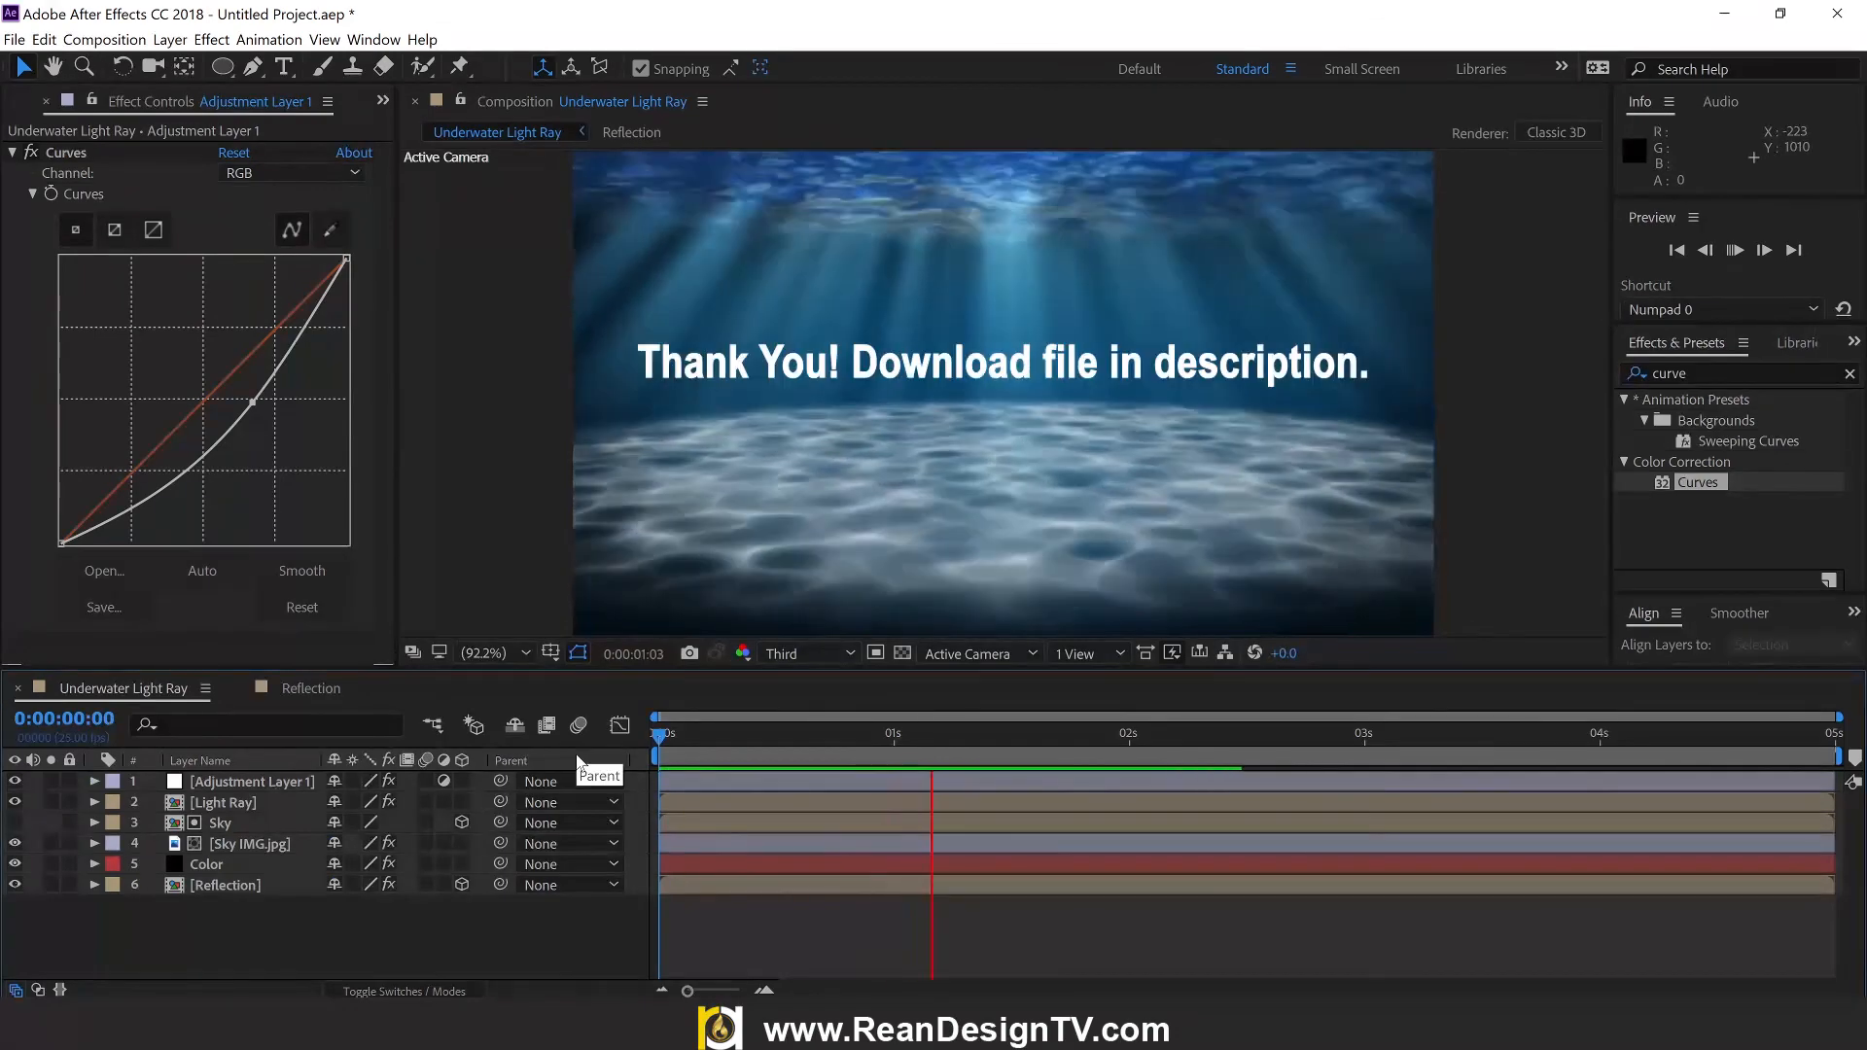